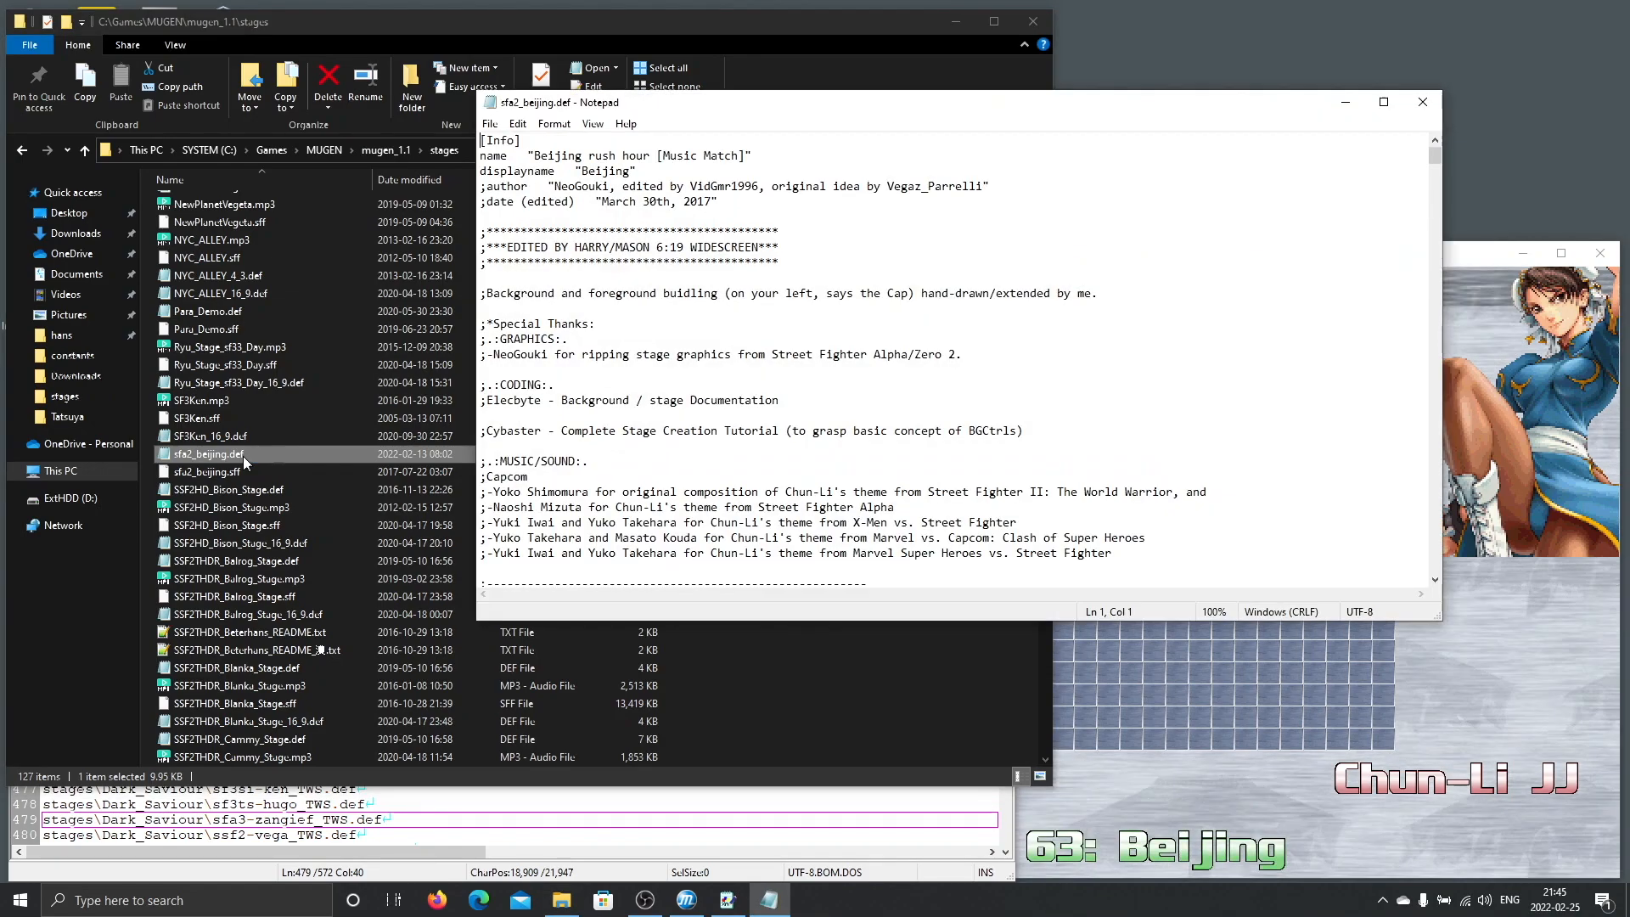
Examine the author, edit date and widescreen-edit credits at the top of sfa2_beijing.def and close the file.
drag(813, 270, 411, 117)
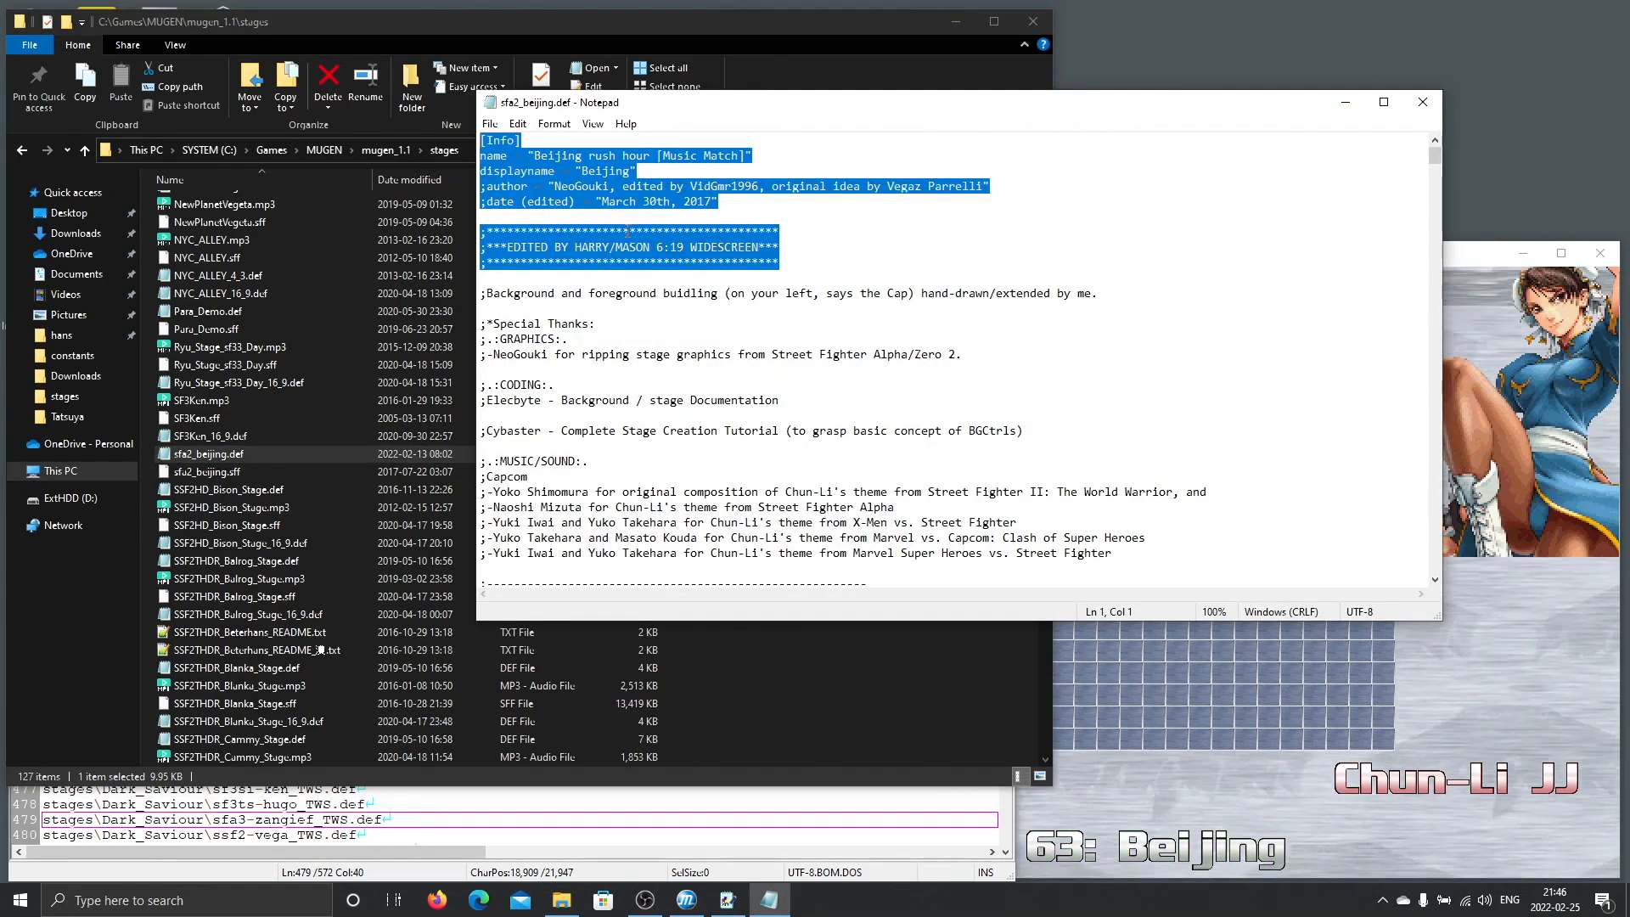
click(625, 230)
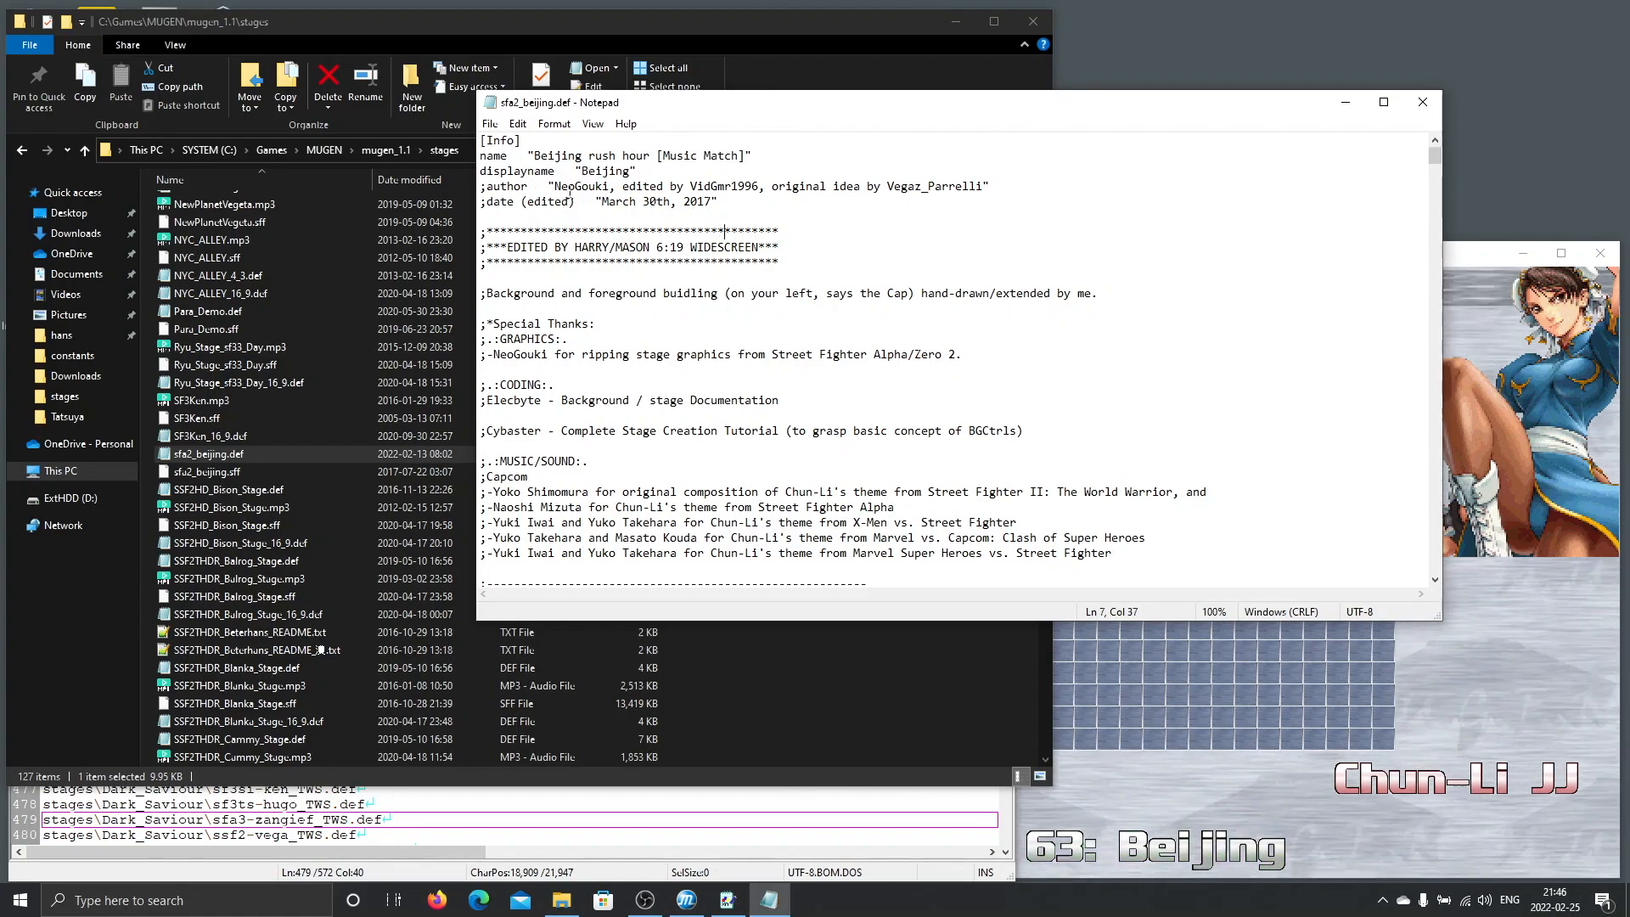
drag(543, 185, 832, 200)
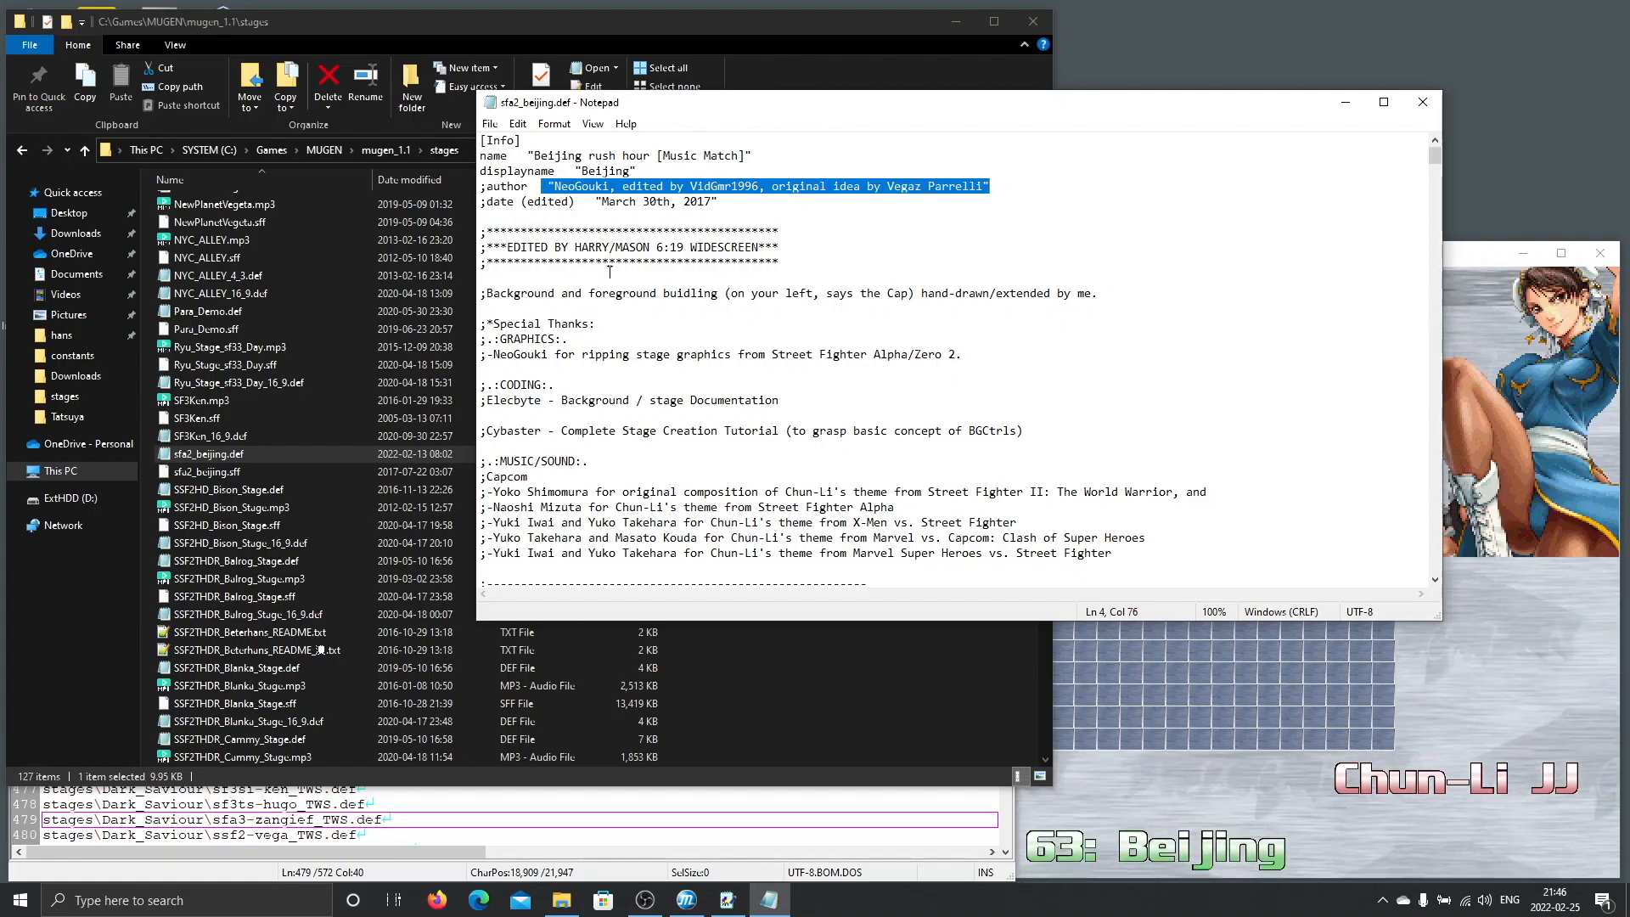
click(506, 247)
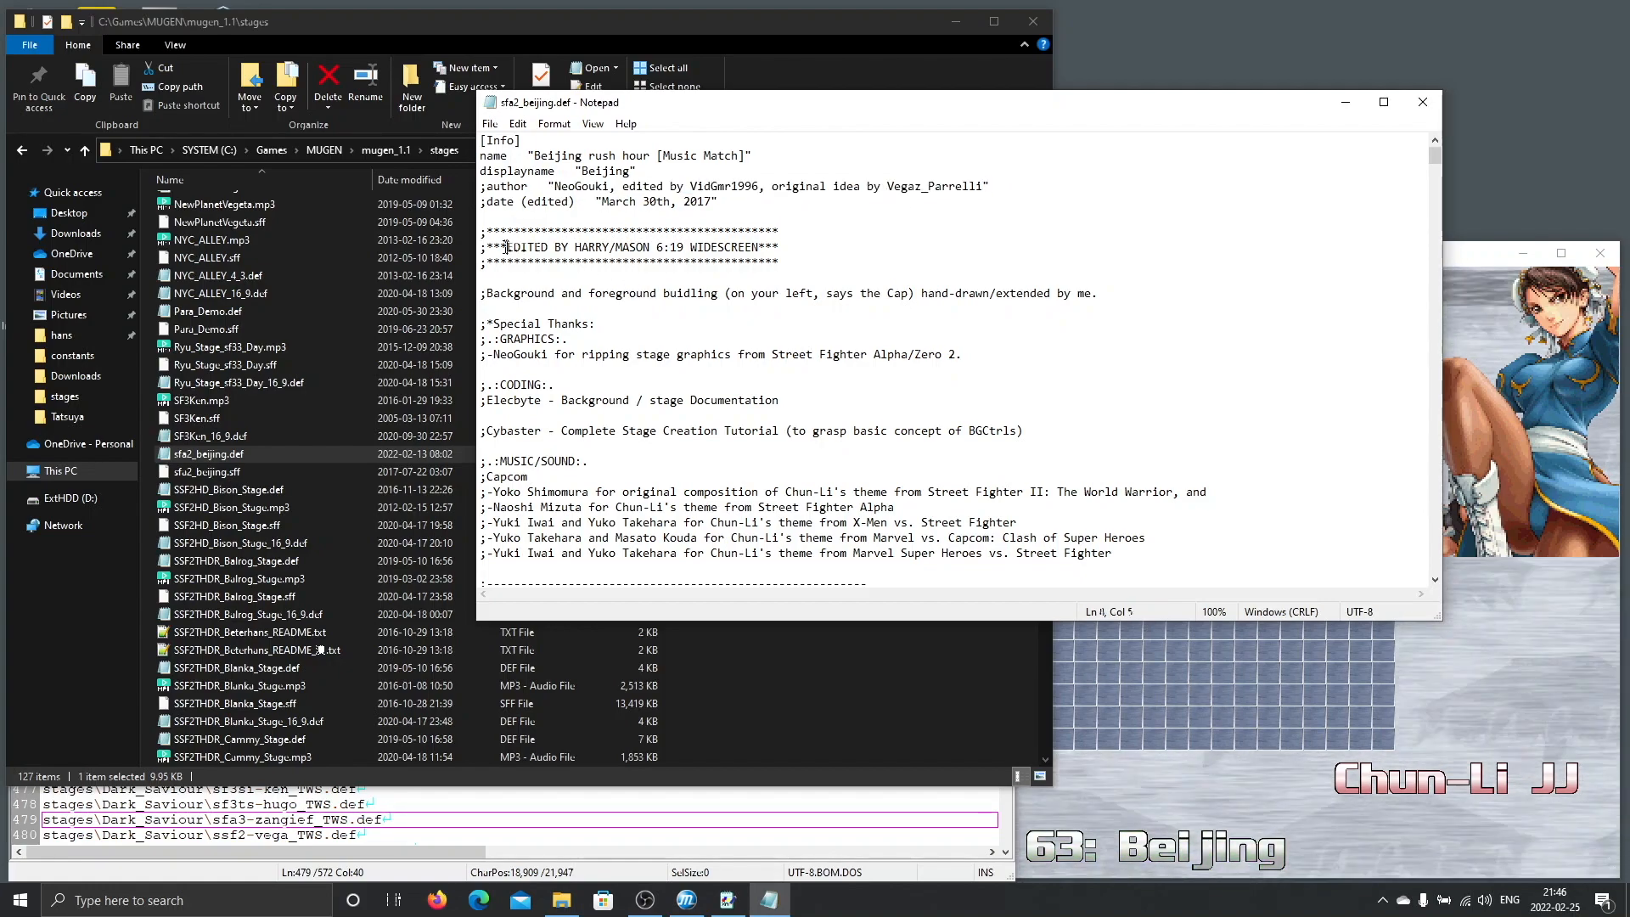
click(787, 247)
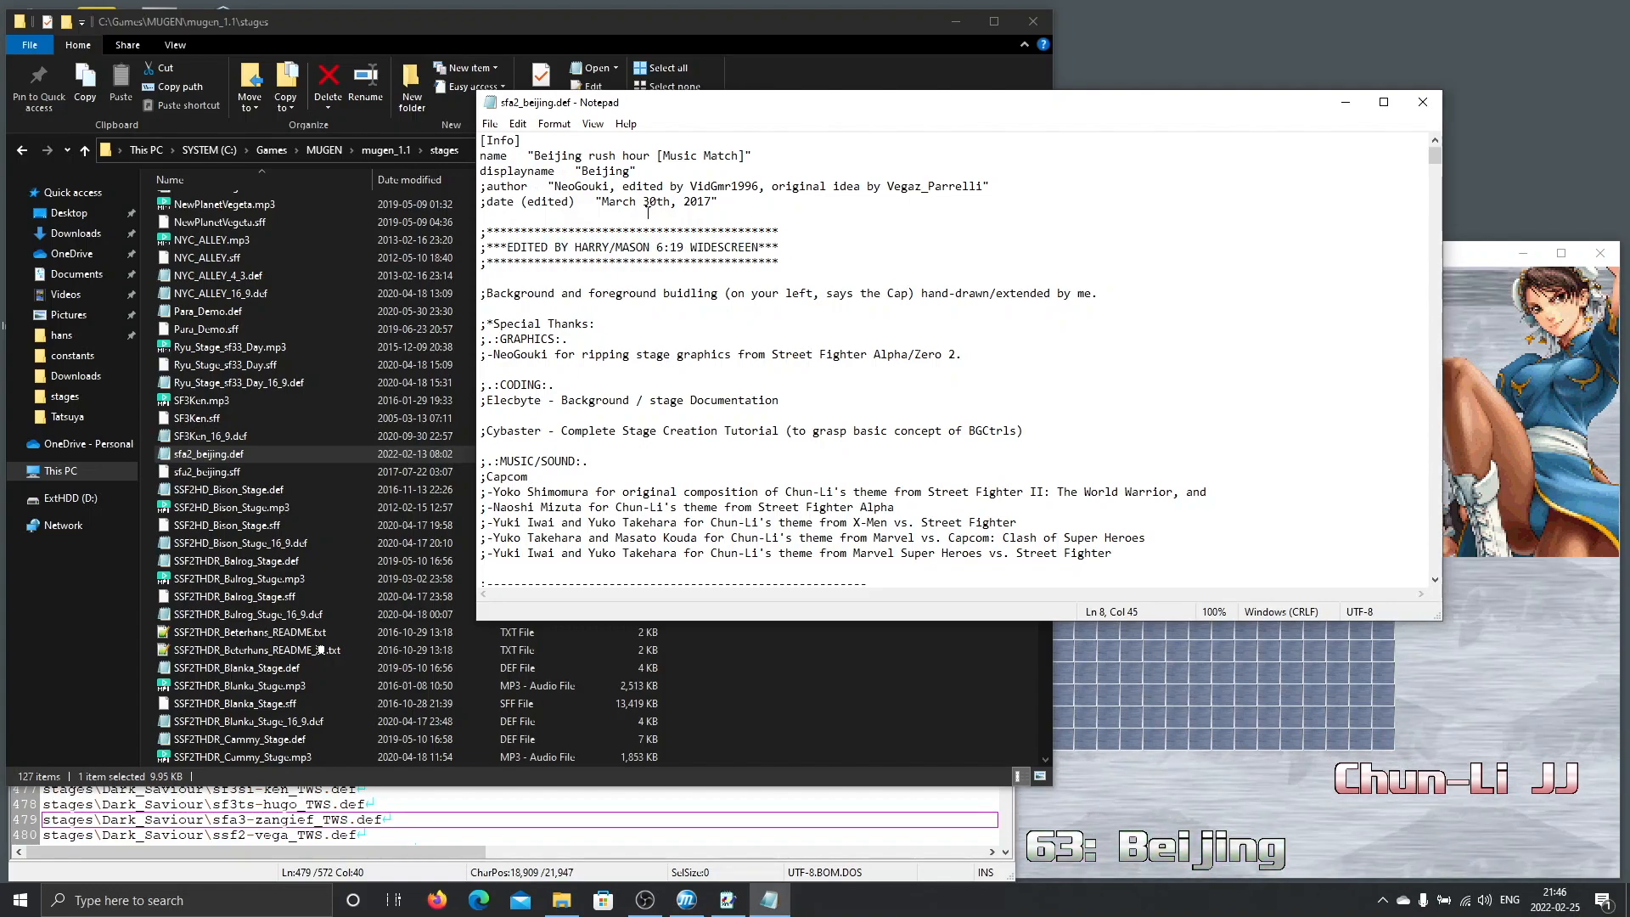
double_click(492, 104)
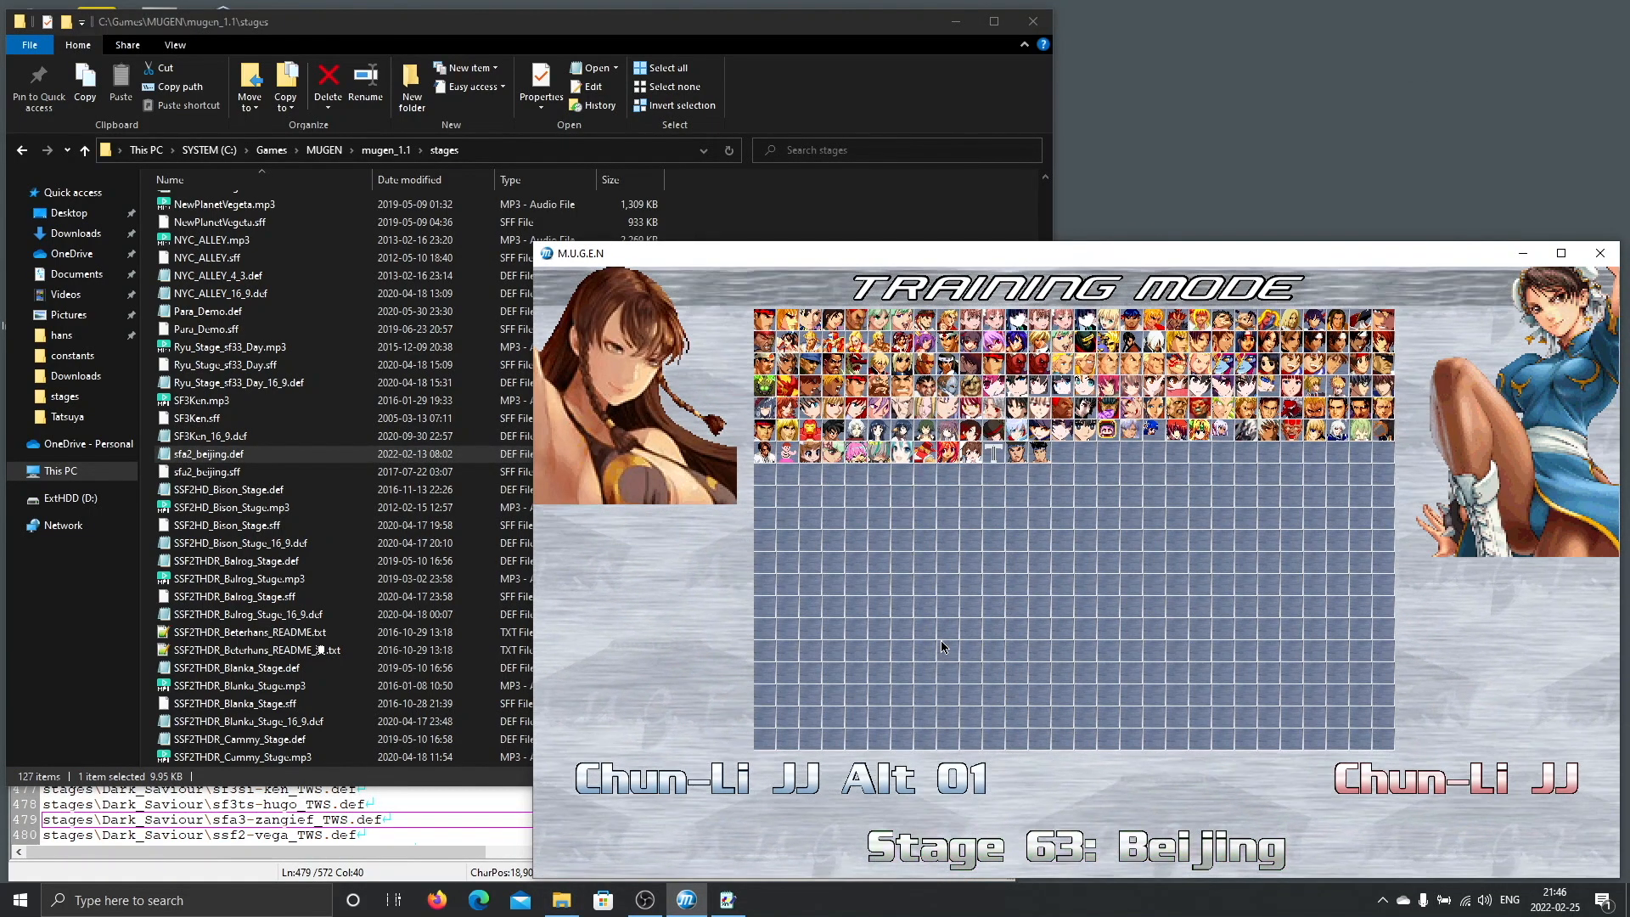
Start the training match on the Beijing stage in M.U.G.E.N, inspect it in full screen and return to windowed mode.
key(Return)
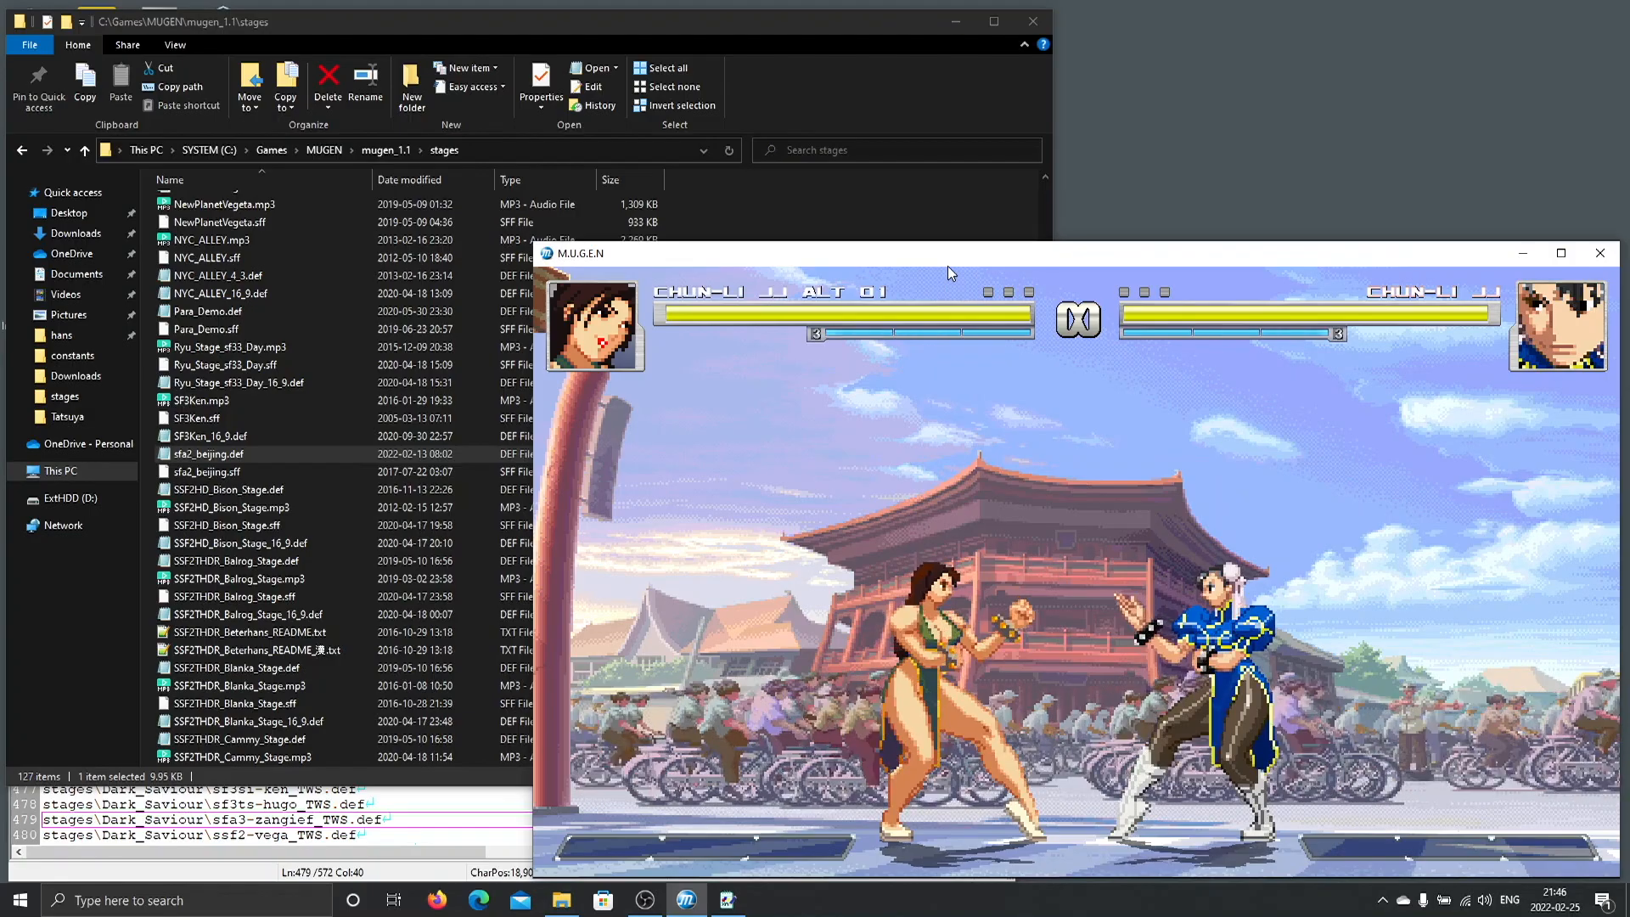
key(alt+Return)
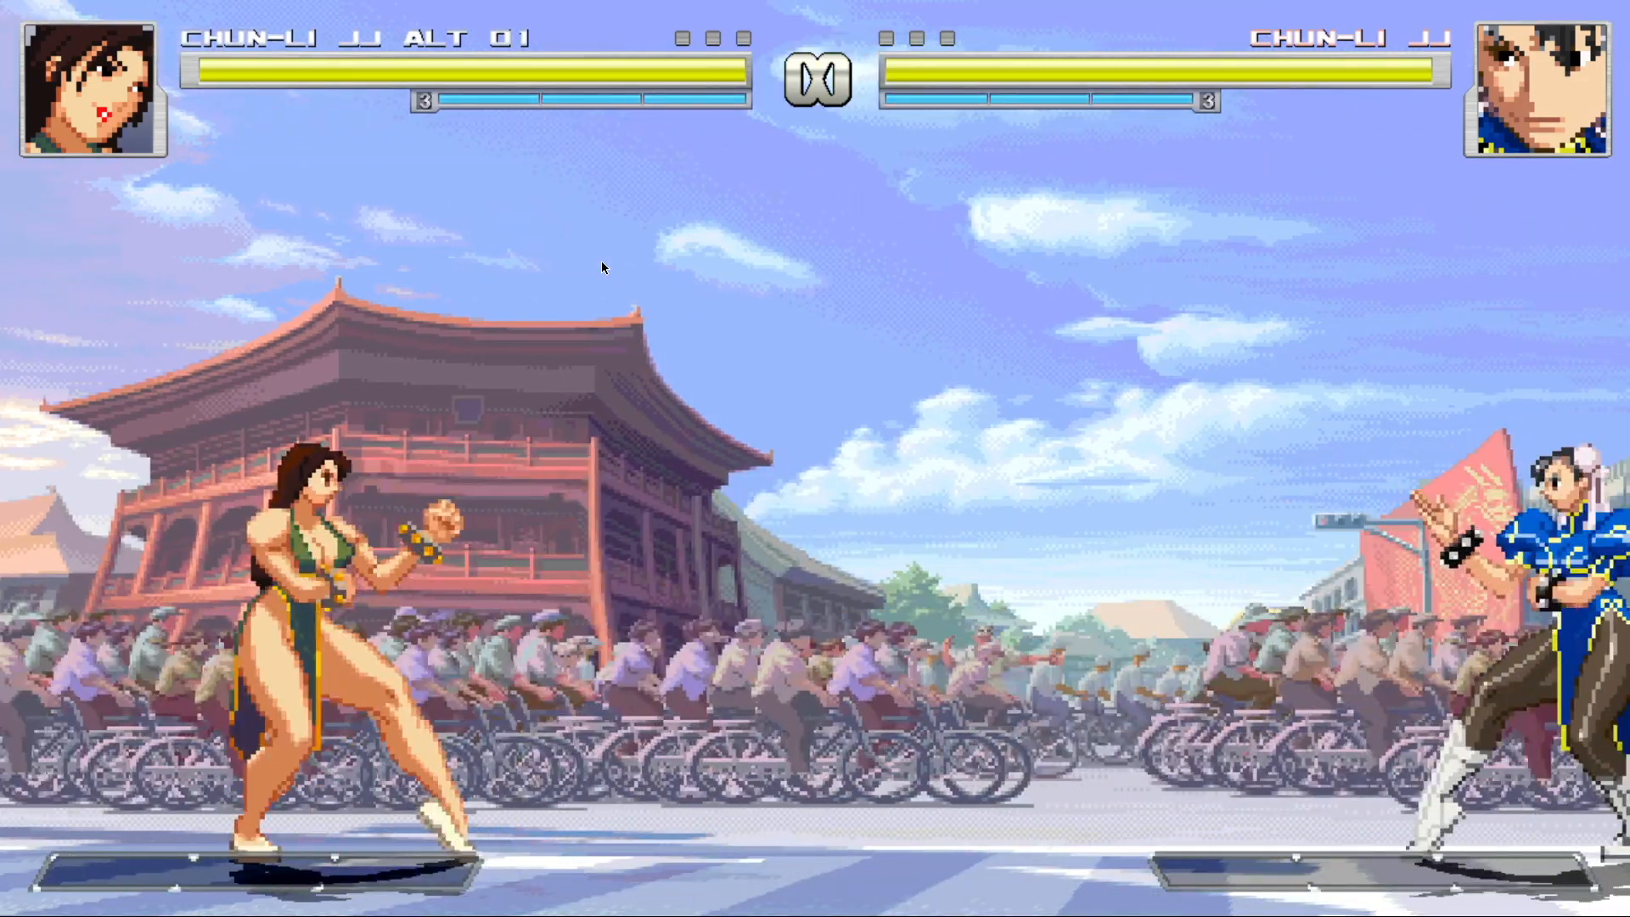
key(alt+Return)
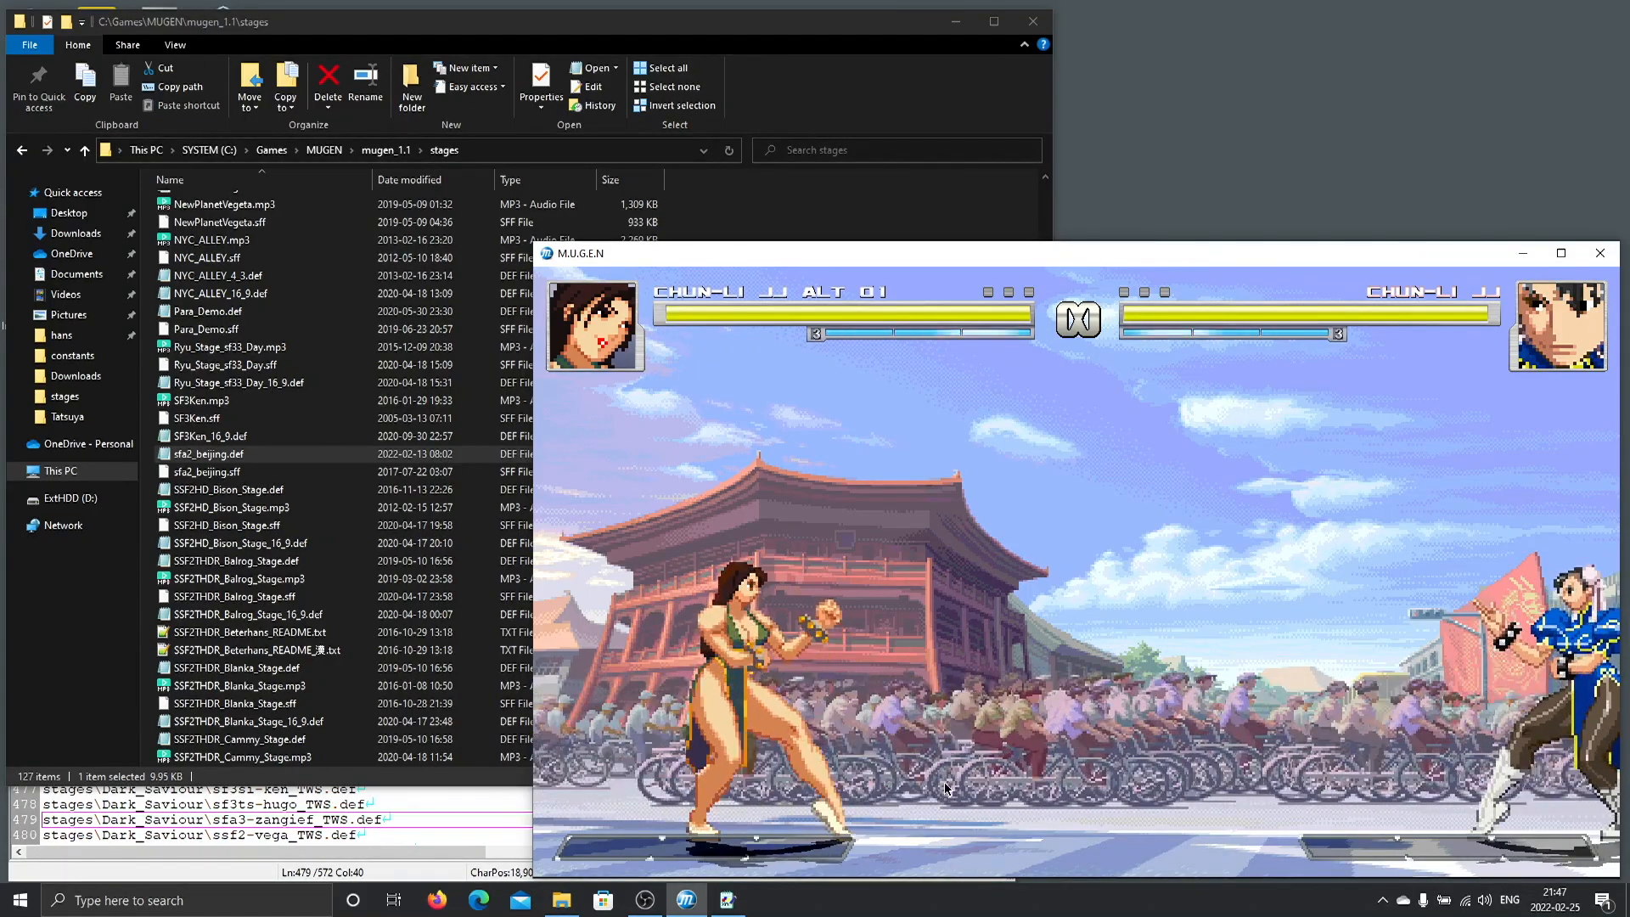
Reopen sfa2_beijing.def from the stages folder and find the localcoord line in the active [StageInfo] section.
click(226, 460)
double_click(226, 454)
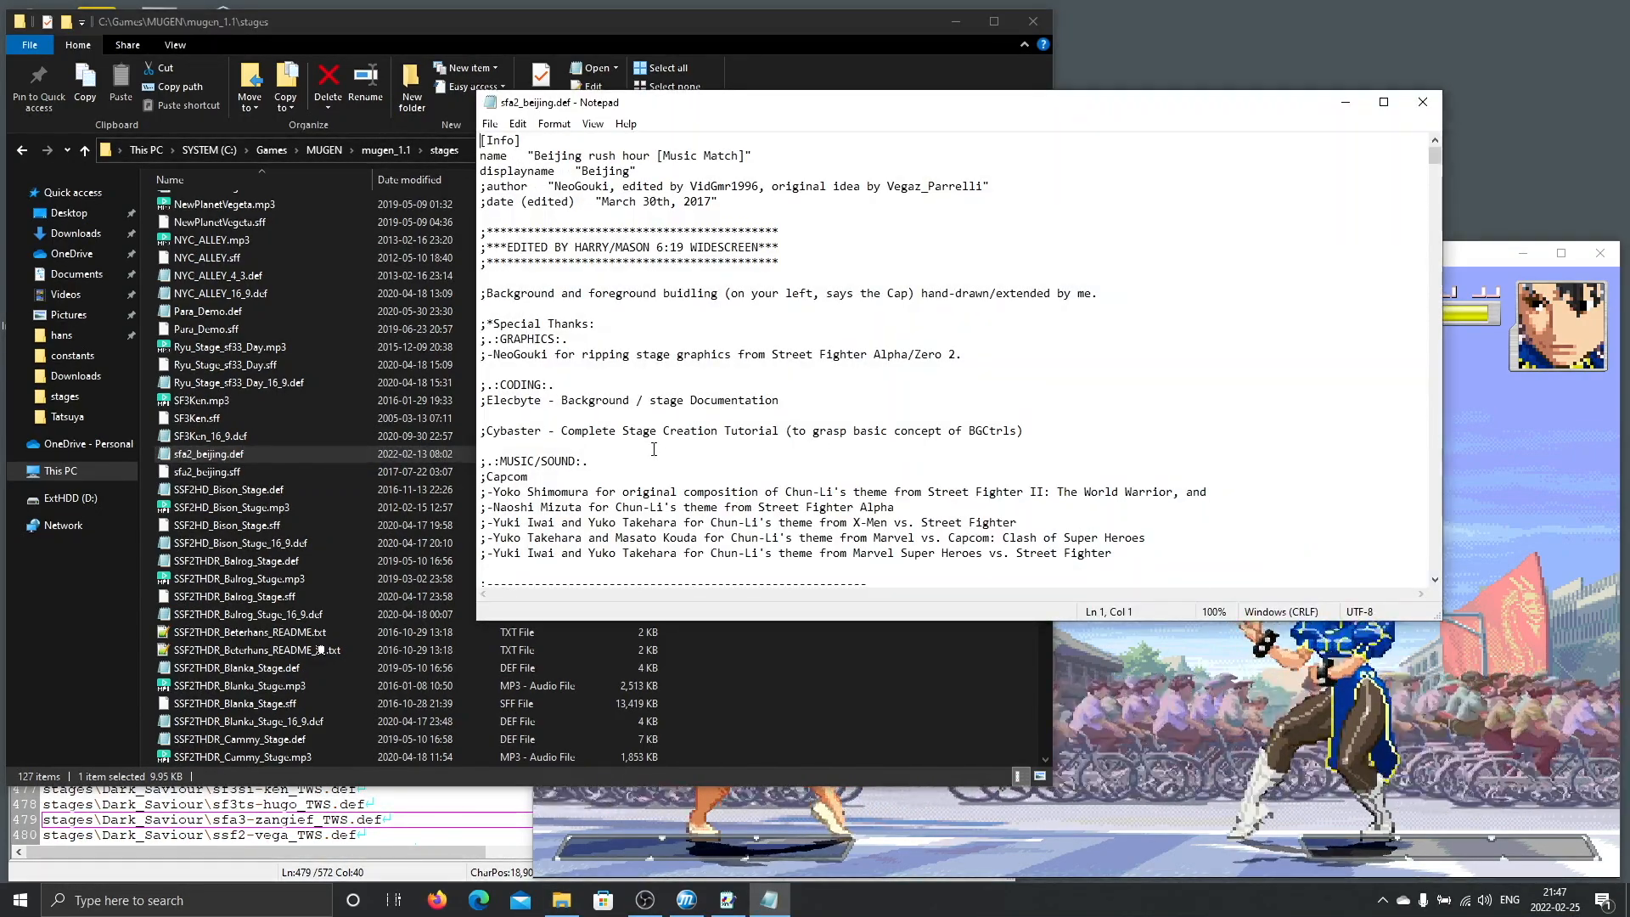
scroll(644, 343, down, 15)
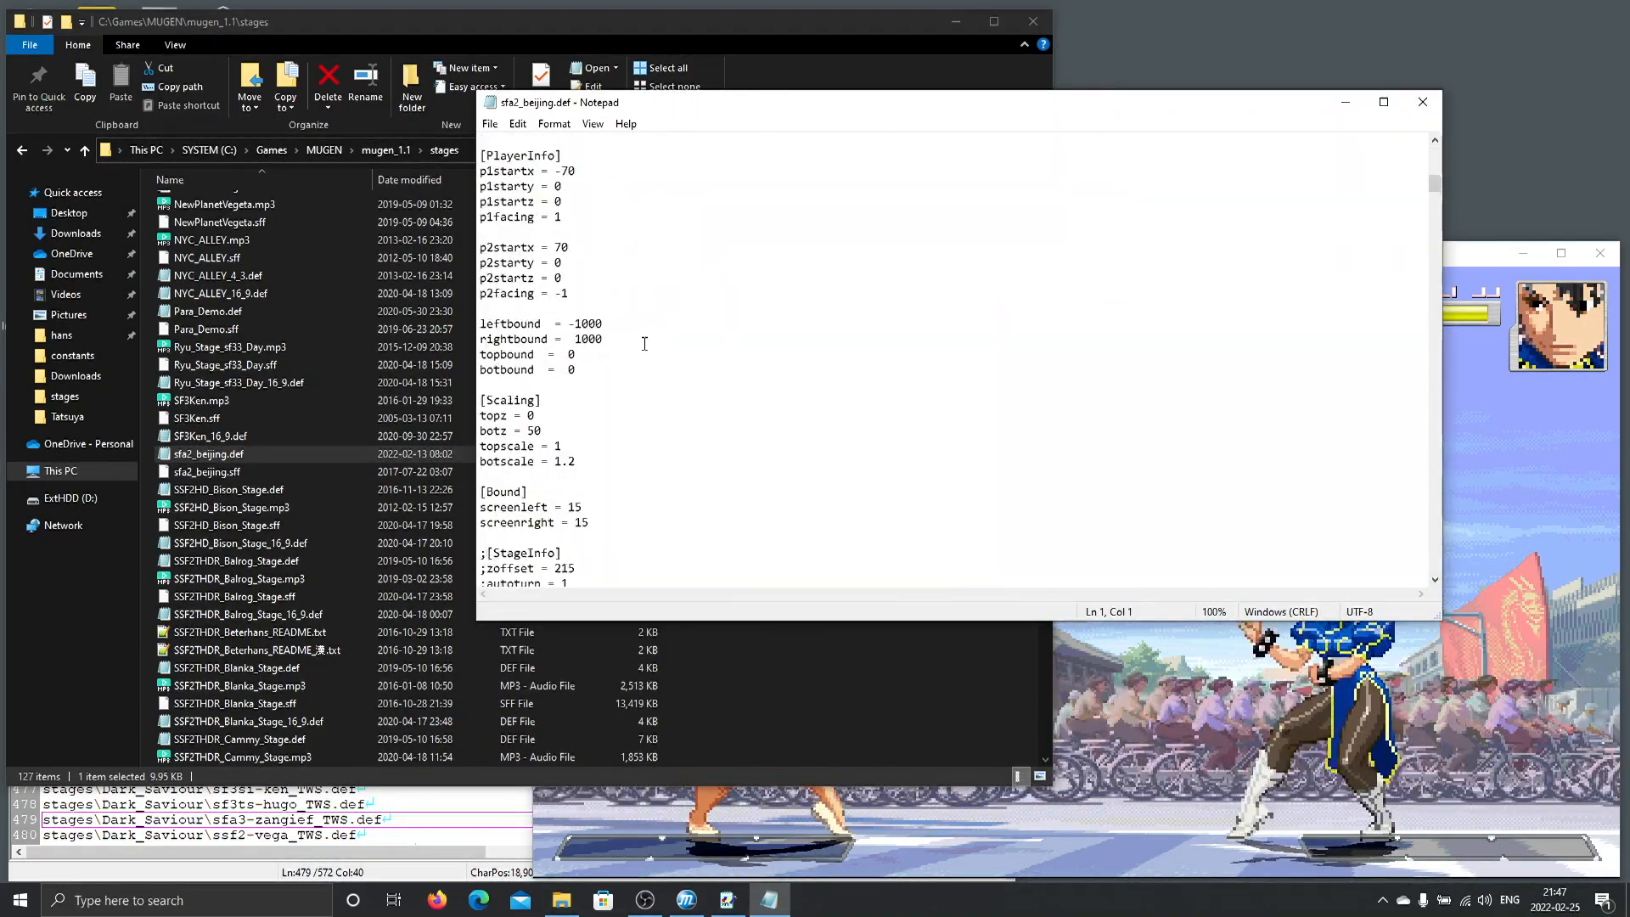
scroll(644, 343, down, 2)
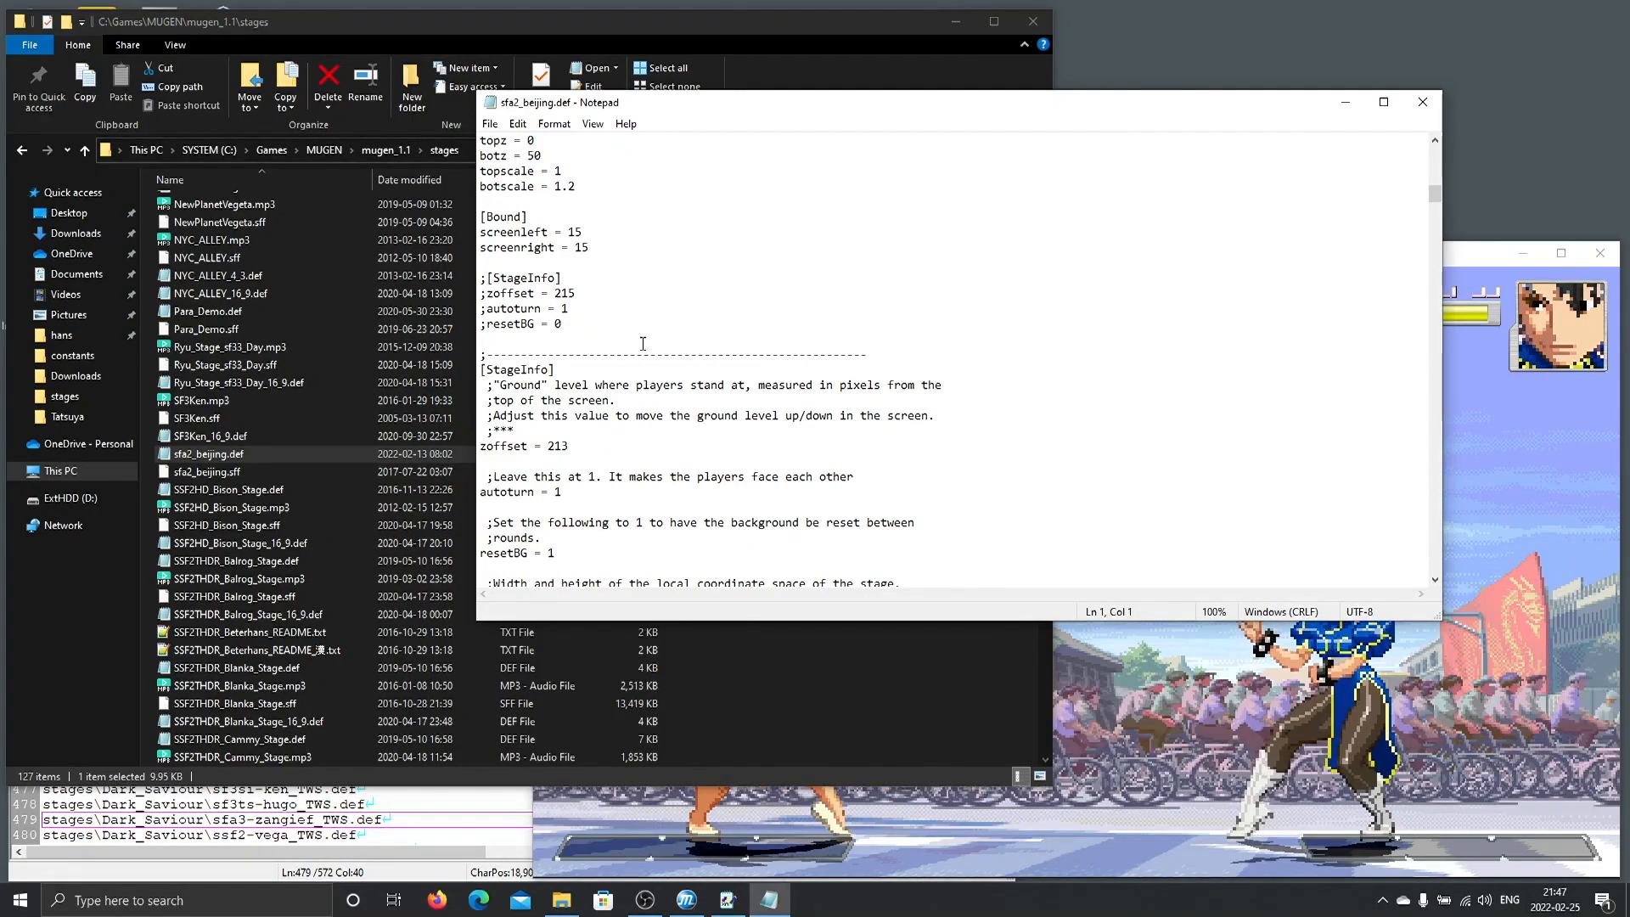
scroll(638, 371, down, 1)
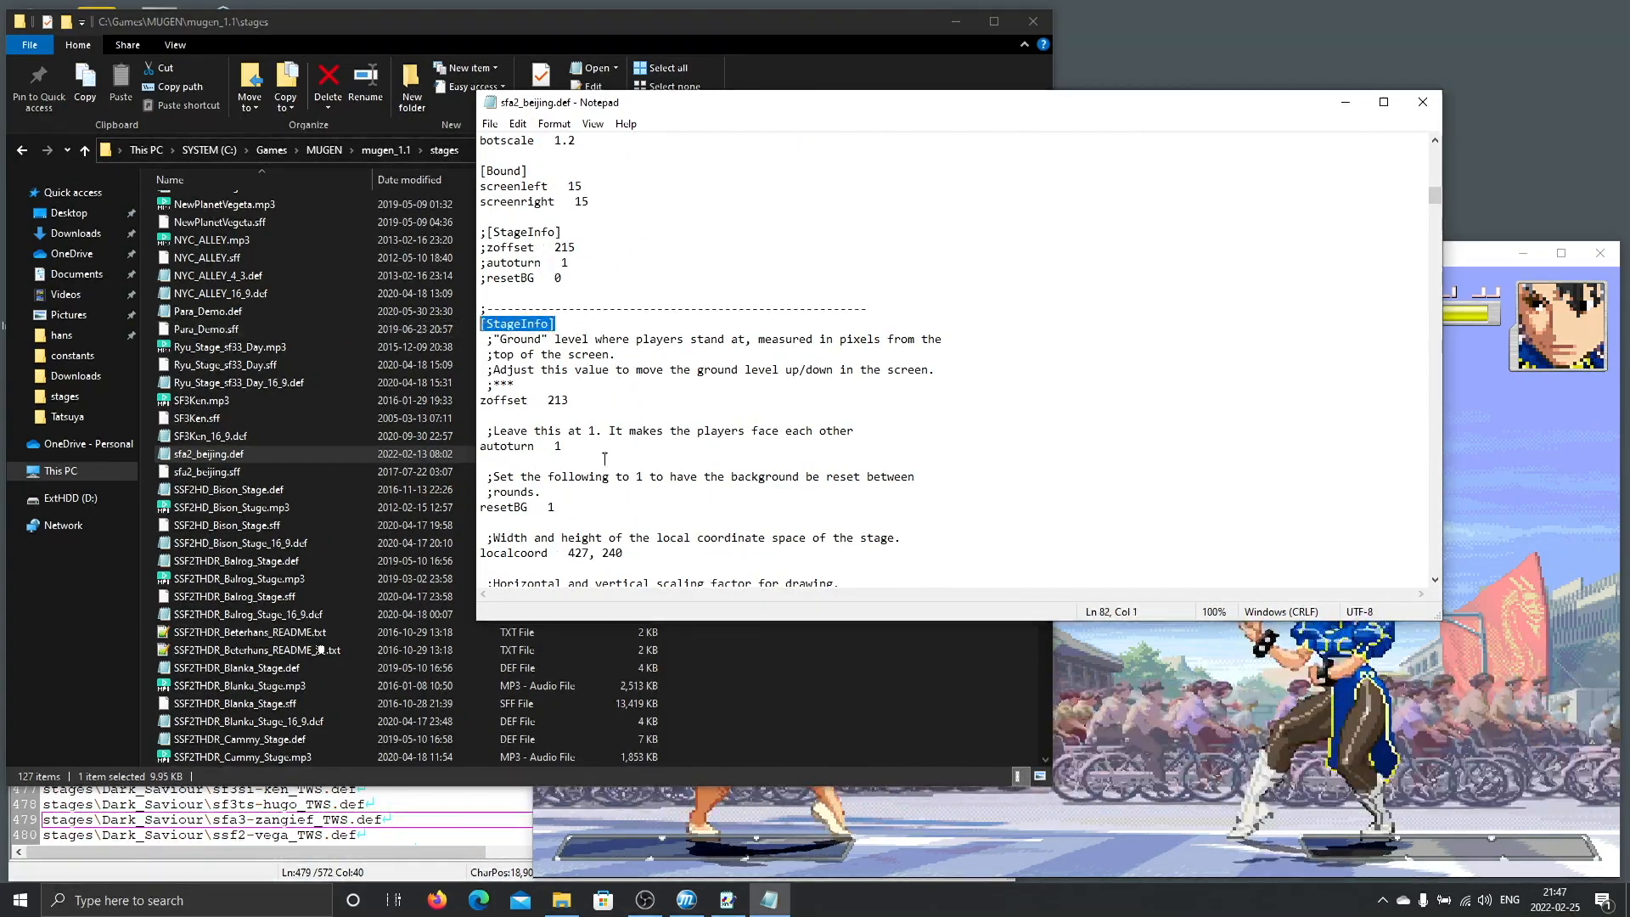
scroll(714, 535, down, 3)
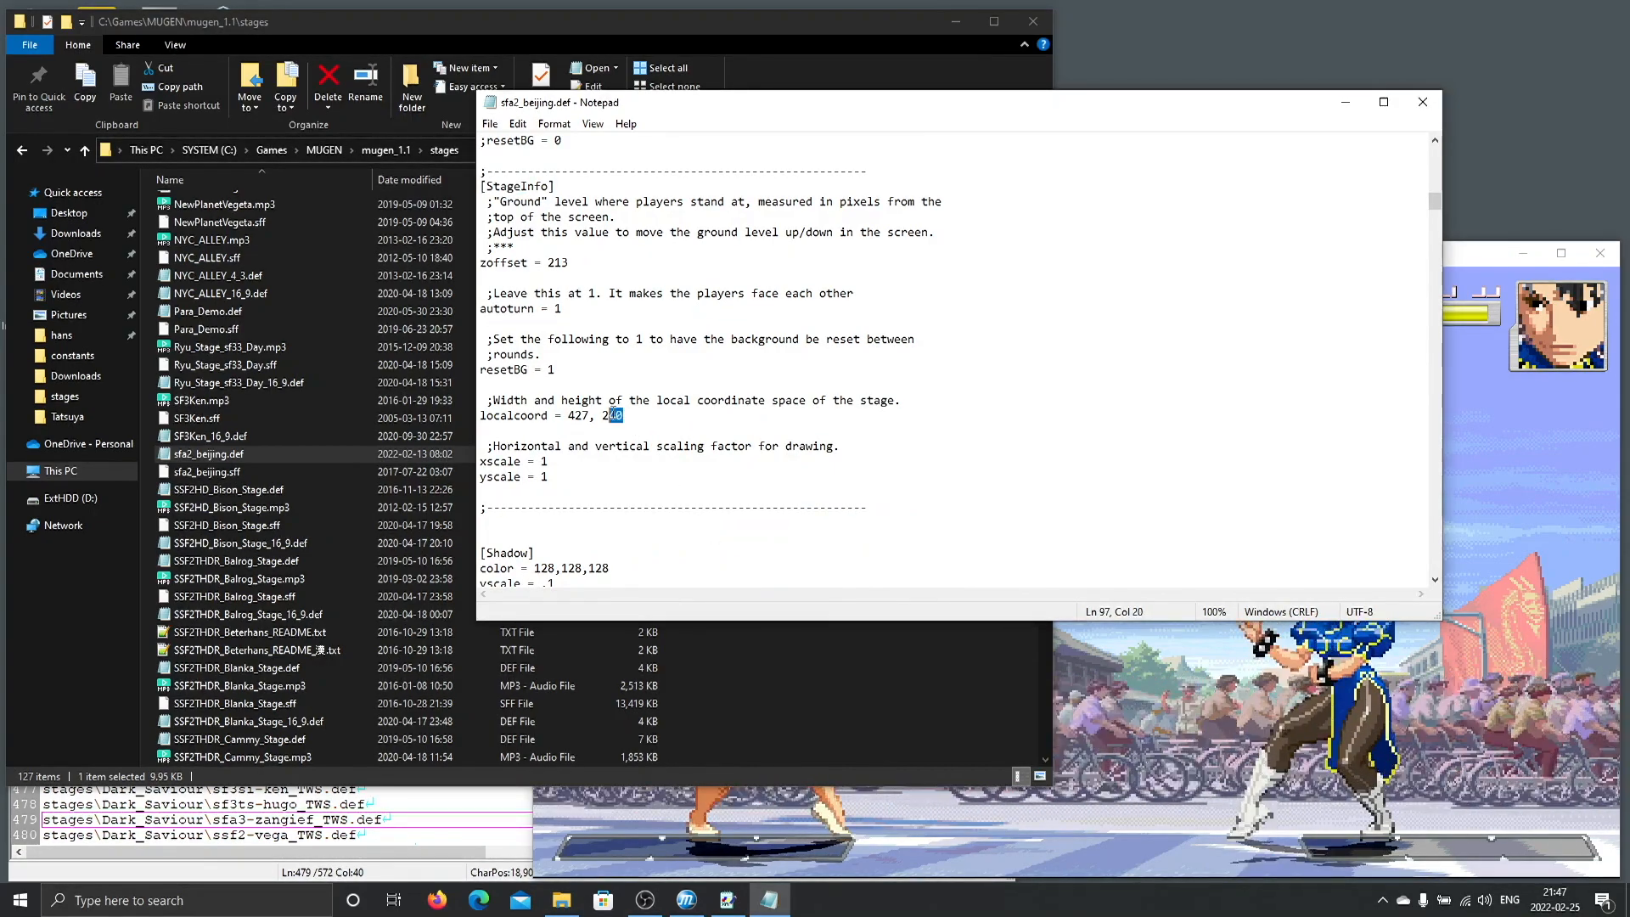
key(Down)
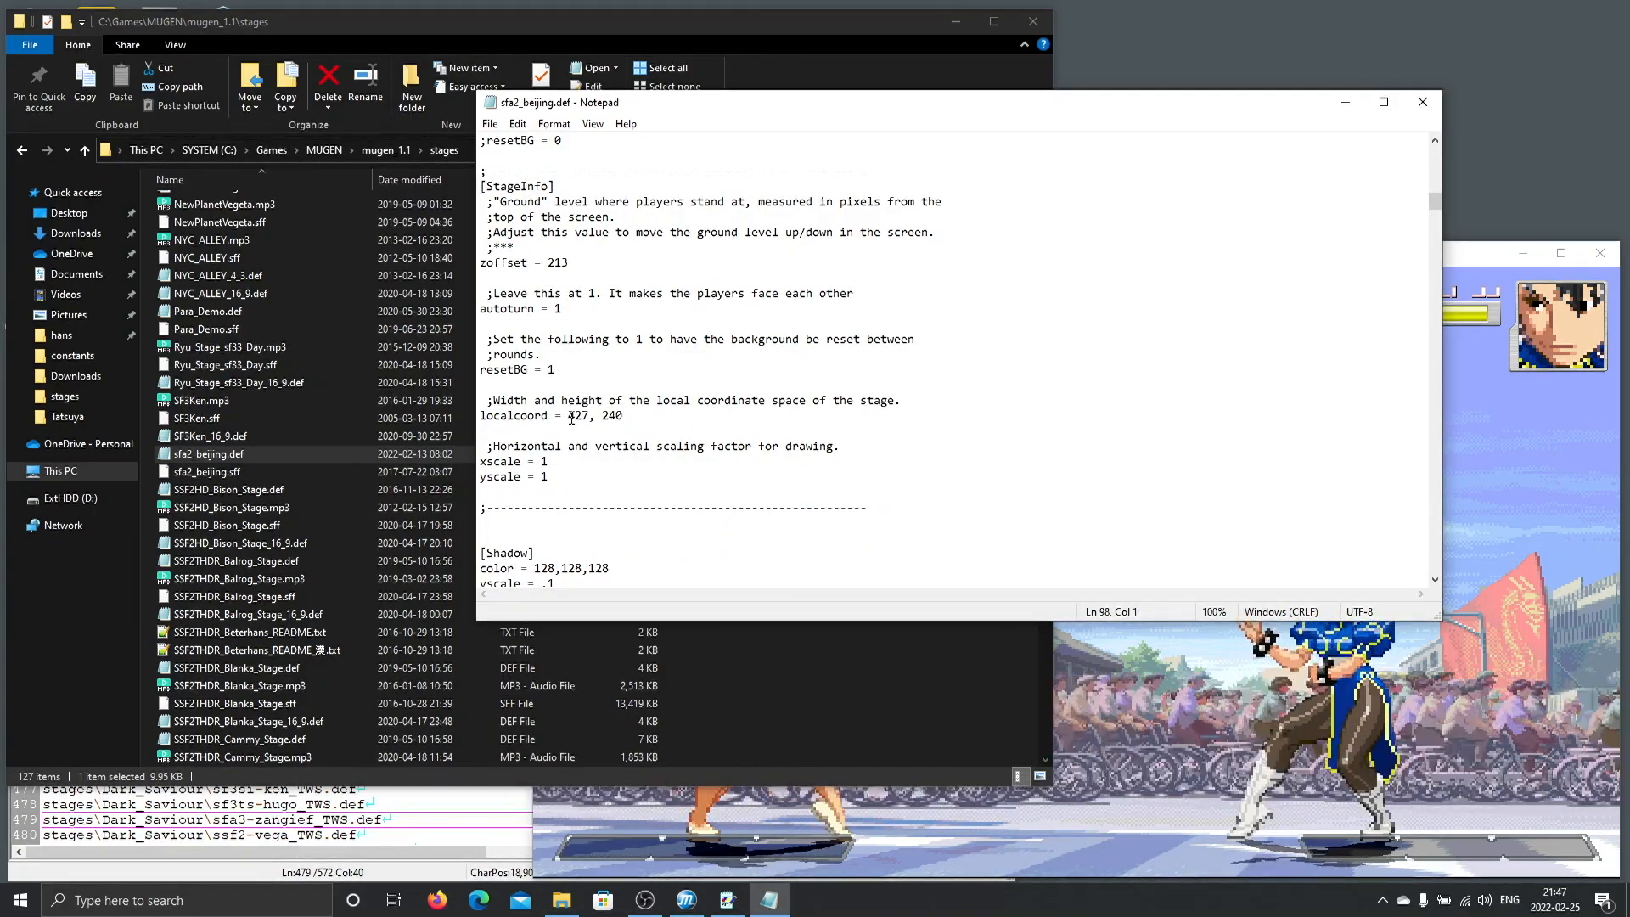
Highlight the localcoord width and height in [StageInfo] and compare them with the stage shown in the running game.
scroll(569, 442, up, 1)
click(565, 465)
key(shift+Right)
key(shift+Right)
key(shift+Right)
key(shift+Right)
key(shift+Right)
key(shift+Right)
key(shift+Right)
key(shift+Right)
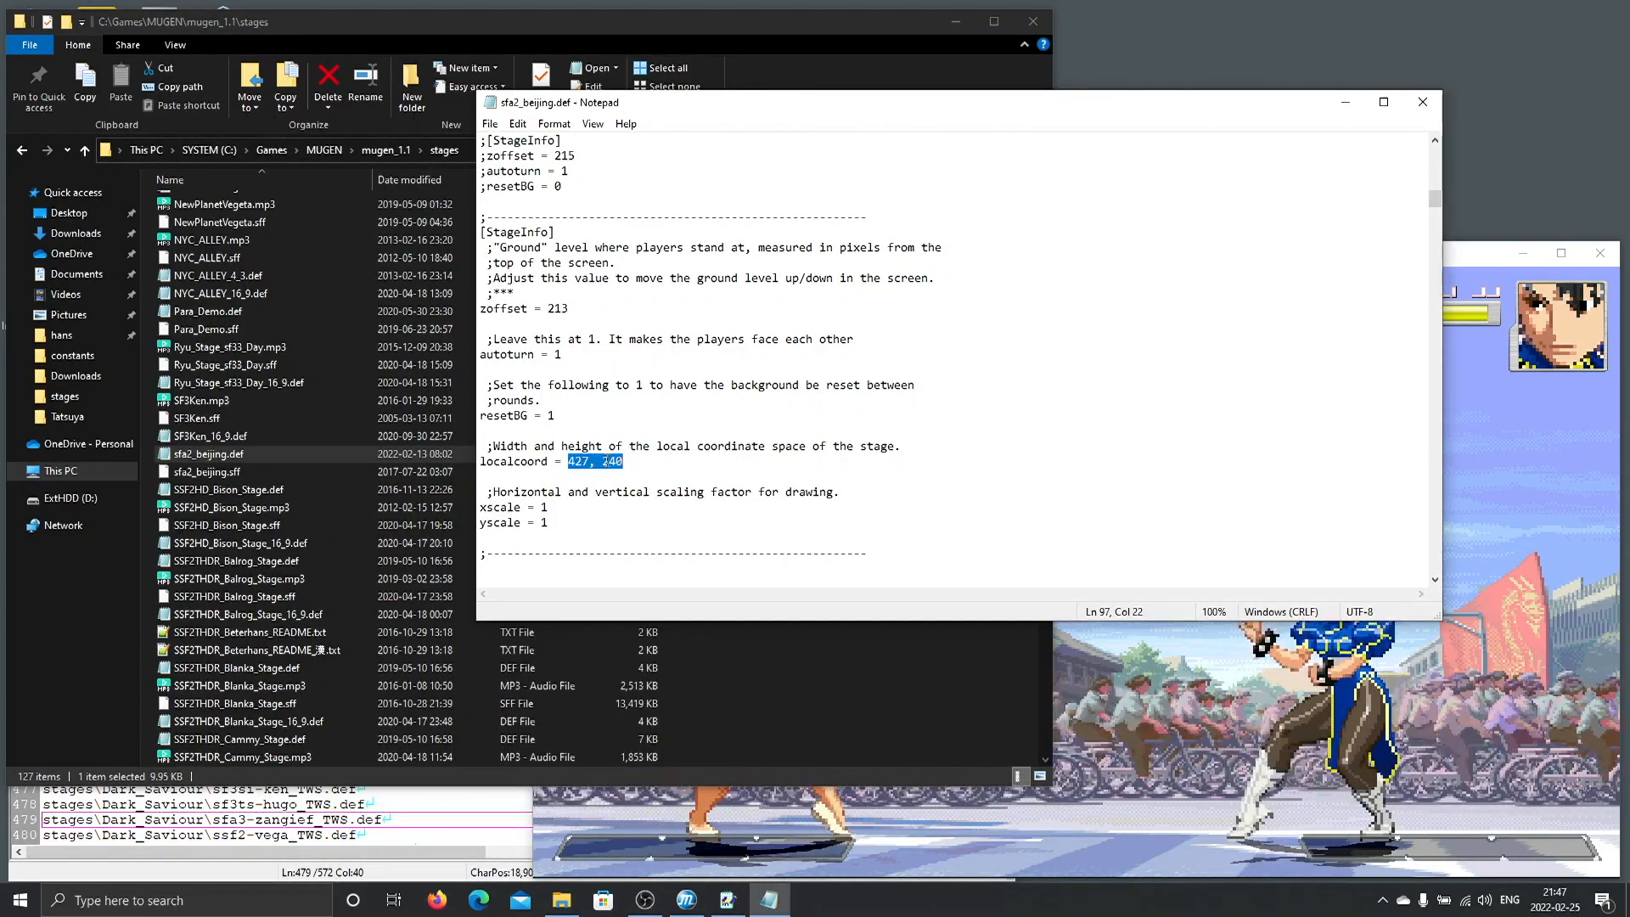
click(606, 461)
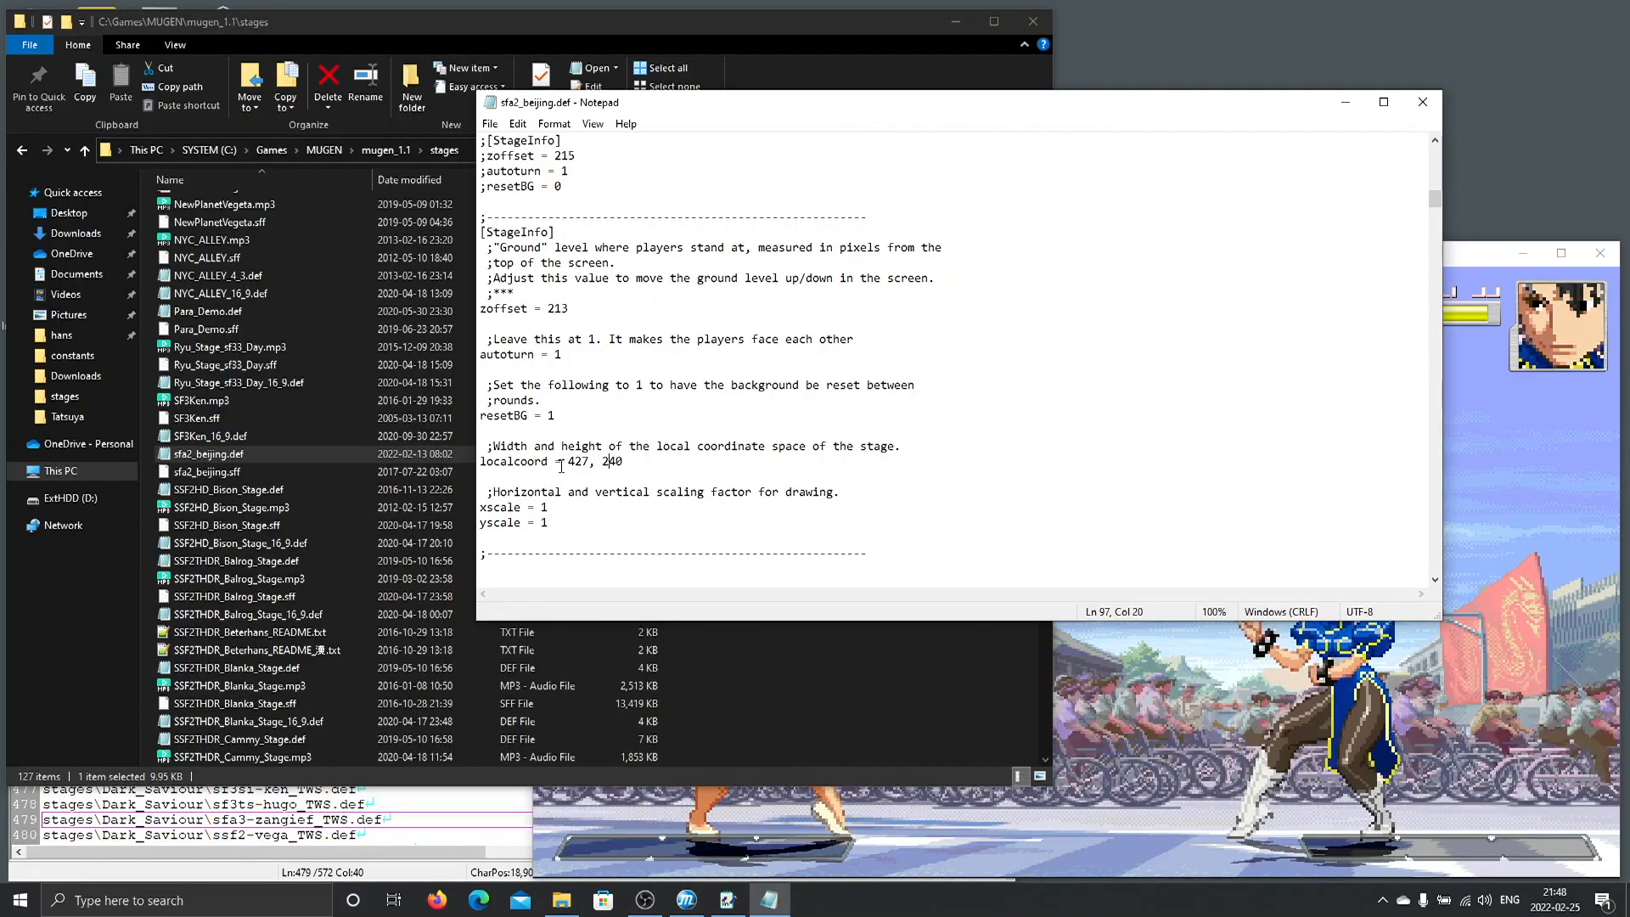
click(1337, 817)
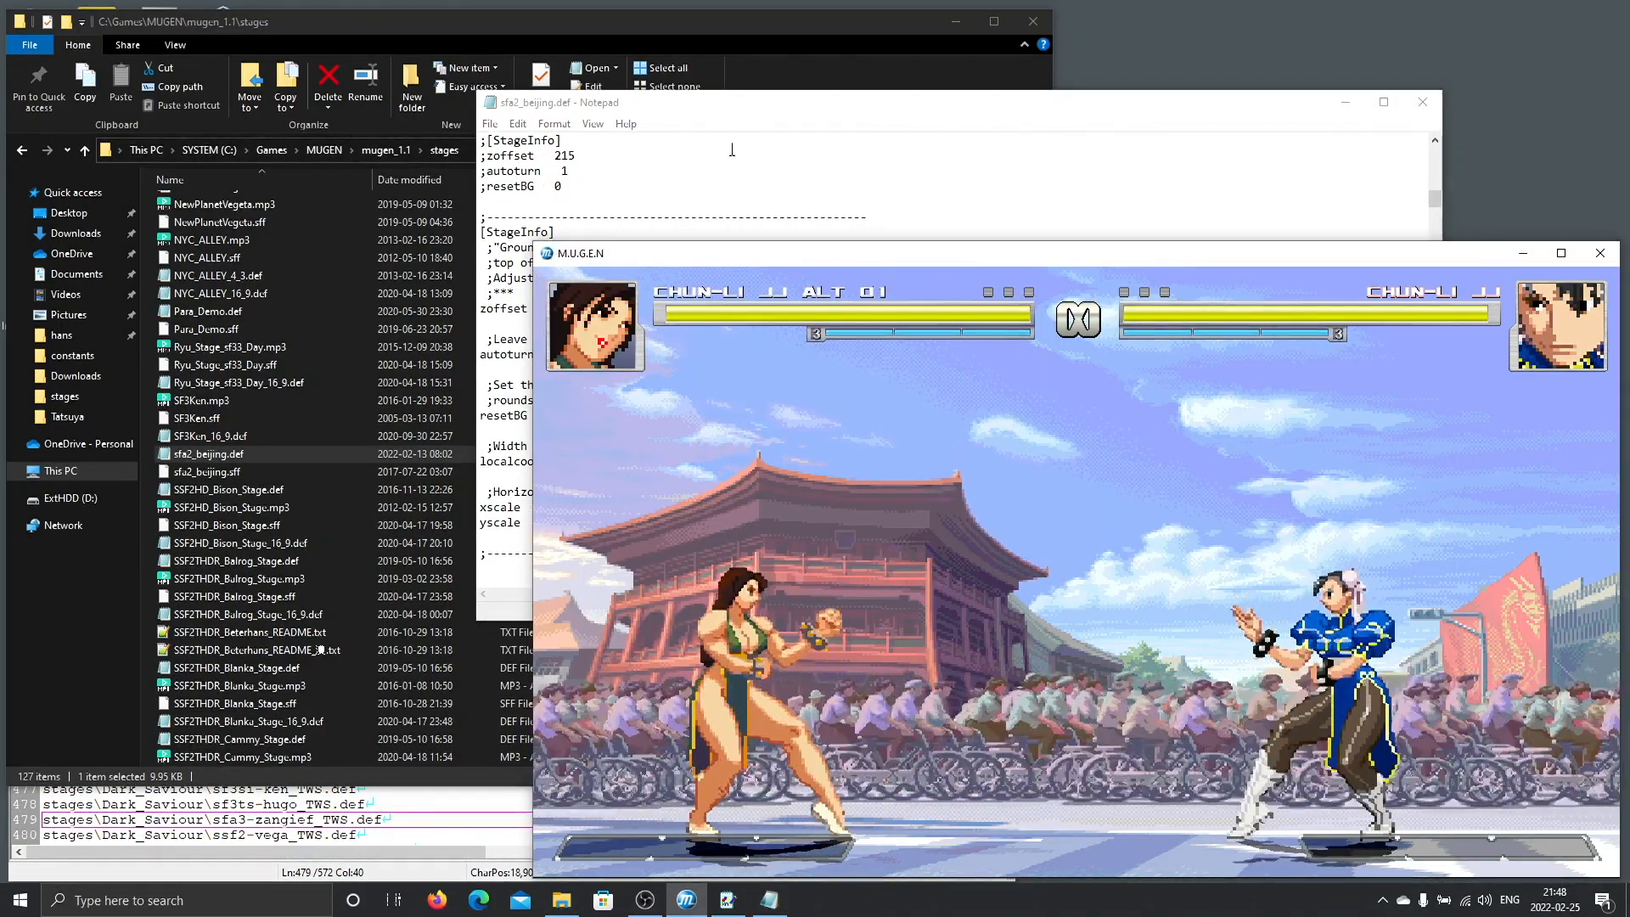
click(732, 149)
Try a localcoord edit in [StageInfo], inserting 320 before the width and adding ;42 at the line's end.
click(584, 461)
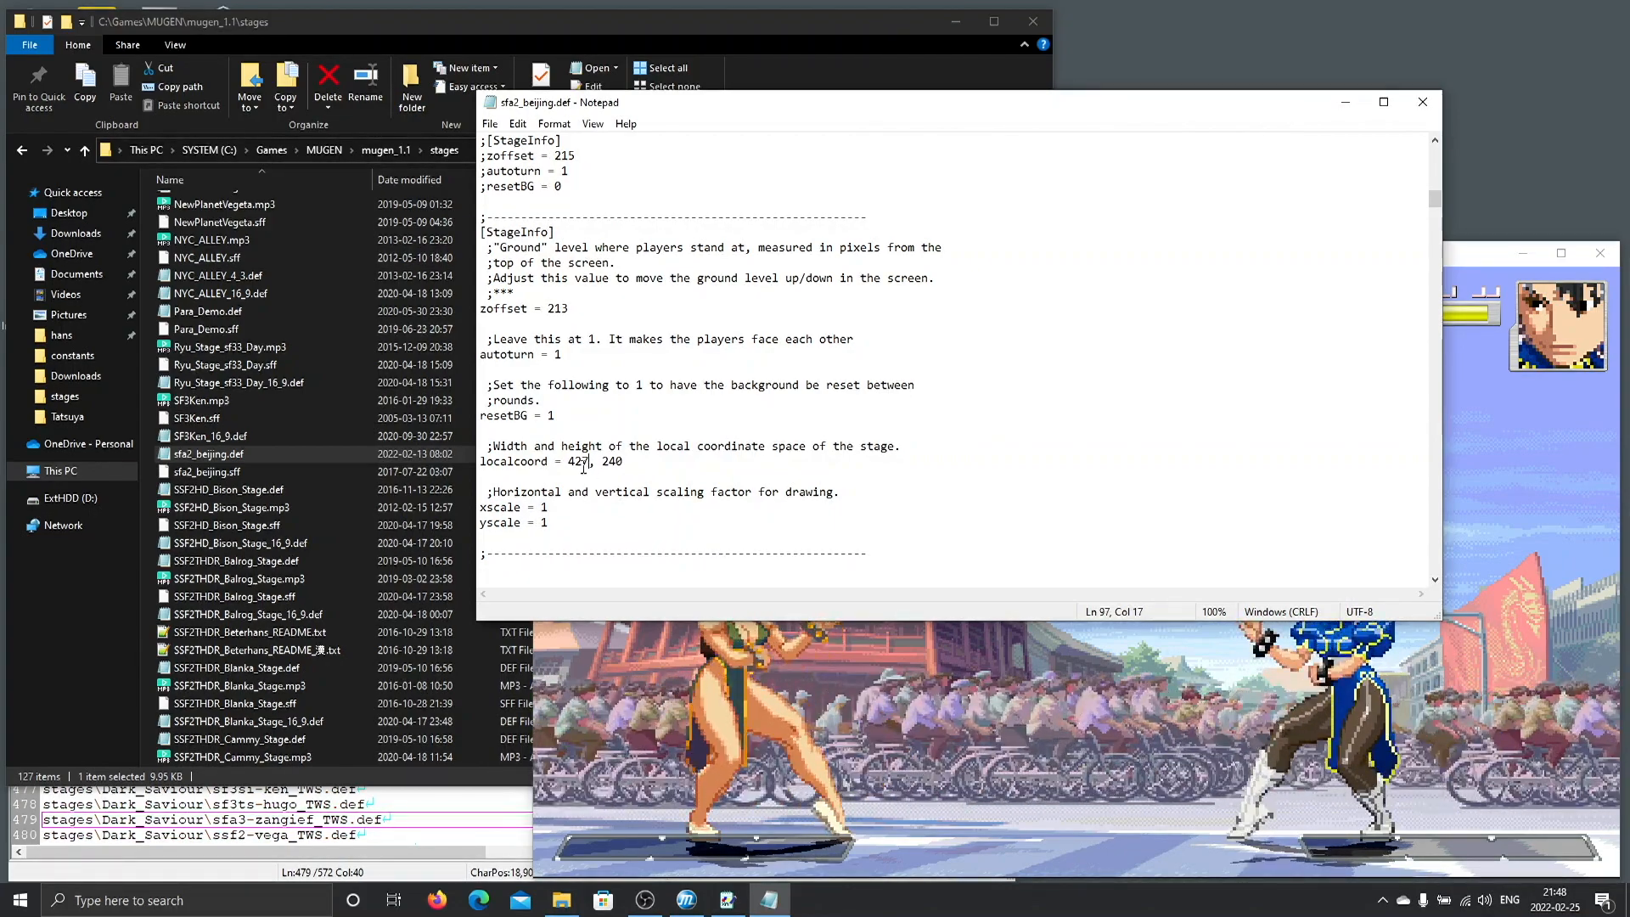
key(Left)
key(Left)
key(Left)
text(320)
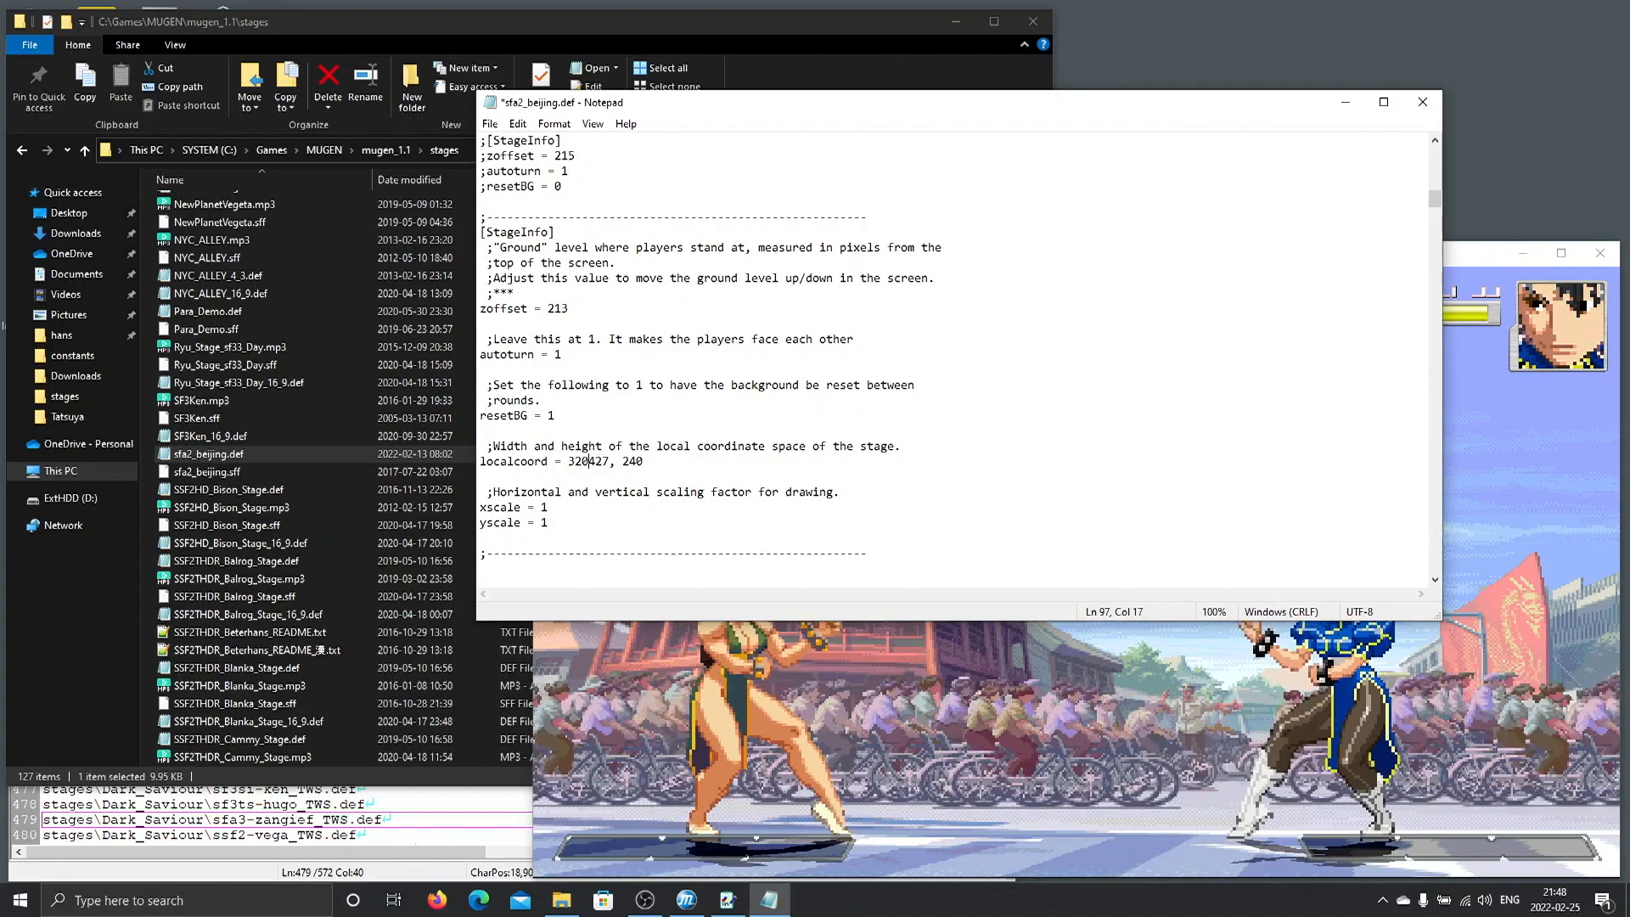
key(Right)
key(Right)
key(Right)
key(Right)
key(Right)
key(Right)
key(Right)
key(Right)
text(;3)
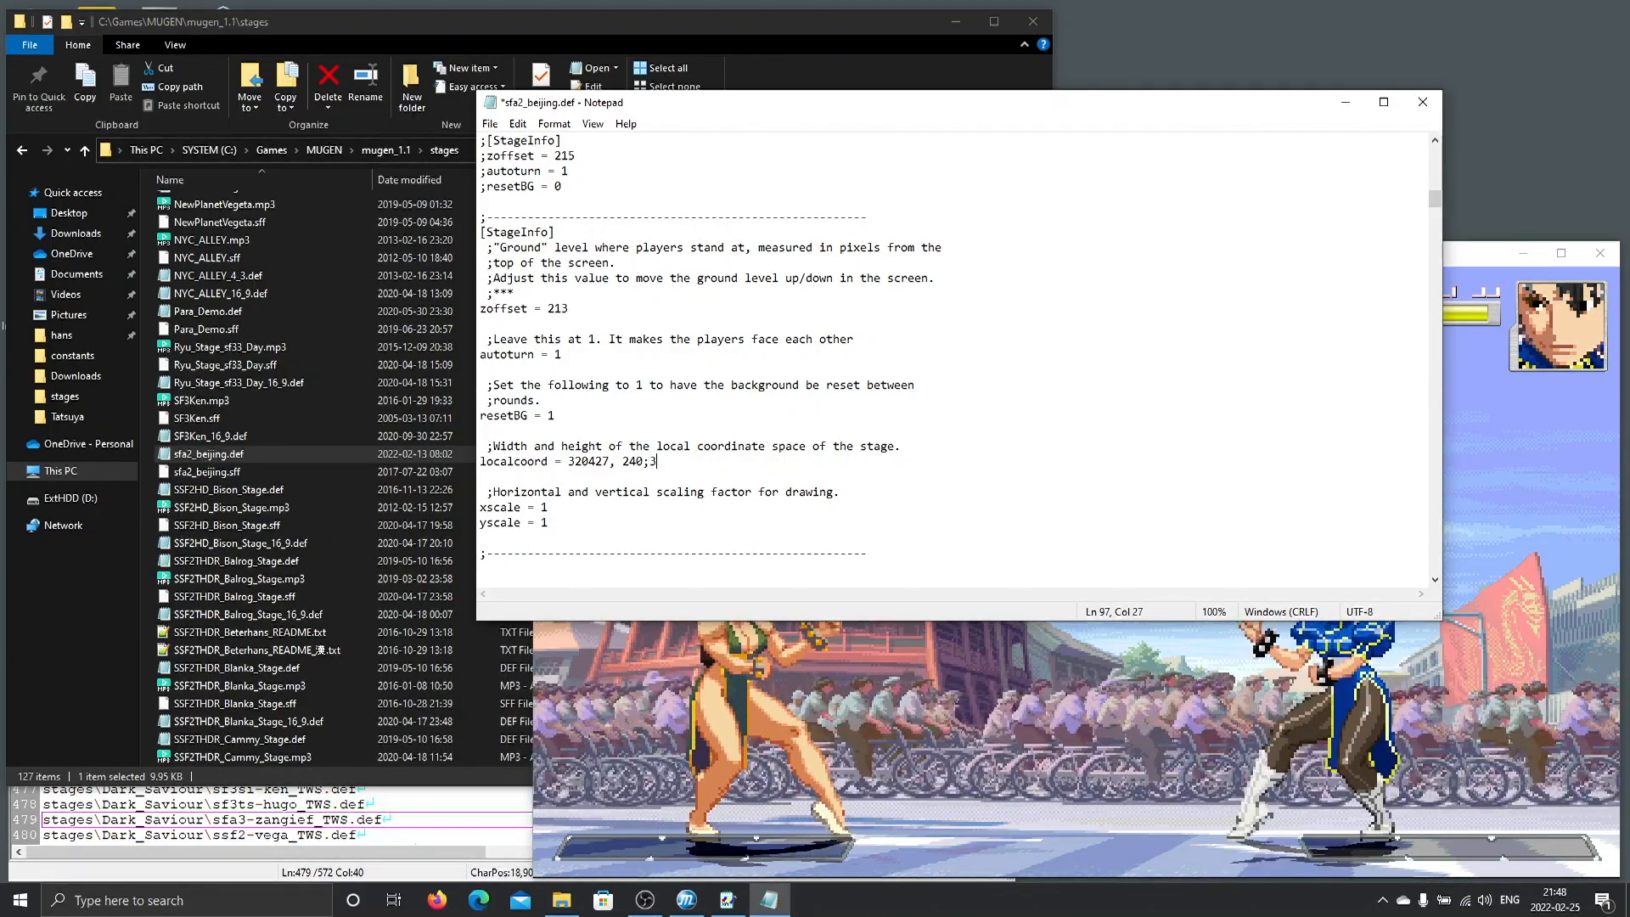
key(BackSpace)
text(42)
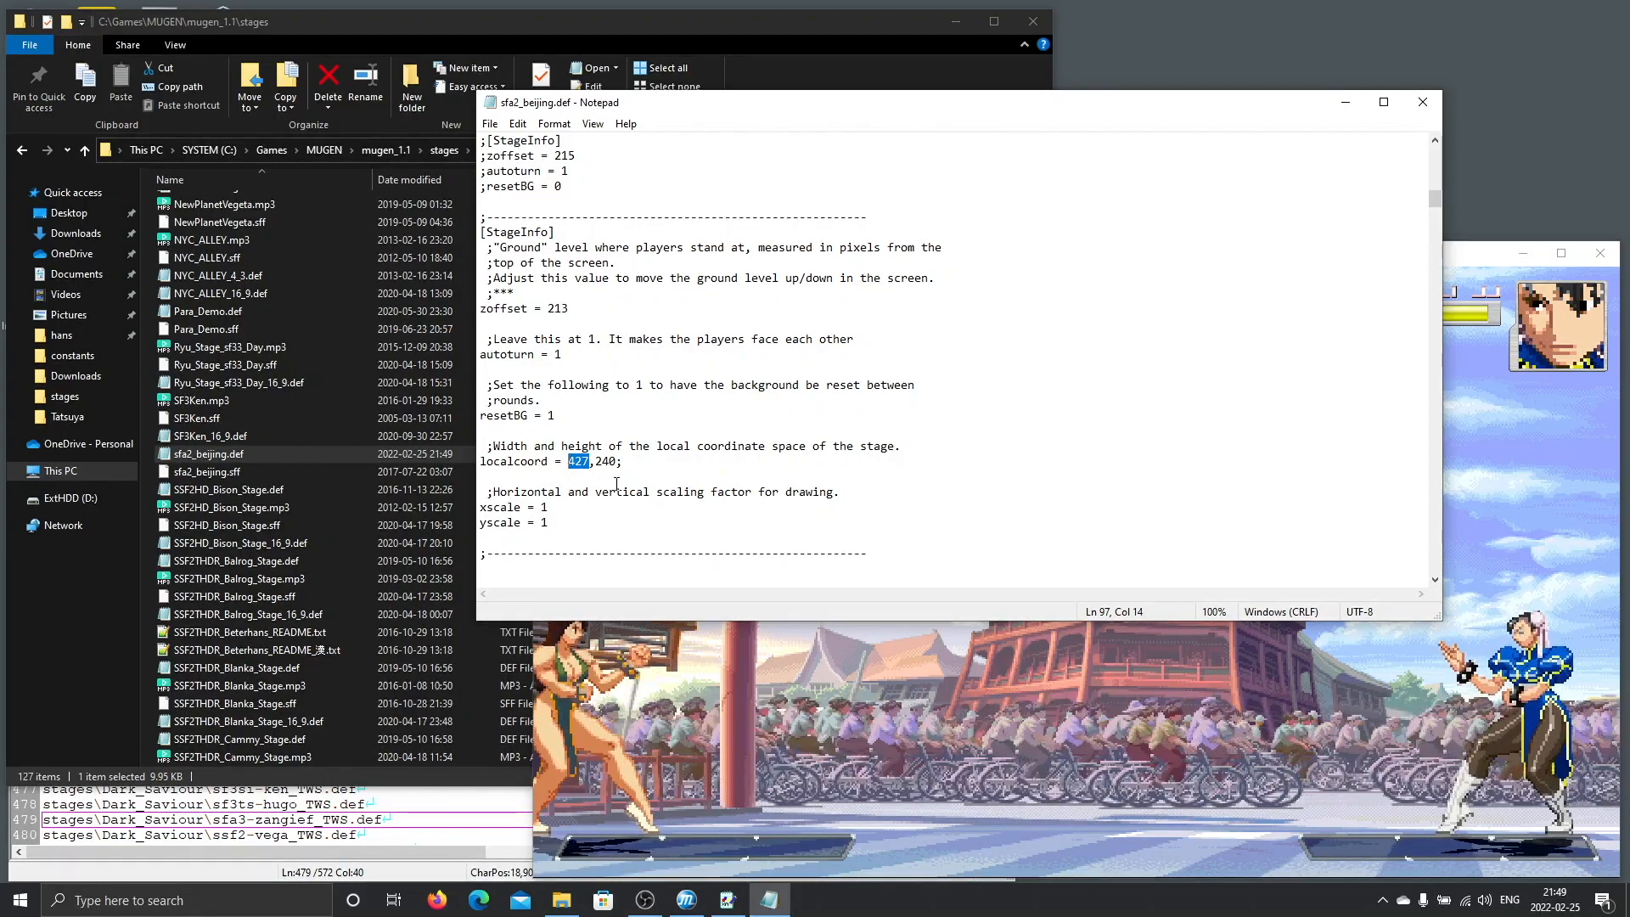
Close the stage definition, duplicate sfa2_beijing.def in the stages folder and name the copy sfa2_beijing_TWS.def.
click(1438, 97)
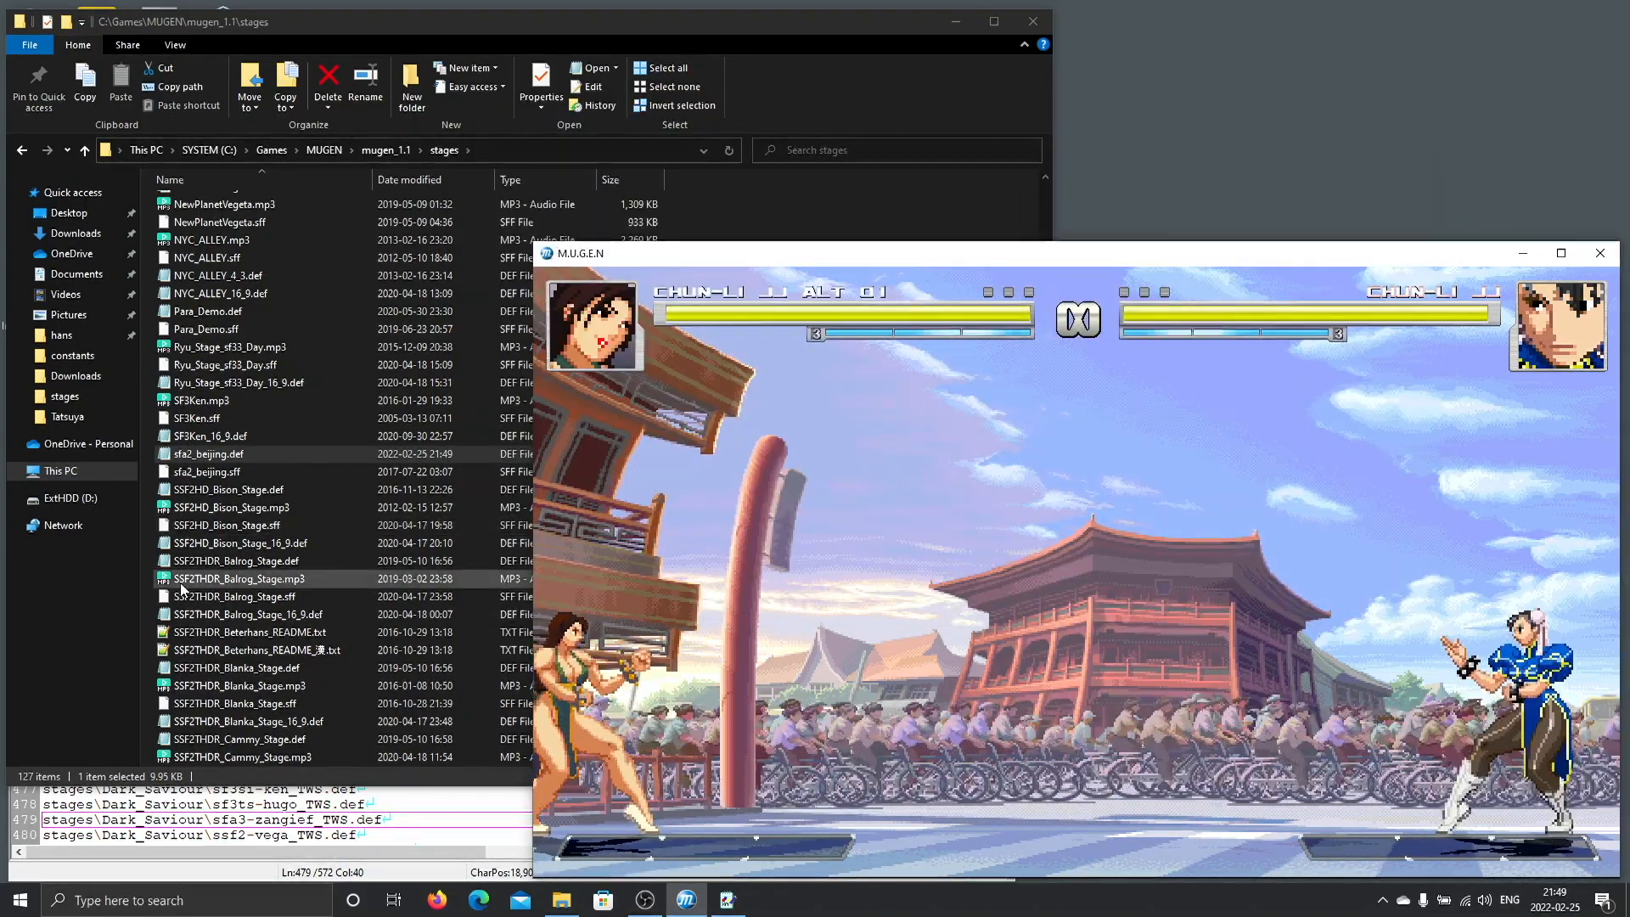
click(242, 451)
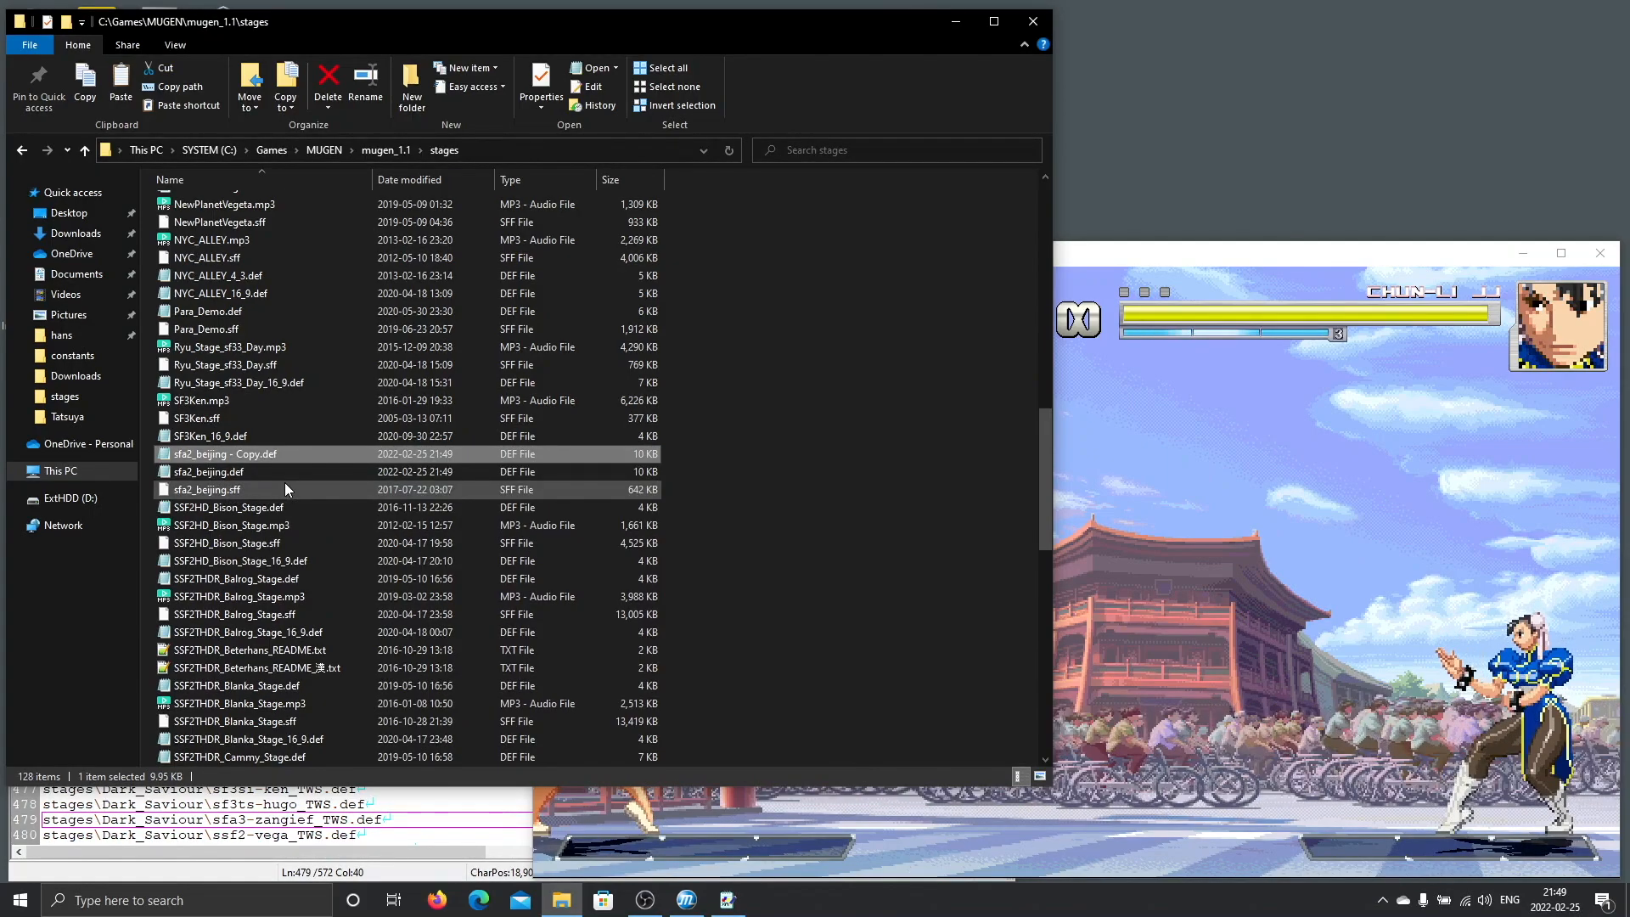
click(256, 455)
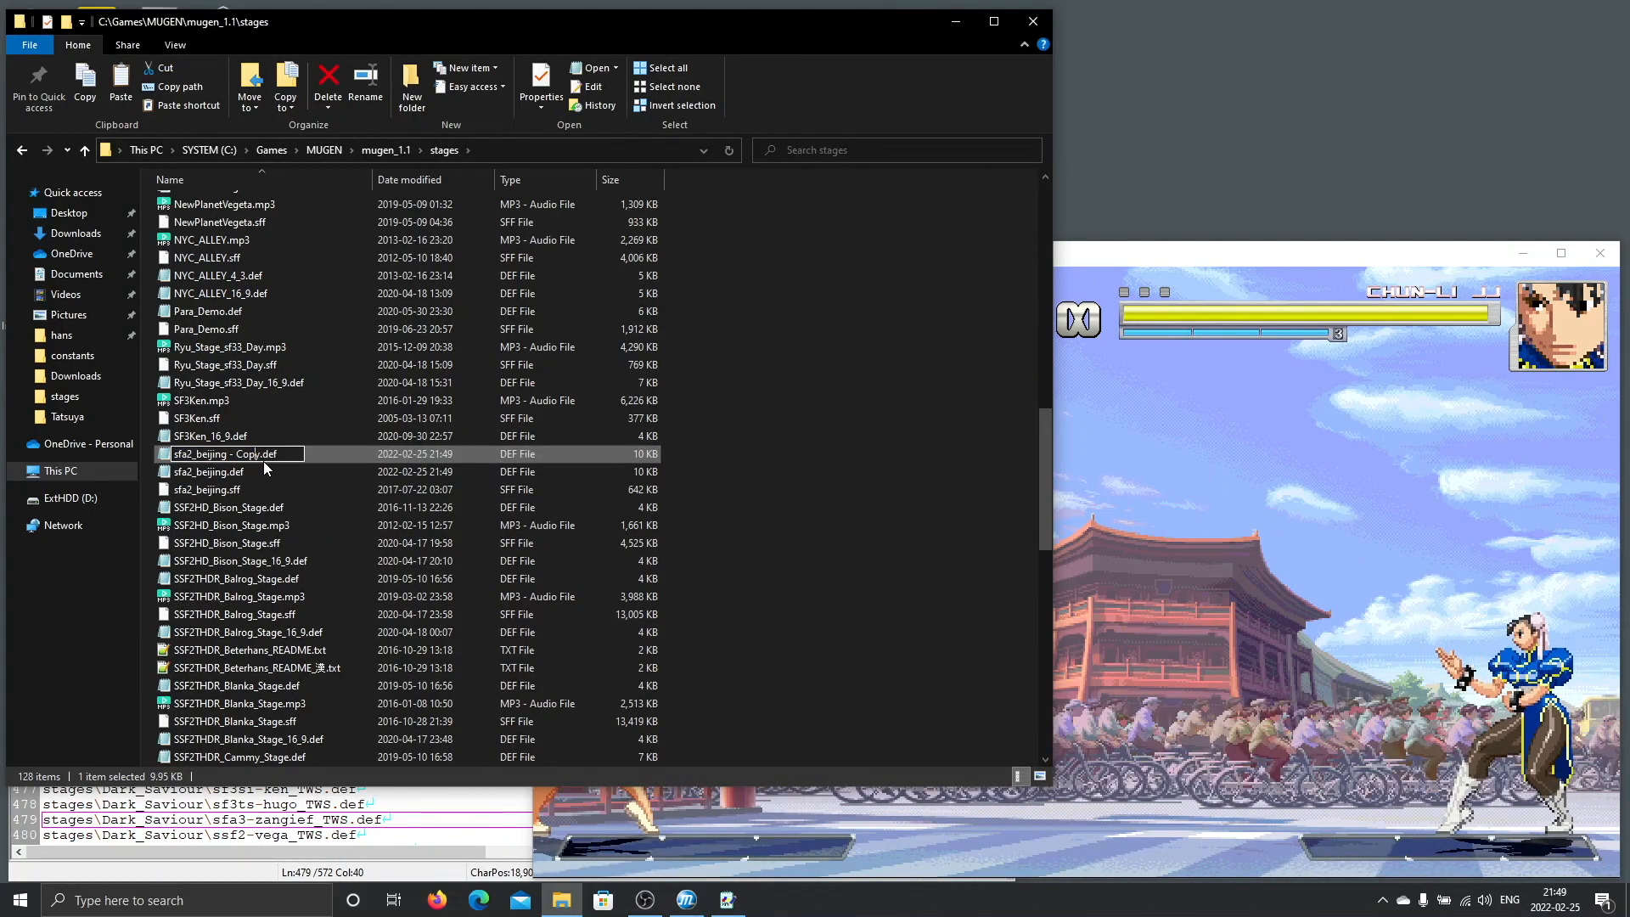
key(BackSpace)
key(BackSpace)
key(BackSpace)
key(BackSpace)
key(BackSpace)
key(BackSpace)
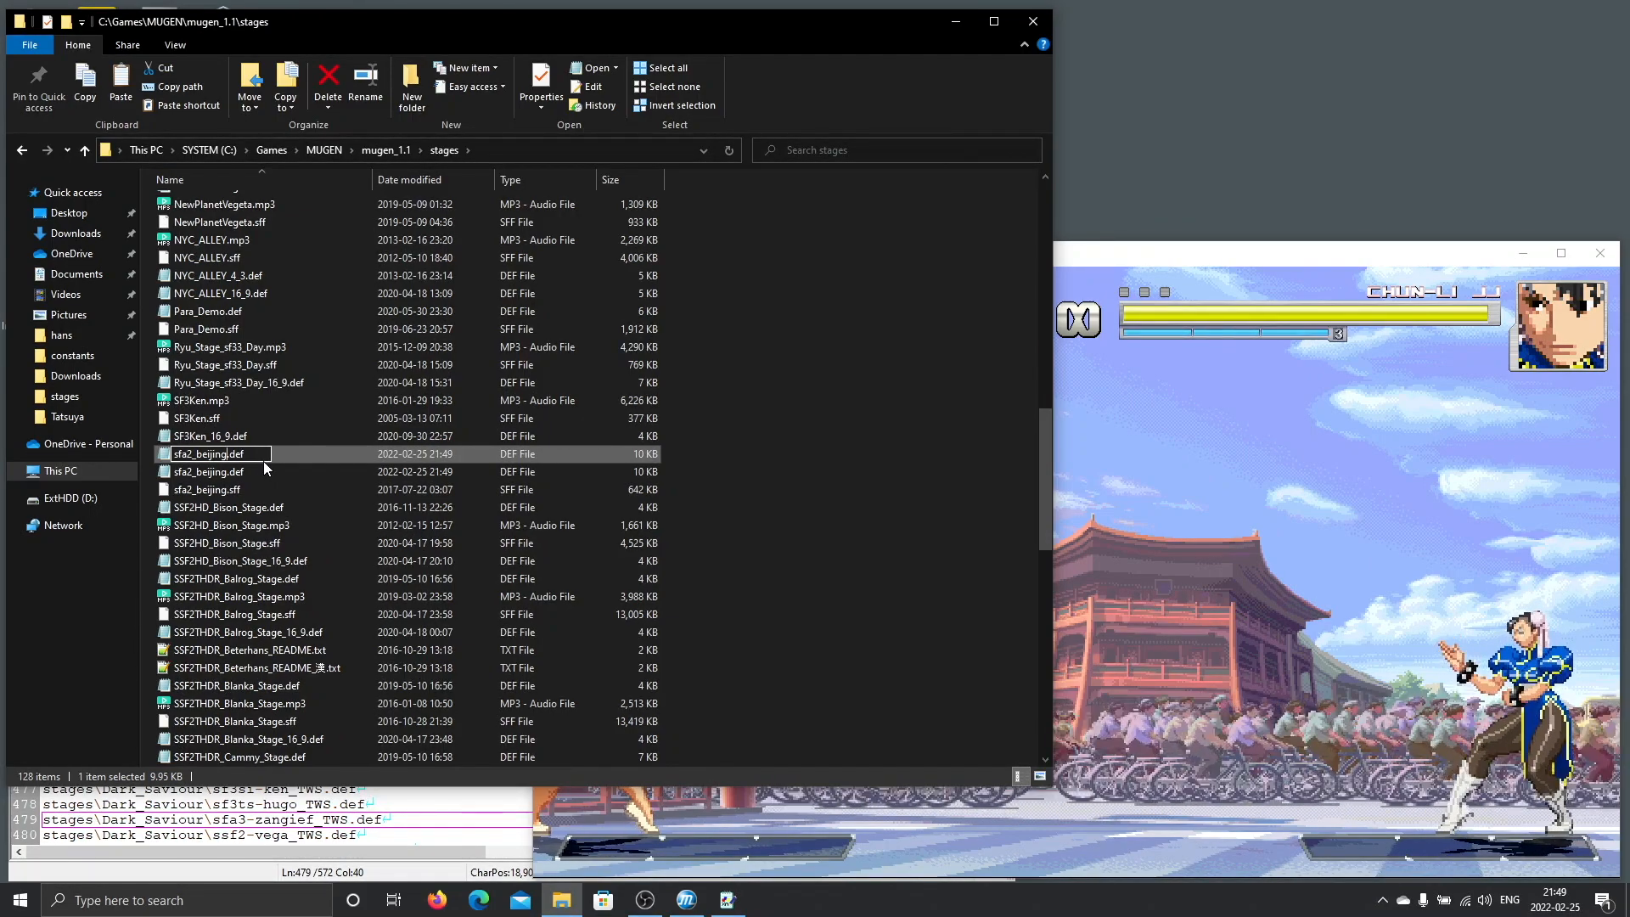
text(_TWS)
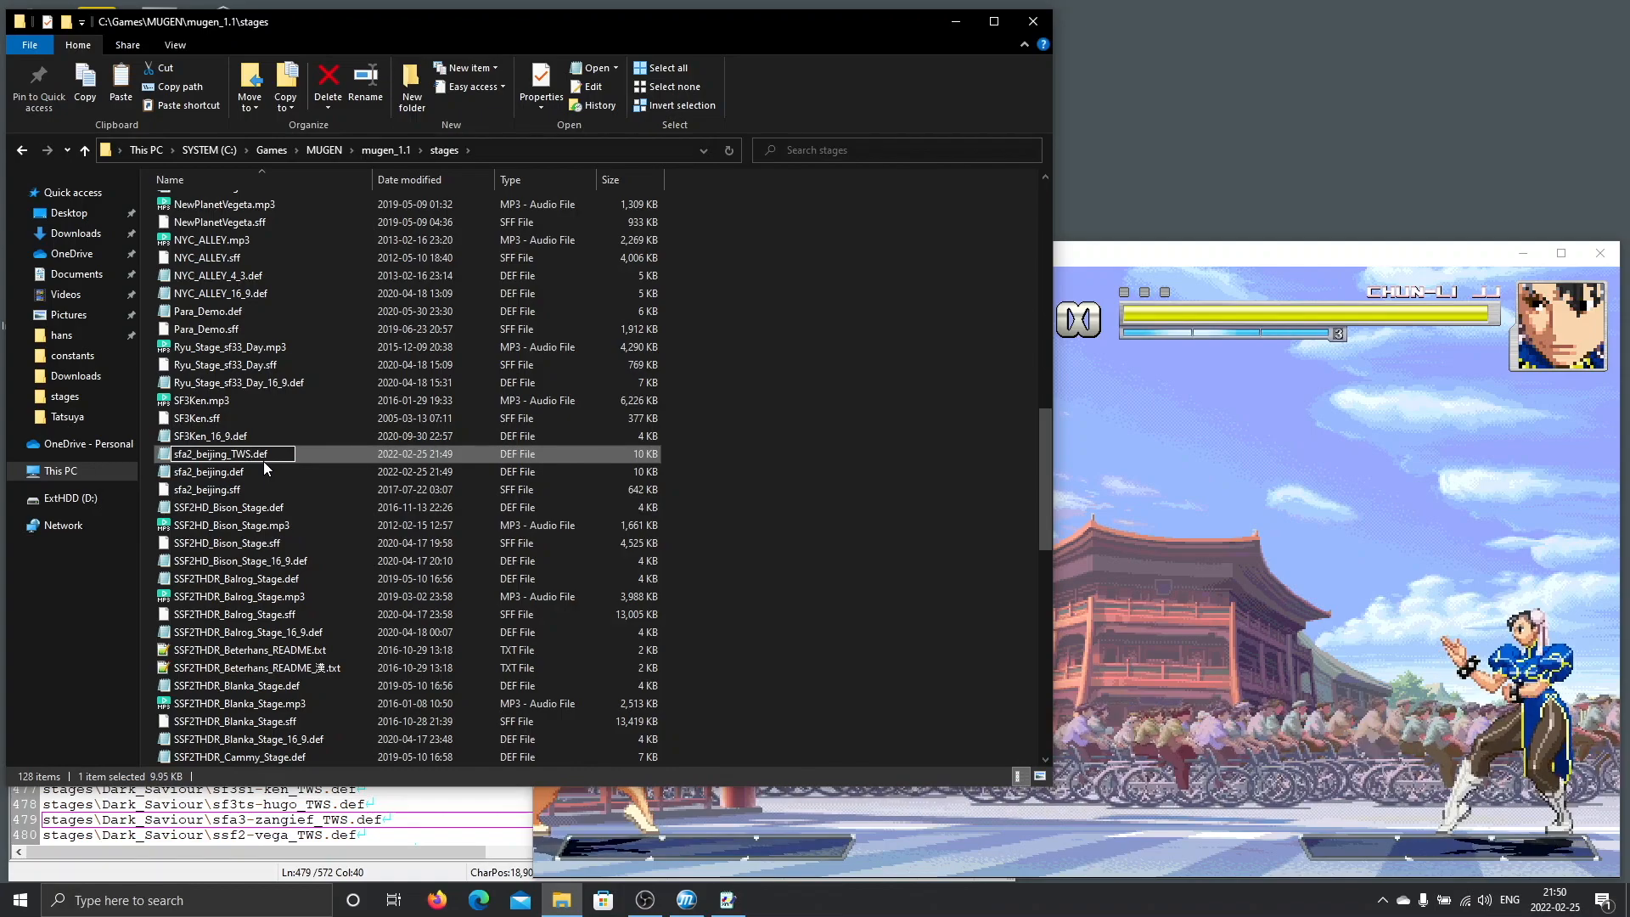
key(Return)
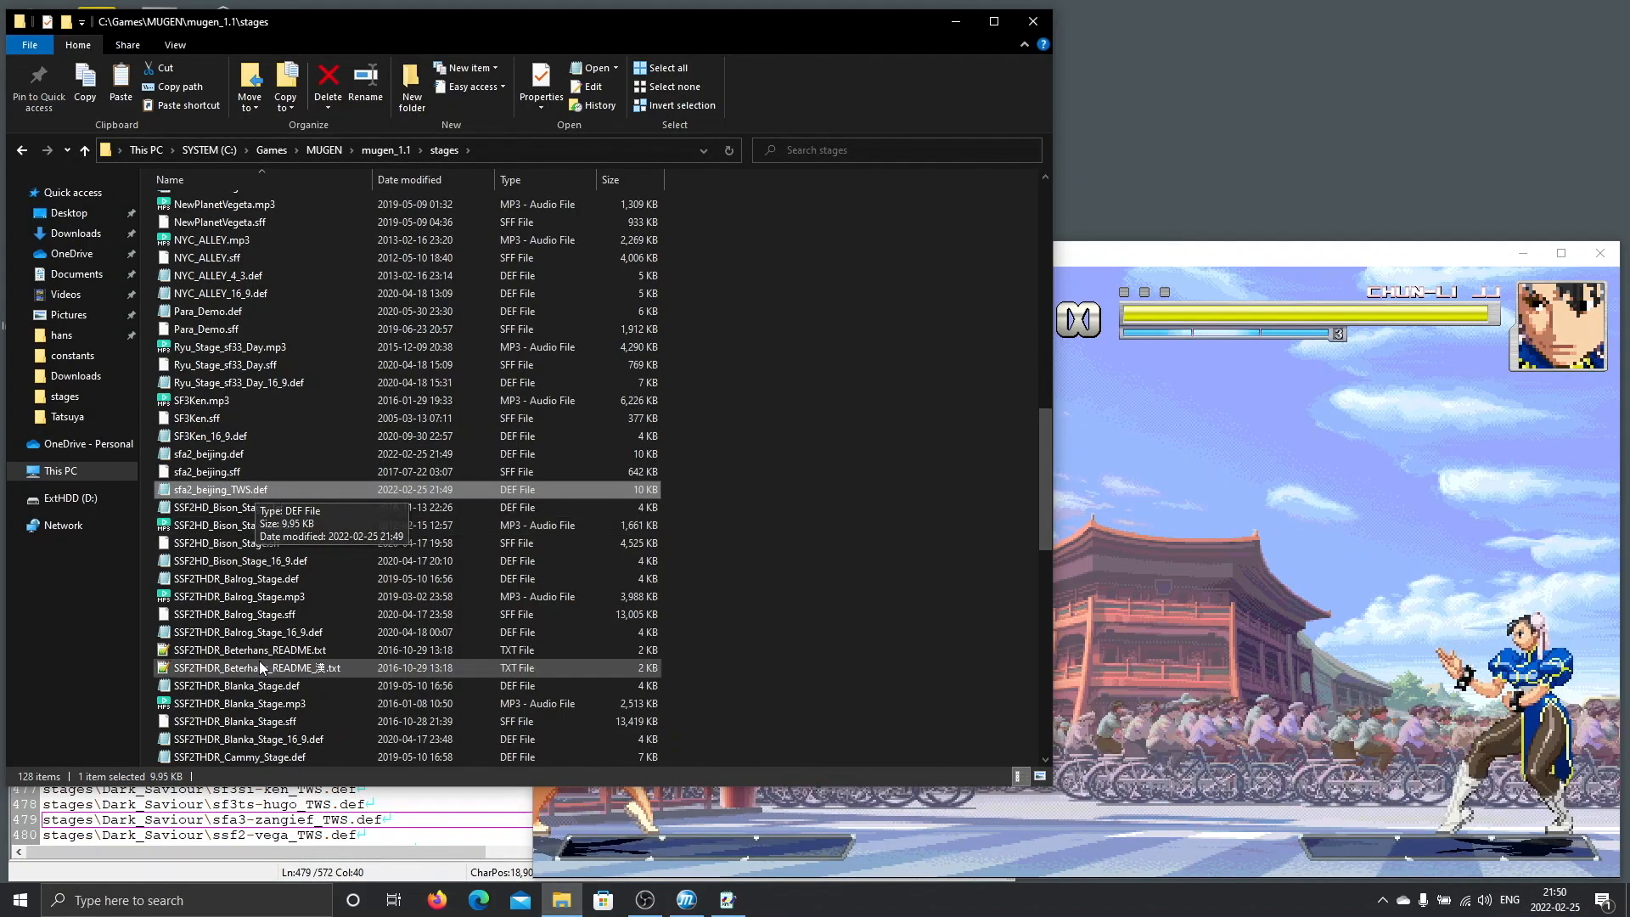
Add the line stages/sfa2_beijing_TWS.def below stages/sfa2_beijing.def in select.def, followed by a blank line, and save the file.
click(299, 835)
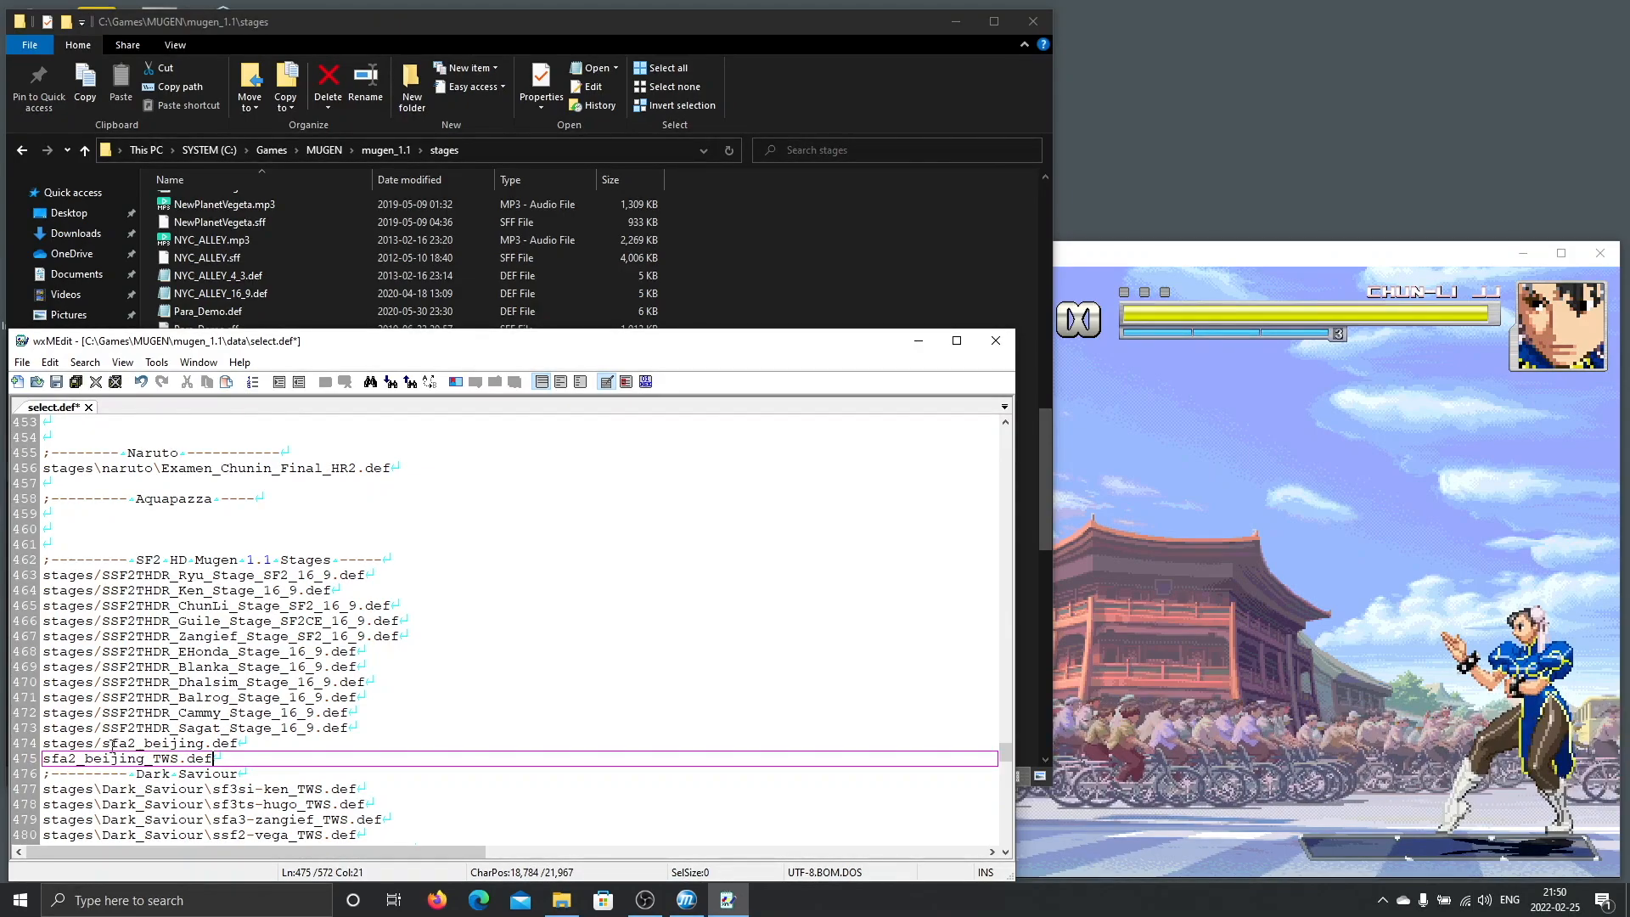
drag(103, 744, 44, 744)
text(stages/)
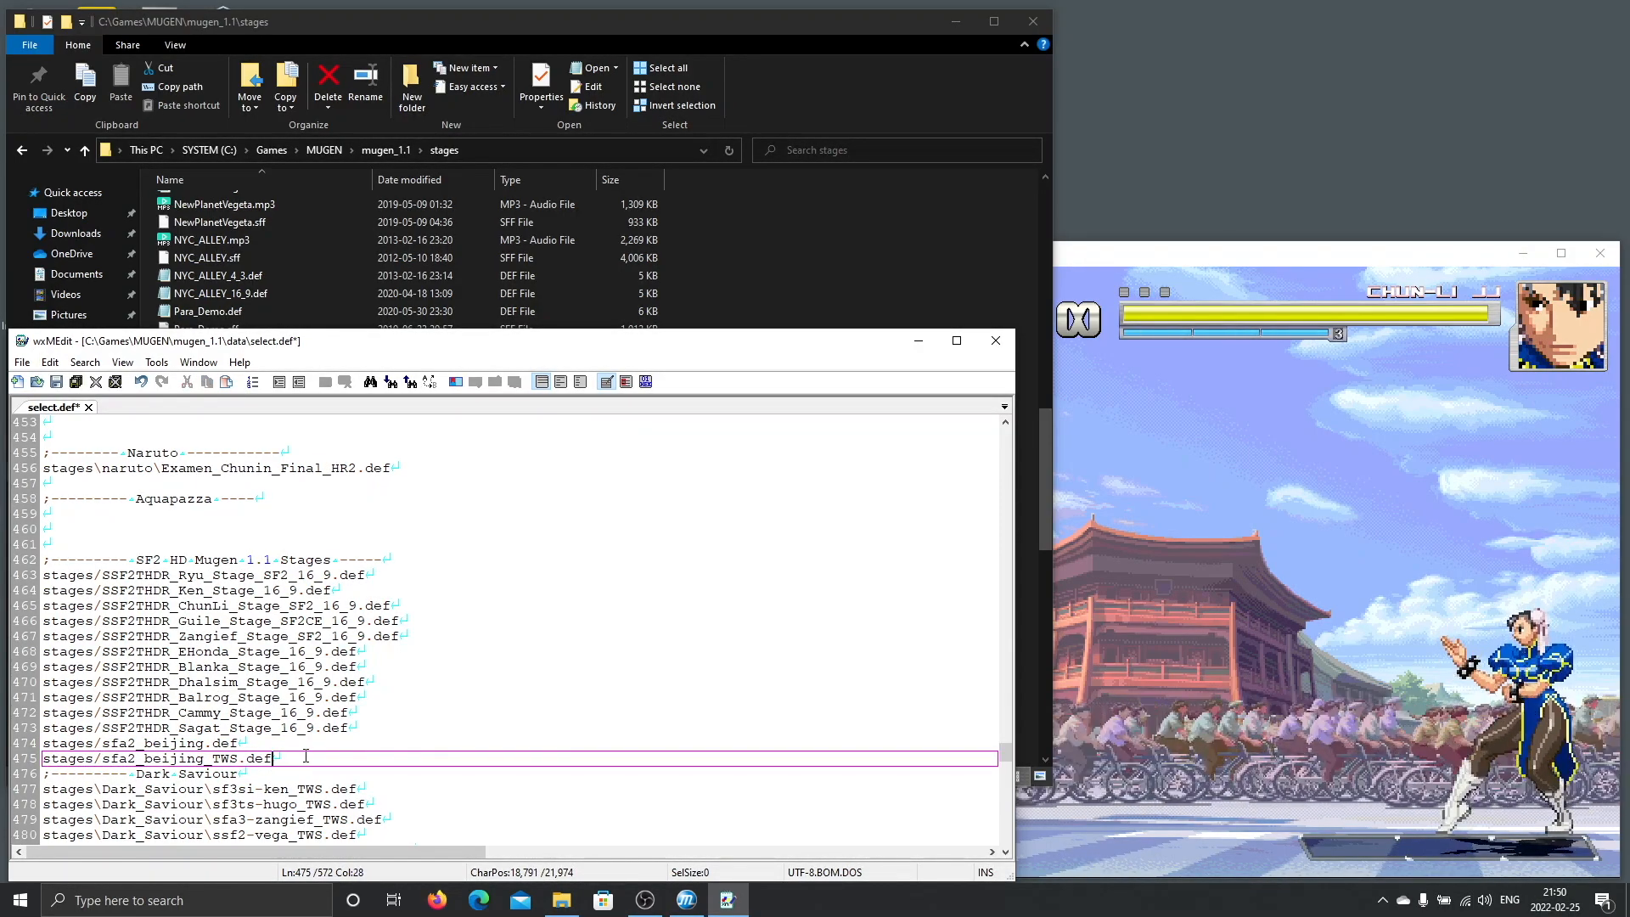
key(Return)
click(54, 384)
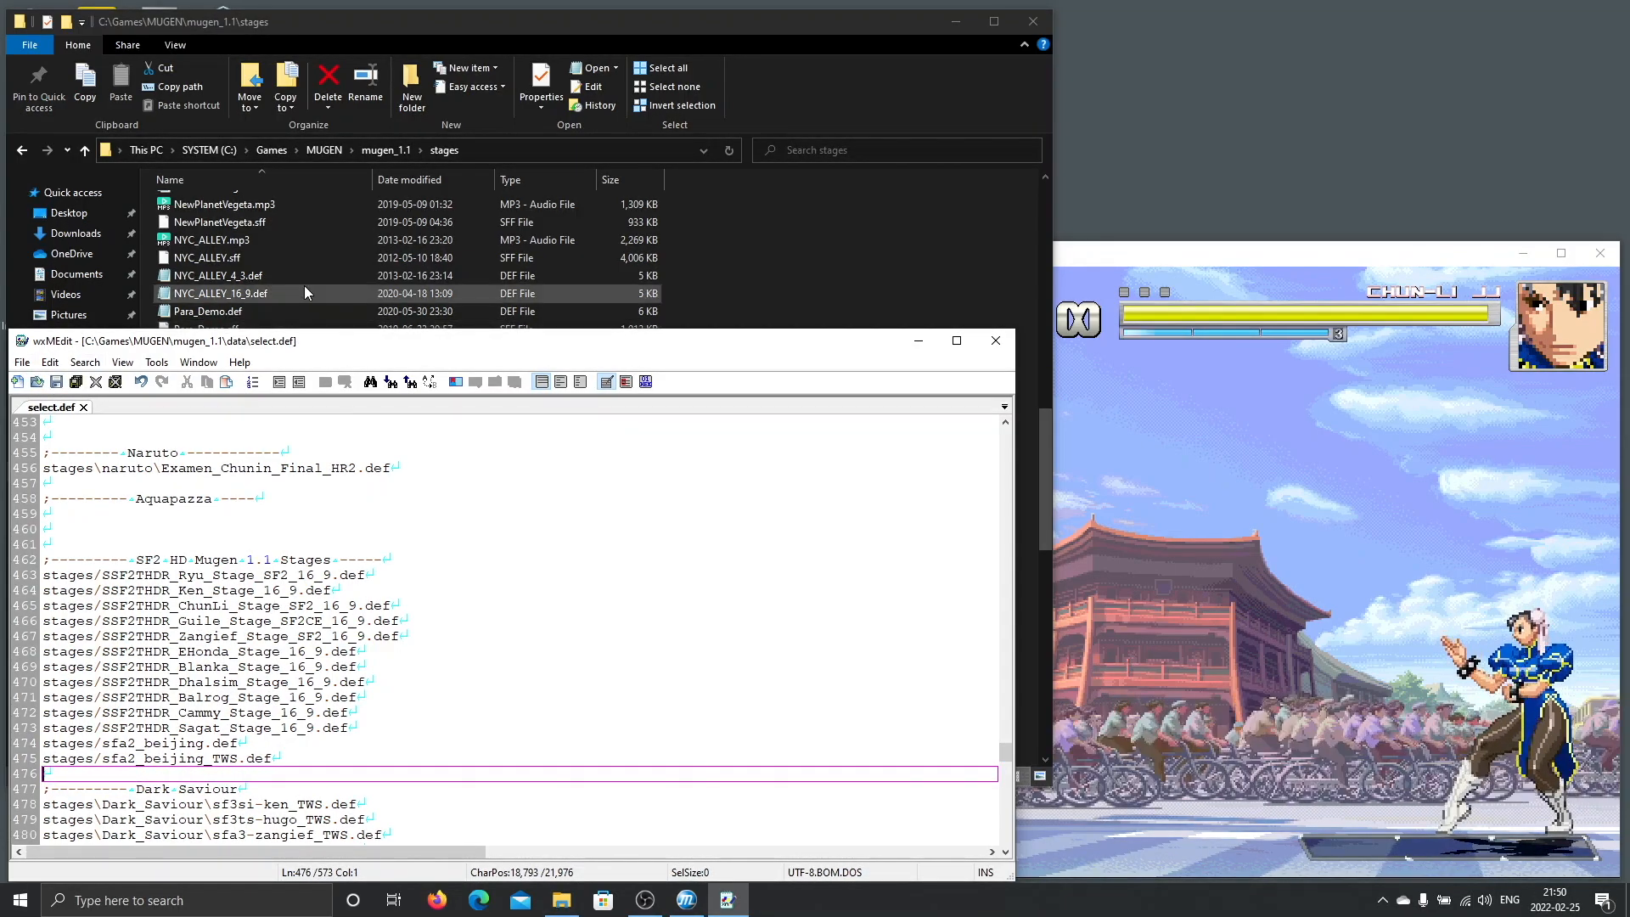
Search the system for Fighter Factory and launch it.
click(307, 901)
text(figh)
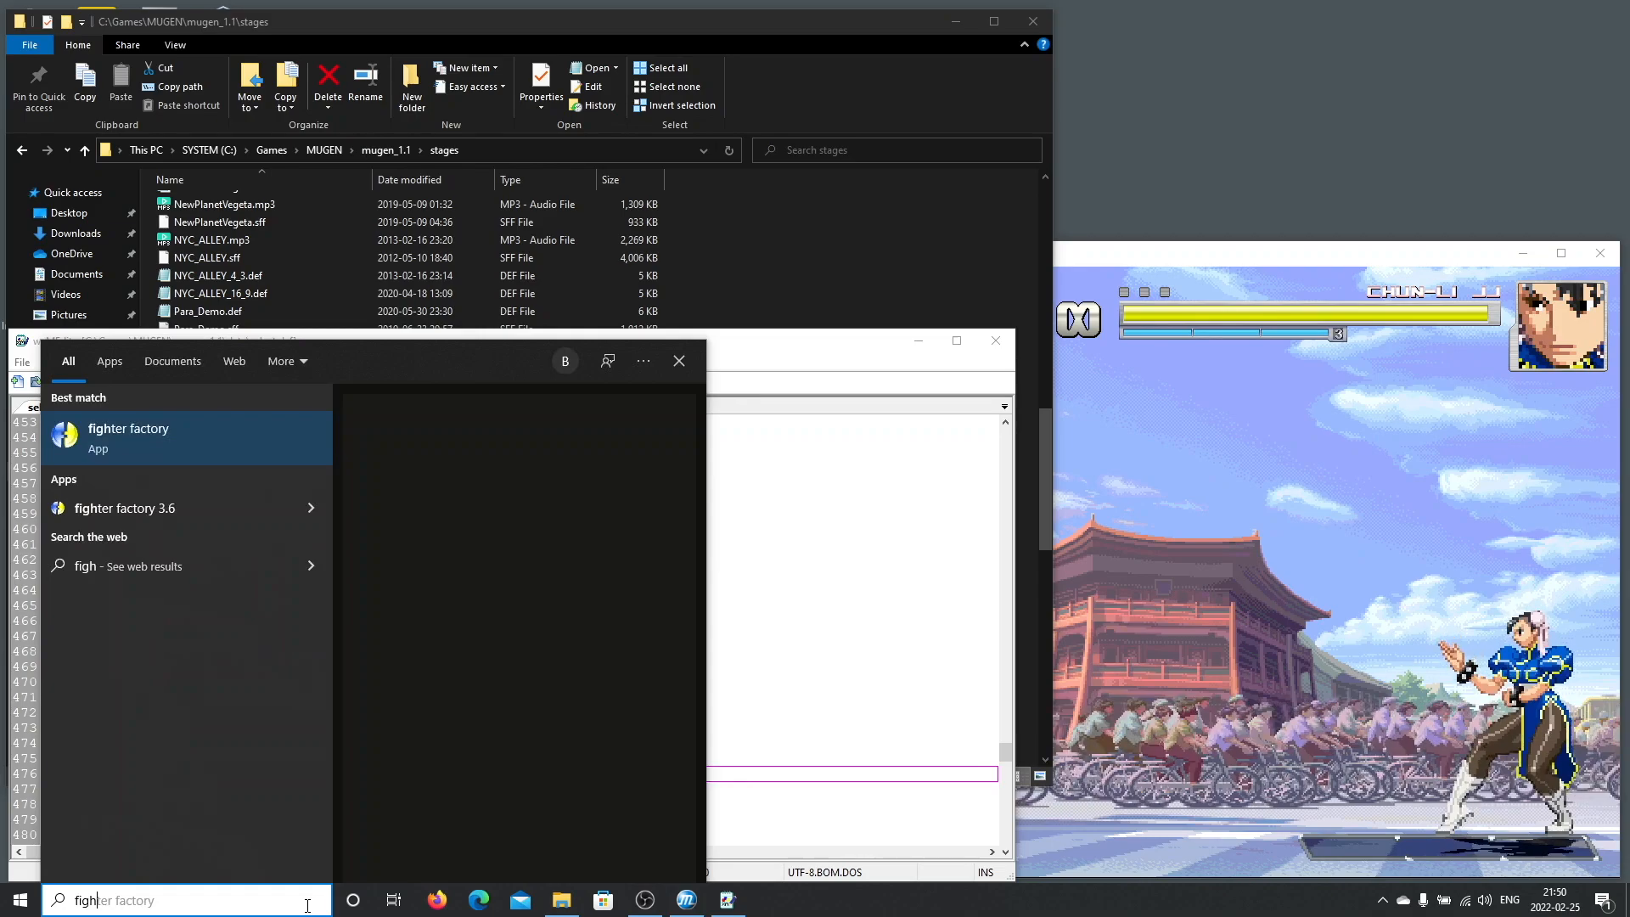
key(Return)
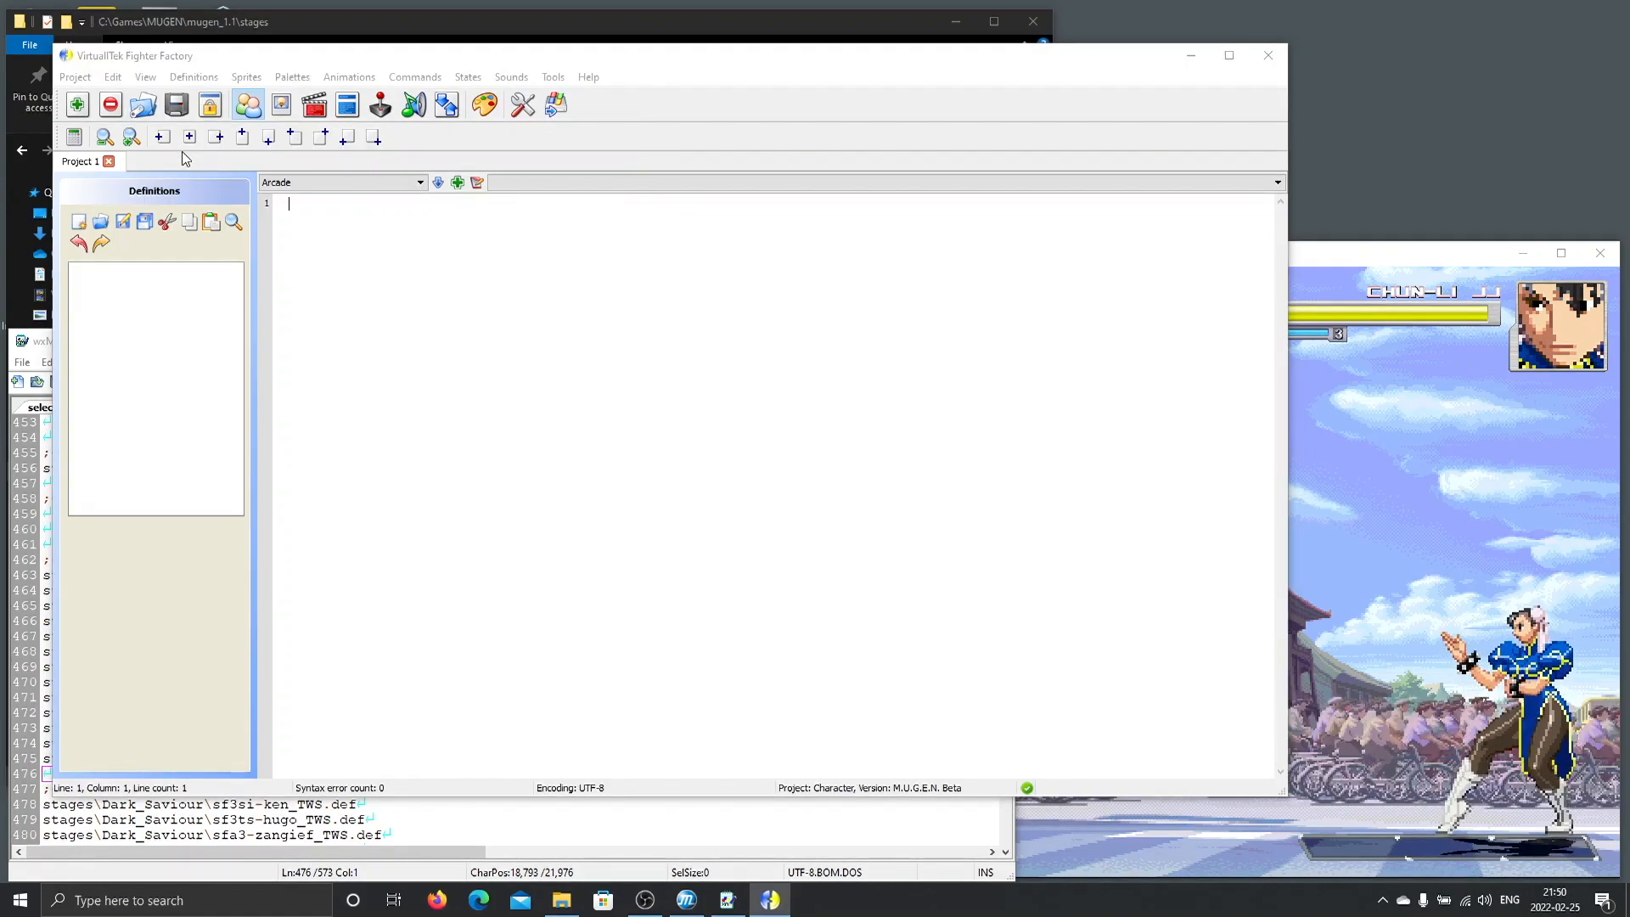
Open the stage definition sfa2_beijing_TWS.def from the mugen_1.1 stages folder as a project.
click(142, 105)
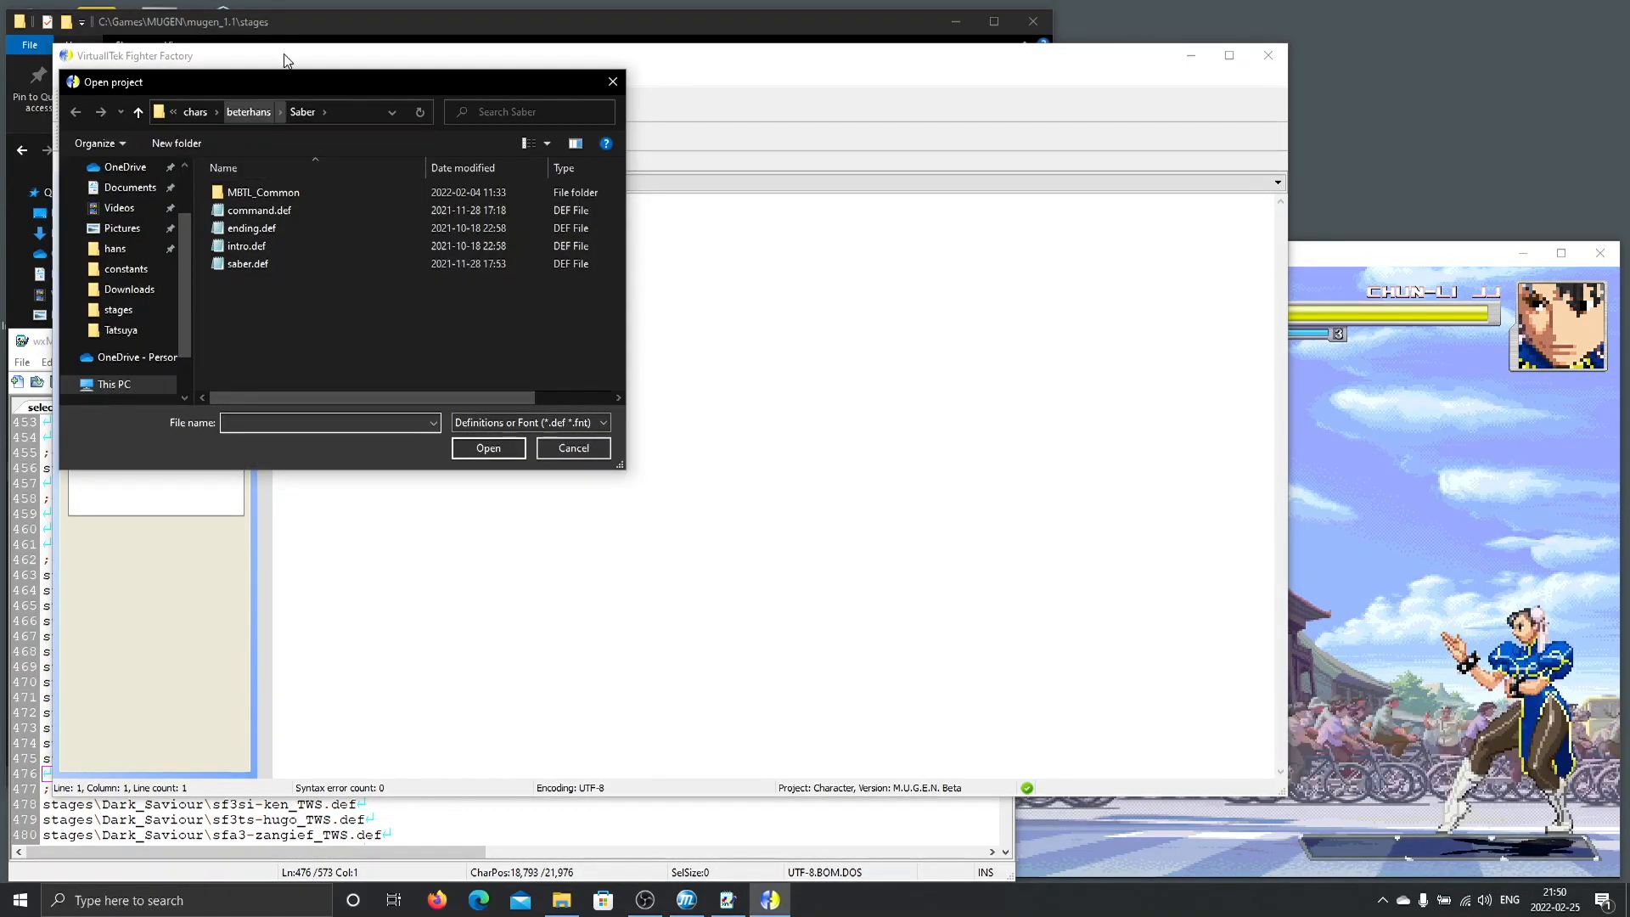
click(196, 113)
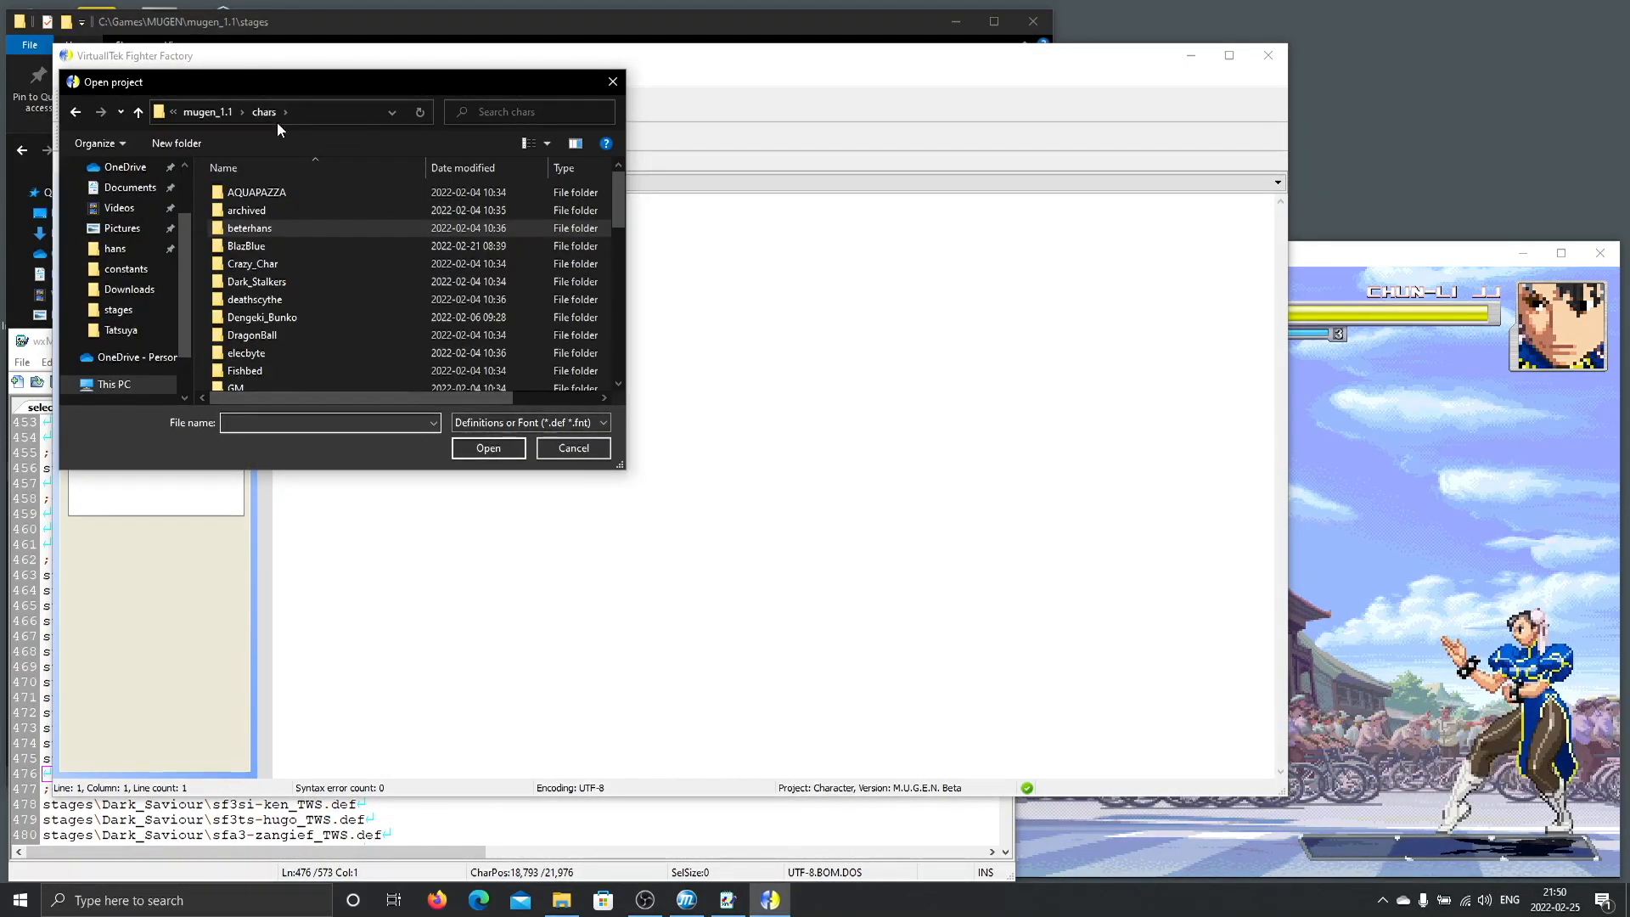
click(208, 112)
double_click(308, 336)
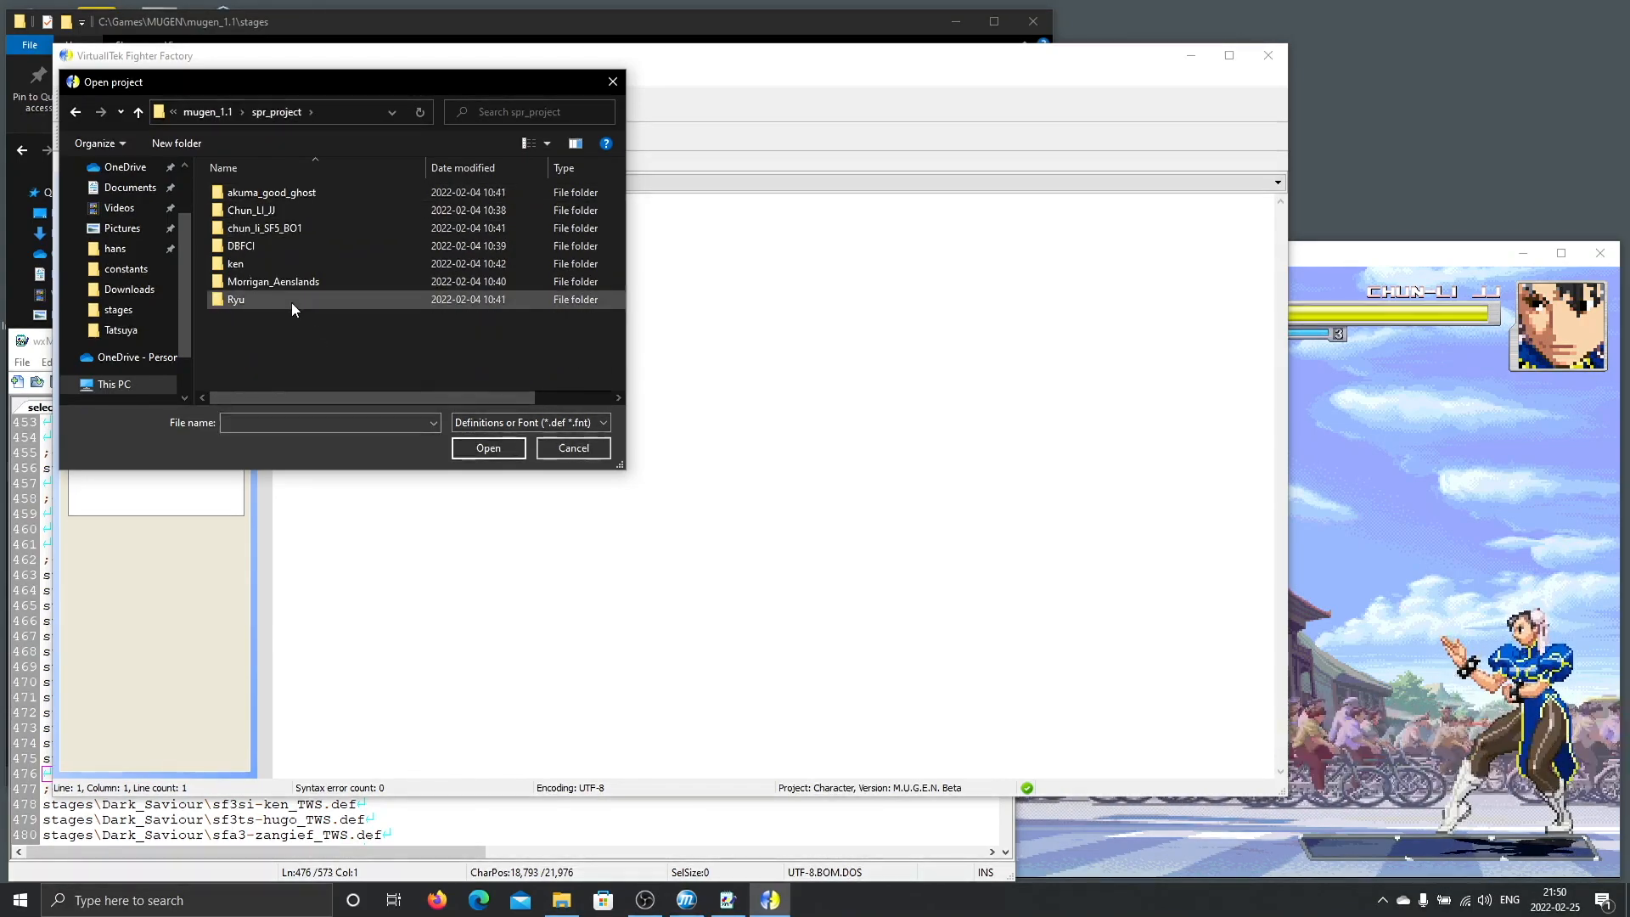
click(212, 115)
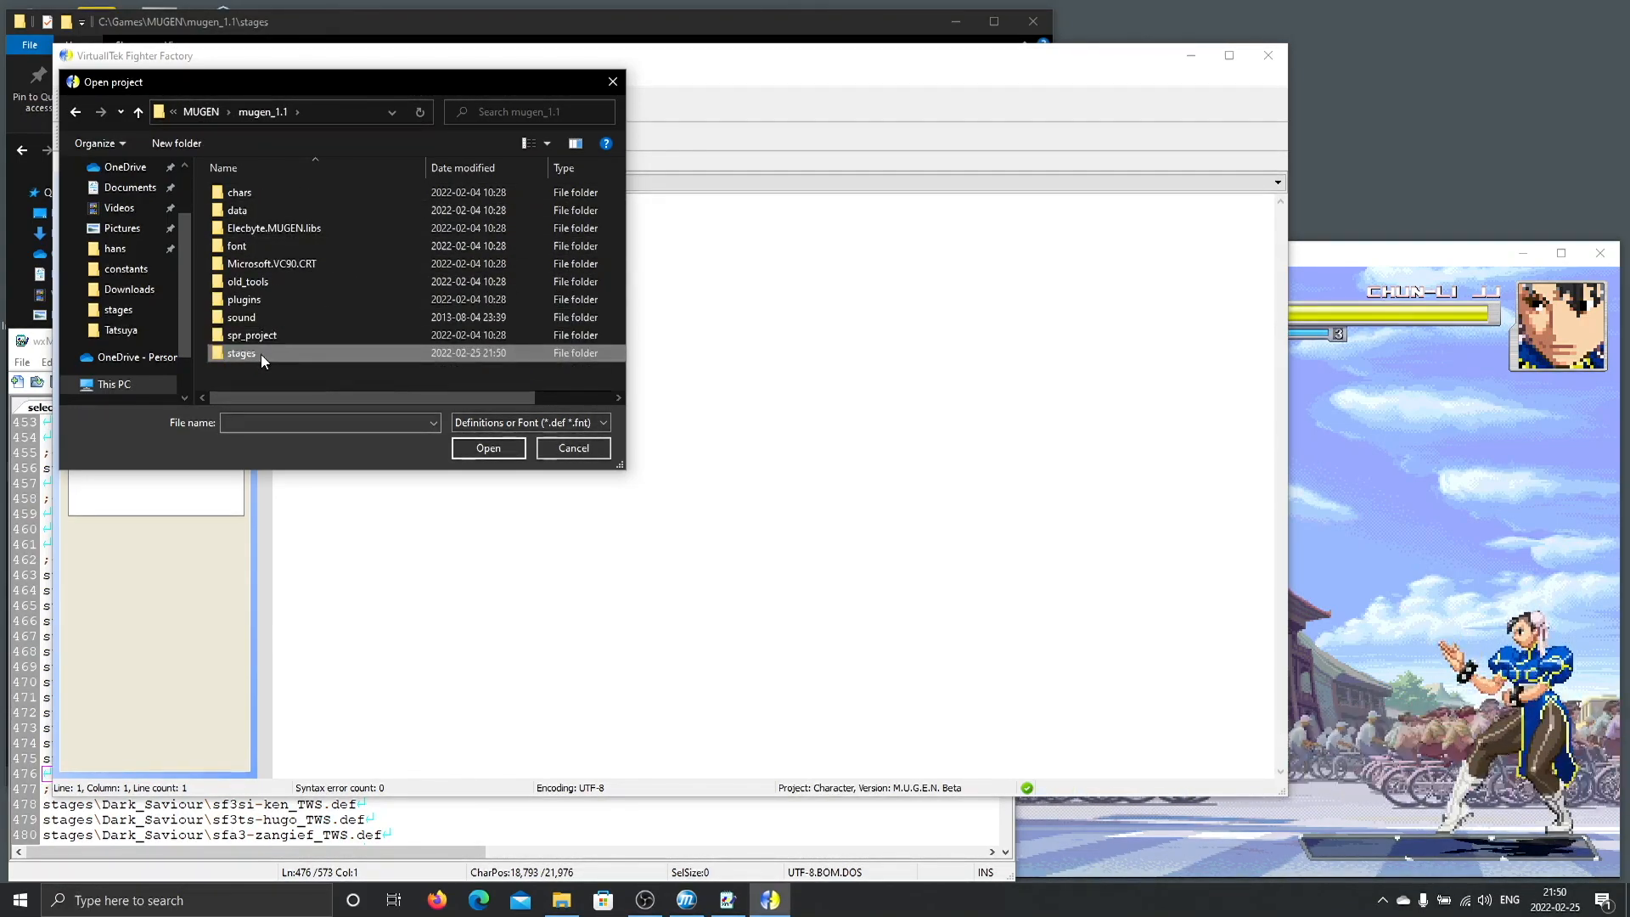
double_click(261, 354)
scroll(265, 339, down, 14)
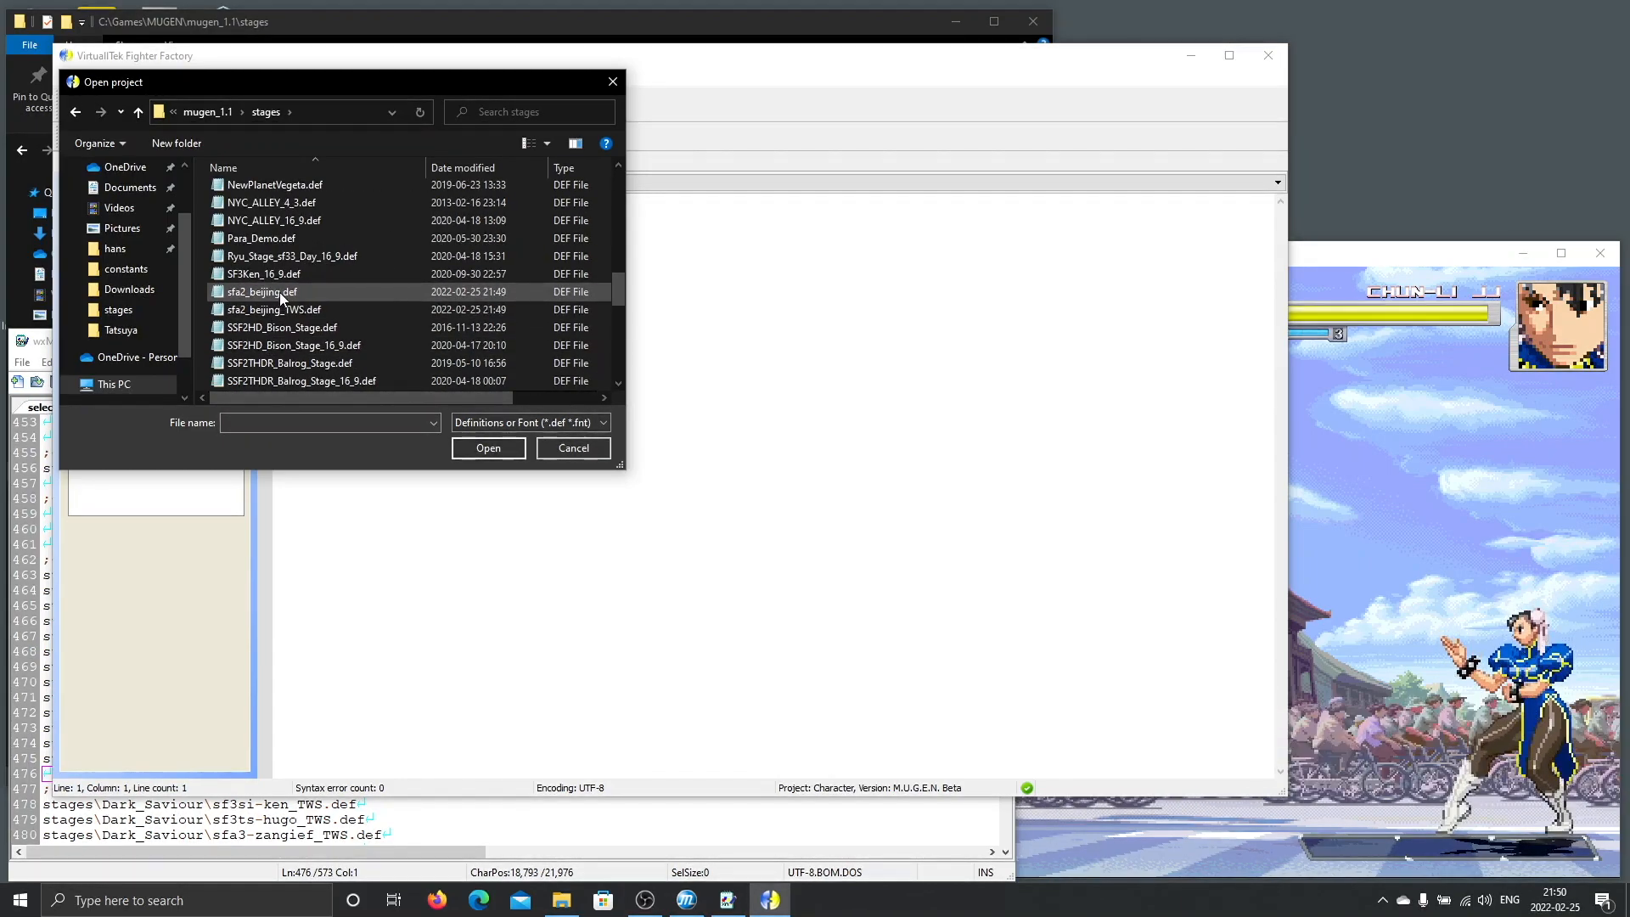
click(271, 307)
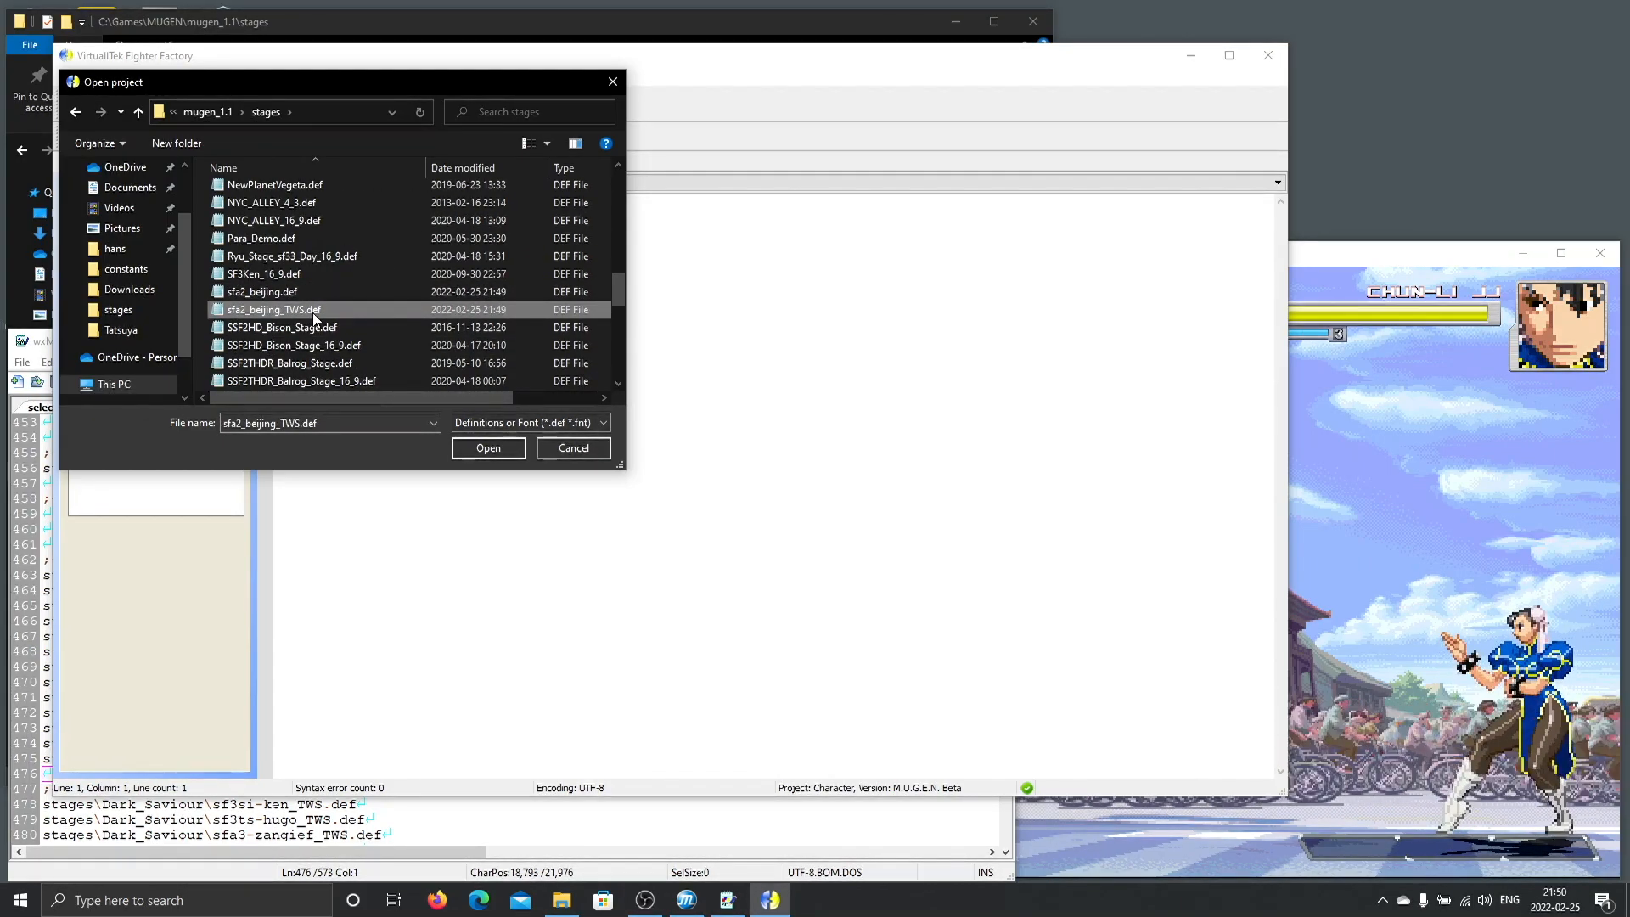
double_click(312, 311)
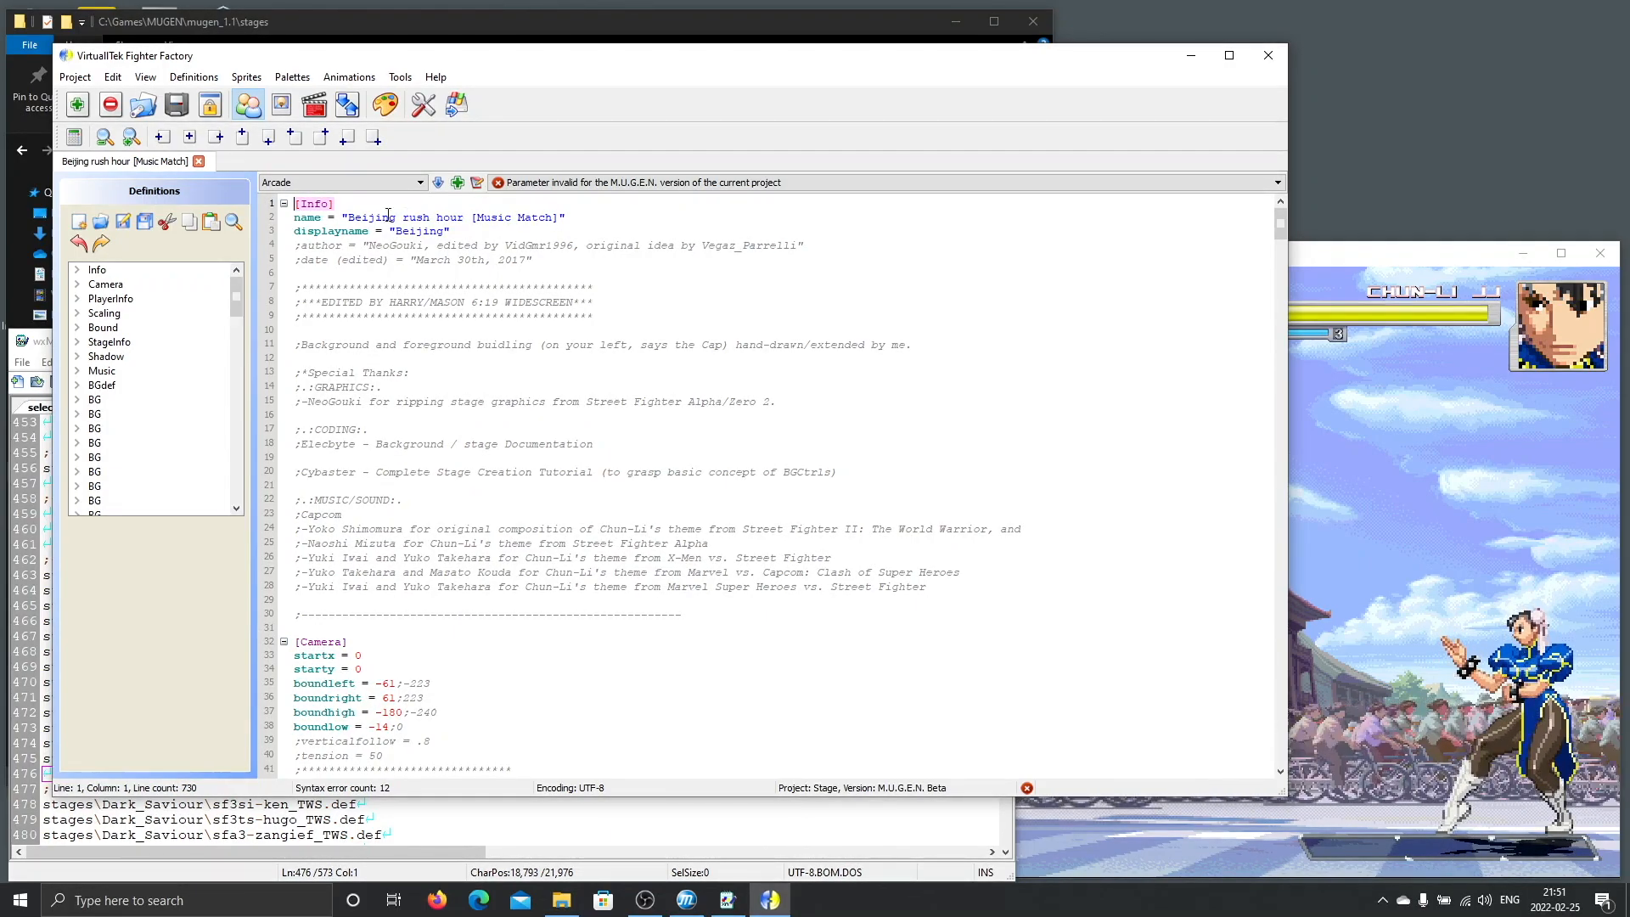
Replace the stage's name value in [Info] with "SFA2 - Beijing".
click(349, 219)
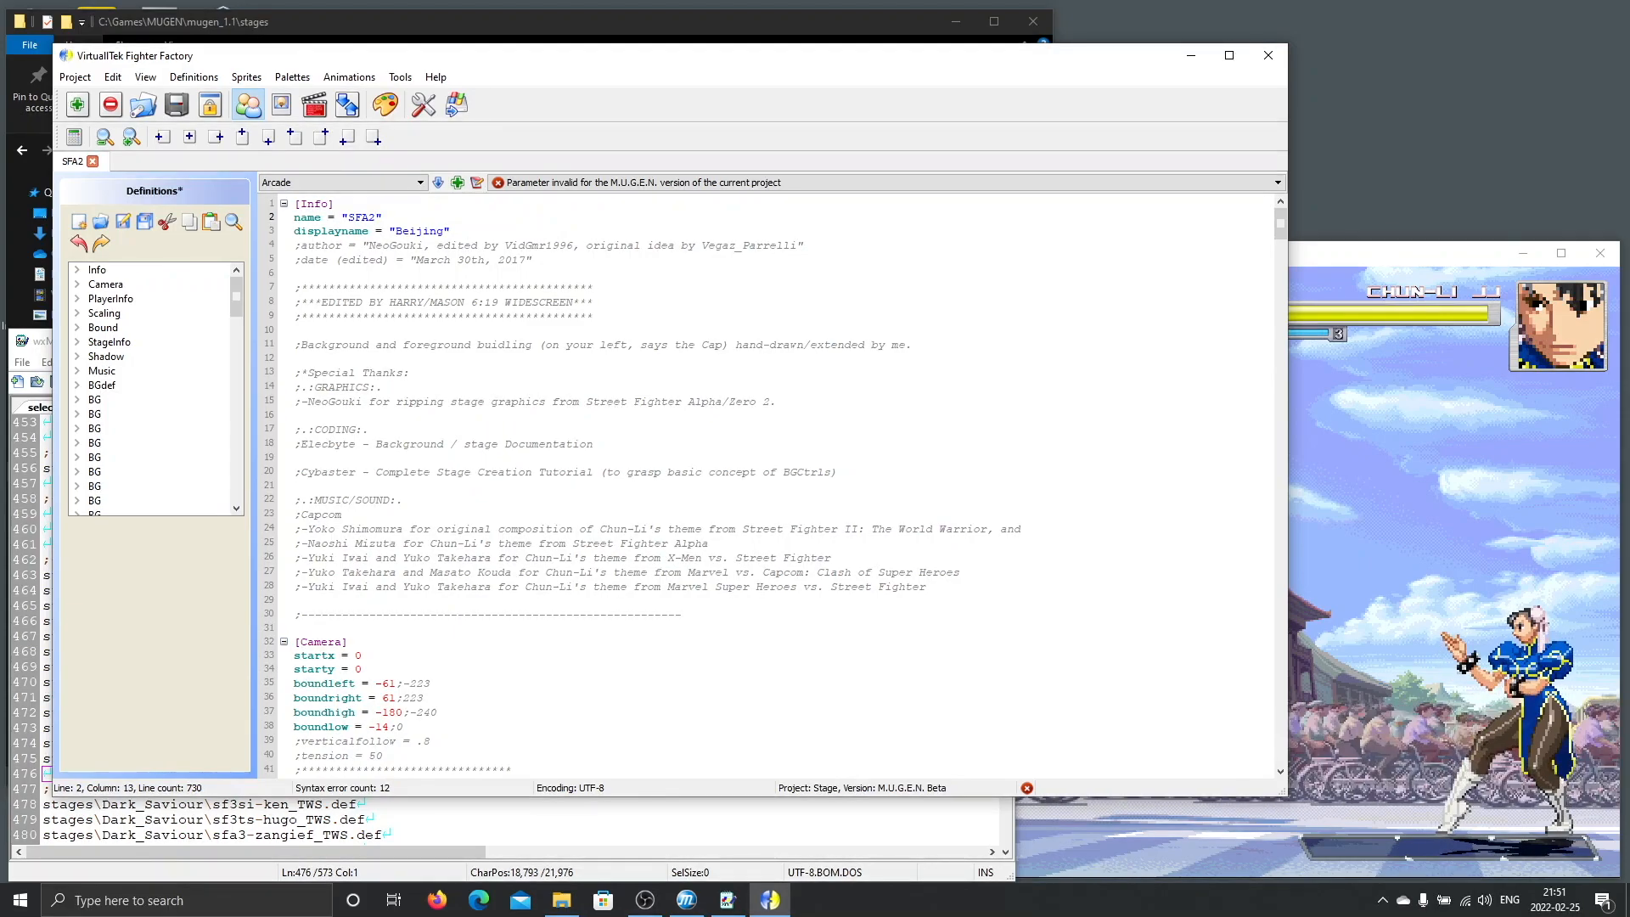
text(hunli)
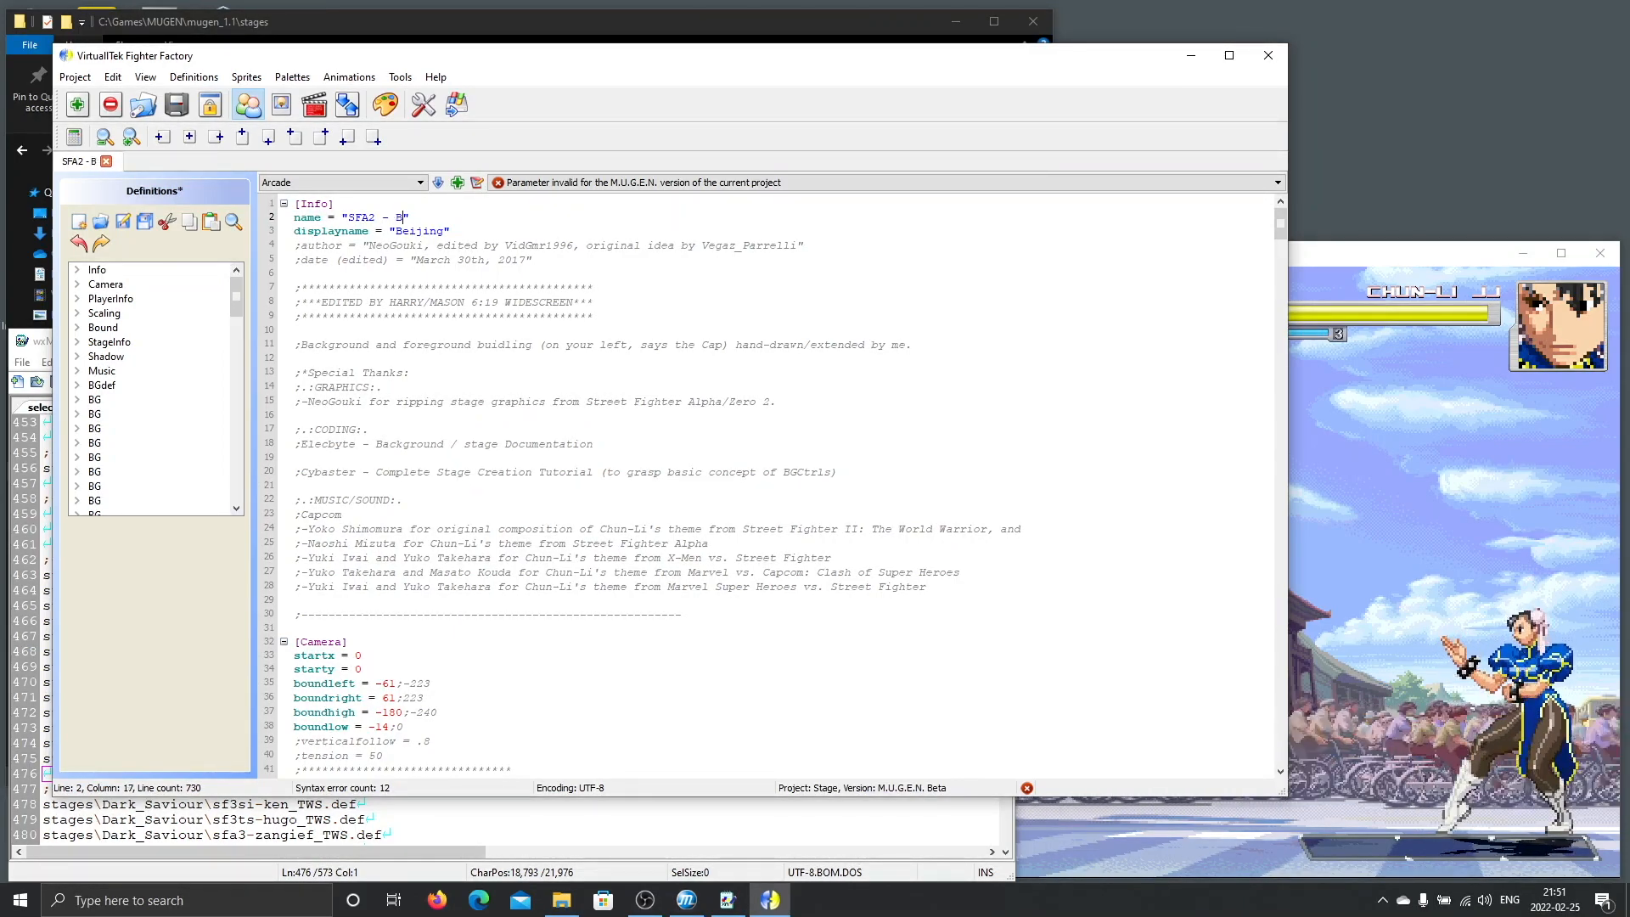
text(Beijing)
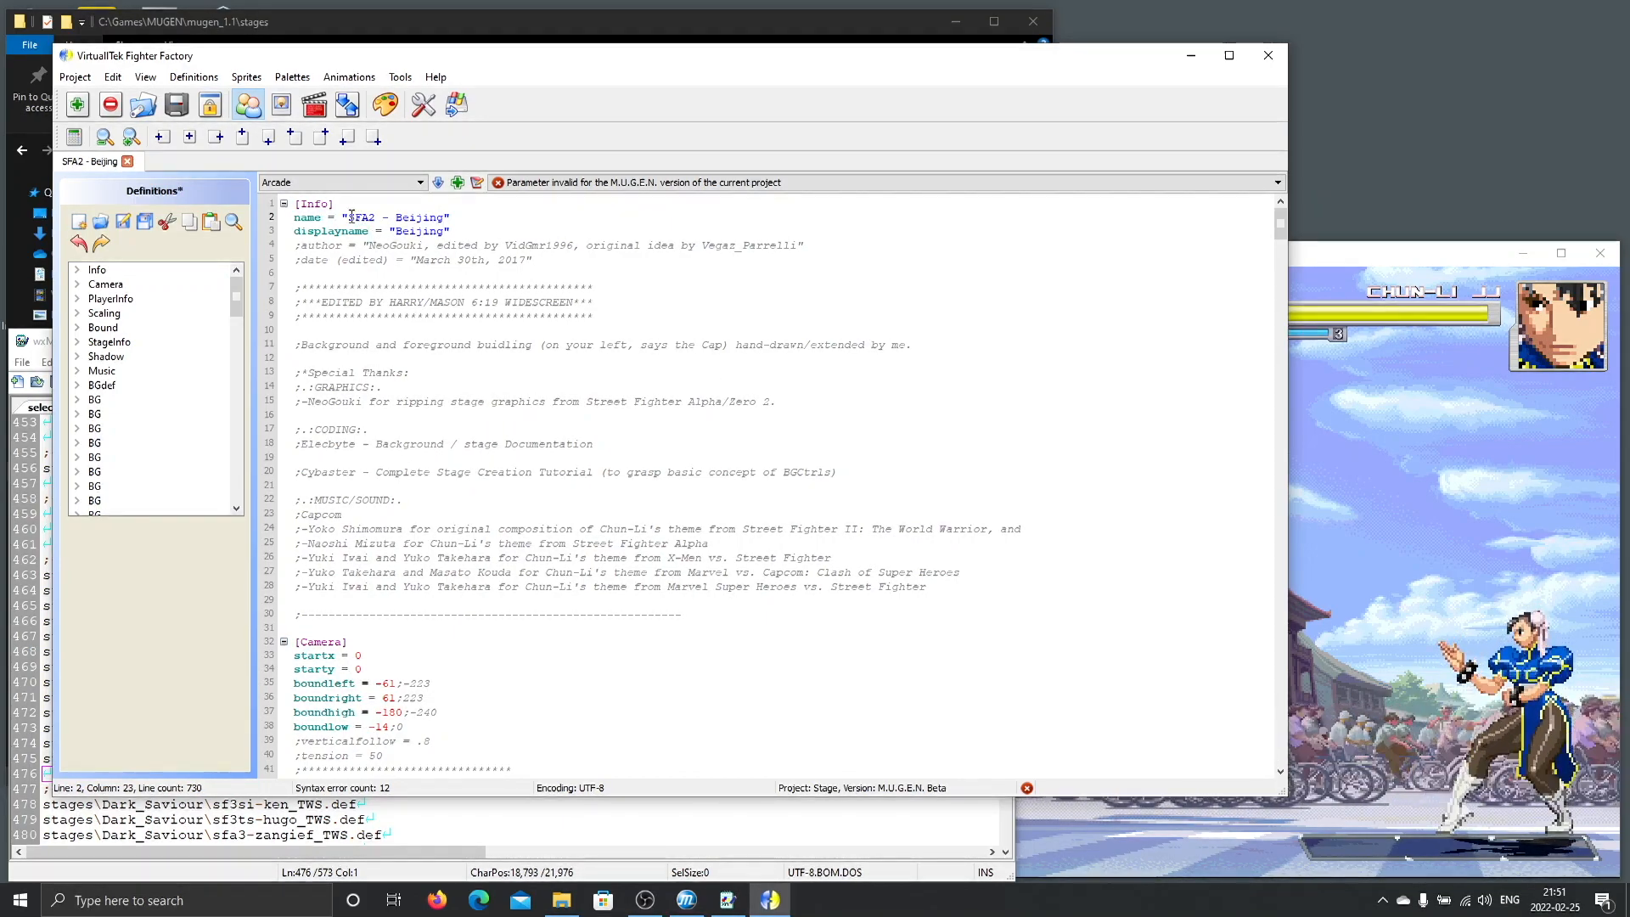
Set displayname to "SFA2 - Beijing TWS" and add the new editor's handle before "6:19 WIDESCREEN" in the edited-by comment.
drag(350, 217, 411, 215)
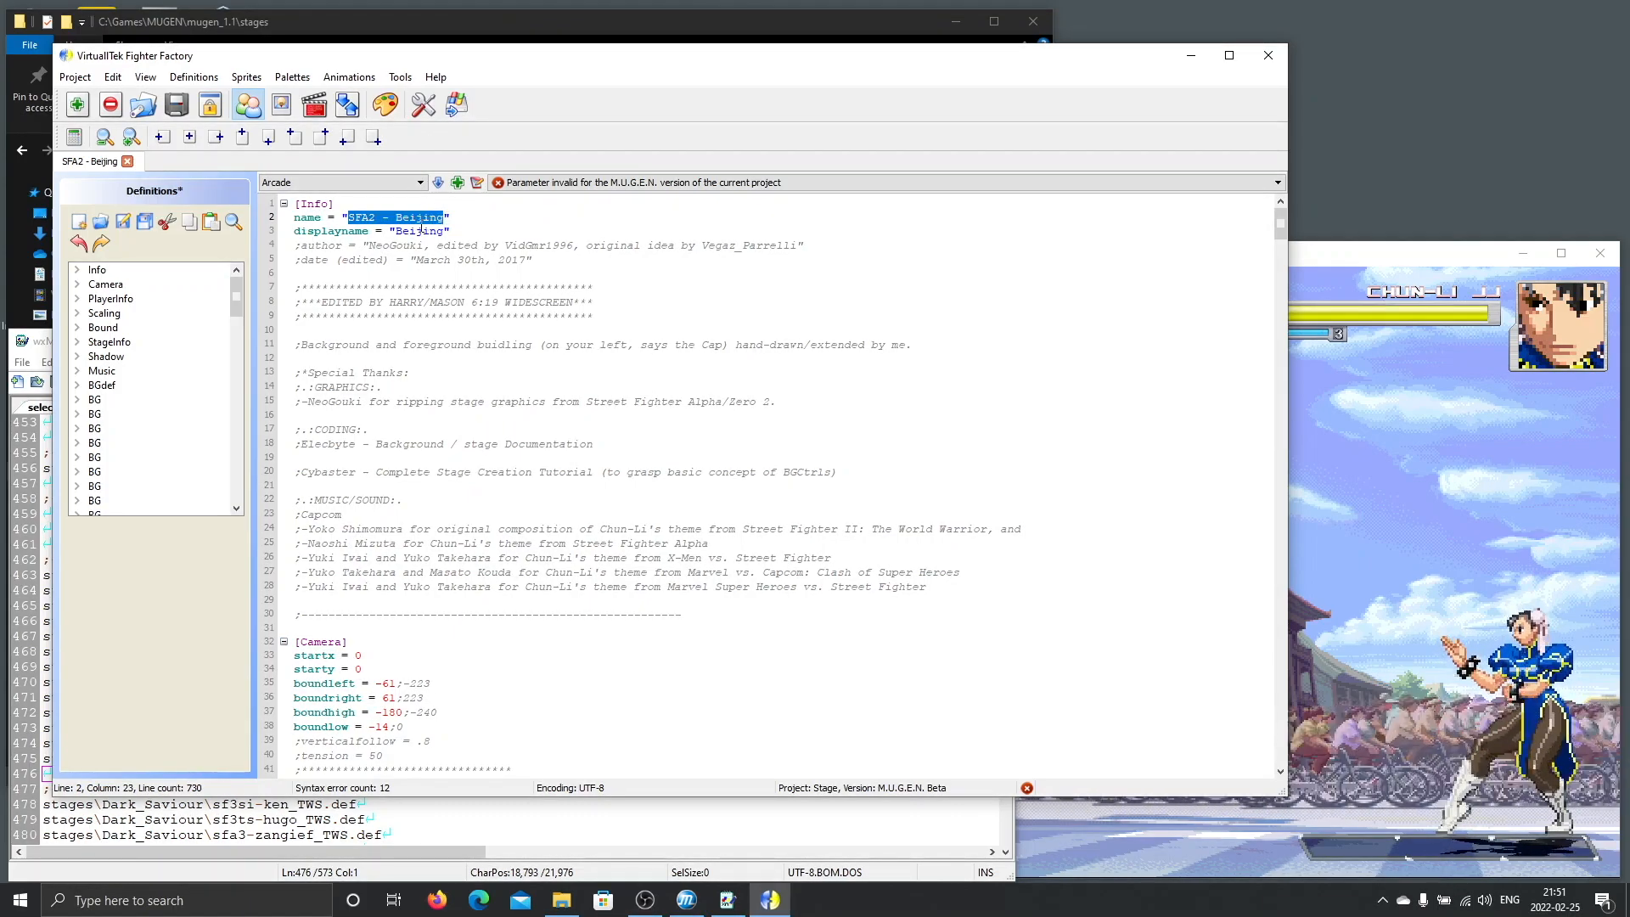
double_click(417, 235)
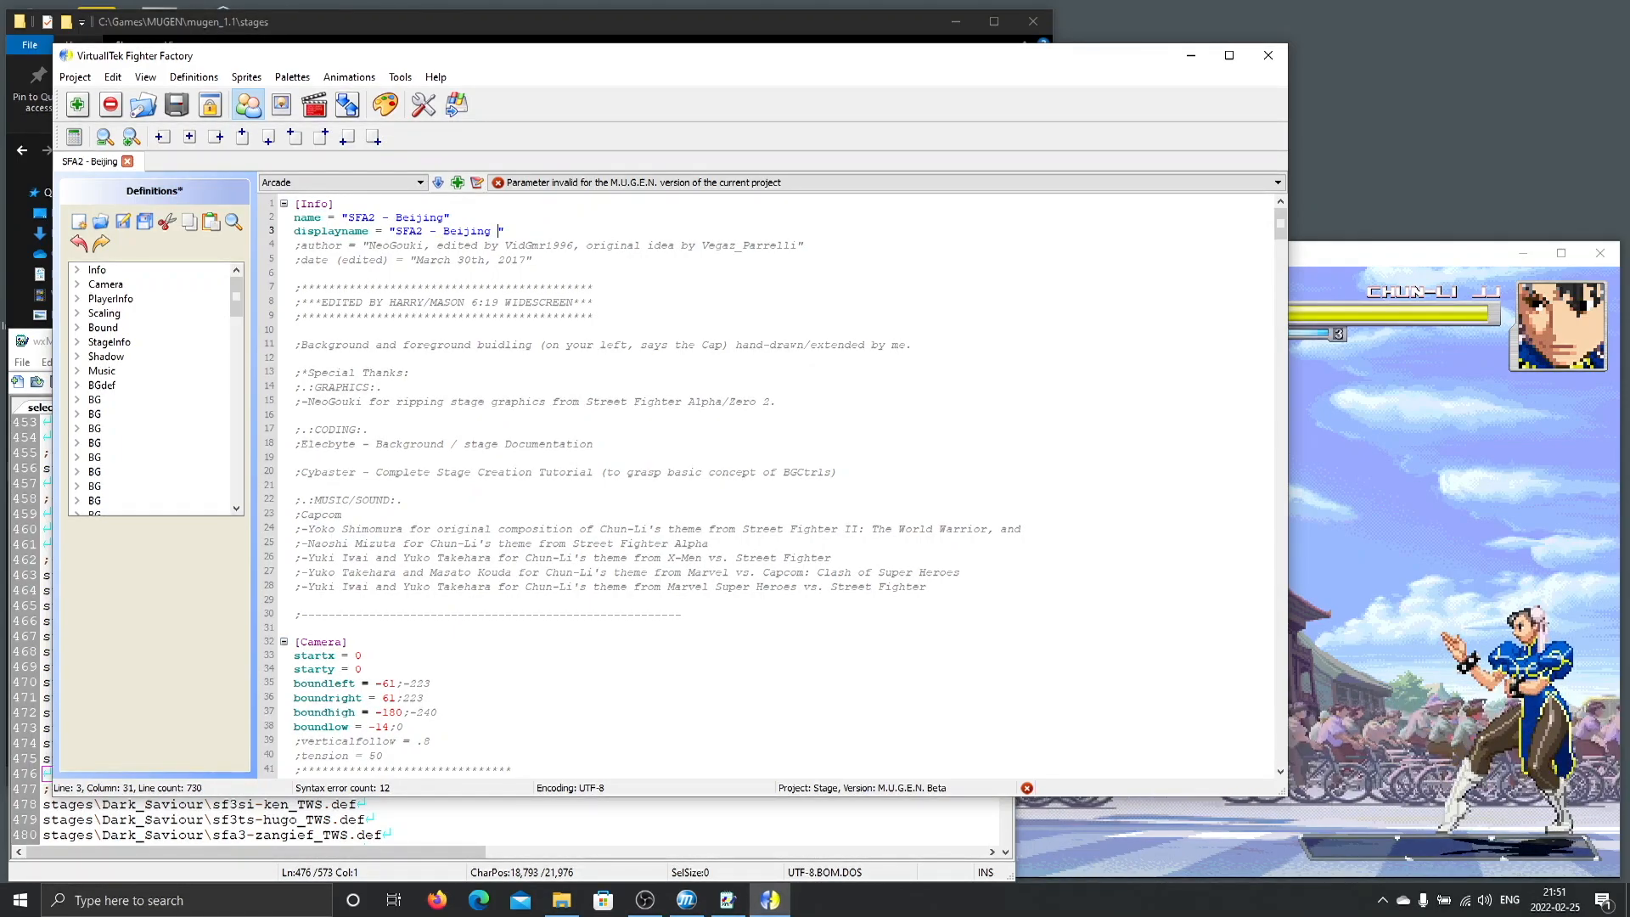
text(TWS)
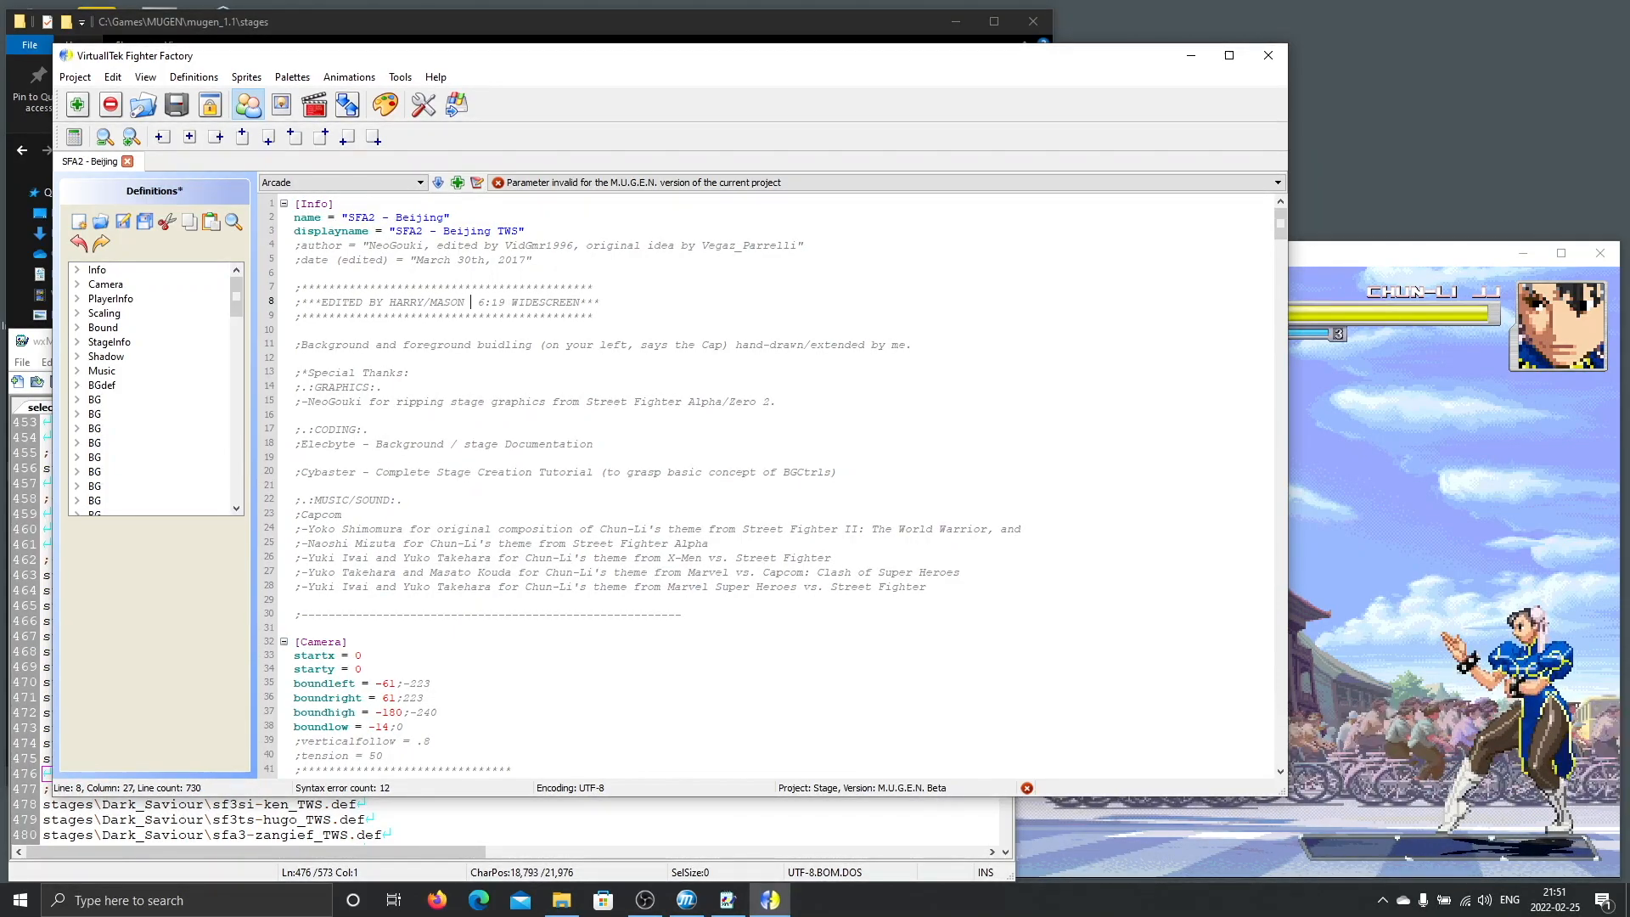
text(Beterhans)
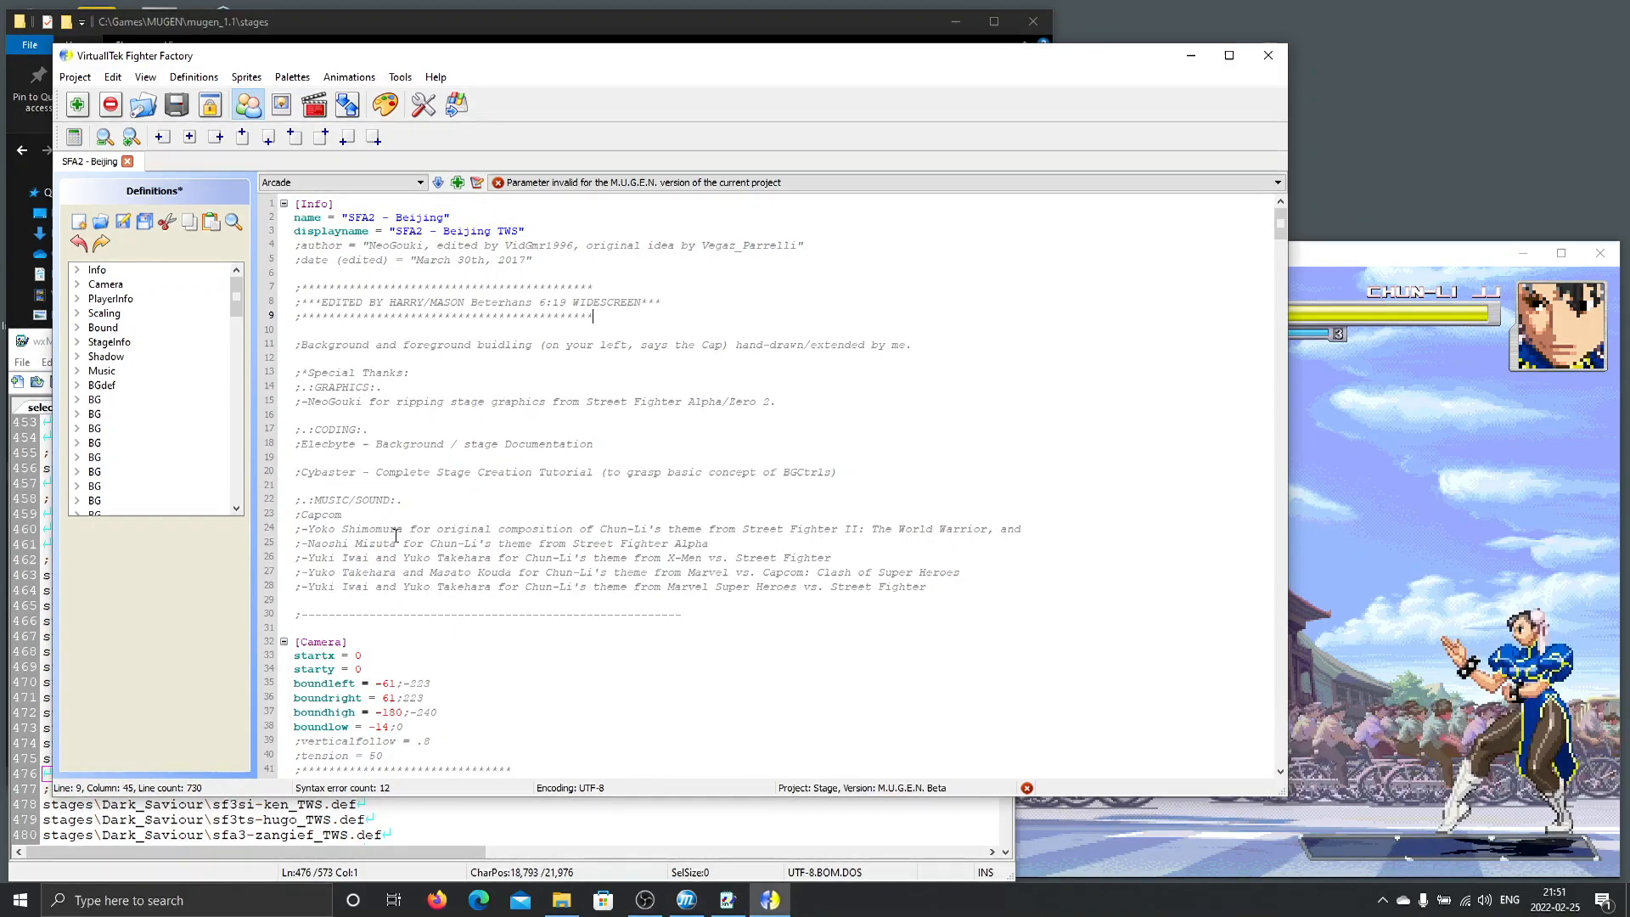
Set Zoomin to 0.75 and Zoomout to 0.6 in the [Camera] section, removing their trailing comments, and save the definition.
scroll(395, 536, down, 7)
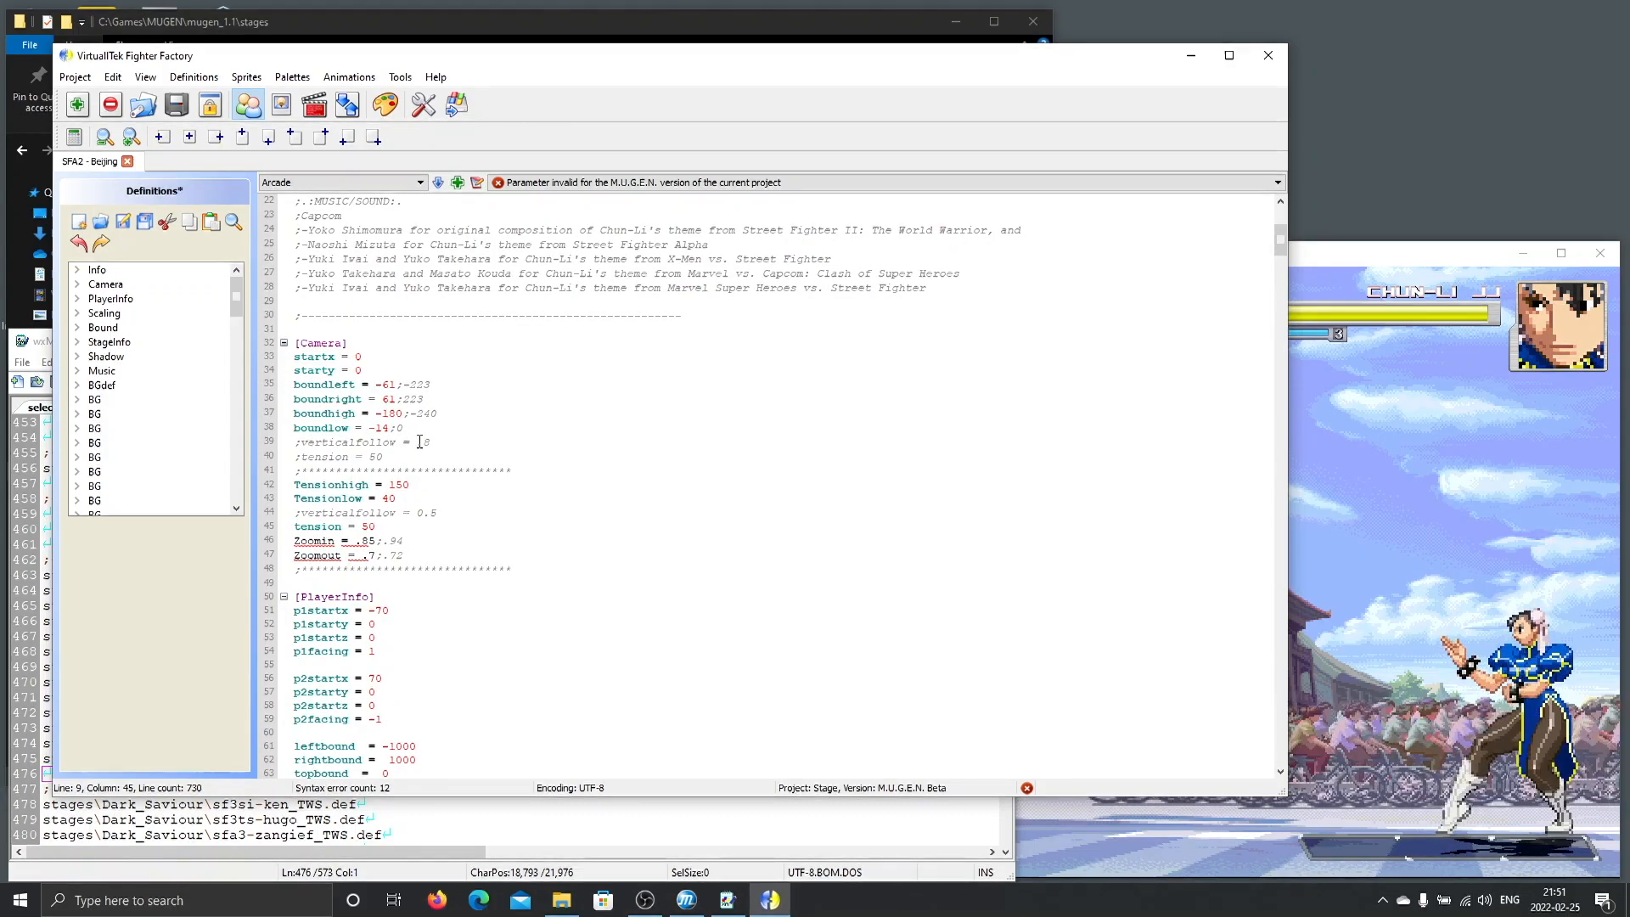
click(422, 529)
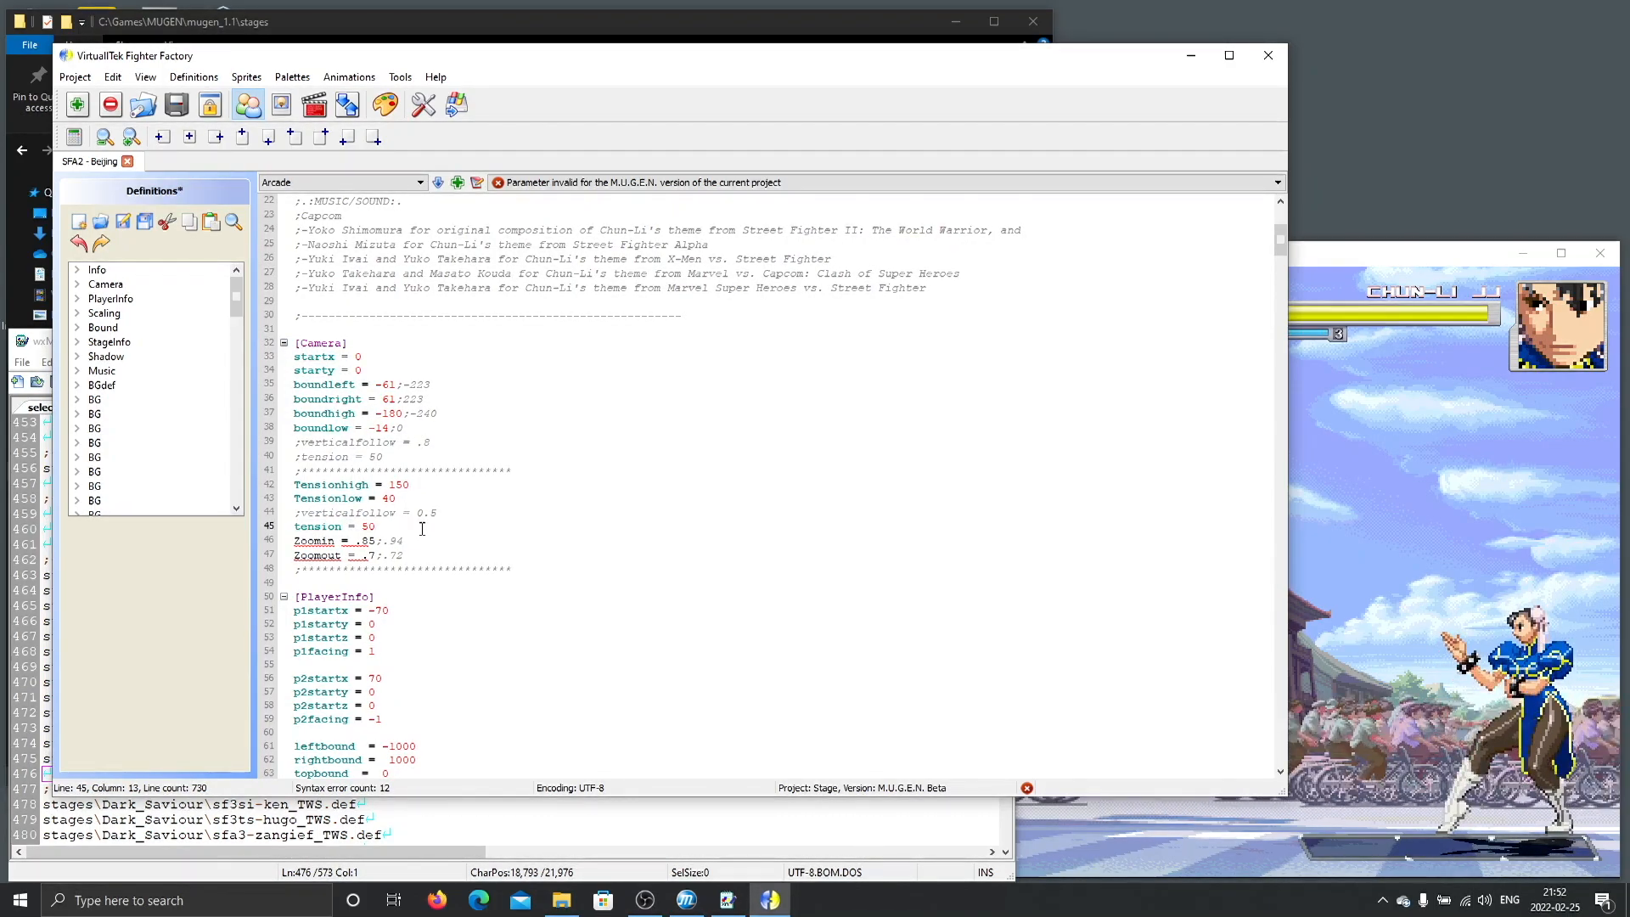
scroll(422, 528, down, 1)
drag(355, 497, 370, 498)
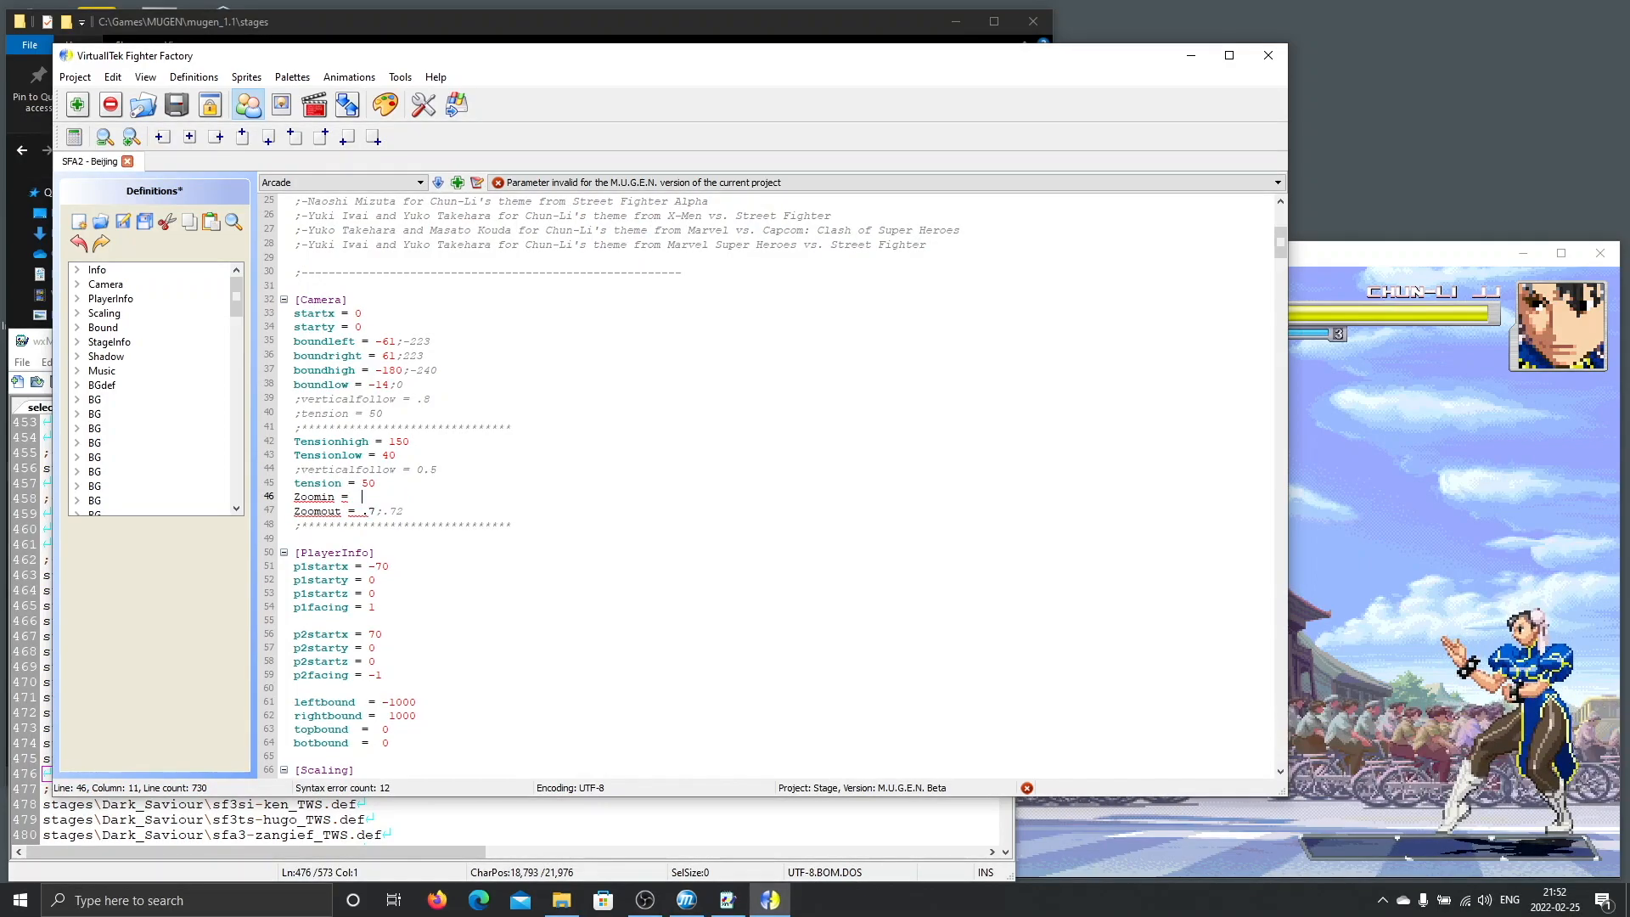
text(0.75)
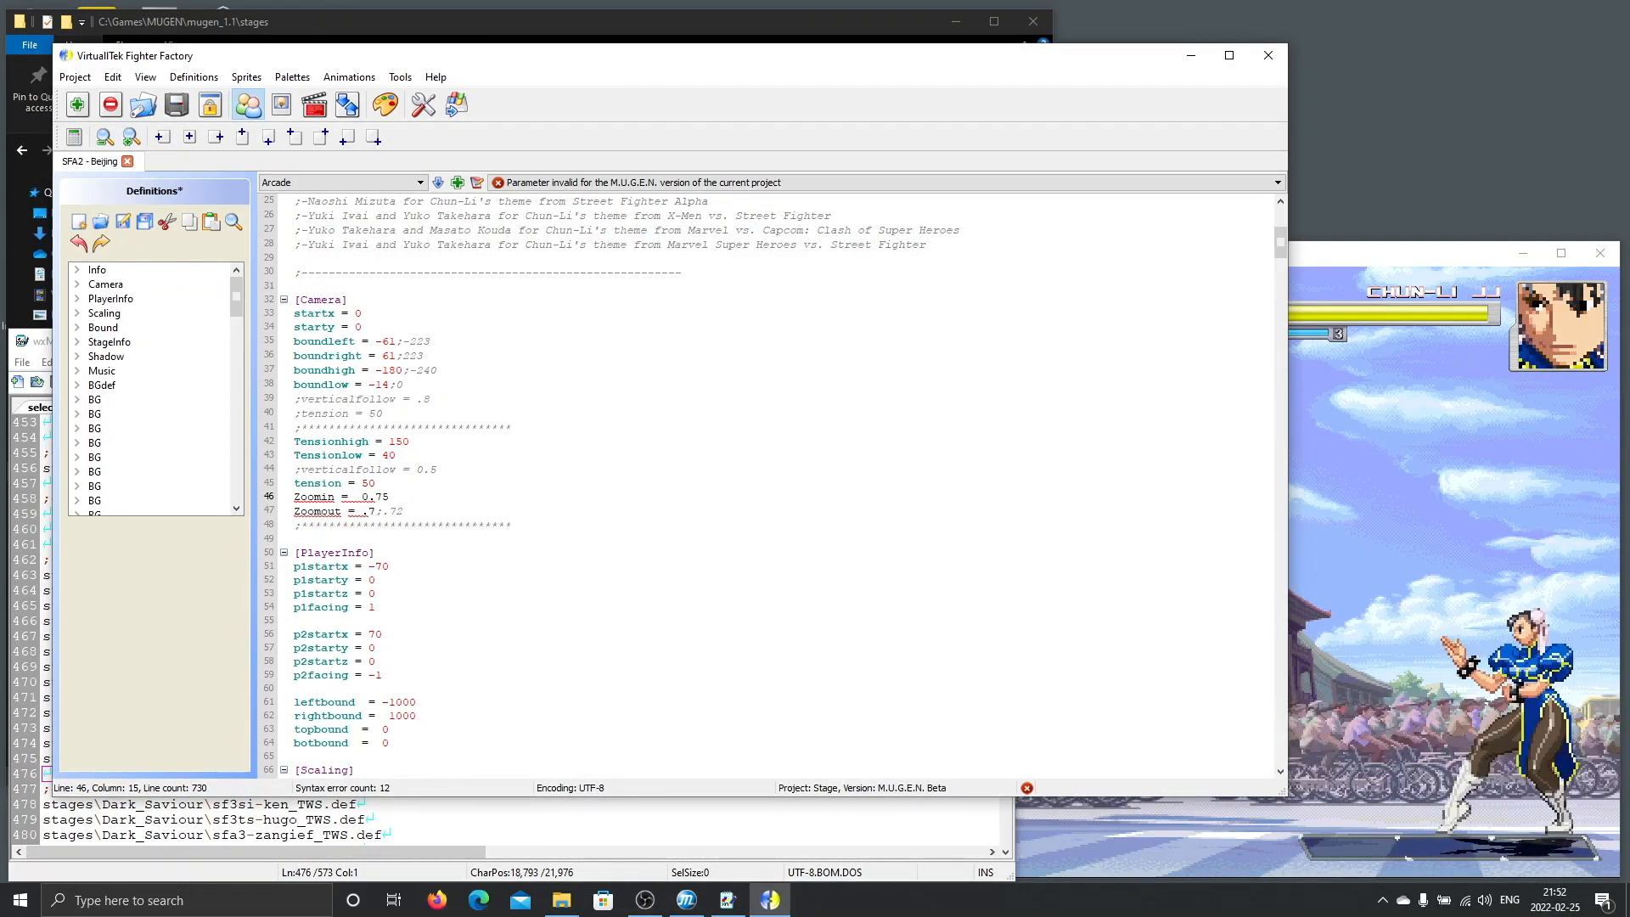
drag(355, 511, 374, 511)
text(0.56)
text(6)
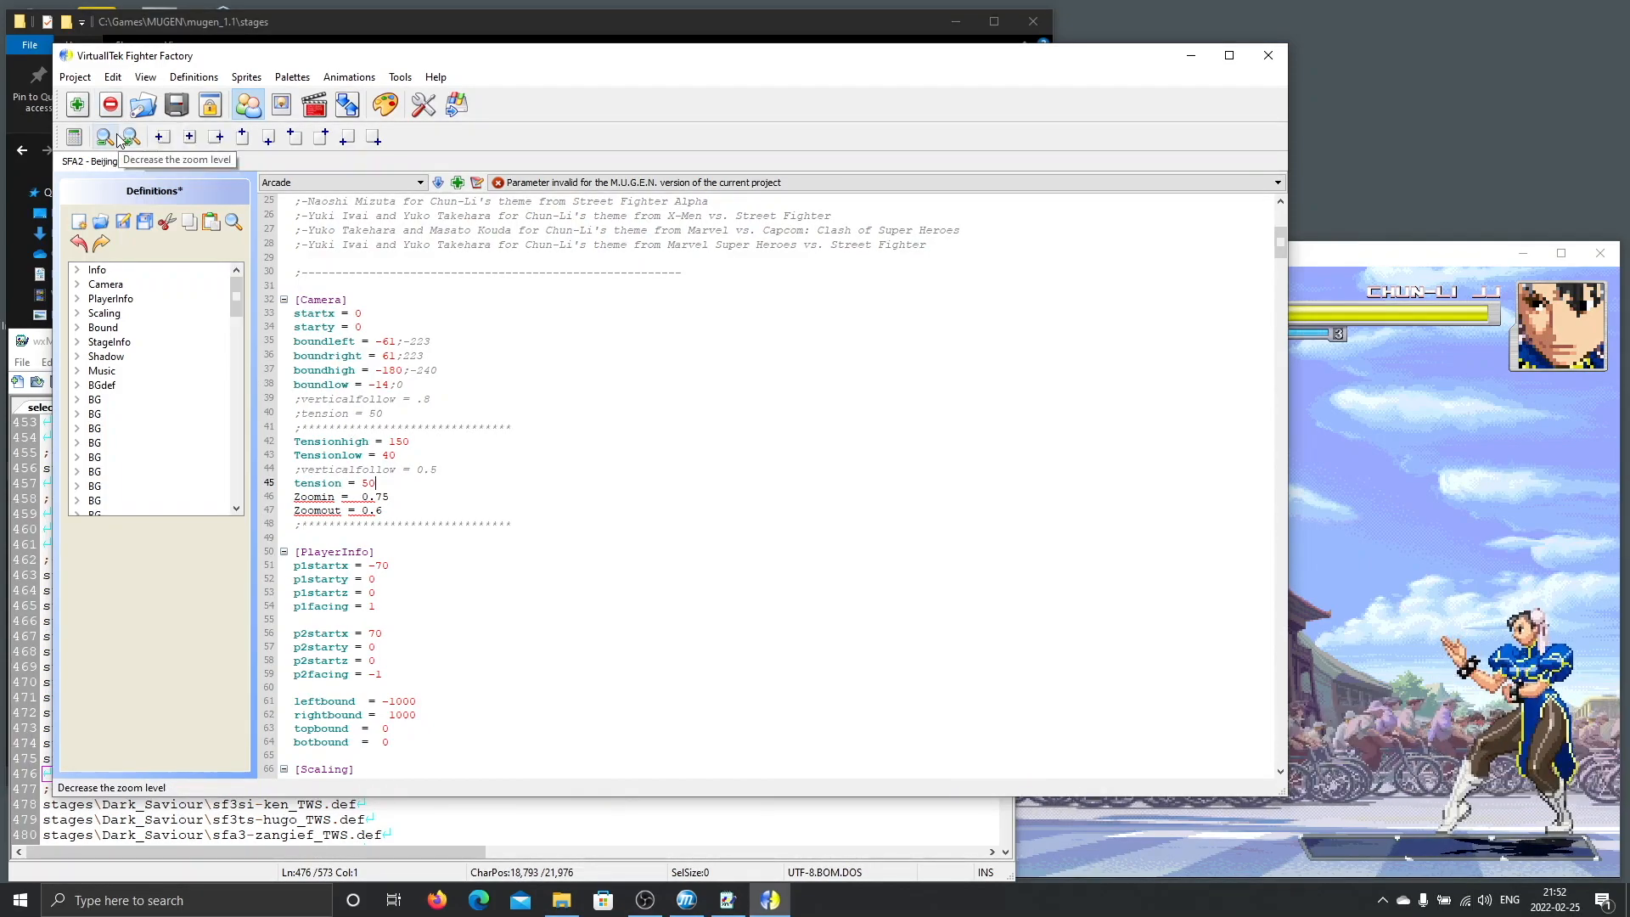
click(124, 226)
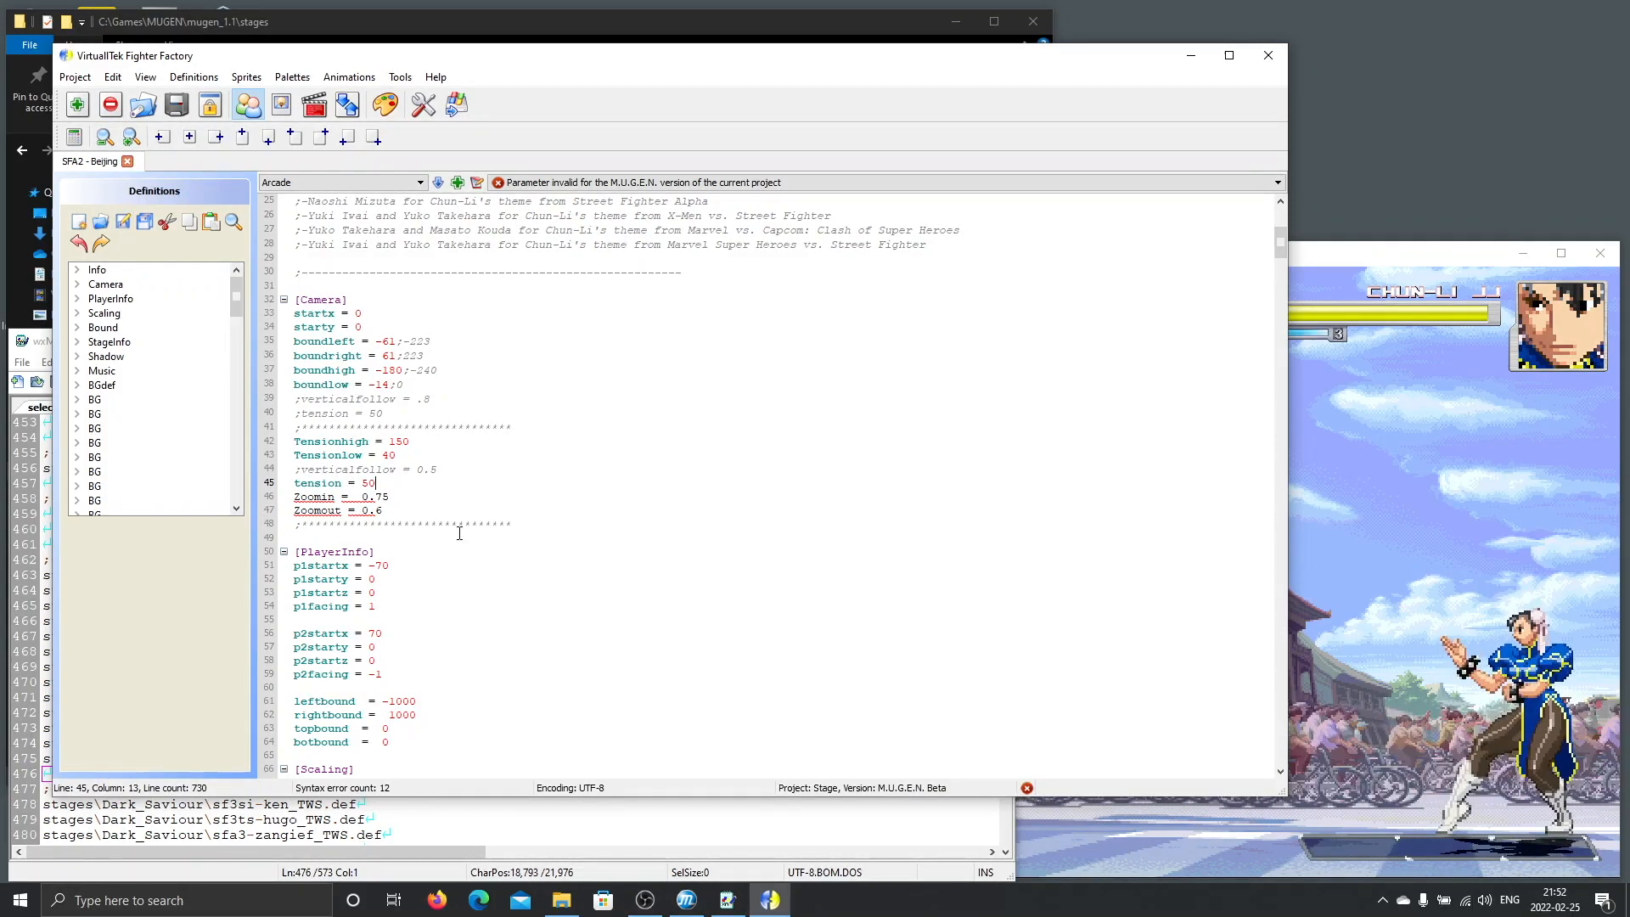
Divide 320 by 1.77777777777 in Calculator, then set localcoord to 320,180 in [StageInfo] and save the definition.
click(401, 496)
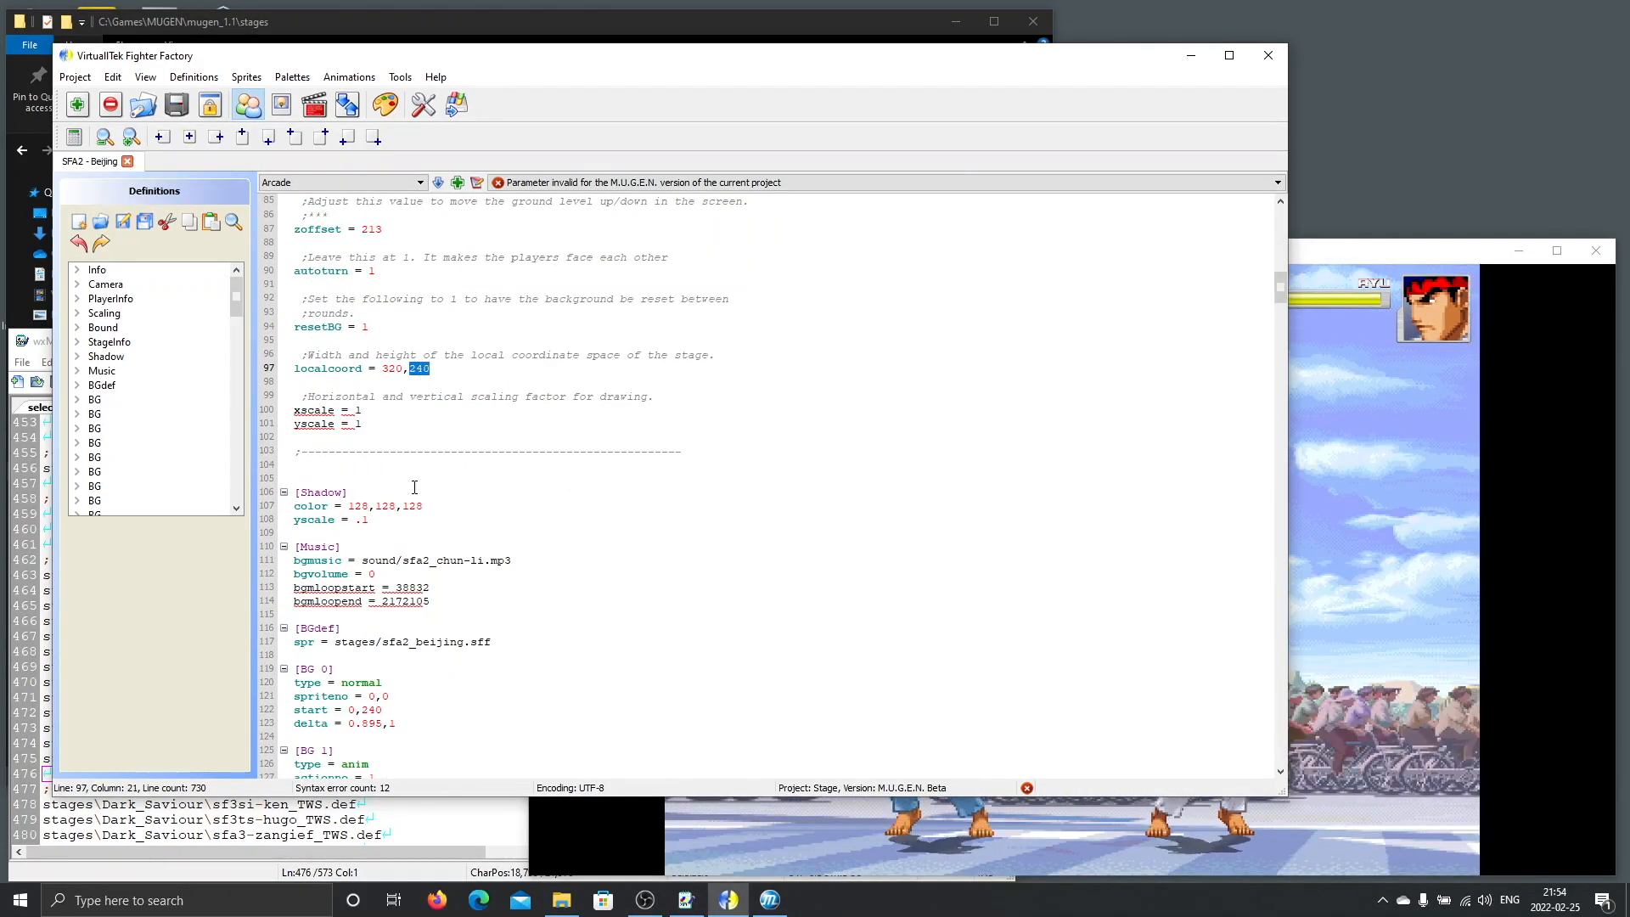
click(152, 892)
text(calc)
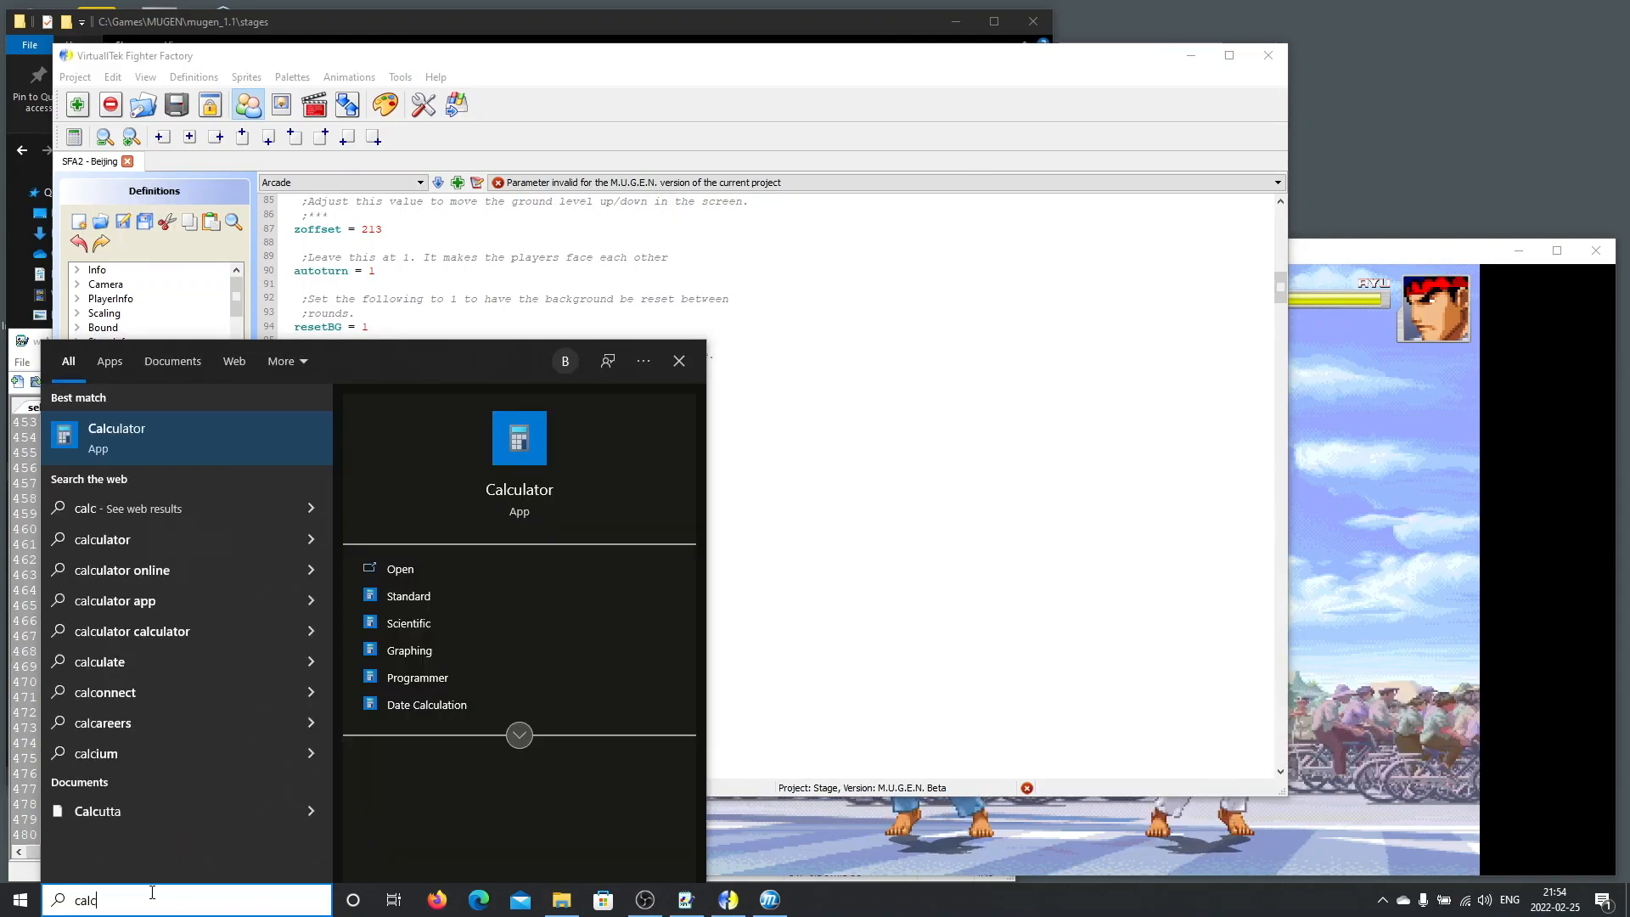
key(Return)
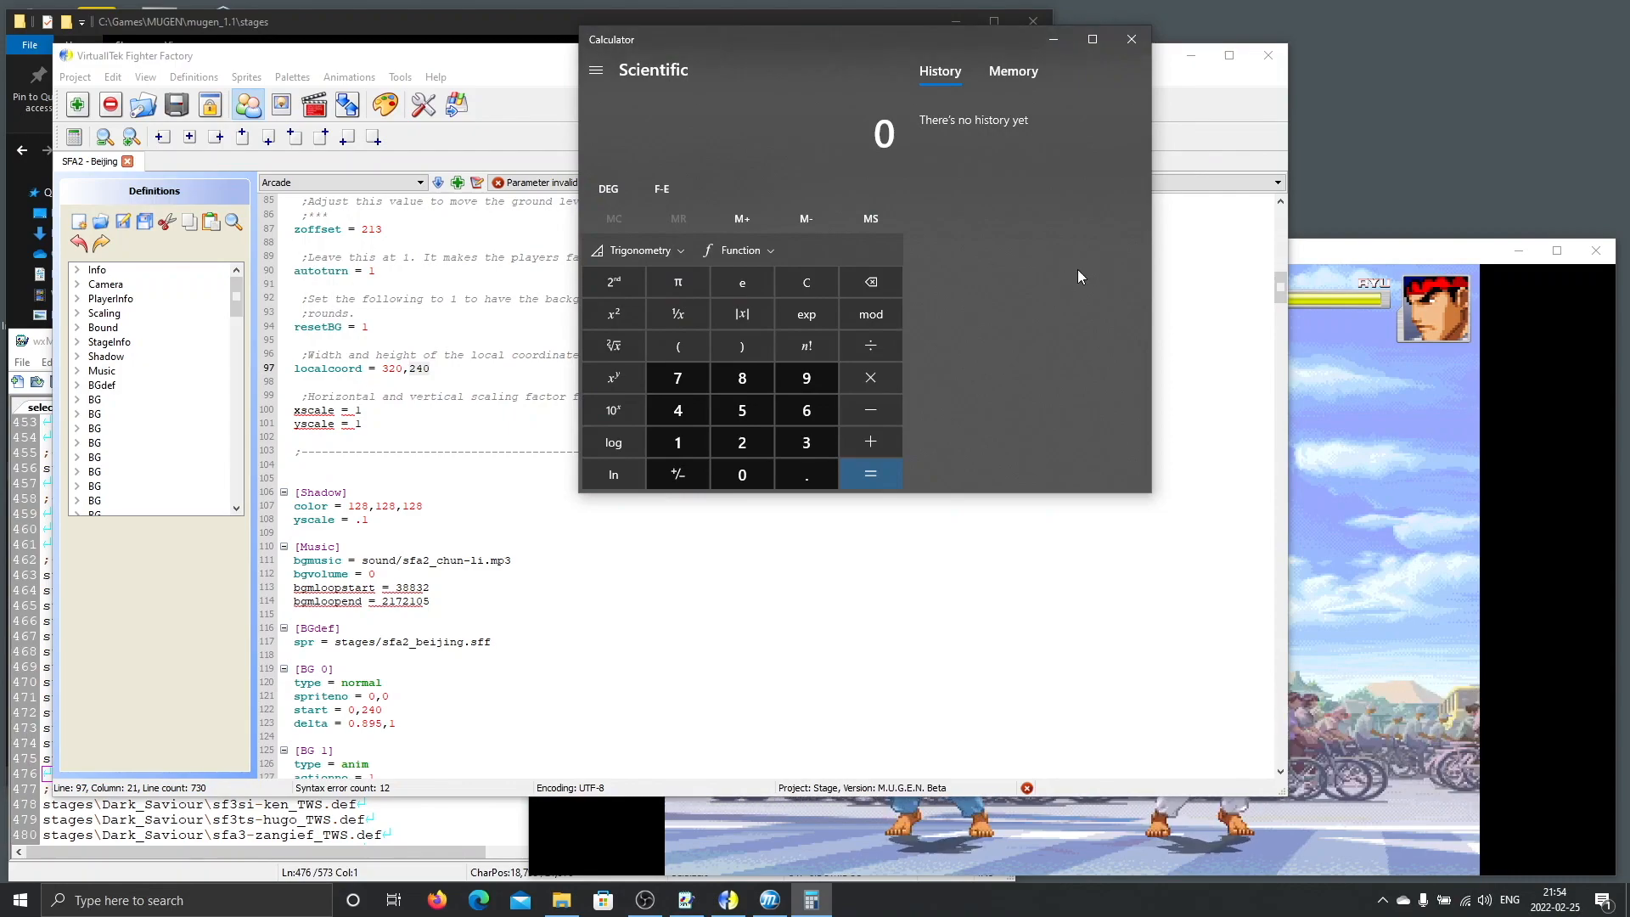
text(320)
text(/1.77777777777)
key(Return)
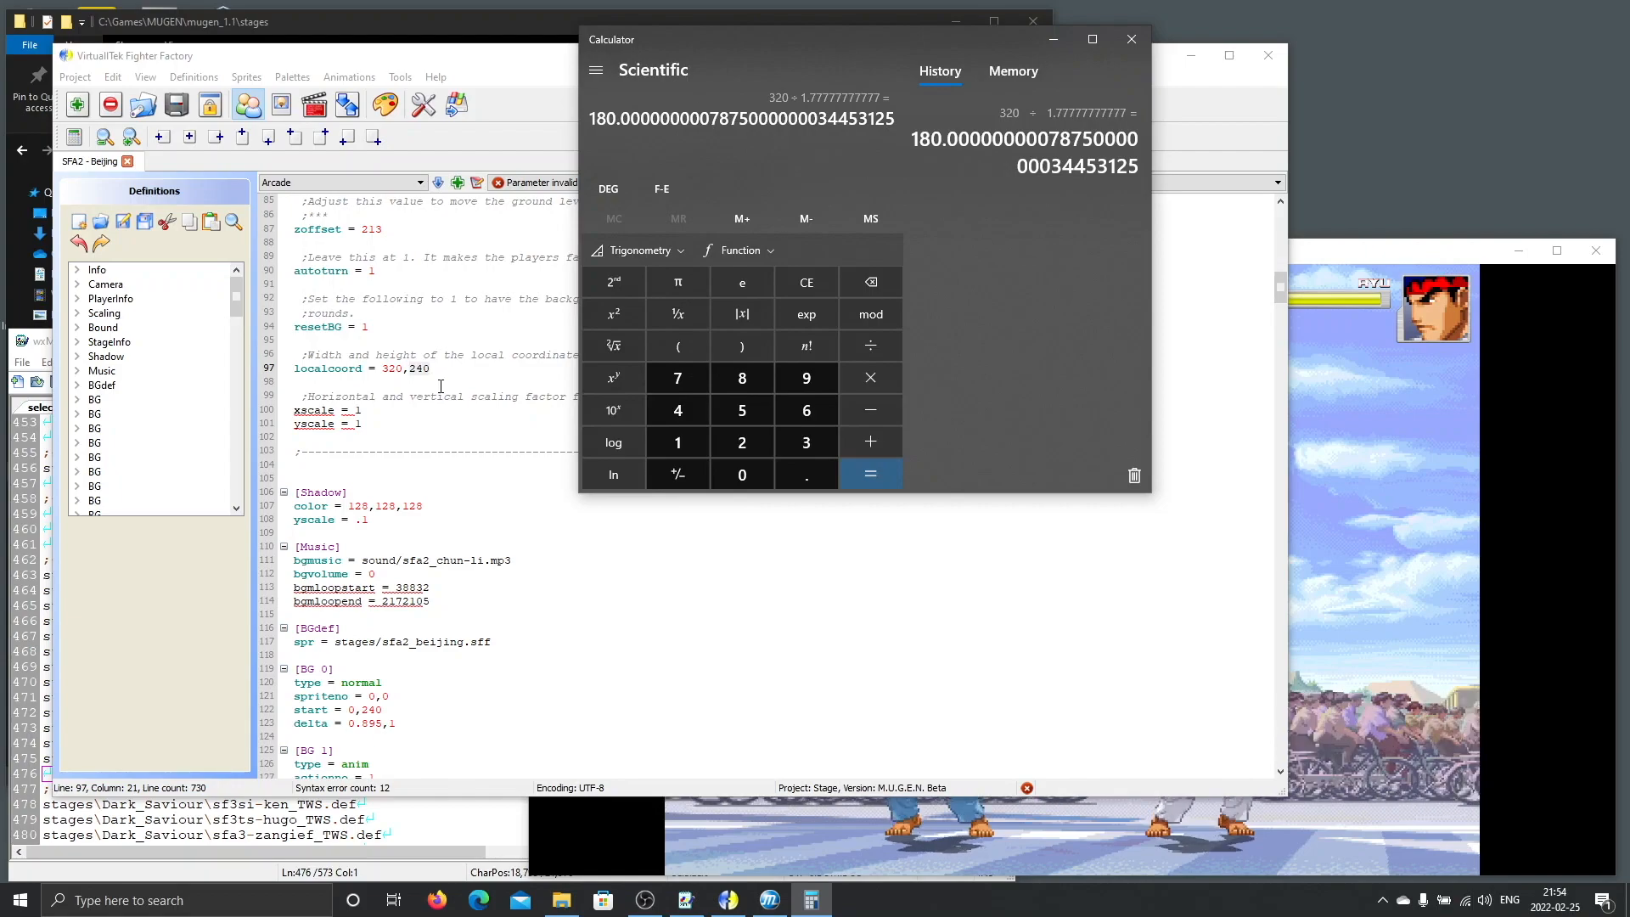
click(417, 366)
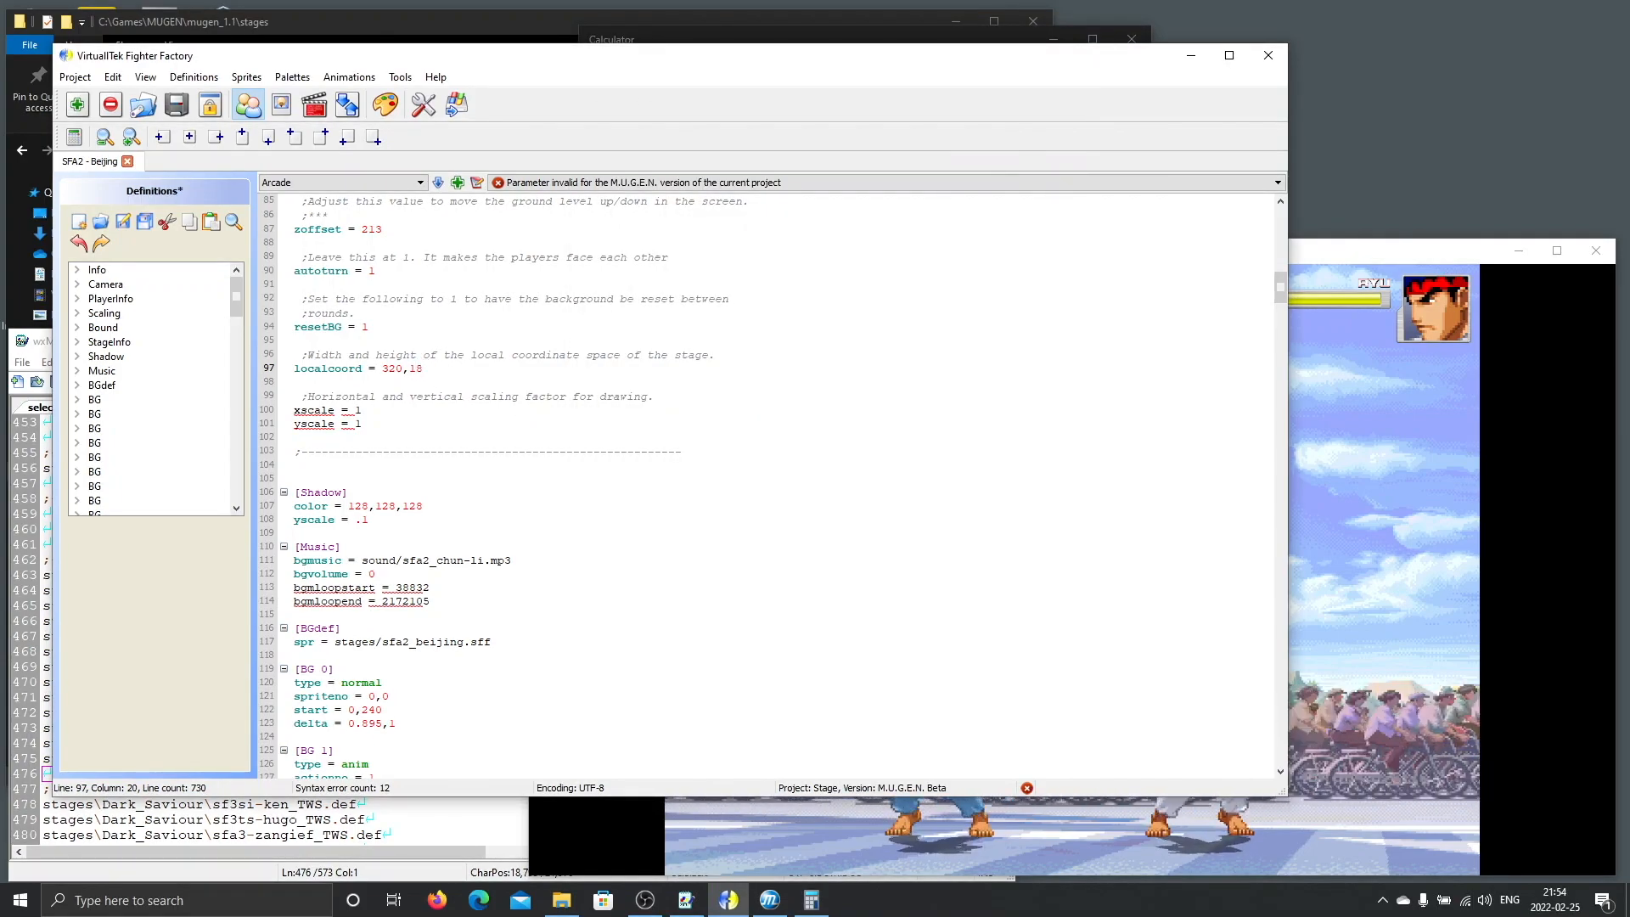
click(144, 222)
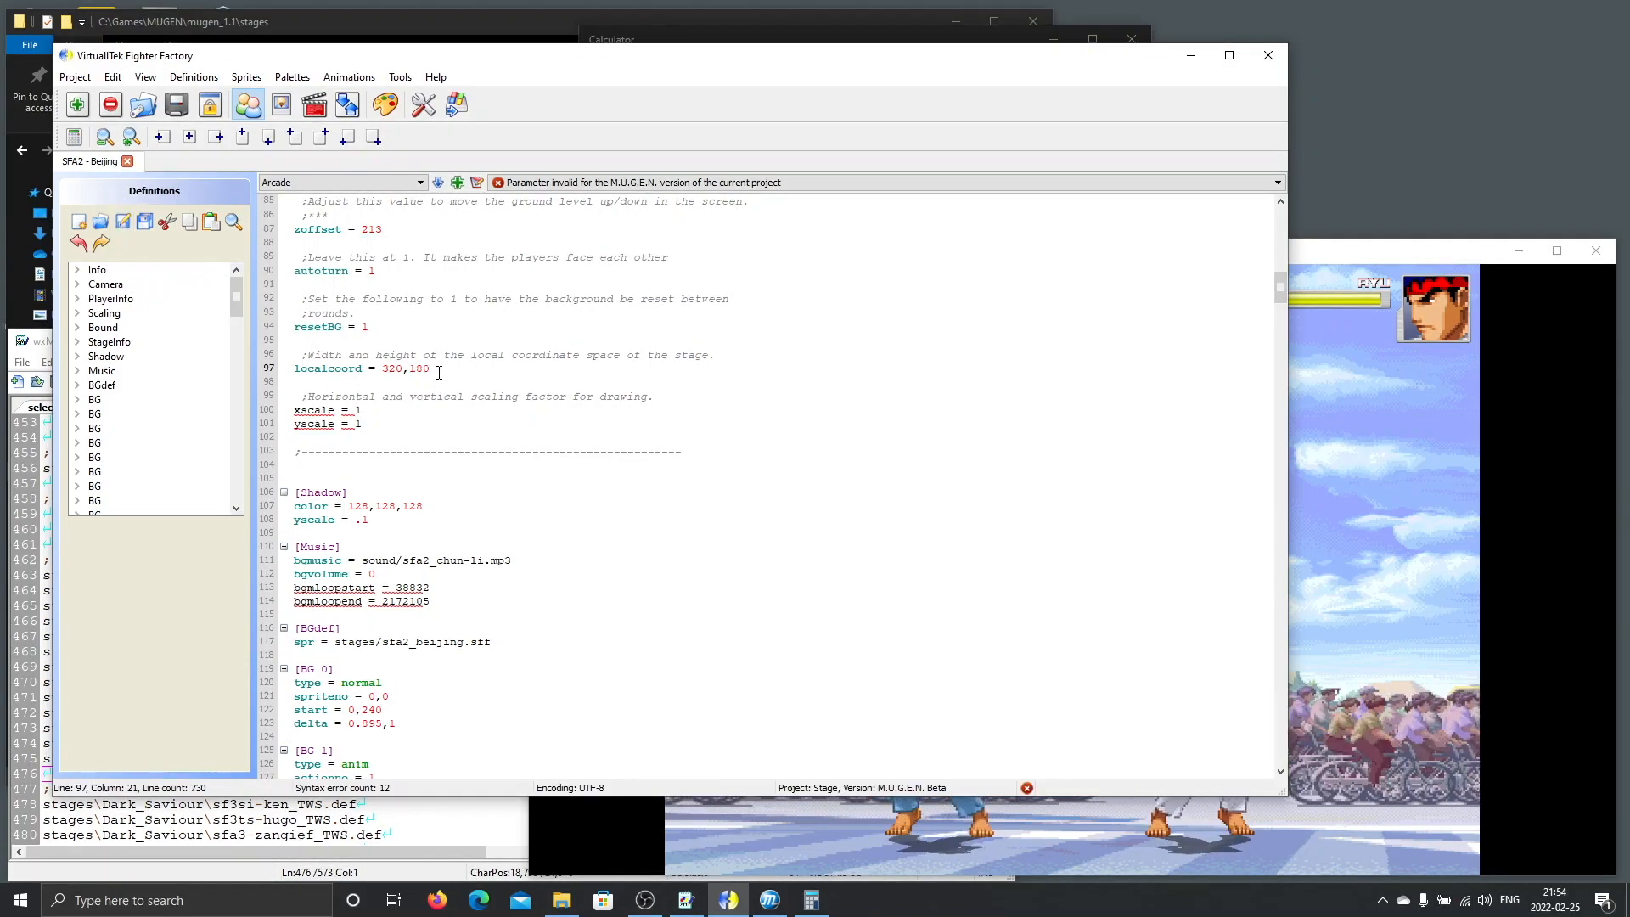
Switch to M.U.G.E.N, reload the match to check the edited Beijing stage, and reposition the game window.
click(1467, 619)
key(shift+F4)
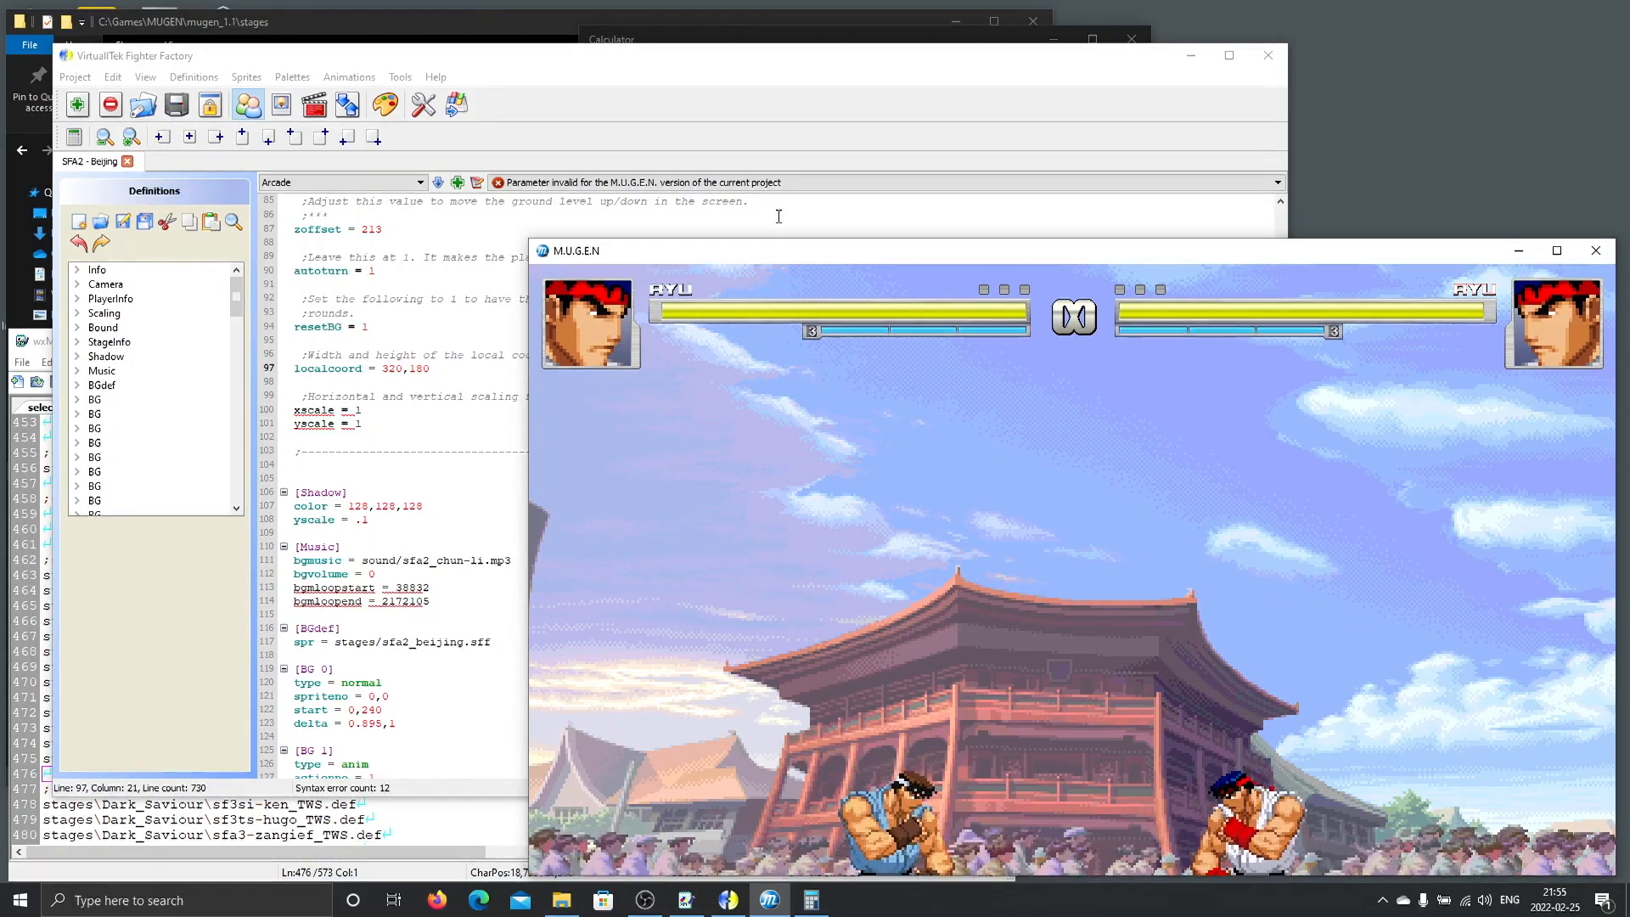
drag(776, 258, 752, 39)
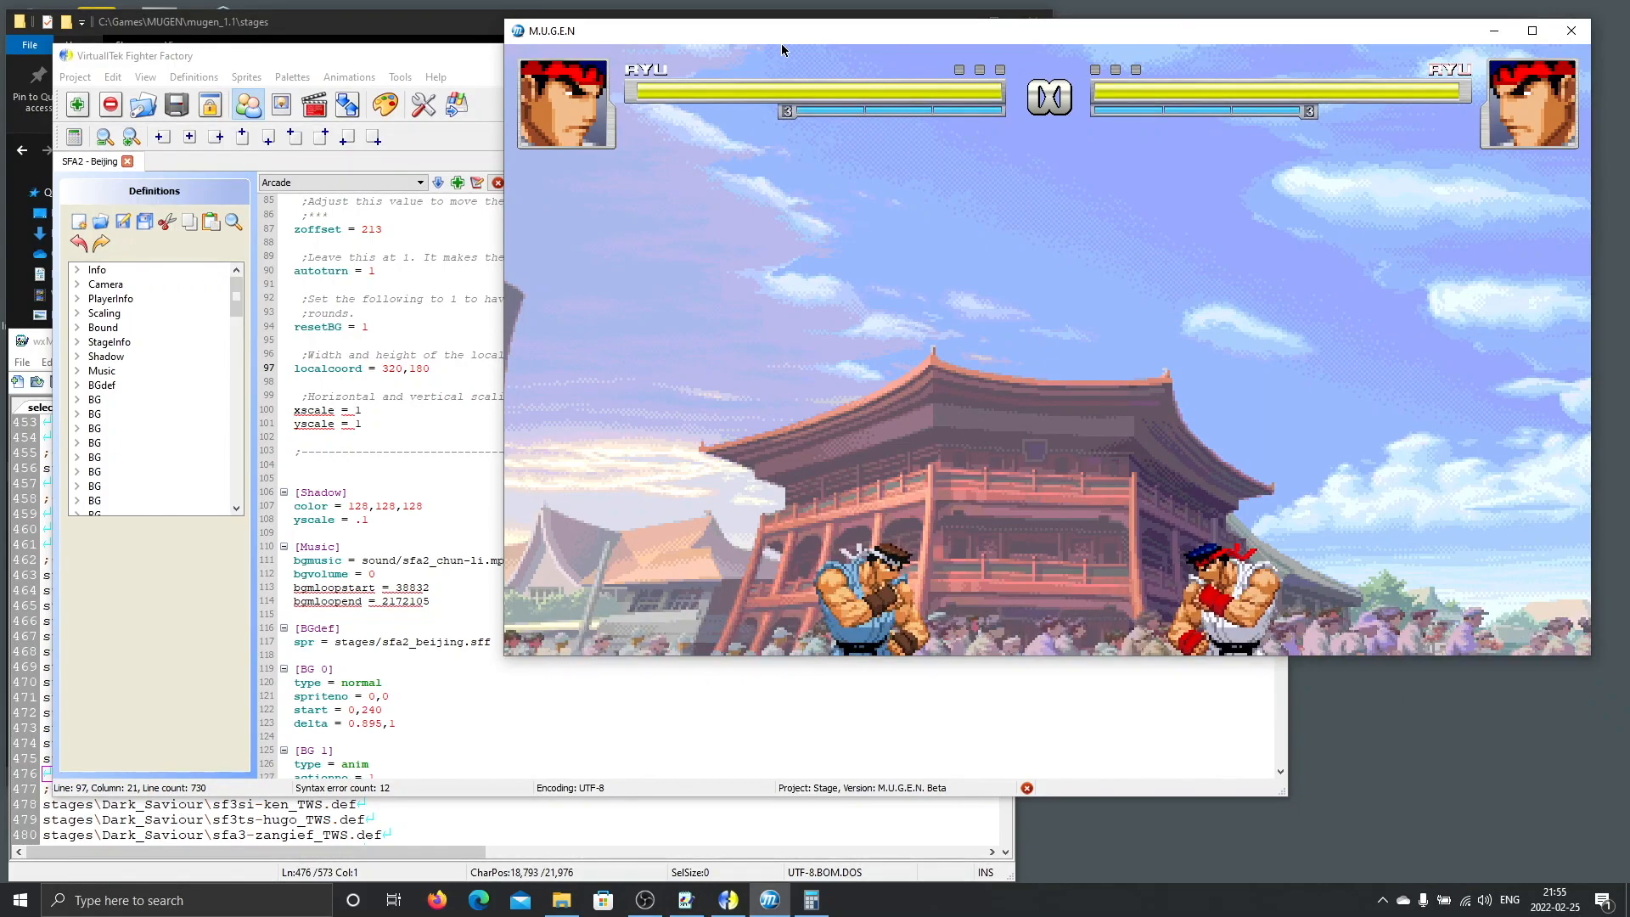
drag(782, 43, 797, 244)
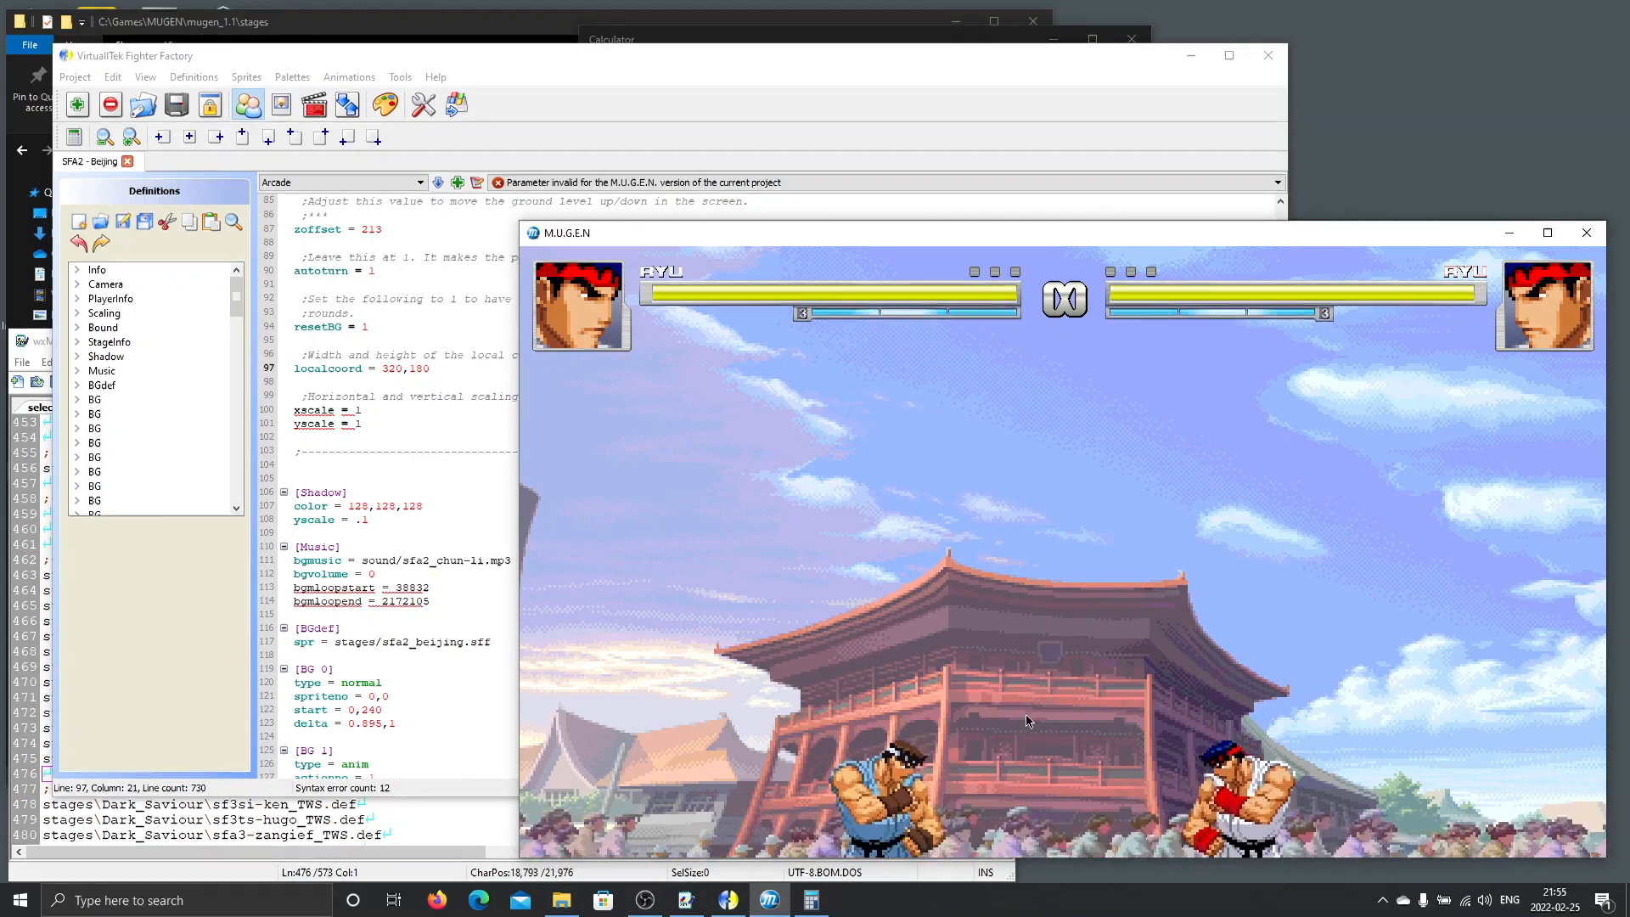
Return to Fighter Factory and add the comment "; Orignal 240-213=" after the zoffset value in [StageInfo].
click(407, 407)
click(443, 368)
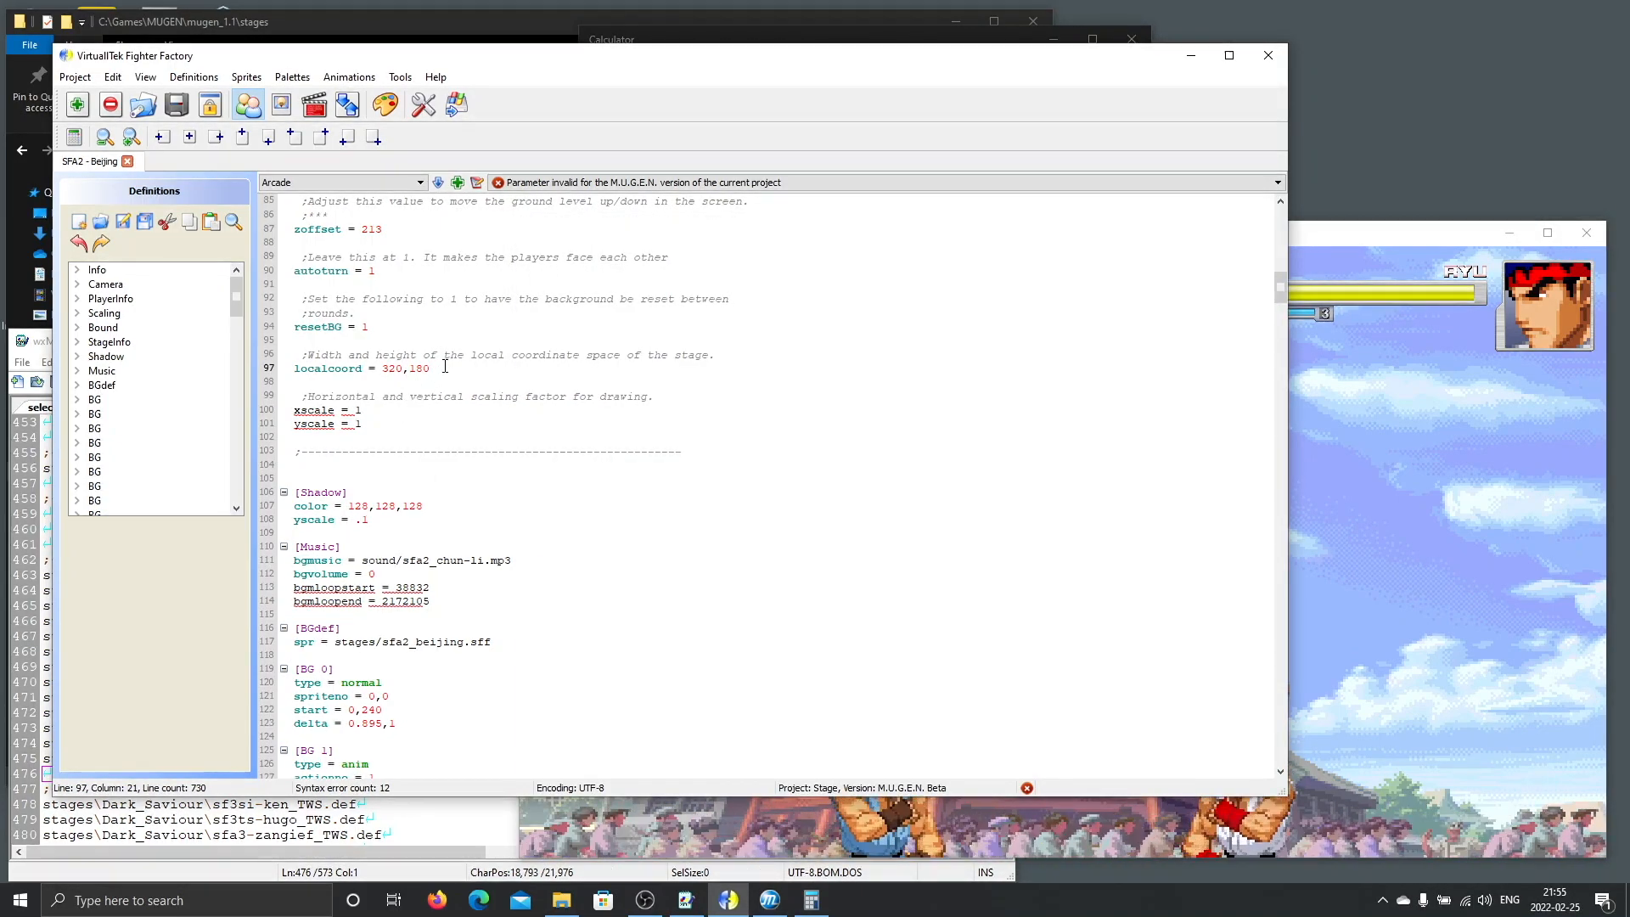
scroll(461, 454, up, 4)
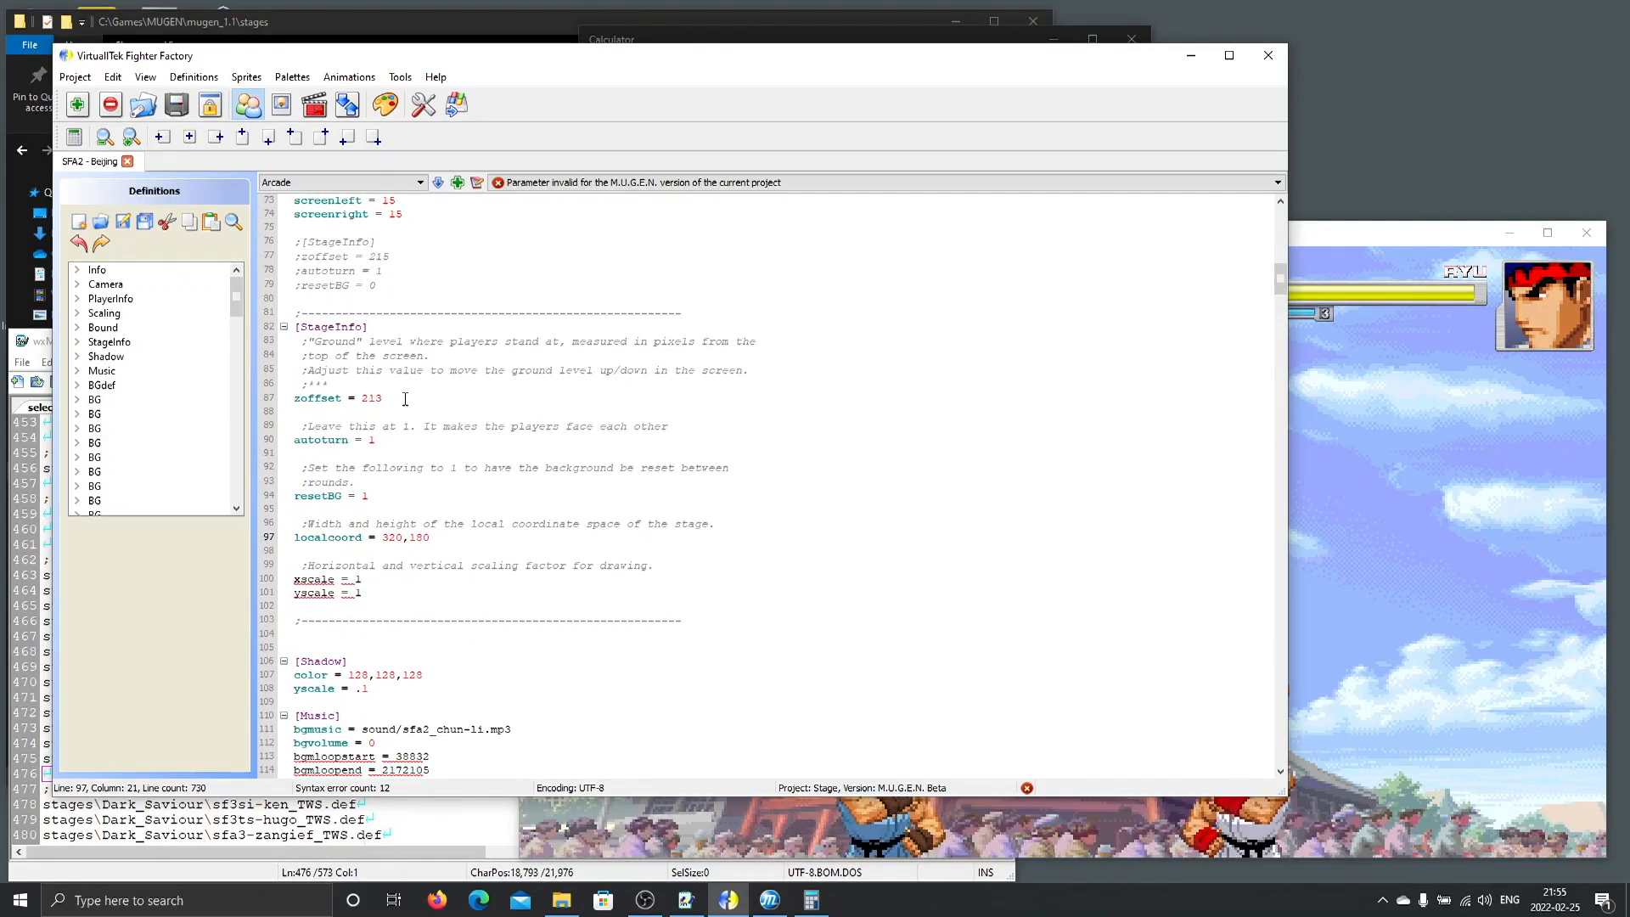
text(; )
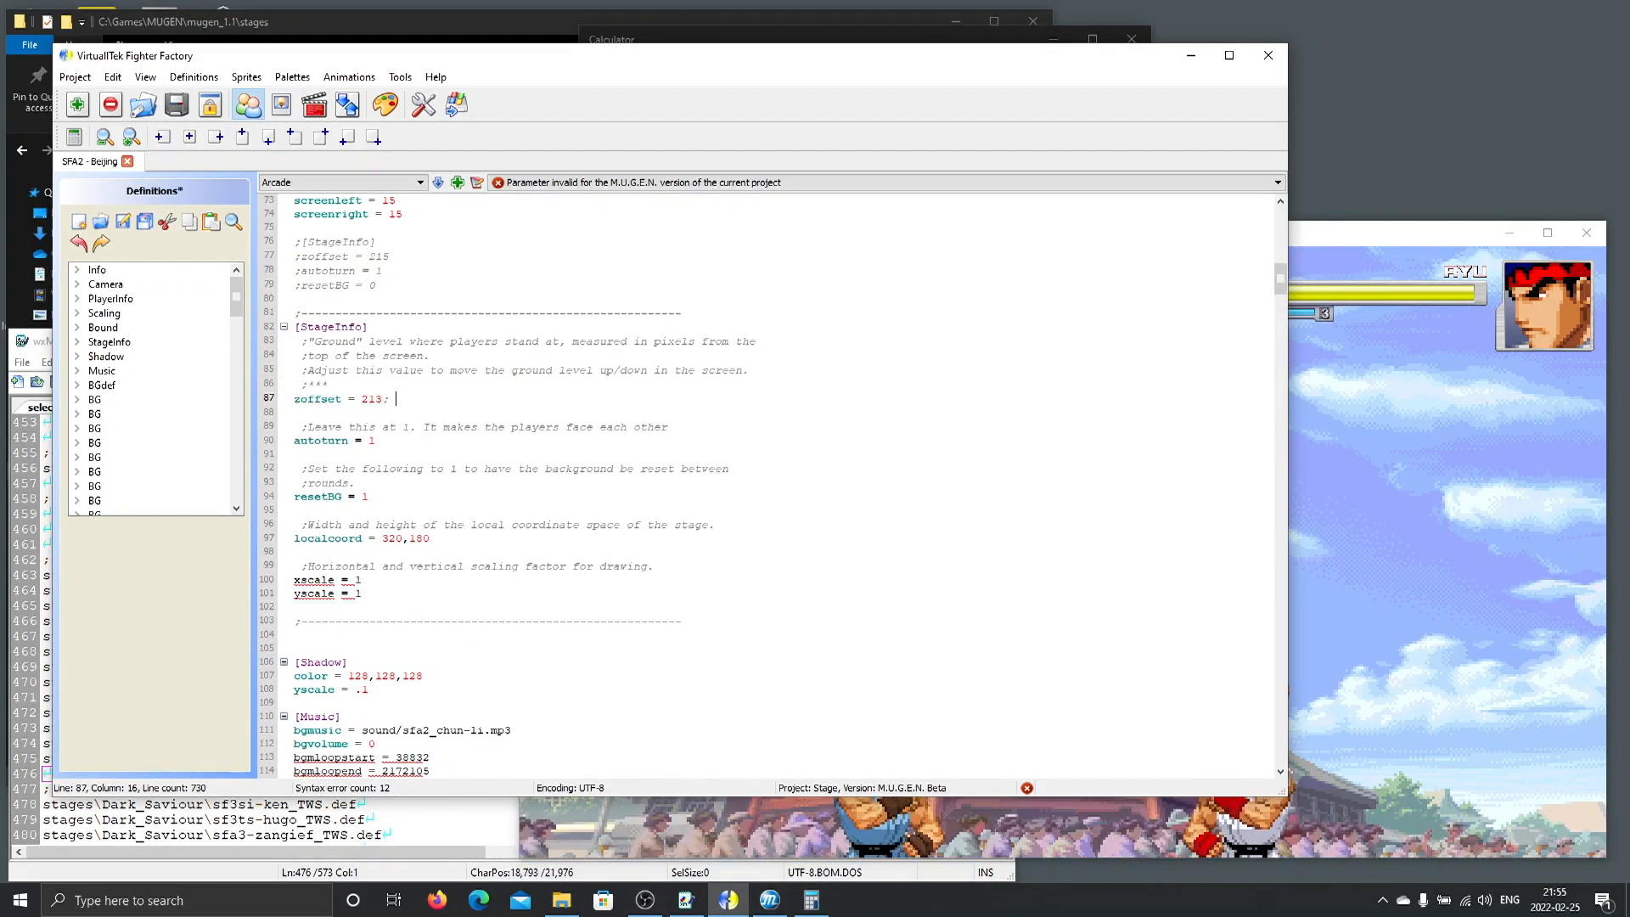
text( Orignal 240-213)
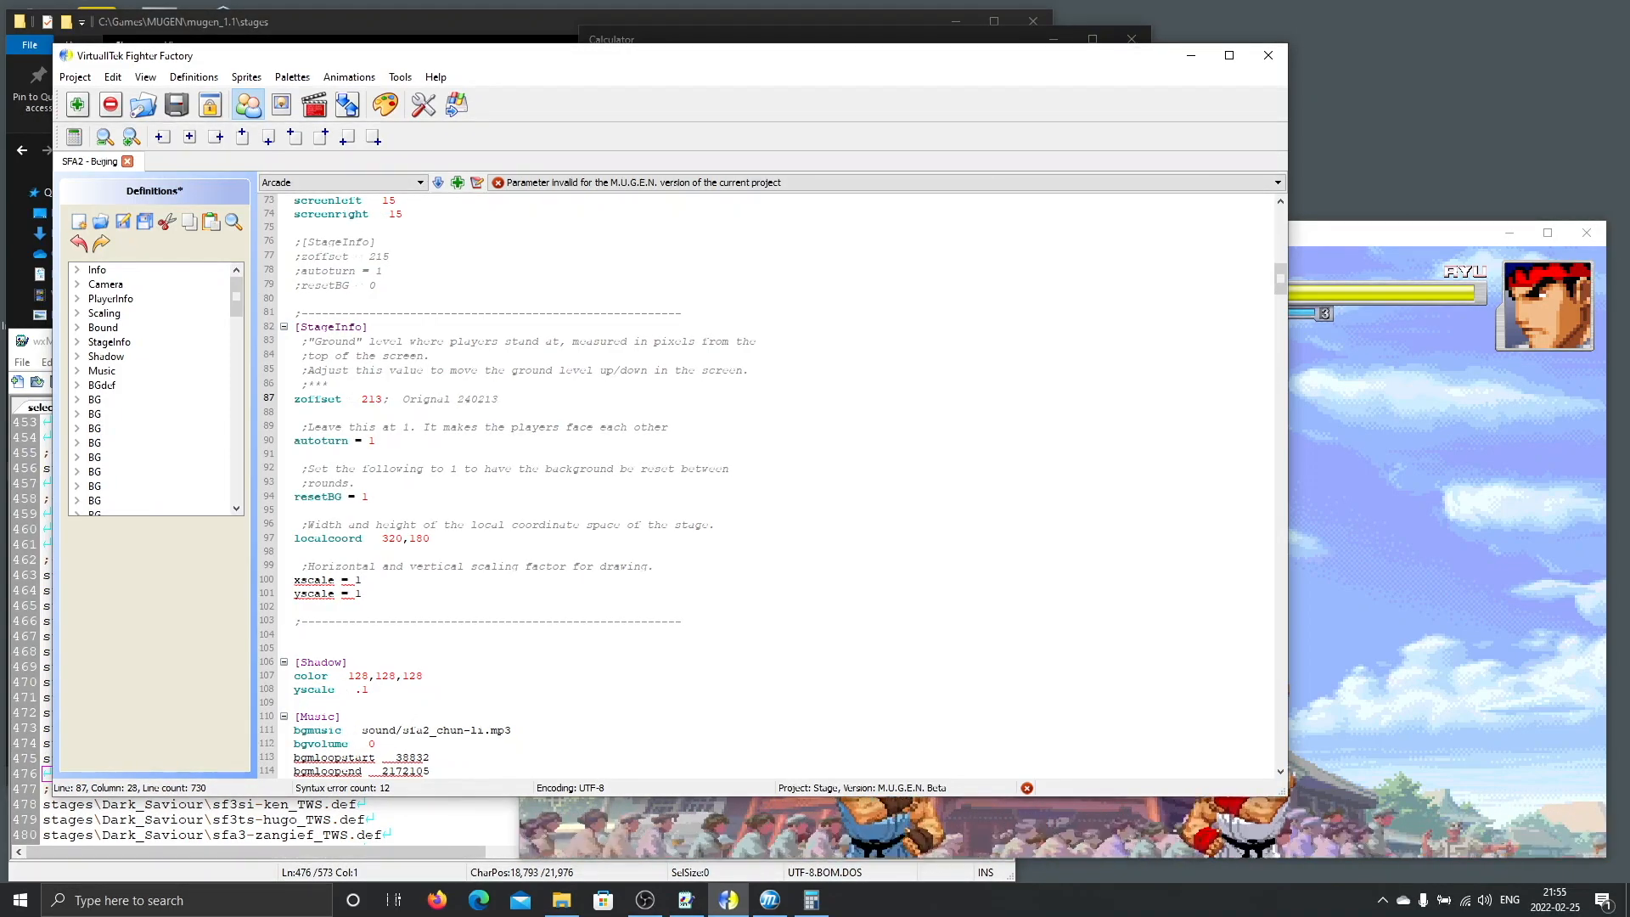
text(=)
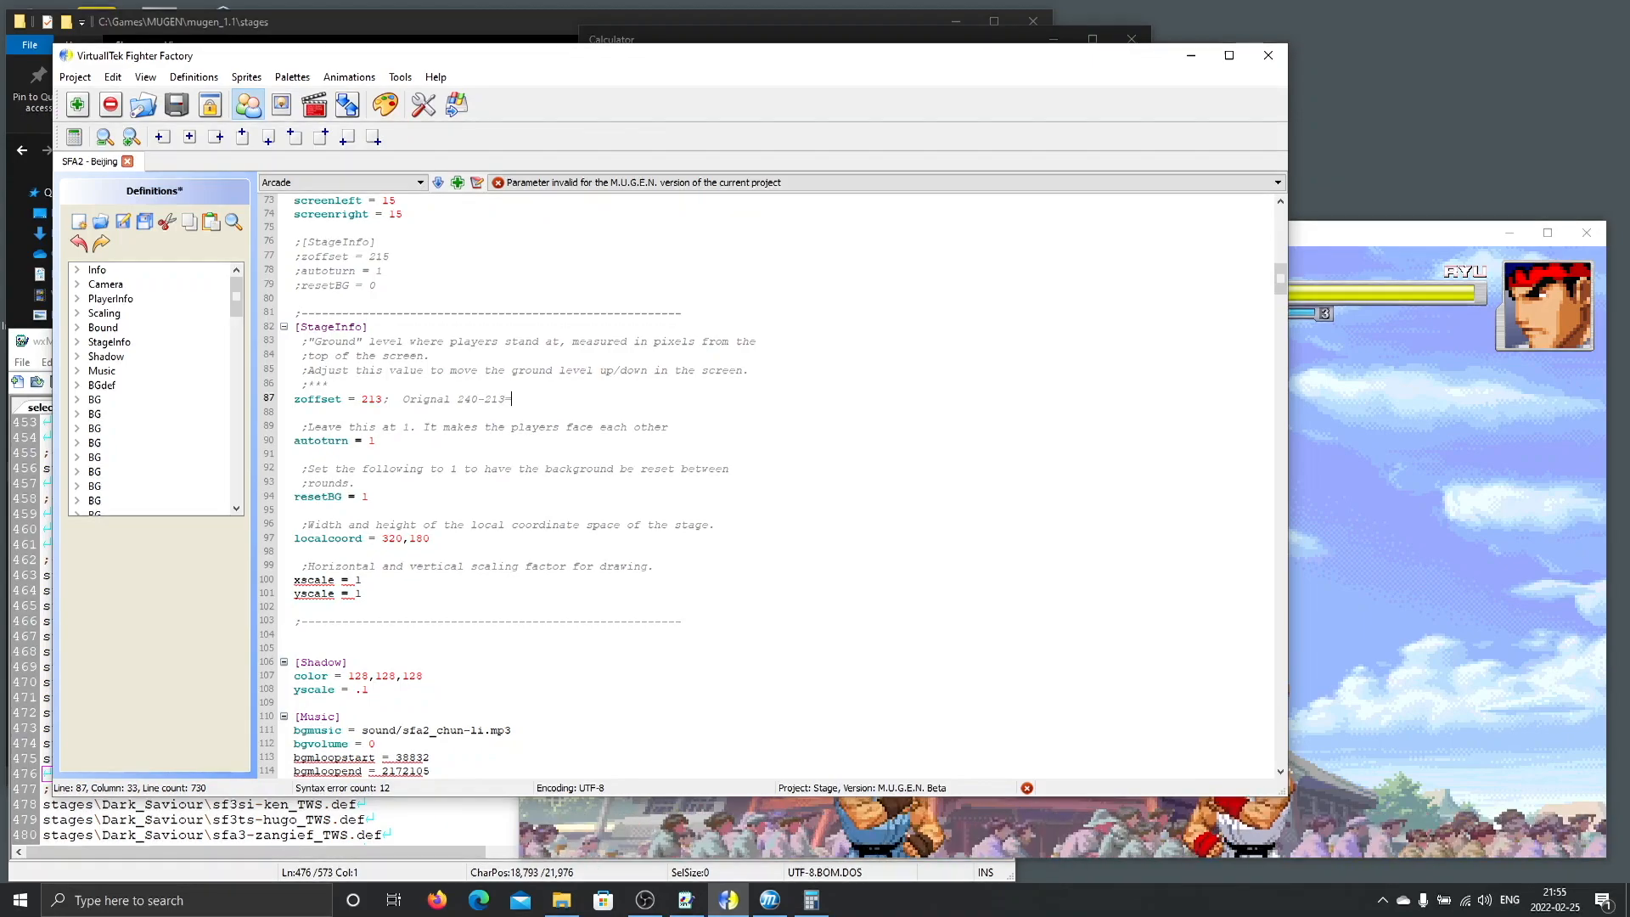
Subtract 213 from 240 in Calculator, clear it, and continue the zoffset comment after the equals sign, ending with a comma.
click(812, 900)
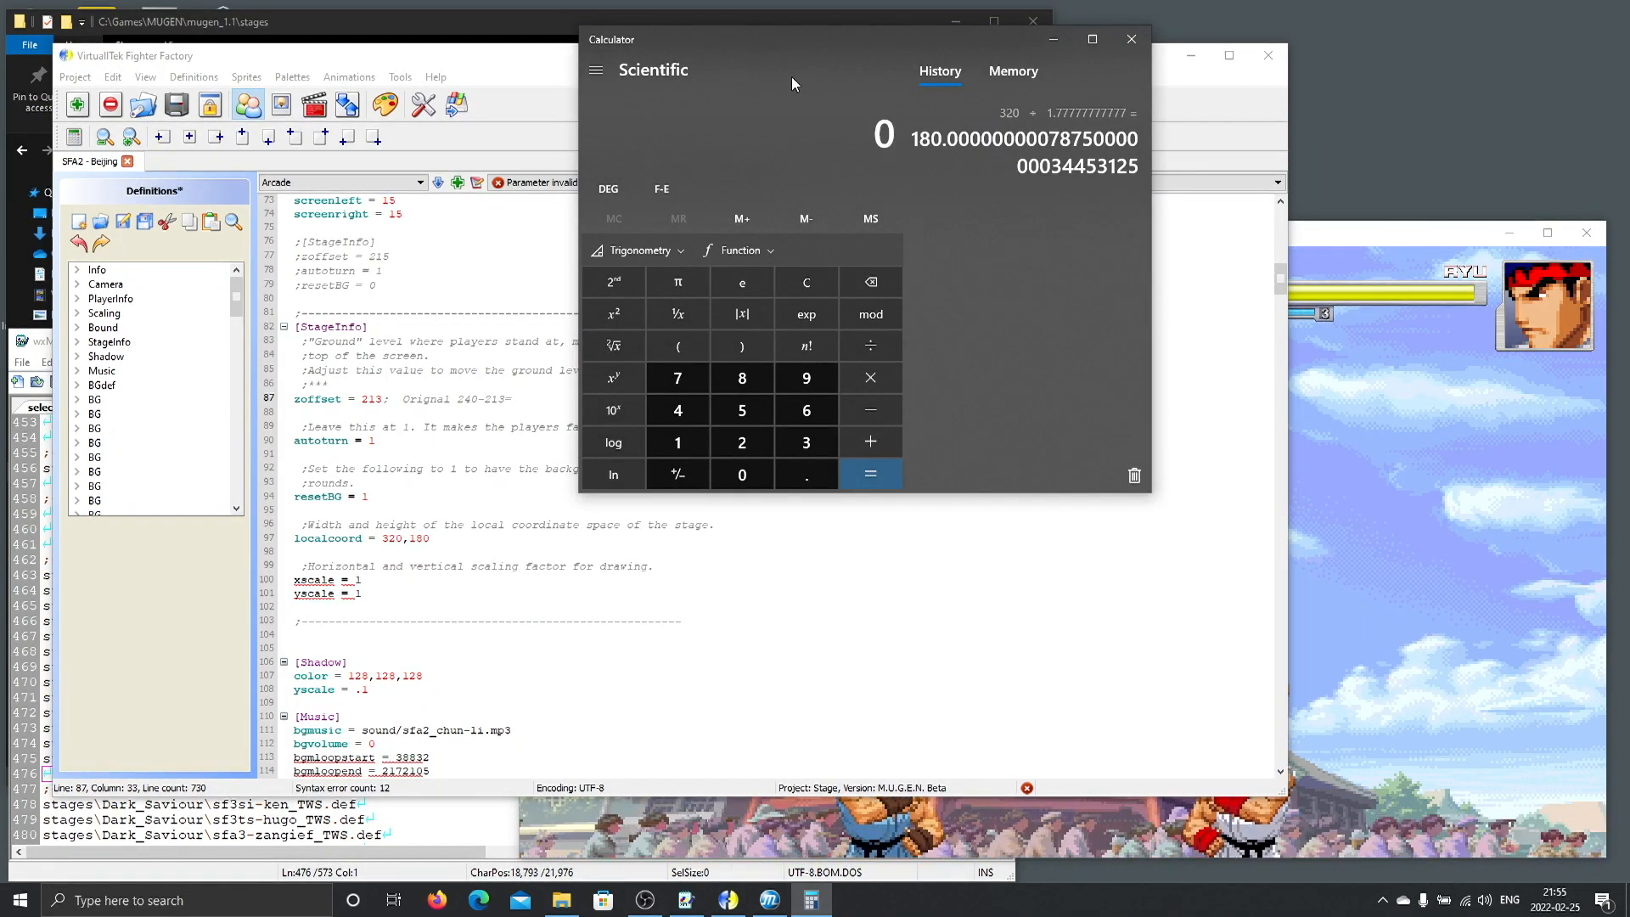
drag(771, 33, 936, 125)
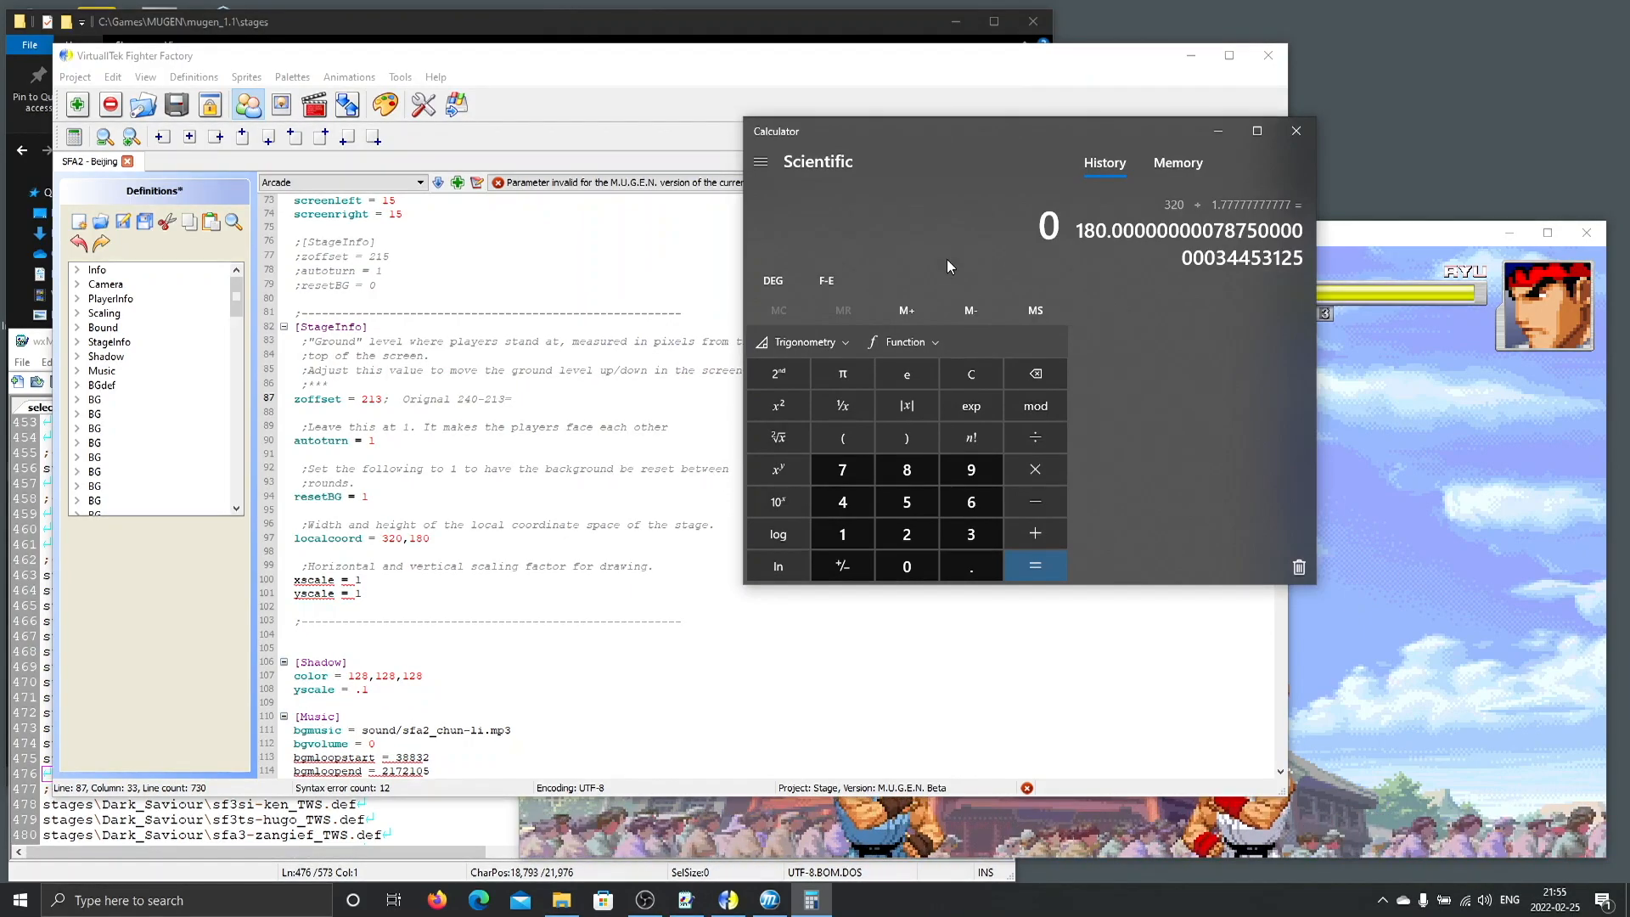
text(240-21)
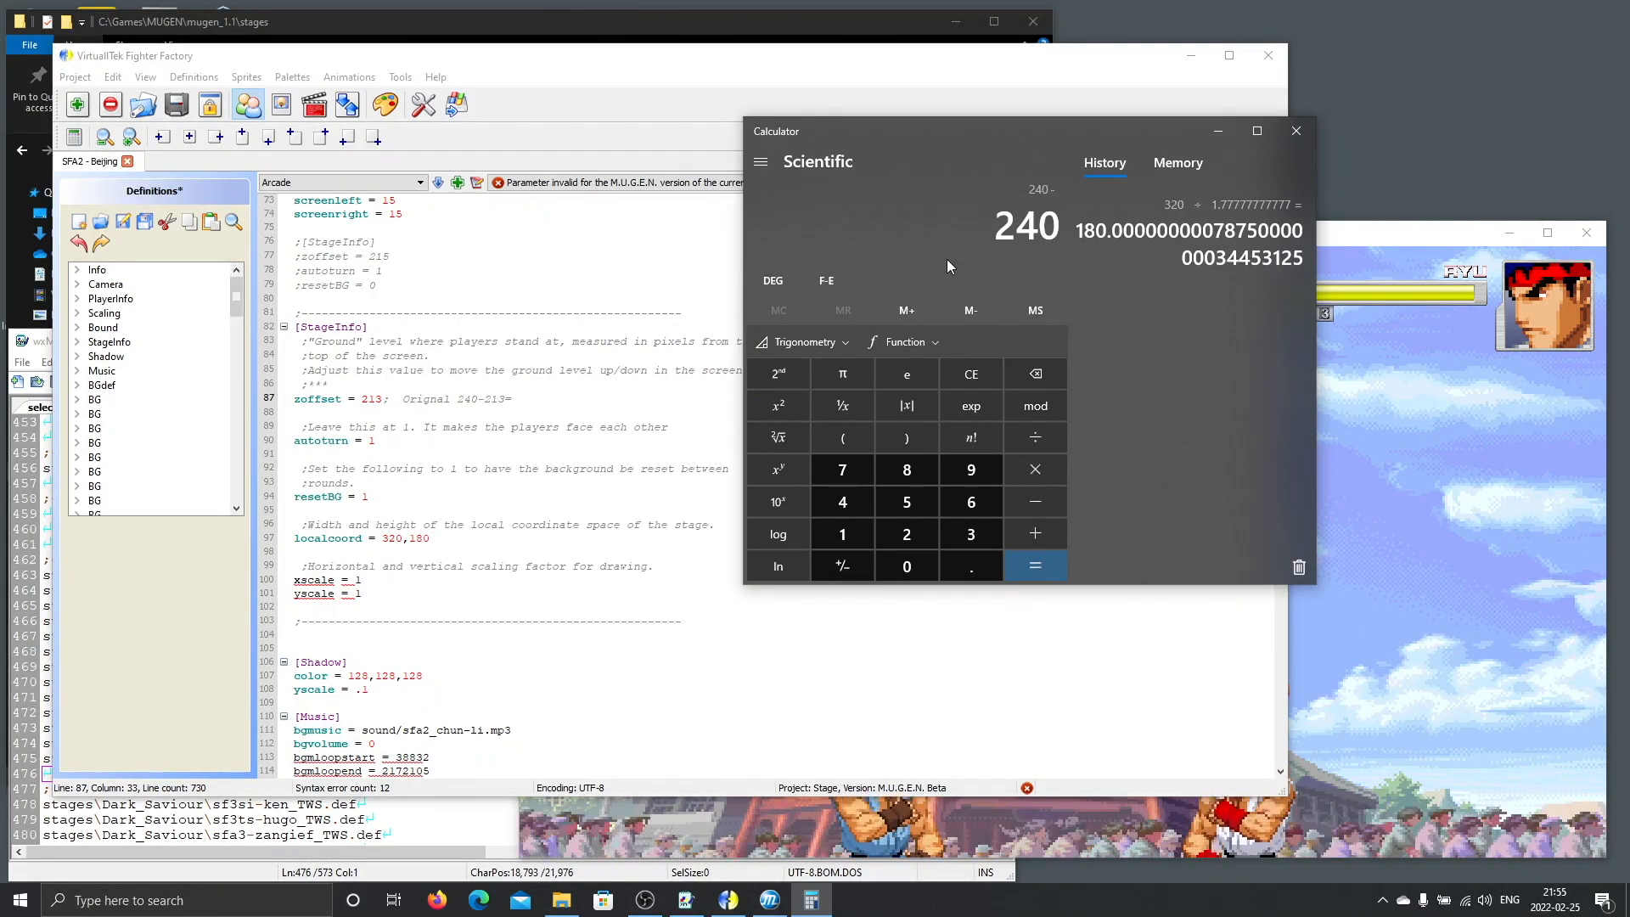
text(3)
key(Return)
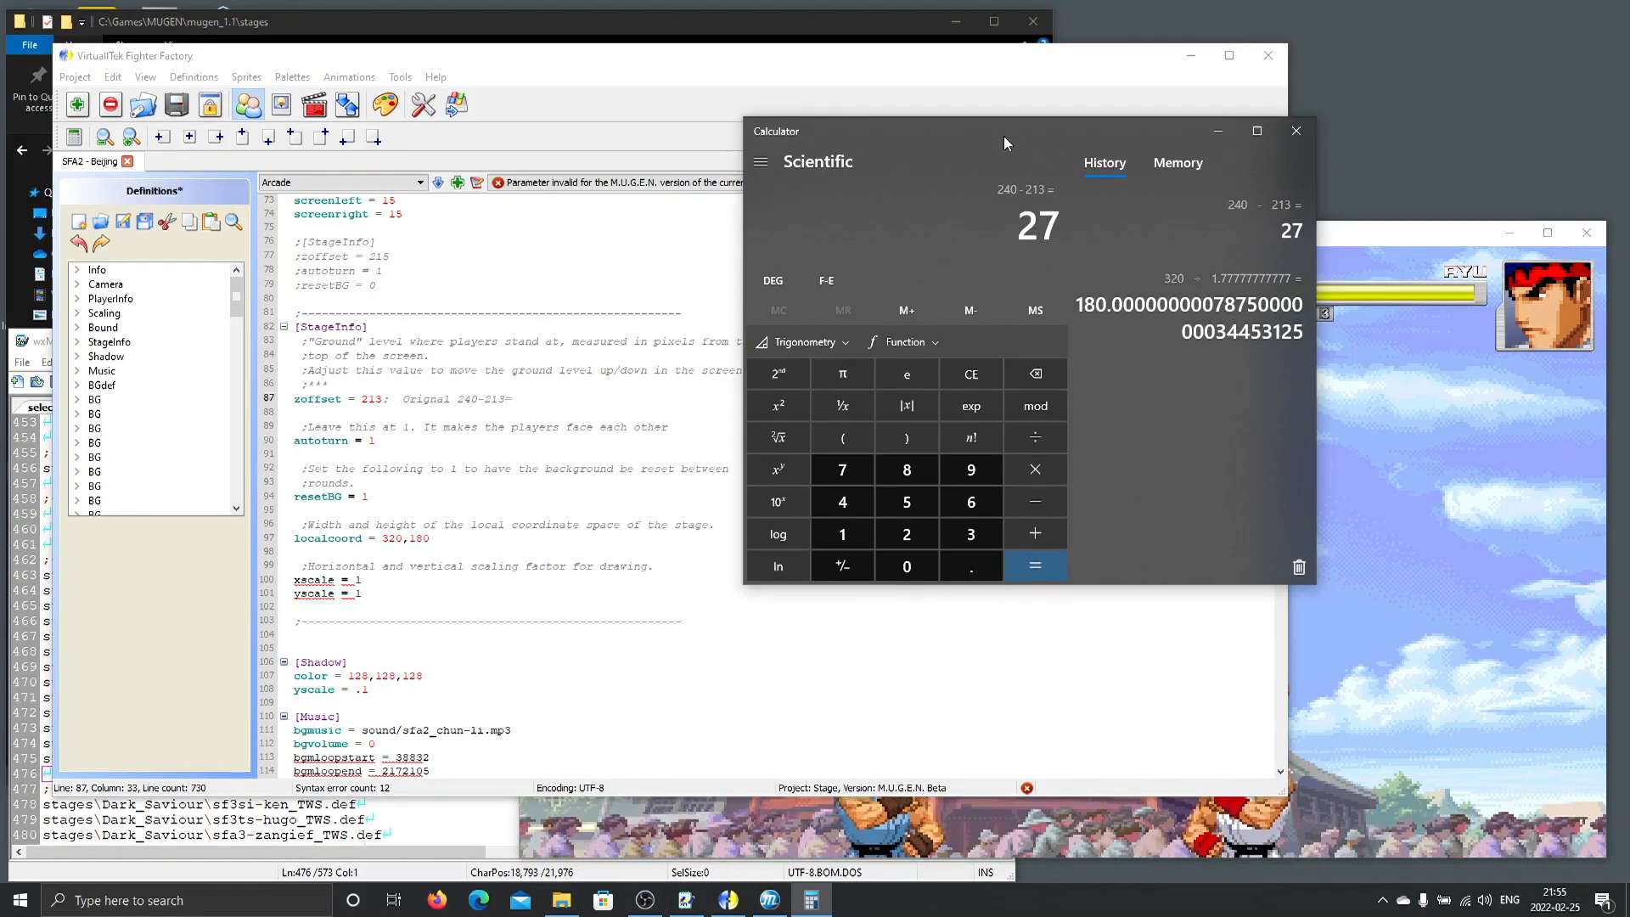
click(1414, 244)
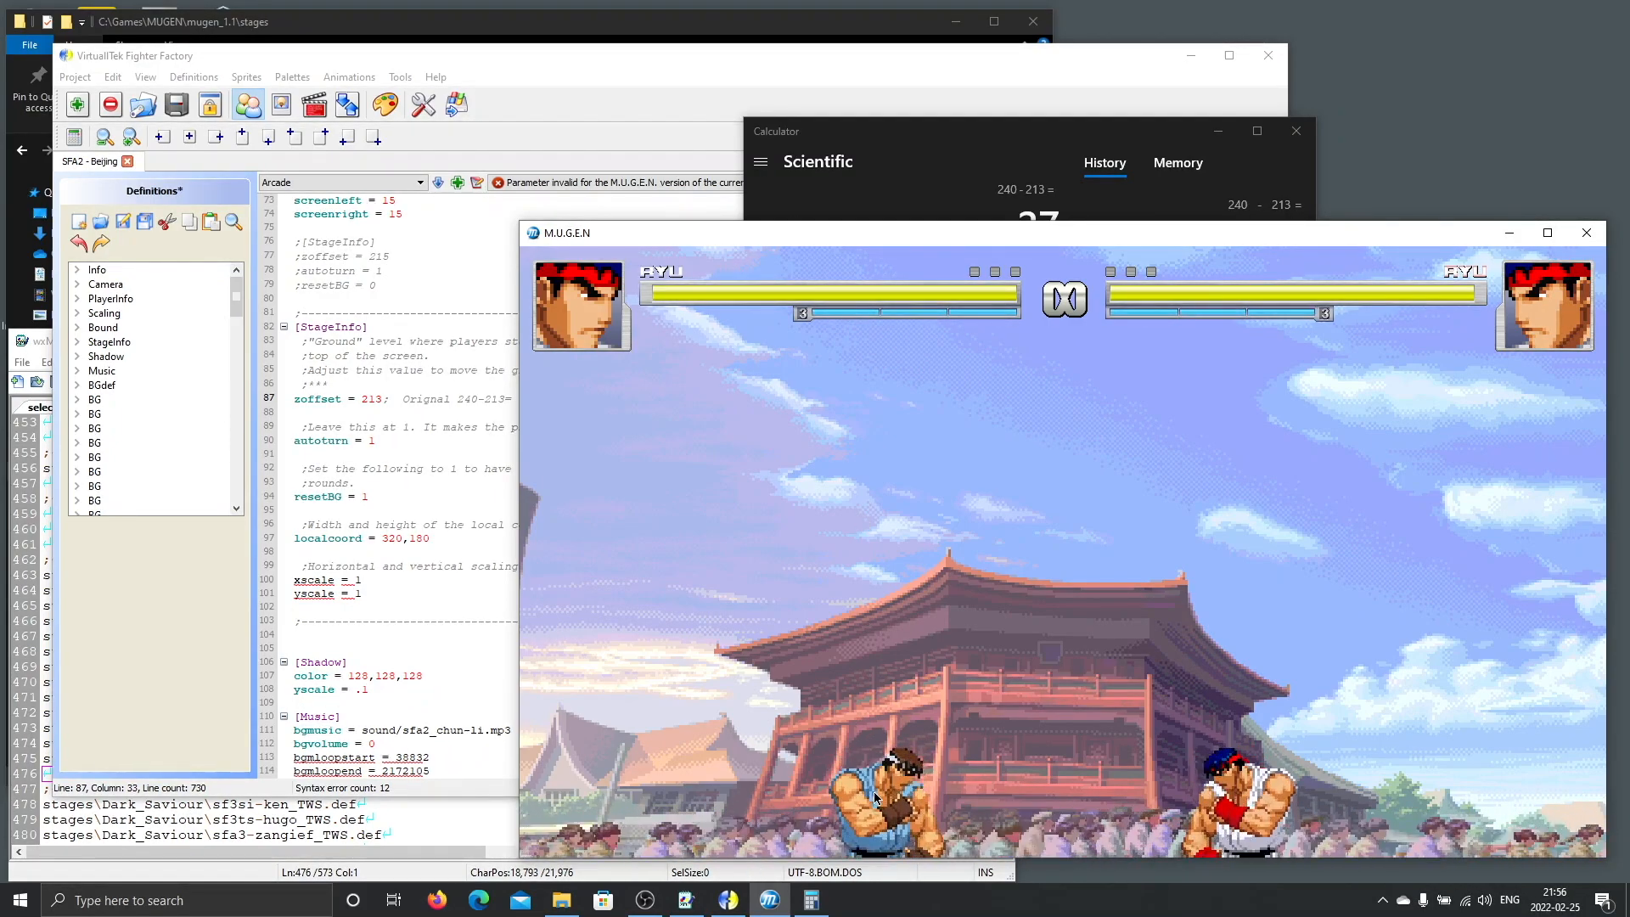
click(1005, 136)
key(Escape)
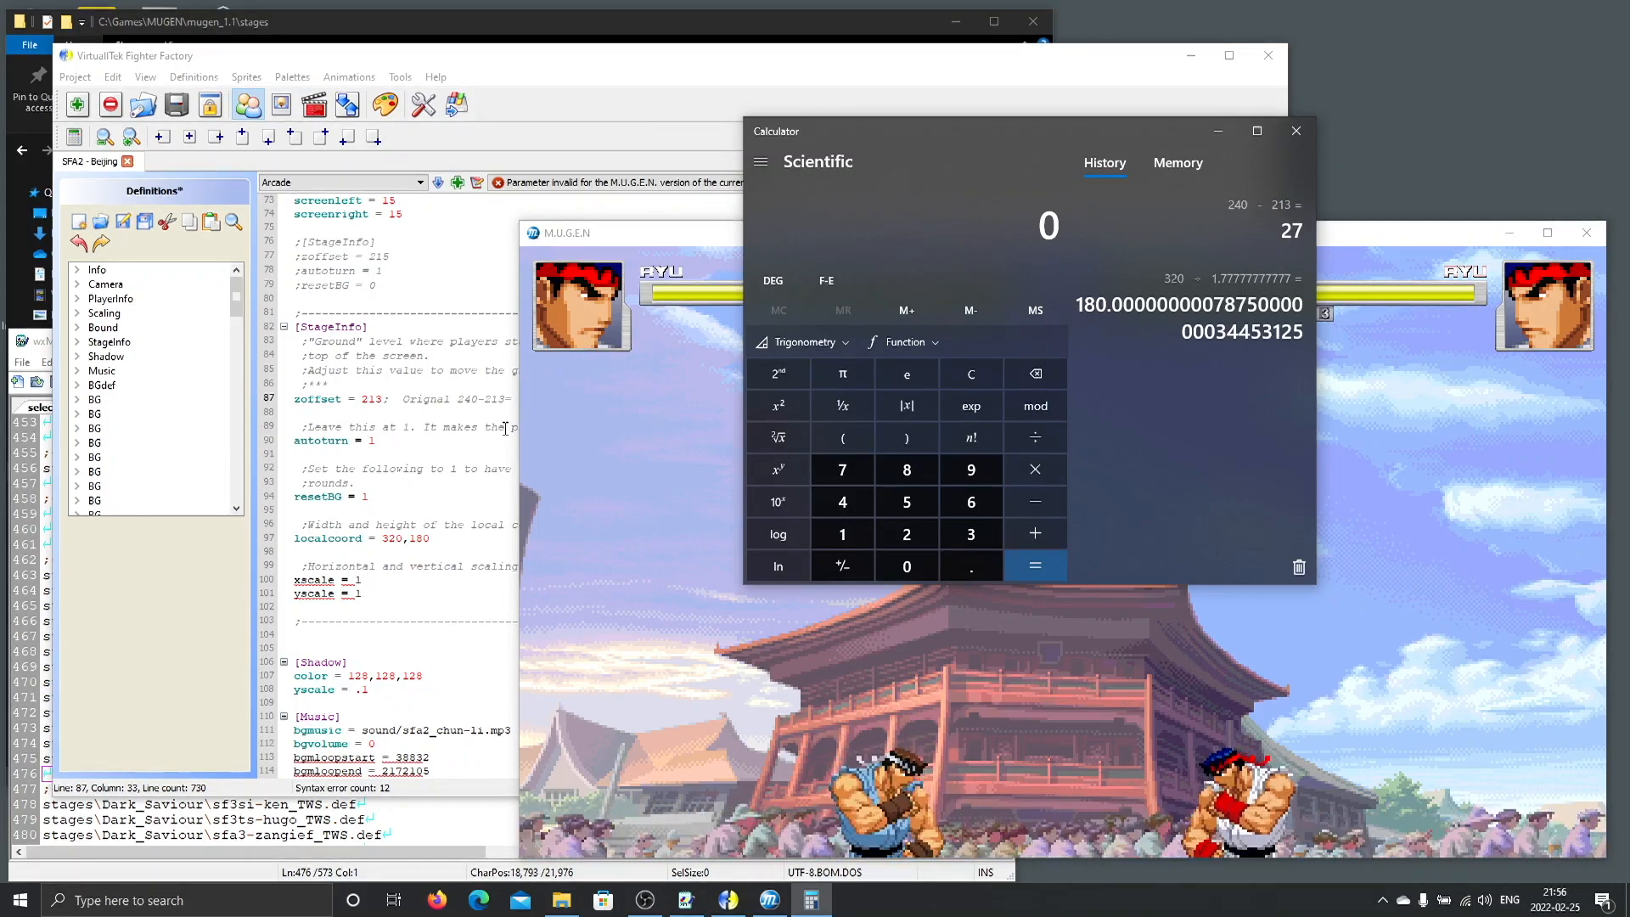
click(515, 399)
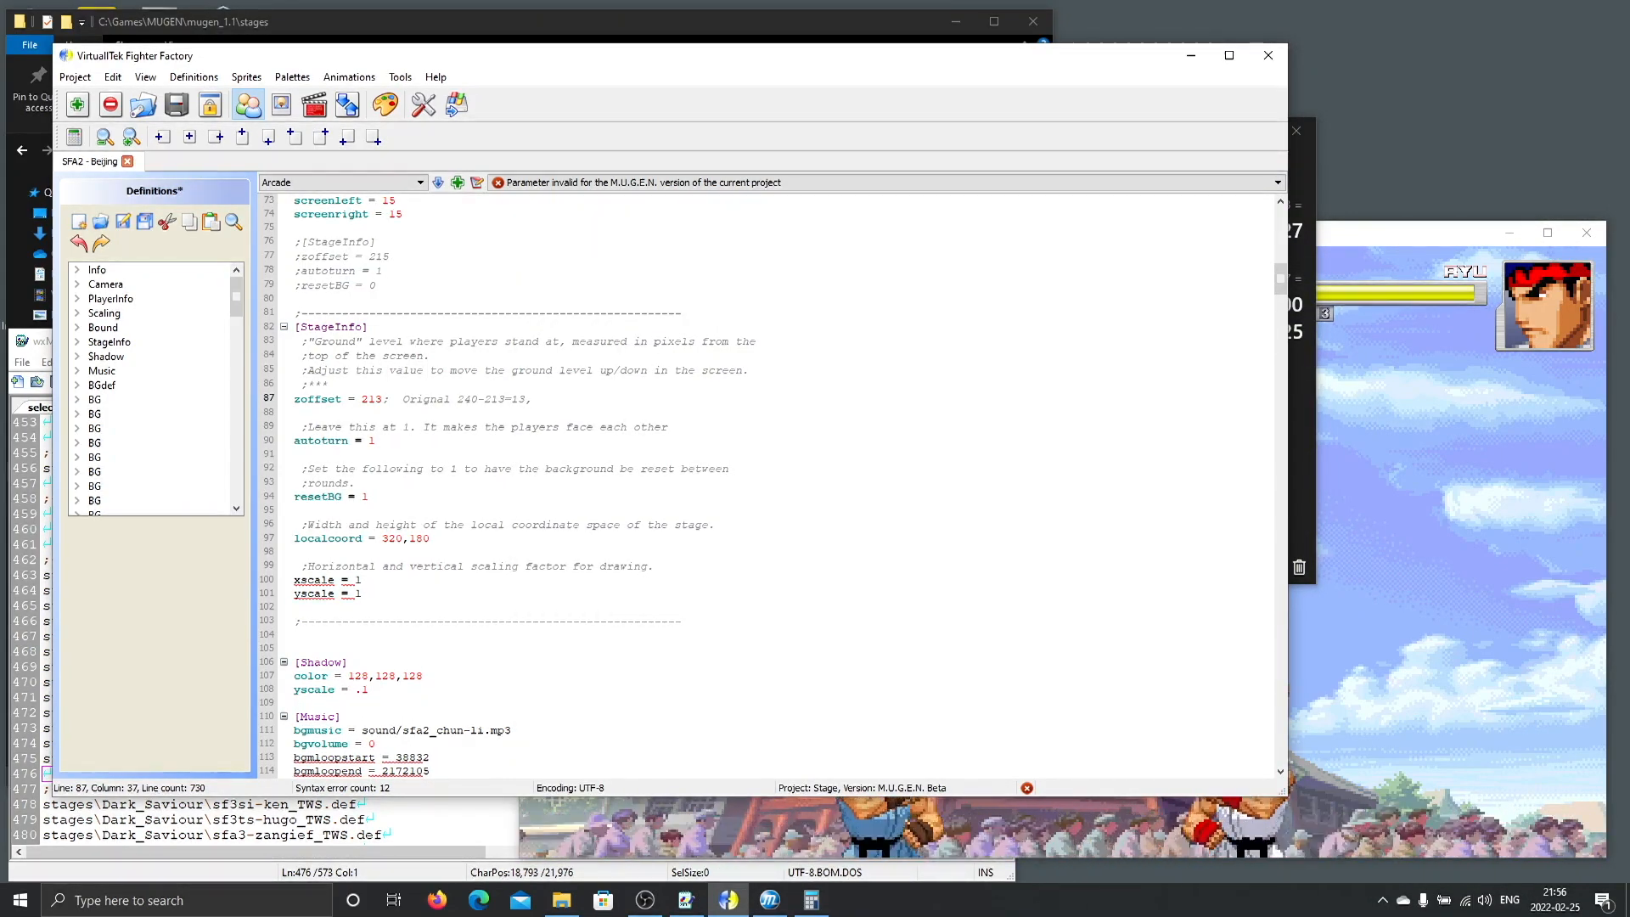
Subtract 27 from 180 in Calculator and correct the zoffset comment to read "240-213=27,".
key(alt+Tab)
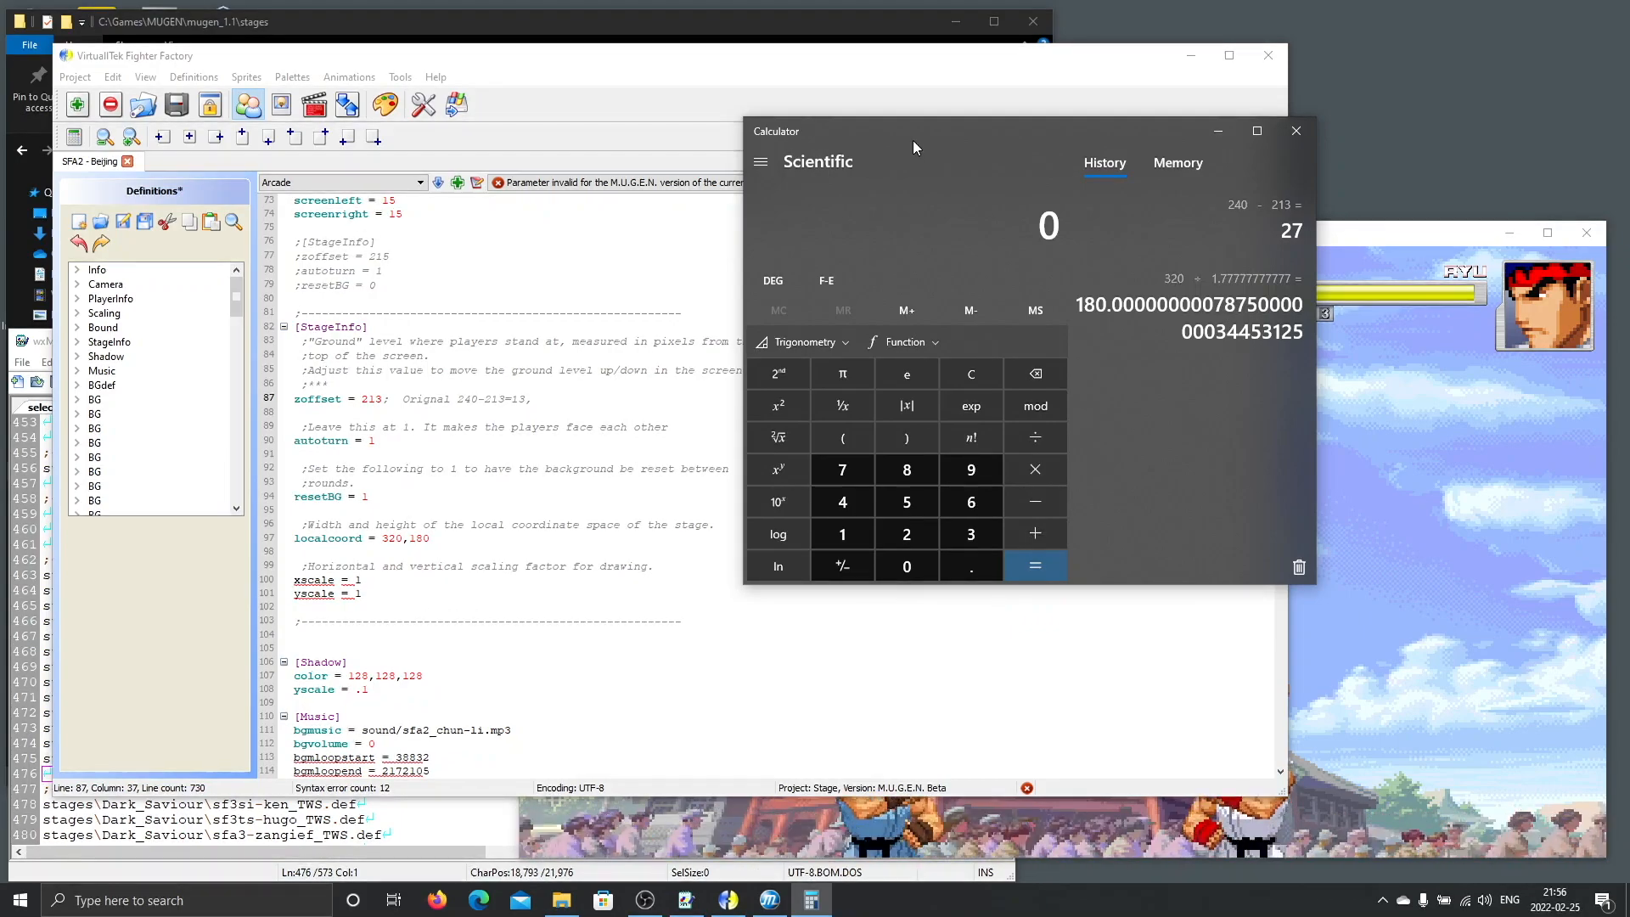
text(180)
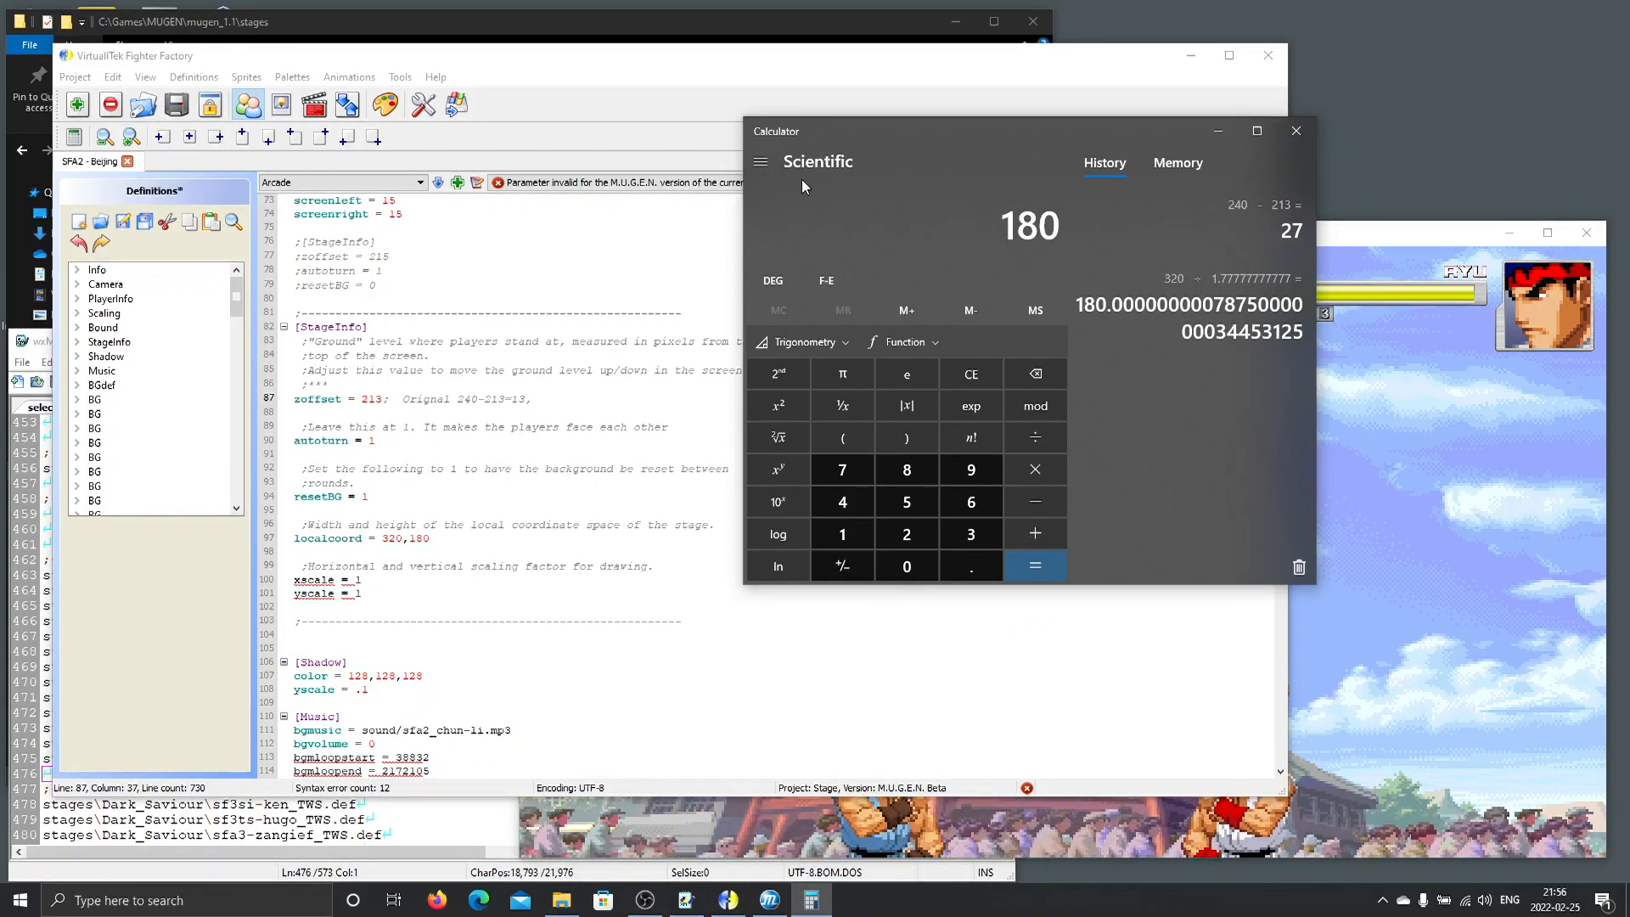
click(525, 396)
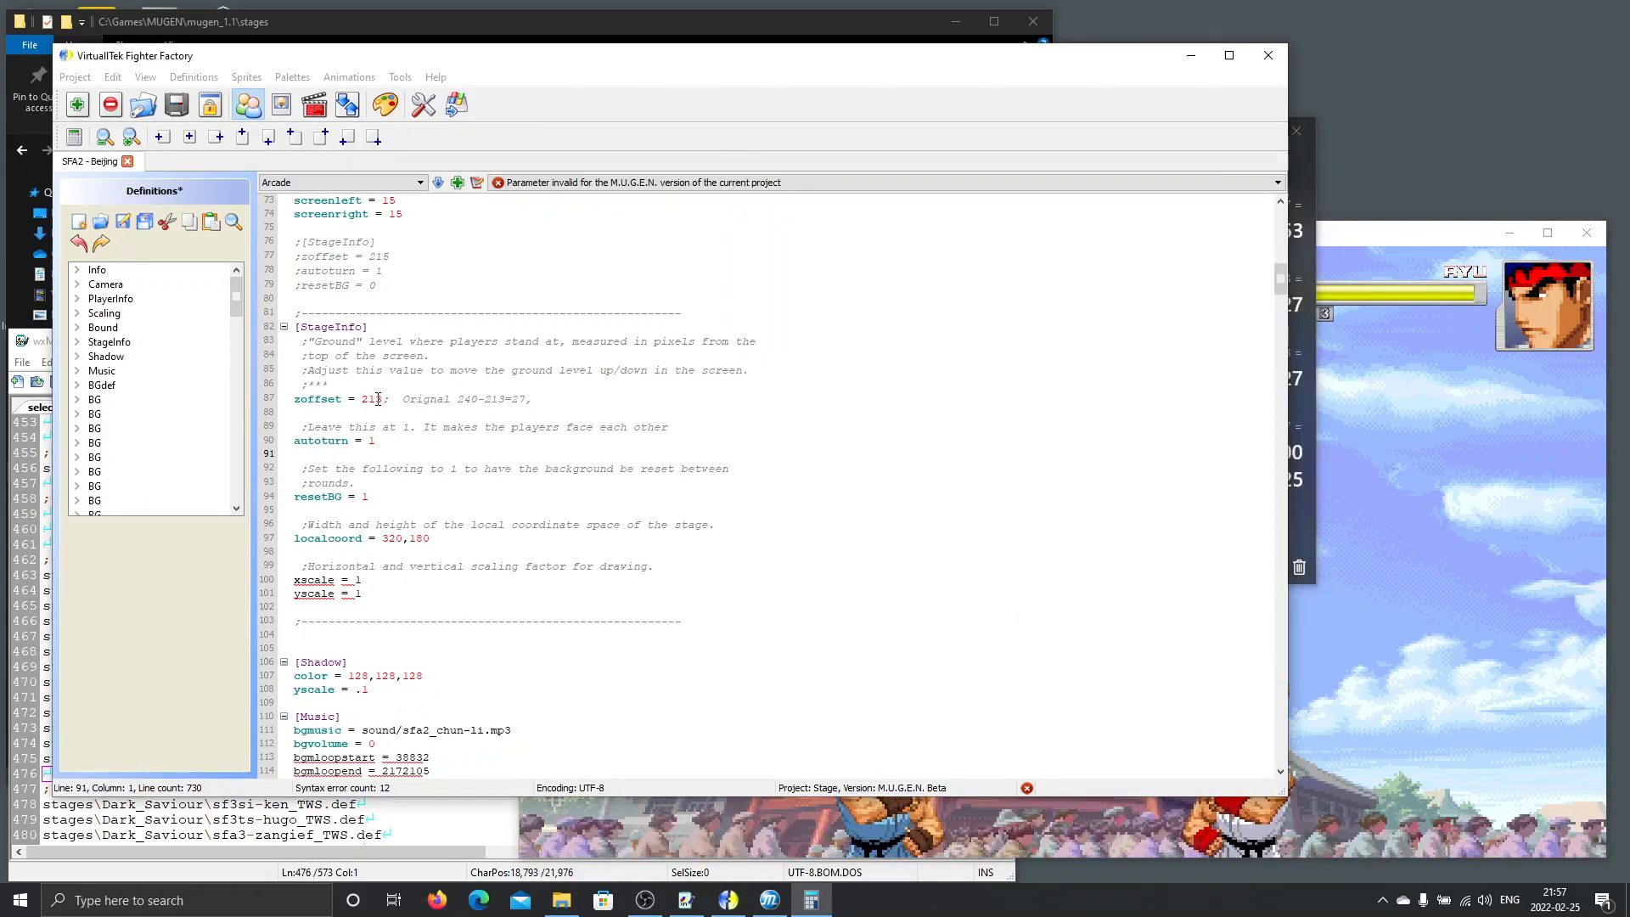
Set zoffset to 153 in [StageInfo] and save the definition.
double_click(377, 399)
text(153)
click(395, 427)
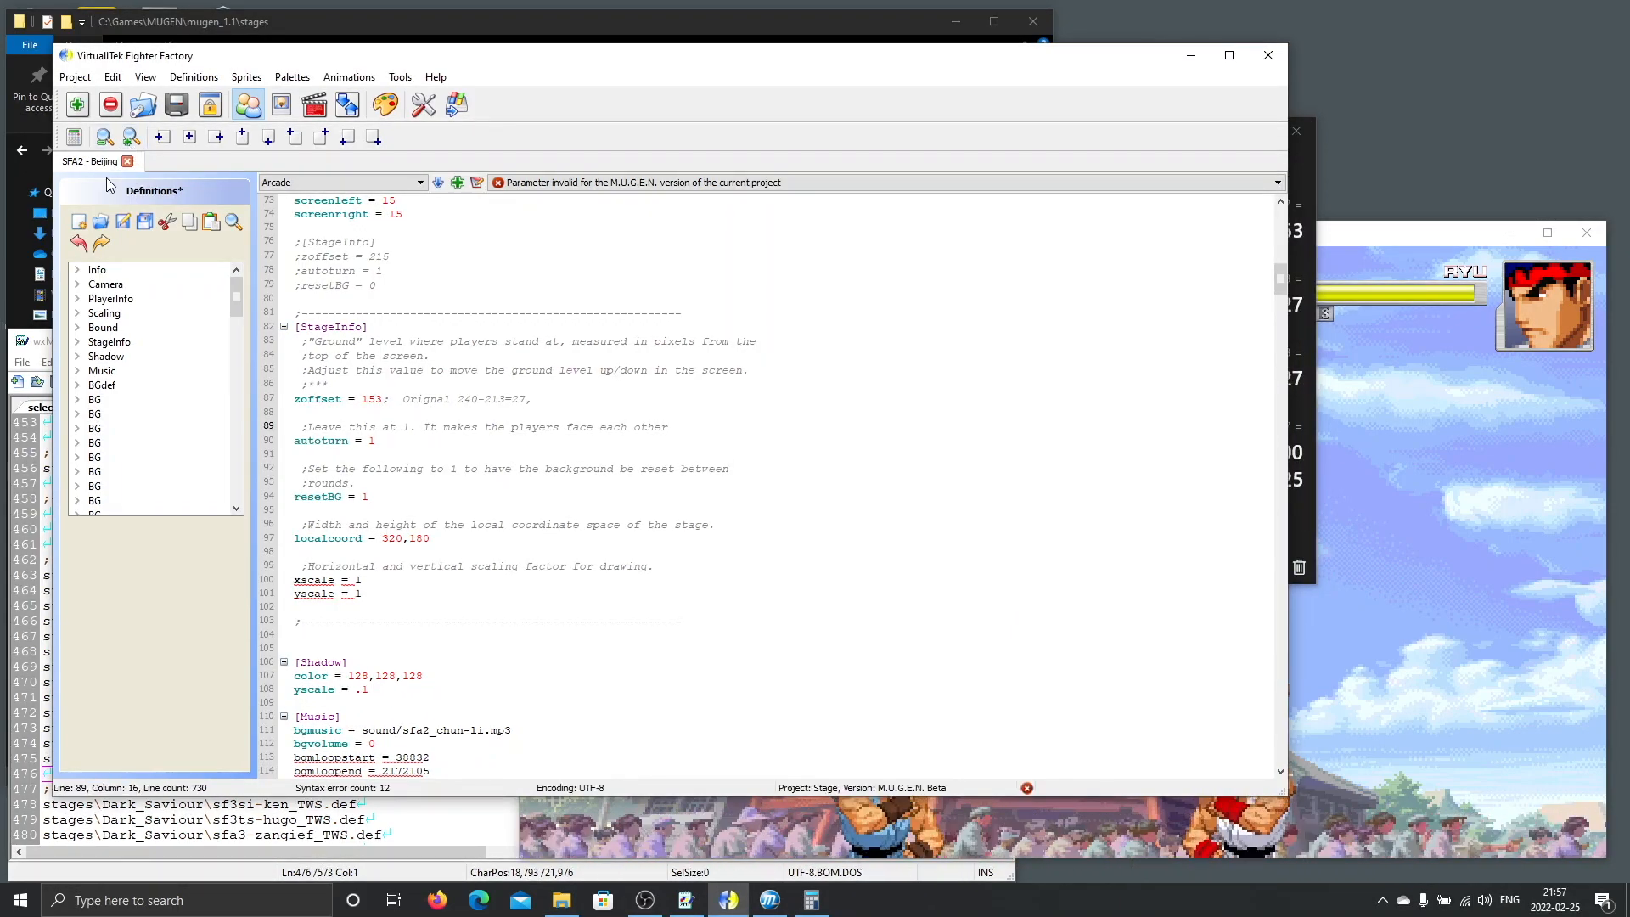
key(ctrl+s)
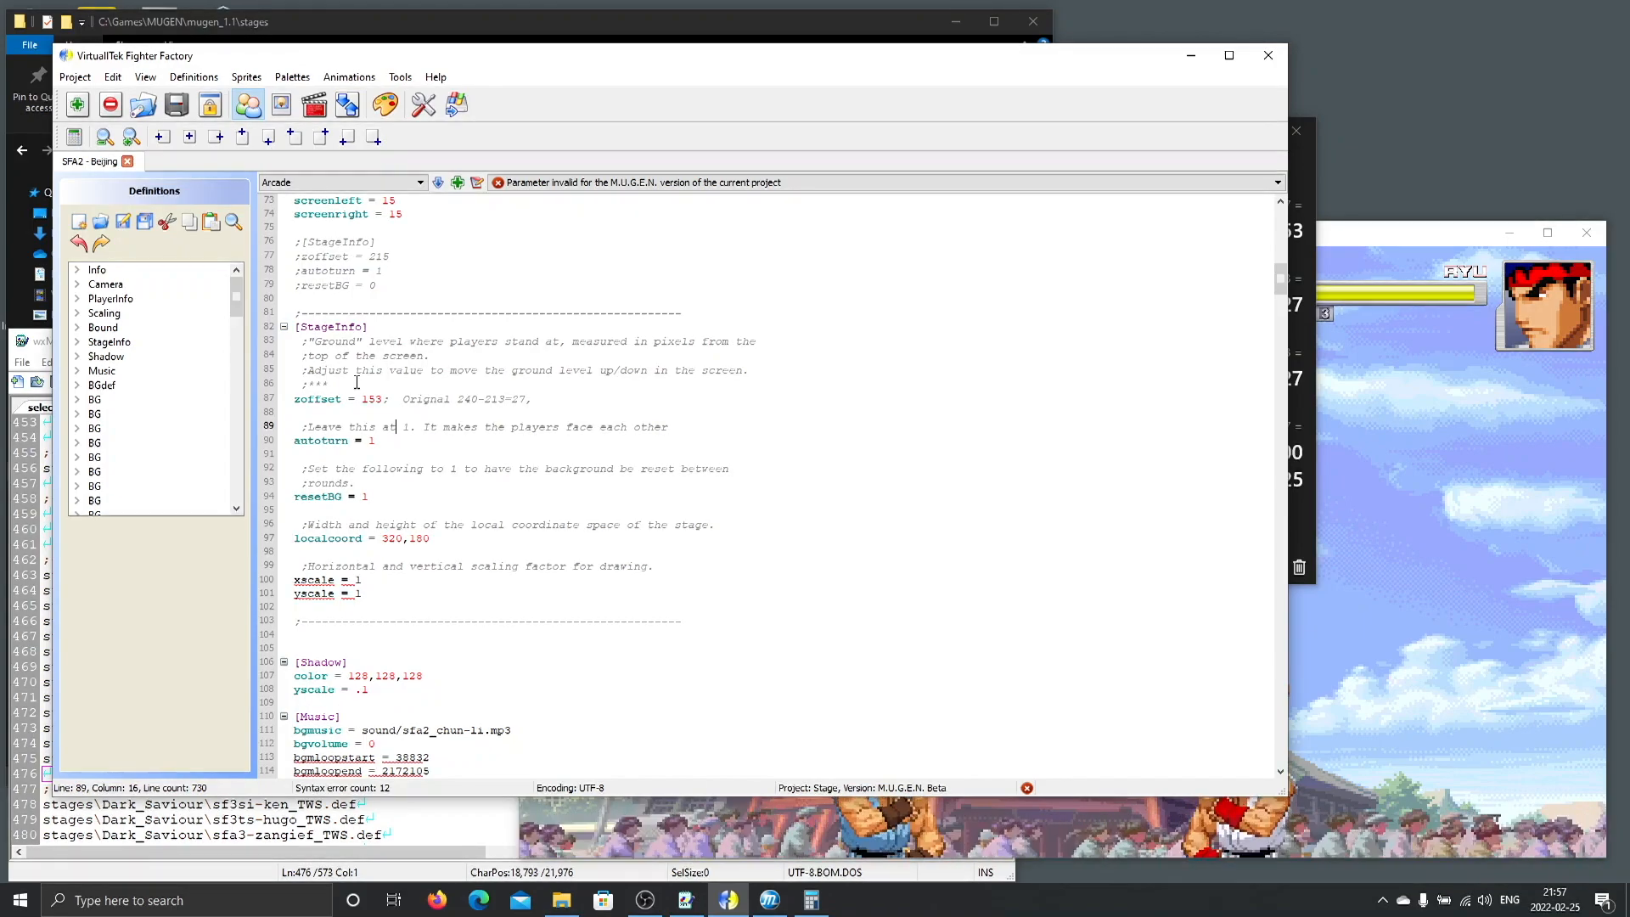
Switch to M.U.G.E.N, reload the match, and compare the fighters' ground level with the zoffset line in the definition.
click(1406, 650)
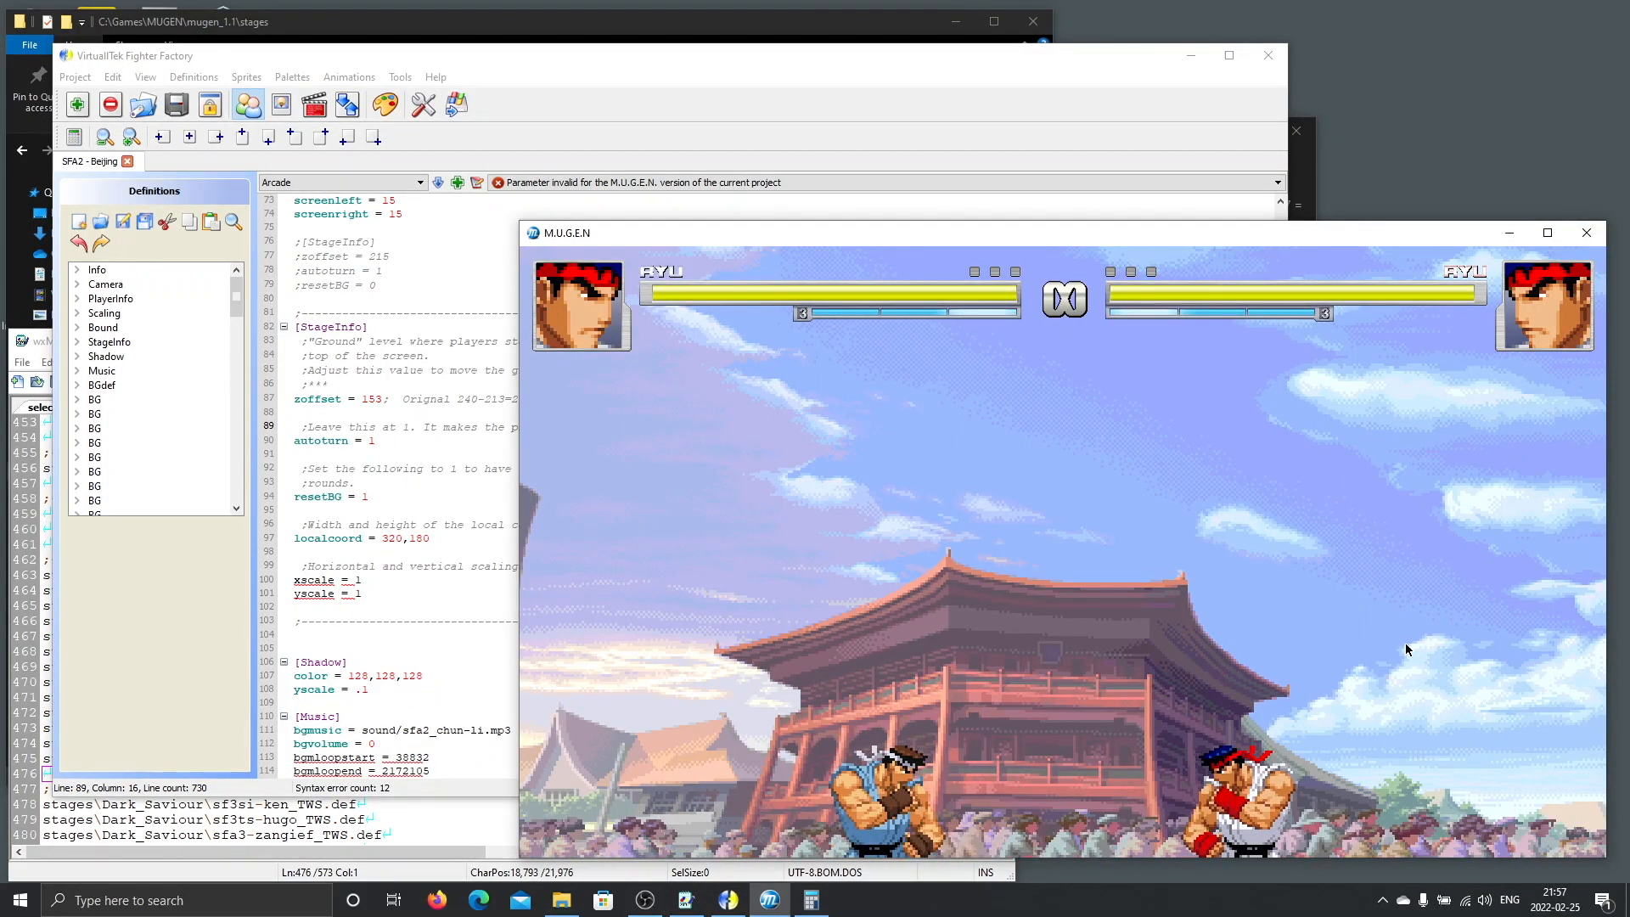
key(shift+F4)
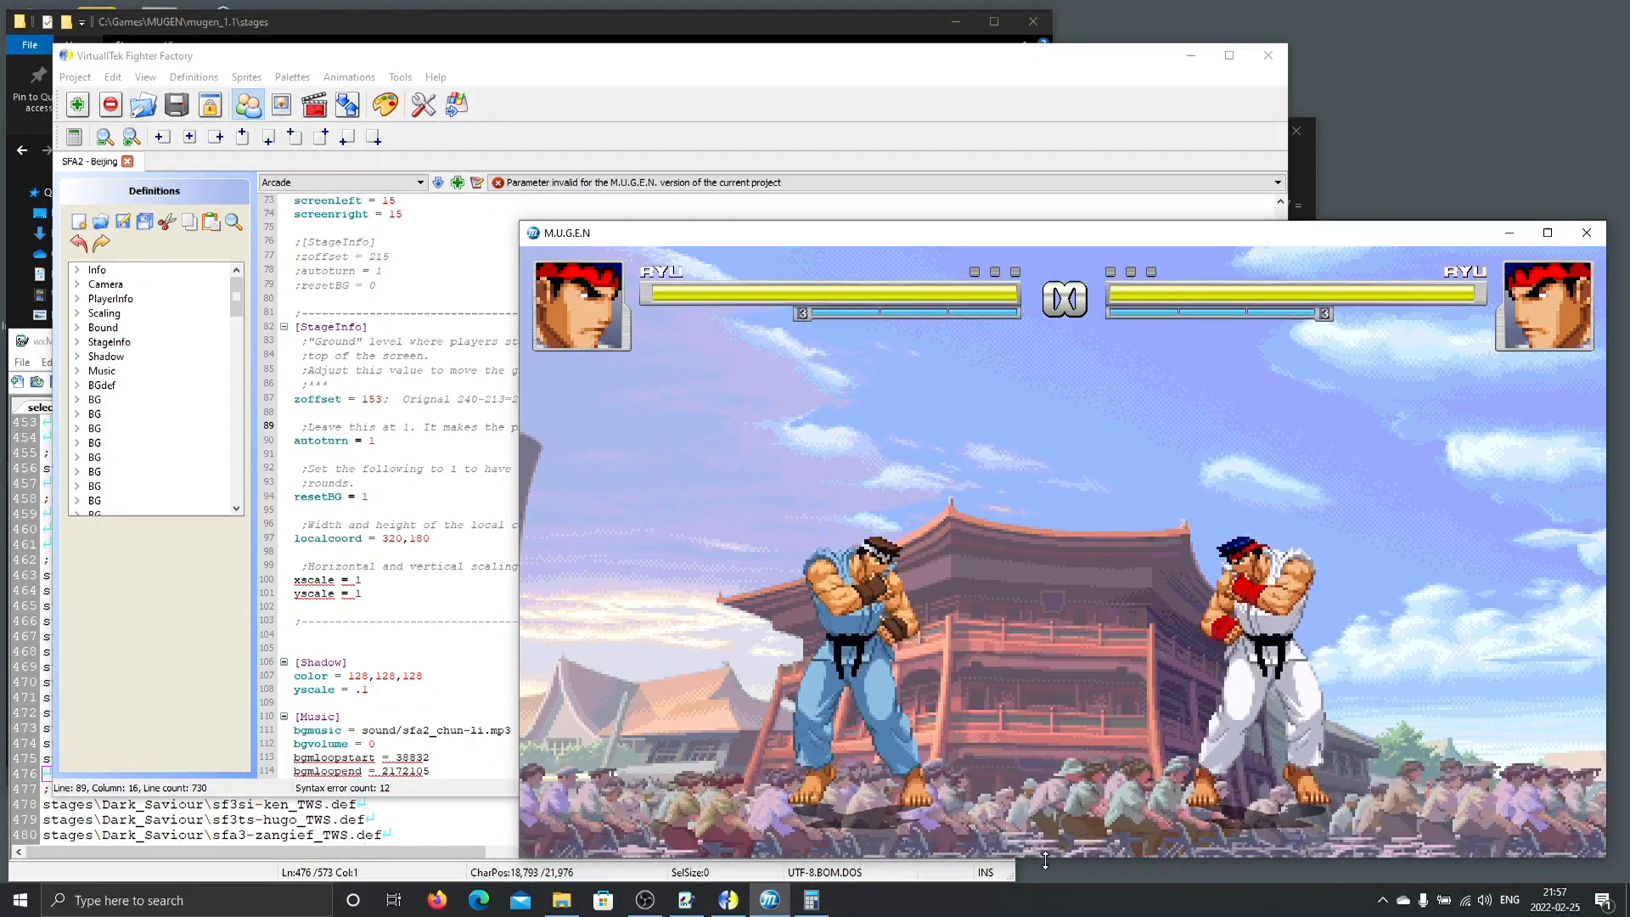
click(451, 387)
click(634, 402)
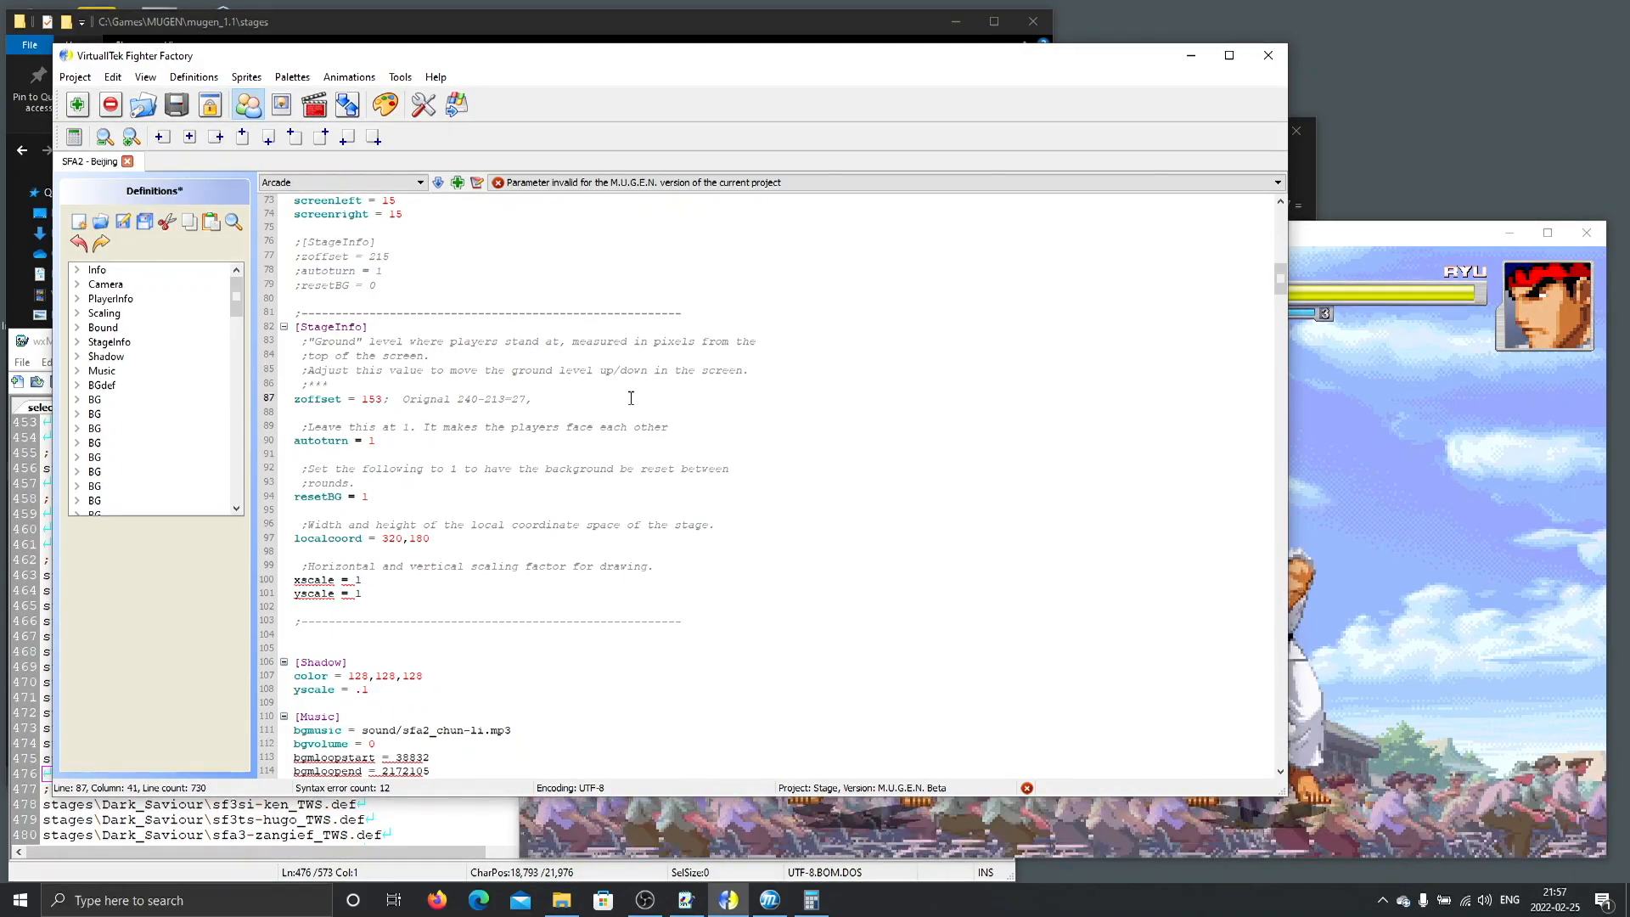
click(1387, 610)
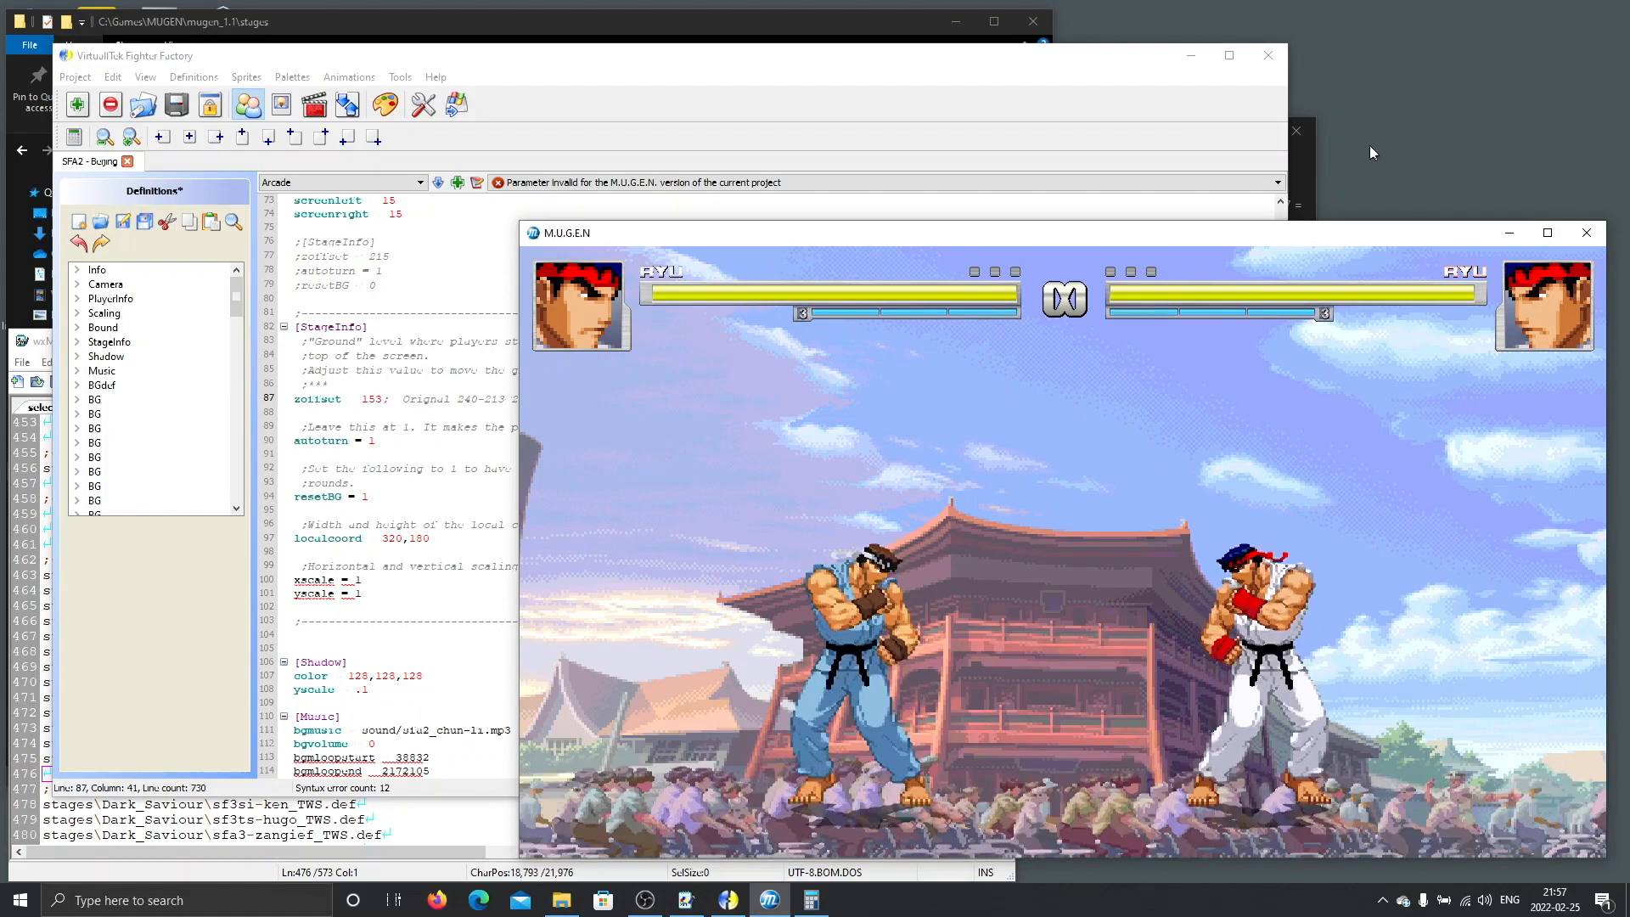
Subtract 153 from 213 in Calculator to get the zoffset difference, and check it against the running match.
click(1311, 175)
key(Escape)
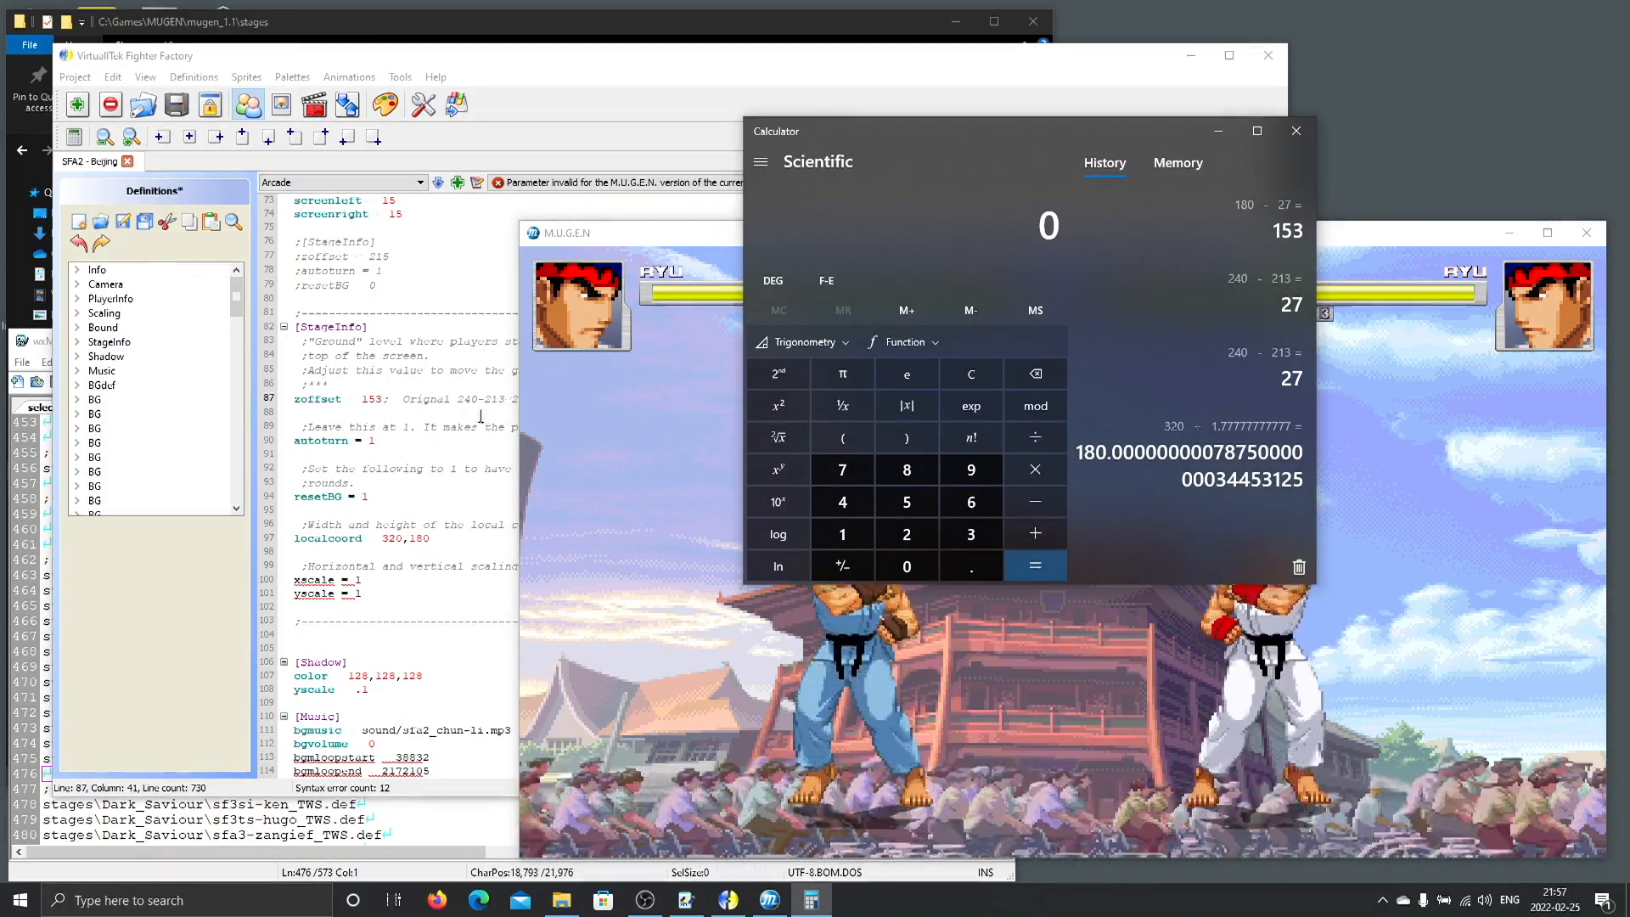
text(213 - 1)
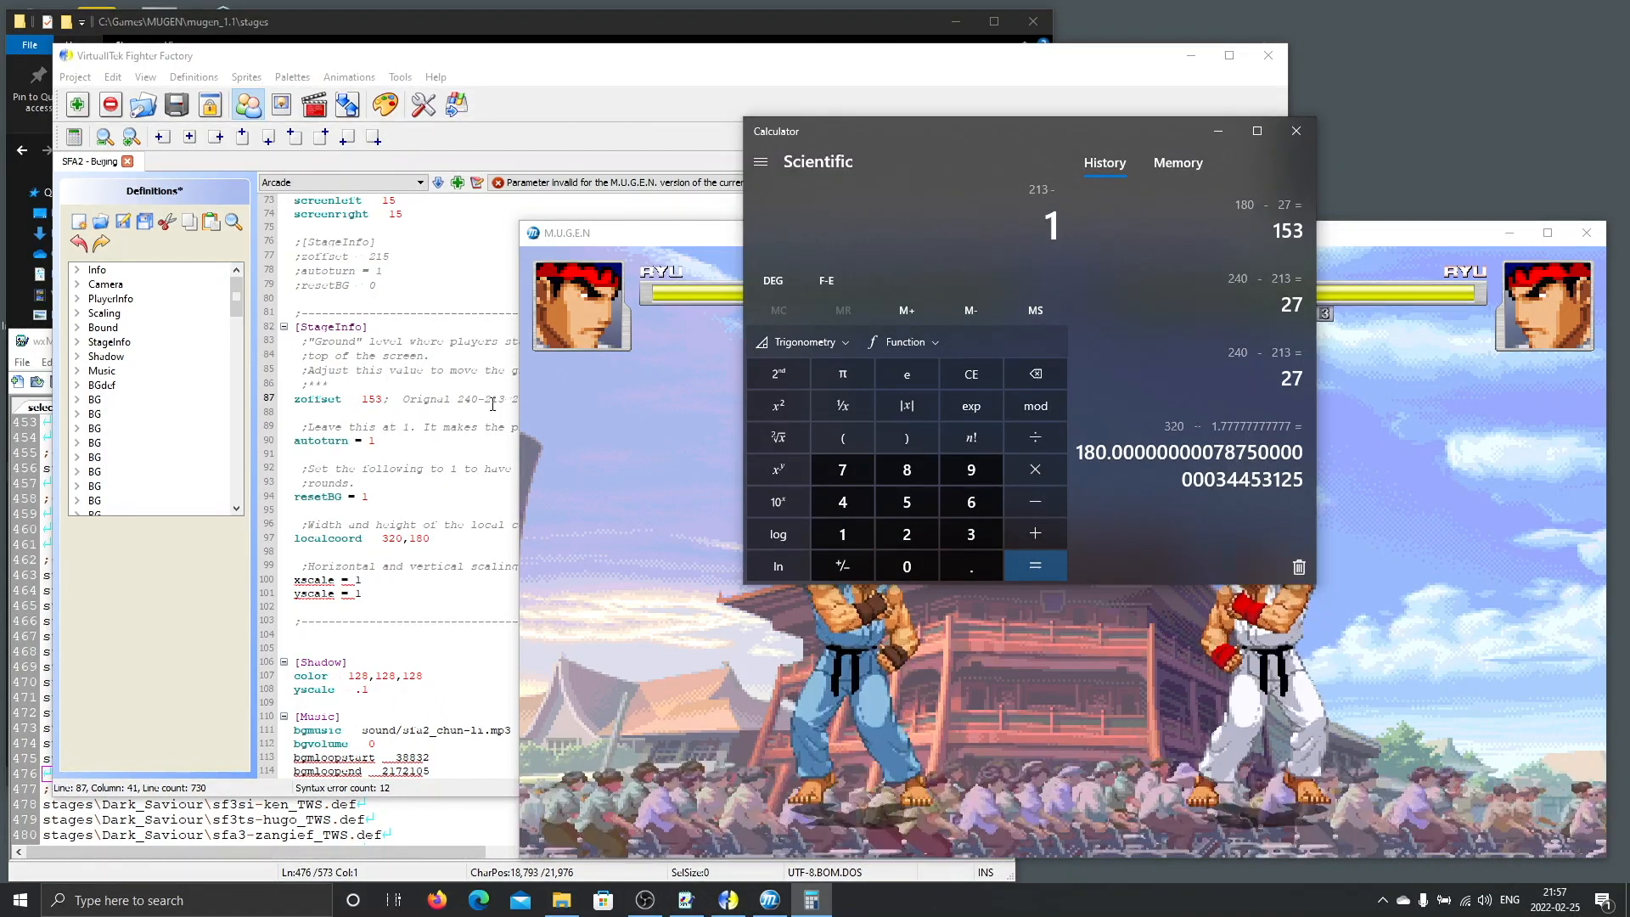
text(53)
key(Return)
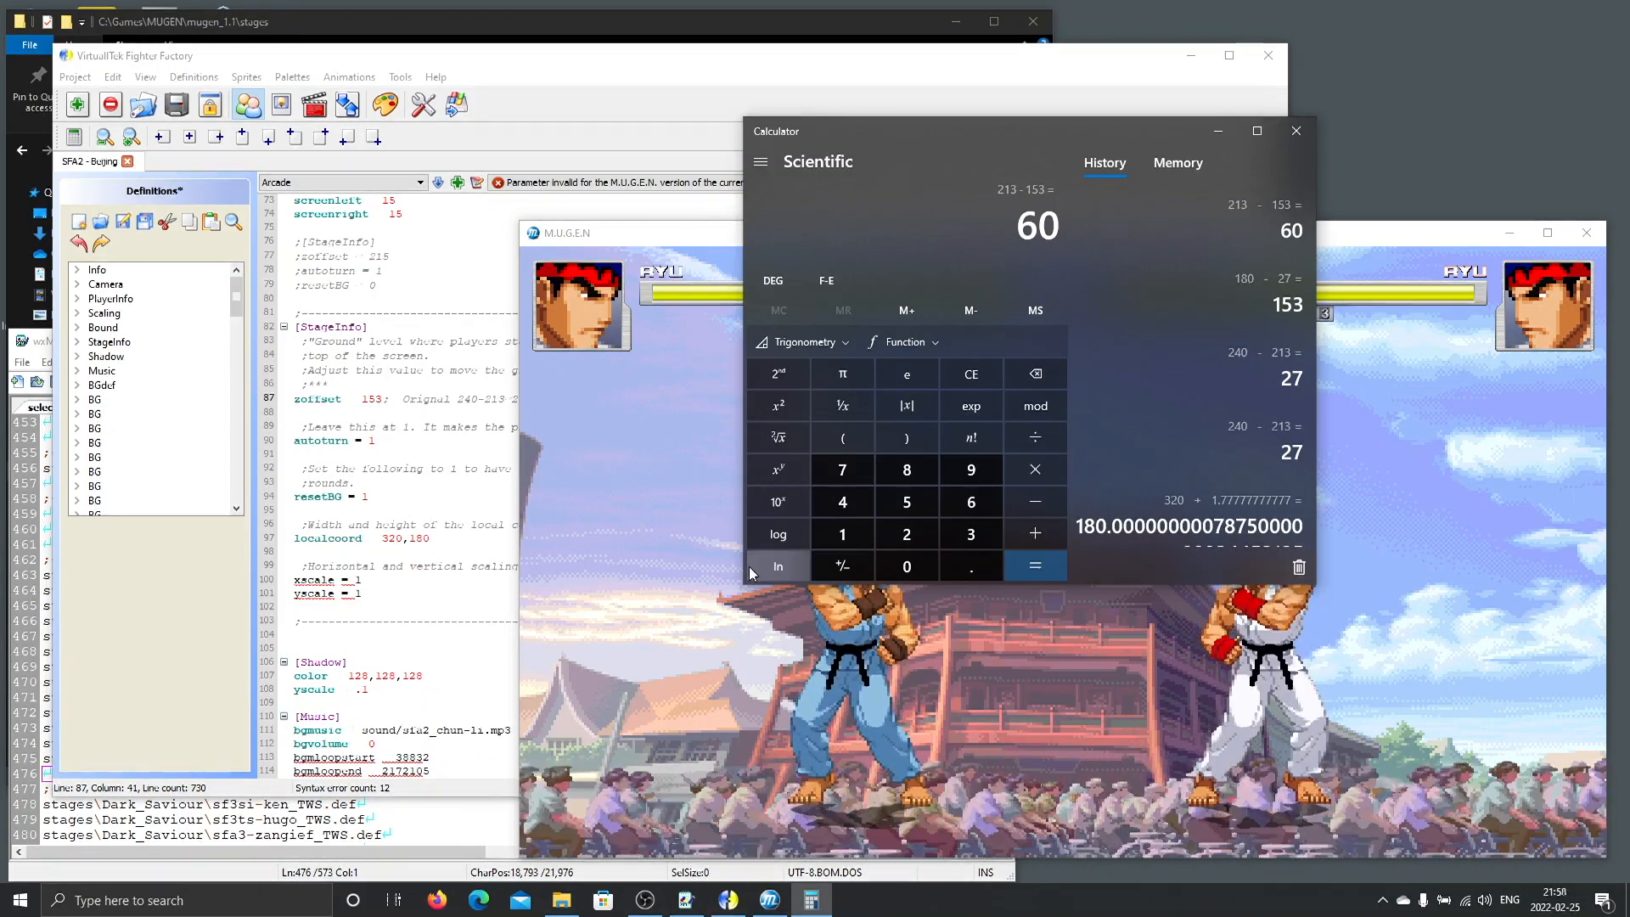
click(402, 421)
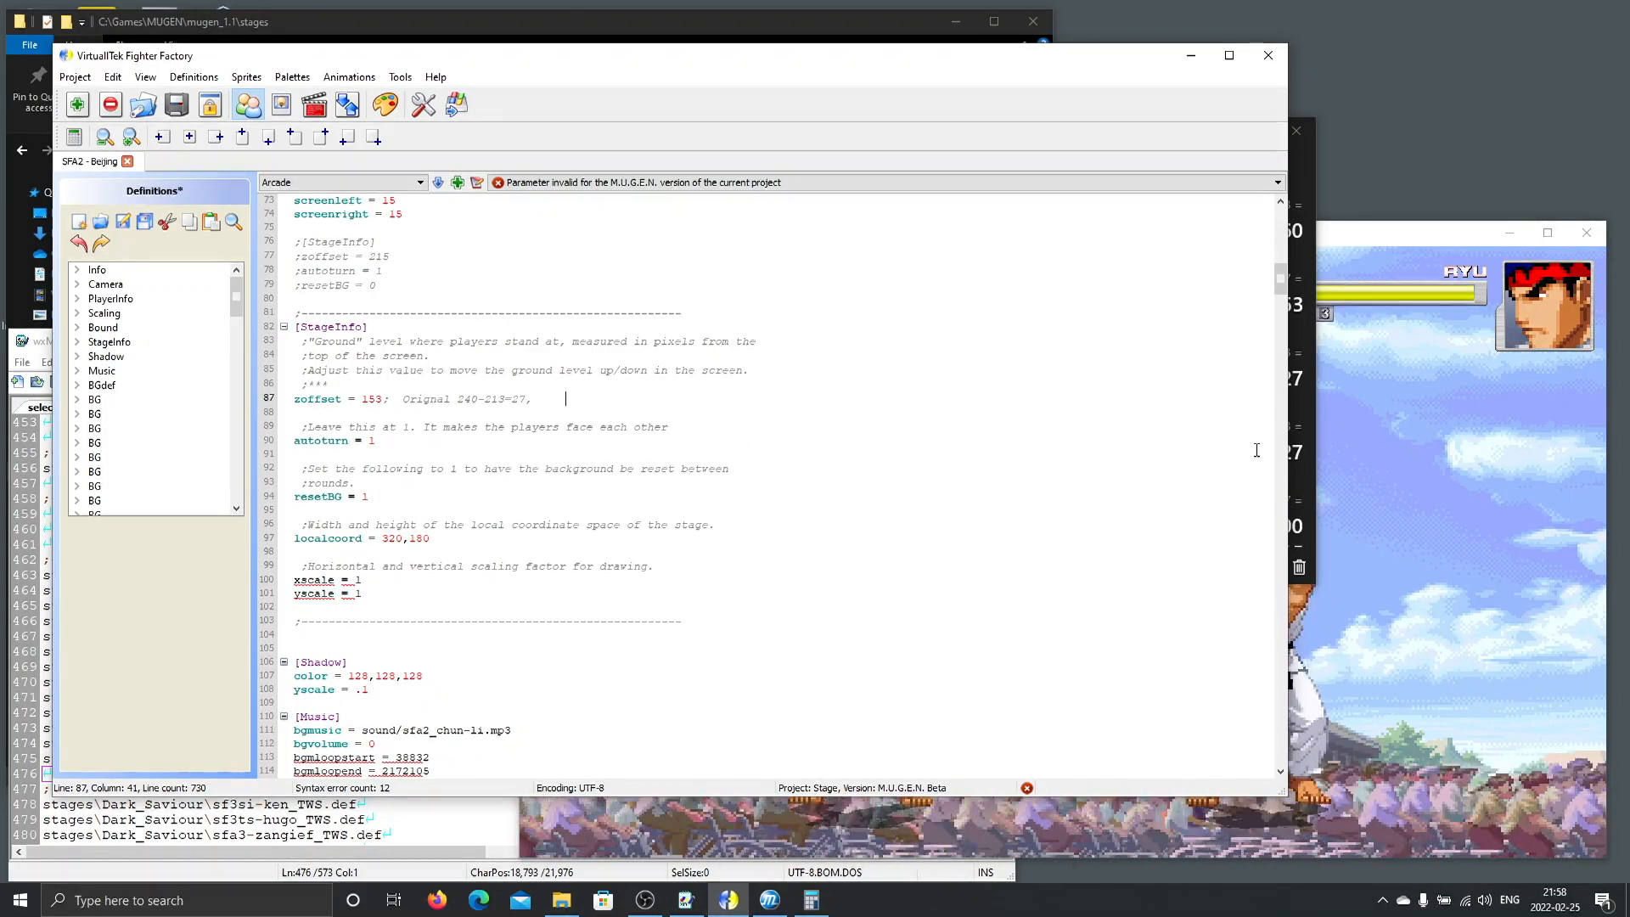
click(1378, 478)
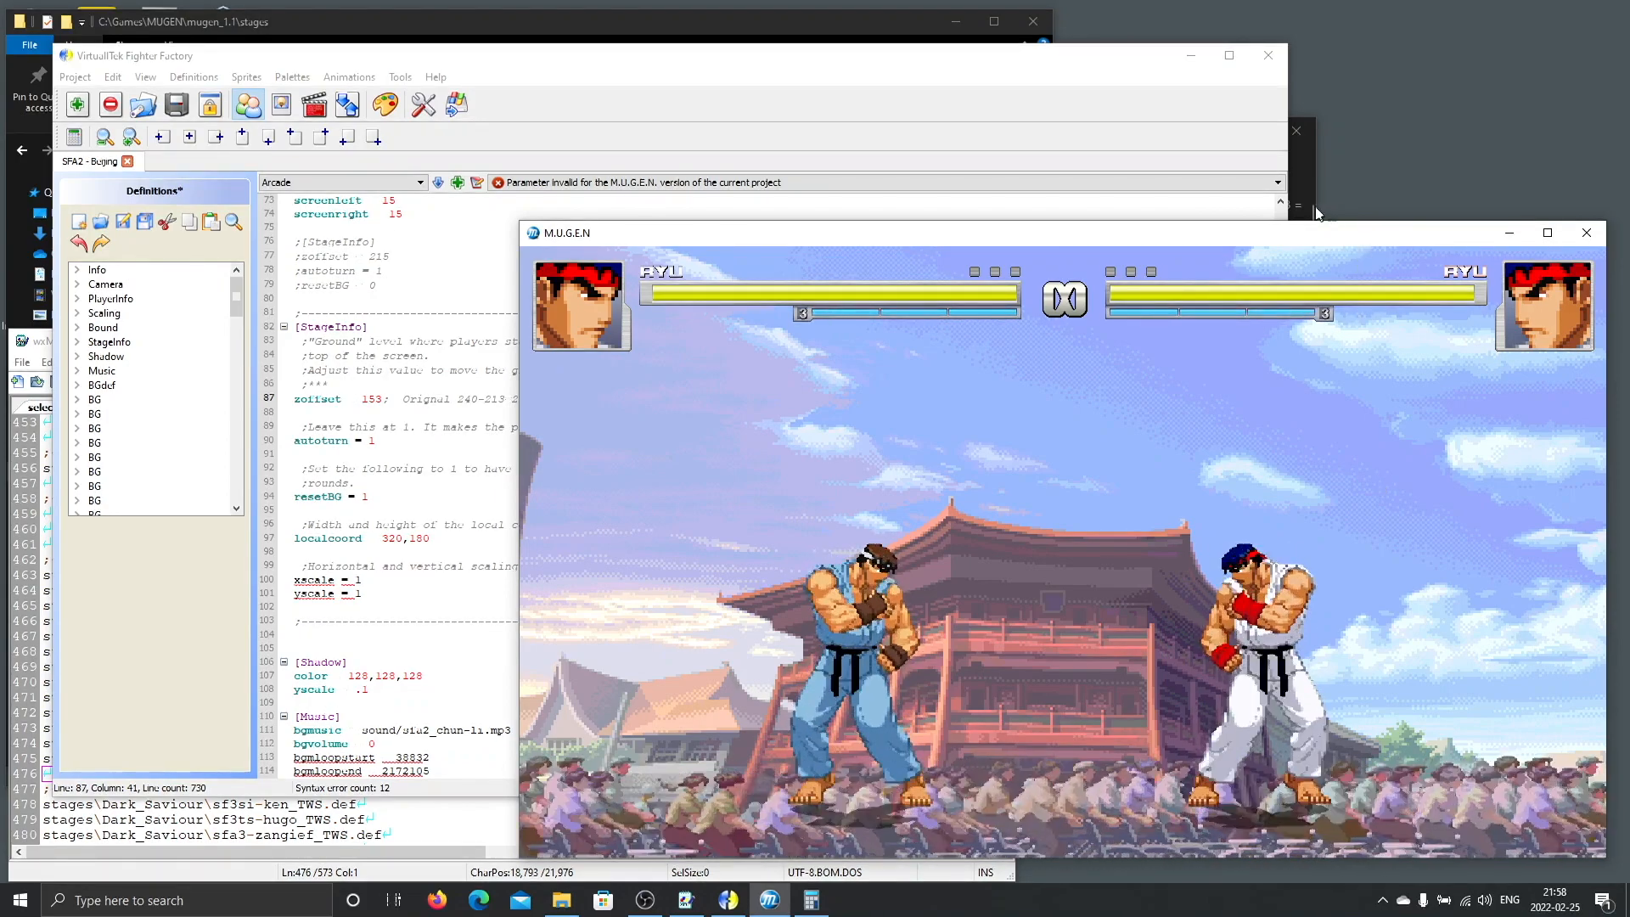
Locate the [BG 0] section in the stage definition and highlight its spriteno, start and delta lines.
click(434, 567)
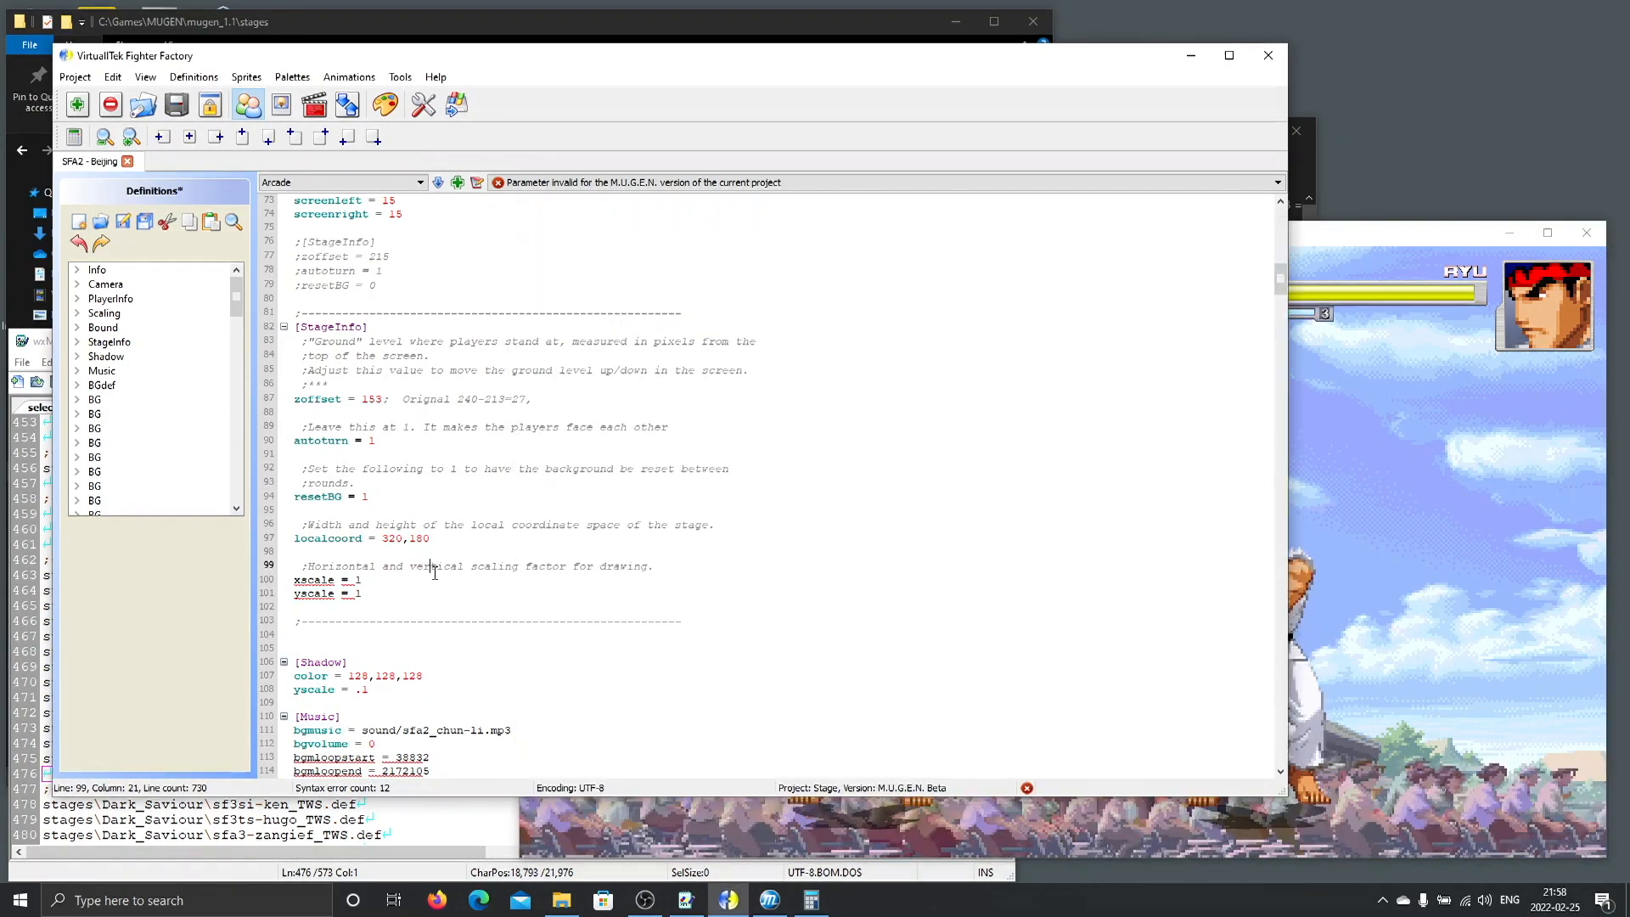
scroll(434, 571, down, 6)
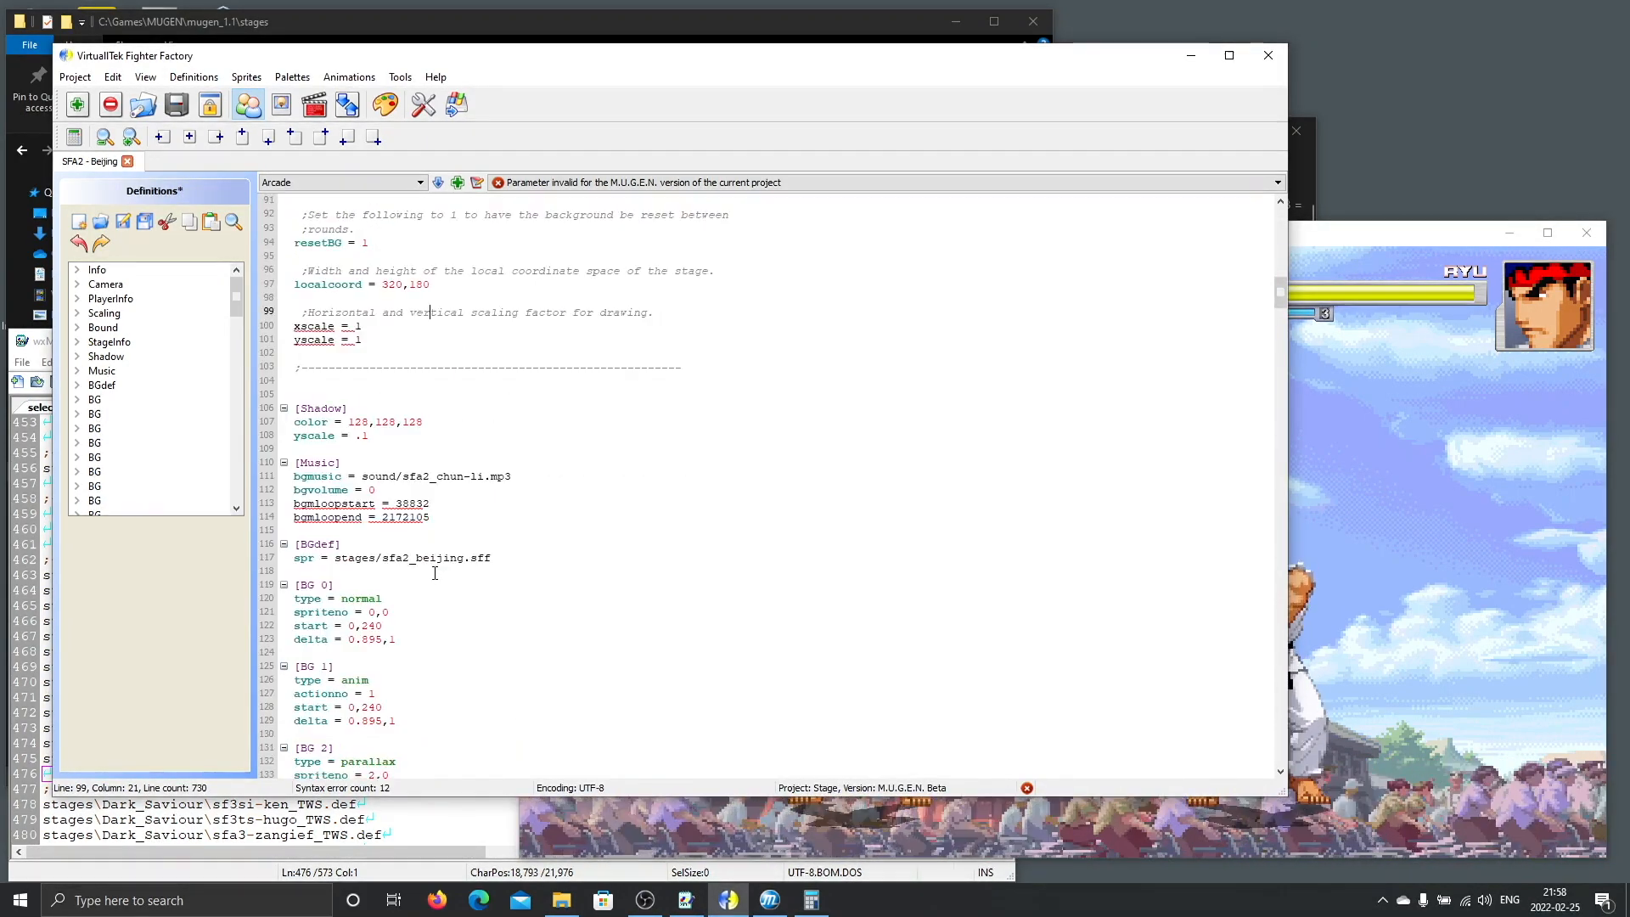
scroll(435, 573, down, 6)
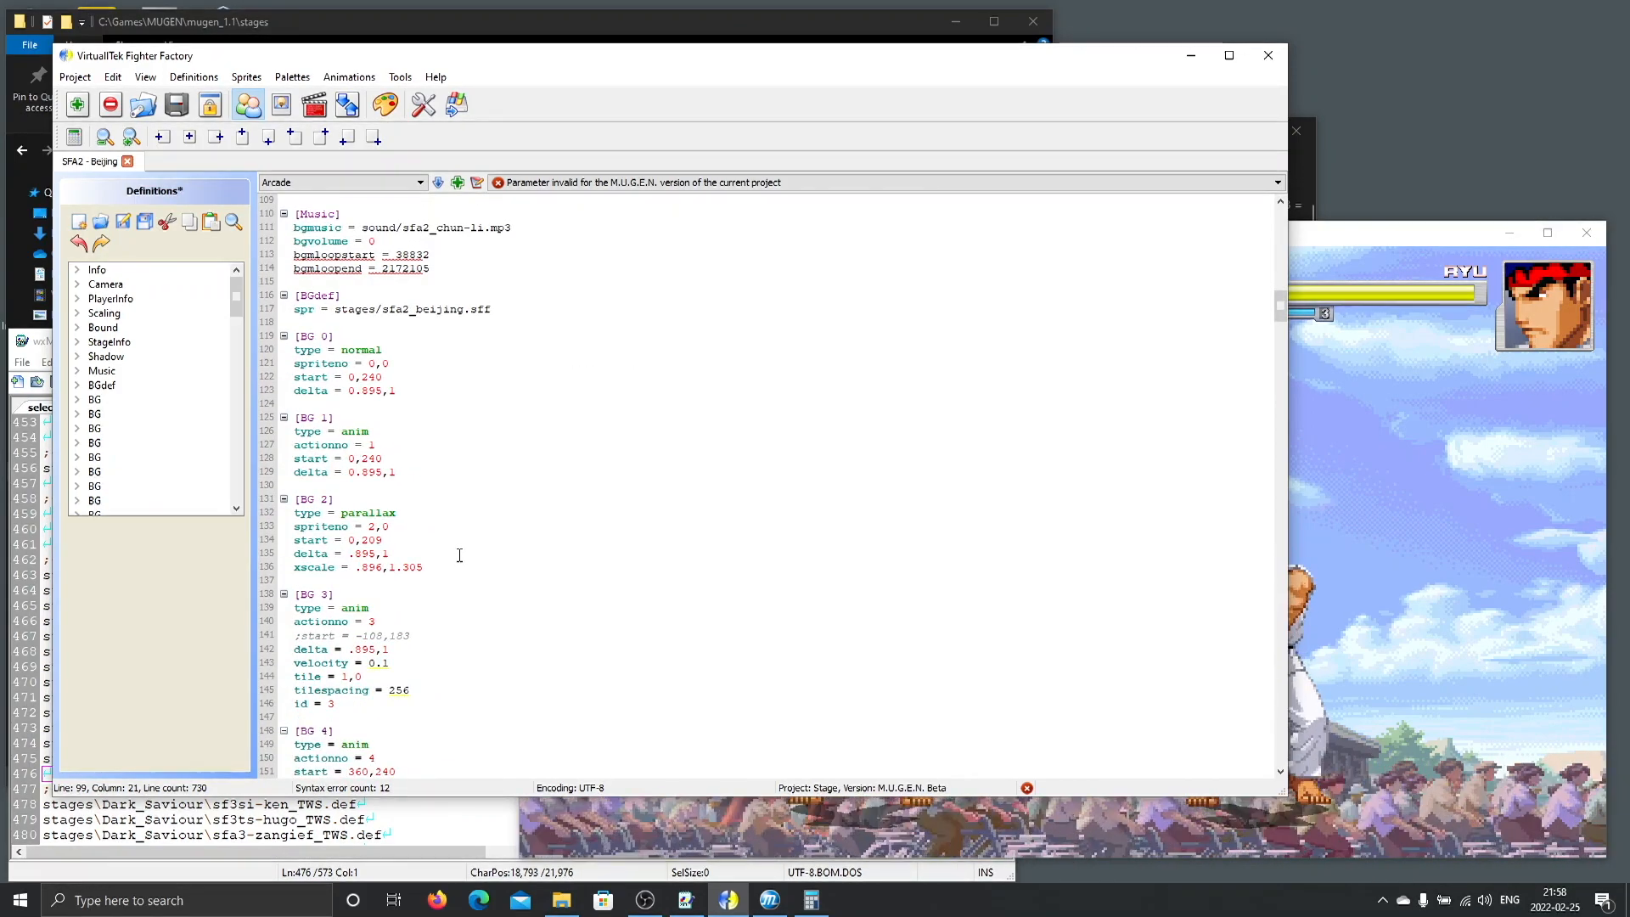
click(397, 390)
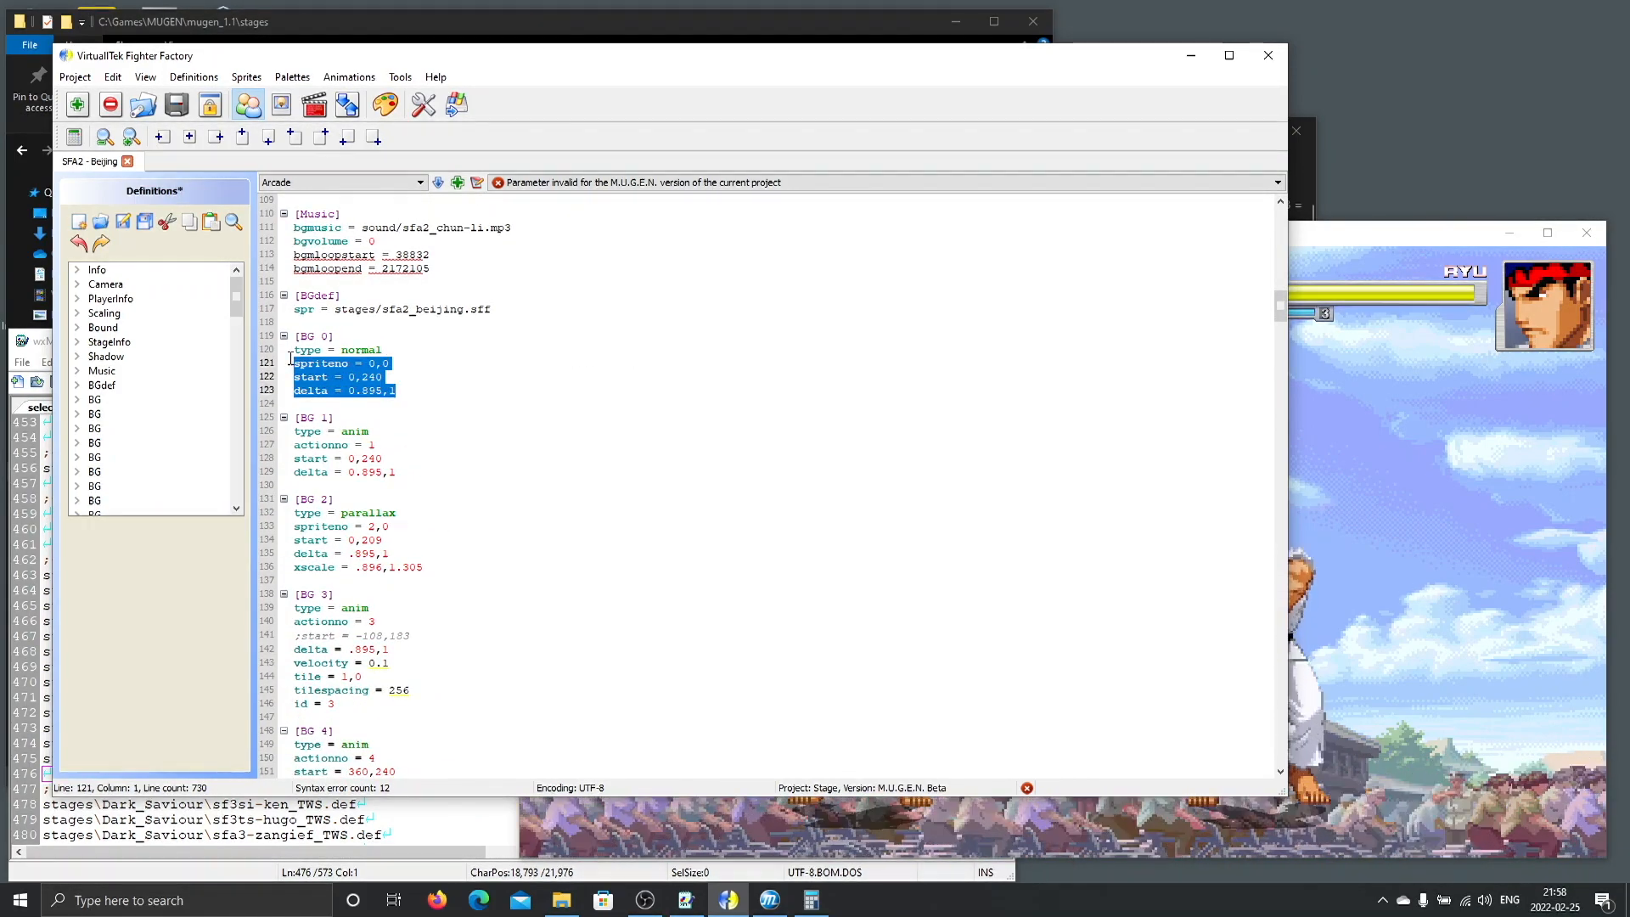
Open the stage's sprites and fit the whole 0,0 background sprite in view to examine it.
click(273, 110)
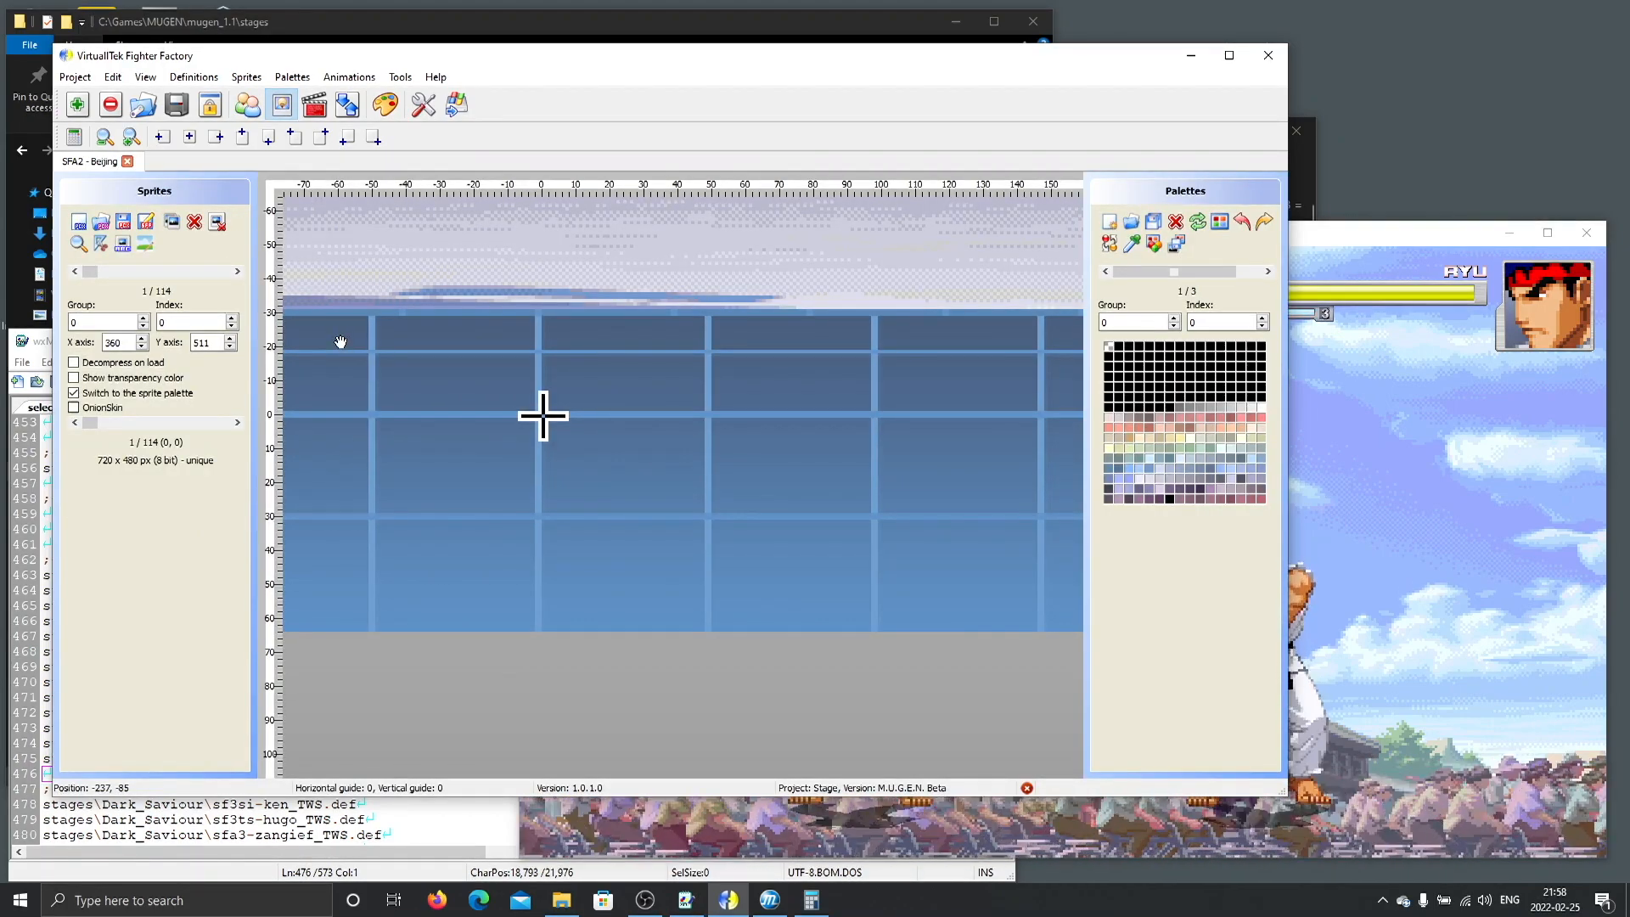
click(104, 139)
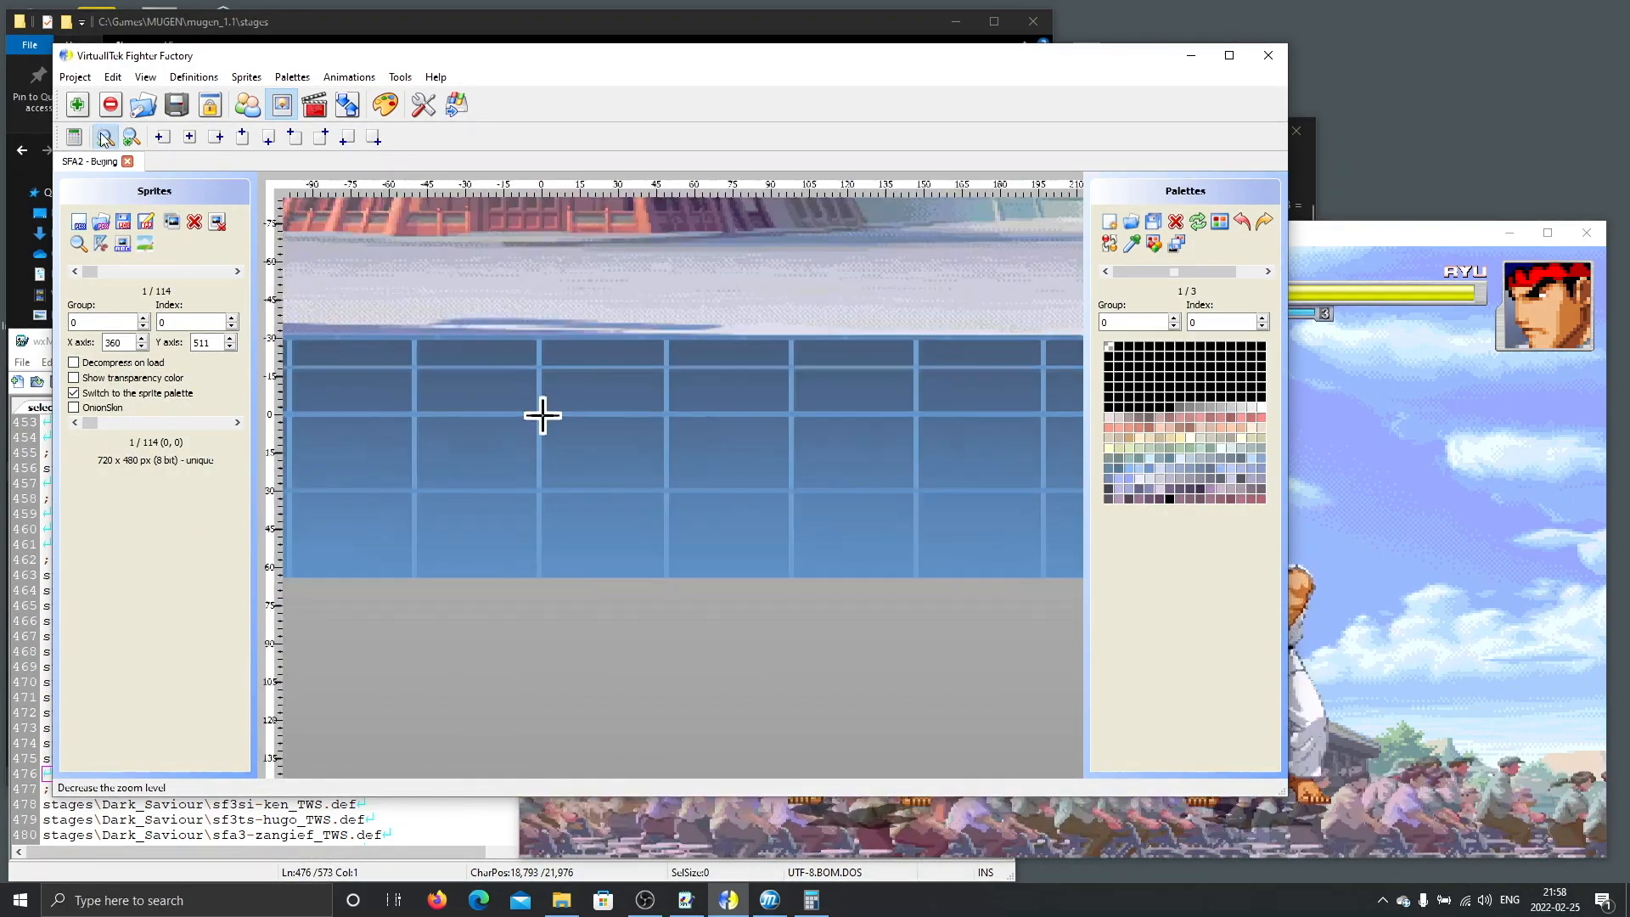
click(104, 138)
click(103, 138)
click(129, 140)
drag(466, 511, 587, 740)
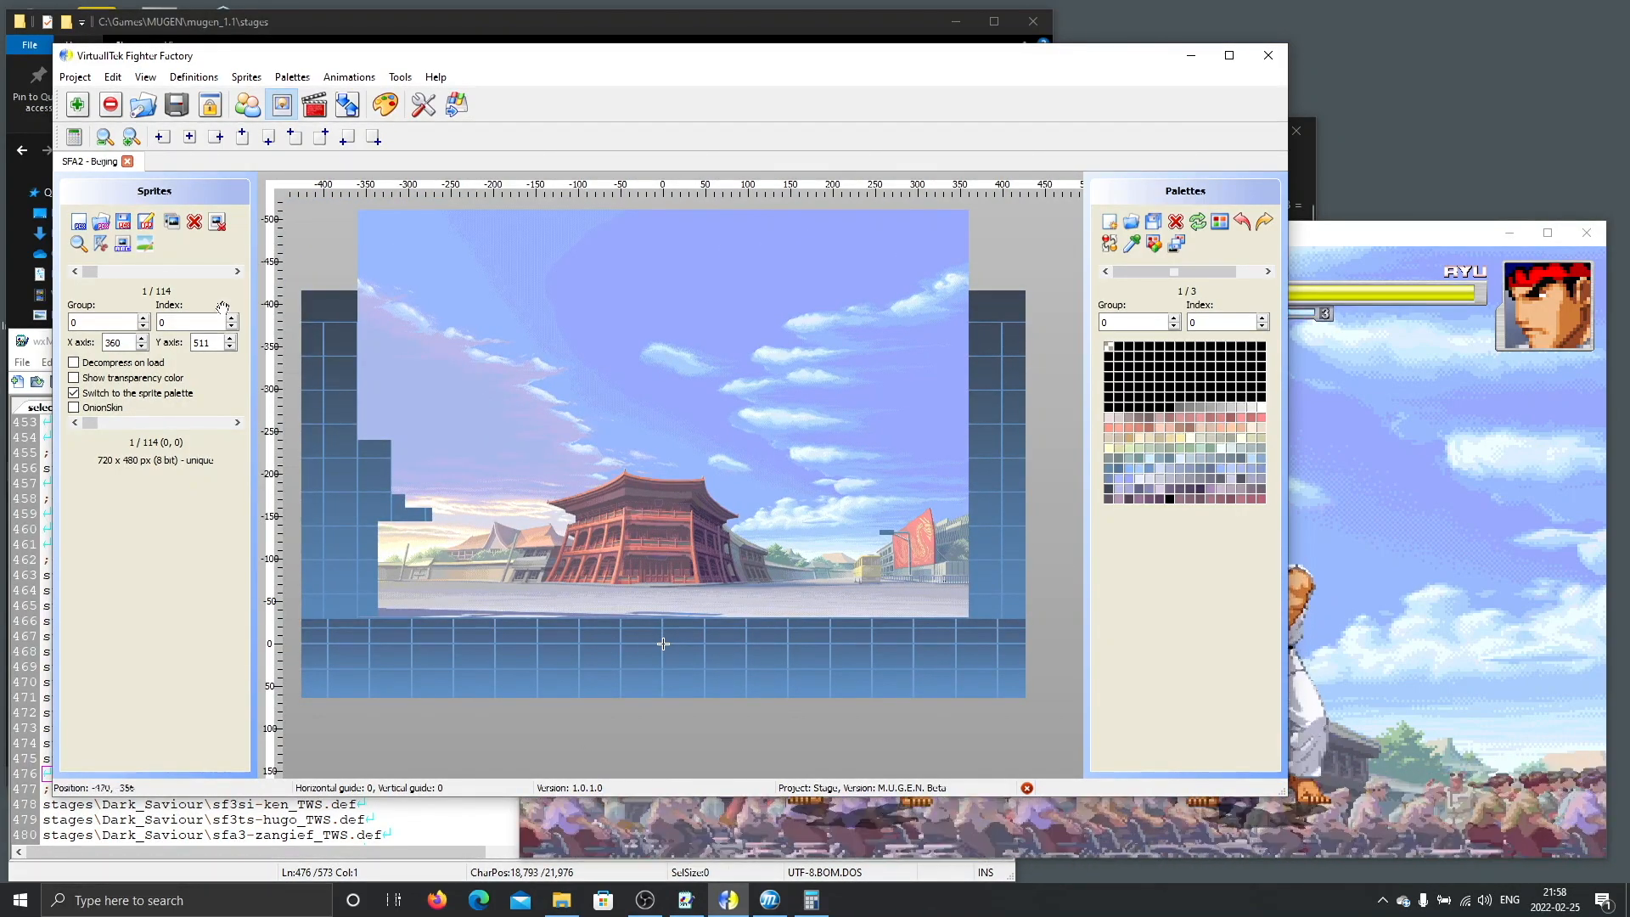
Browse through the stage's sprites from 0,0 onward to examine the individual background elements and cyclist sprites.
click(238, 271)
click(238, 272)
click(237, 271)
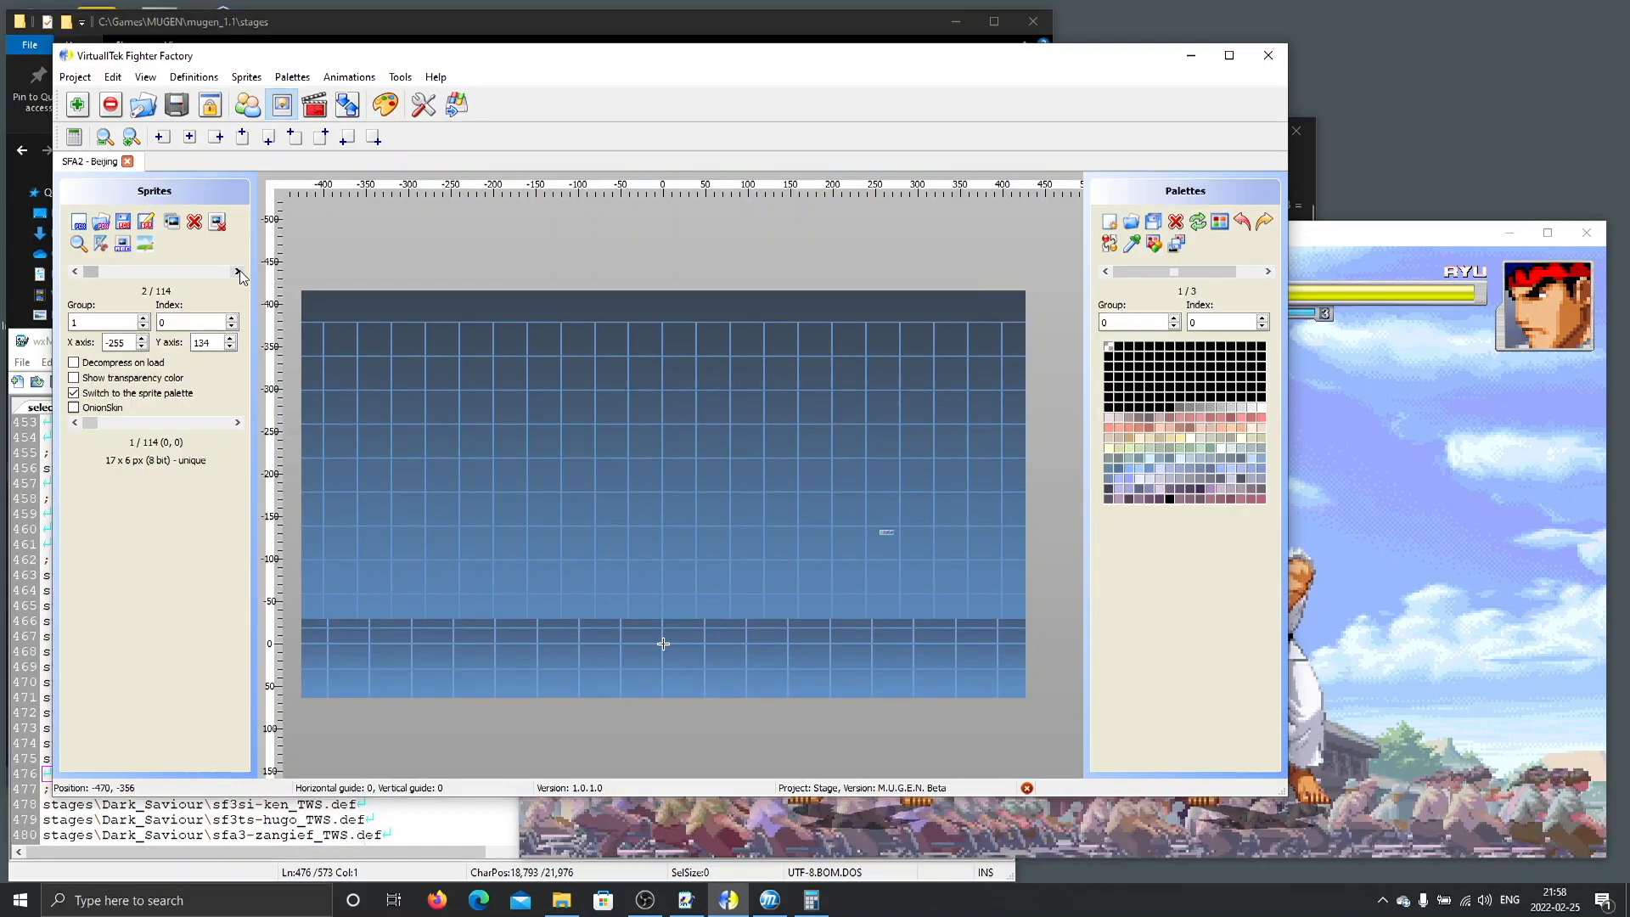
click(238, 271)
click(238, 272)
click(238, 271)
click(238, 272)
click(239, 270)
click(238, 271)
click(238, 270)
click(239, 271)
click(239, 271)
click(239, 271)
click(240, 271)
click(239, 271)
click(239, 271)
click(239, 270)
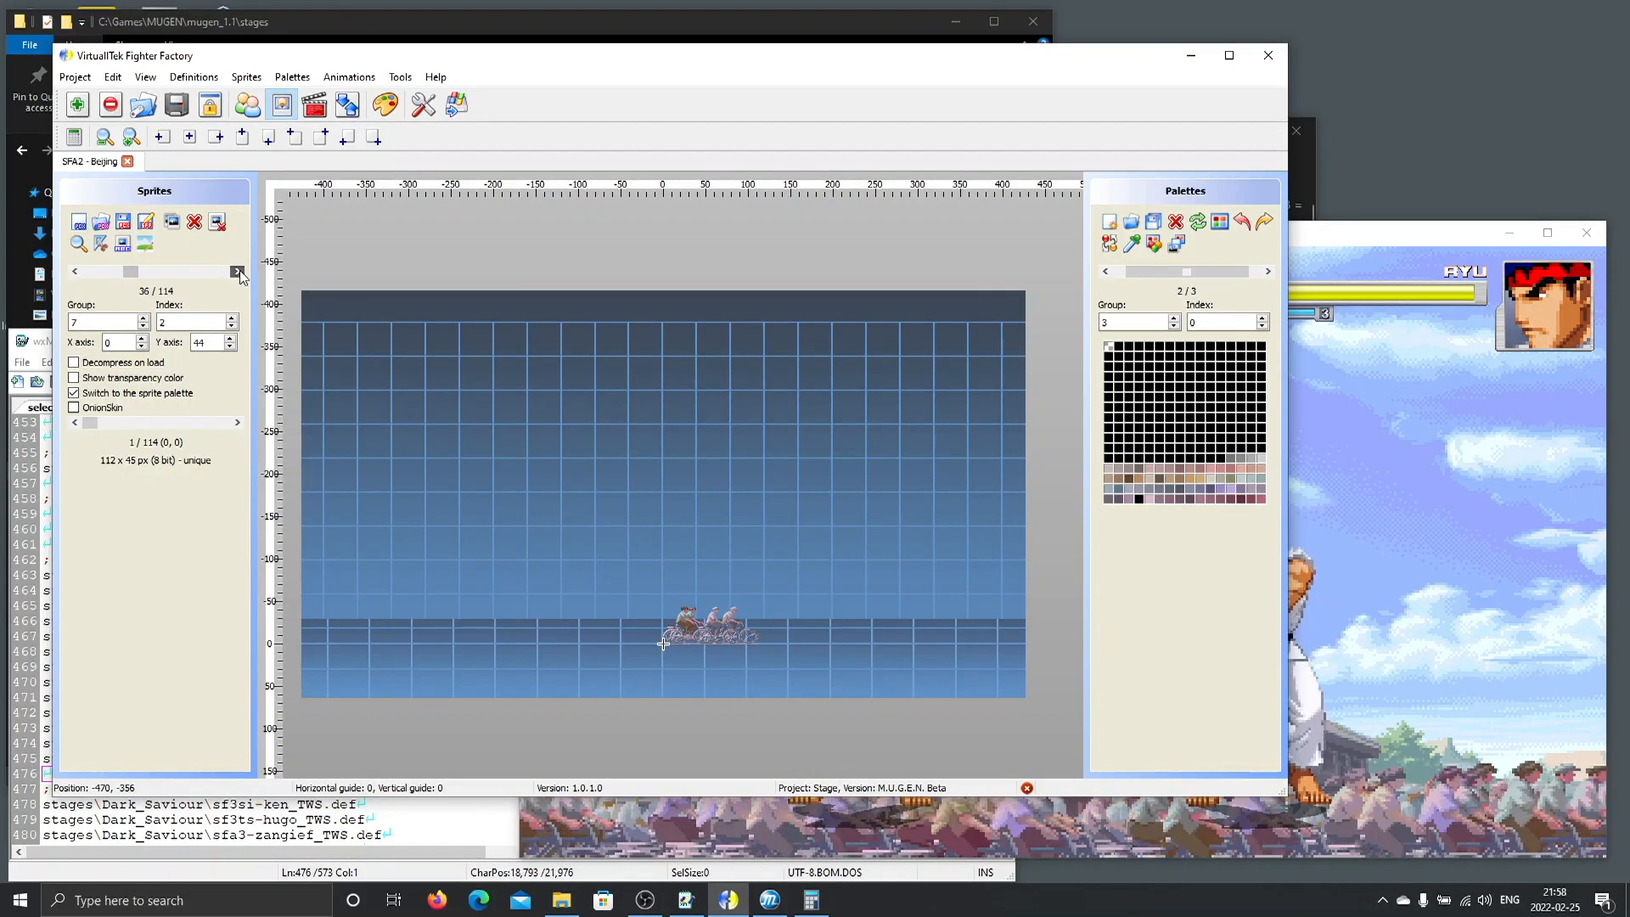
Return to the stage definition and highlight the Y value of the start line in the [BG 0] section.
click(314, 104)
click(248, 103)
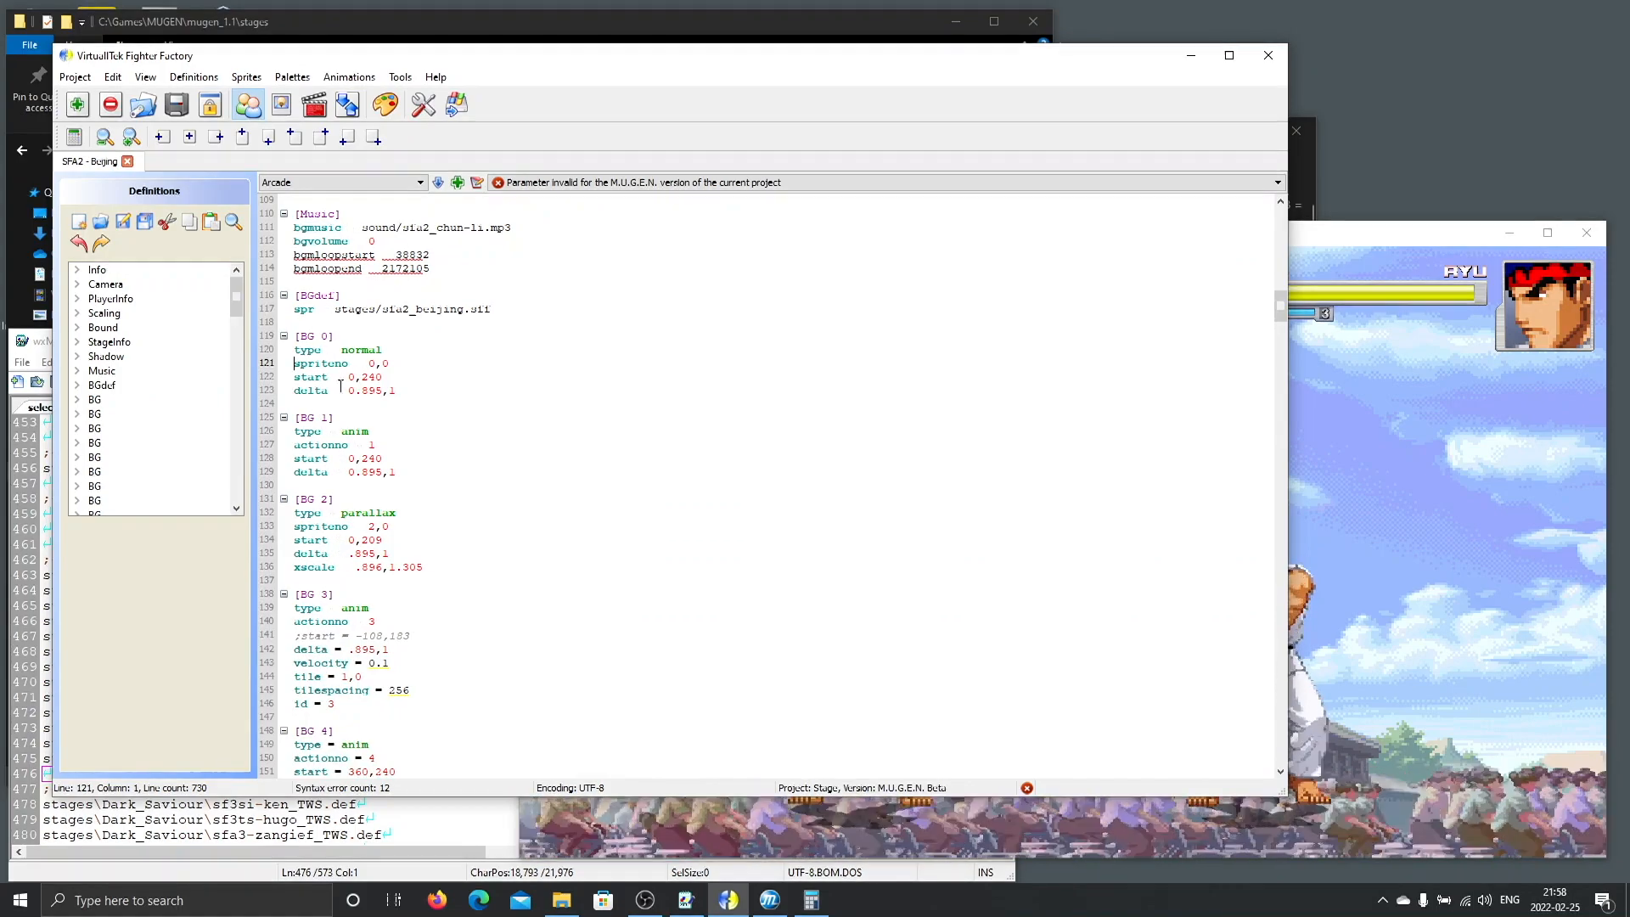
click(382, 378)
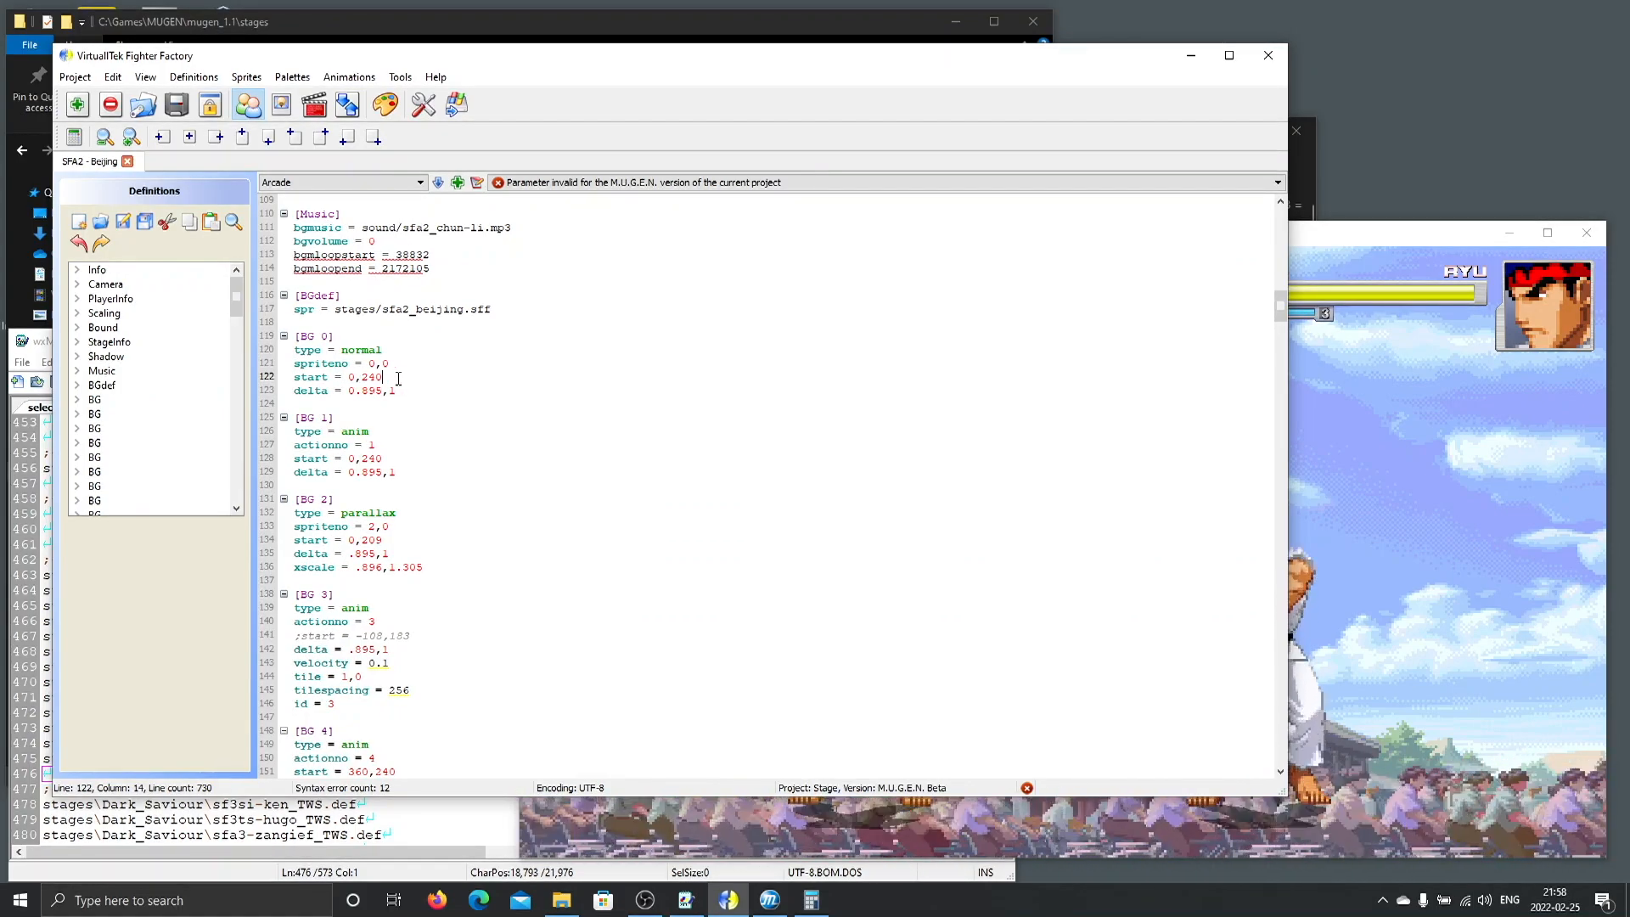
double_click(367, 378)
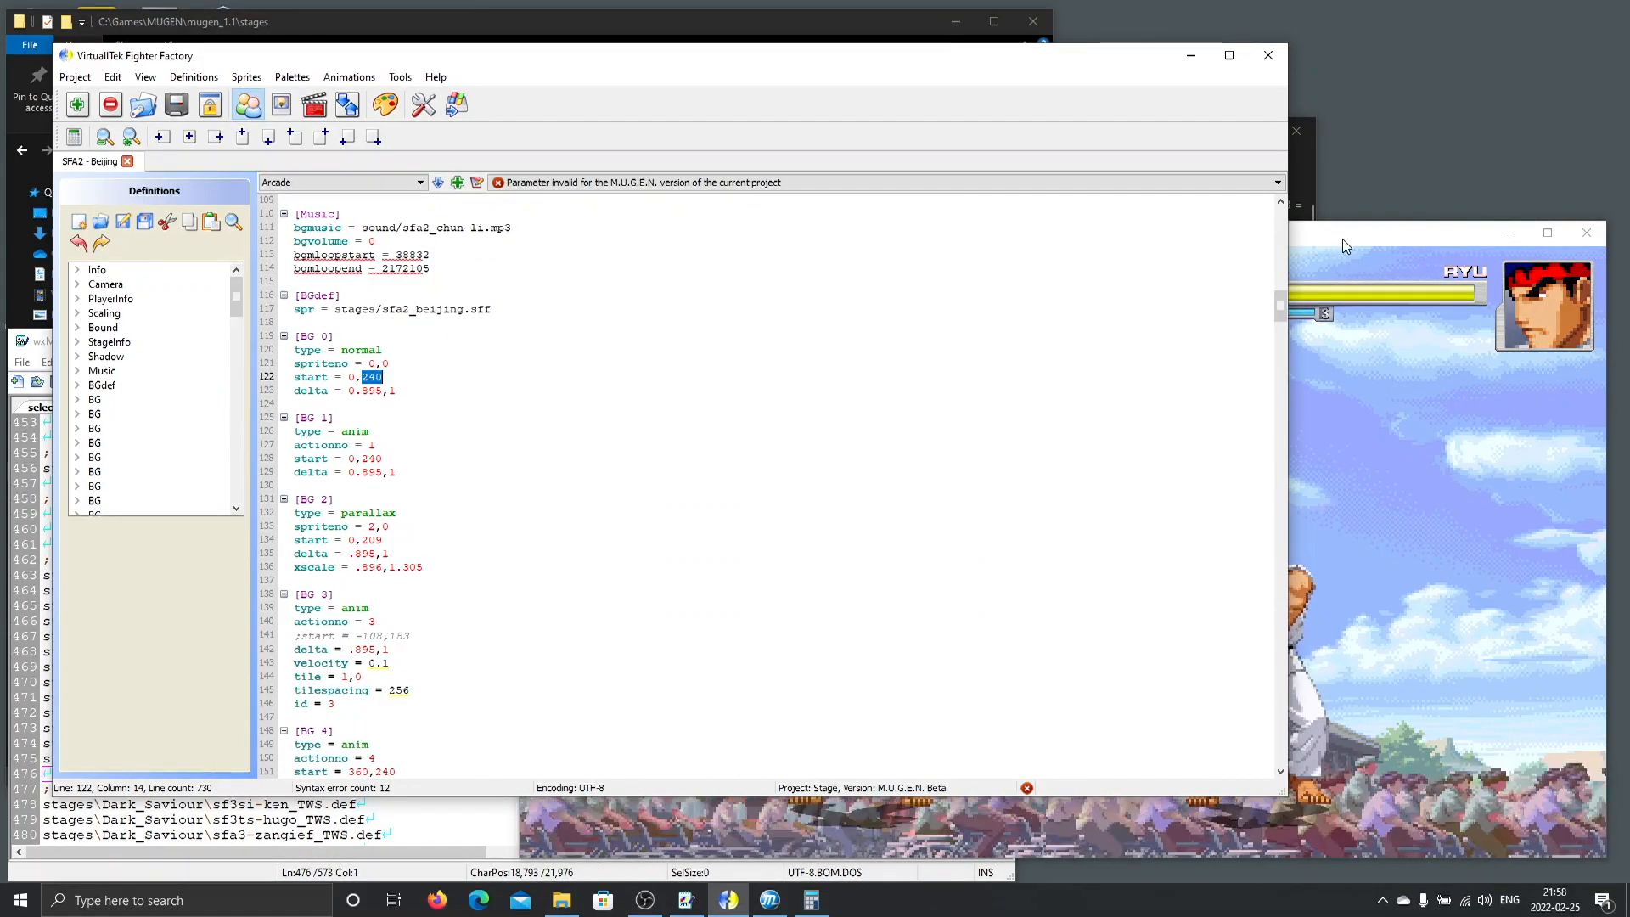
Raise the M.U.G.E.N window on the desktop, and subtract 60 from 240 in Calculator to get the new start Y value.
click(1390, 248)
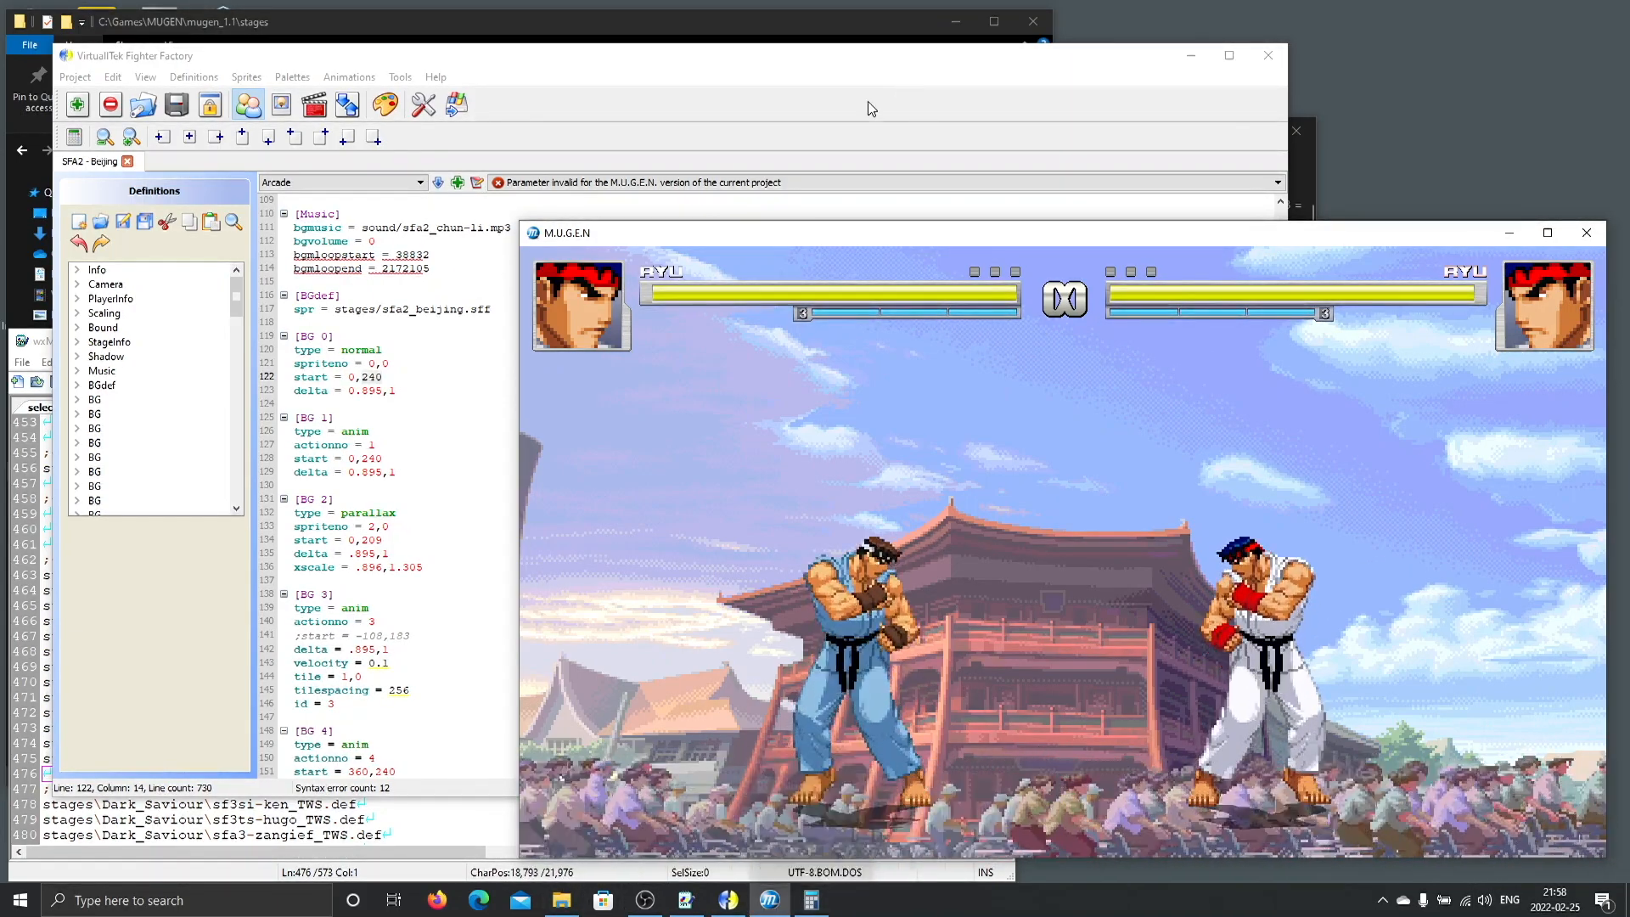
drag(811, 242, 813, 103)
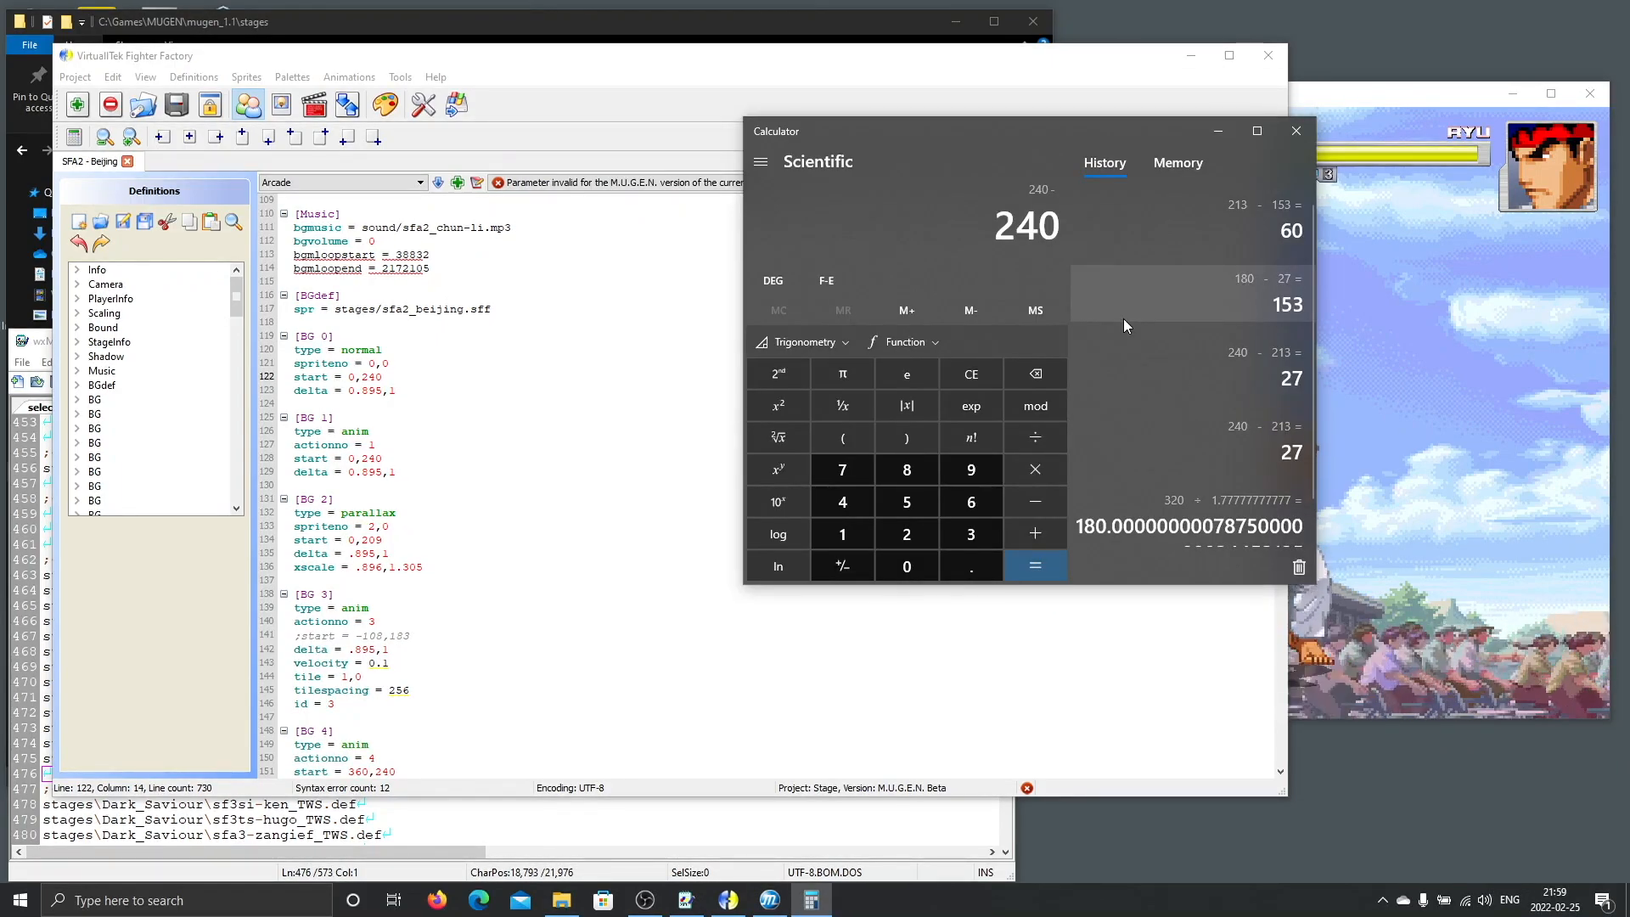
text(60)
key(Return)
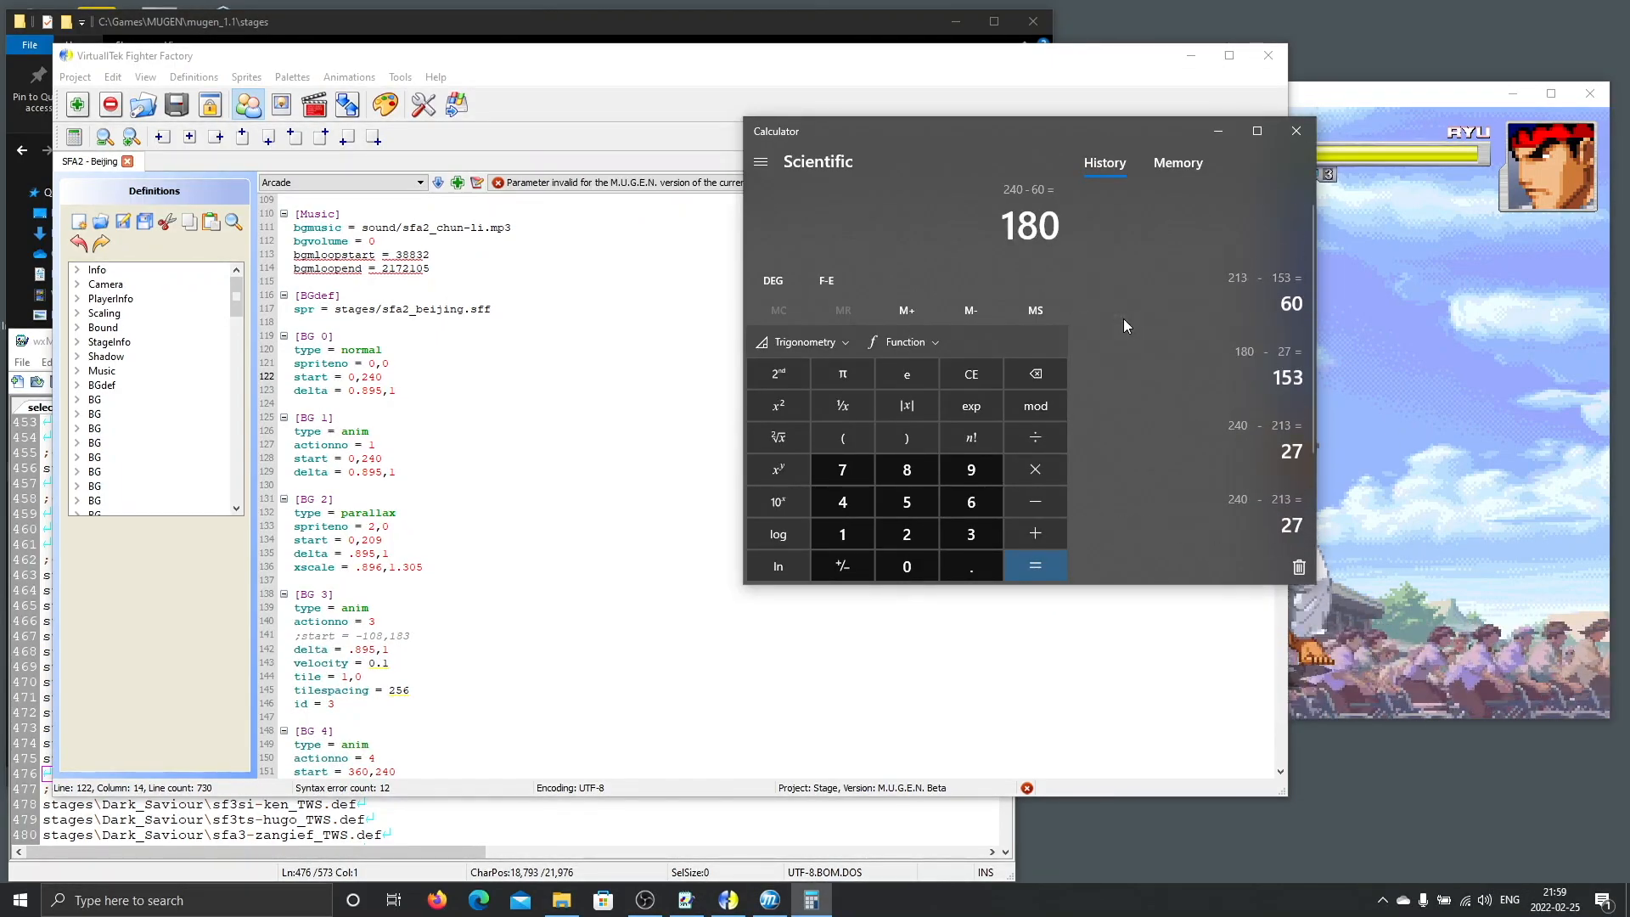
Review the start lines of the BG sections in the stage definition, from [BG 1] down to [BG 12].
click(378, 457)
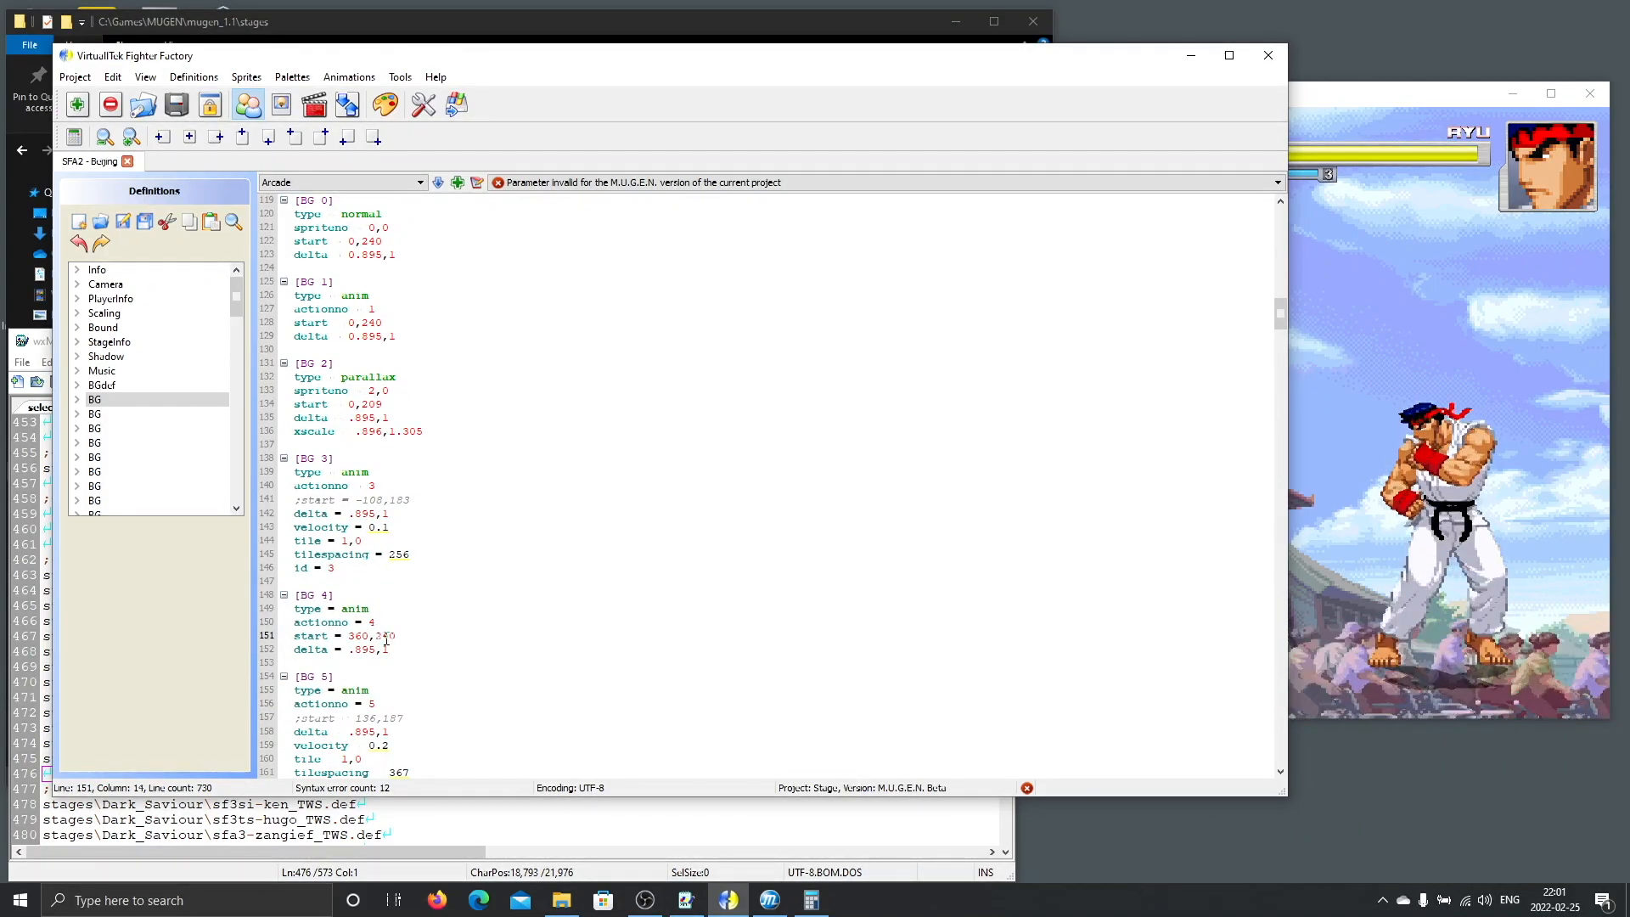
scroll(396, 639, down, 4)
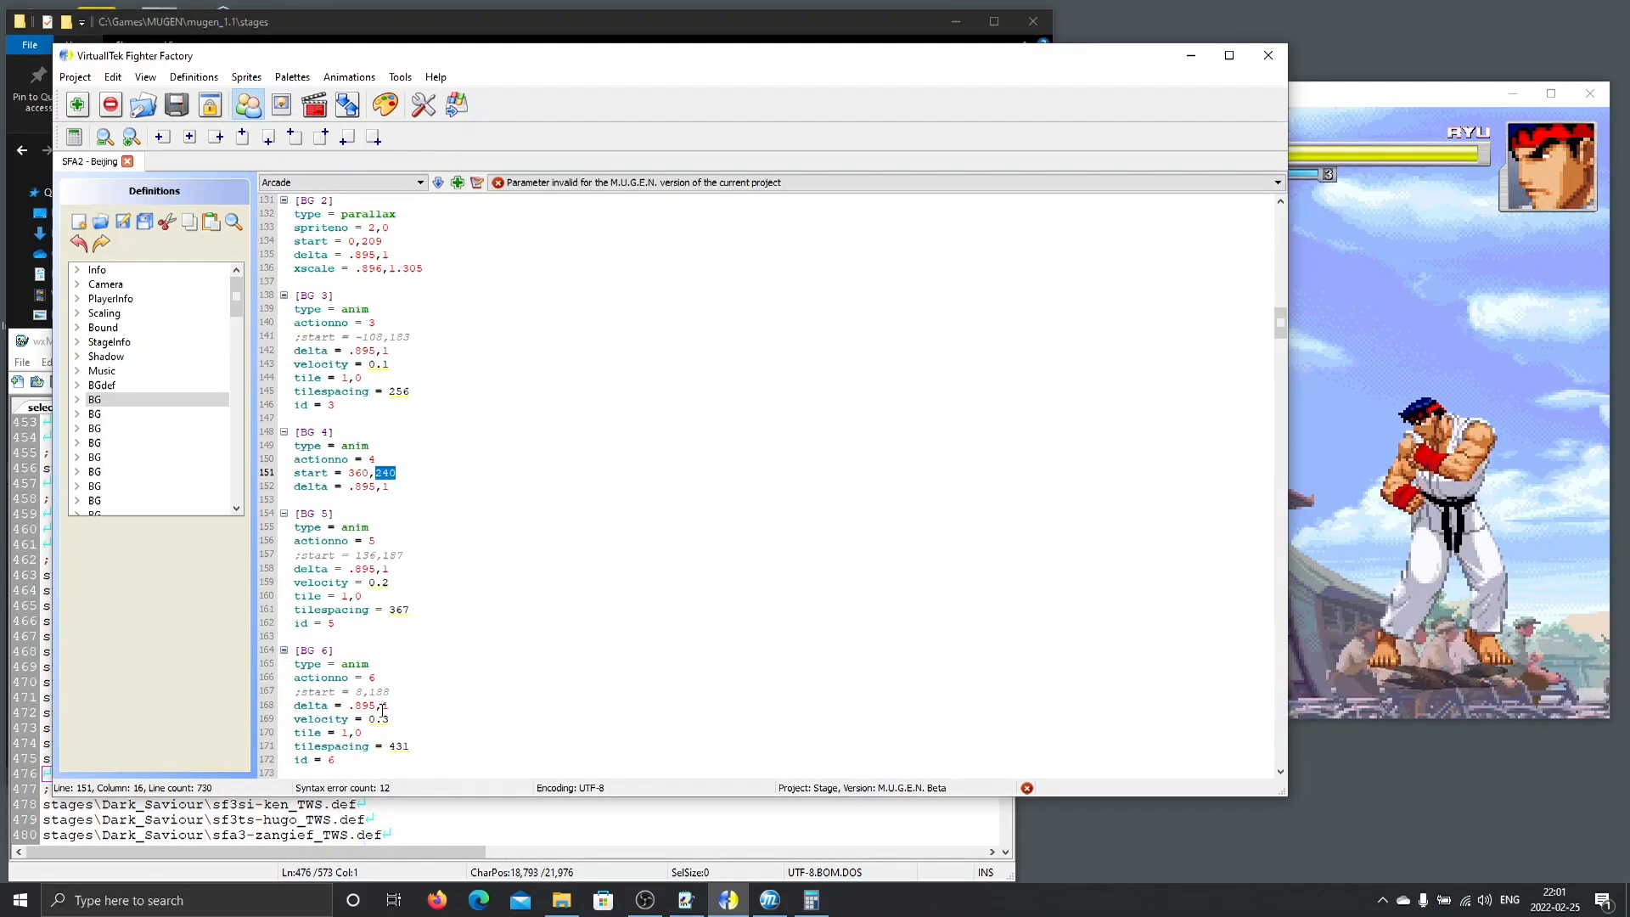
scroll(382, 710, down, 4)
scroll(382, 710, down, 1)
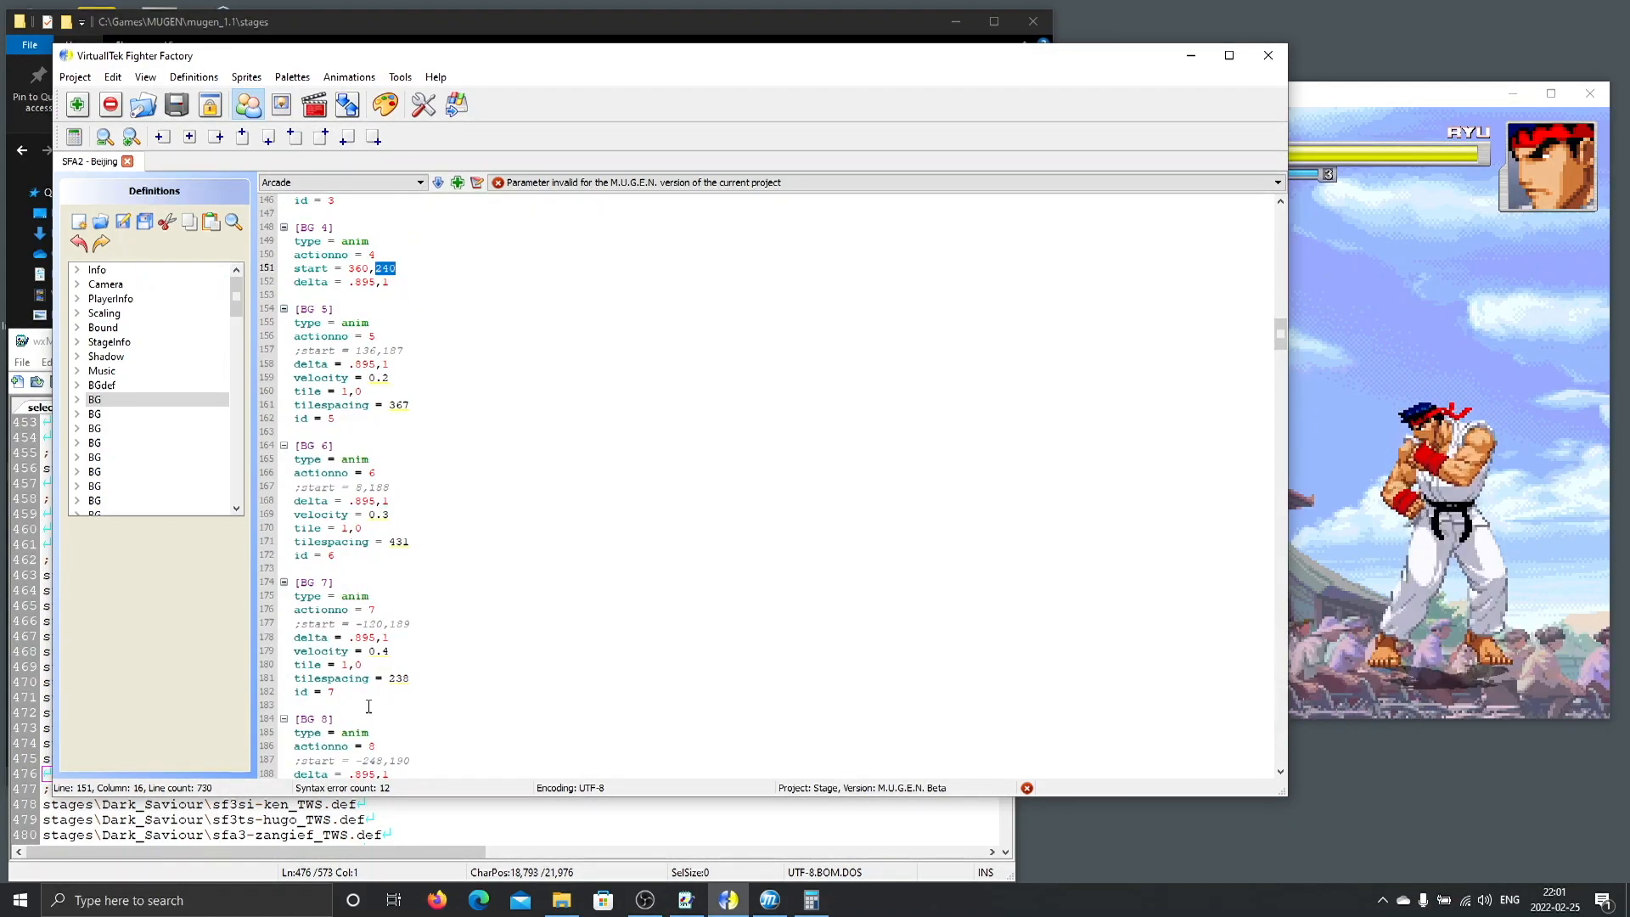
scroll(368, 706, down, 14)
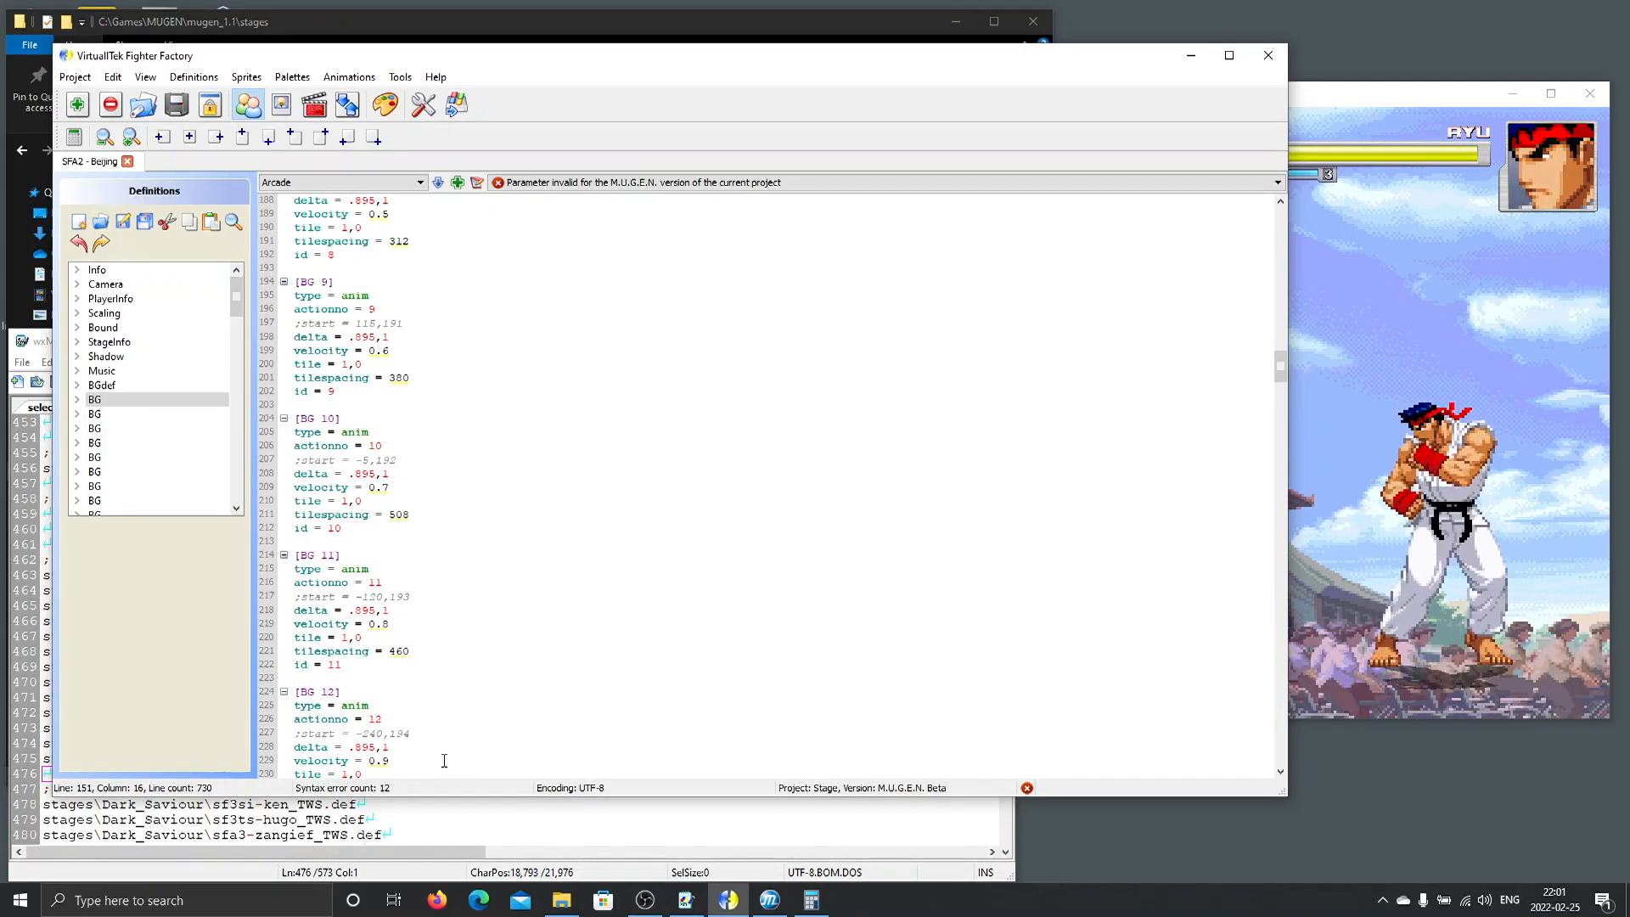
Switch to File Explorer, open the MGStage_Shift folder, and delete Blazblue_Village_Posprandial_16_9.def from it.
click(565, 901)
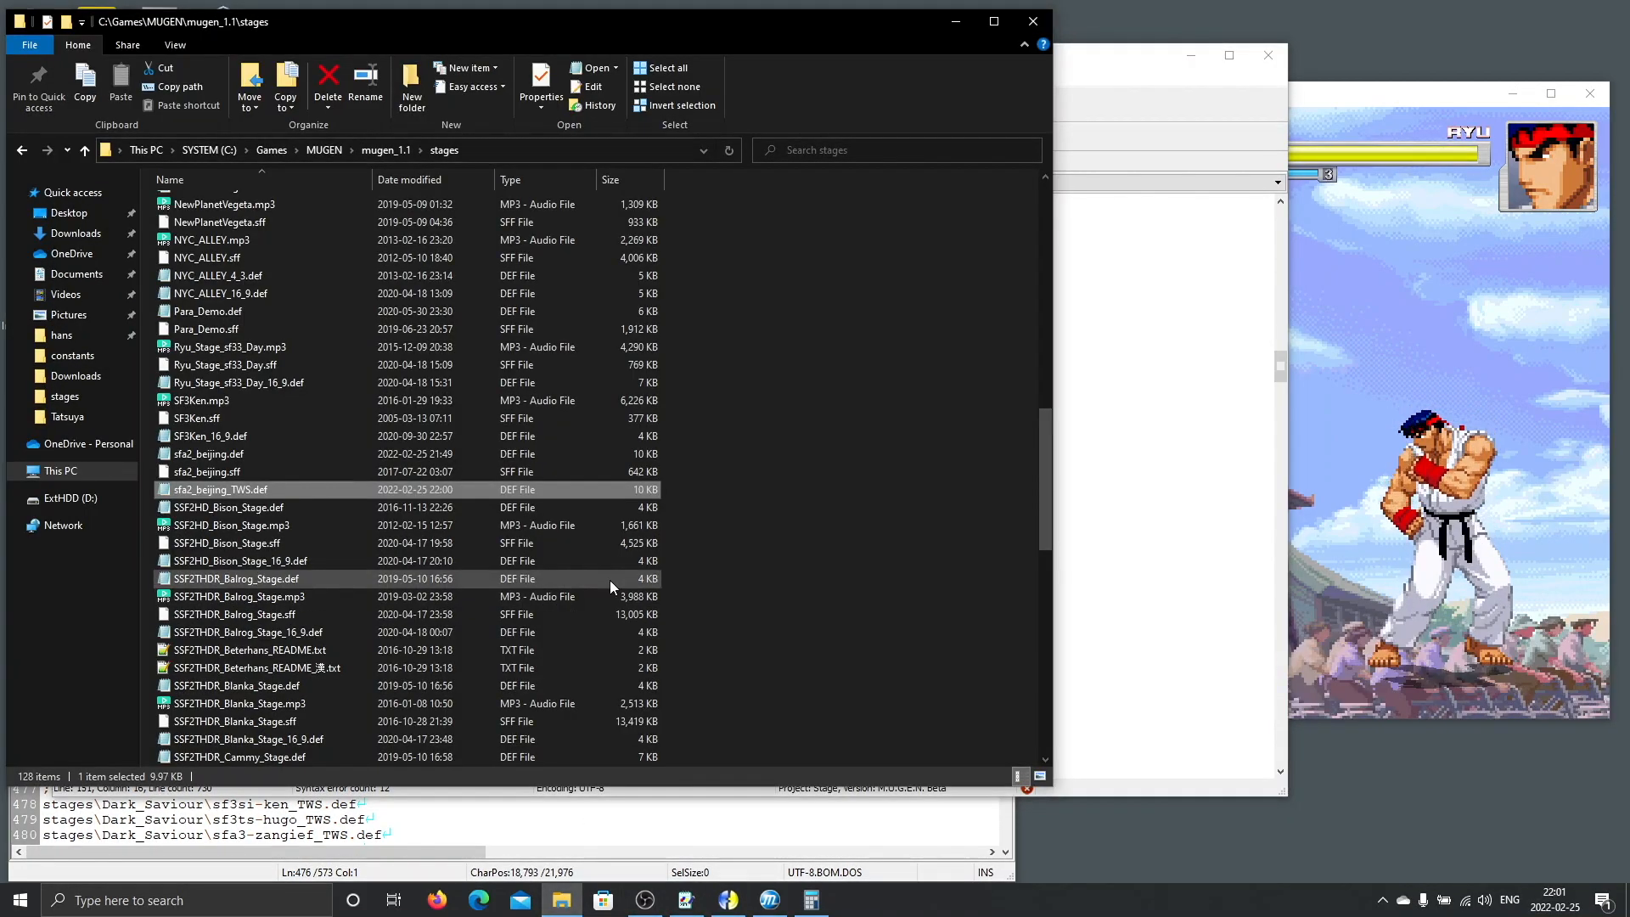
click(274, 502)
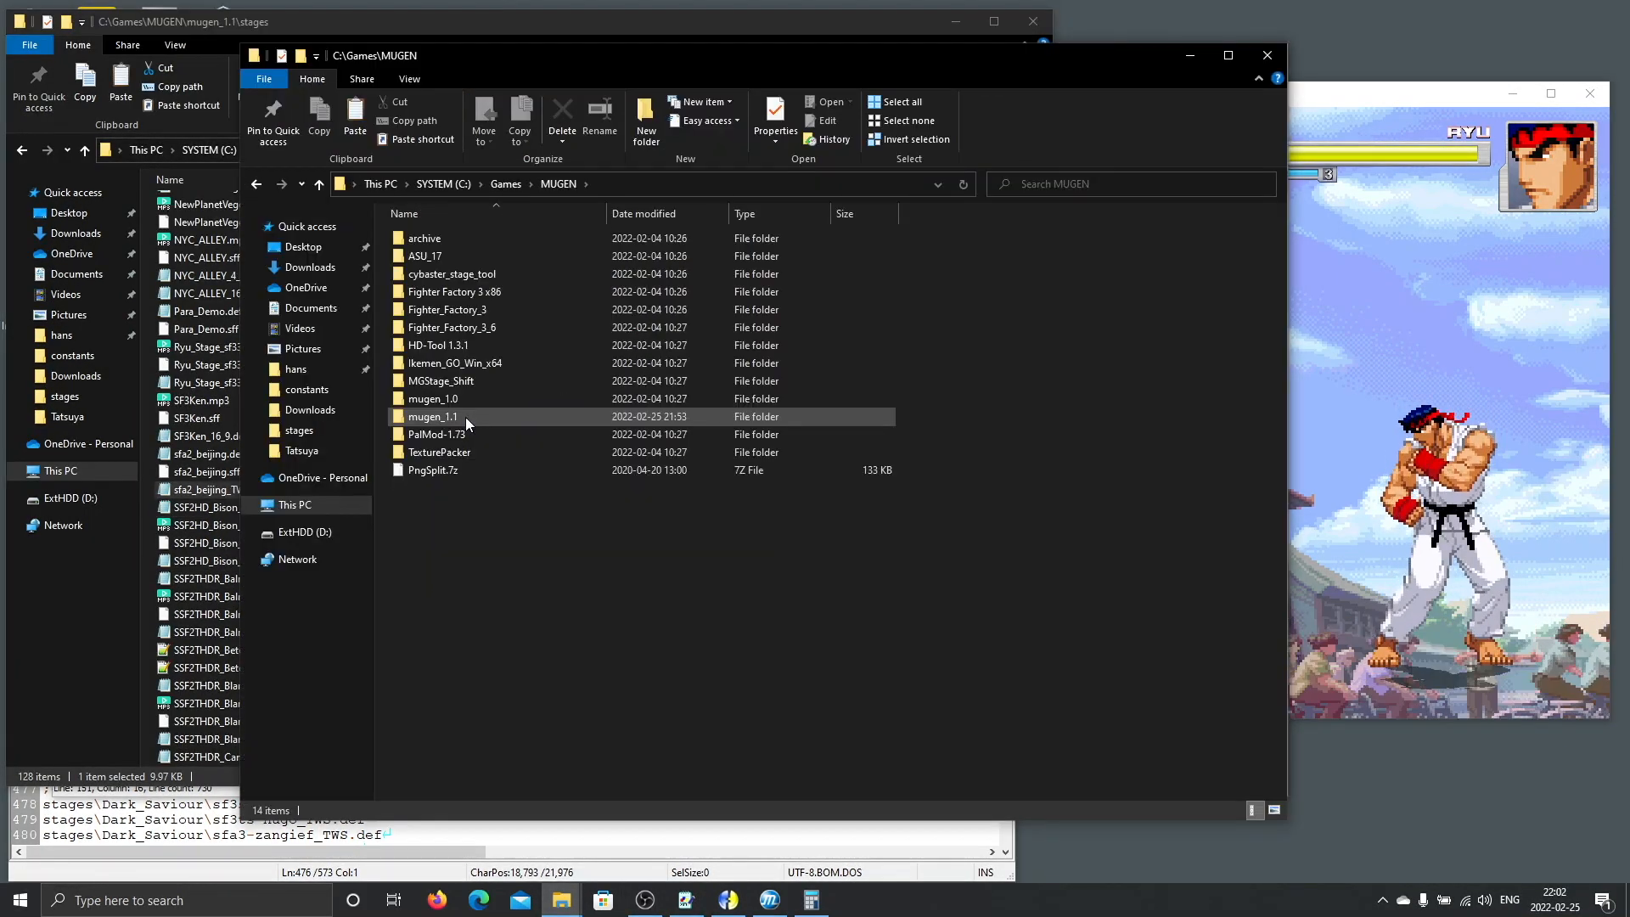
double_click(482, 380)
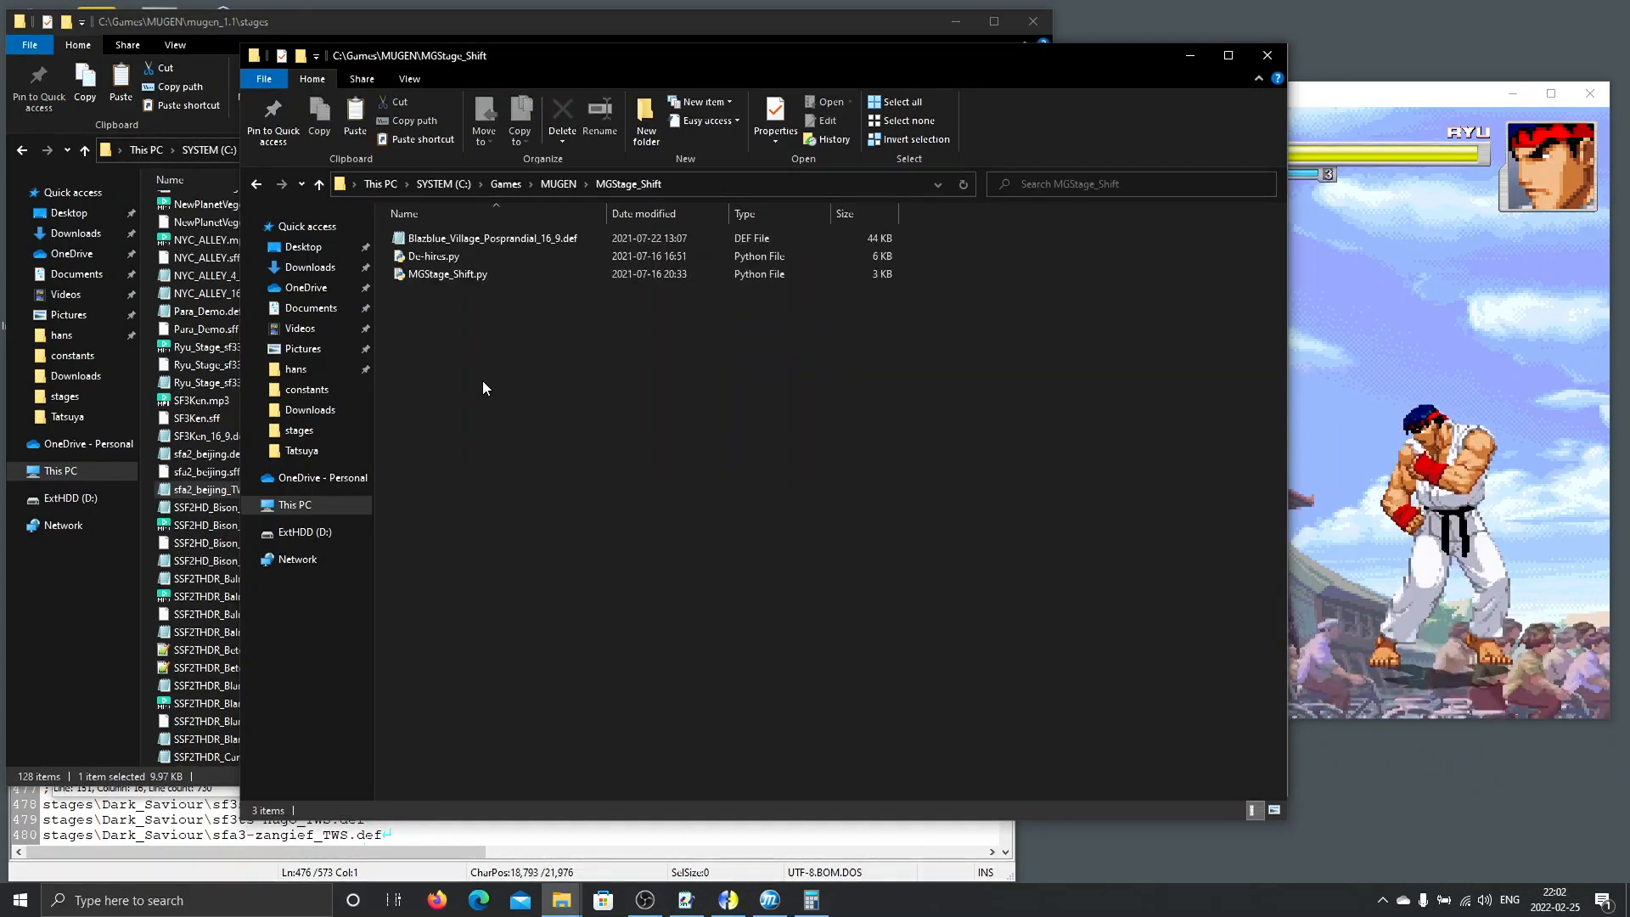
click(524, 244)
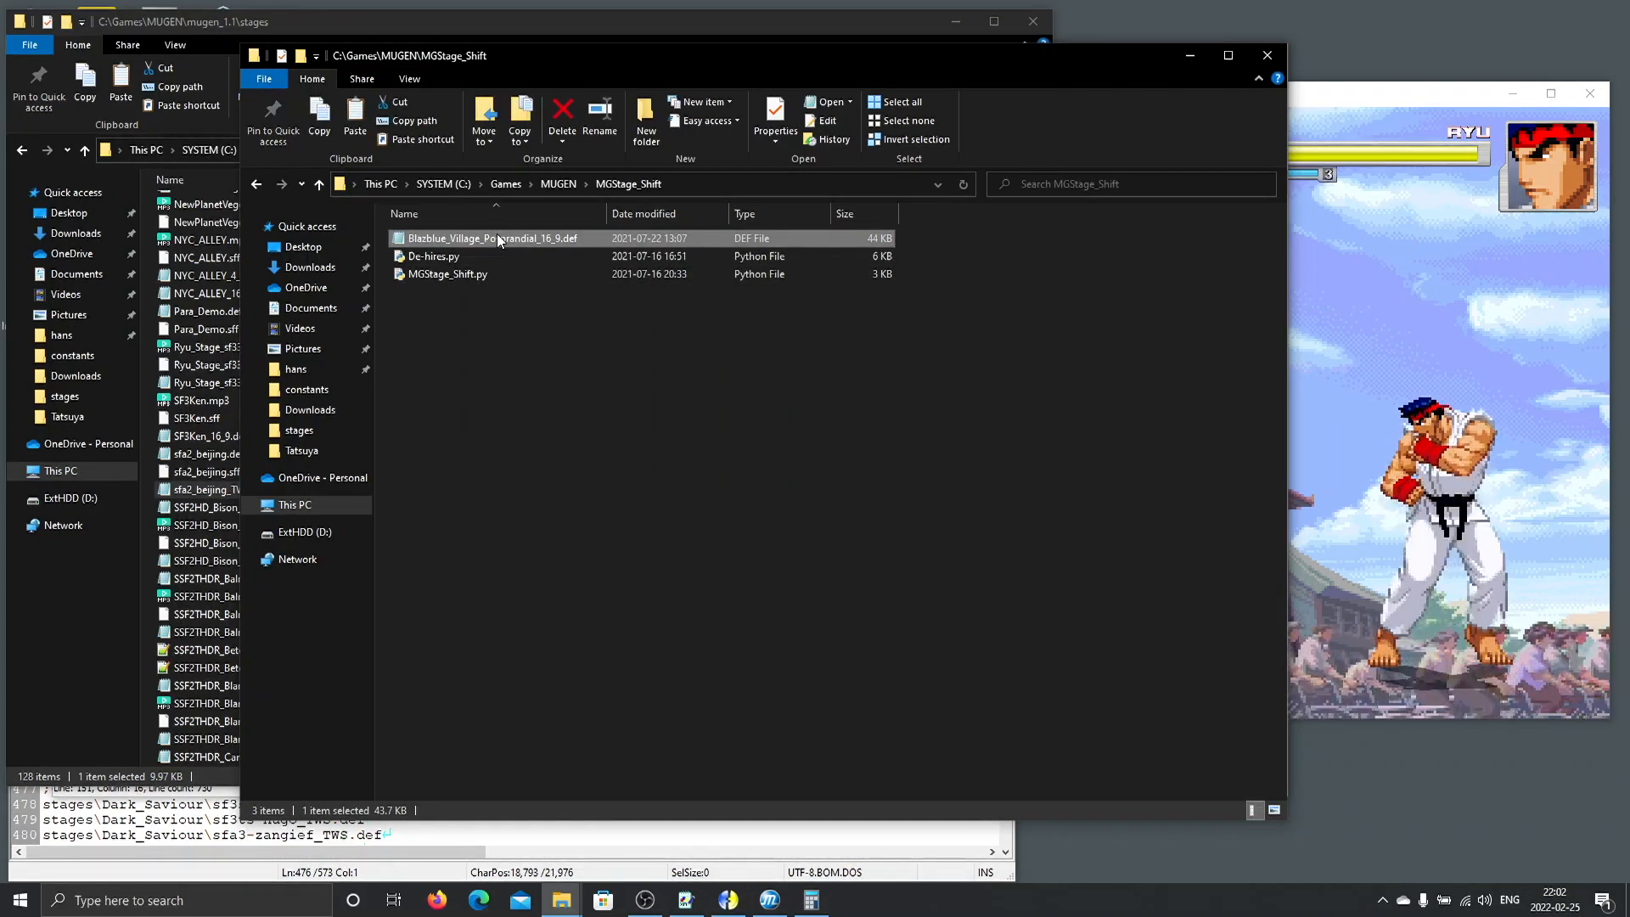
key(Delete)
key(Return)
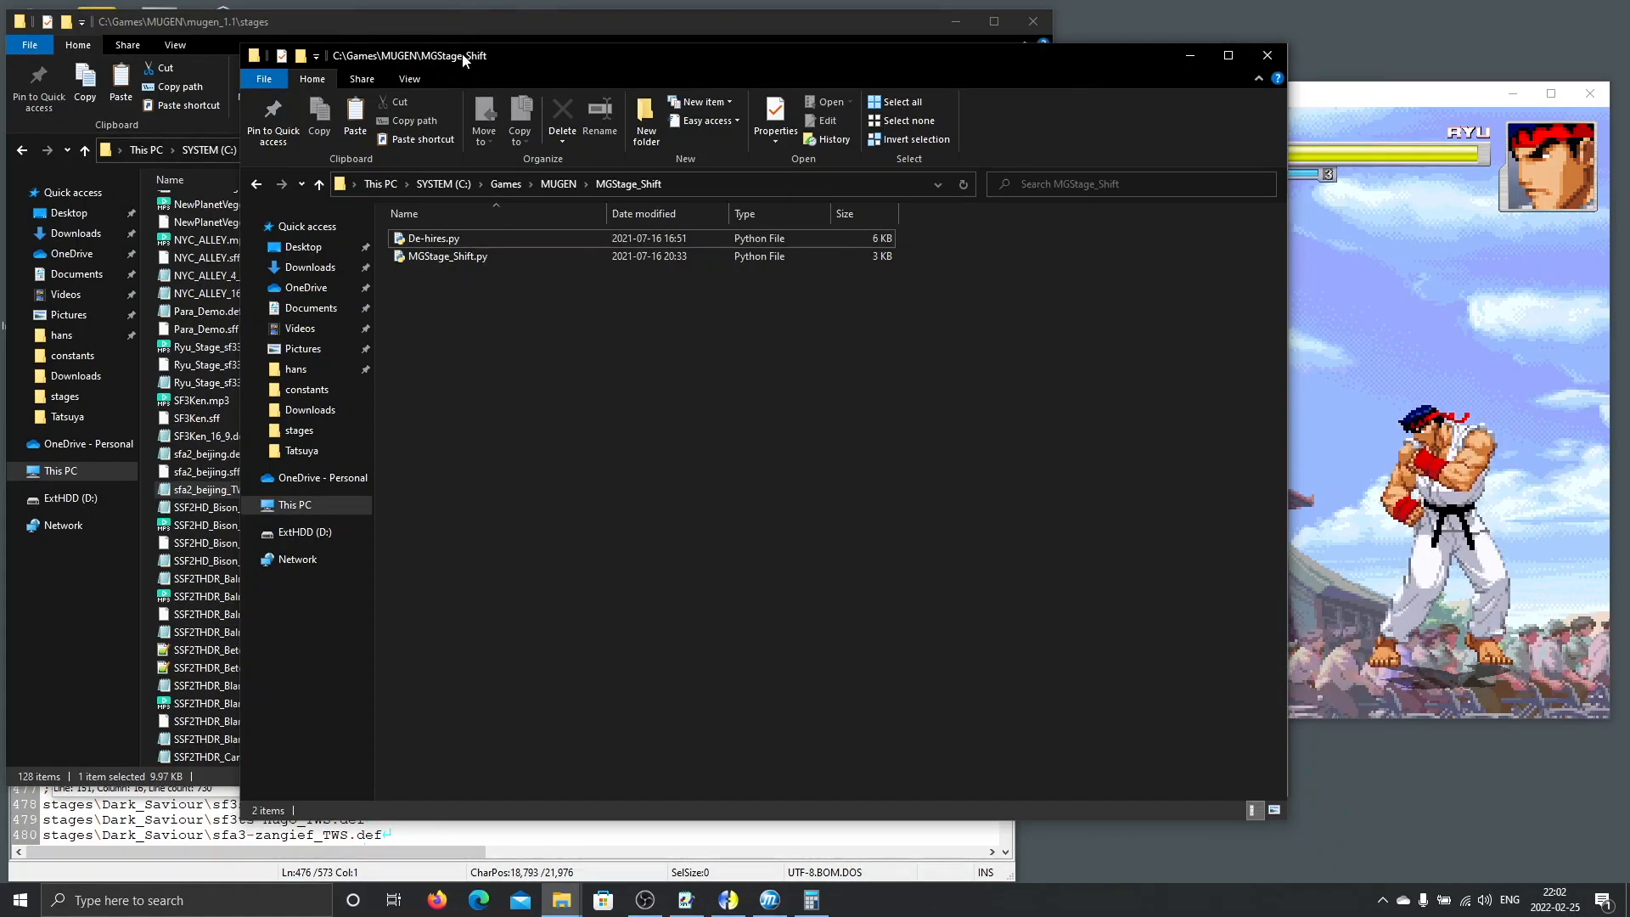
Copy sfa2_beijing_TWS.def from the stages folder into the MGStage_Shift folder.
drag(461, 53, 560, 55)
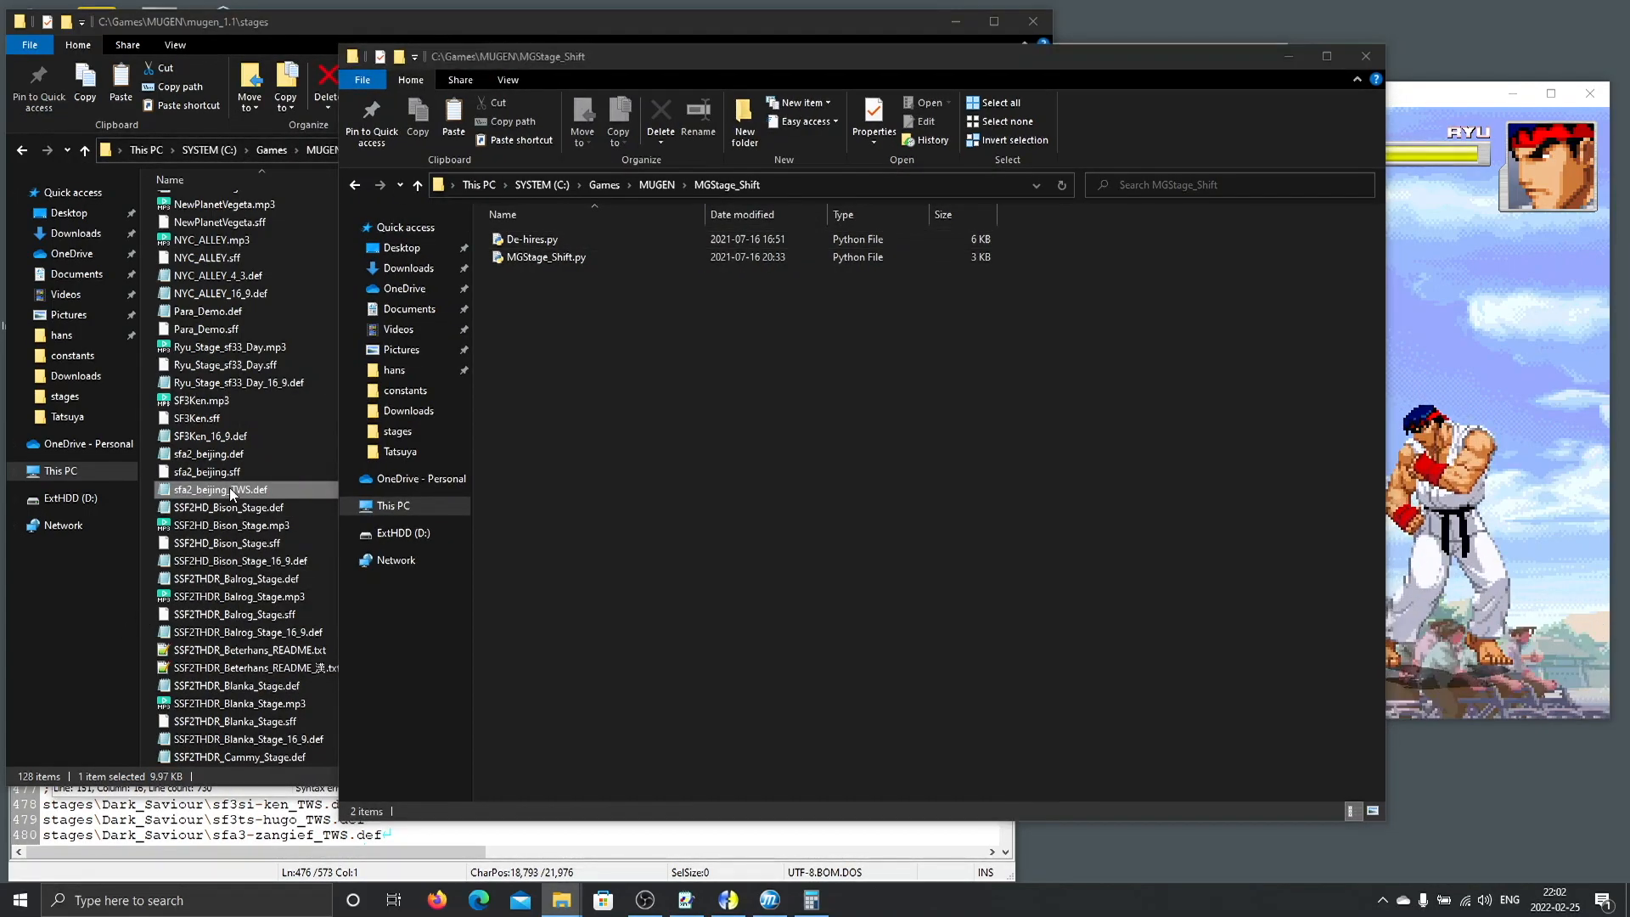
click(229, 489)
click(1094, 475)
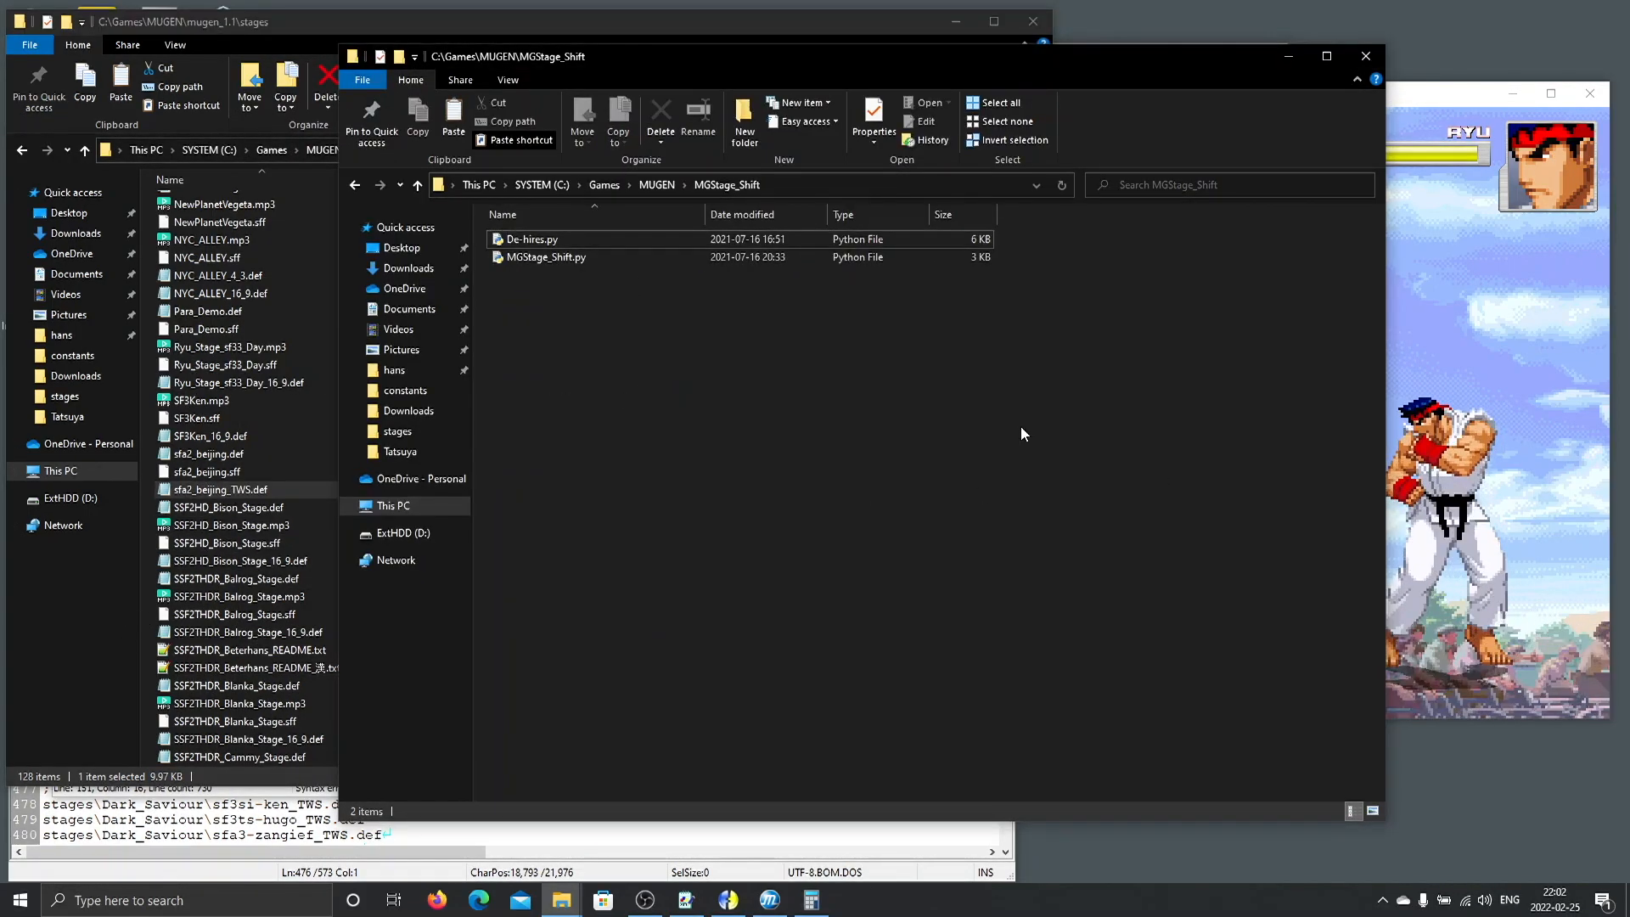
key(ctrl+v)
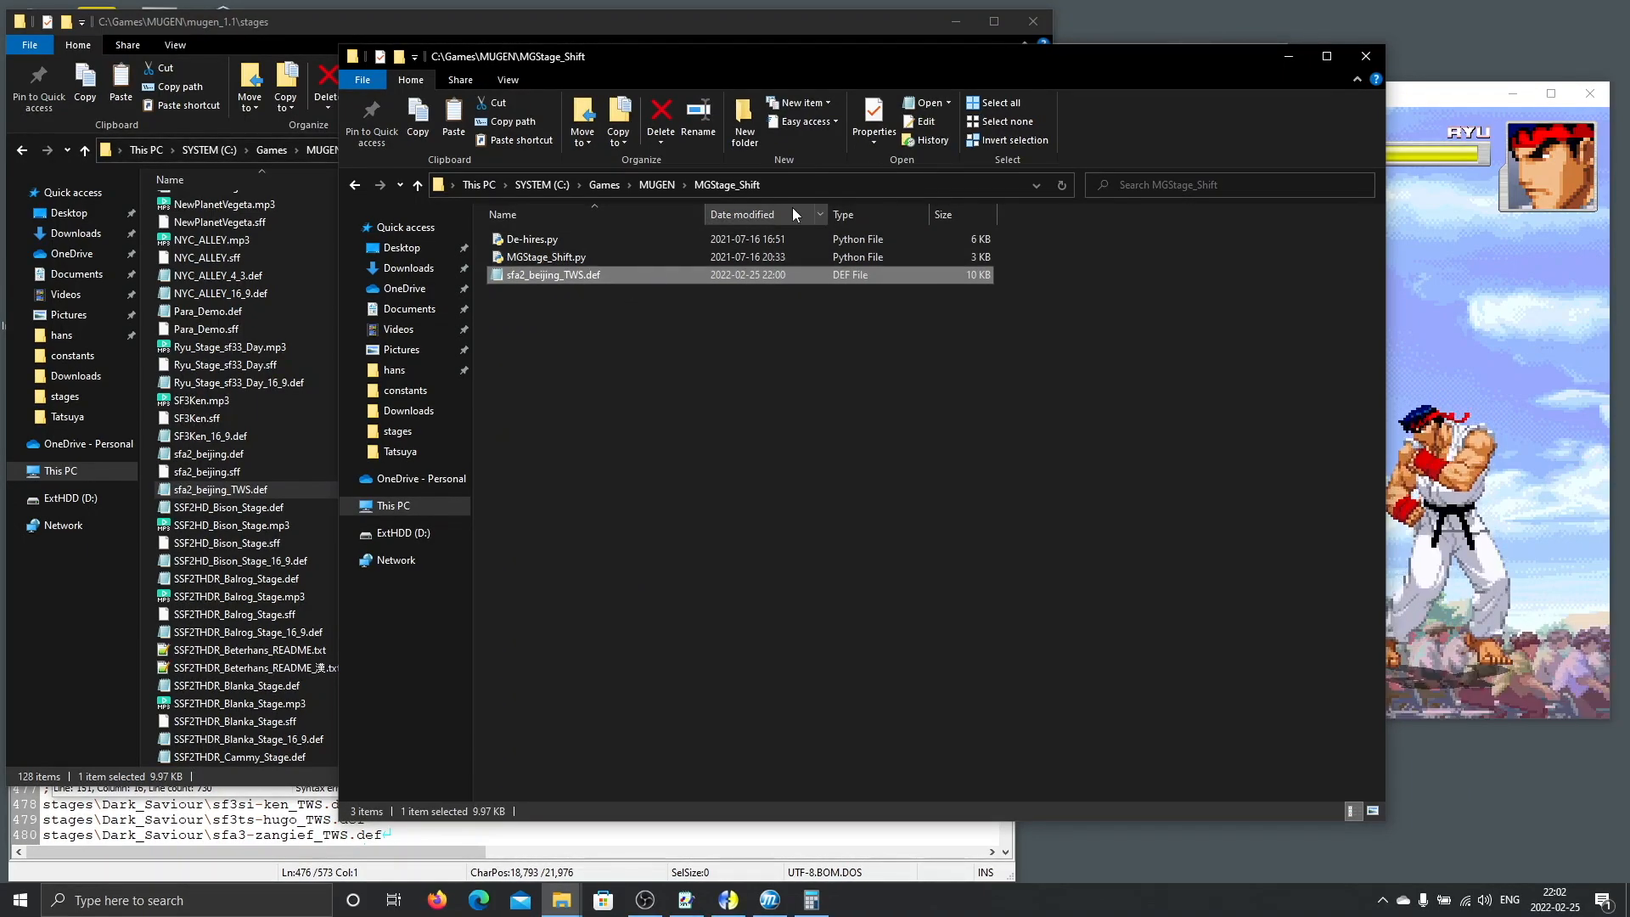
Open a command prompt in the MGStage_Shift folder and list its files with dir.
click(817, 189)
text(cmd)
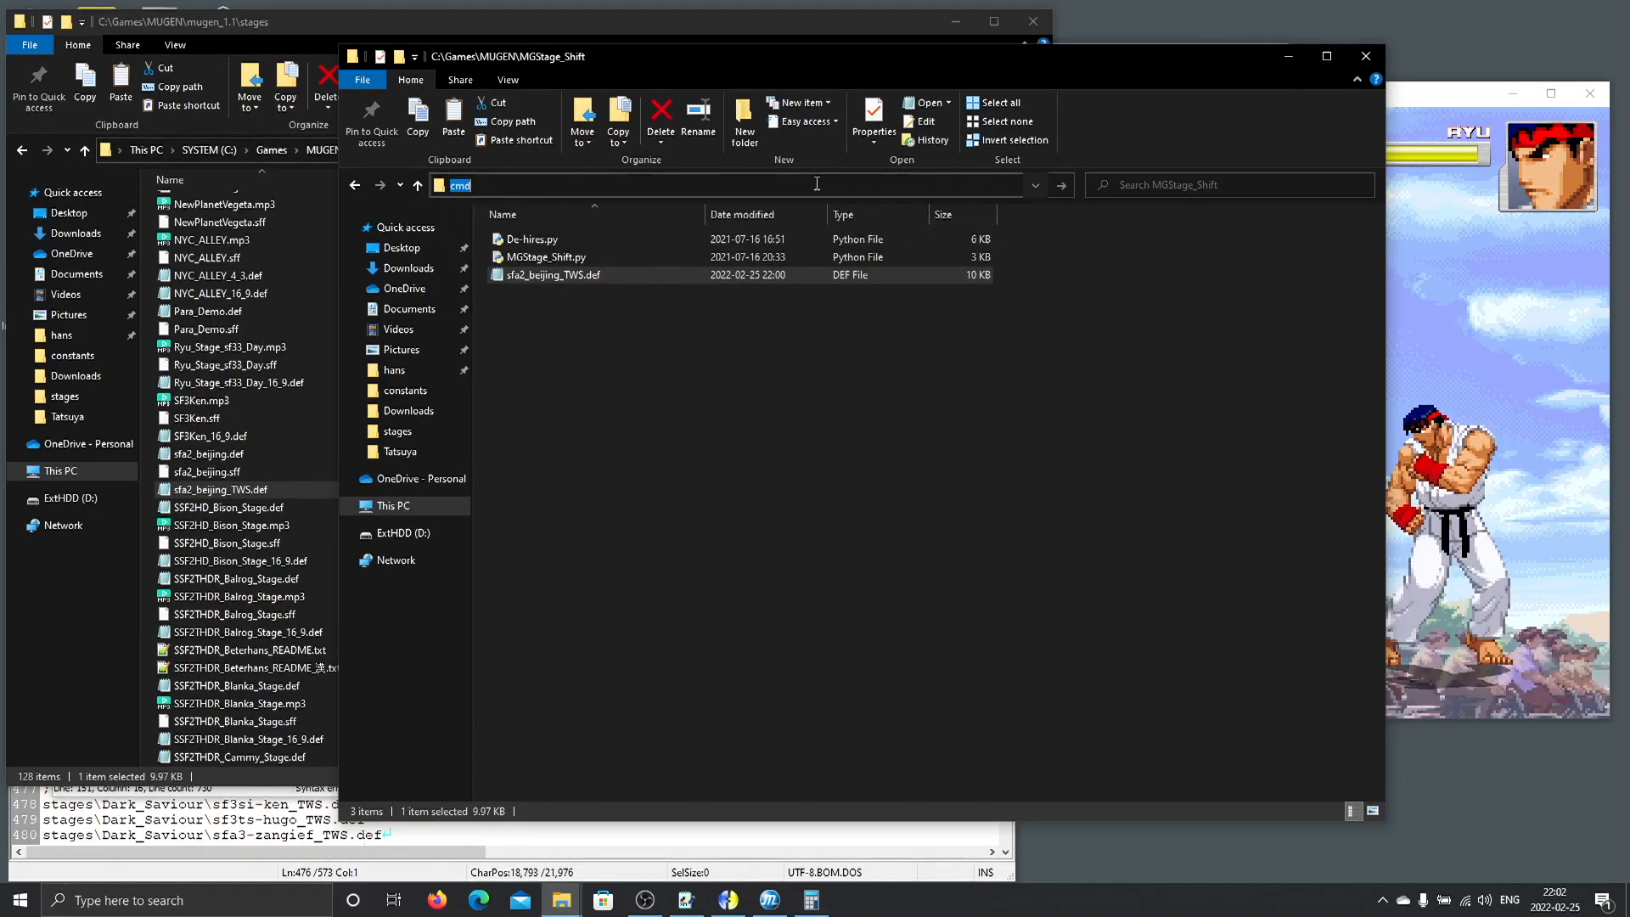
key(Return)
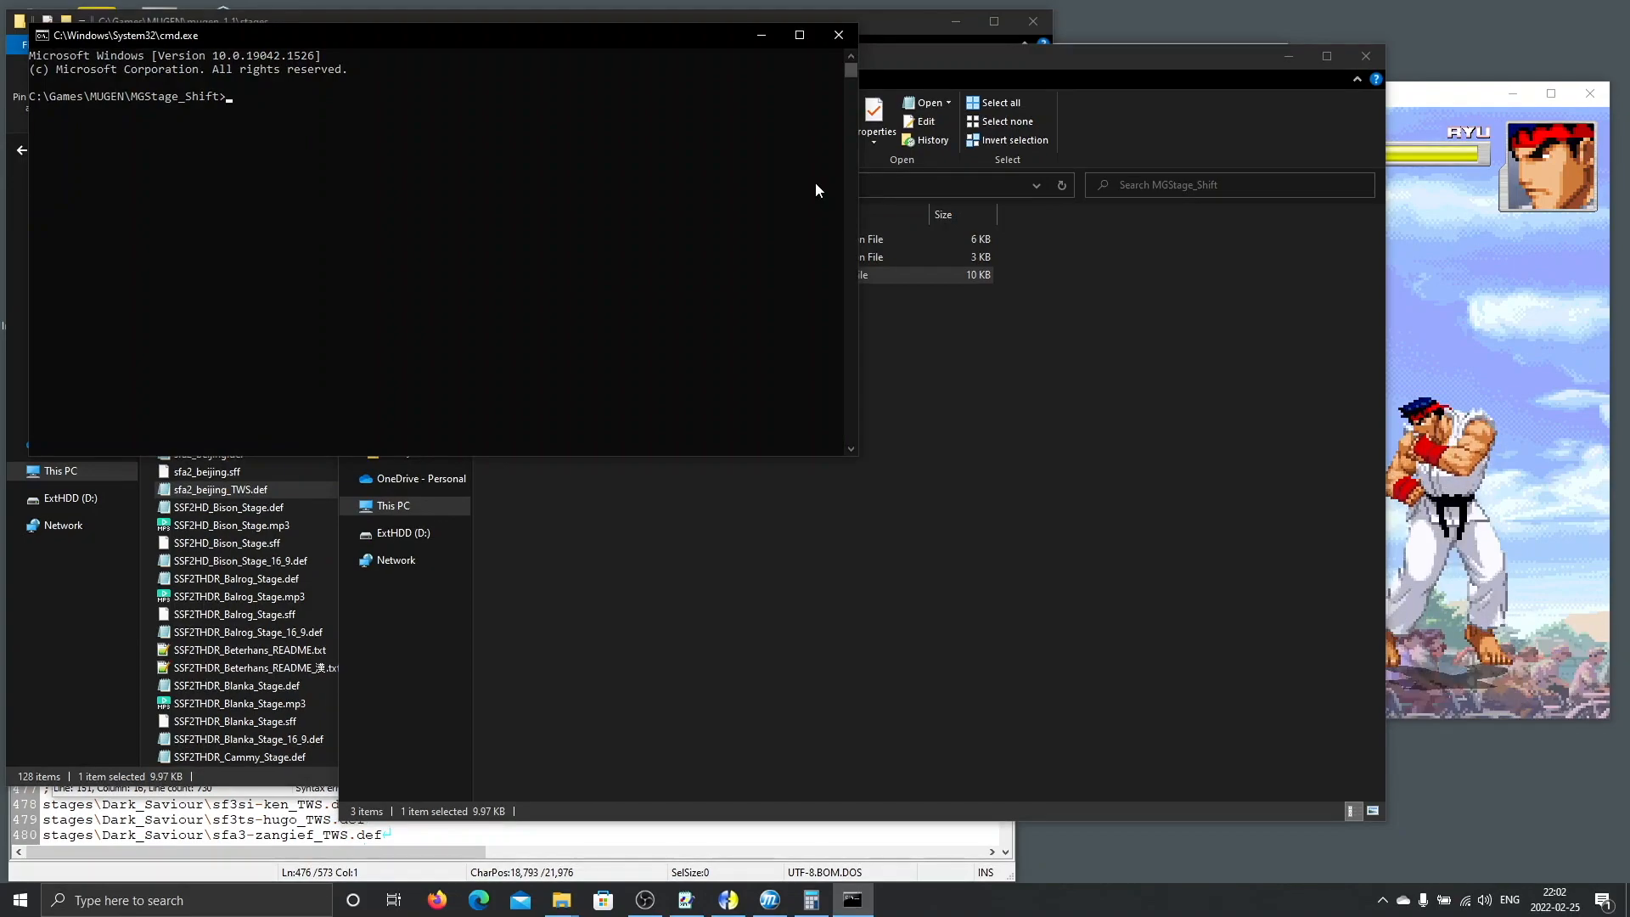
text(dir)
key(Return)
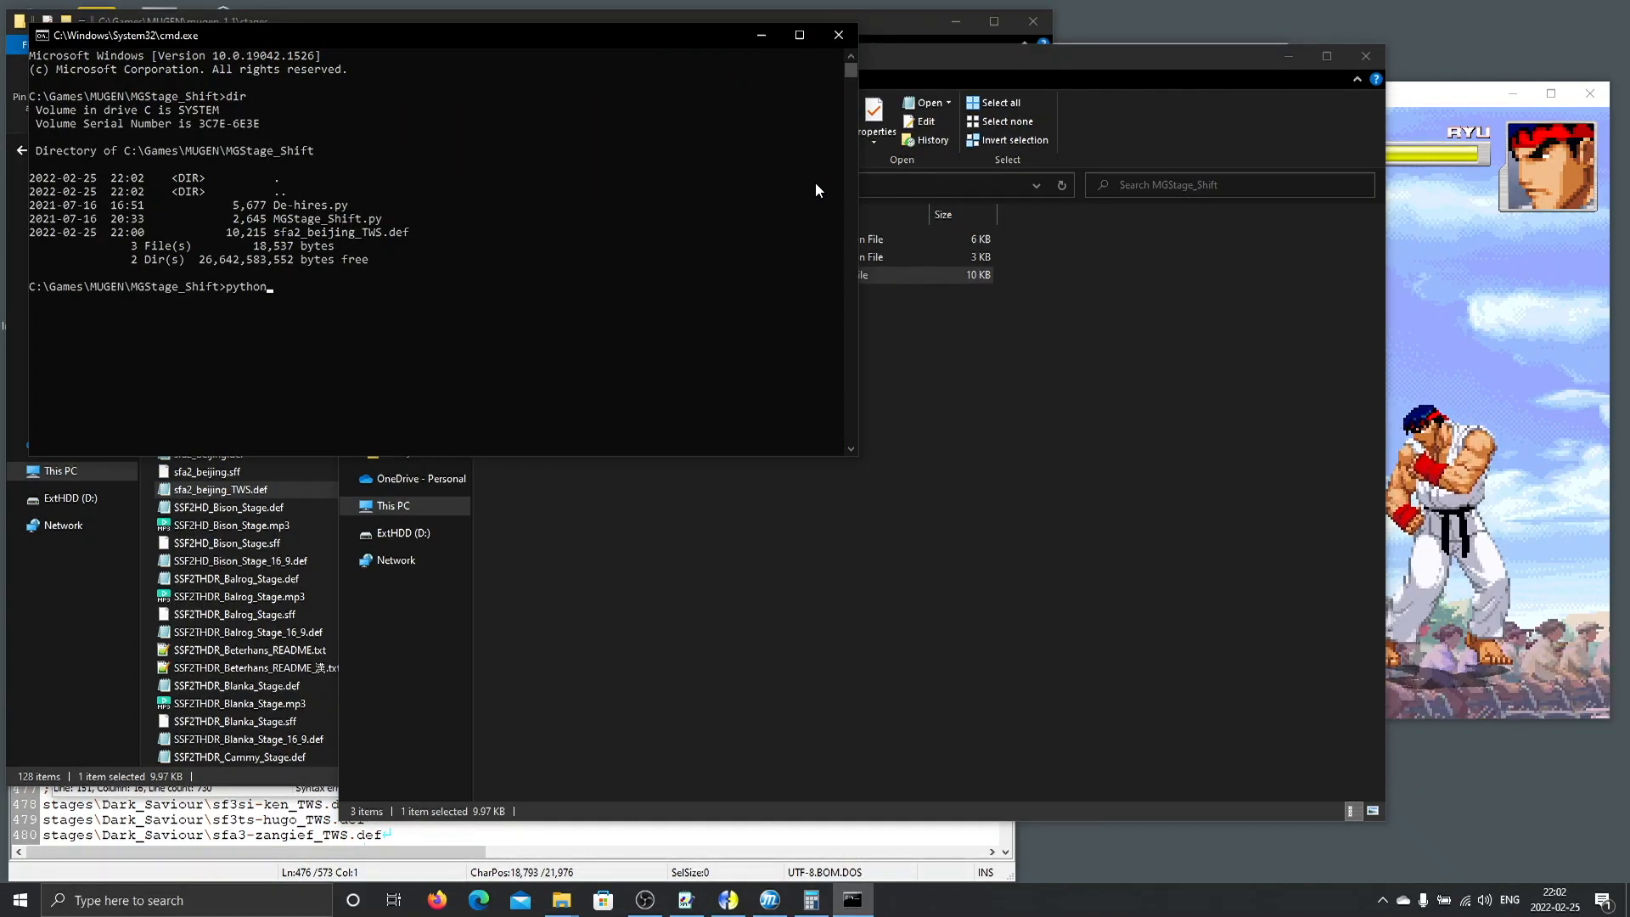
Run "python MGStage_Shift.py sfa2_beijing_TWS.def -60" to shift the background start values.
right_click(316, 232)
right_click(421, 287)
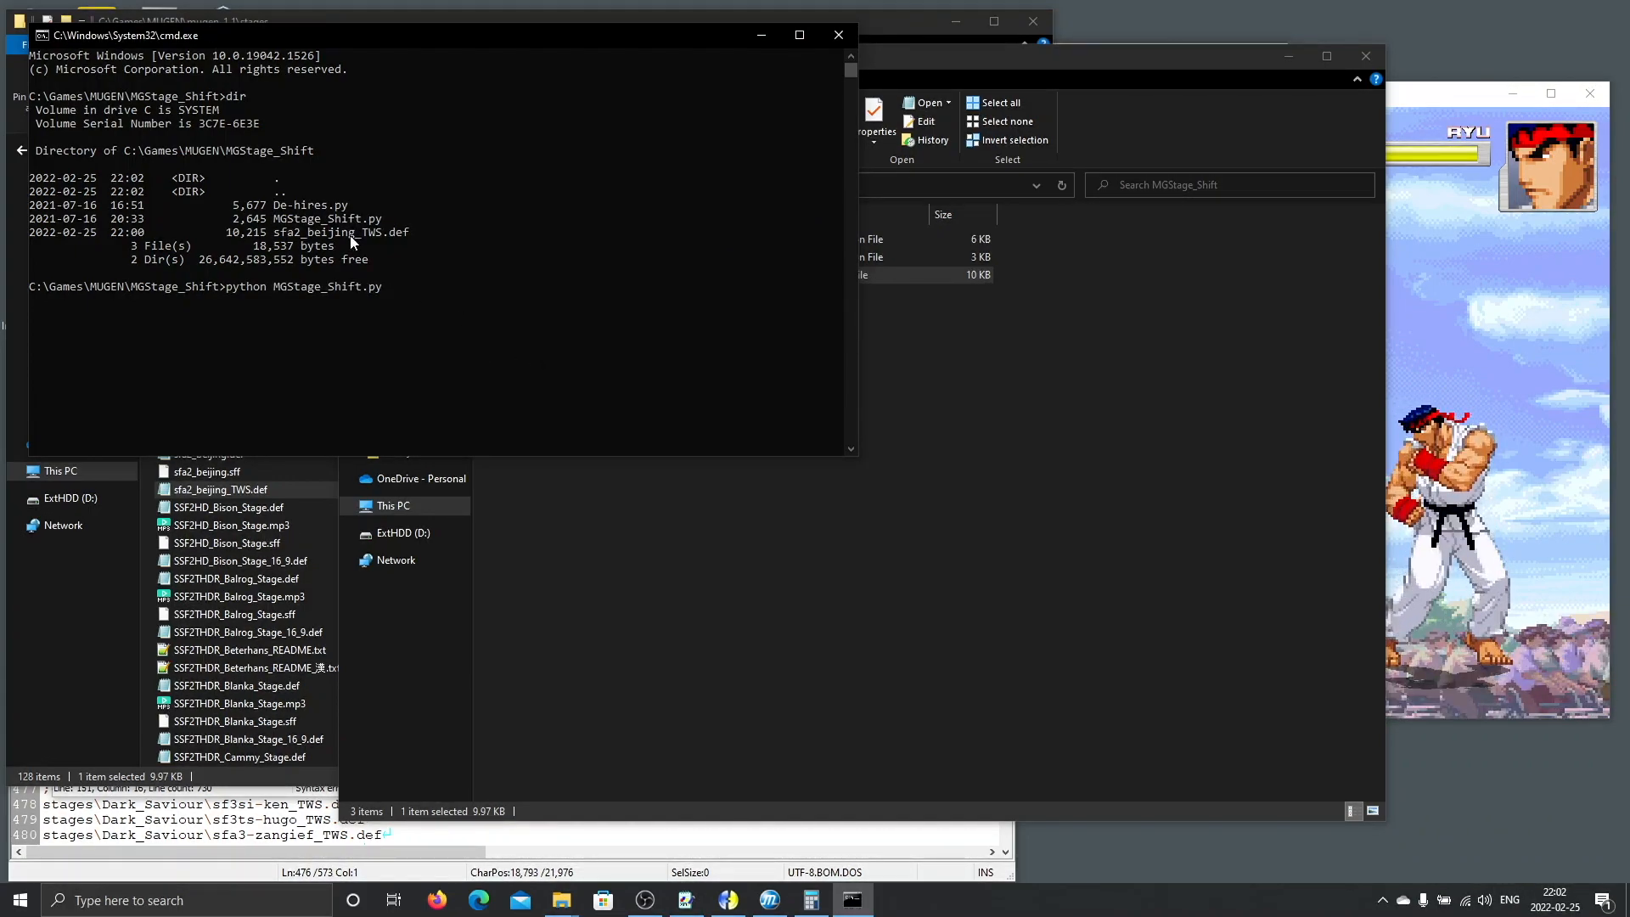
drag(374, 237, 419, 240)
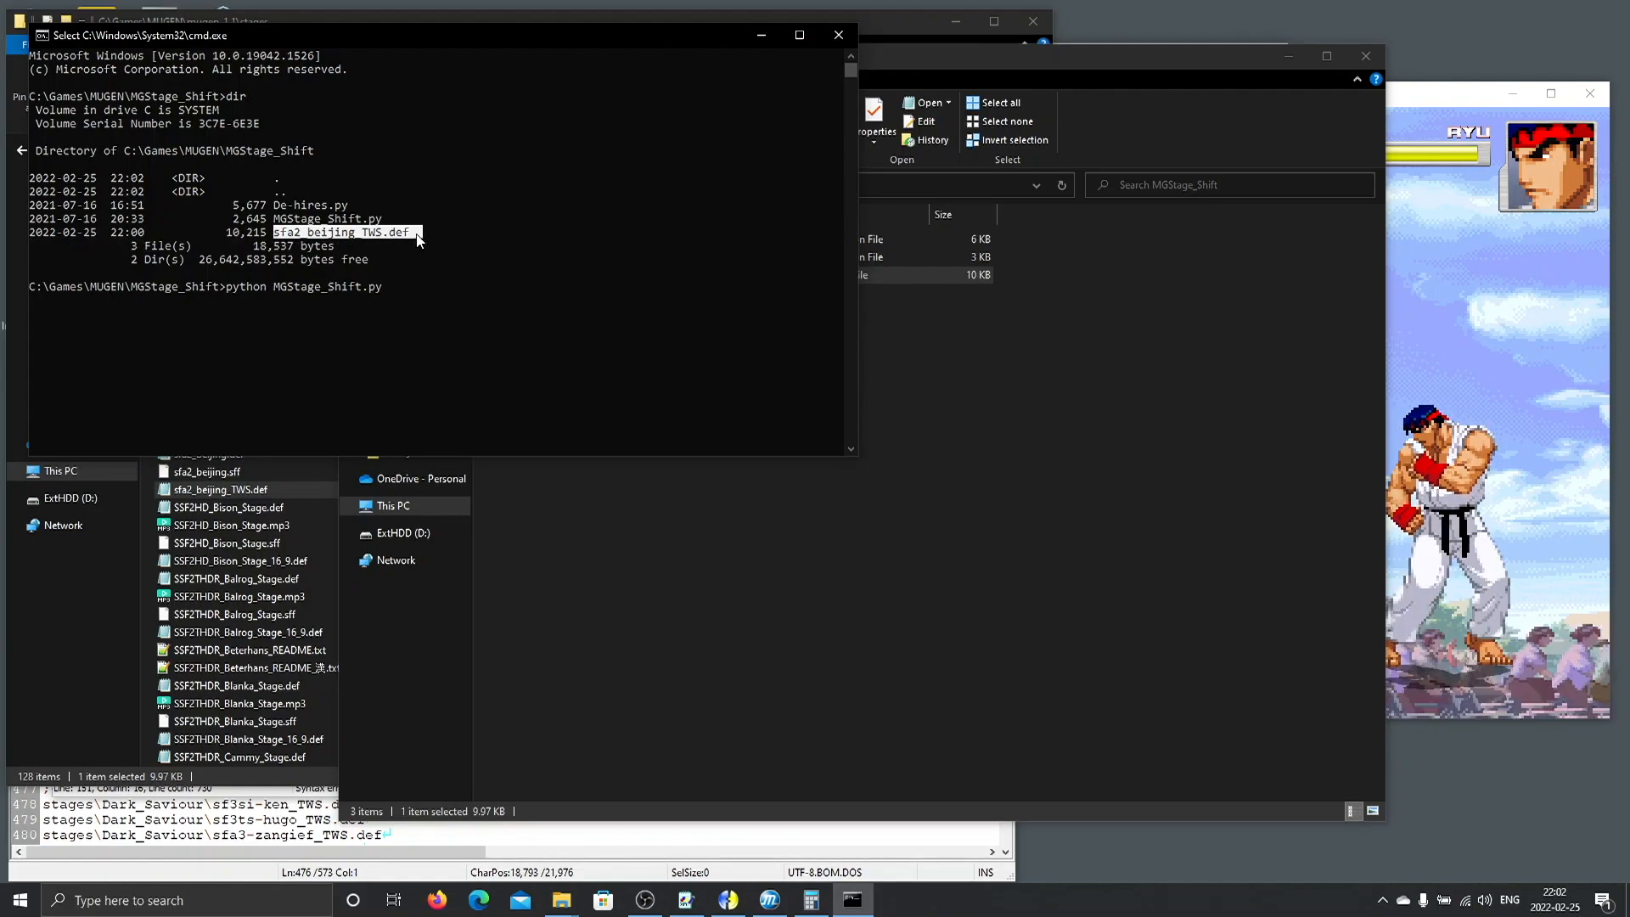
right_click(461, 301)
right_click(461, 300)
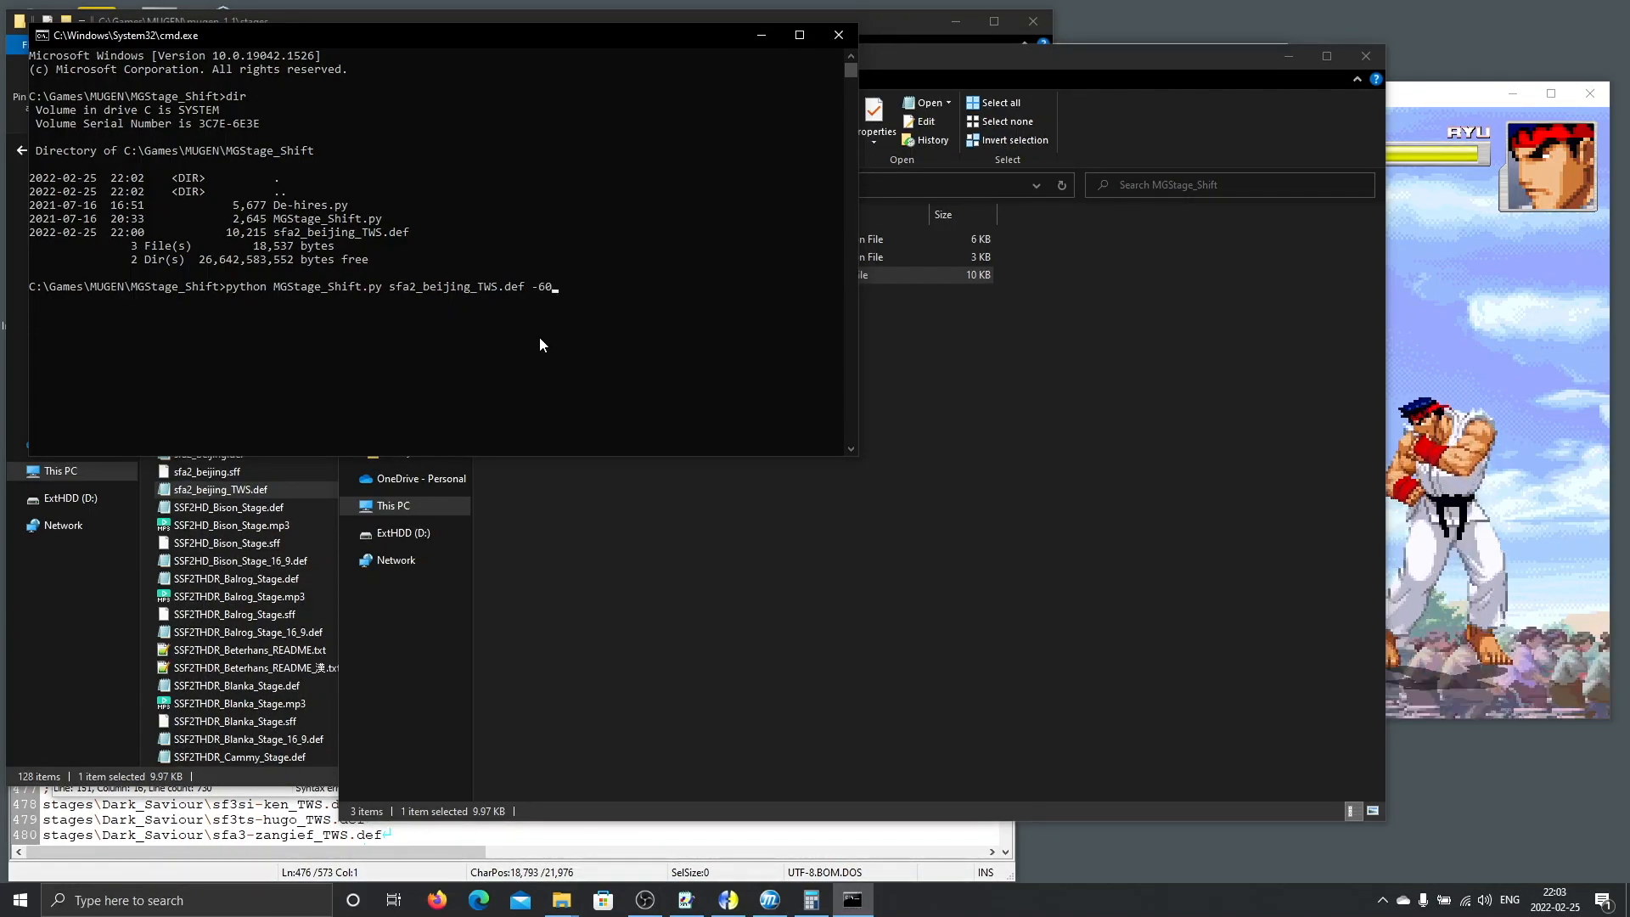
key(Return)
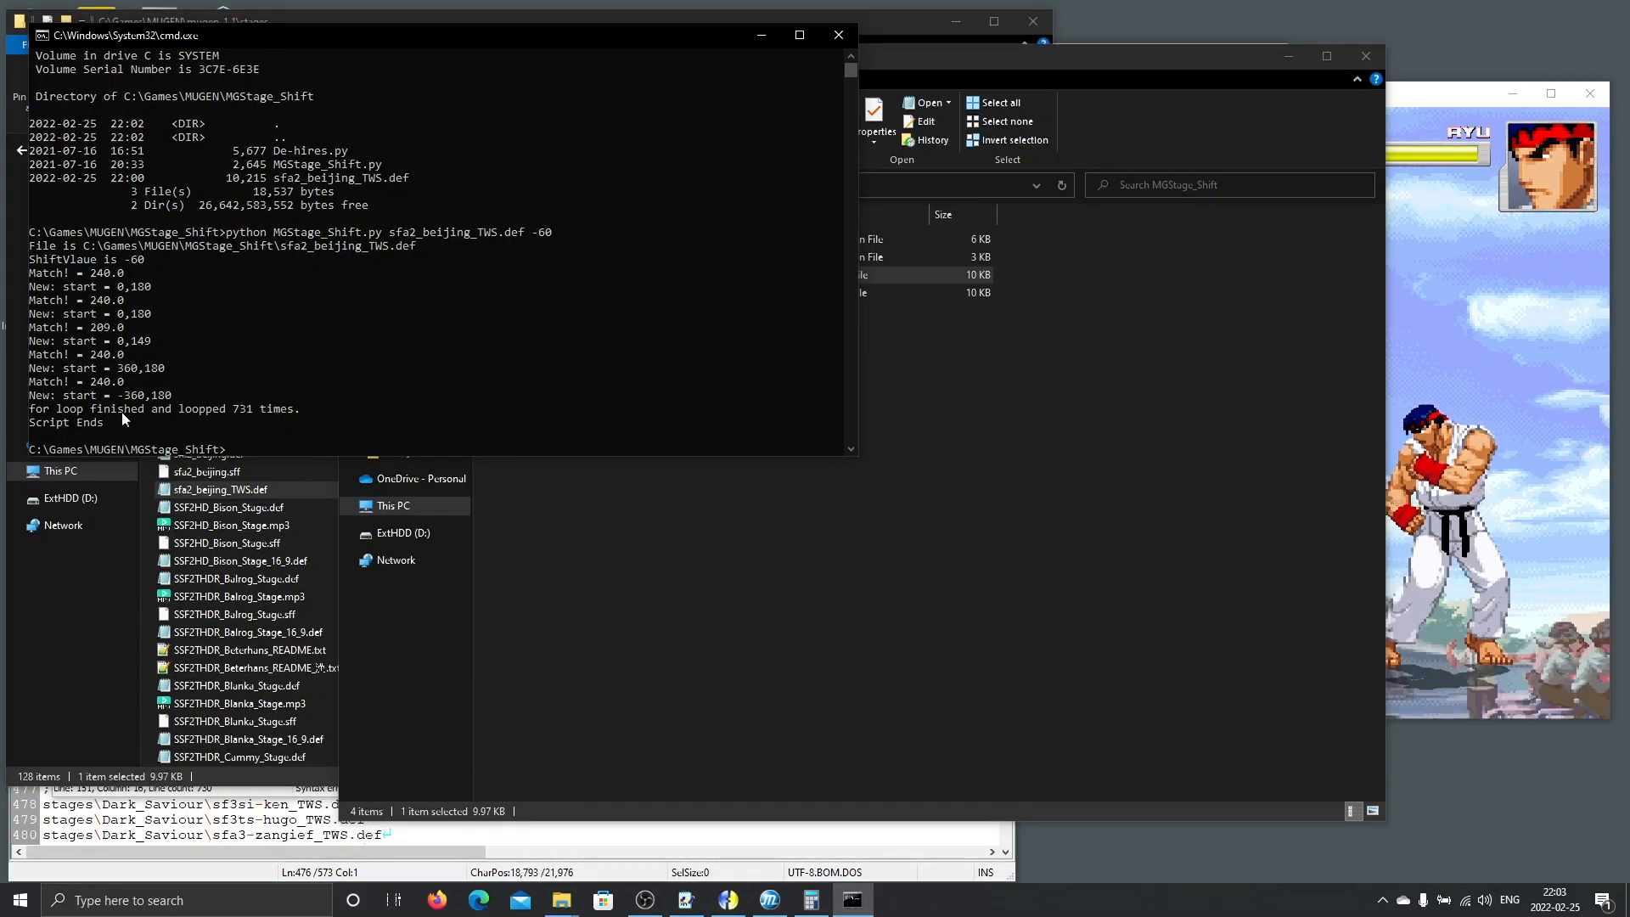
Return to the MGStage_Shift folder and delete the unshifted sfa2_beijing_TWS.def, keeping the script's output text file.
click(461, 482)
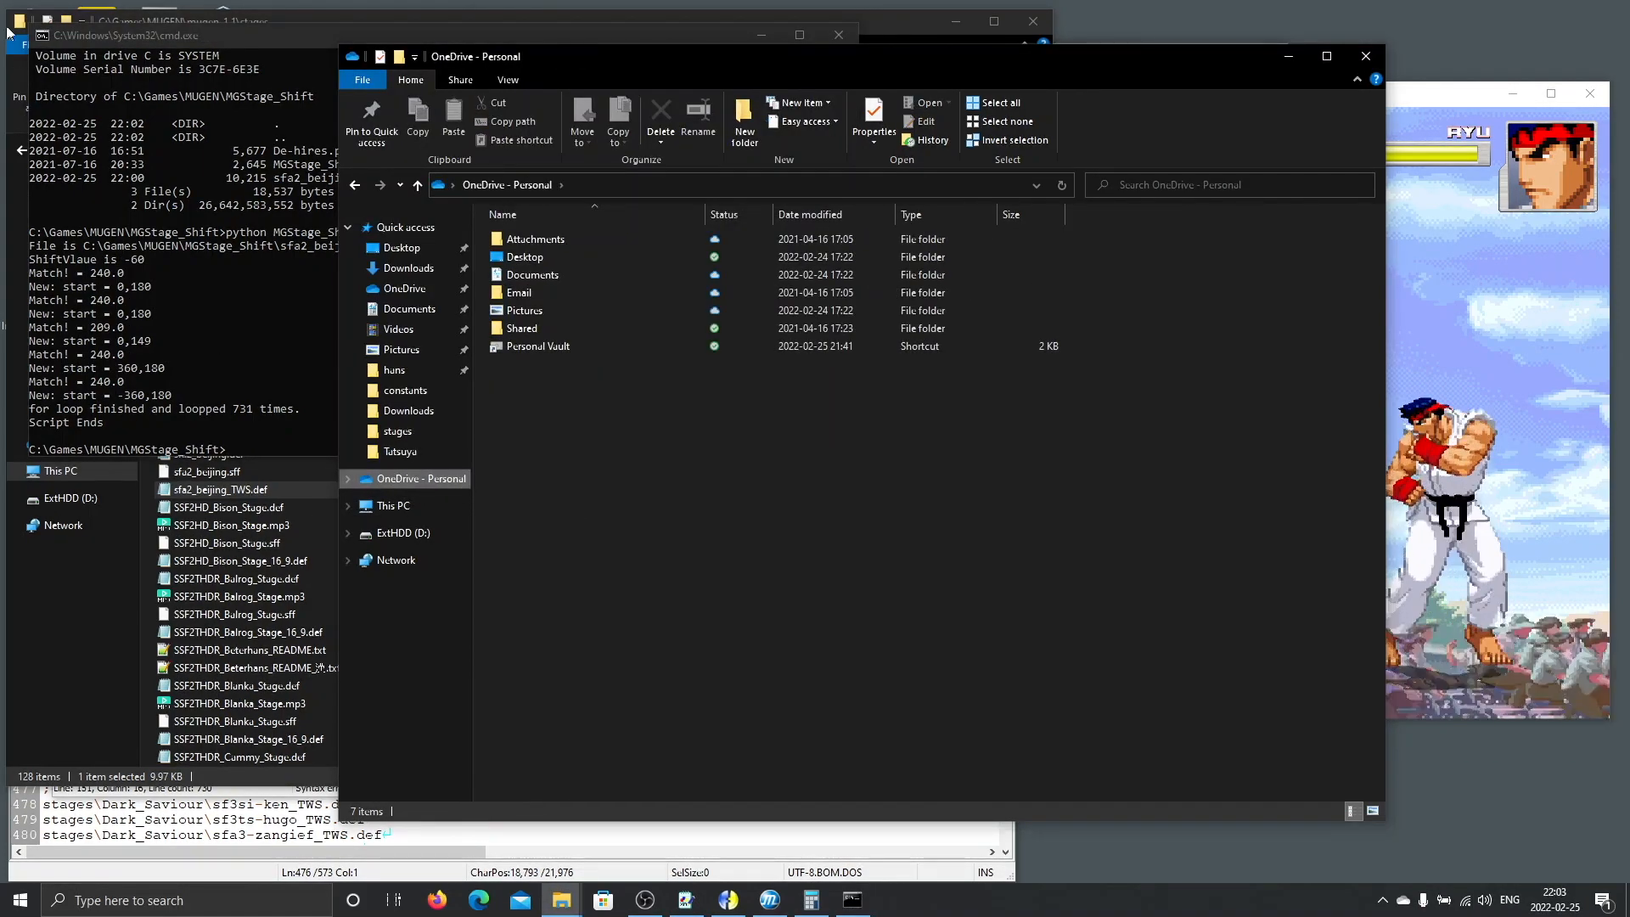
click(359, 192)
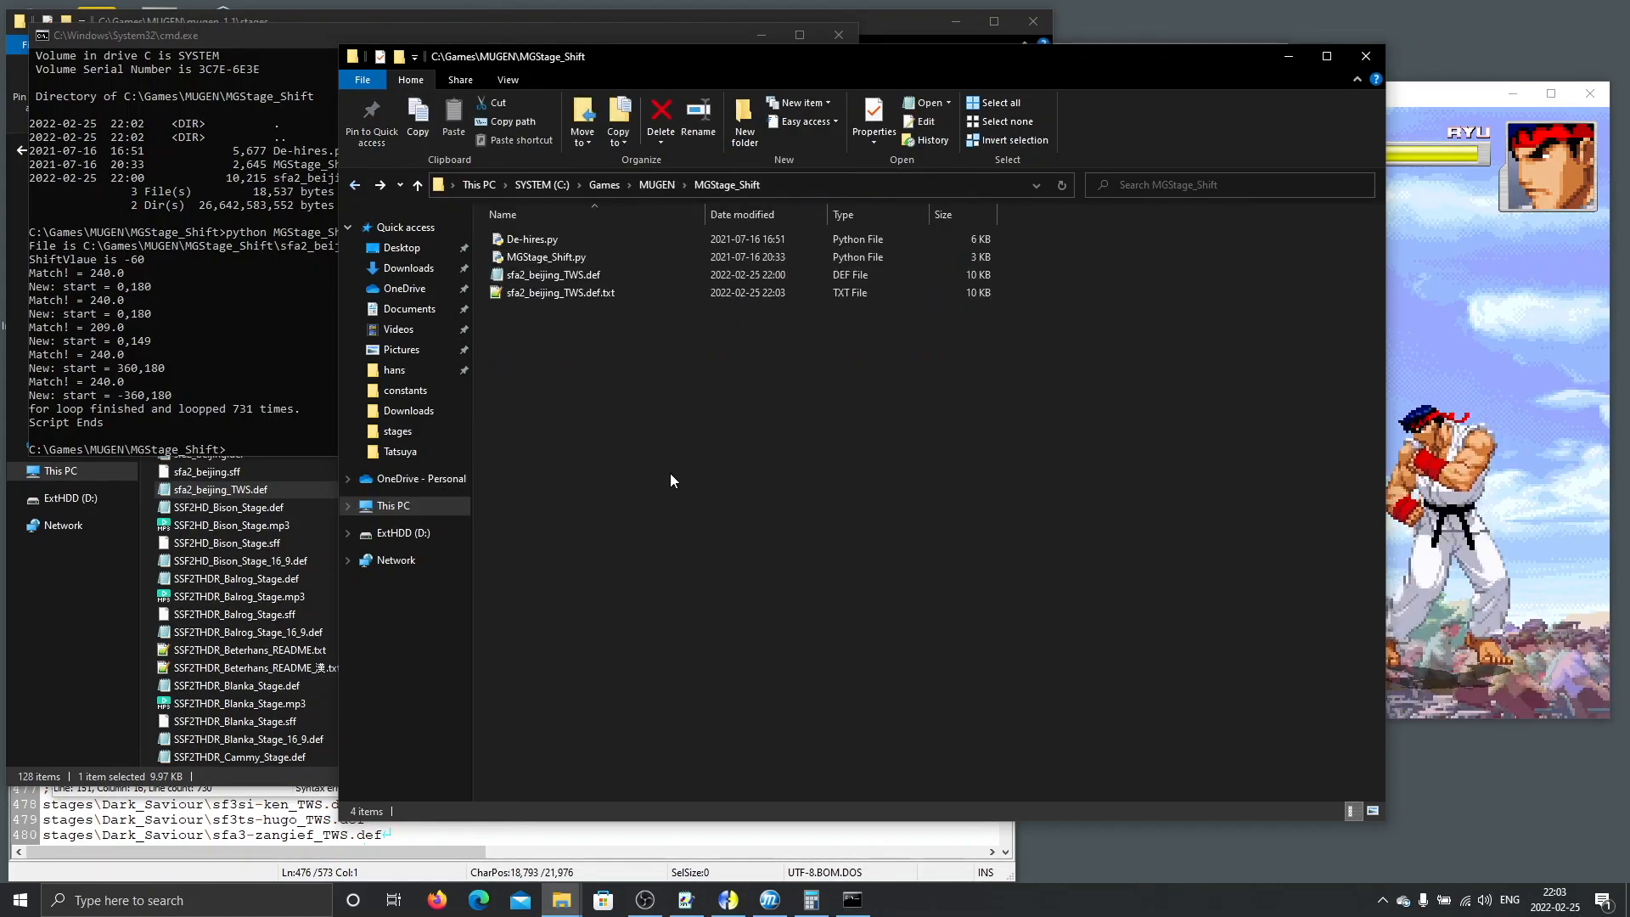
click(592, 293)
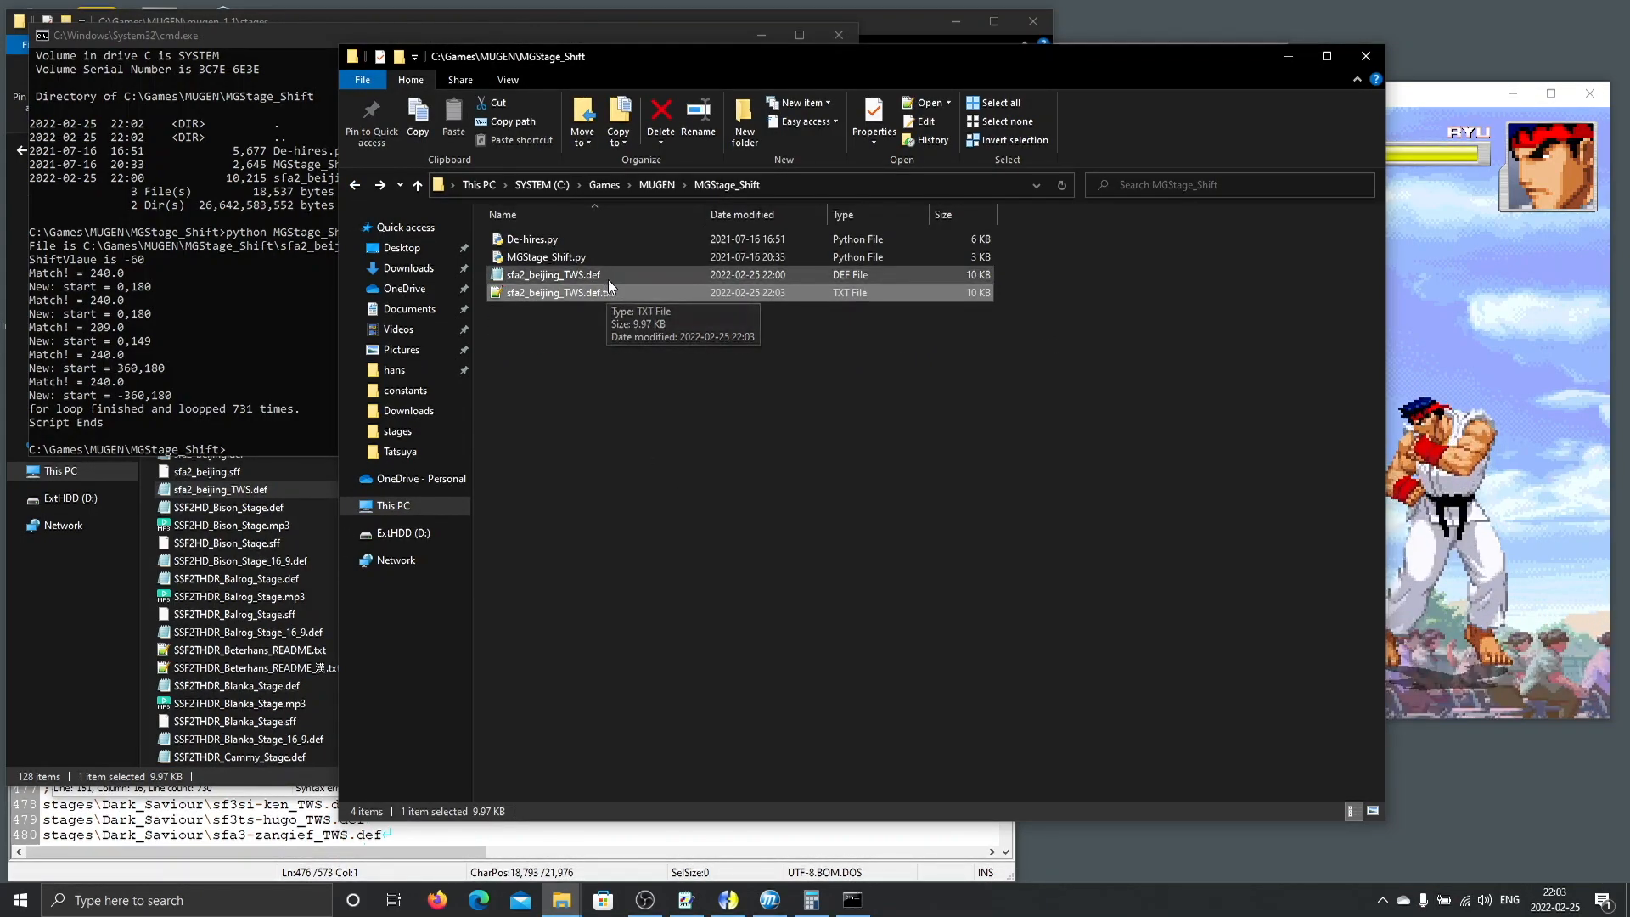
click(608, 278)
key(Delete)
key(Return)
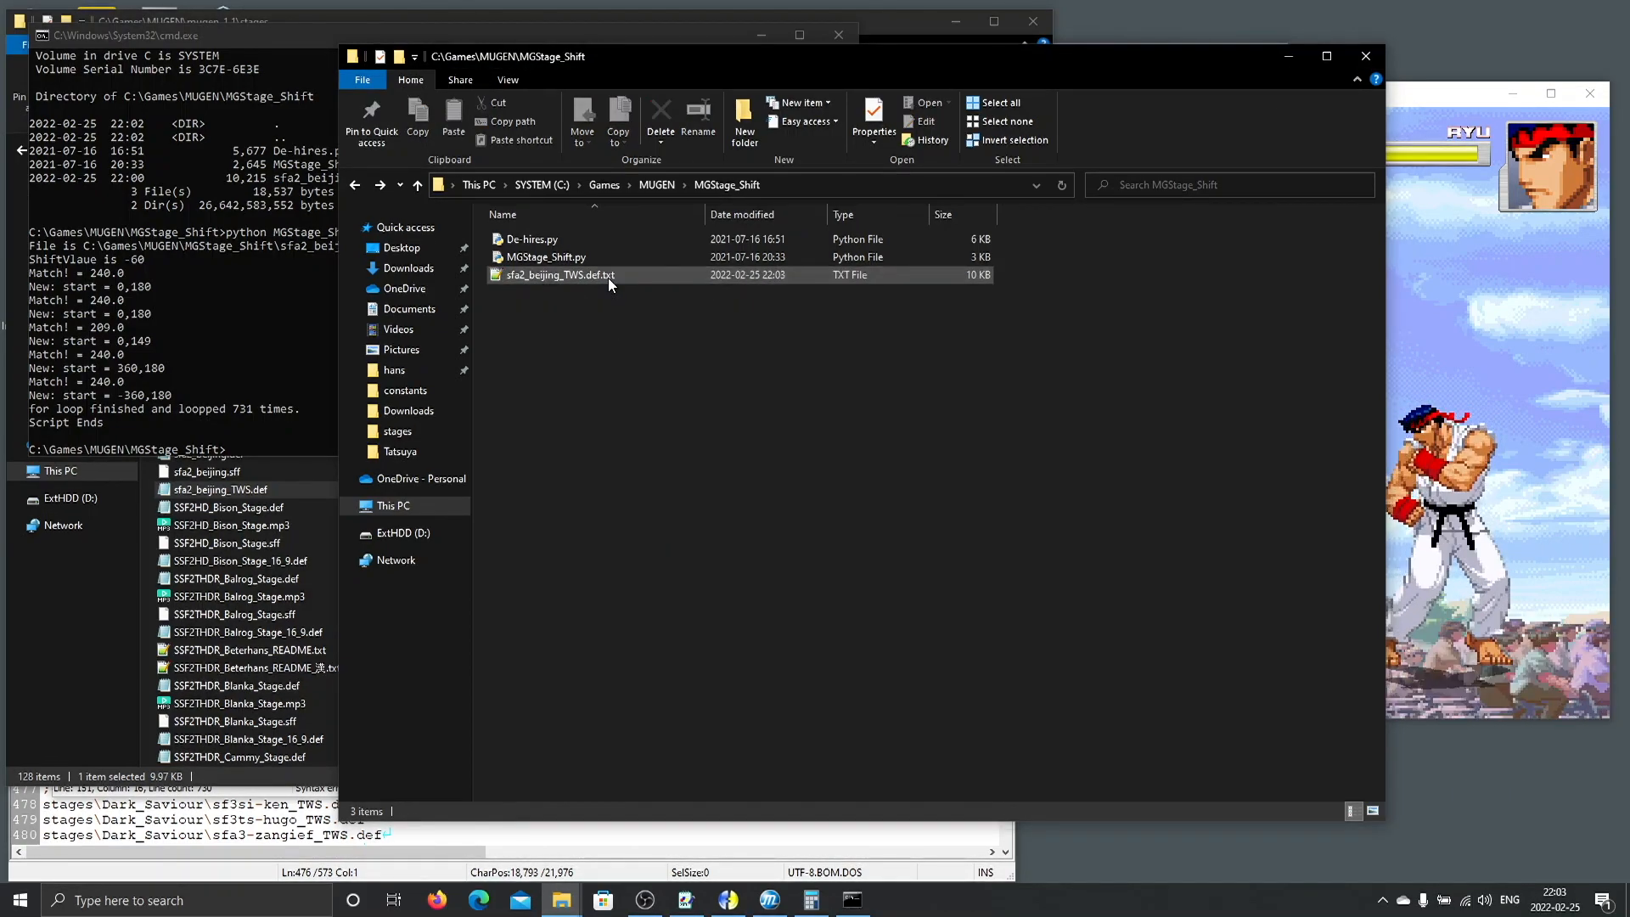
Rename sfa2_beijing_TWS.def.txt to sfa2_beijing_TWS.def, accepting the extension change.
click(597, 273)
click(597, 274)
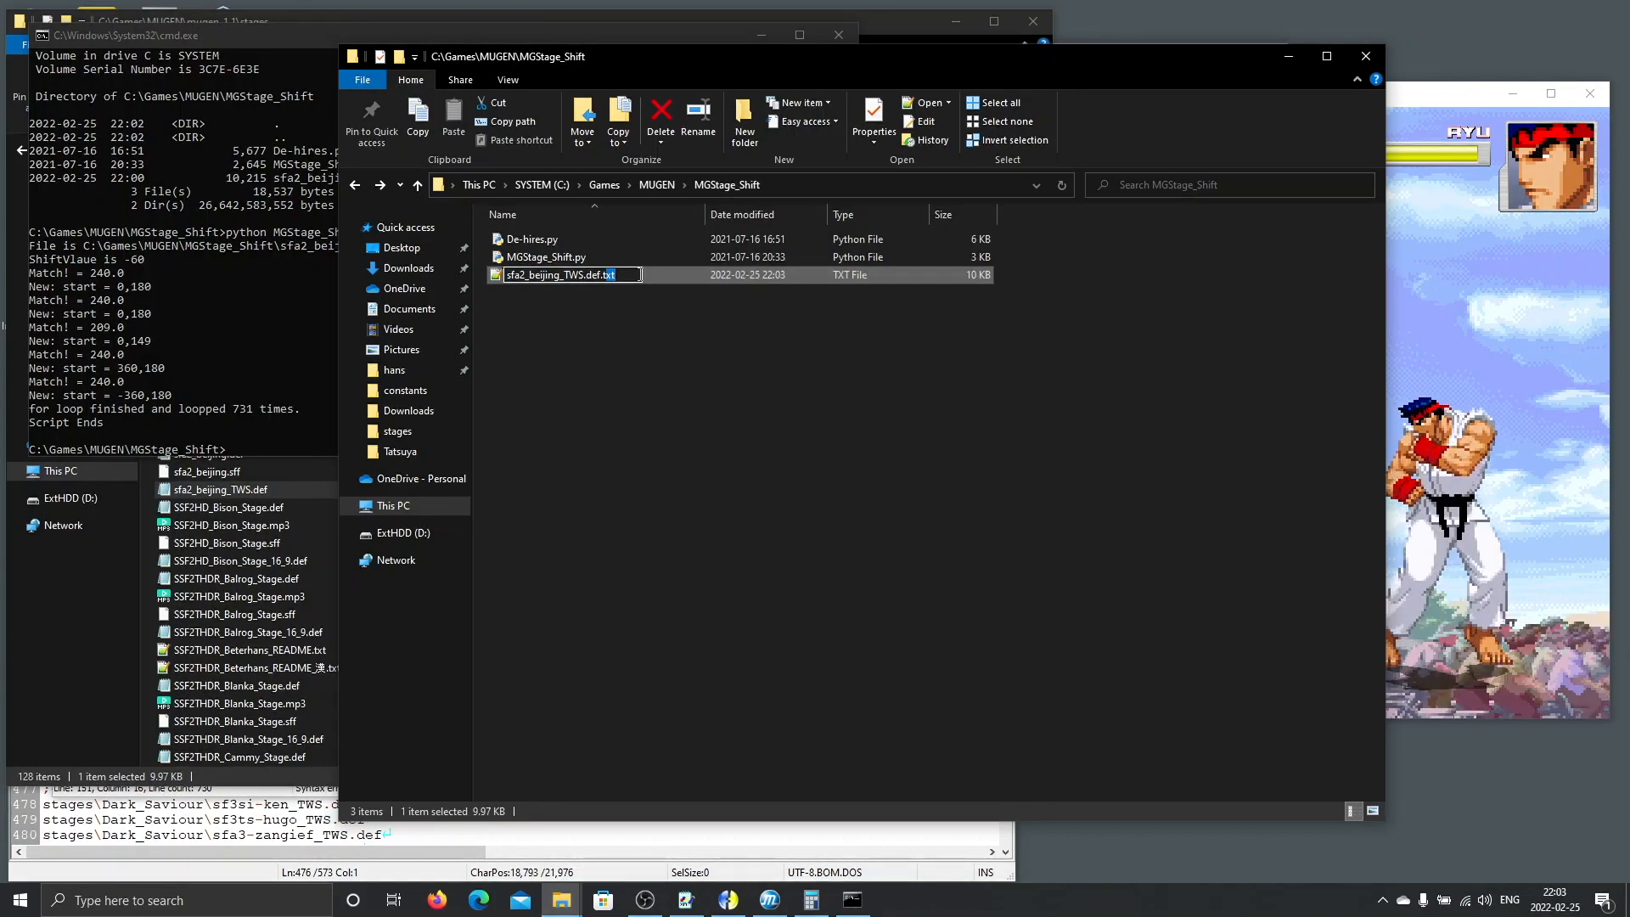
key(BackSpace)
key(Return)
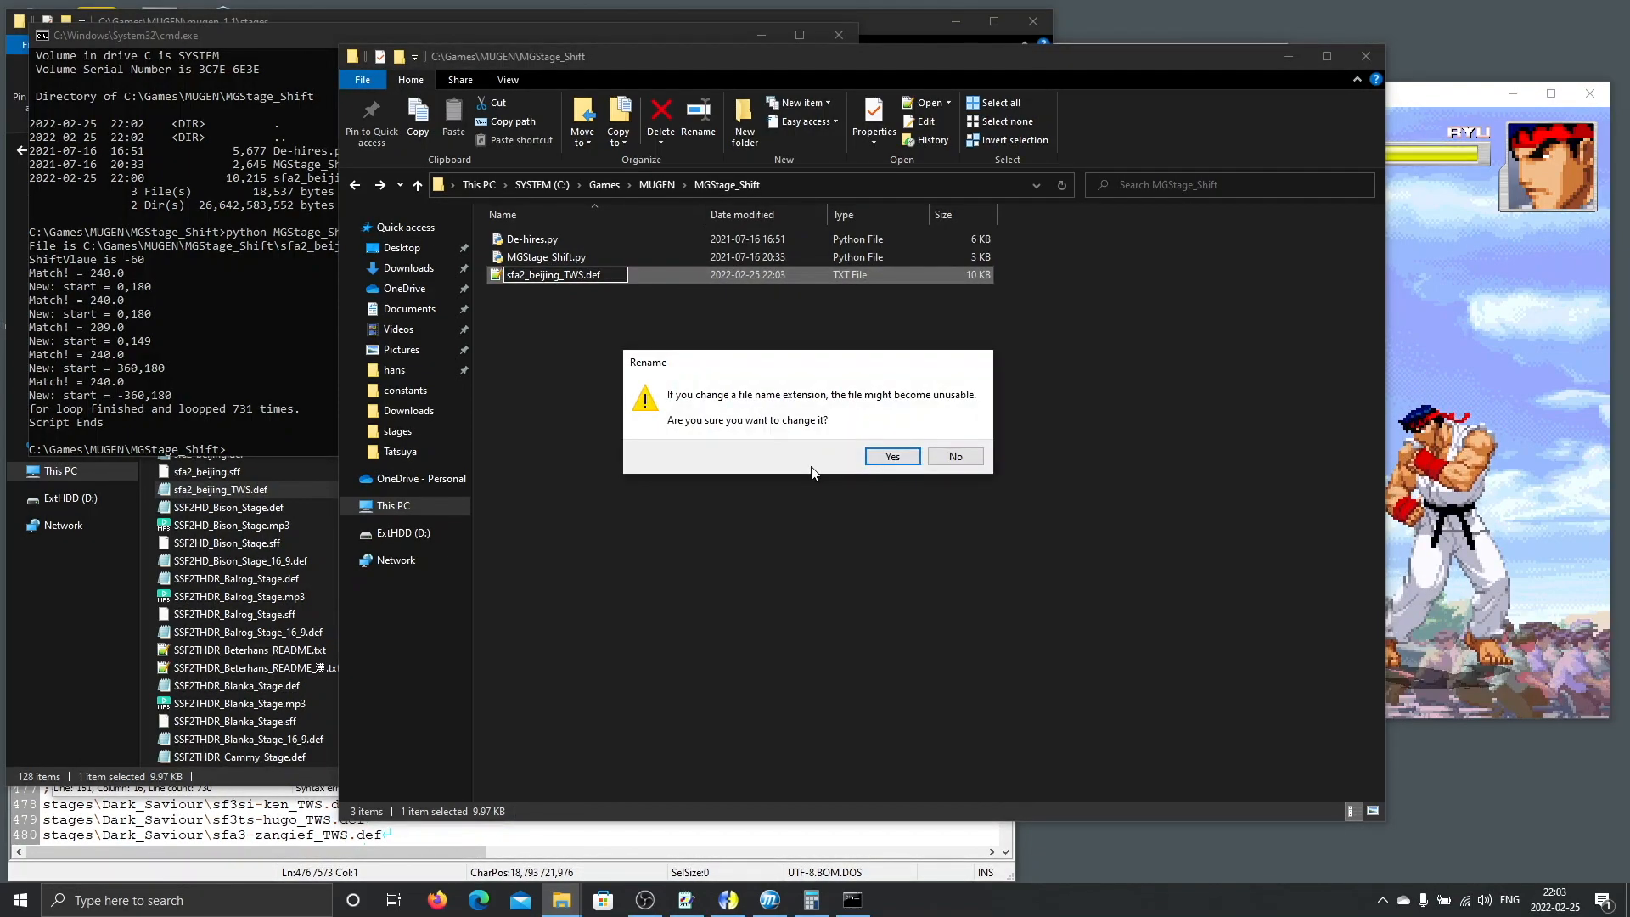
click(887, 458)
Copy the shifted sfa2_beijing_TWS.def into the mugen_1.1 stages folder, replacing the existing file.
key(ctrl+c)
click(259, 617)
key(ctrl+v)
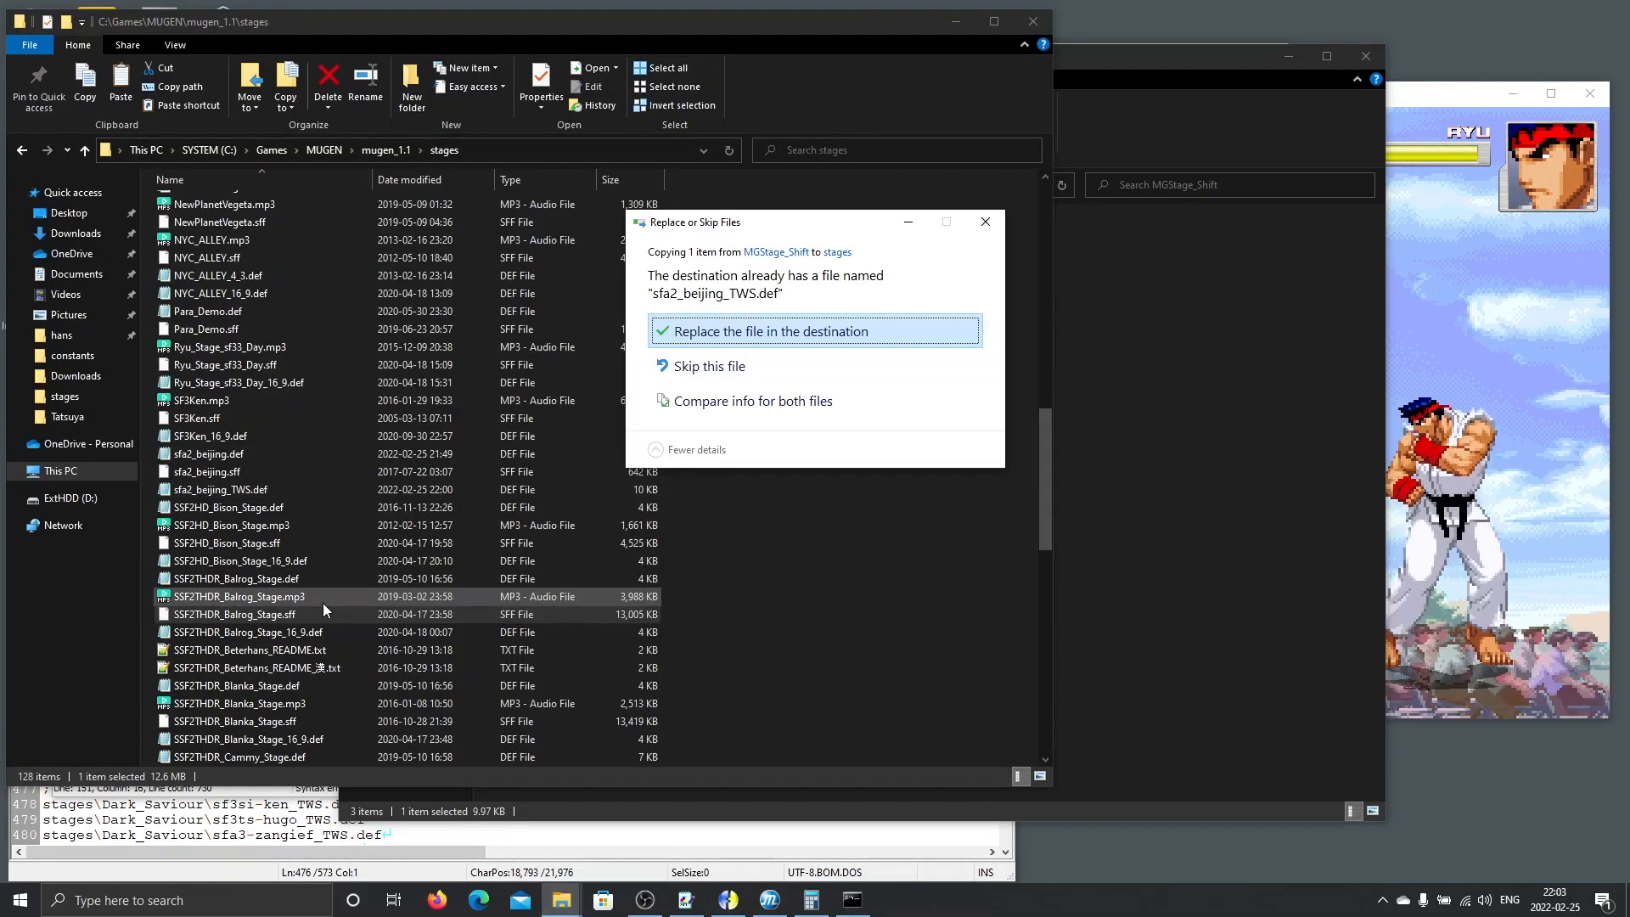
click(716, 327)
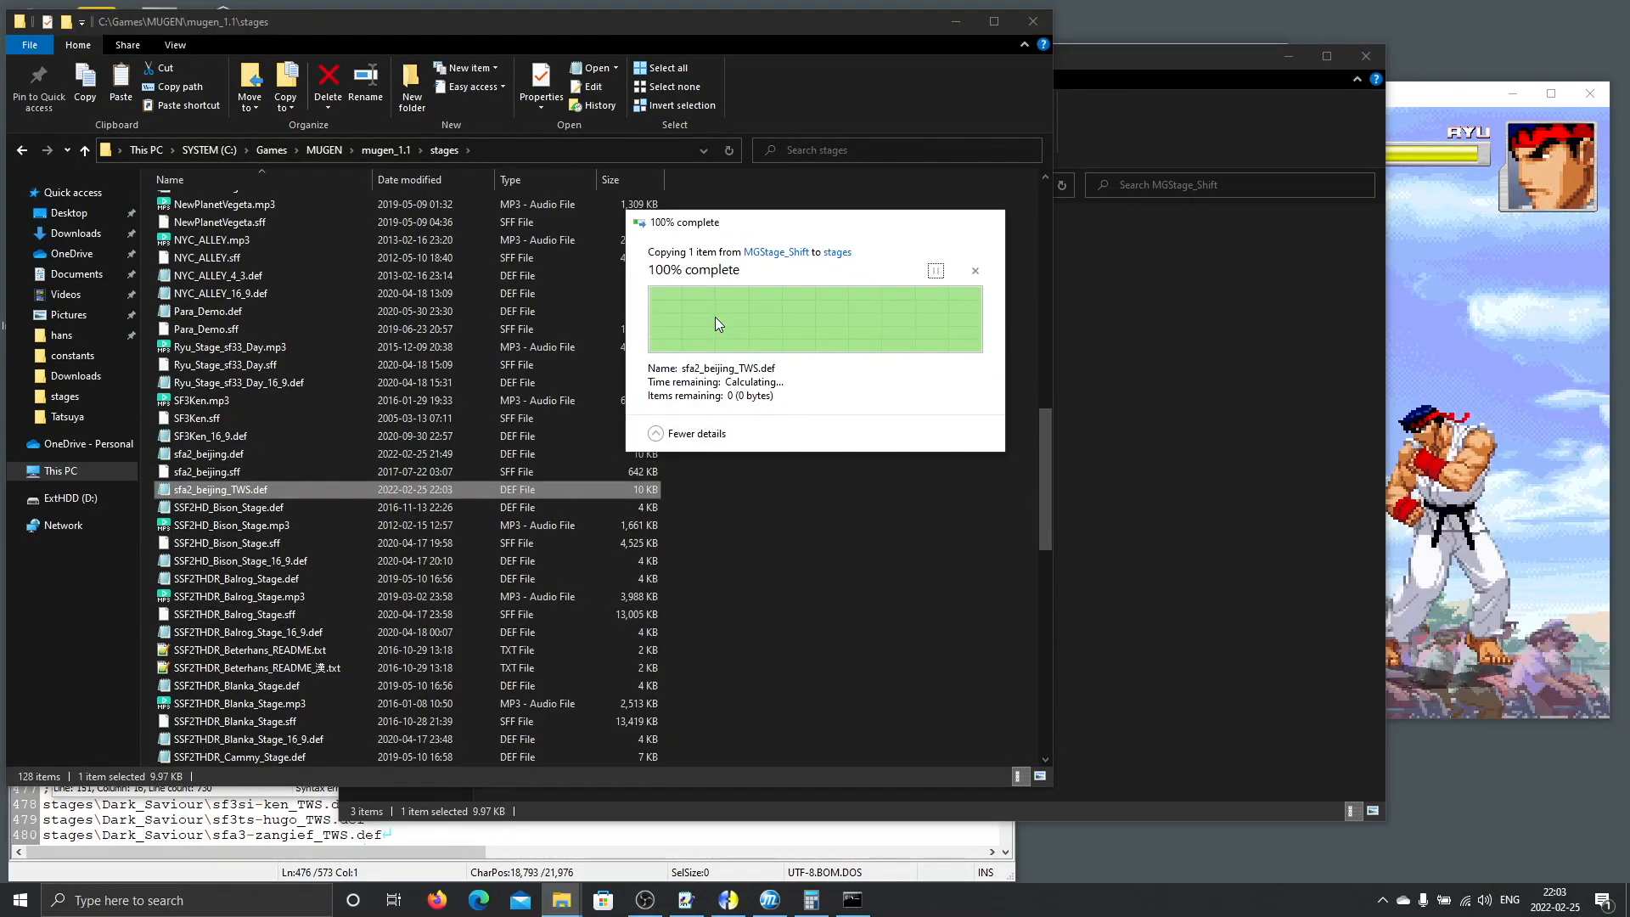
Check the shifted stage in M.U.G.E.N, then switch to Fighter Factory and close the outdated SFA2 - Beijing project.
click(1521, 480)
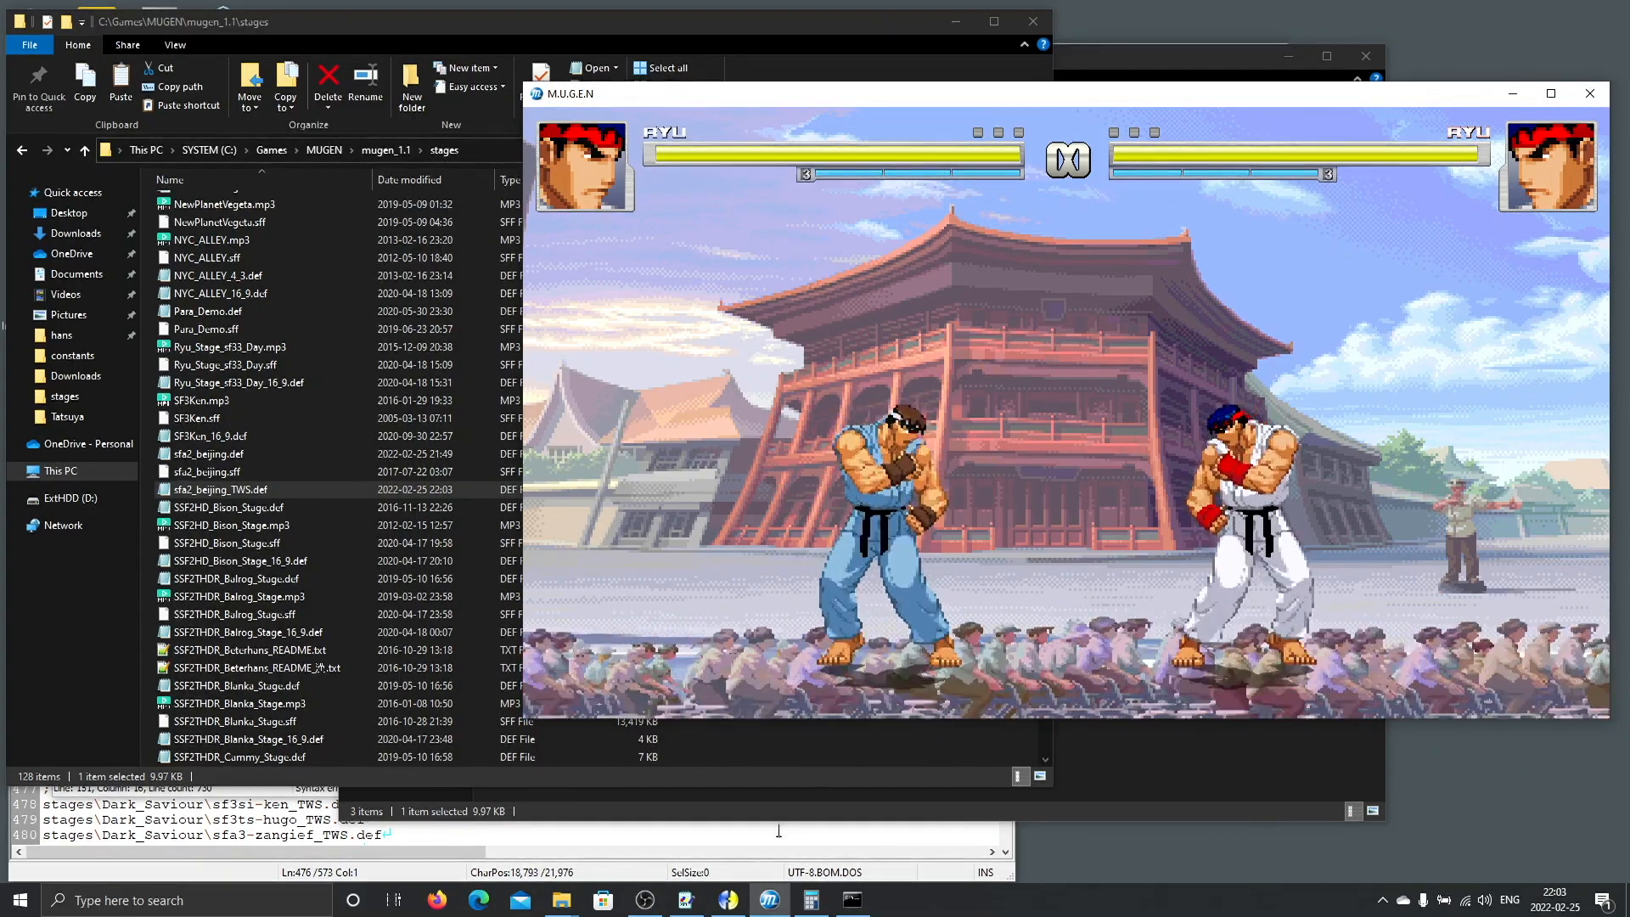
click(729, 899)
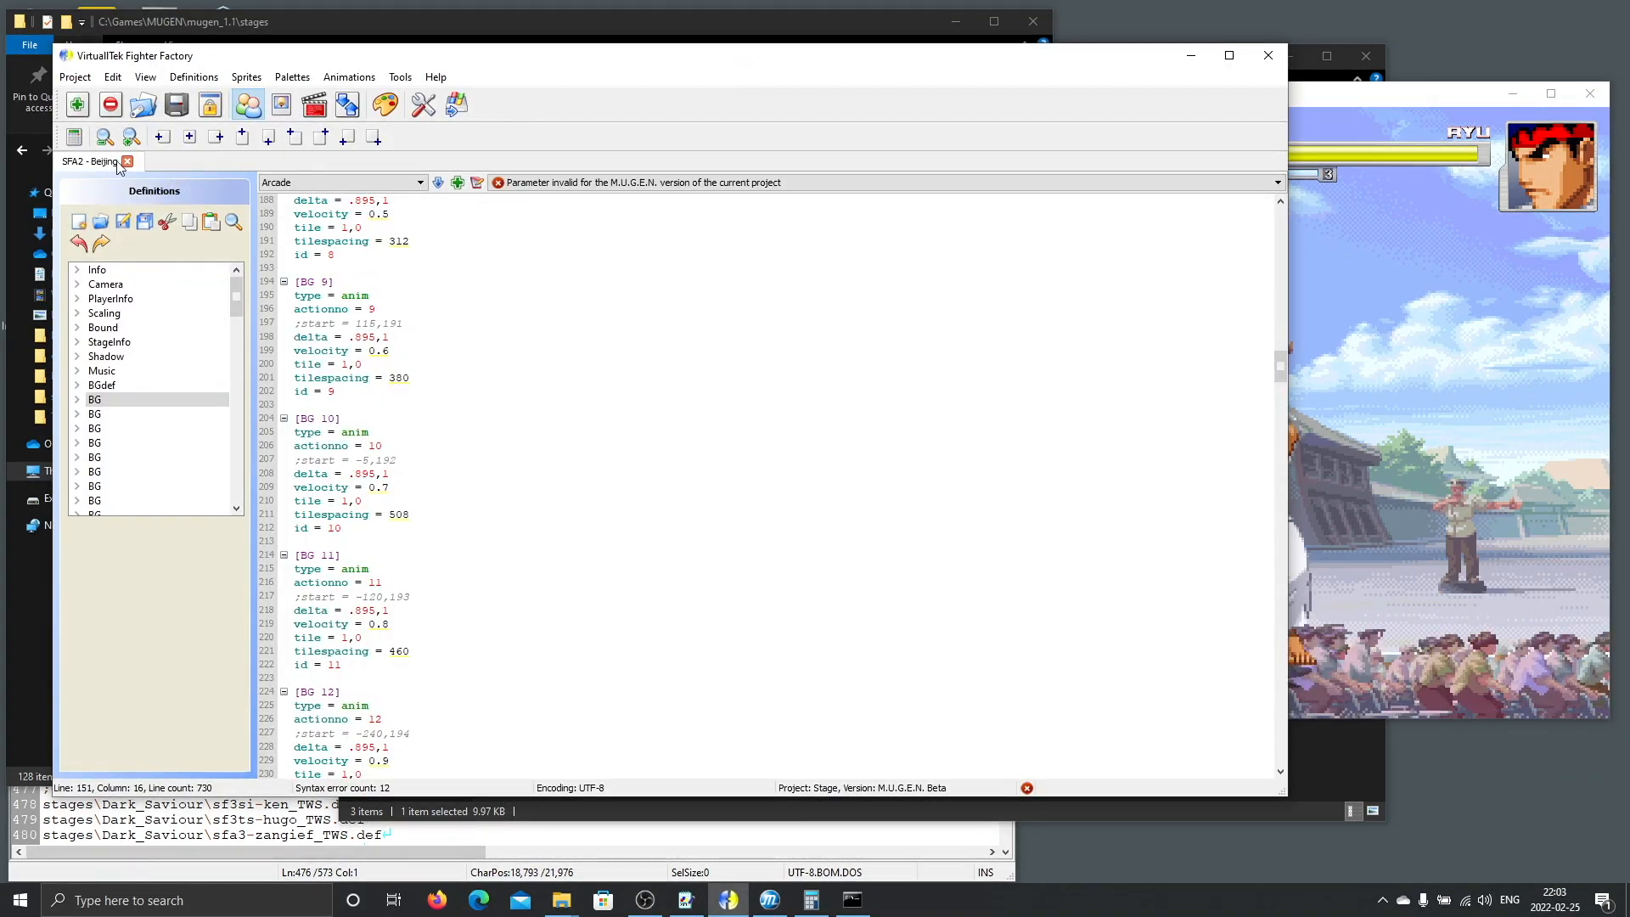
click(121, 108)
click(144, 105)
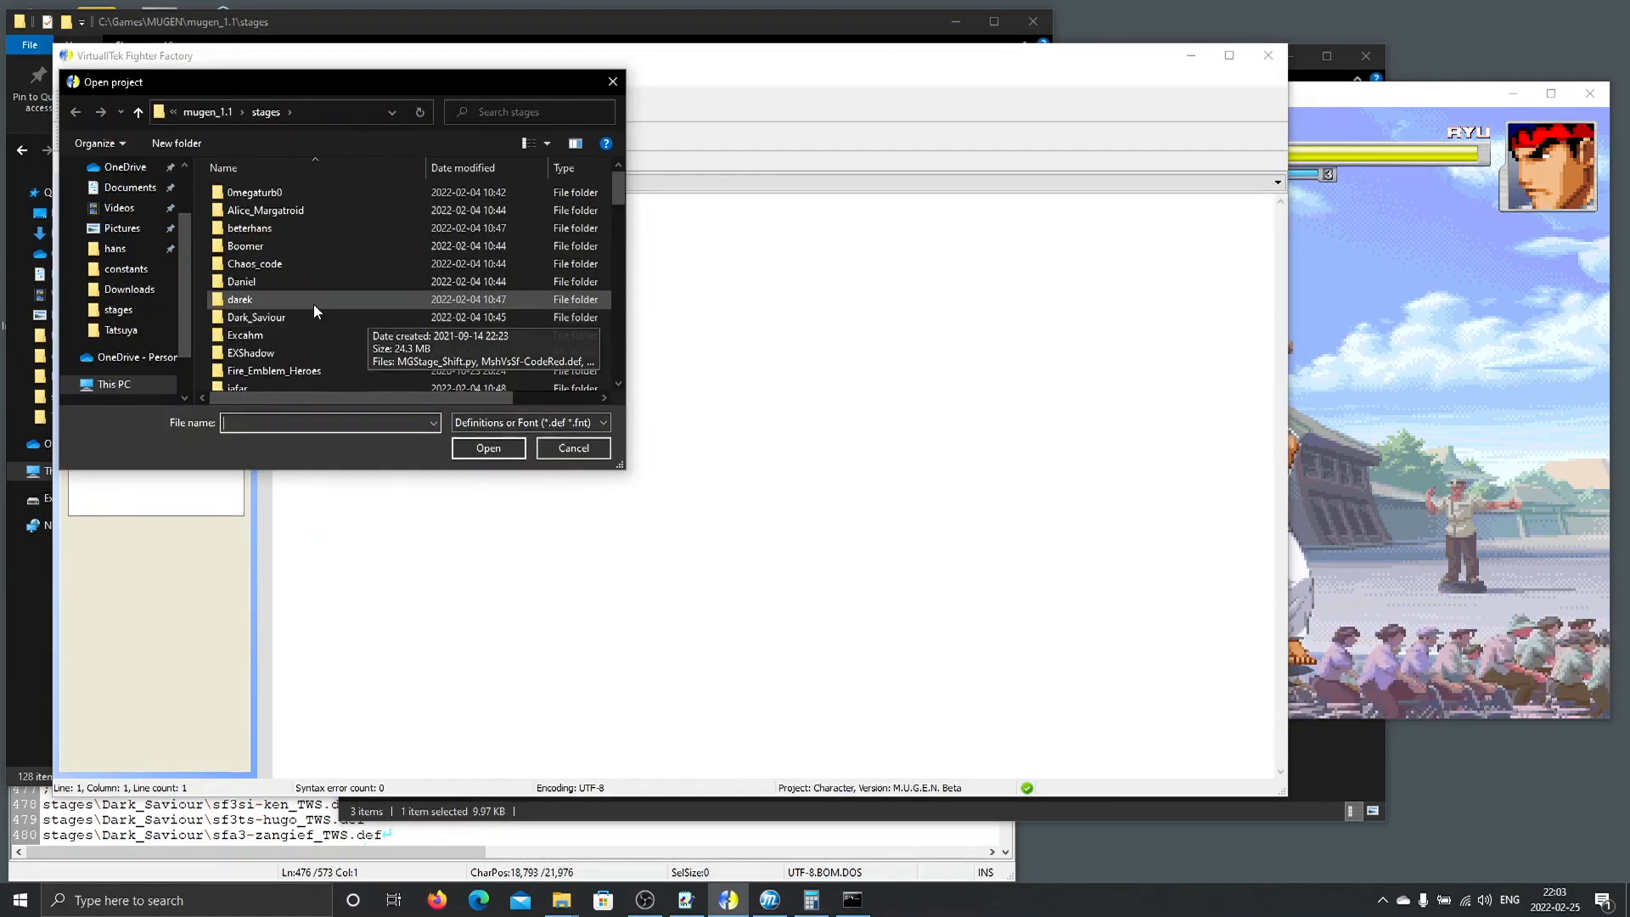
scroll(289, 312, down, 12)
scroll(288, 308, up, 8)
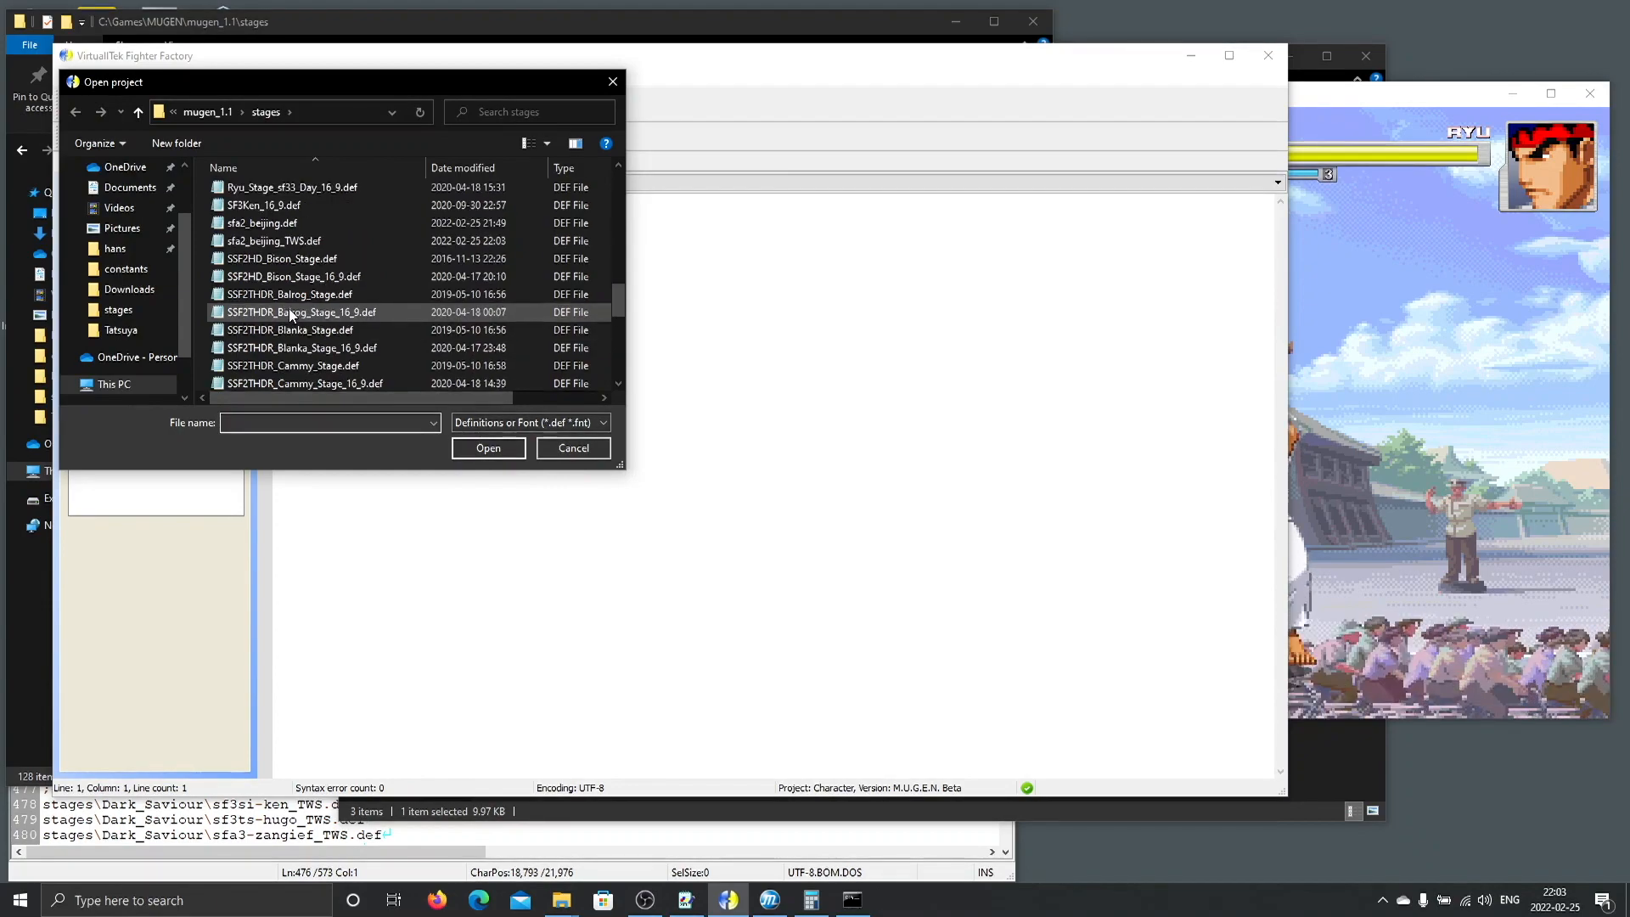
click(611, 81)
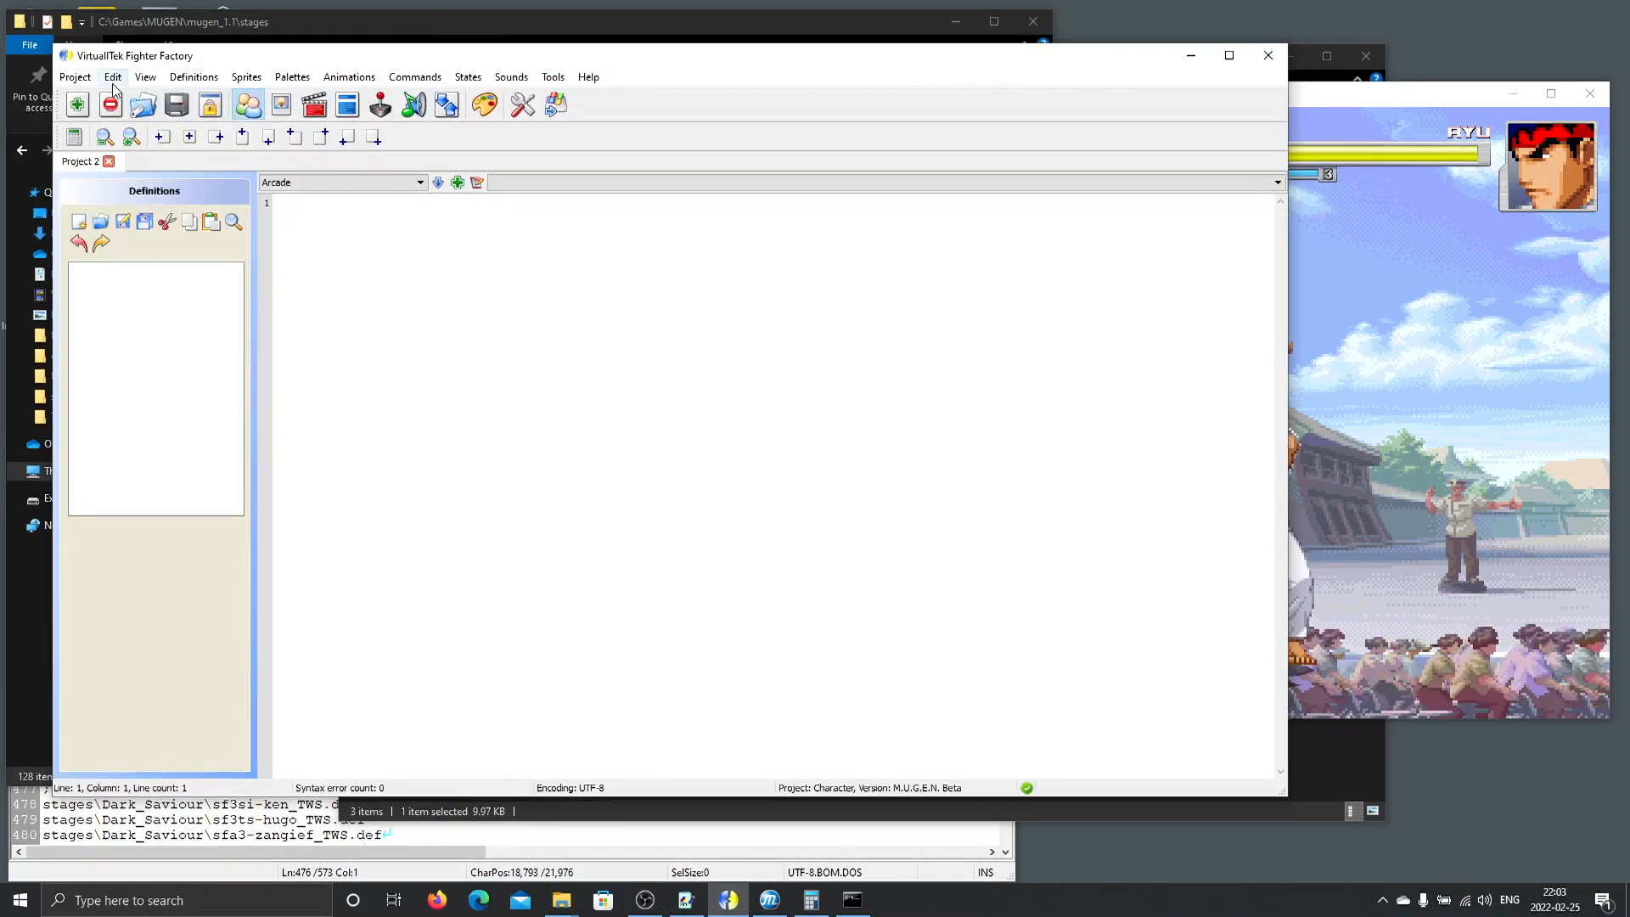
Reopen SFA2 - Beijing from the recent projects to load the shifted definitions.
click(76, 77)
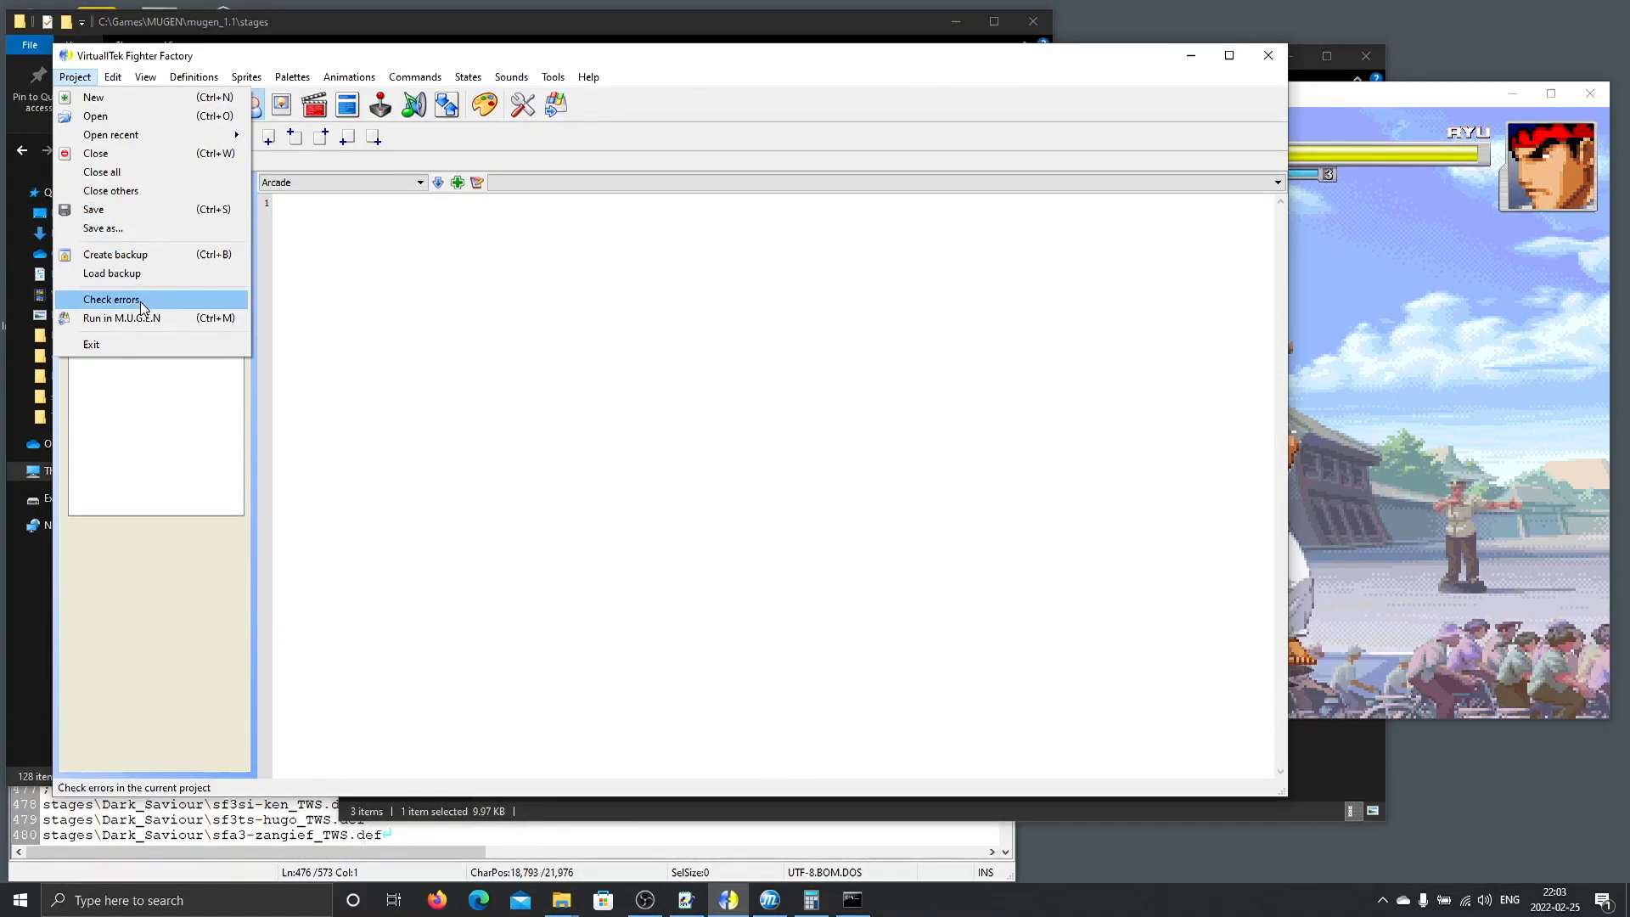
mouse_move(208, 137)
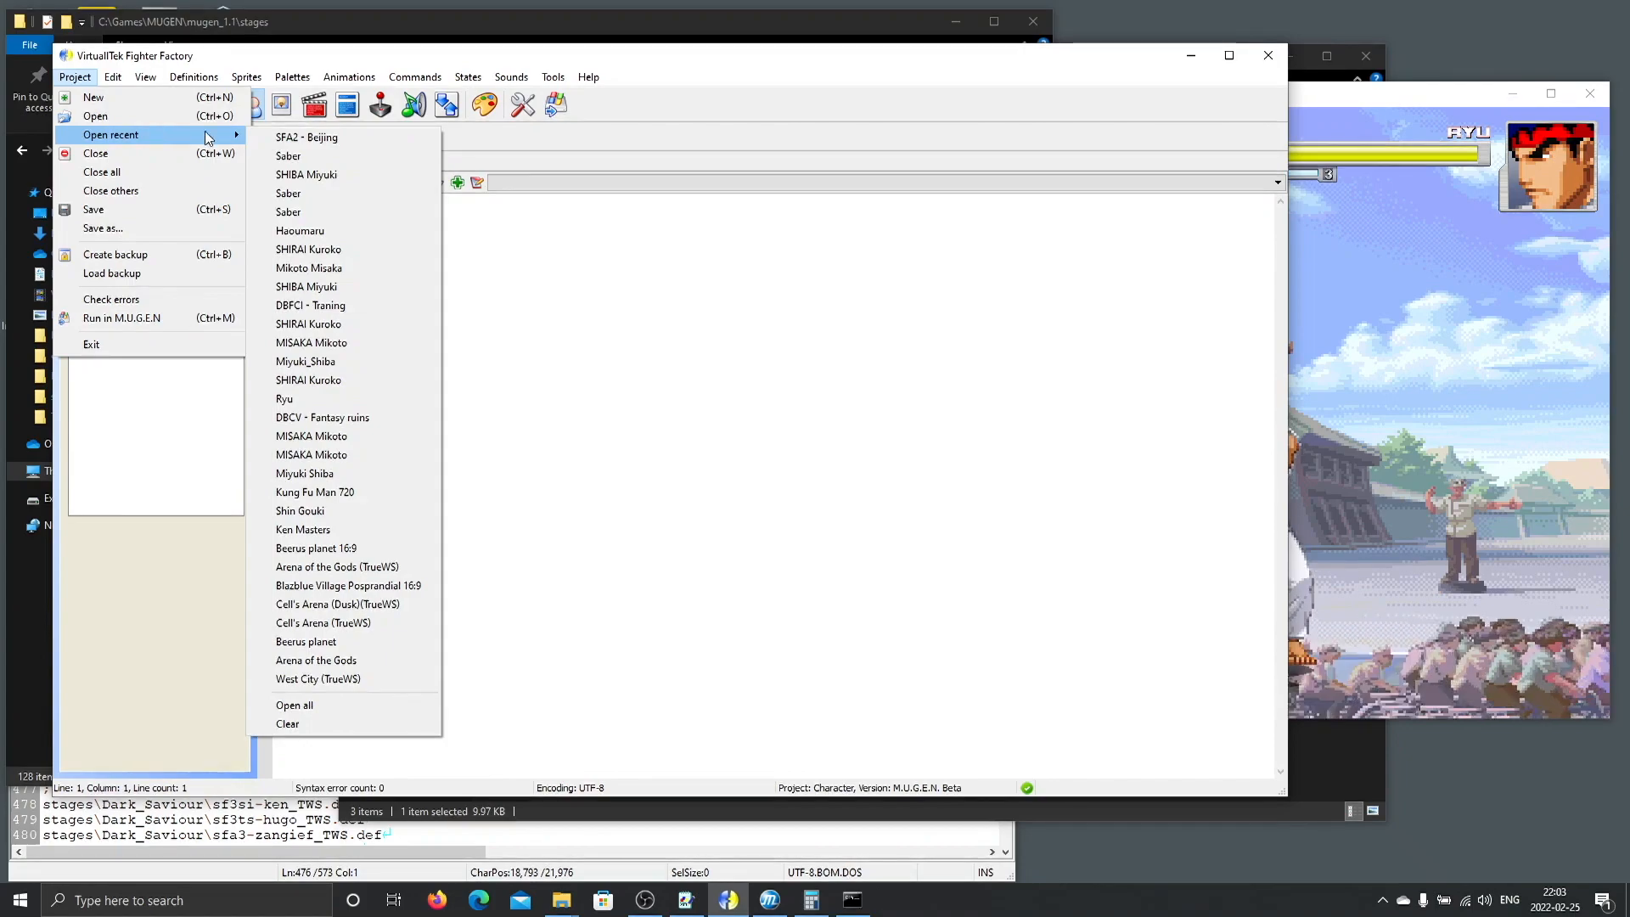
click(283, 140)
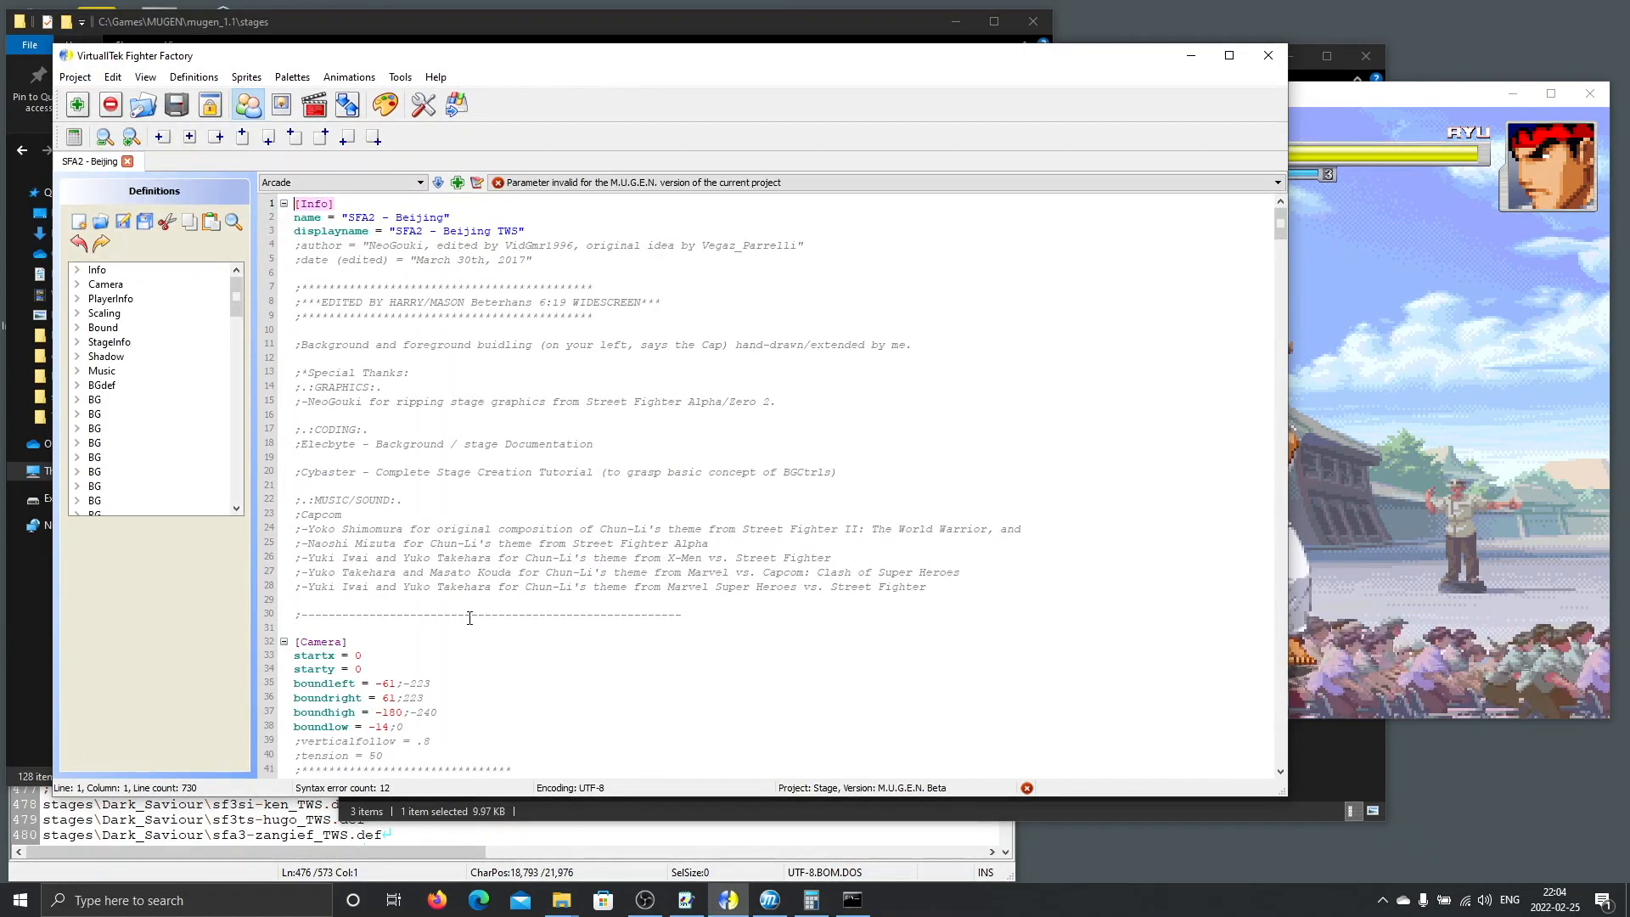
Locate the Bikes 3 restart reposition in the definitions and calculate its shifted y value as 183 - 60 in Calculator.
scroll(470, 618, down, 10)
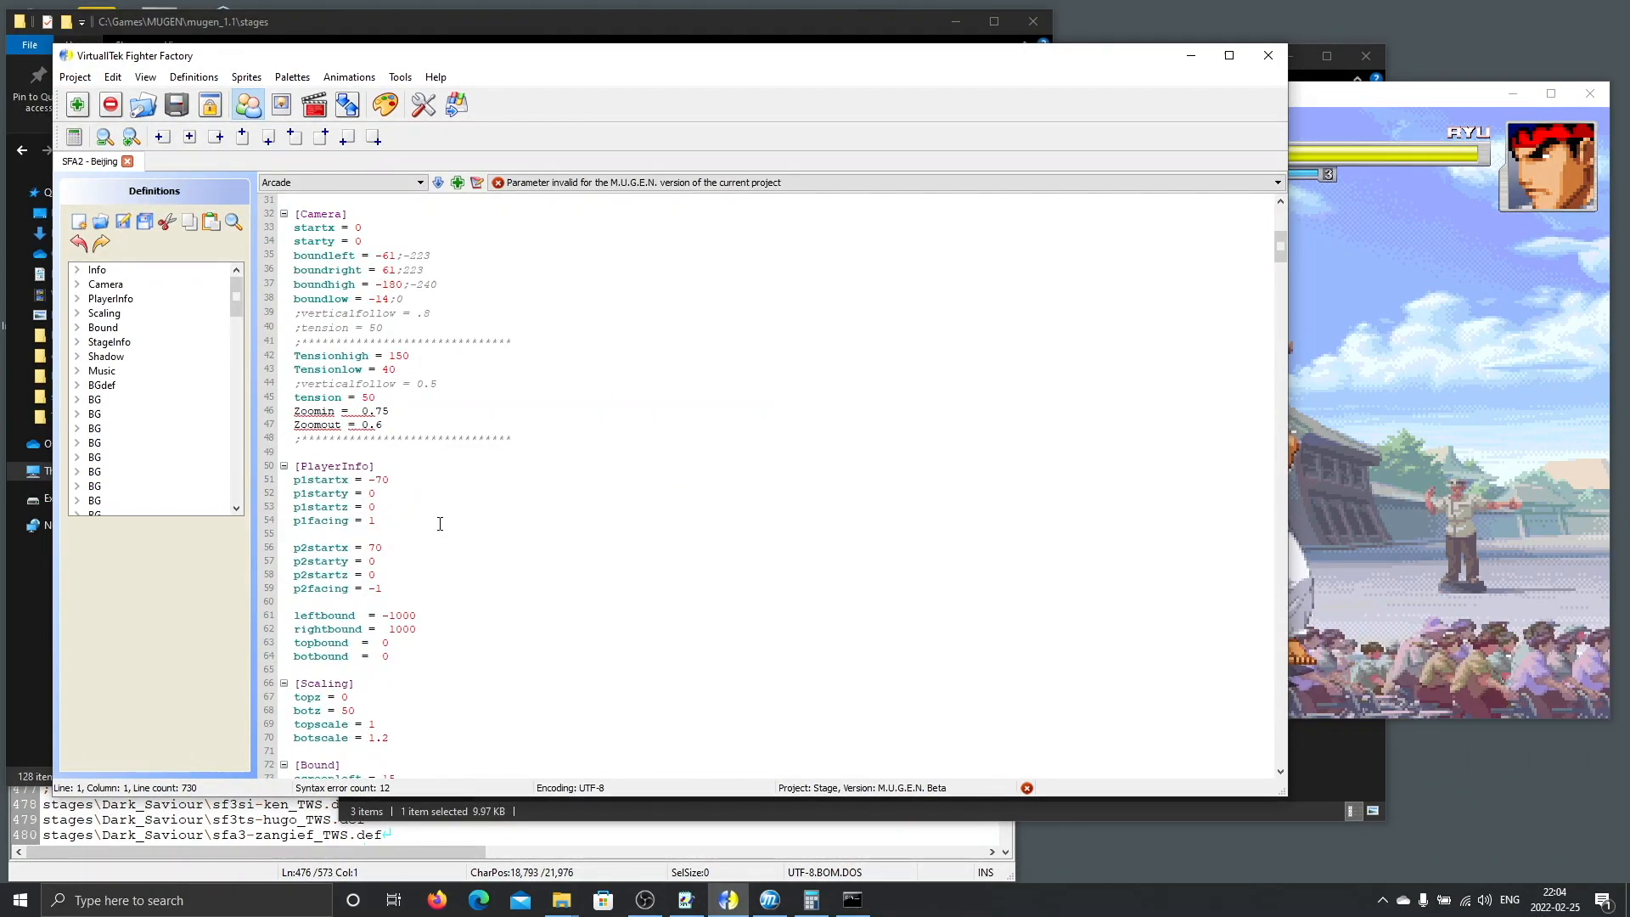
scroll(440, 524, down, 6)
scroll(440, 524, down, 6)
scroll(404, 659, down, 13)
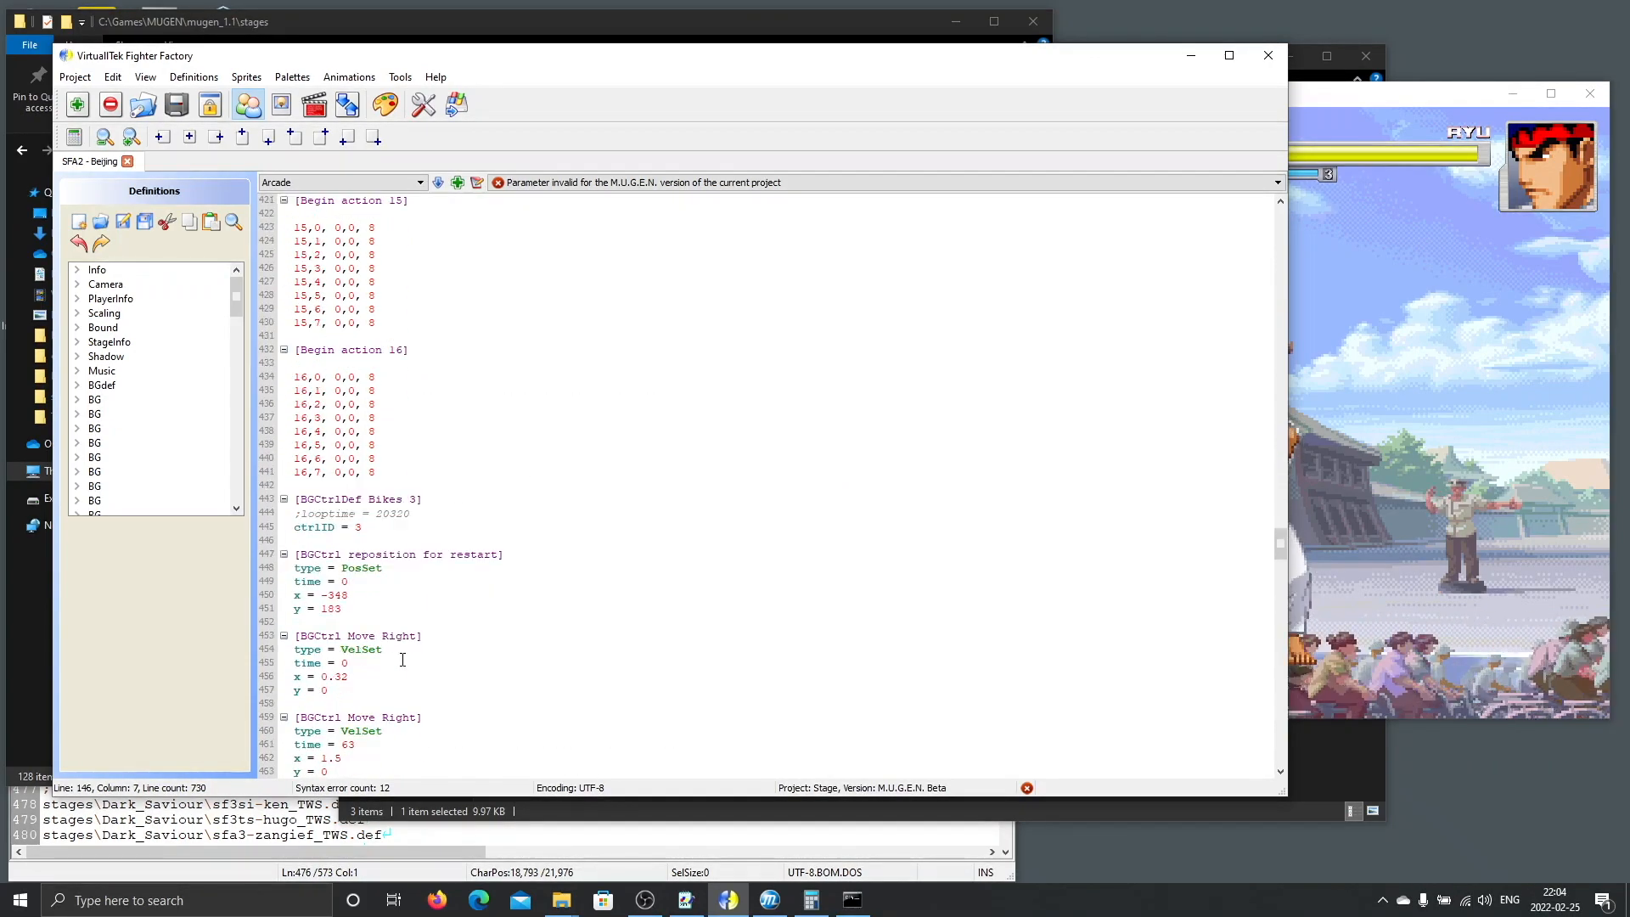
scroll(403, 659, down, 5)
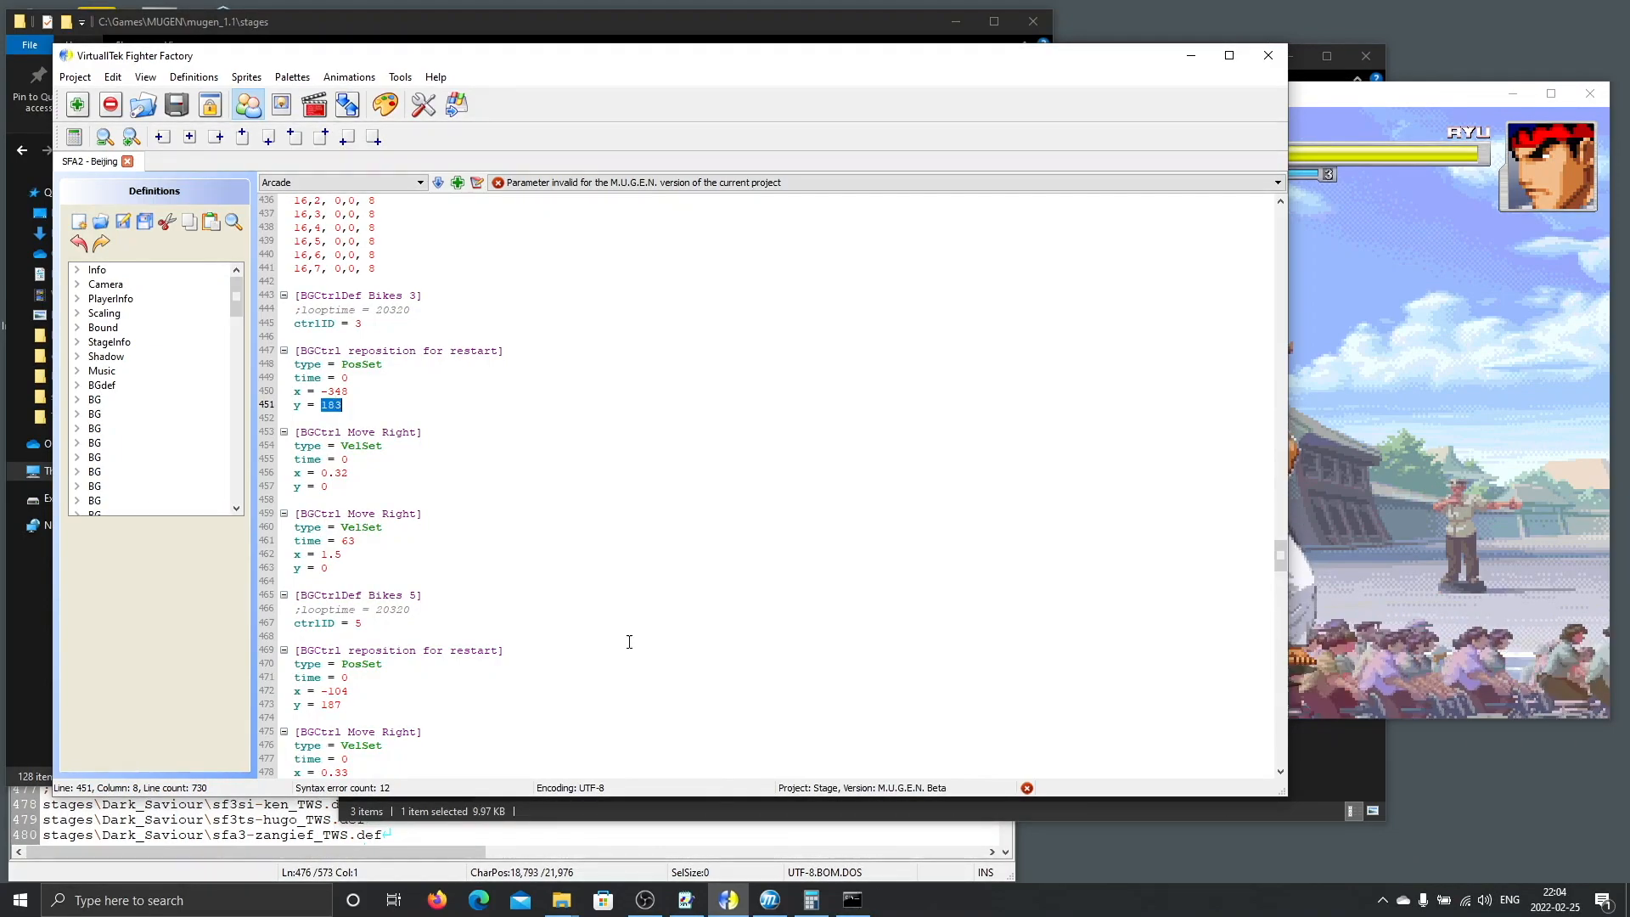
click(807, 904)
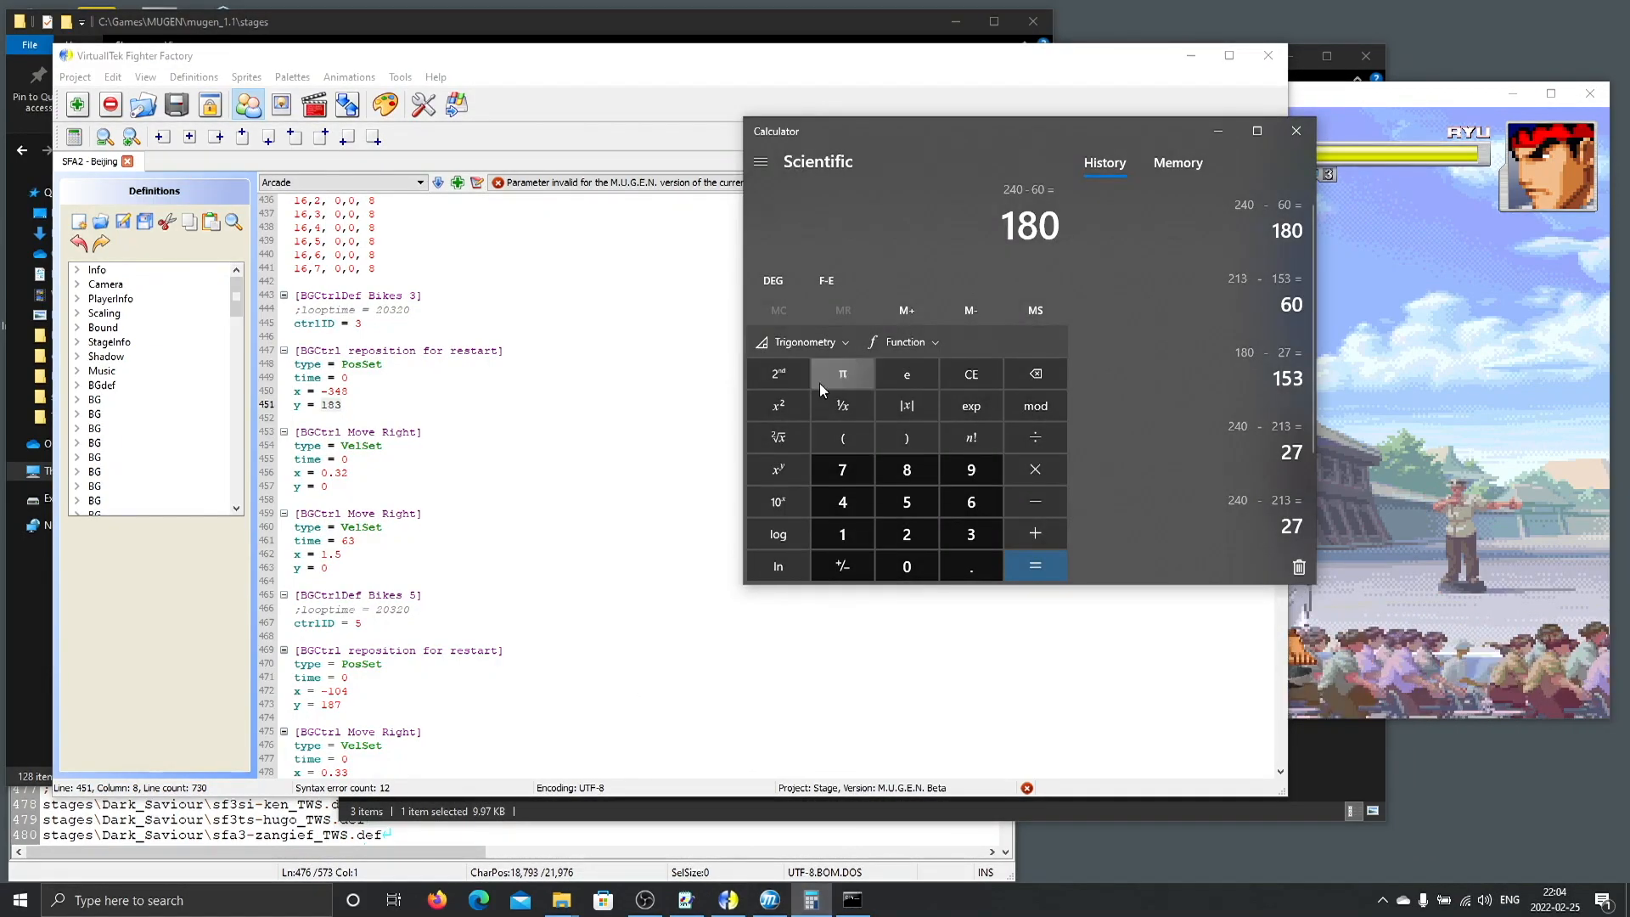
key(Escape)
text(183)
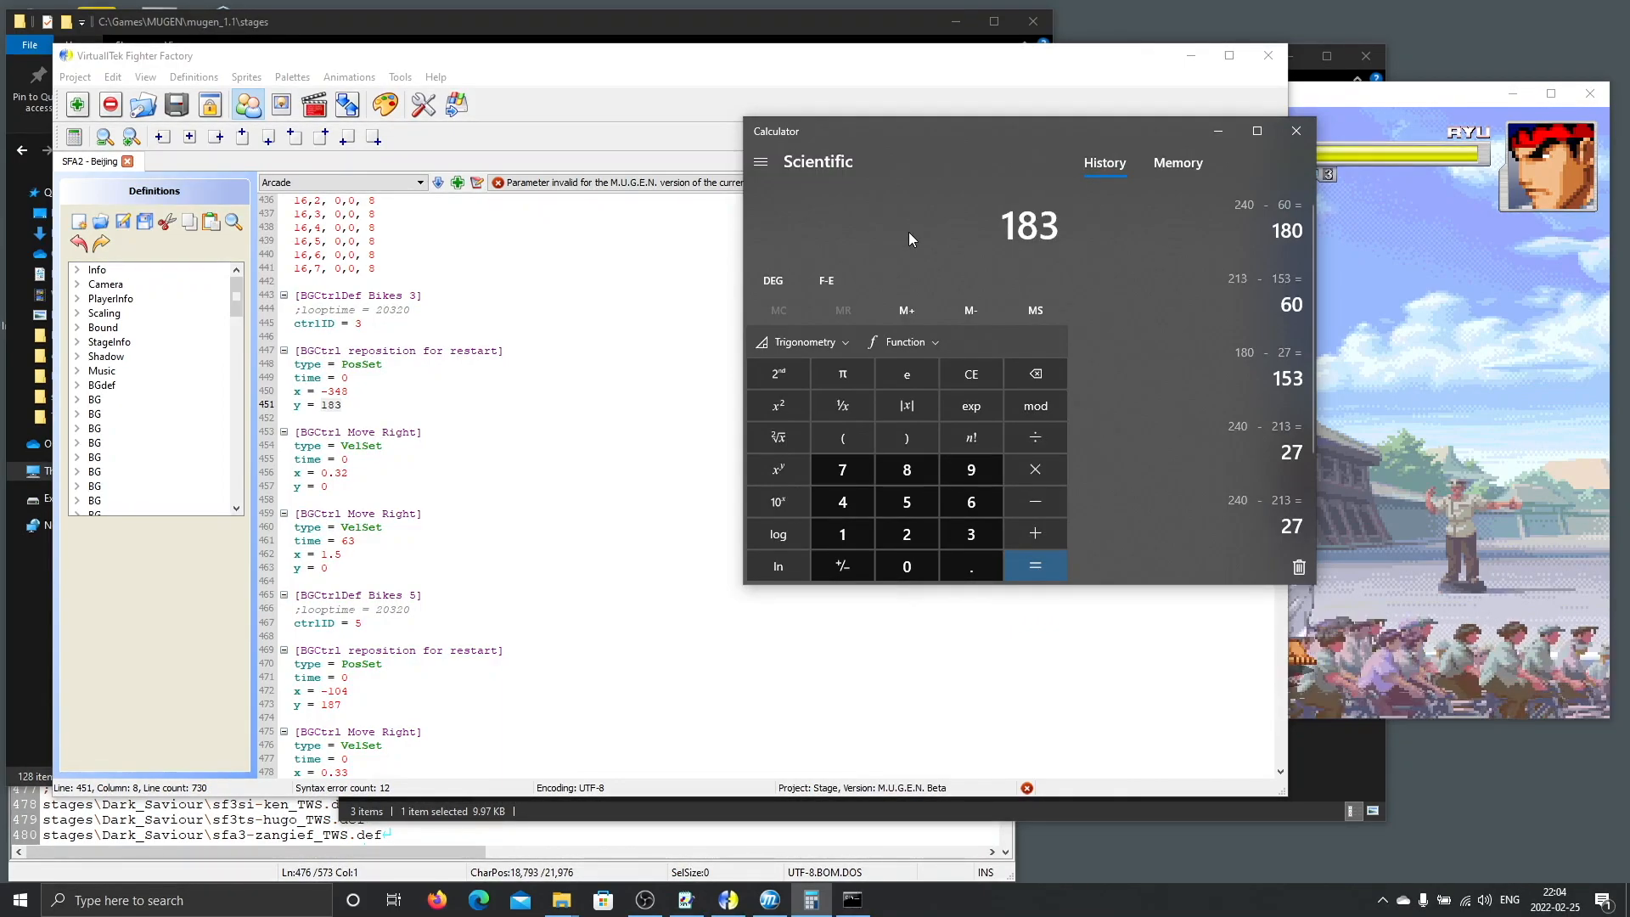
text( - 60)
key(Return)
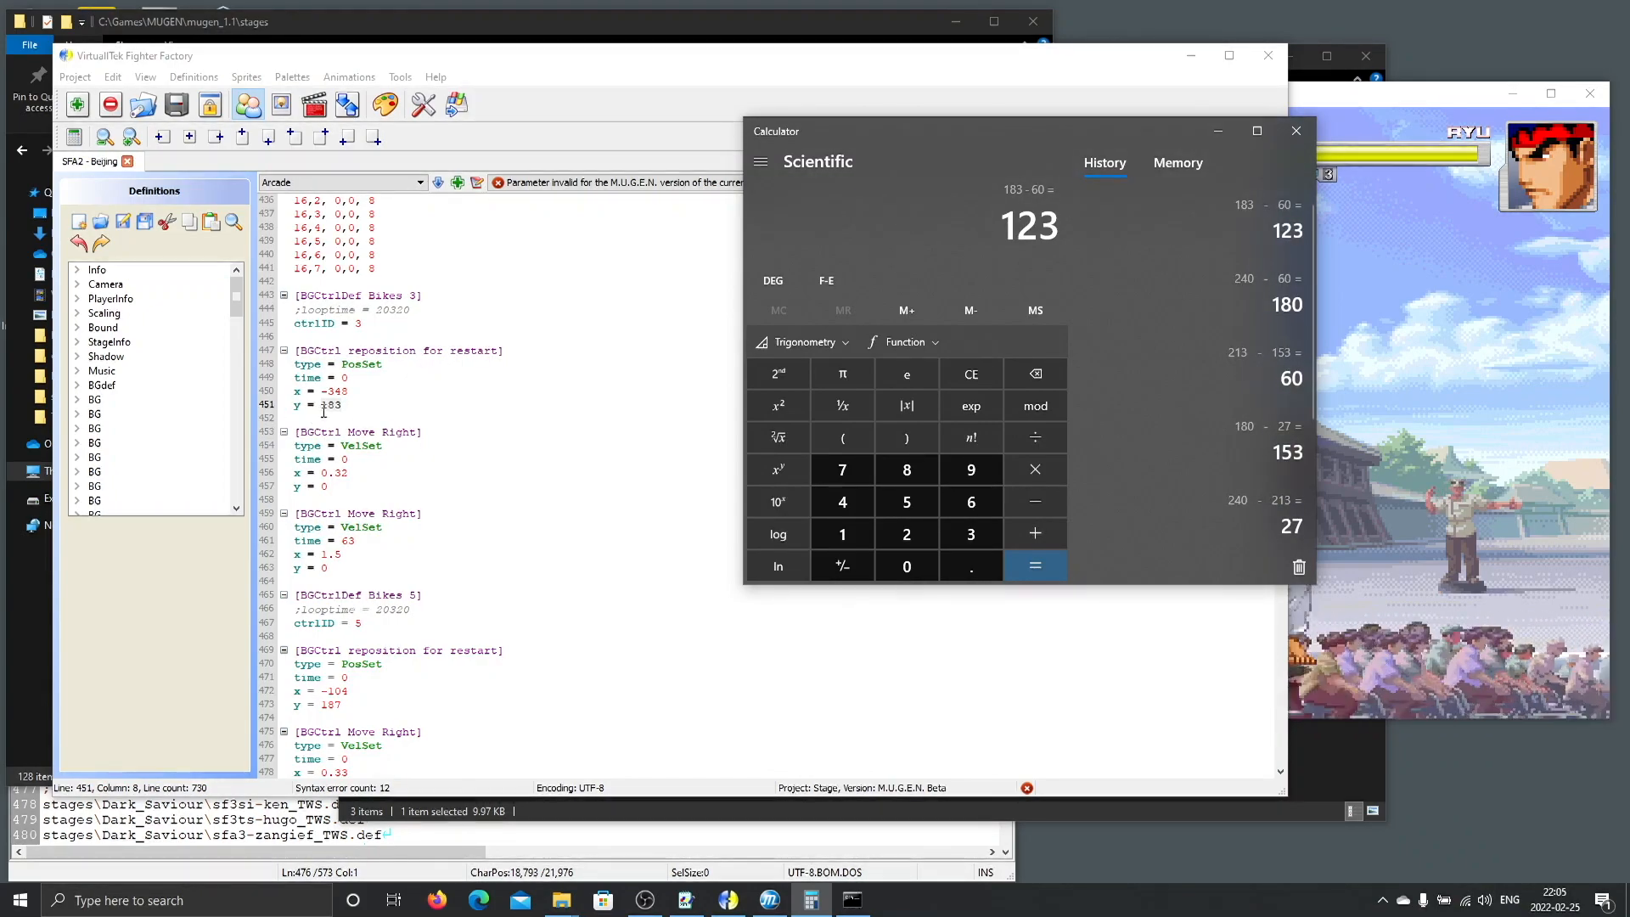
Set y to 123 in the Bikes 3 restart reposition and reload the stage in M.U.G.E.N.
double_click(323, 408)
text(123)
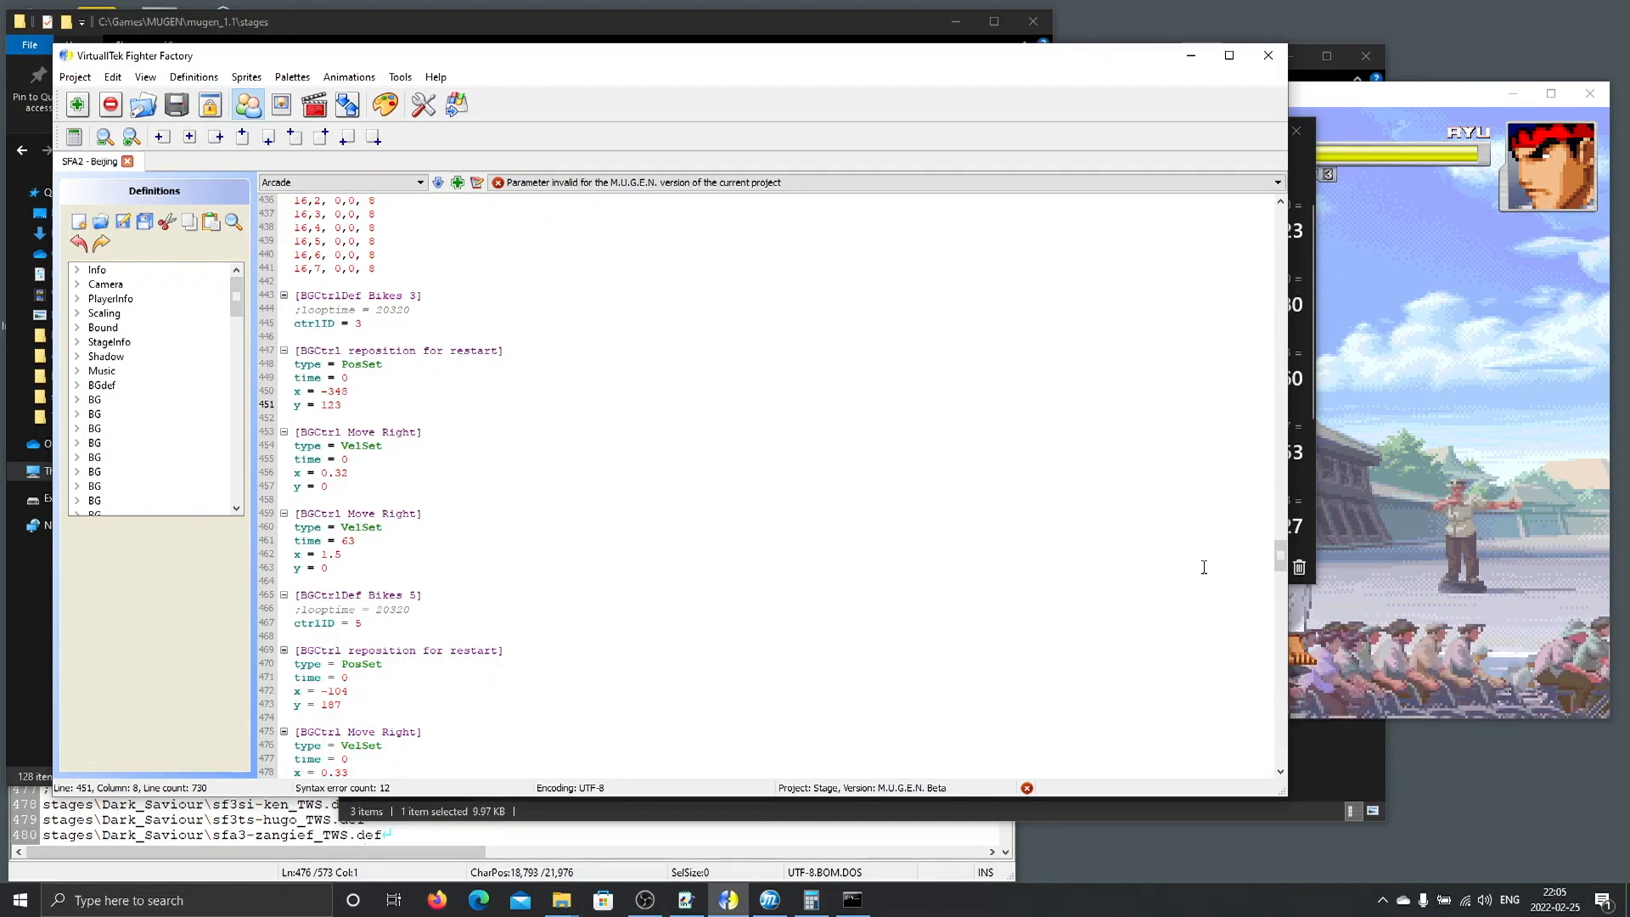
click(1413, 493)
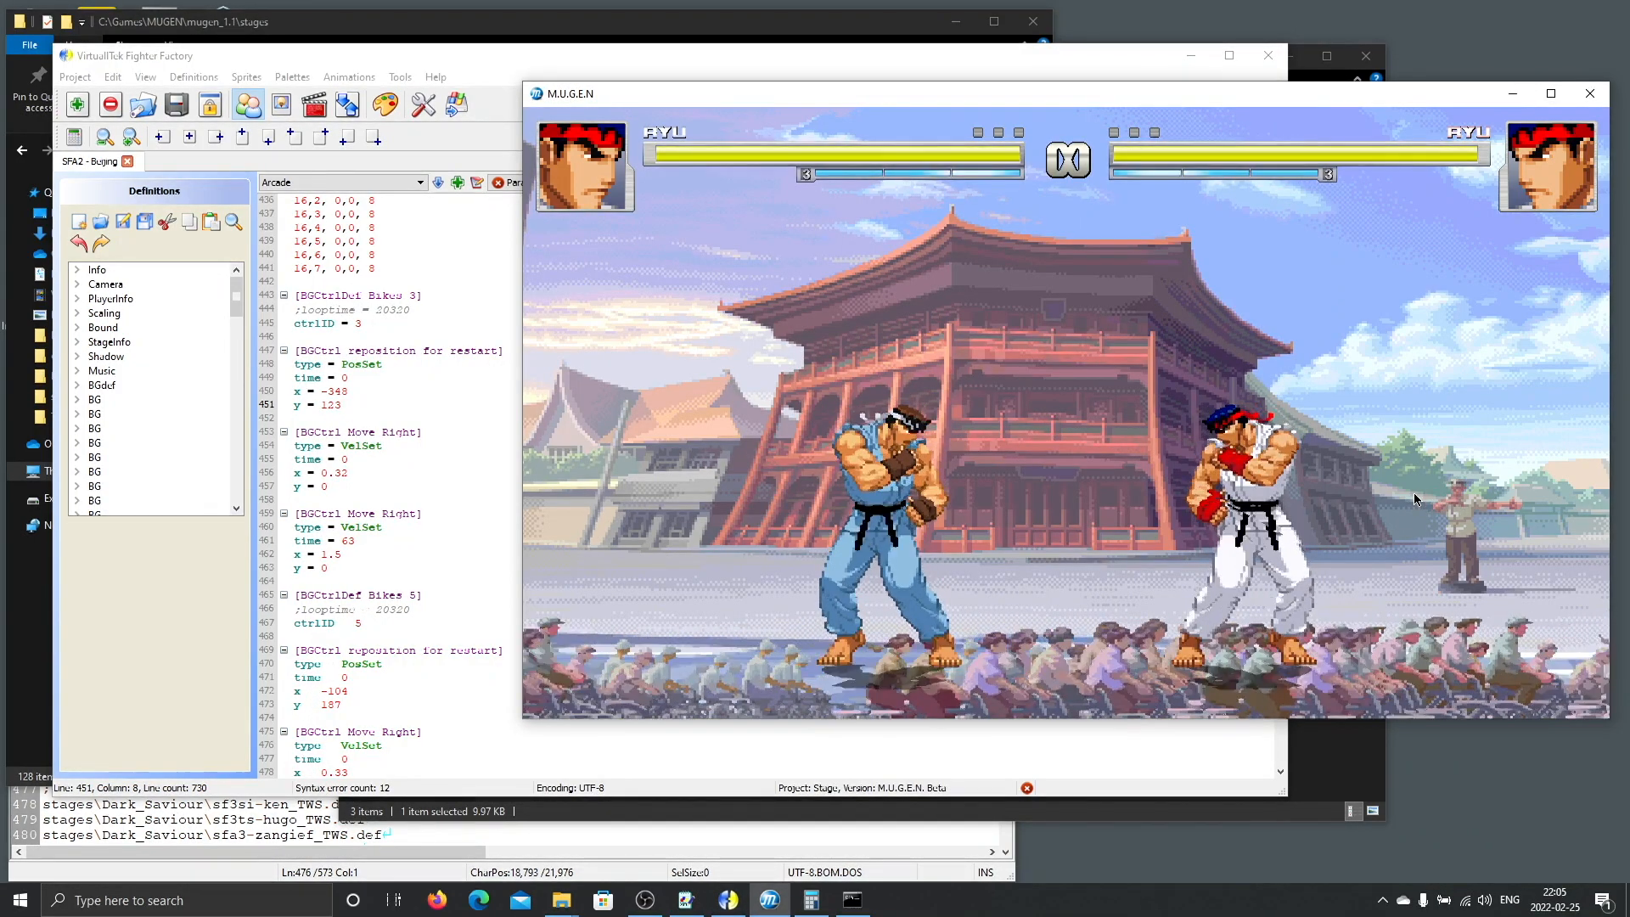
key(shift+F4)
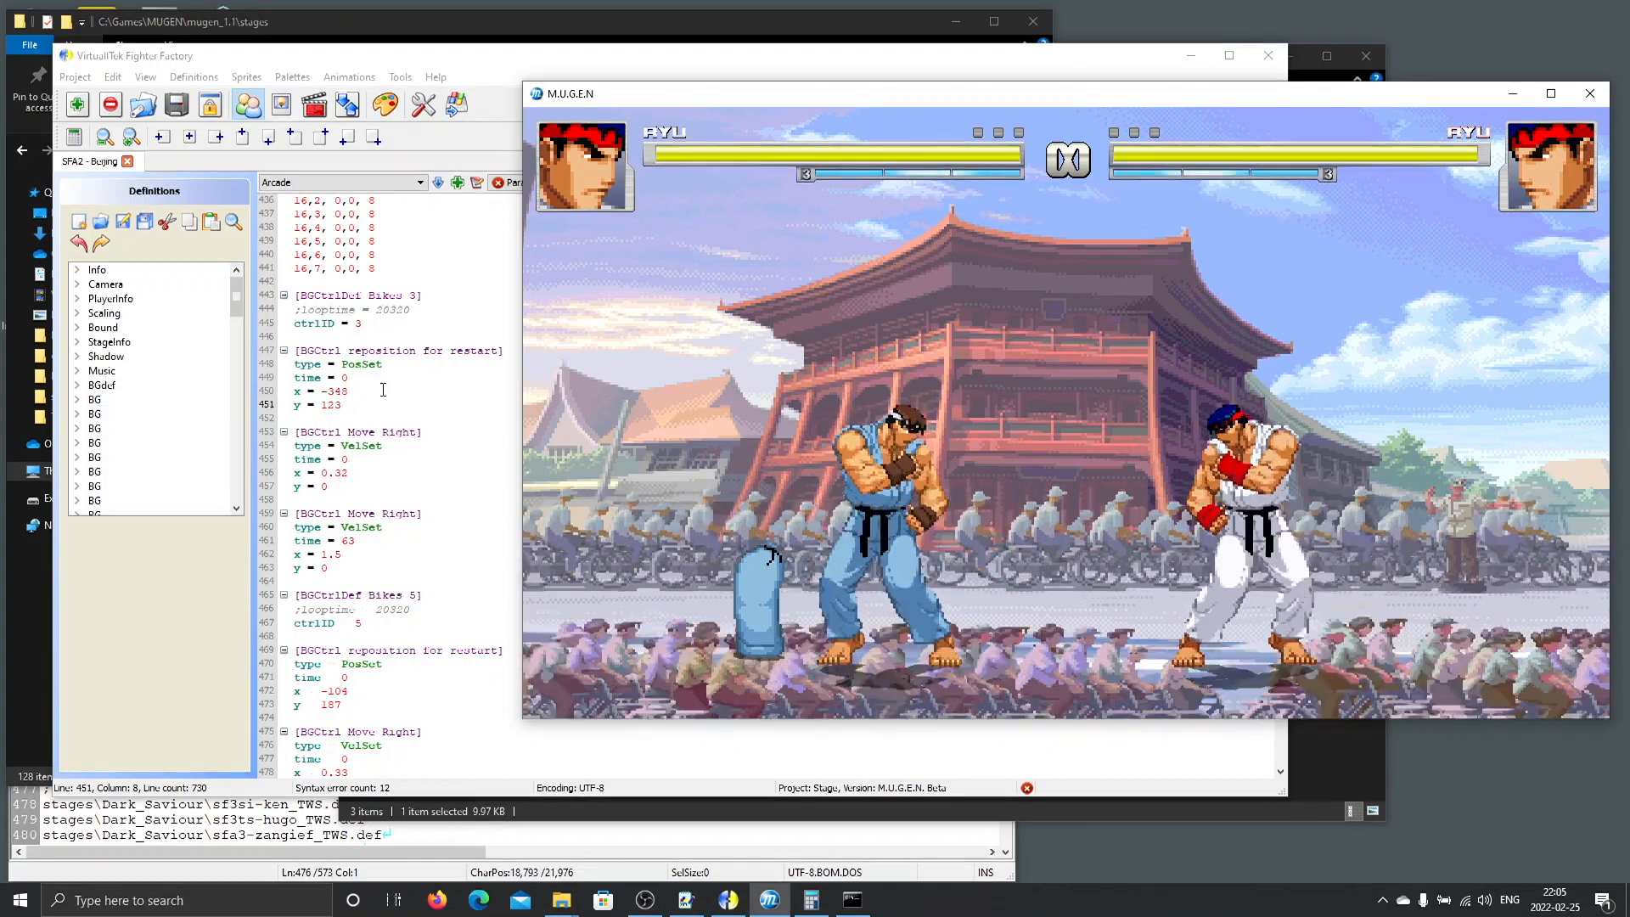
Set y to 127 in the Bikes 5 restart reposition, calculated as 187 - 60, and reload the stage in M.U.G.E.N.
click(354, 392)
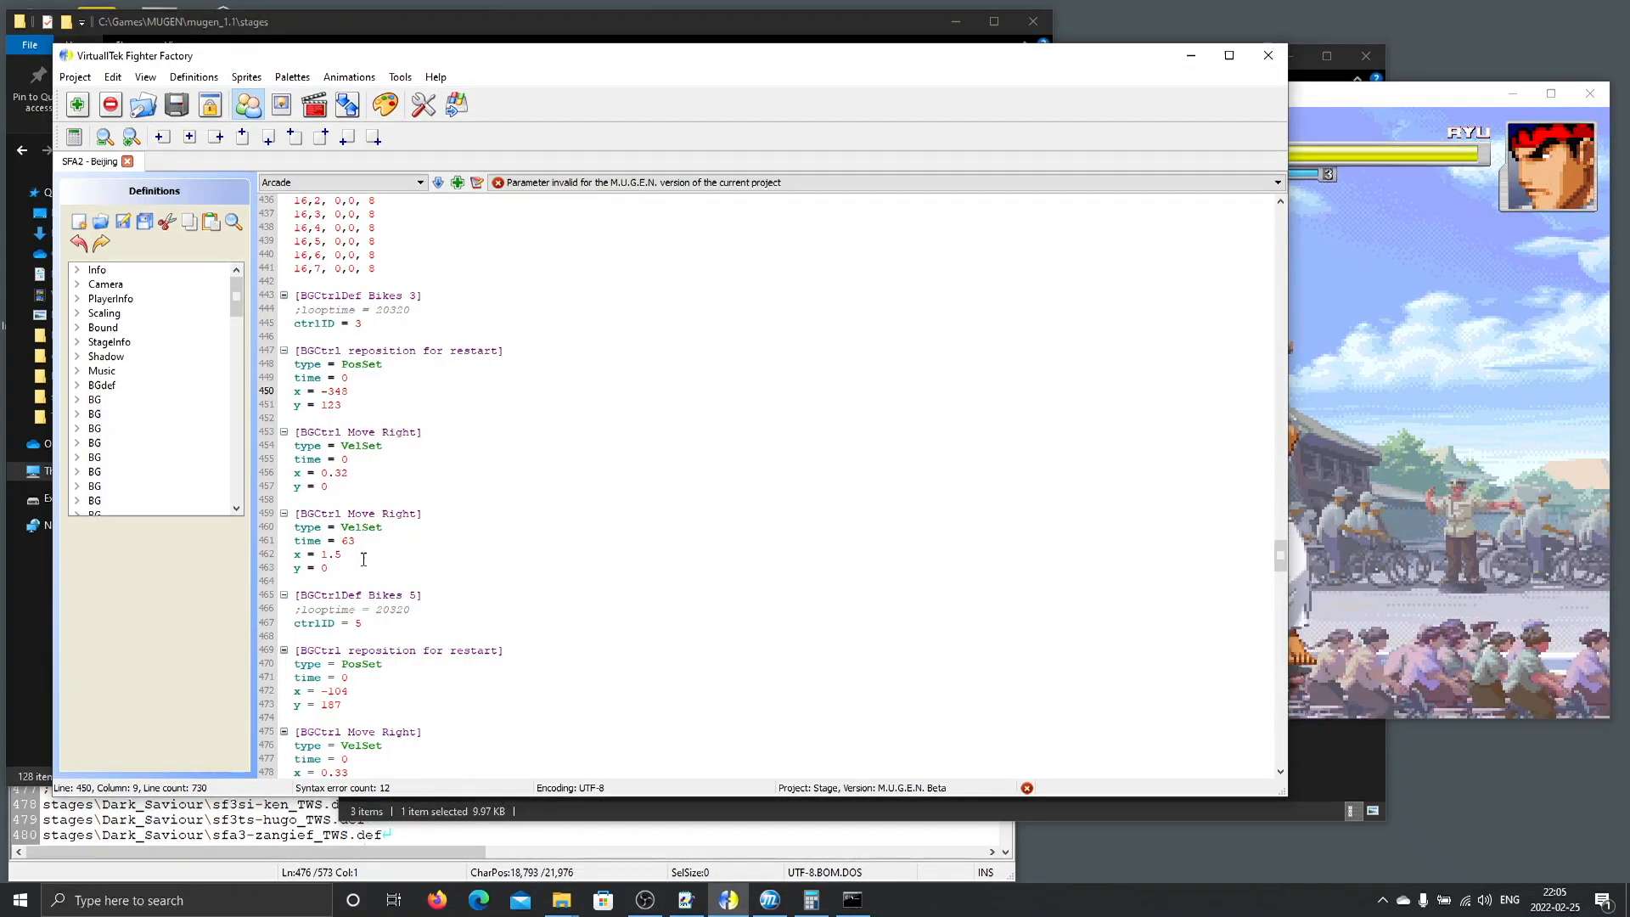
scroll(365, 564, down, 3)
click(379, 499)
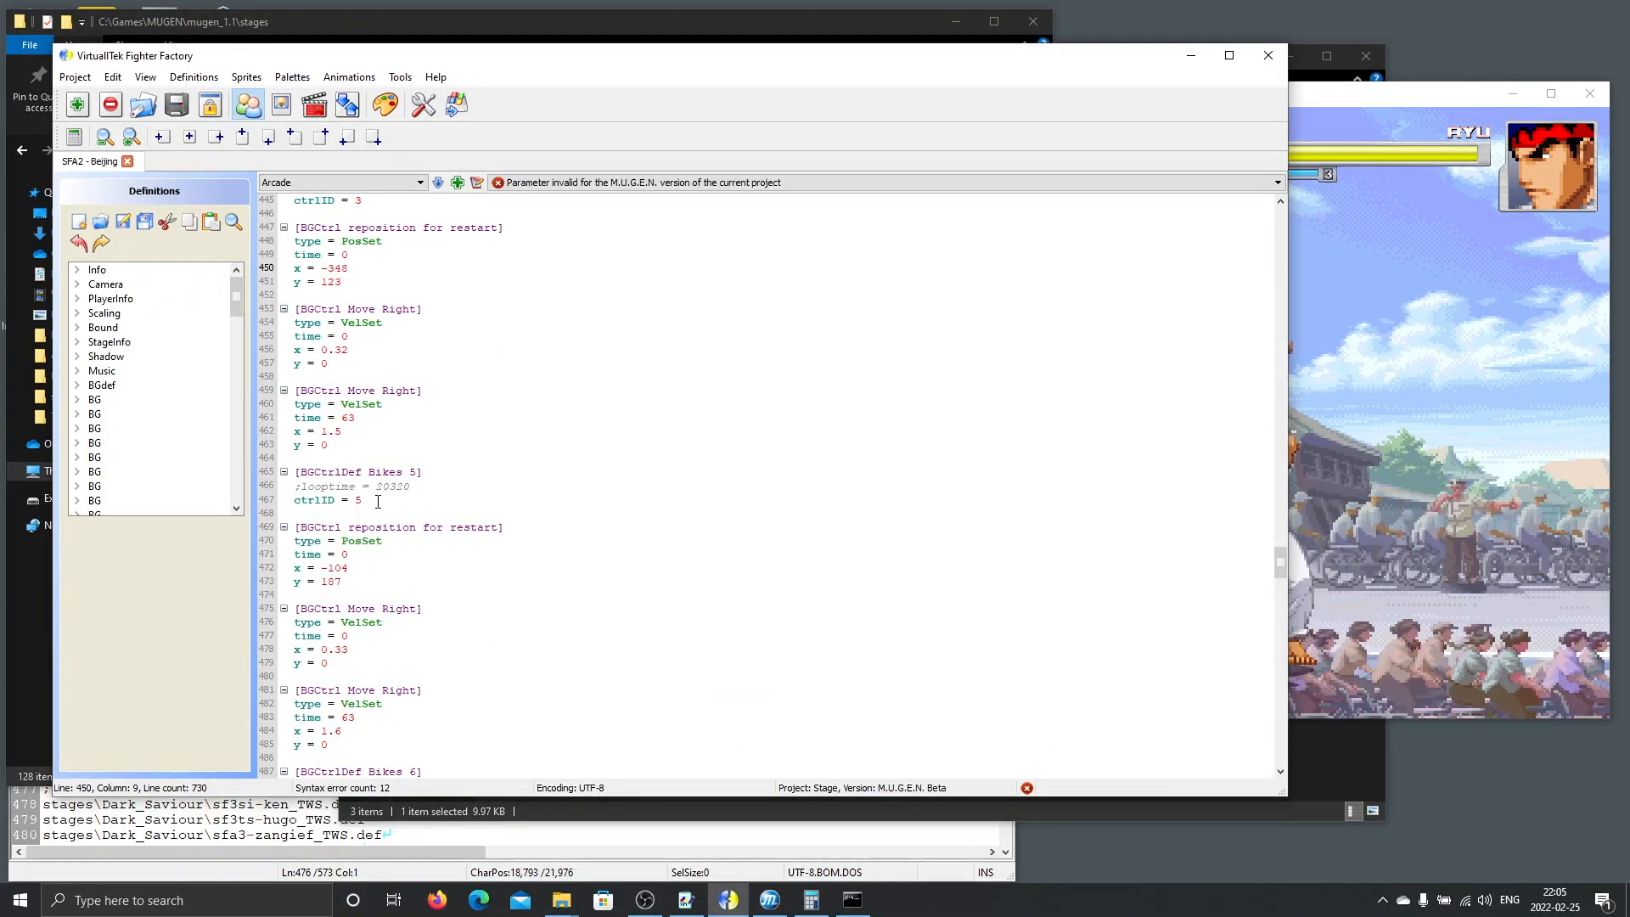
scroll(380, 499, down, 4)
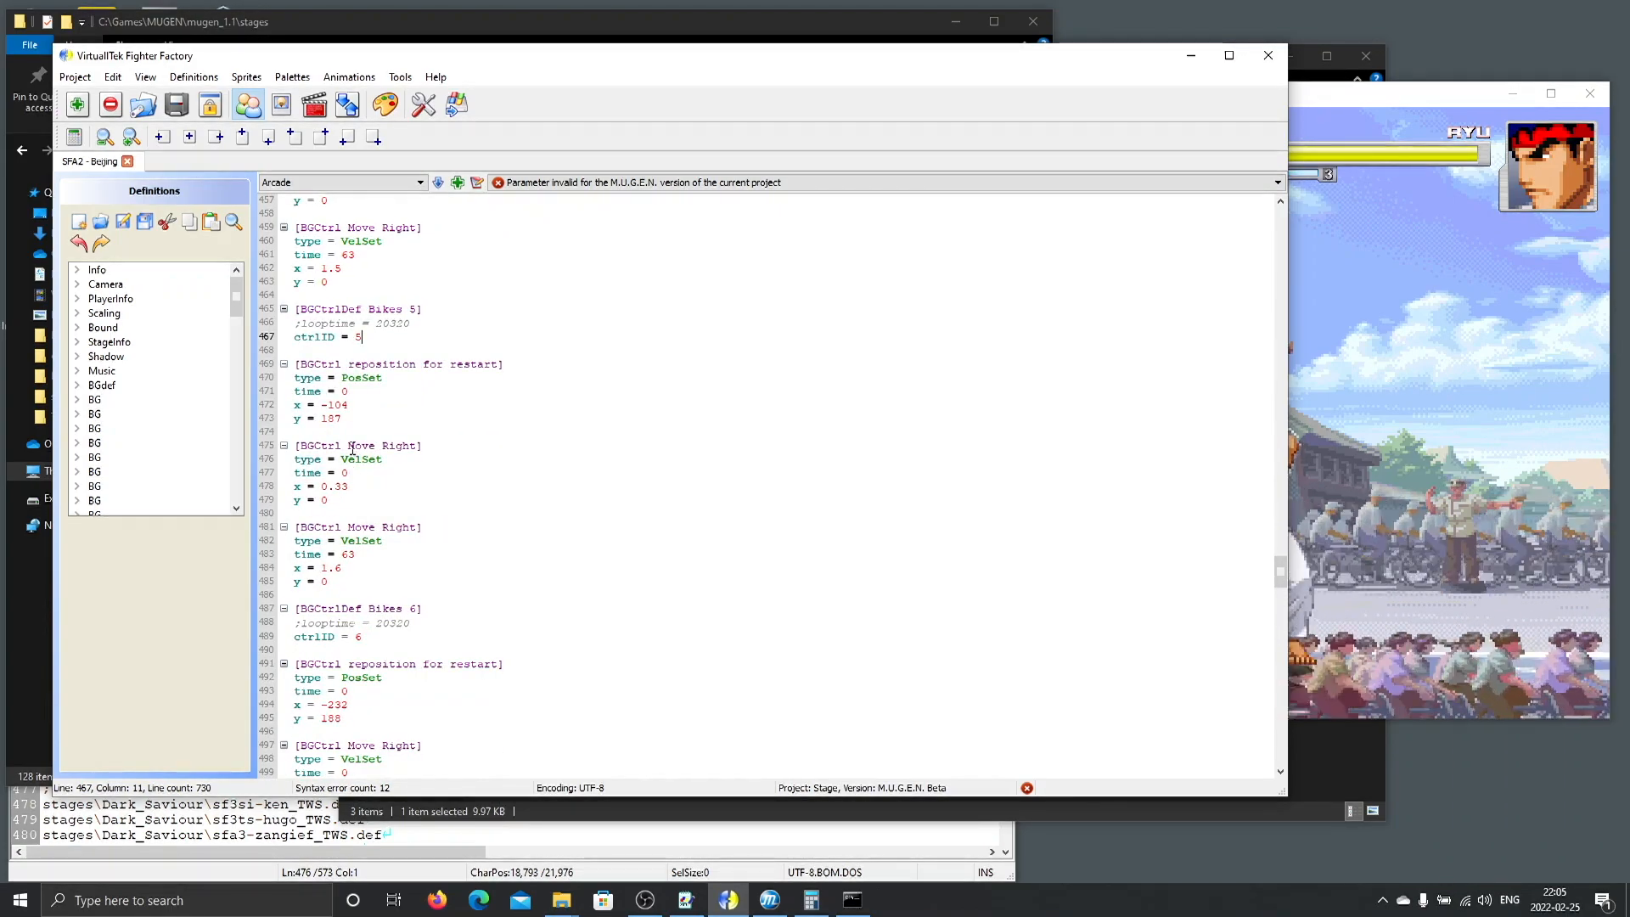
click(1366, 776)
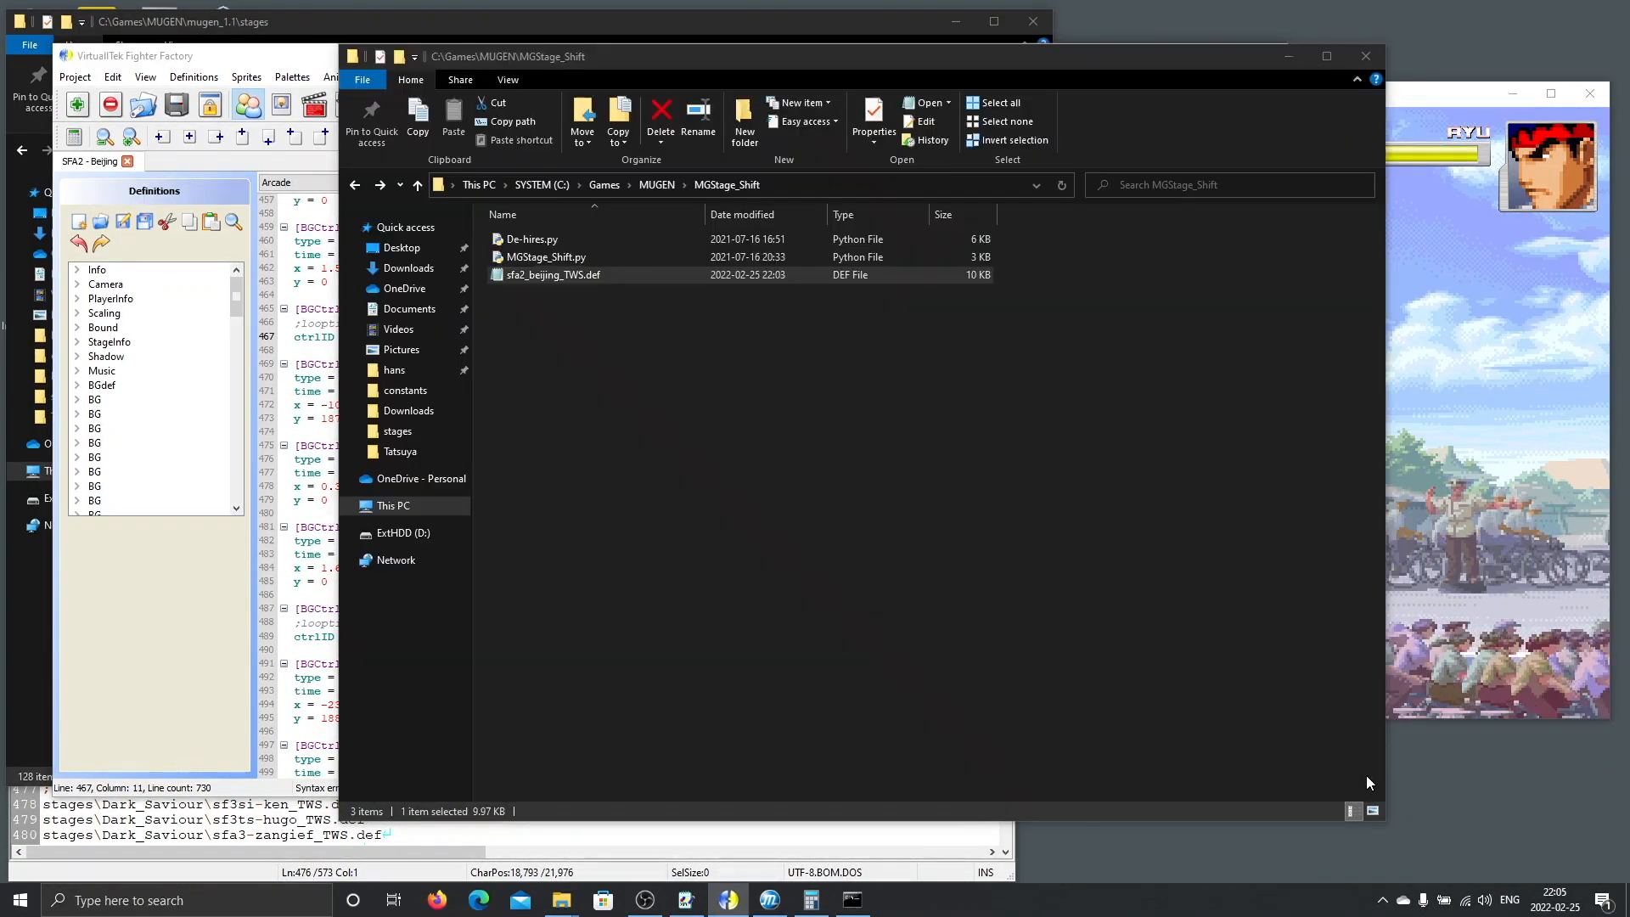
click(814, 901)
key(Escape)
text(187 - 60)
key(Return)
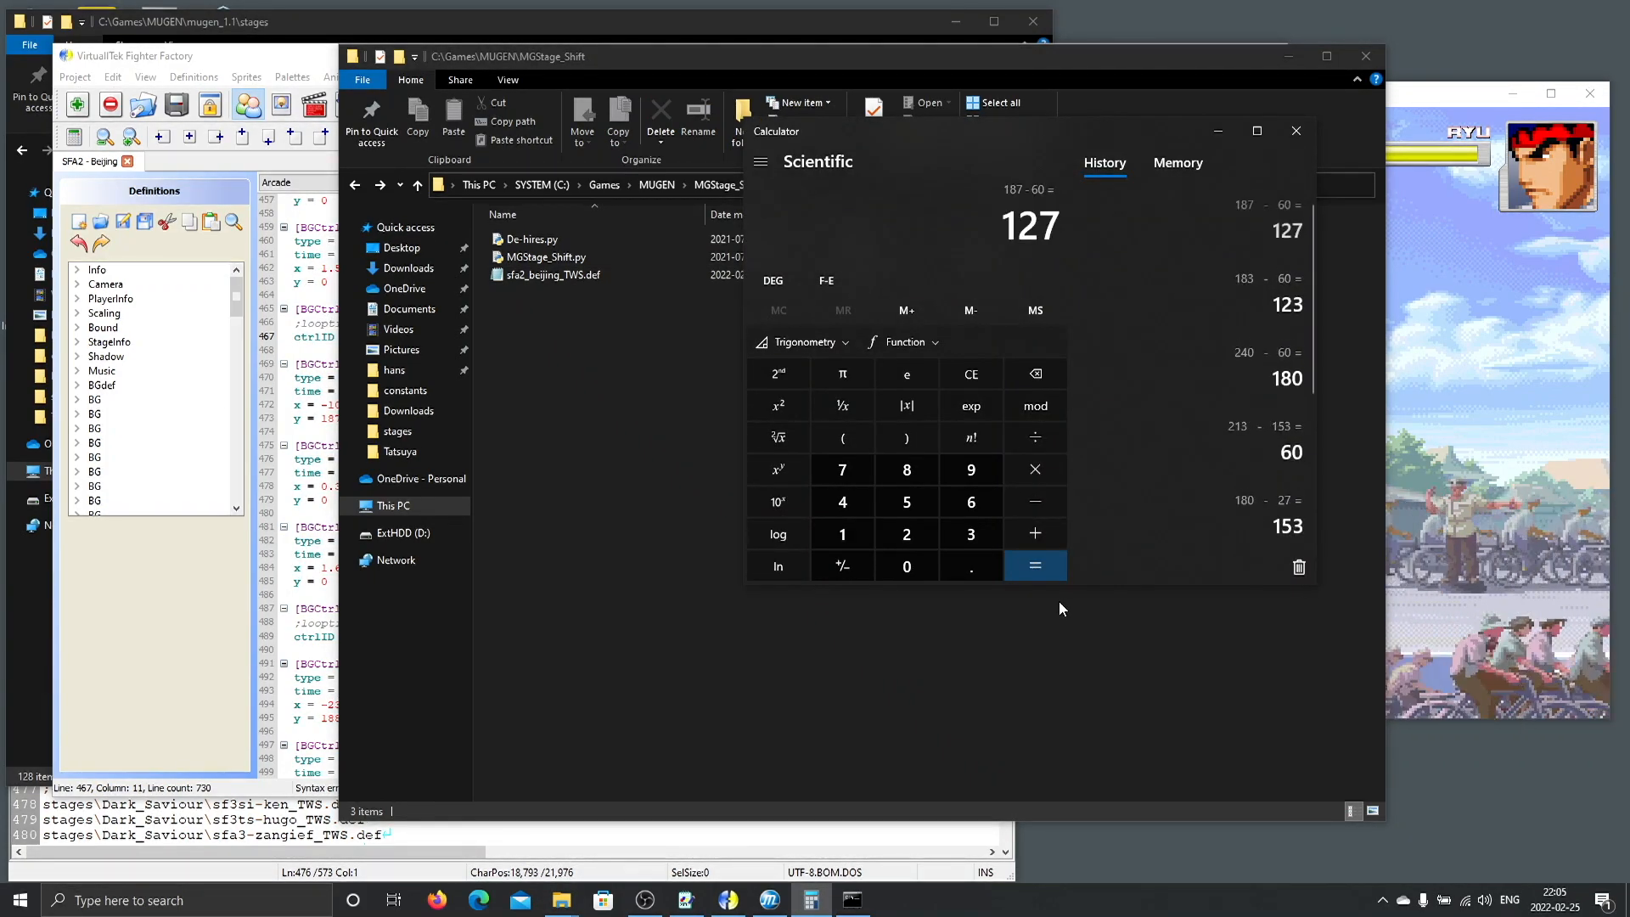
click(337, 419)
click(770, 899)
key(F4)
Set y to 128 in the Bikes 6 restart reposition, calculated as 188 - 60, save, and return to M.U.G.E.N.
scroll(360, 419, down, 4)
click(360, 418)
scroll(360, 418, down, 4)
click(342, 391)
click(820, 905)
text(188-60)
key(Return)
click(342, 391)
key(BackSpace)
key(BackSpace)
text(28)
key(ctrl+s)
click(770, 900)
Set y to 129 in the Bikes 7 restart reposition, calculated as 189 - 60.
click(371, 308)
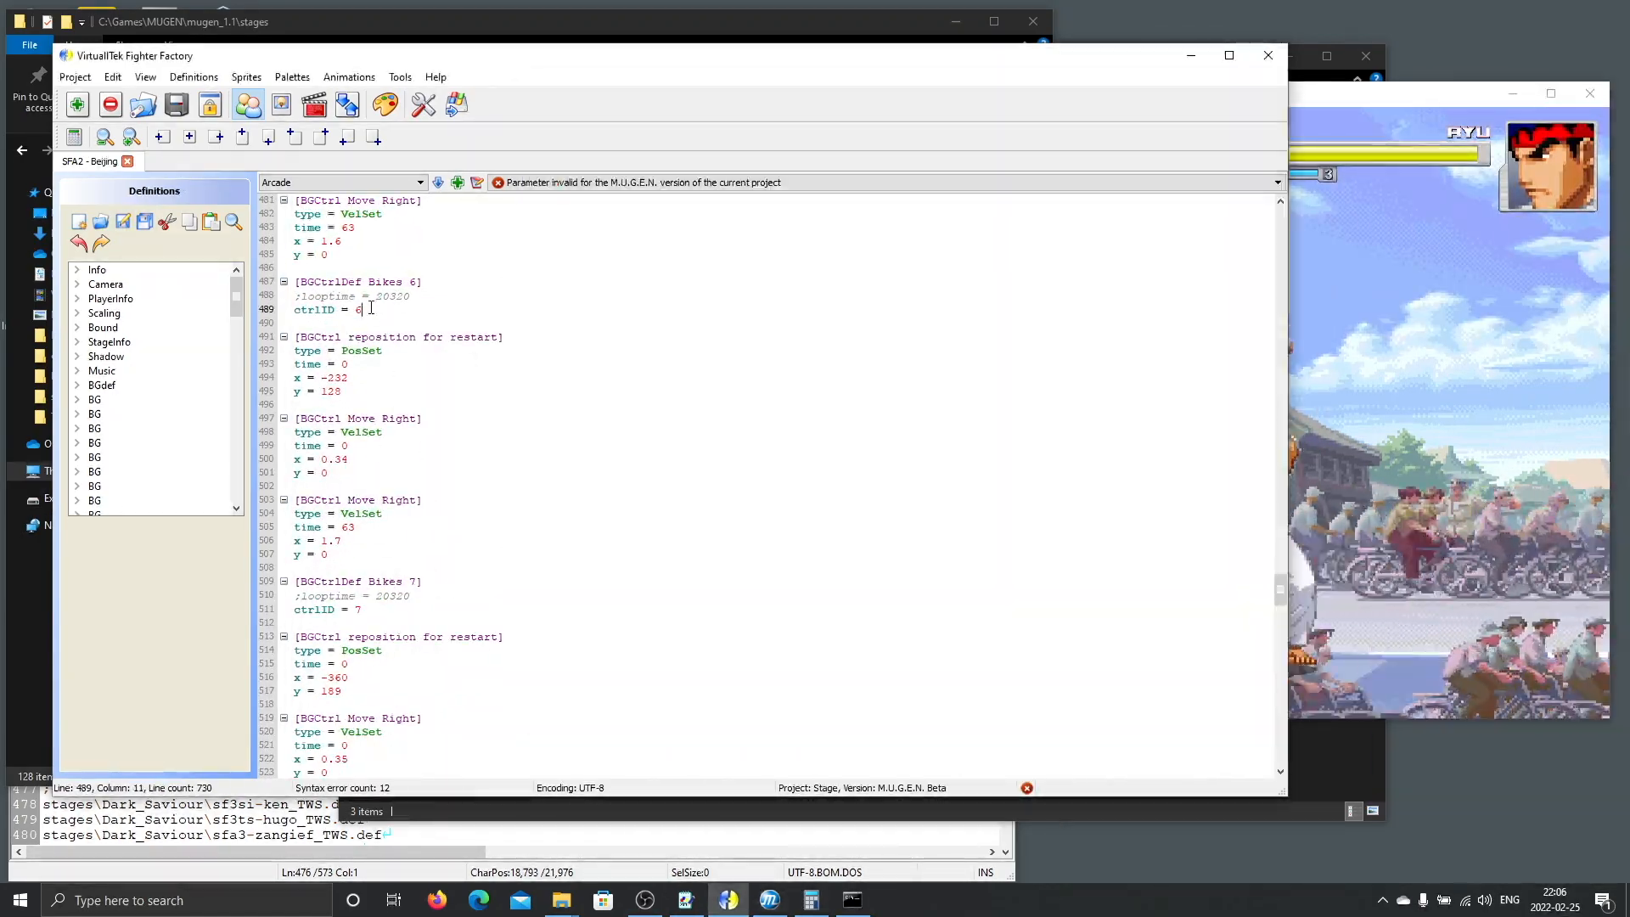
scroll(371, 308, down, 6)
click(812, 899)
text(189-60)
key(Return)
click(348, 445)
key(BackSpace)
key(BackSpace)
text(29)
Set the restart reposition y values to 131 for Bikes 9 and 132 for Bikes 10.
scroll(378, 458, down, 4)
scroll(378, 586, down, 6)
drag(342, 635, 322, 622)
text(131)
scroll(430, 625, down, 8)
text(132)
Set the restart reposition y values to 133 for Bikes 11 and 134 for Bikes 12.
scroll(340, 611, down, 8)
click(341, 609)
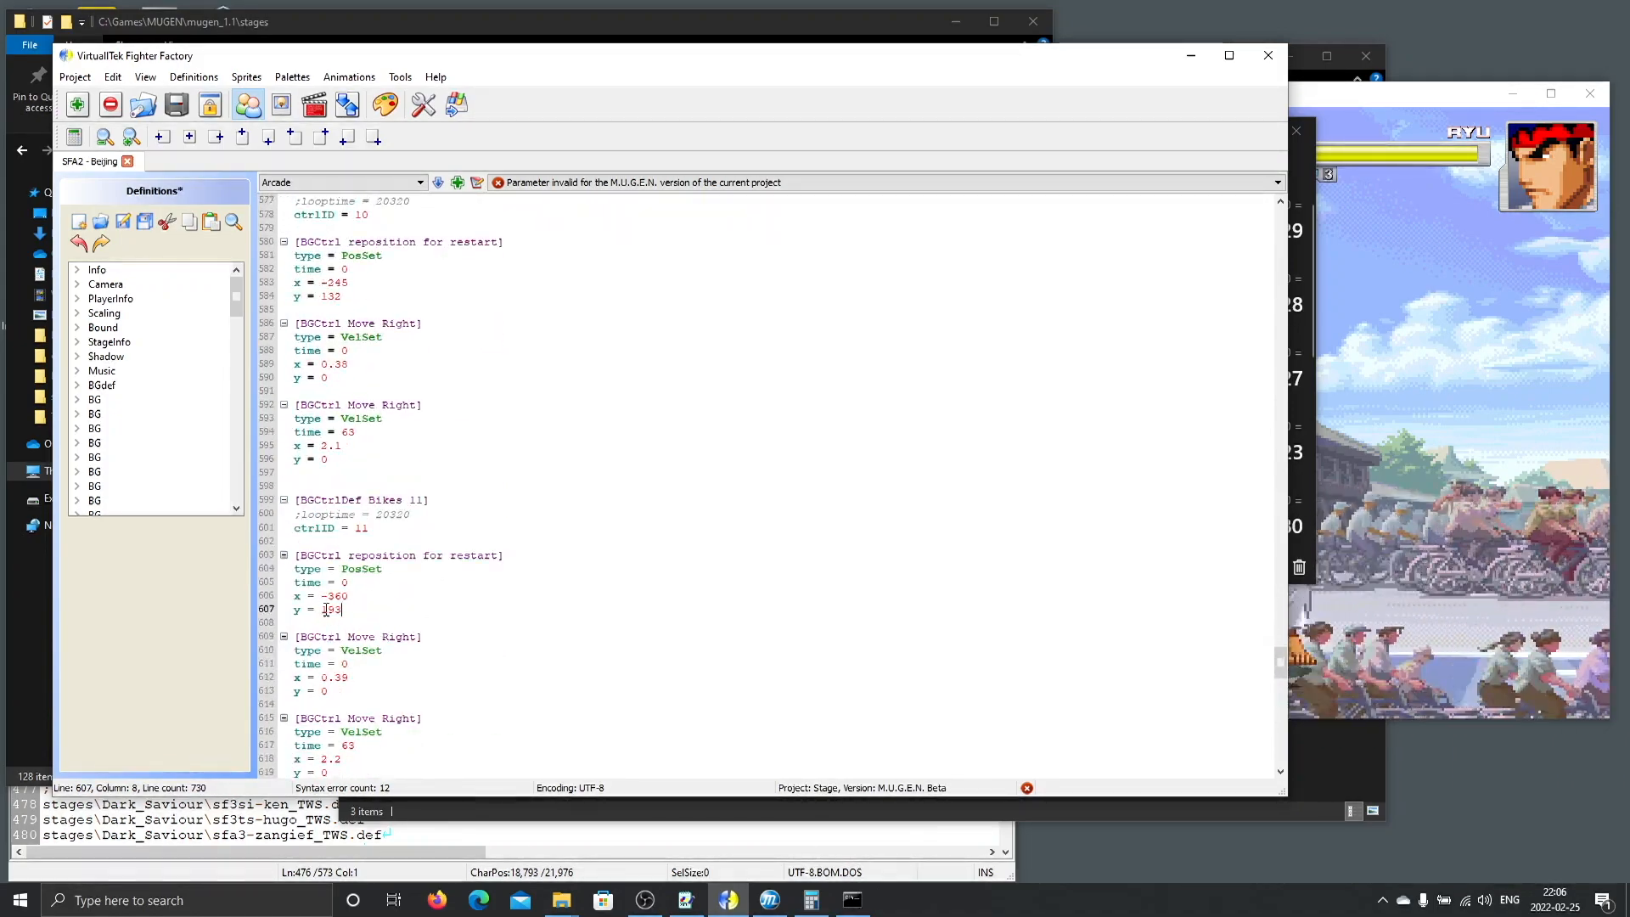
key(BackSpace)
key(BackSpace)
text(33)
scroll(339, 607, down, 8)
click(342, 595)
key(BackSpace)
key(BackSpace)
text(34)
Set the restart reposition y values to 137 for Bikes 15 and 138 for Bikes 16.
scroll(342, 603, down, 6)
click(342, 650)
mouse_move(343, 677)
mouse_down()
mouse_move(322, 678)
mouse_move(322, 650)
mouse_up()
text(137)
scroll(348, 670, down, 8)
text(138)
Save the stage definitions and check all the bike rows in M.U.G.E.N.
scroll(326, 650, down, 2)
click(123, 221)
click(1449, 512)
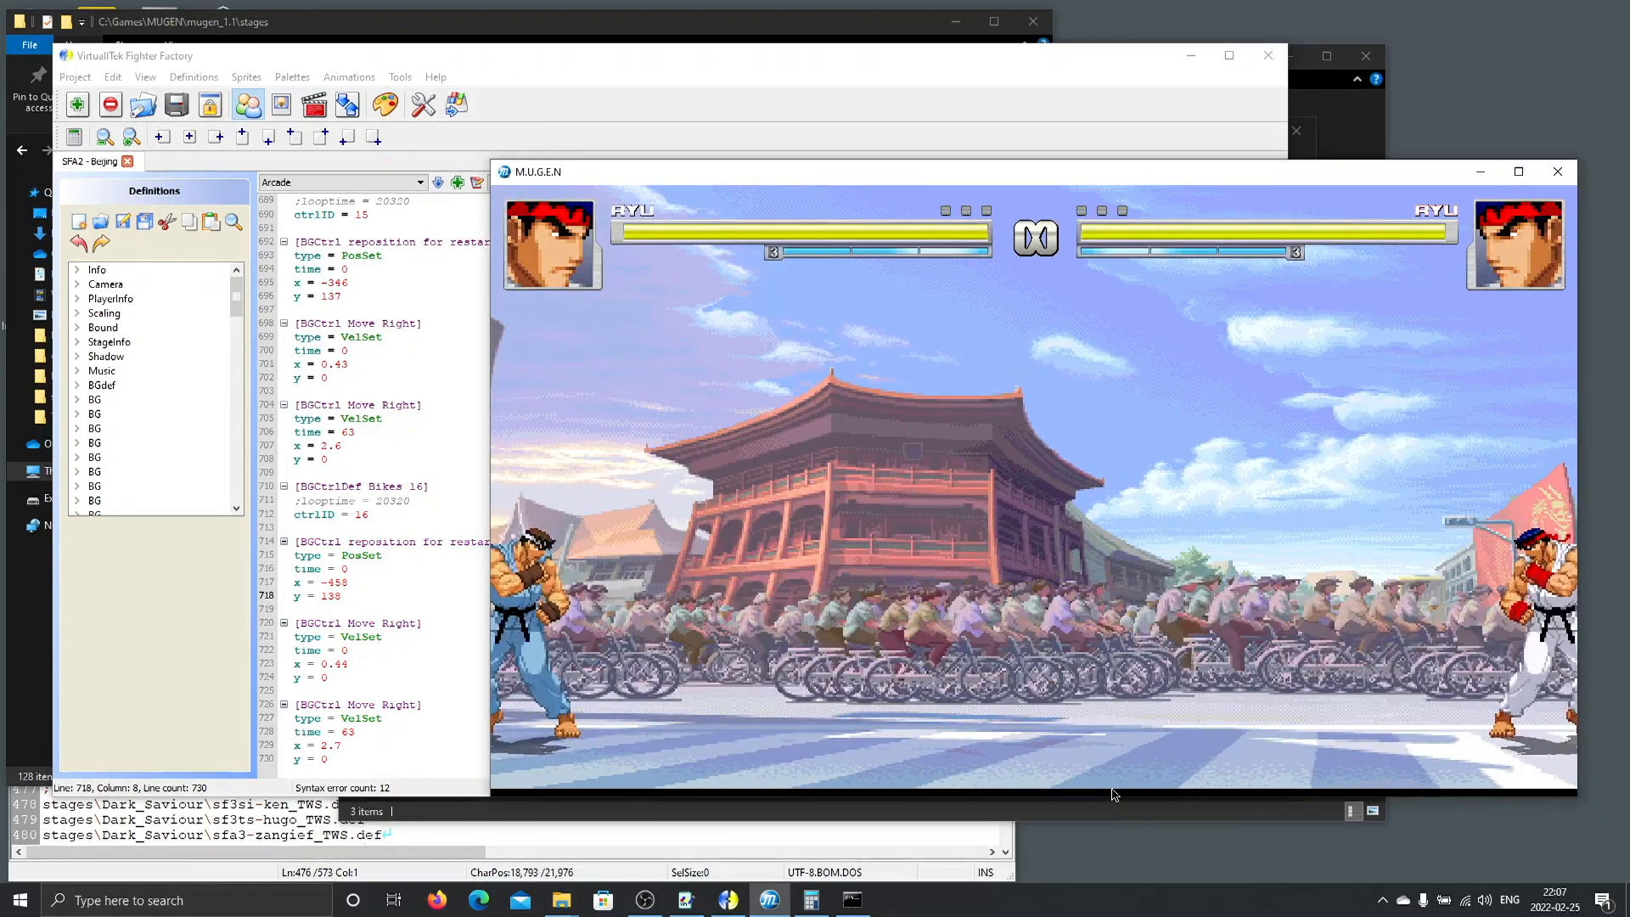
Set Zoomout in the Camera section to 0.65 and save the definitions.
click(402, 584)
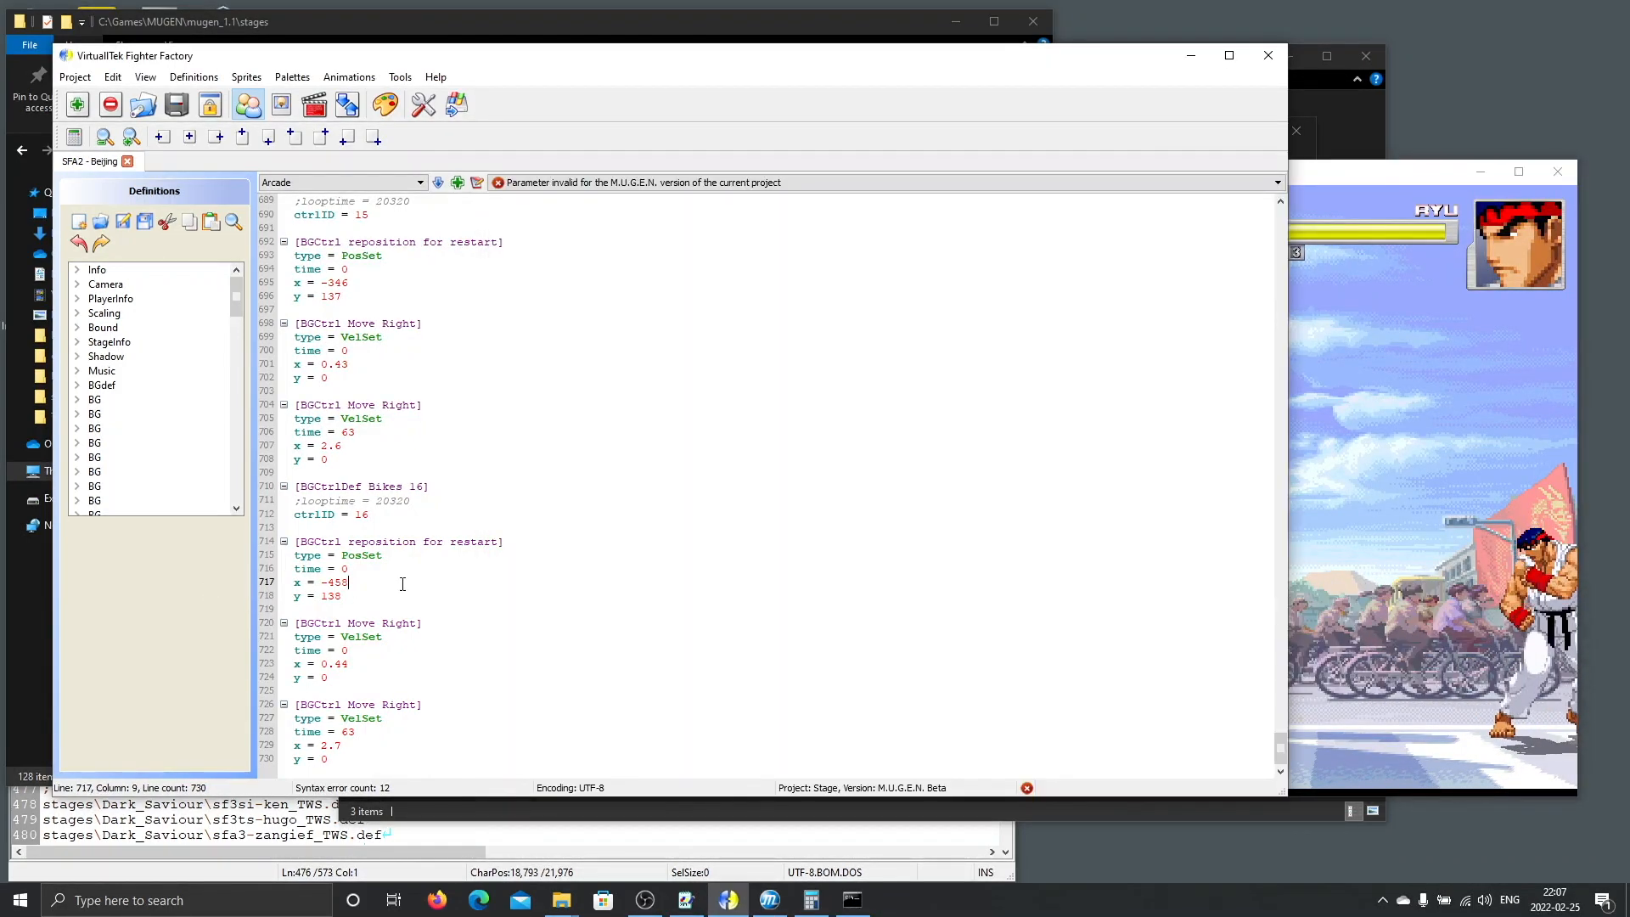
scroll(402, 584, up, 20)
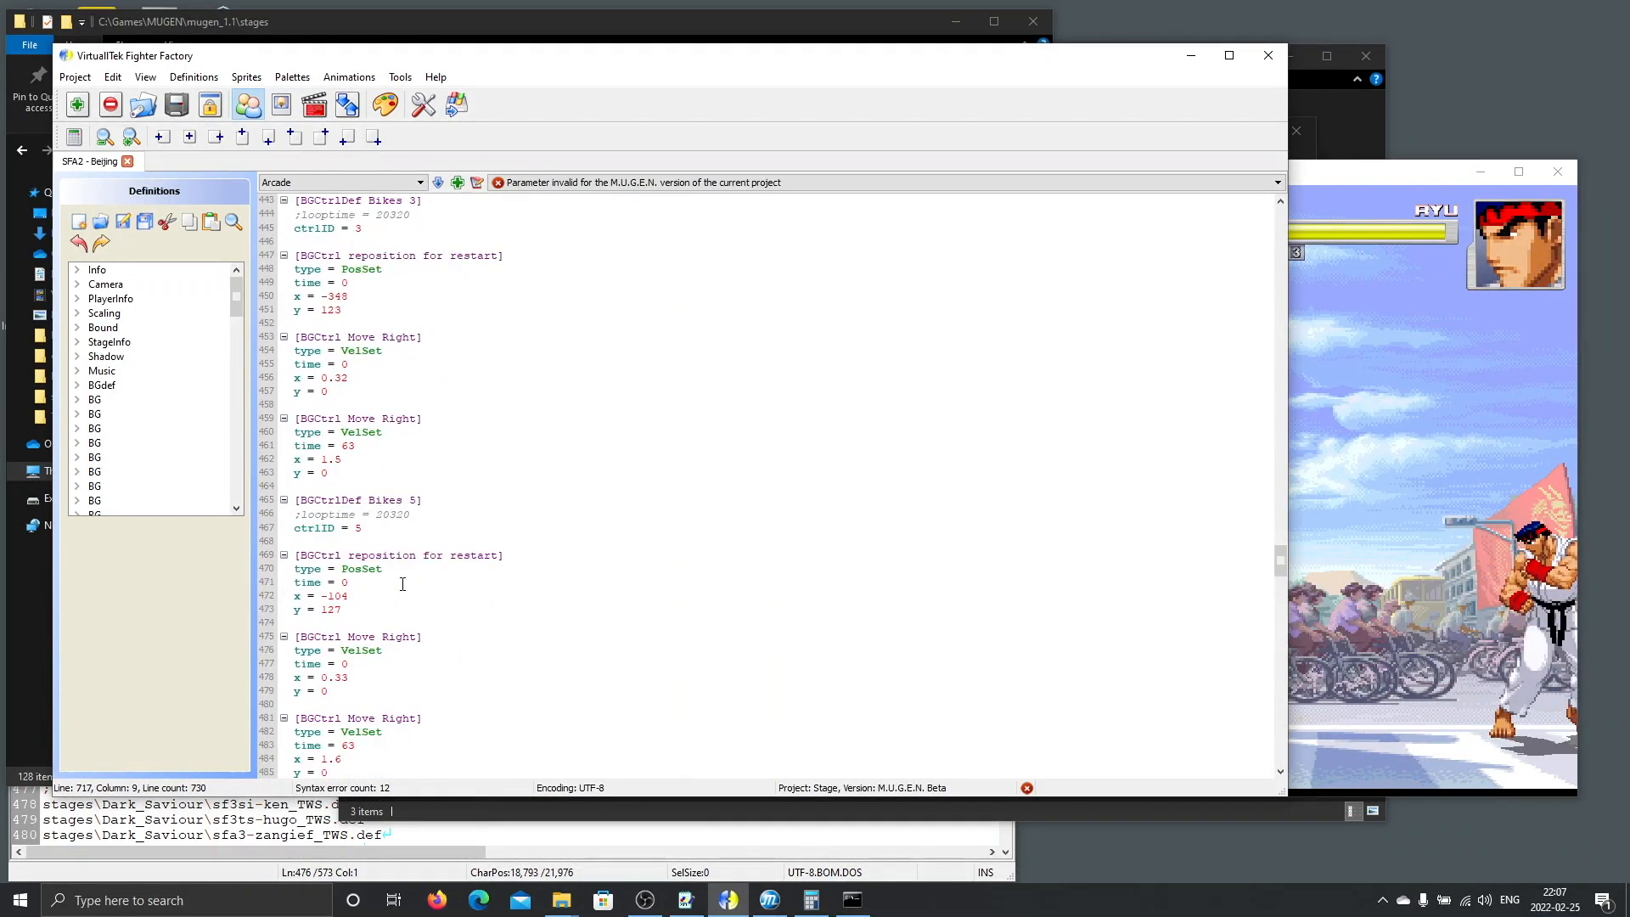
scroll(403, 584, up, 20)
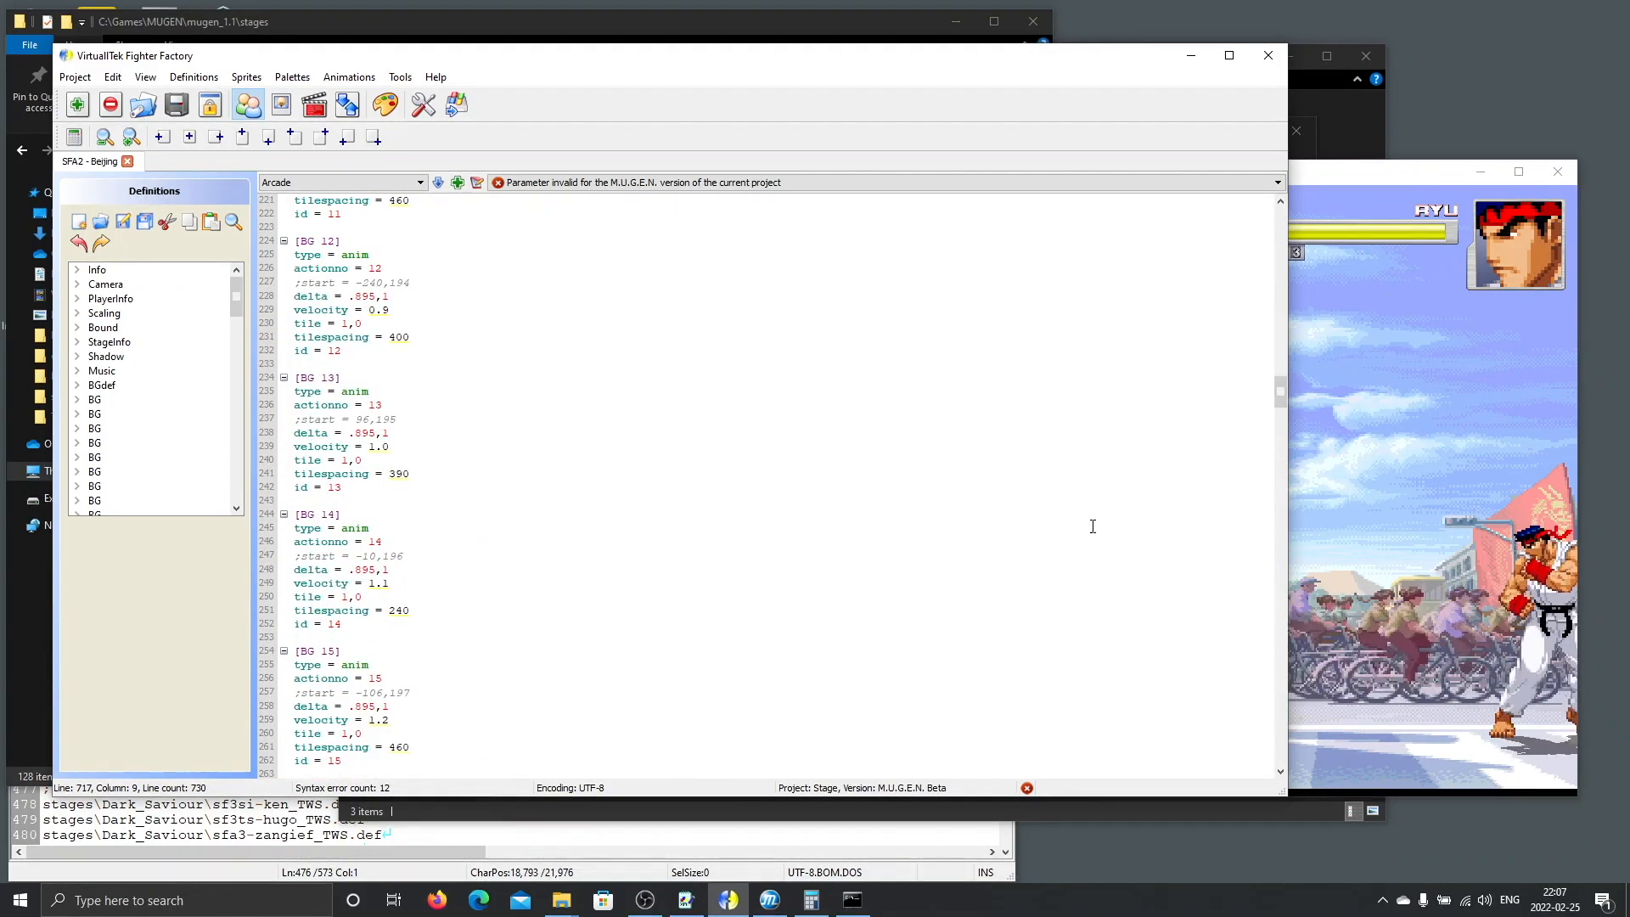
drag(1283, 390, 1281, 240)
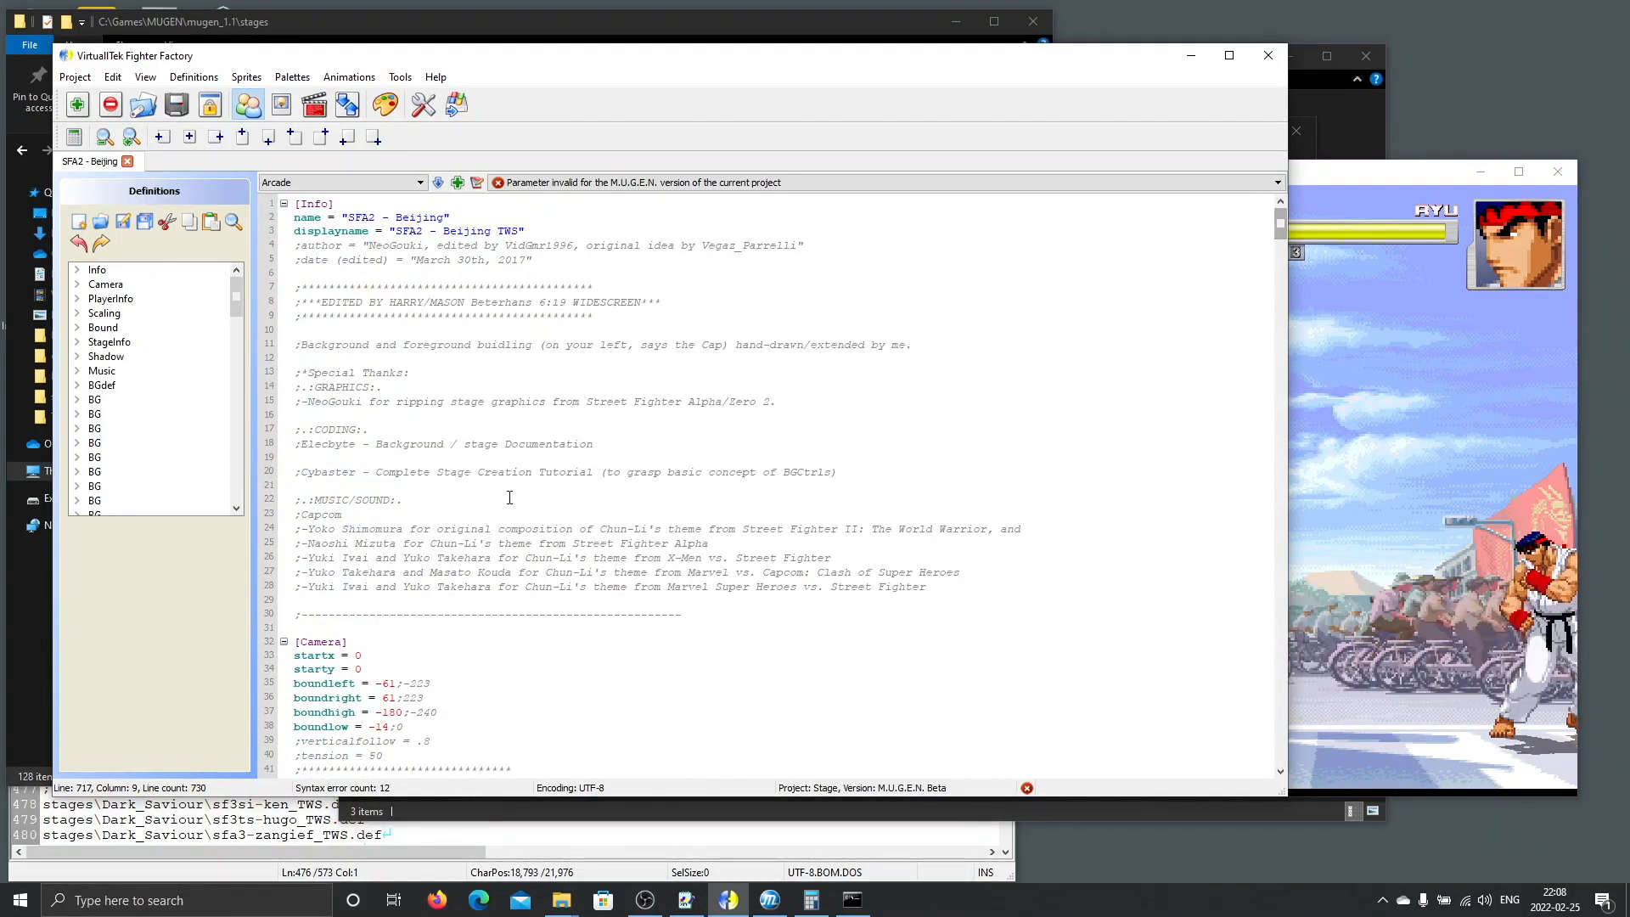
scroll(553, 589, down, 5)
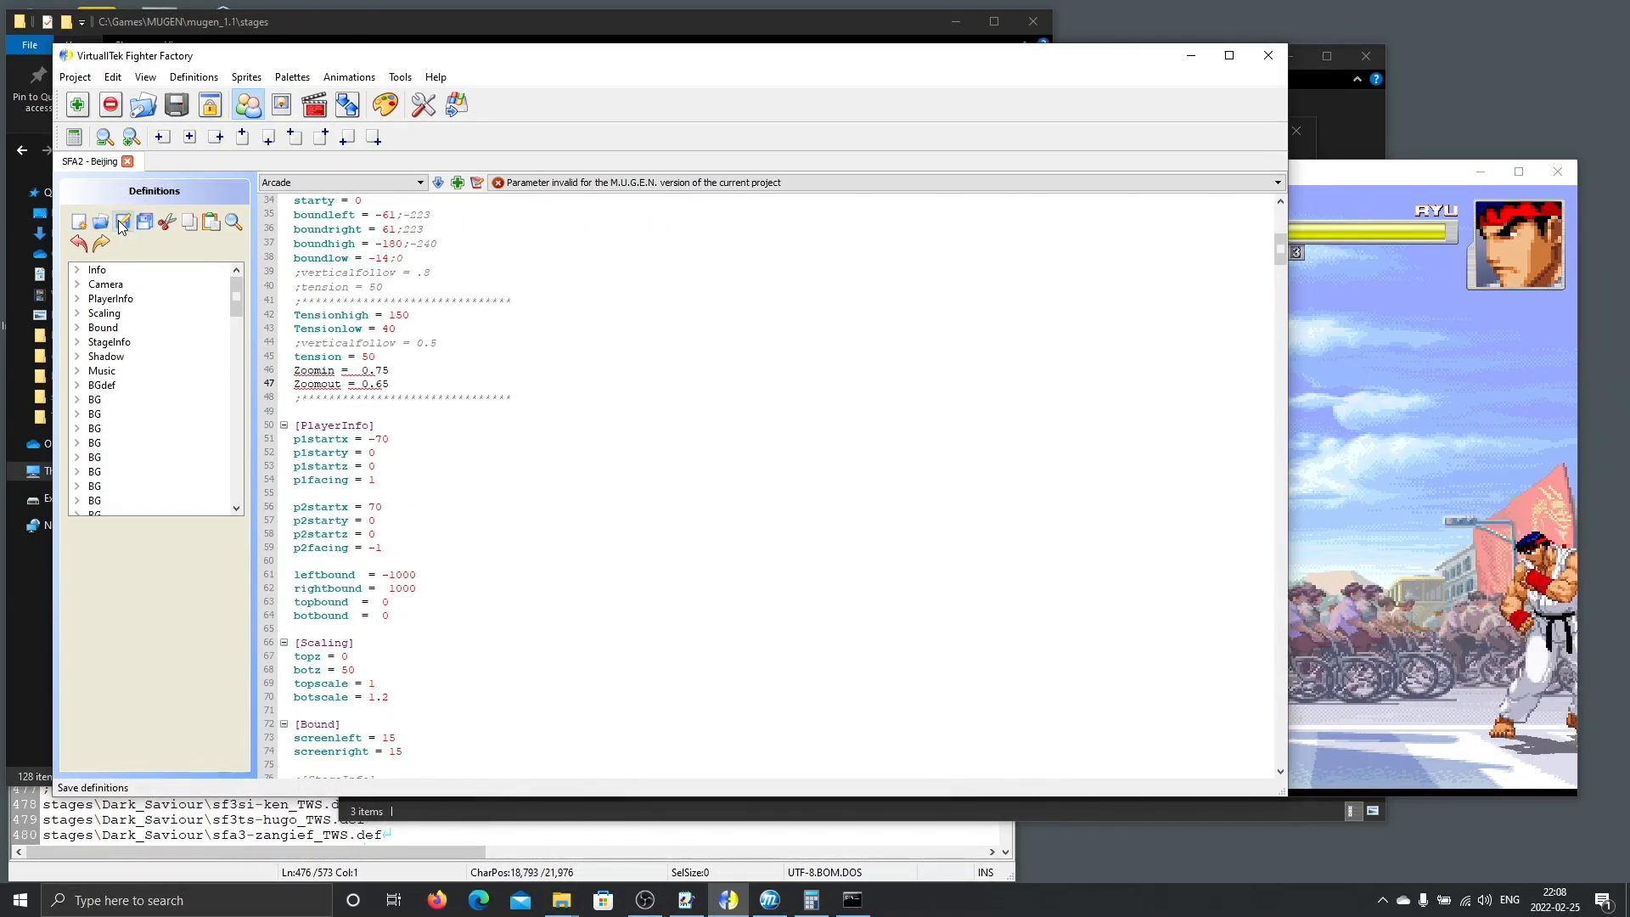
click(121, 225)
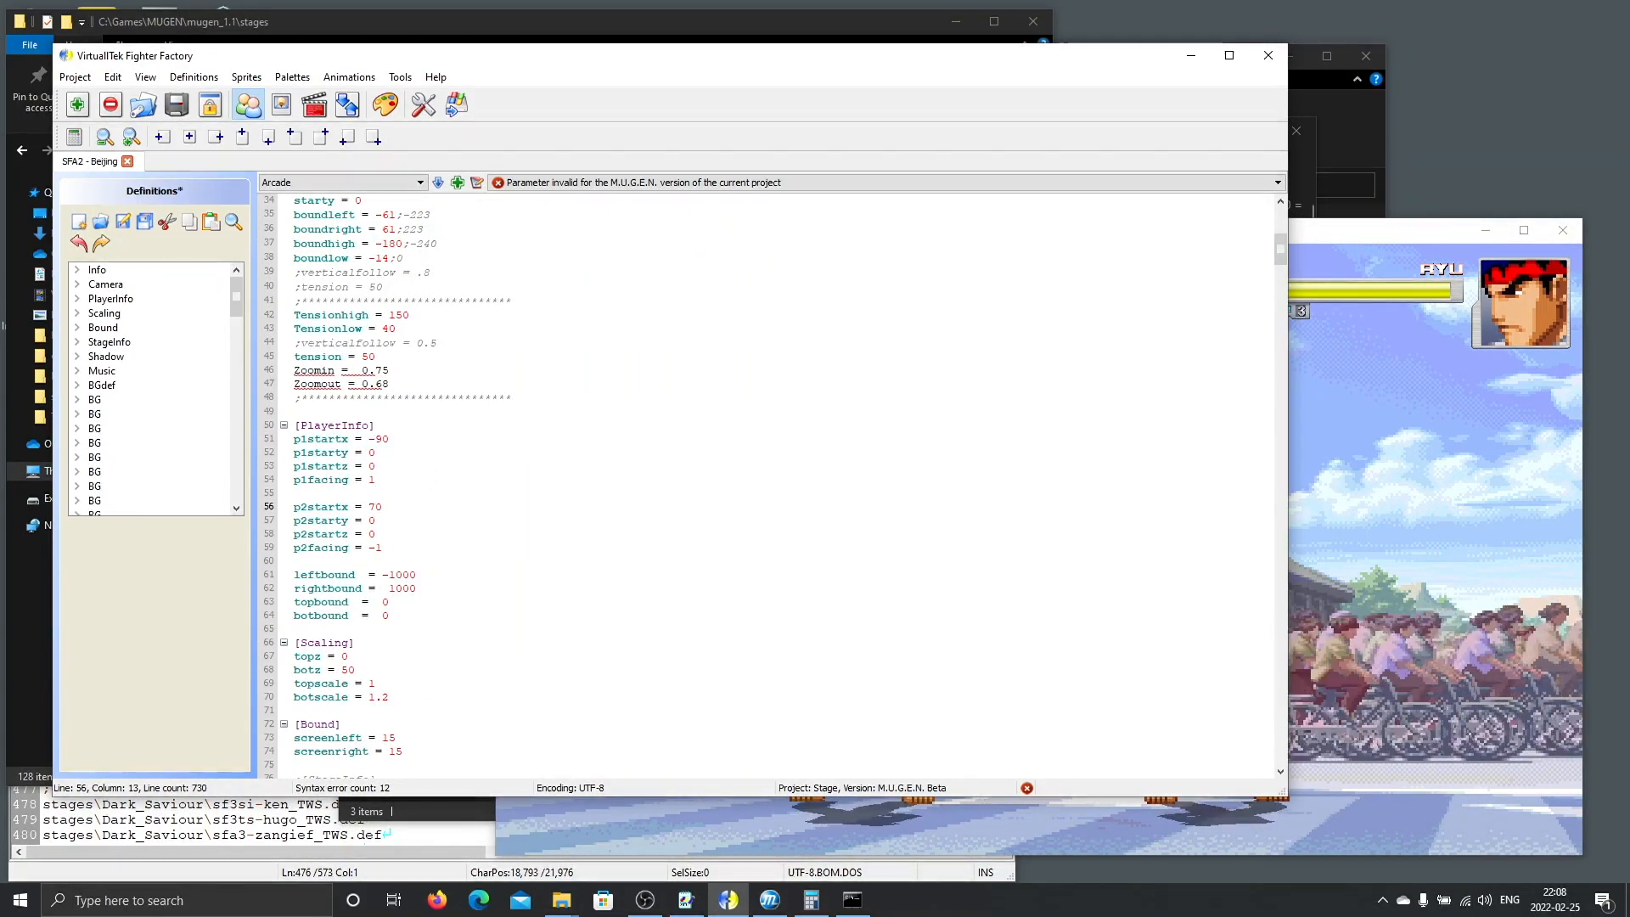
Save the definitions with Zoomout 0.68, p1startx -90 and p2startx 90, and reload the stage in M.U.G.E.N.
click(396, 574)
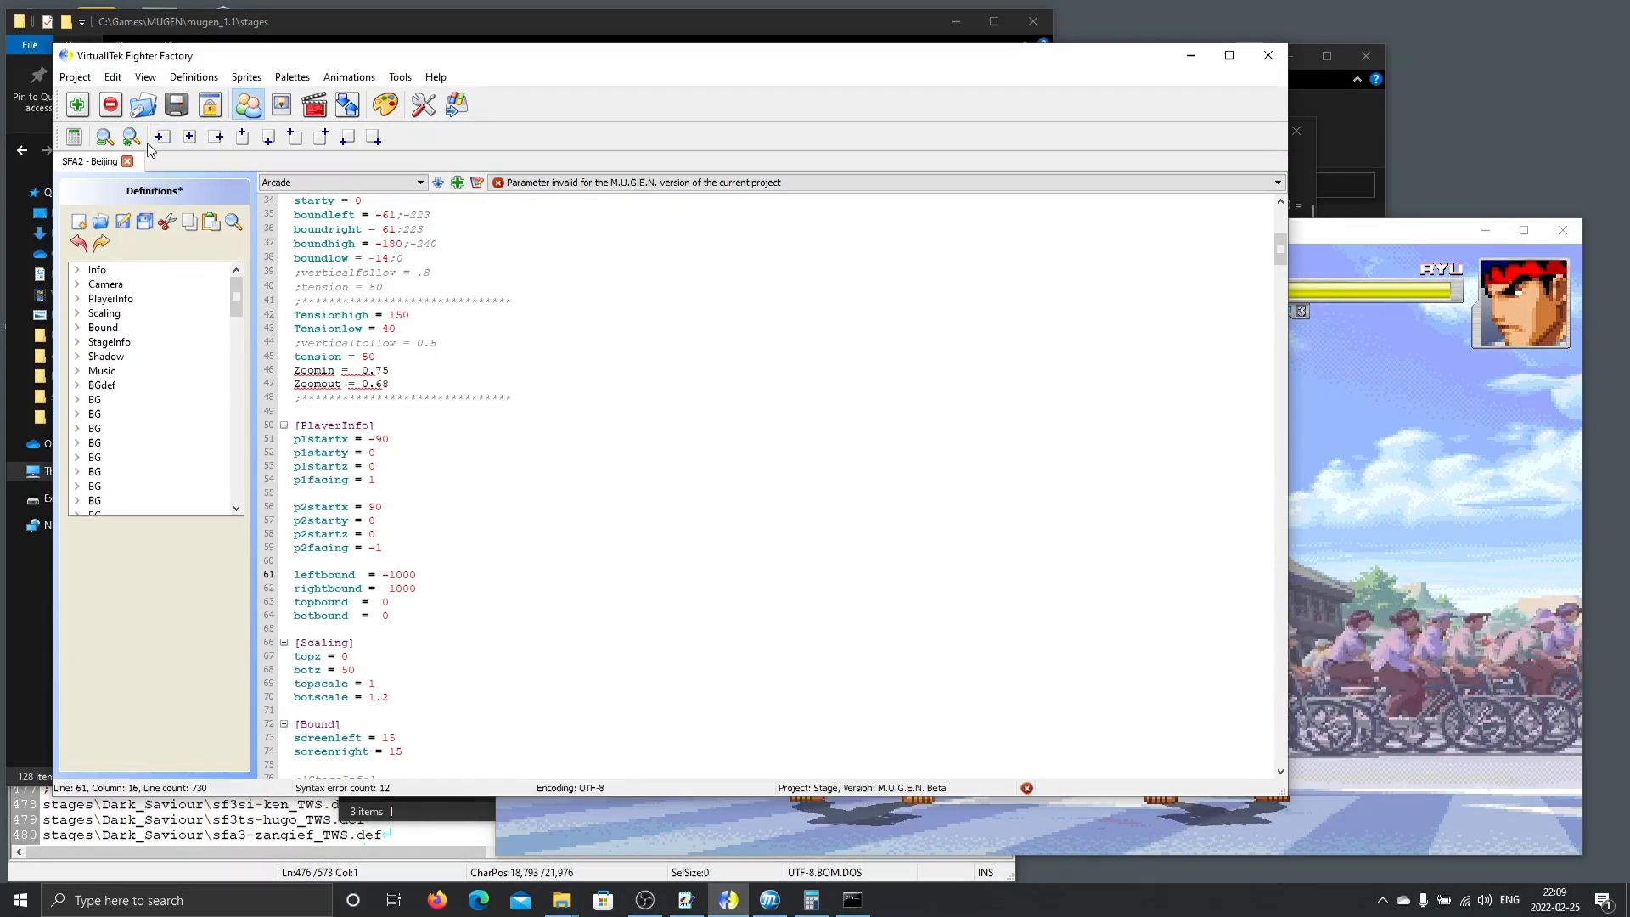
click(122, 222)
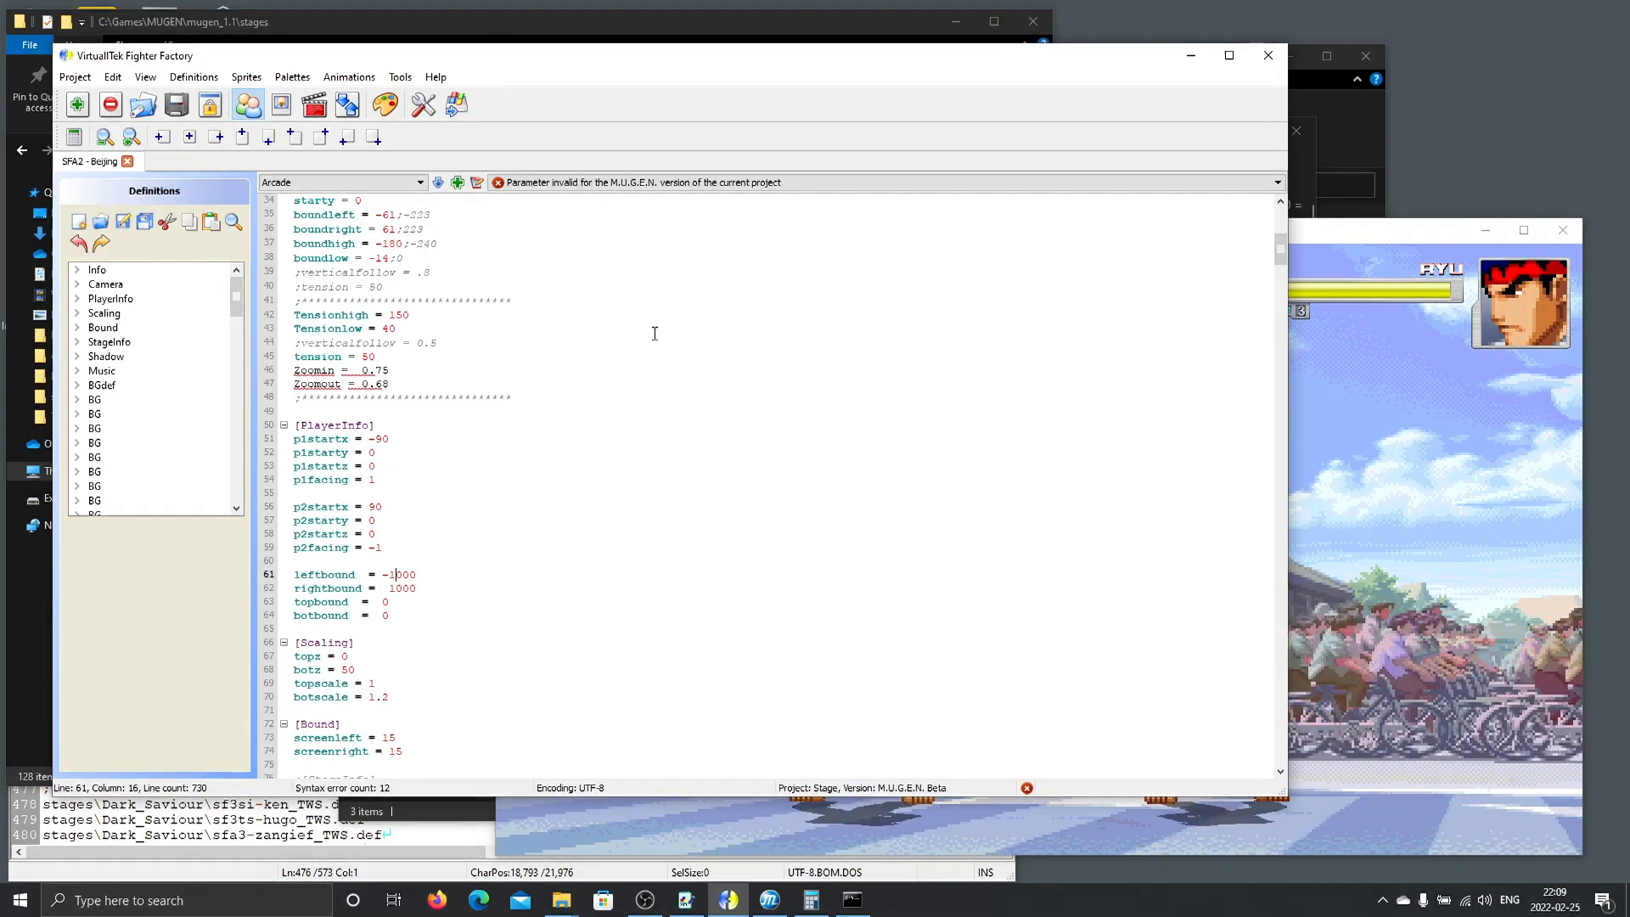
click(1434, 504)
key(shift+F4)
key(Return)
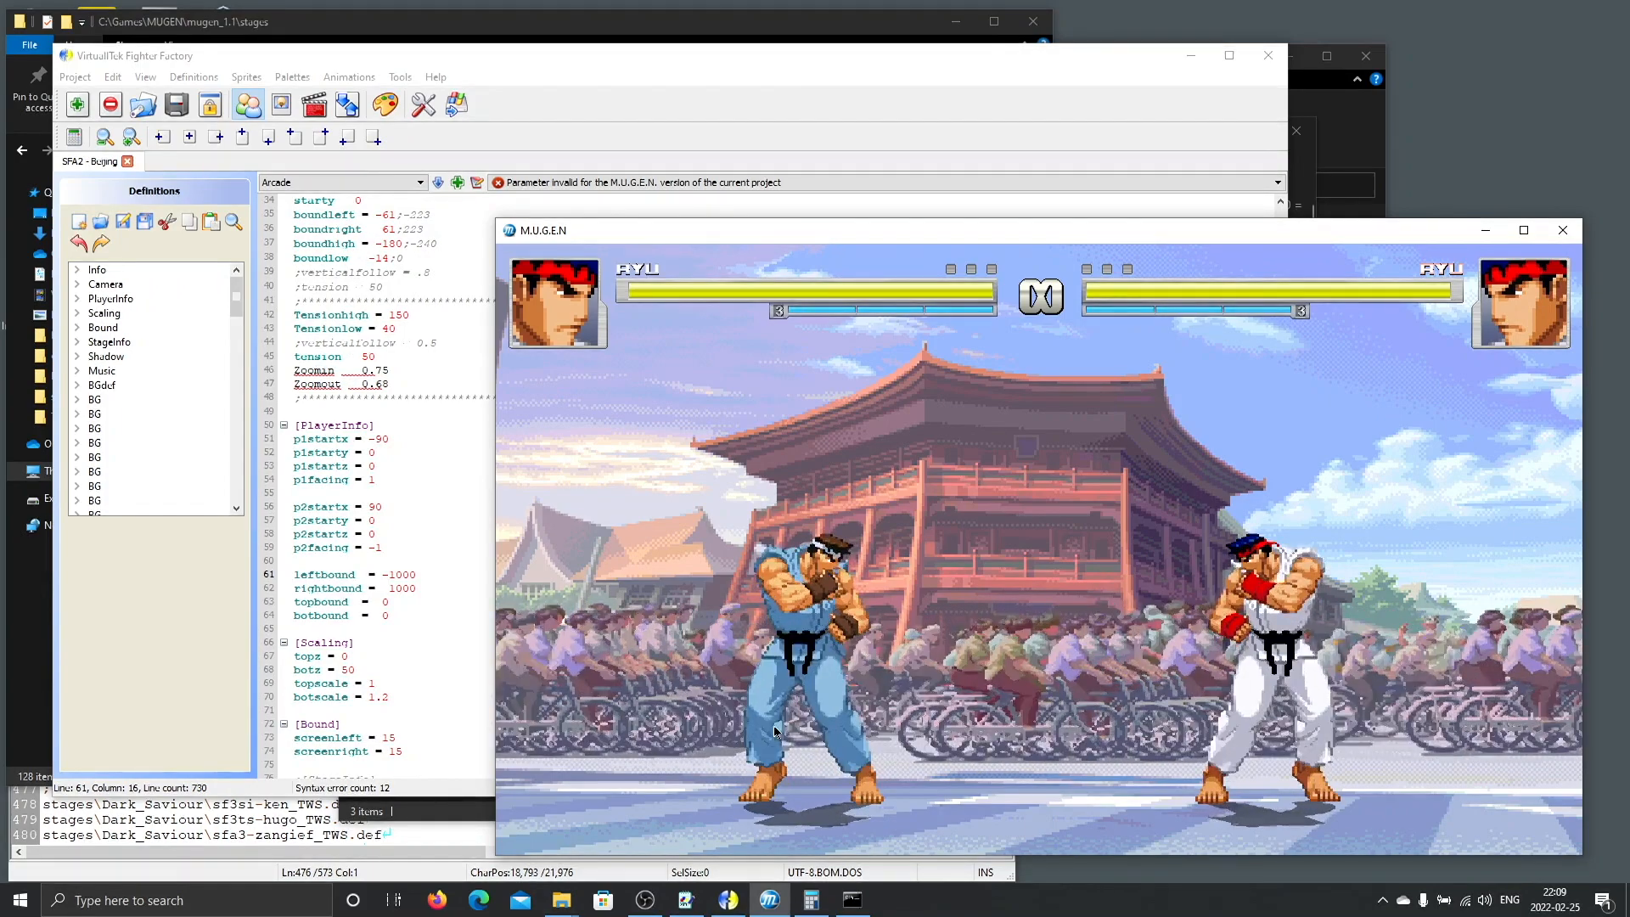
Locate the screenleft and screenright limits in the Bound section and walk the fighter both ways in M.U.G.E.N to check the edges.
click(413, 602)
scroll(413, 608, down, 4)
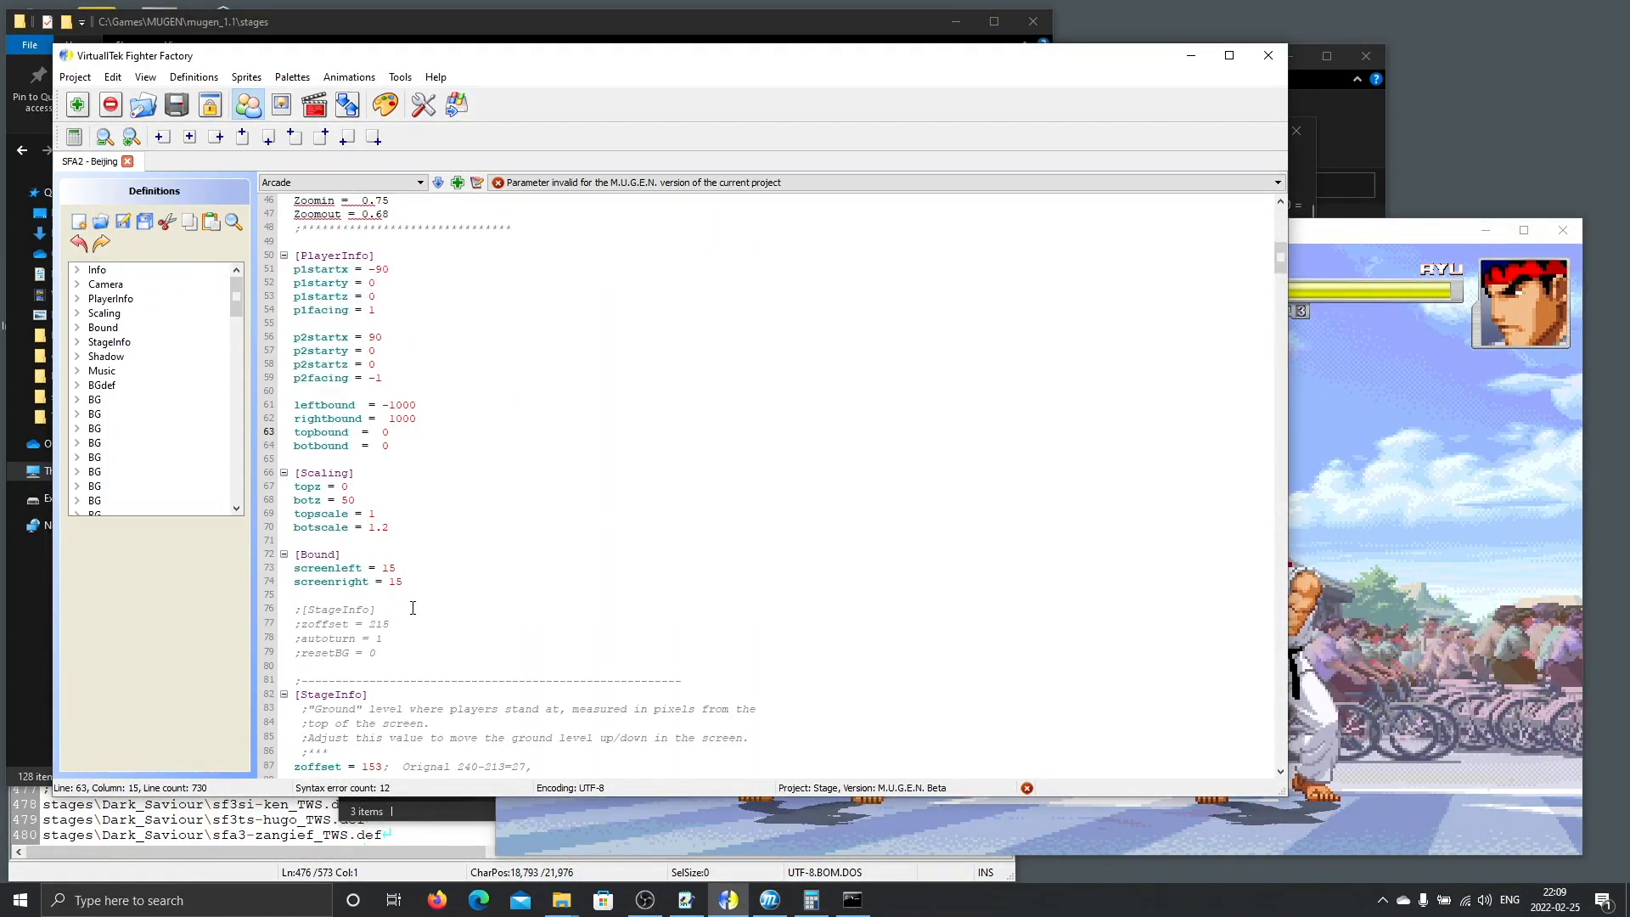
click(406, 581)
click(1428, 679)
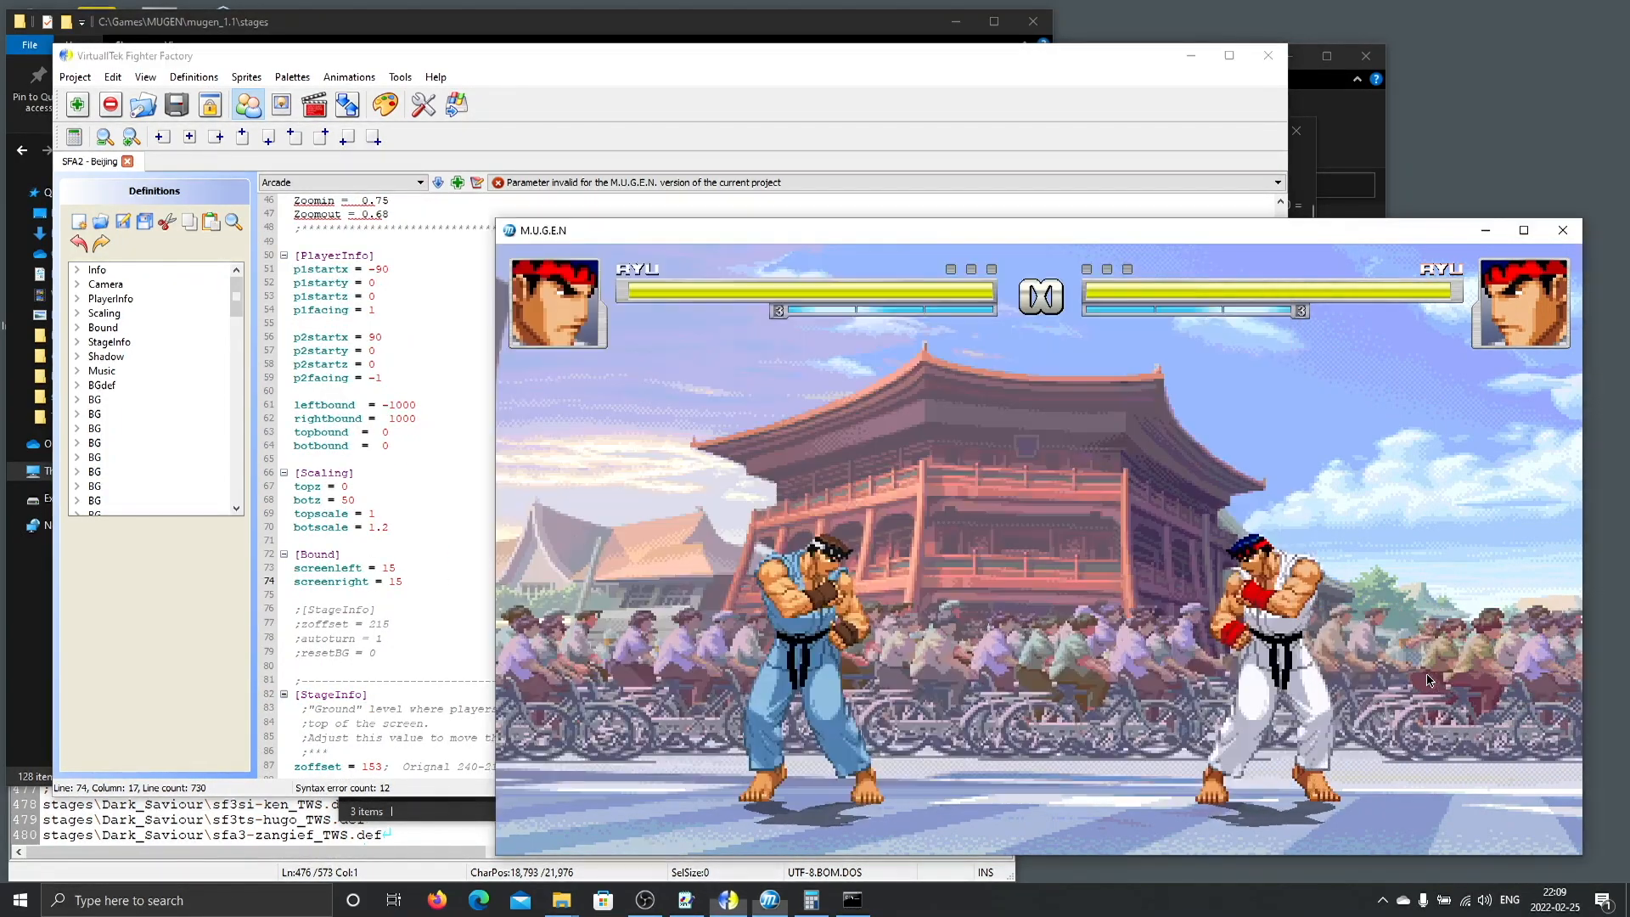
key(Right)
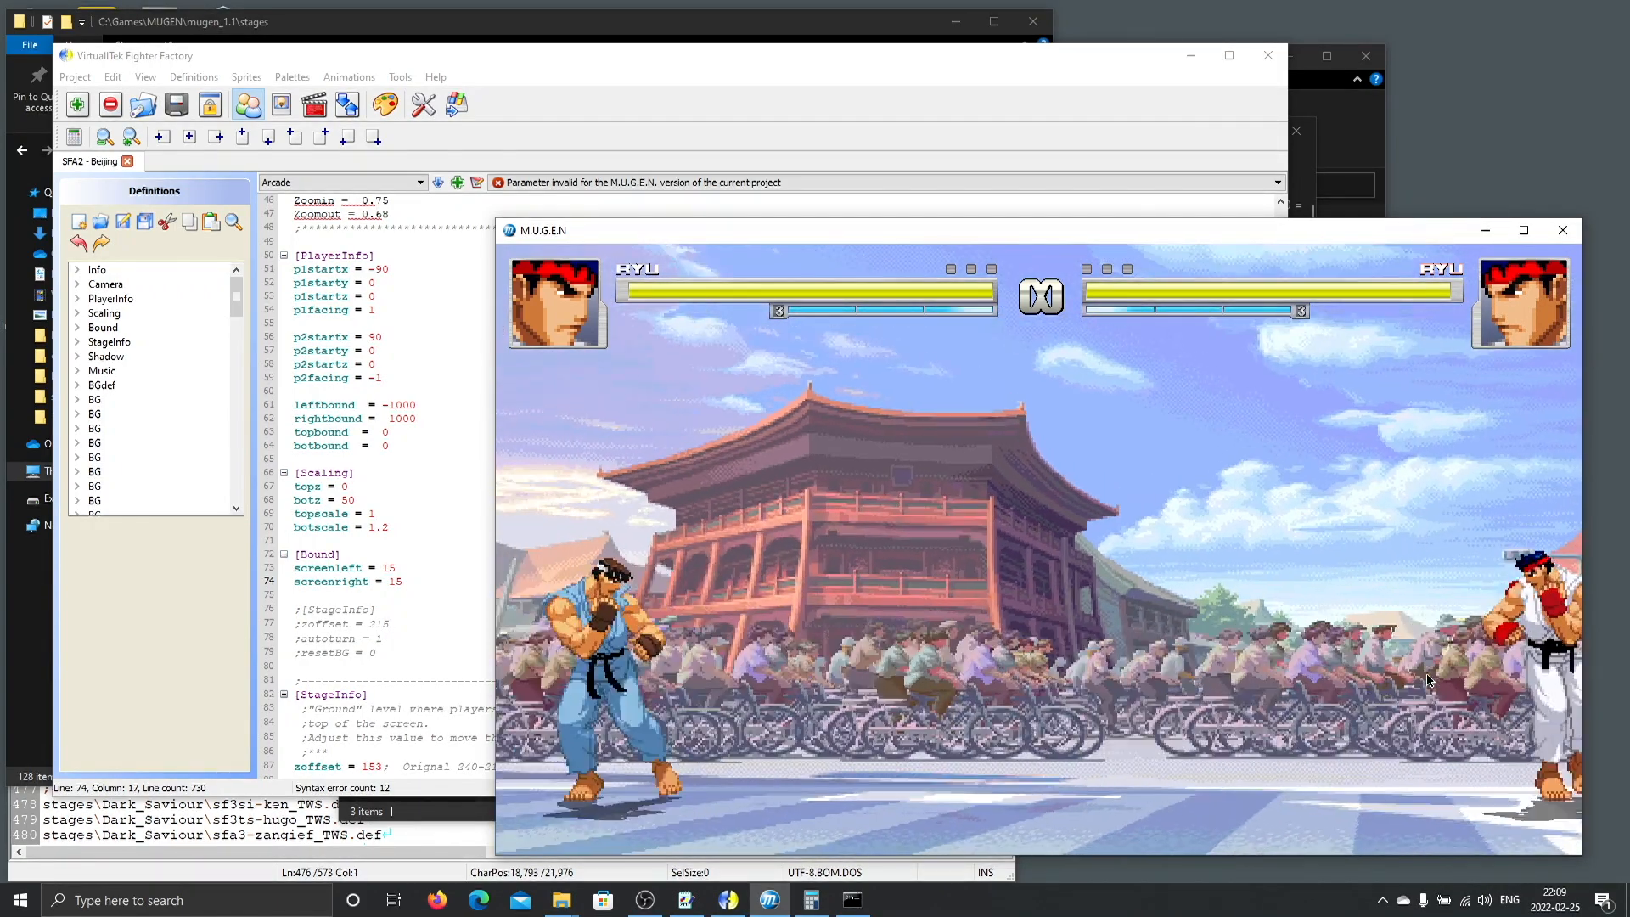
key(Left)
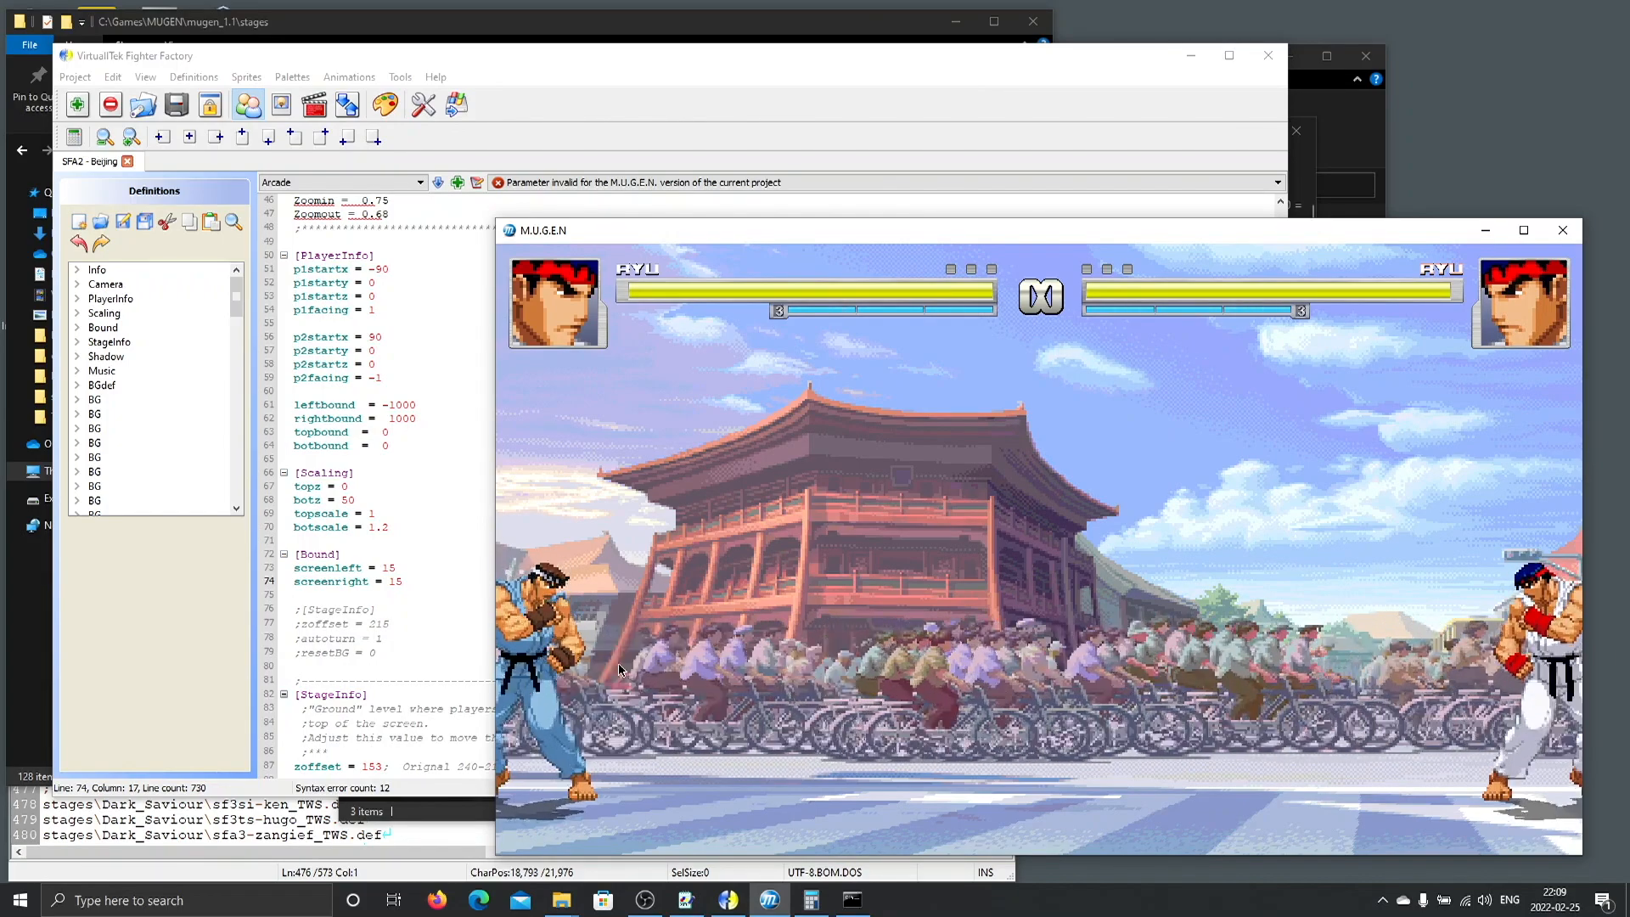
Set screenleft and screenright in the Bound section to 20 and save the definitions.
double_click(388, 567)
text(20)
double_click(396, 581)
text(20)
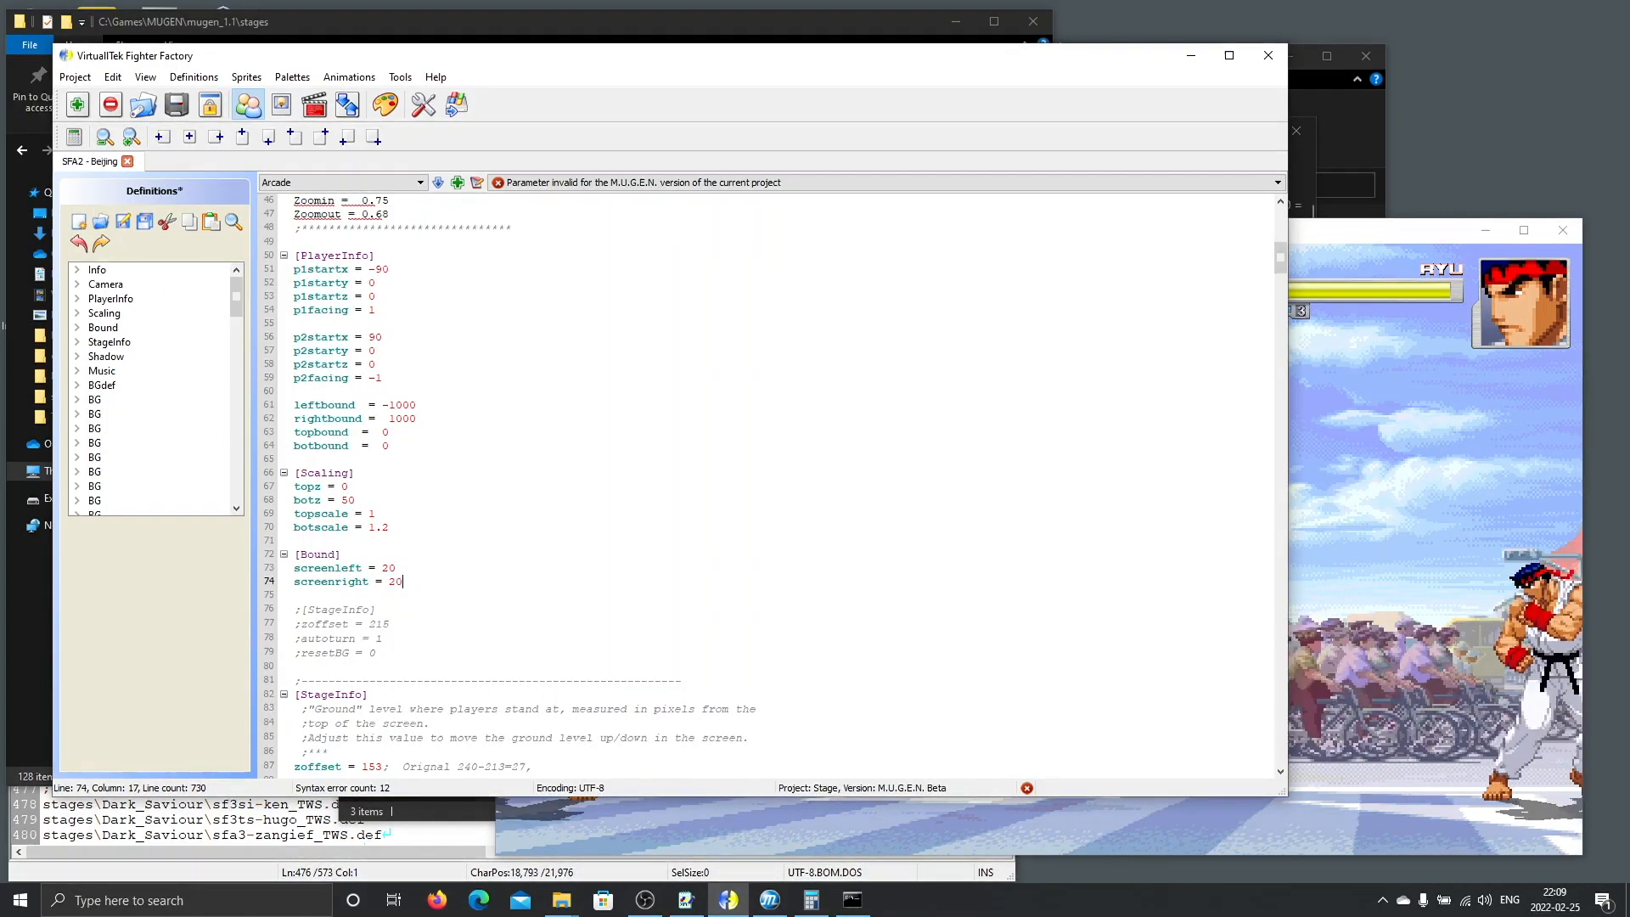
click(123, 219)
Reload the stage in M.U.G.E.N and walk the fighter to the left edge to check the new screen margins.
click(1495, 617)
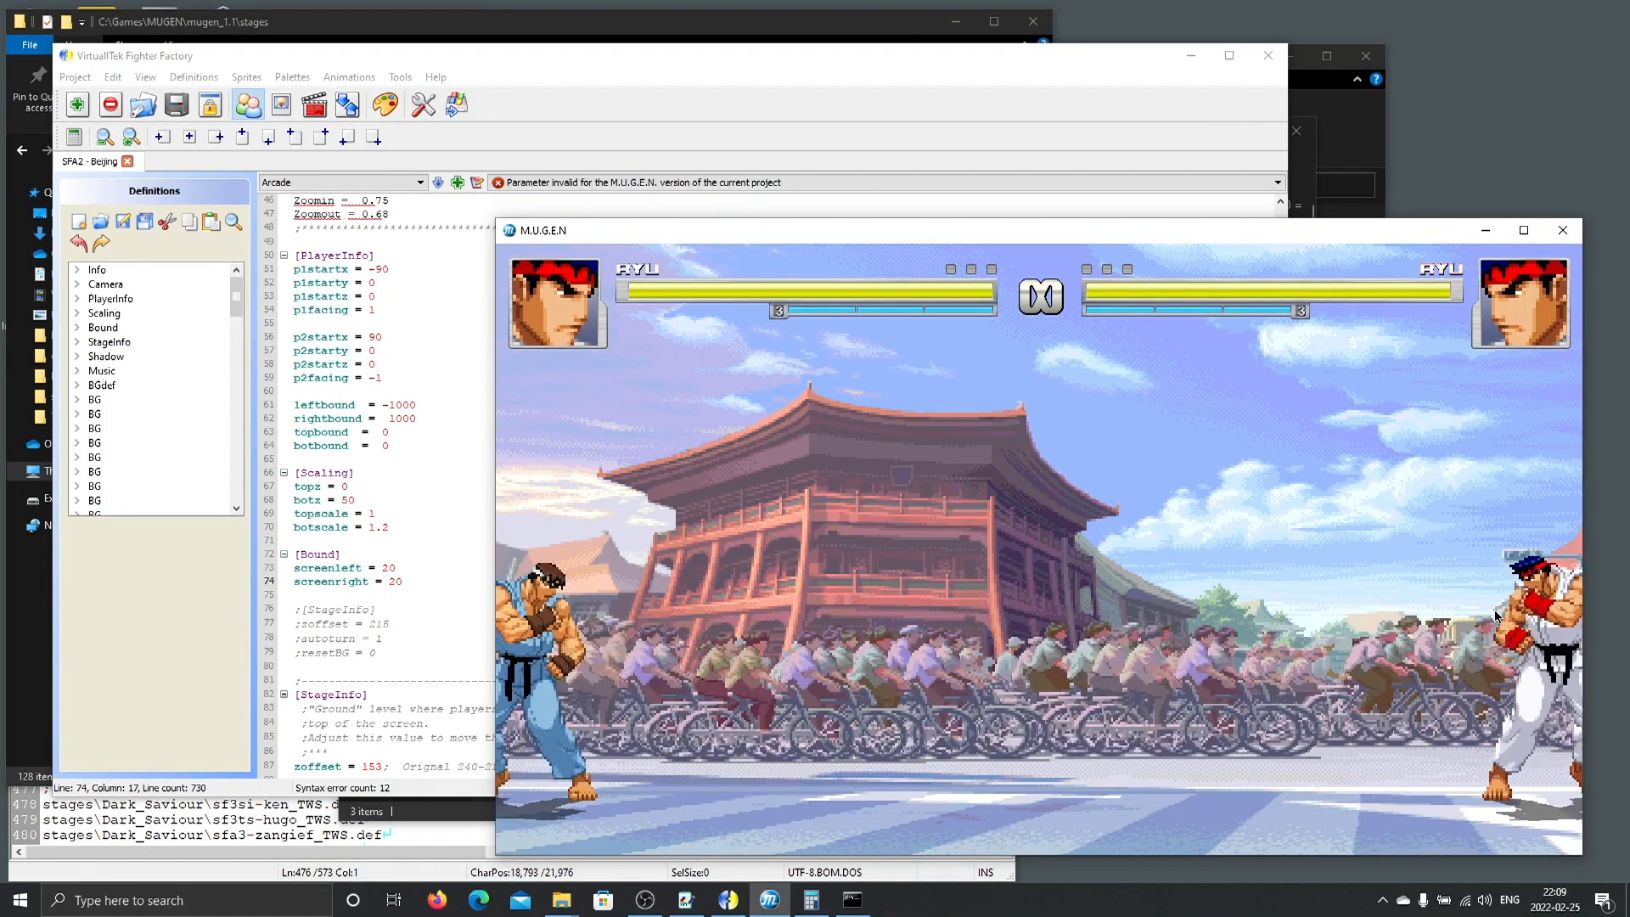
key(shift+F4)
key(Left)
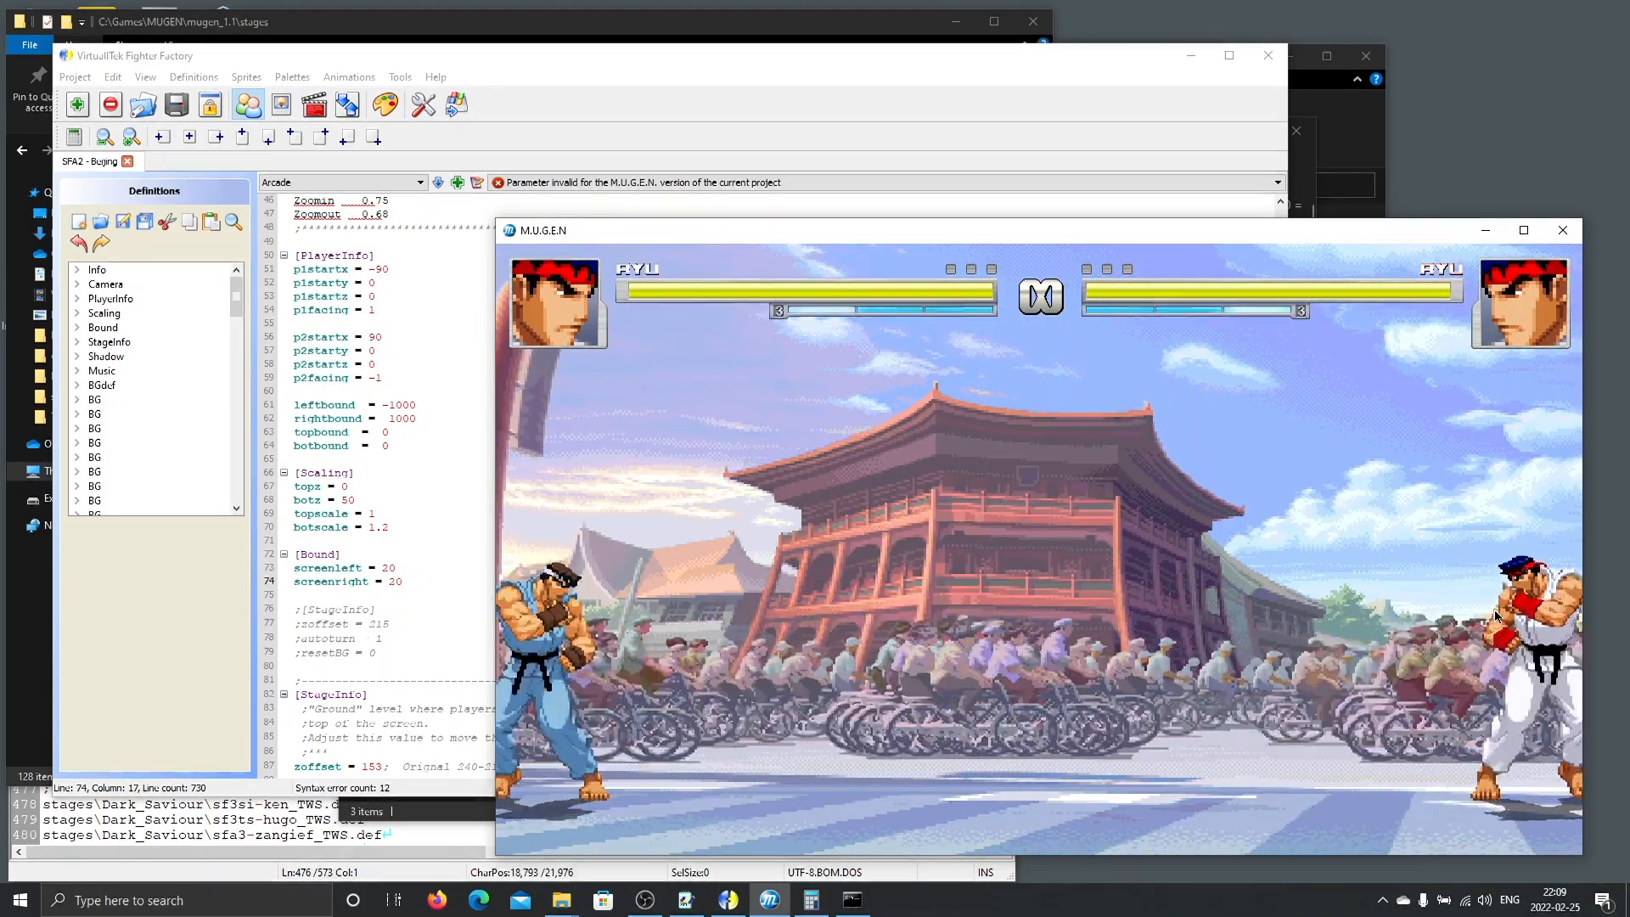
Inspect the background sprite in group 0, index 0, and compare its extent with the stage in M.U.G.E.N.
click(304, 119)
click(307, 101)
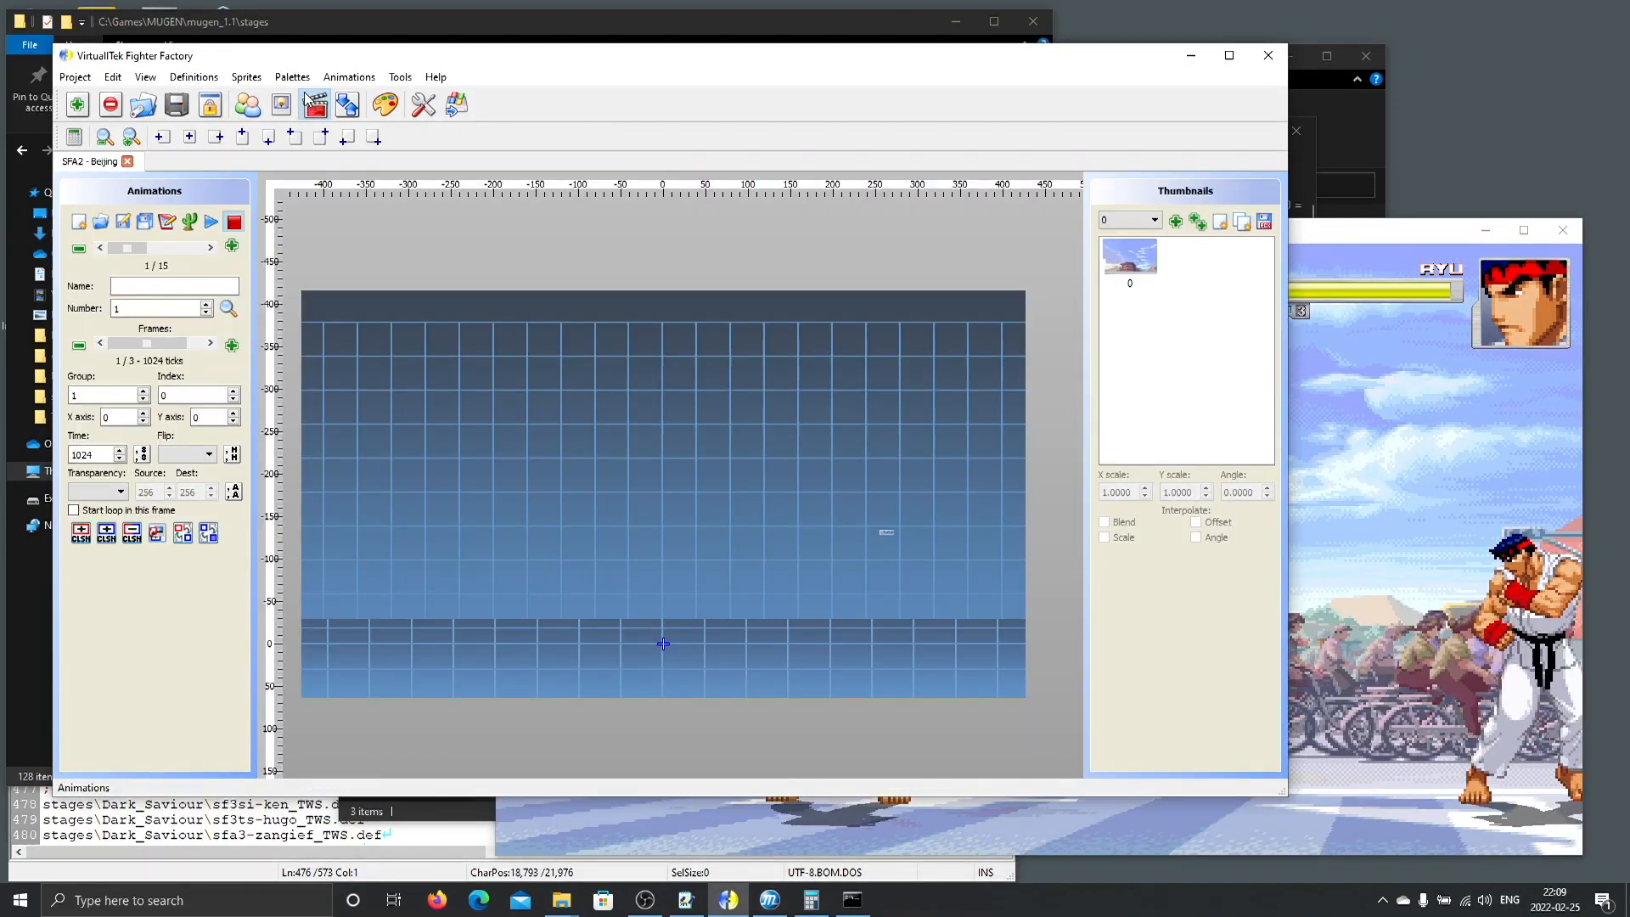
click(283, 107)
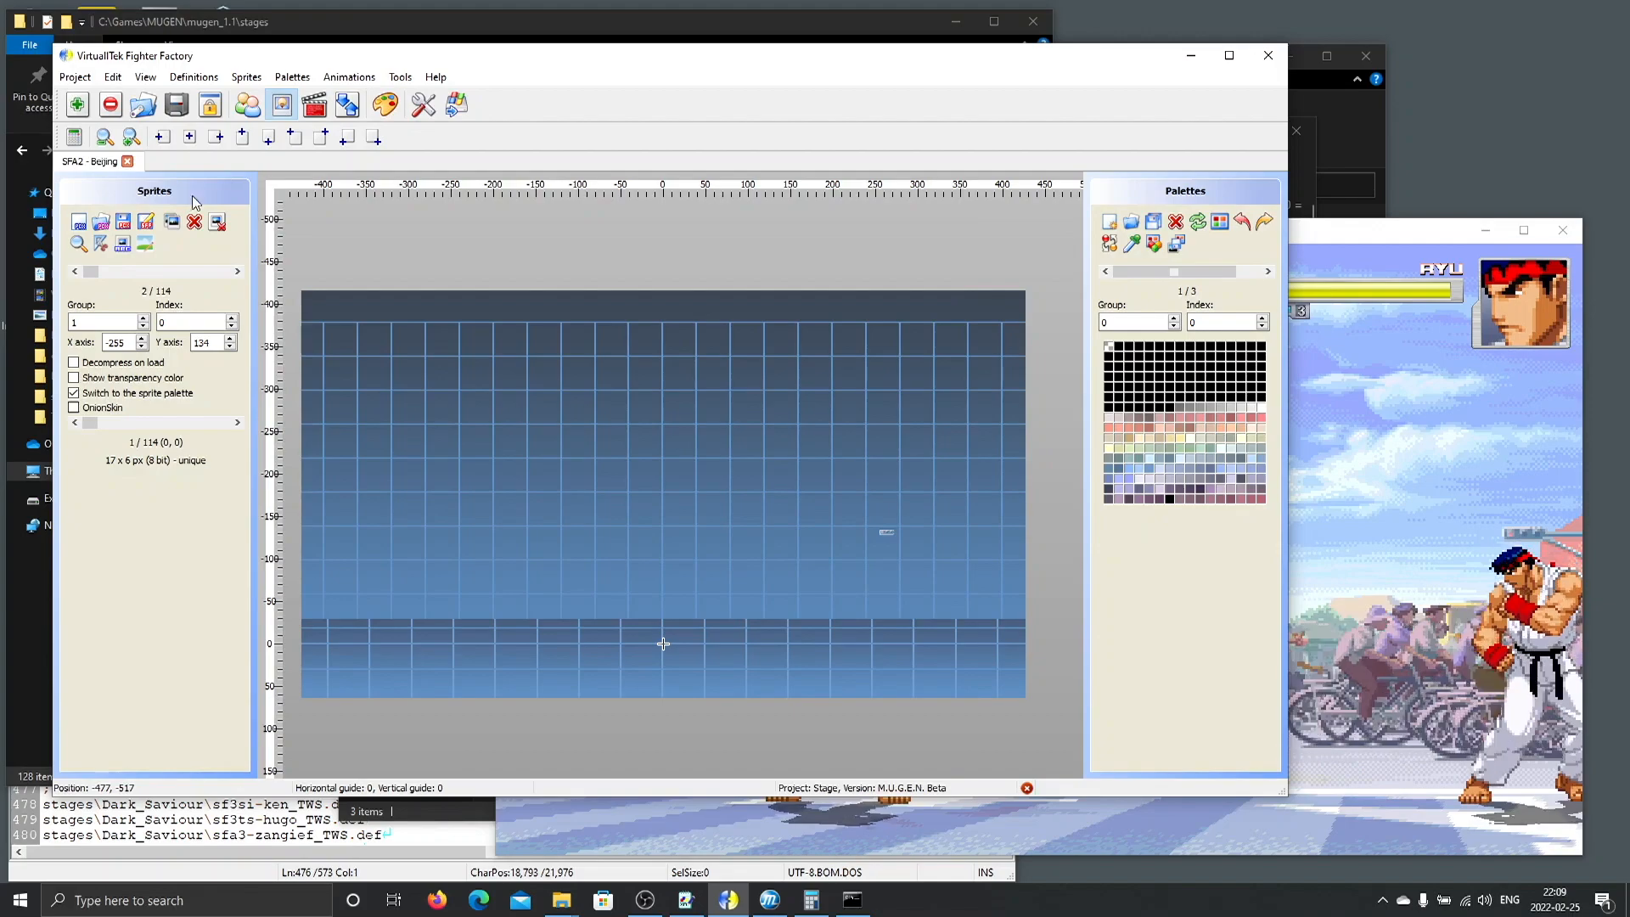
drag(93, 272, 30, 274)
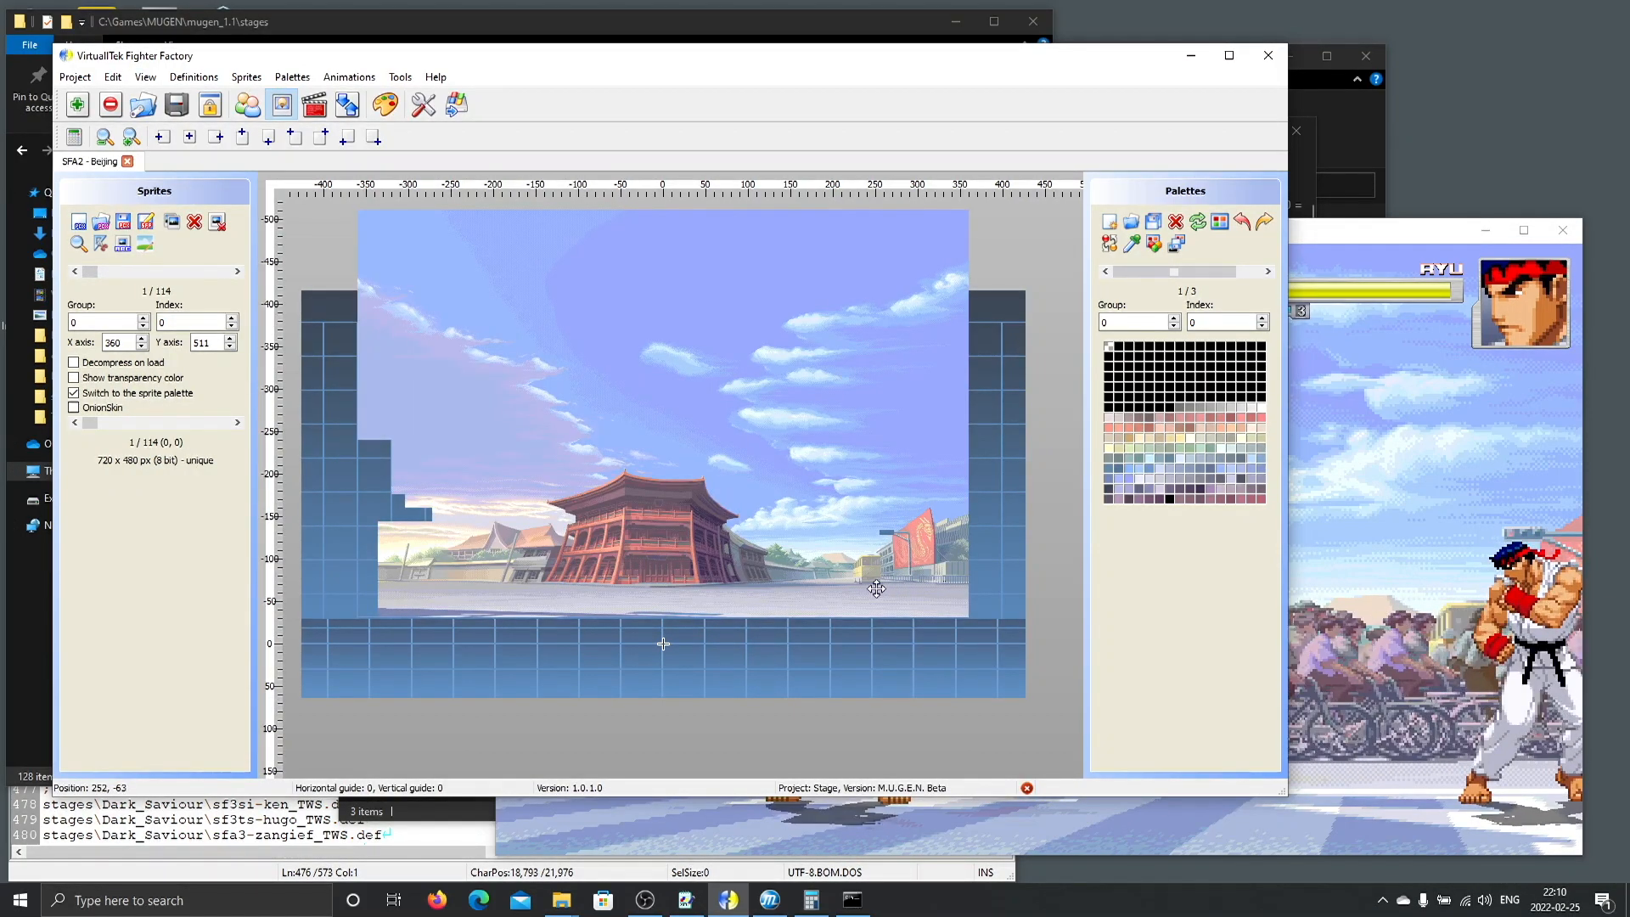
click(1533, 648)
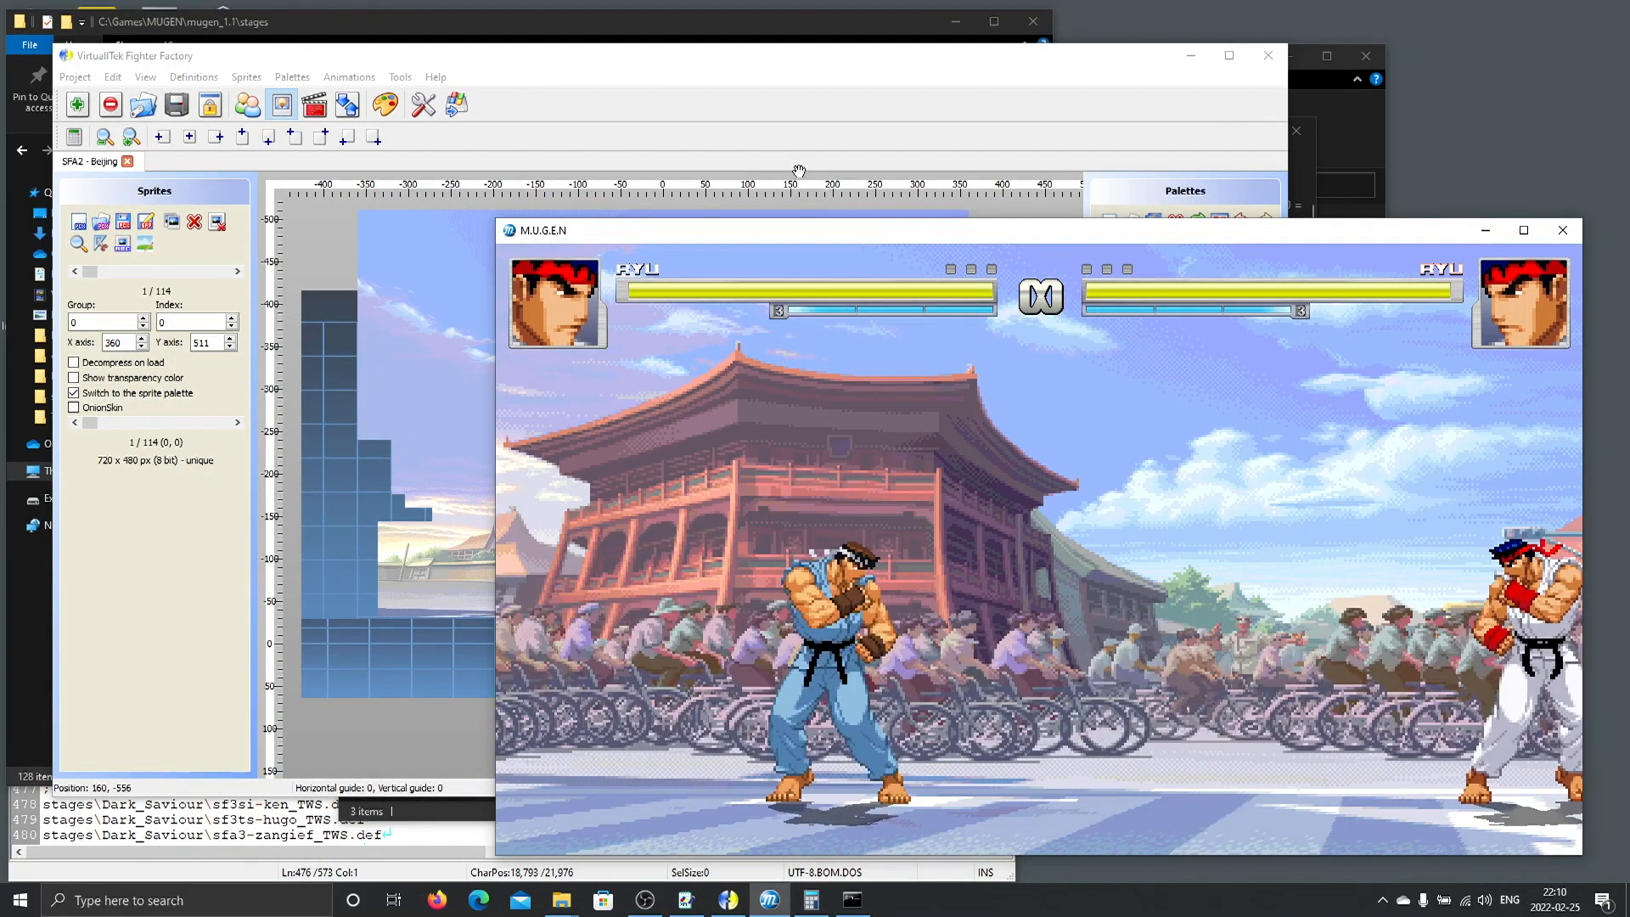
click(314, 107)
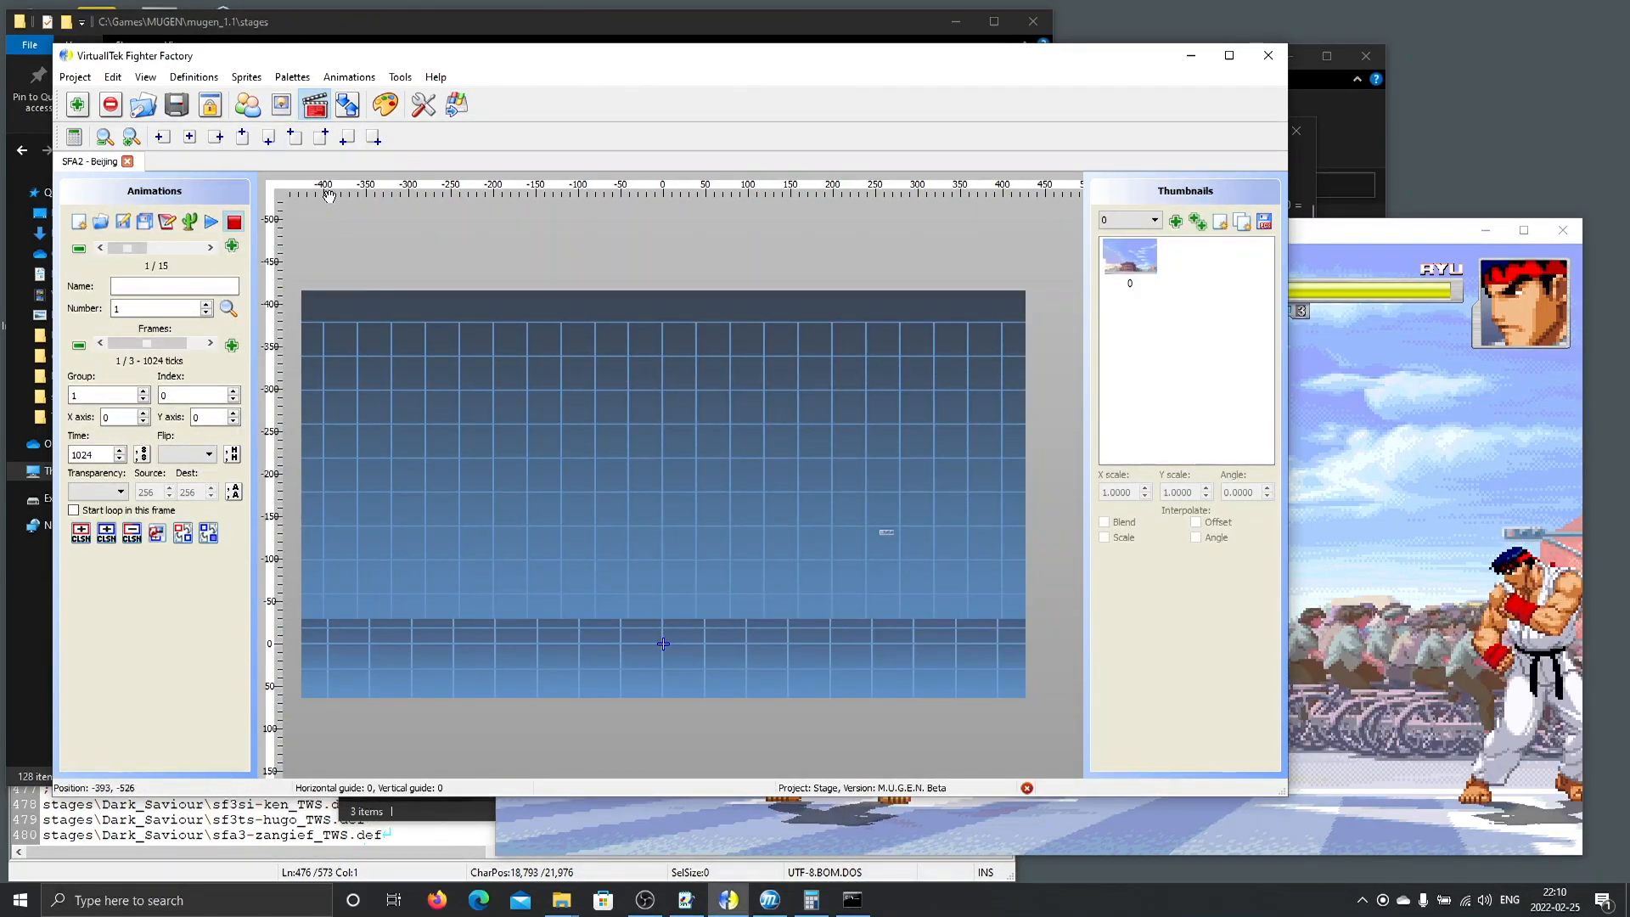
click(284, 108)
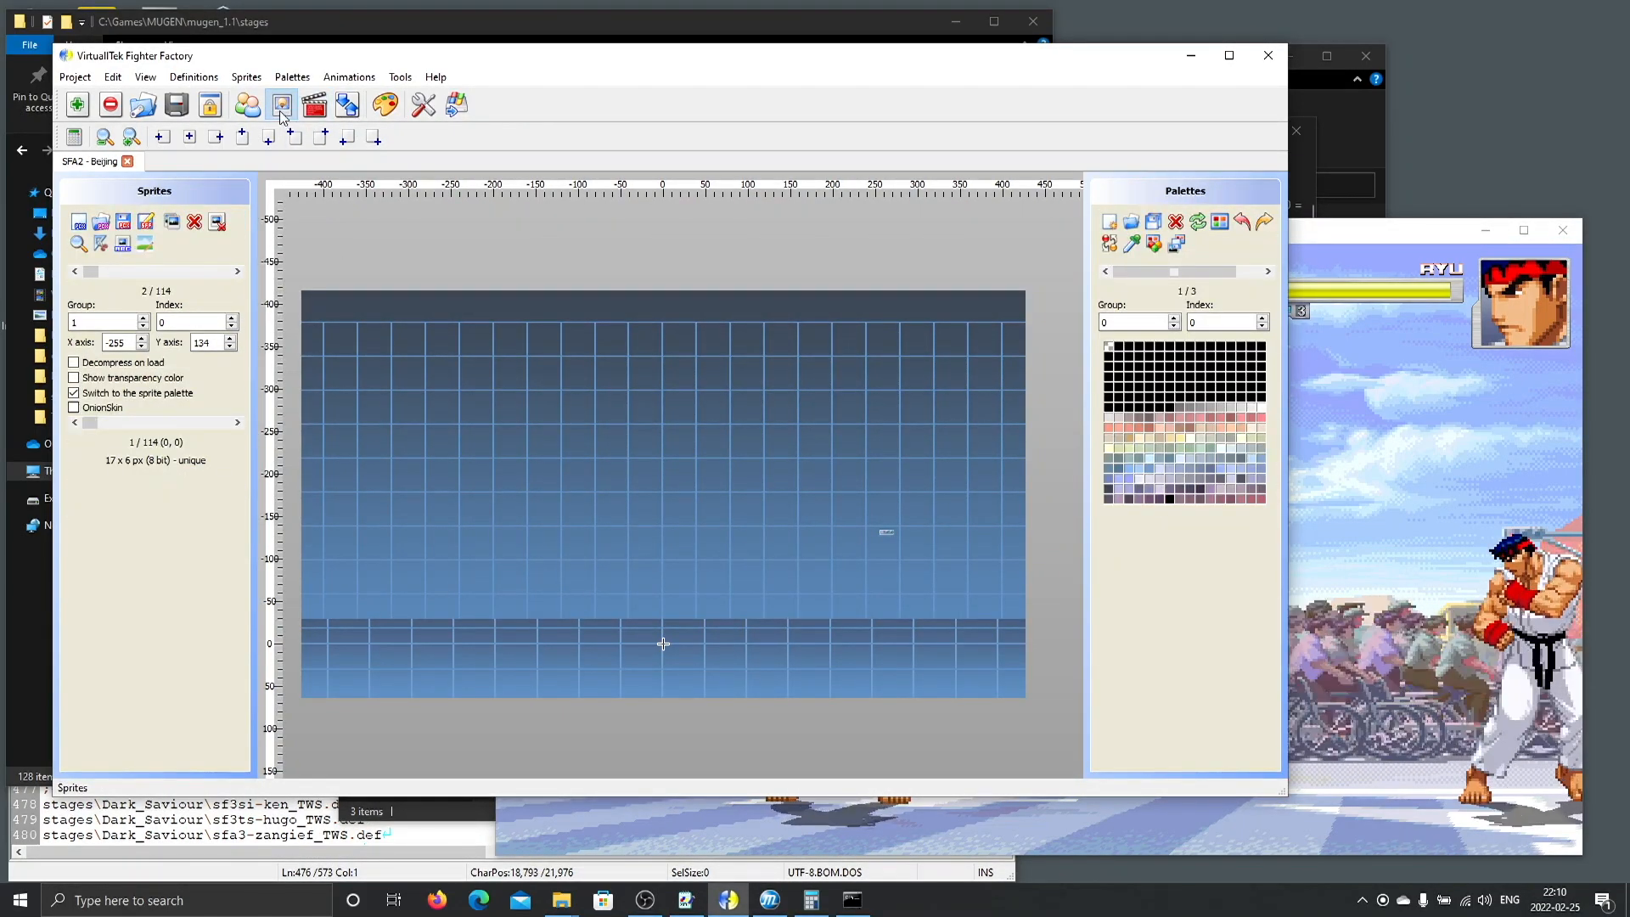
Set boundleft to -120 and boundright to 120 in the Camera section, save, and test both stage edges in M.U.G.E.N.
click(256, 112)
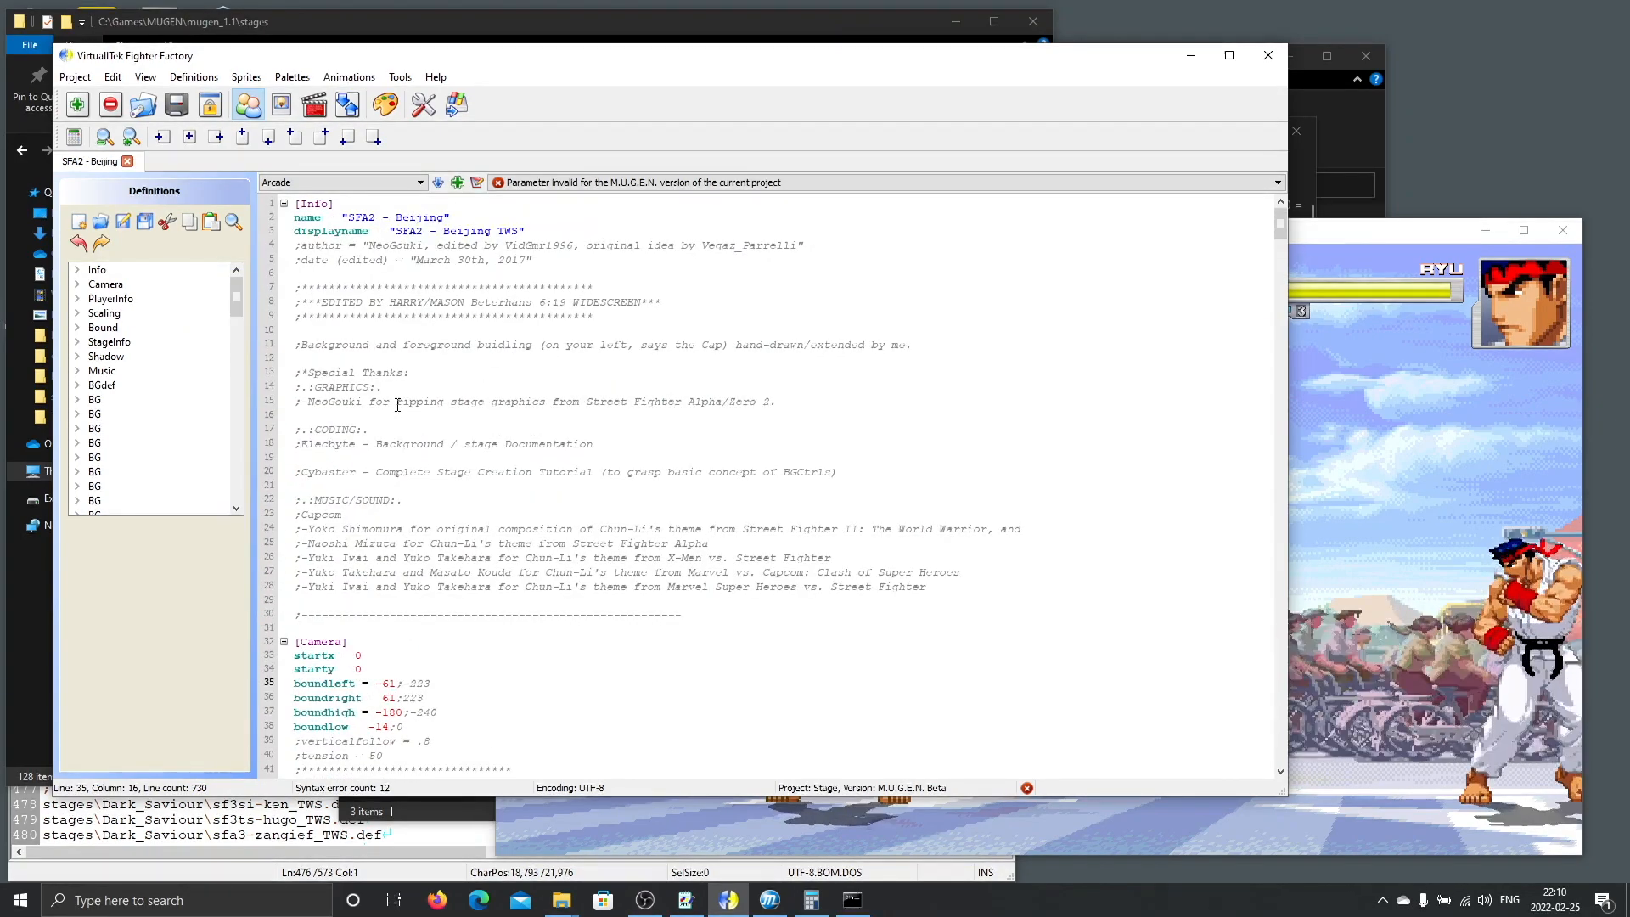
scroll(397, 405, down, 5)
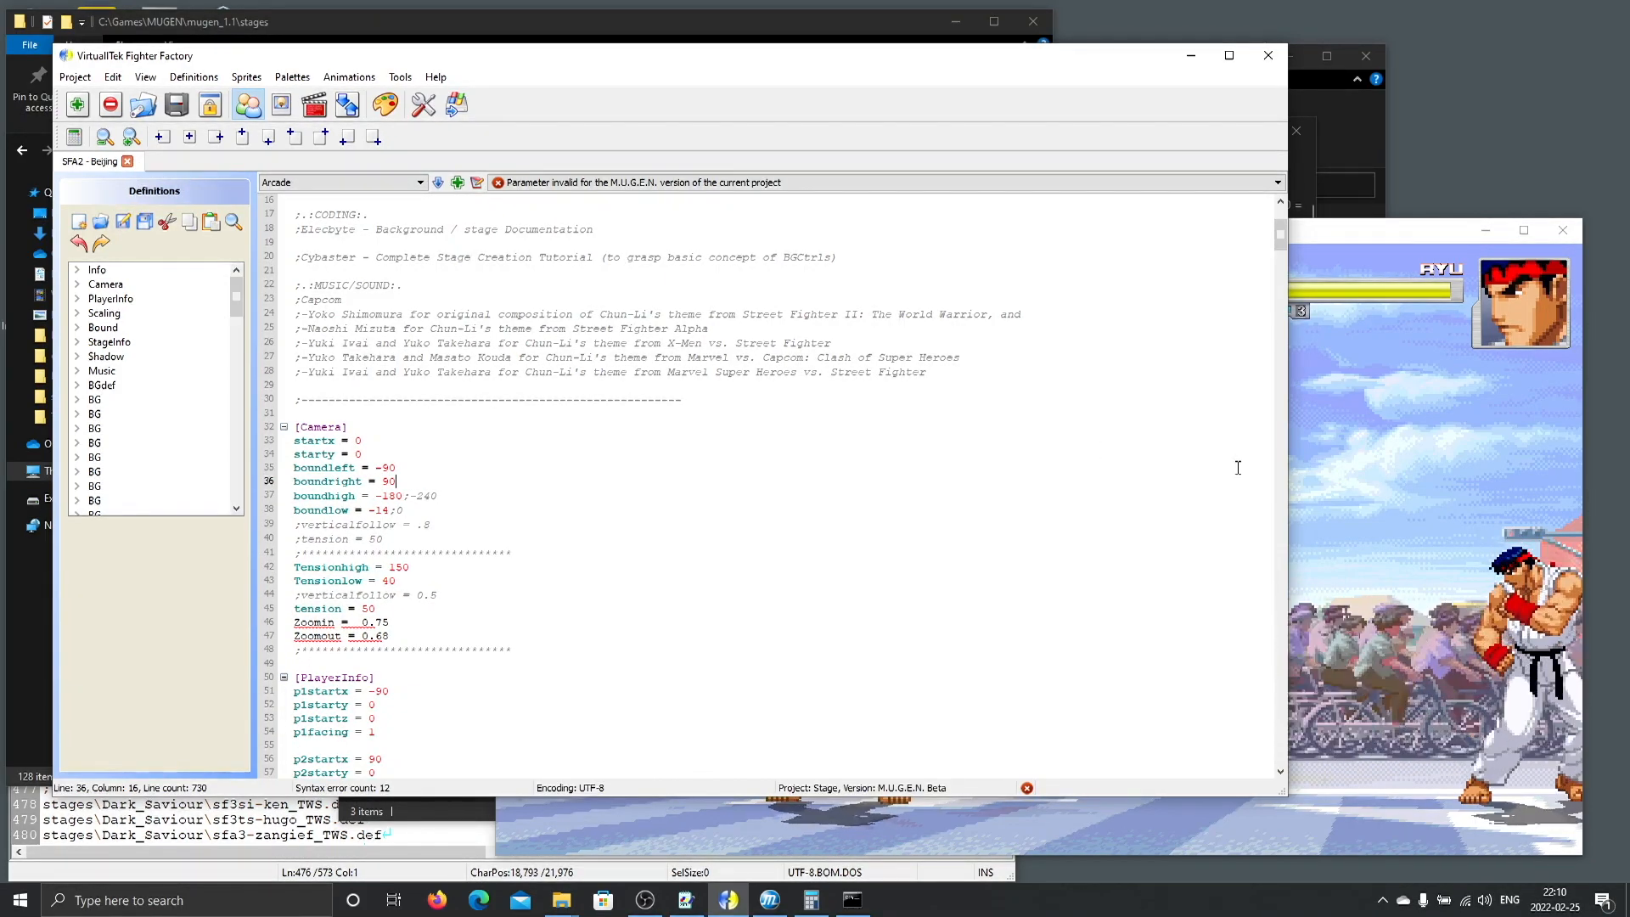
click(1394, 518)
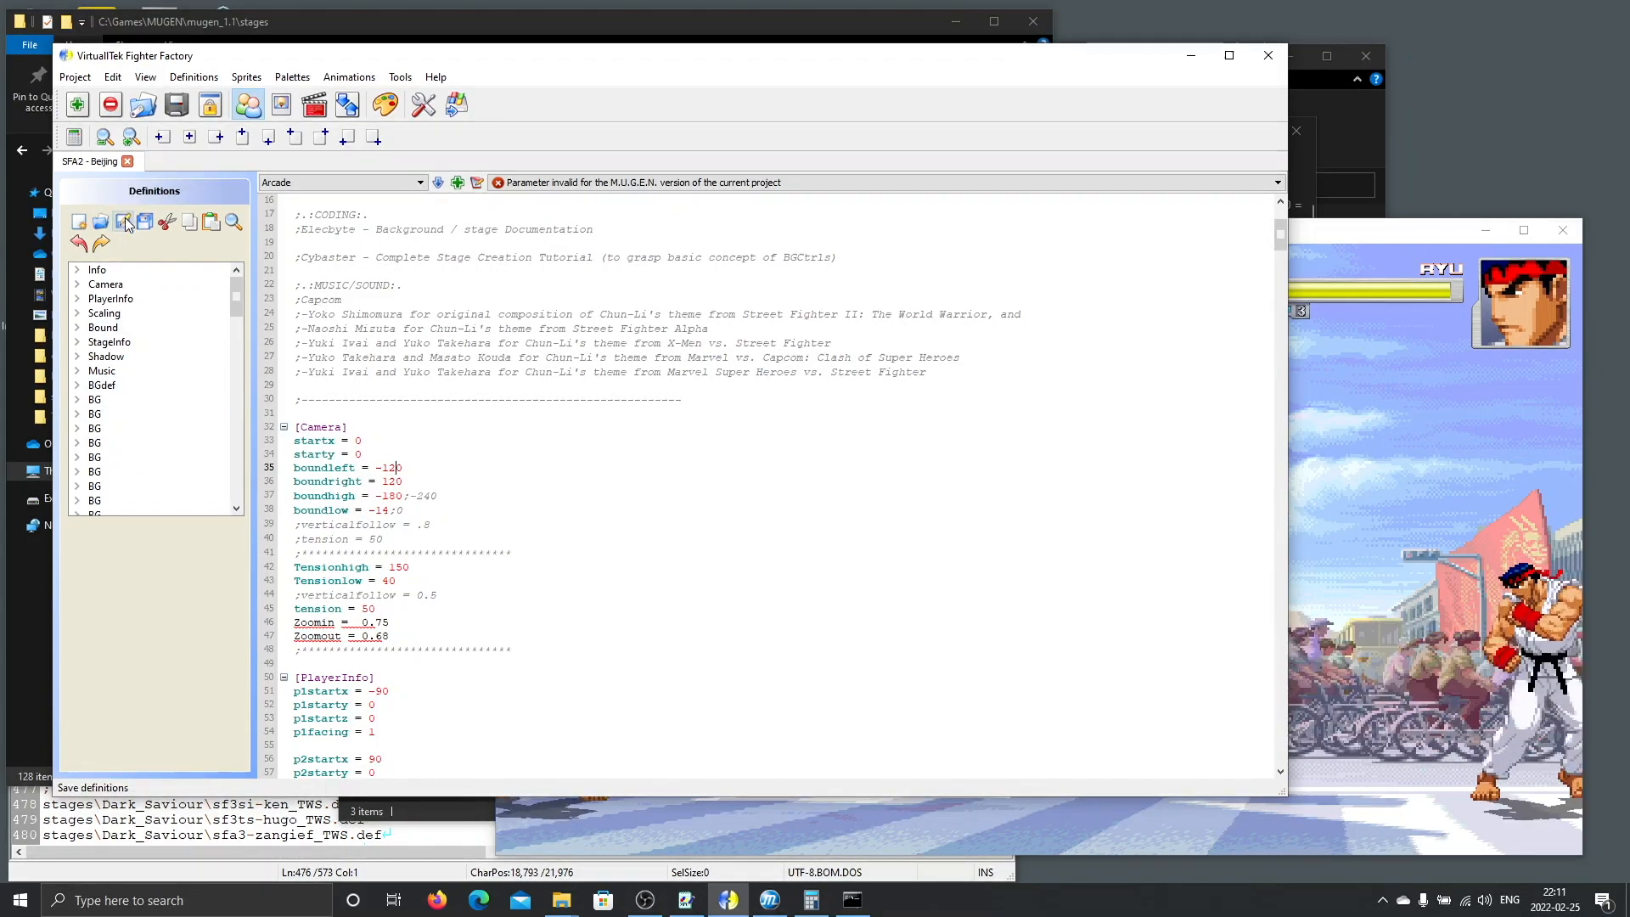
click(1525, 599)
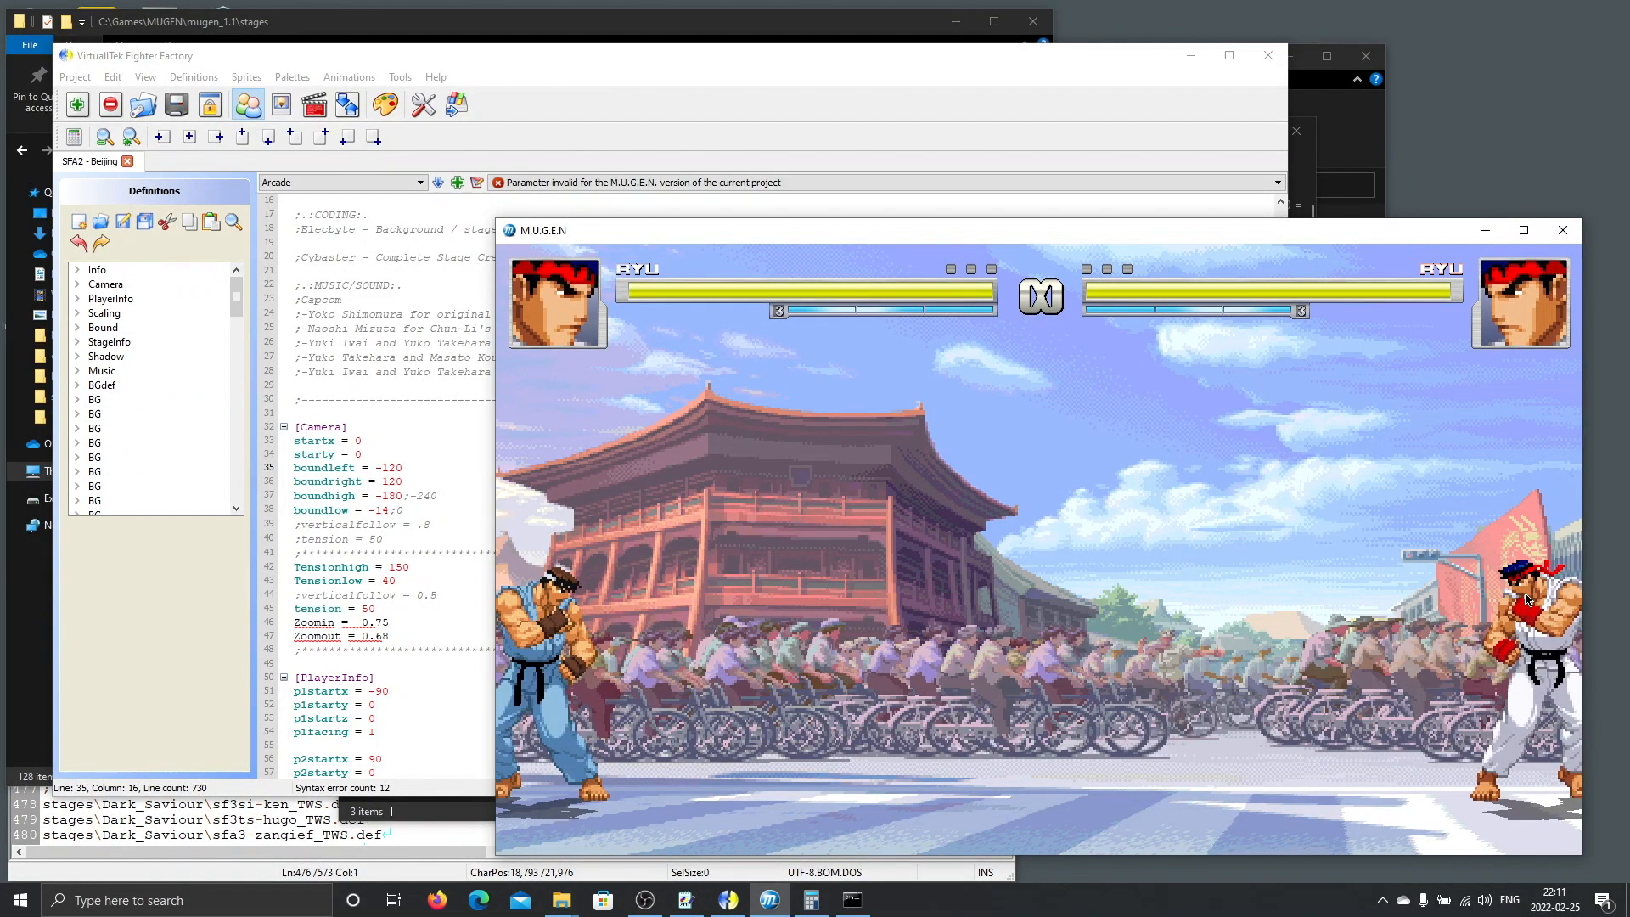
key(ctrl+F4)
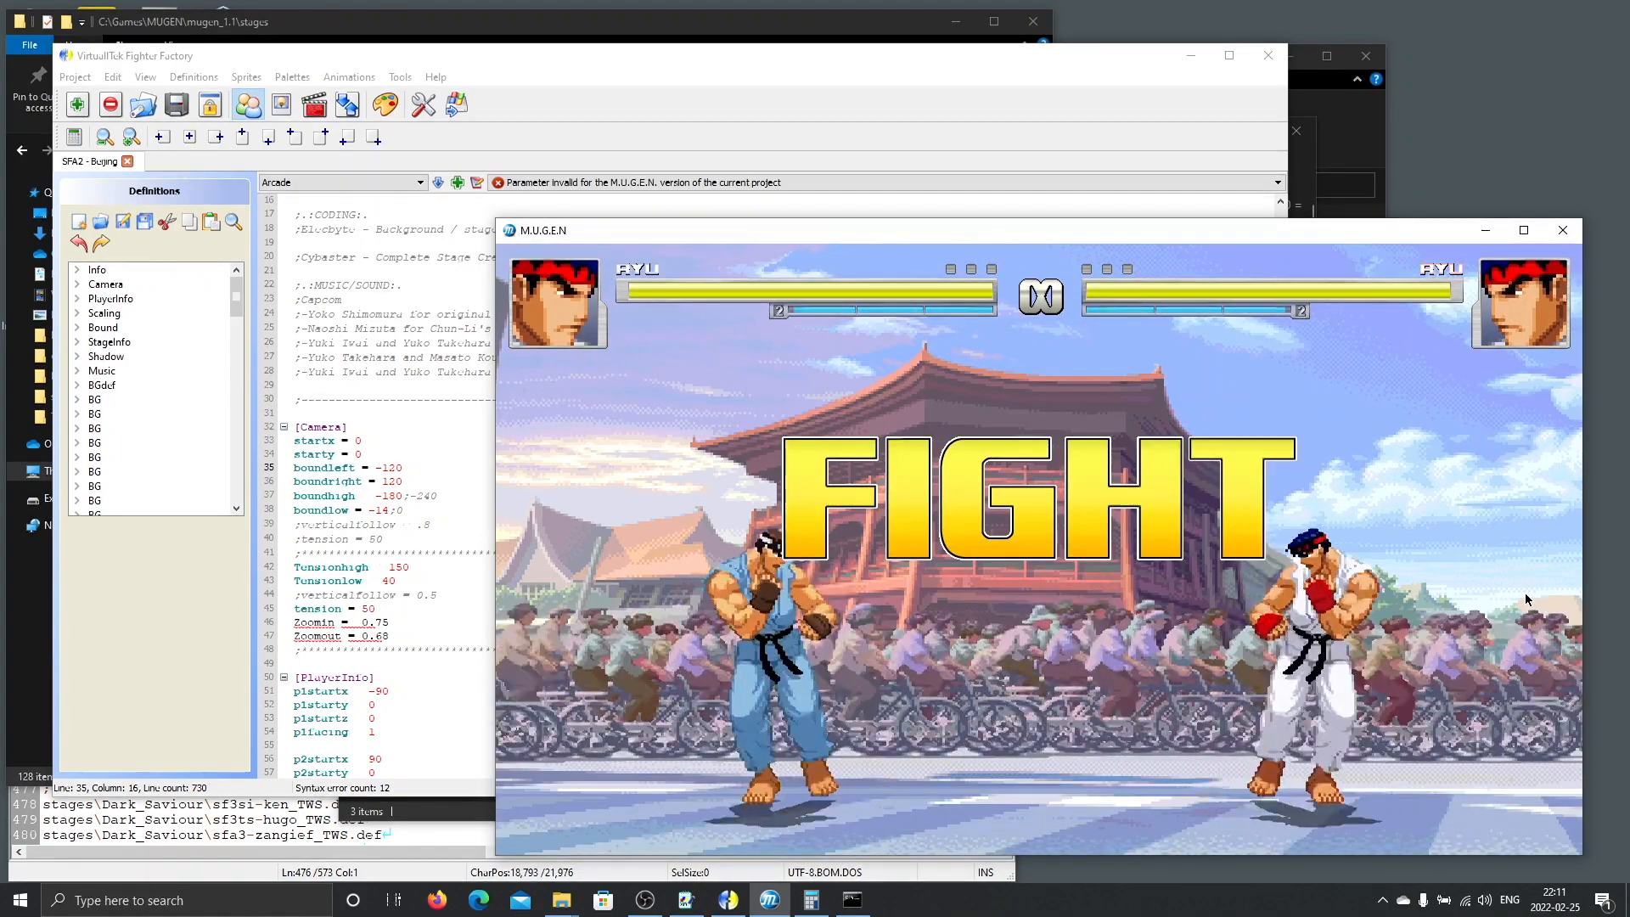
key(Right)
key(Left)
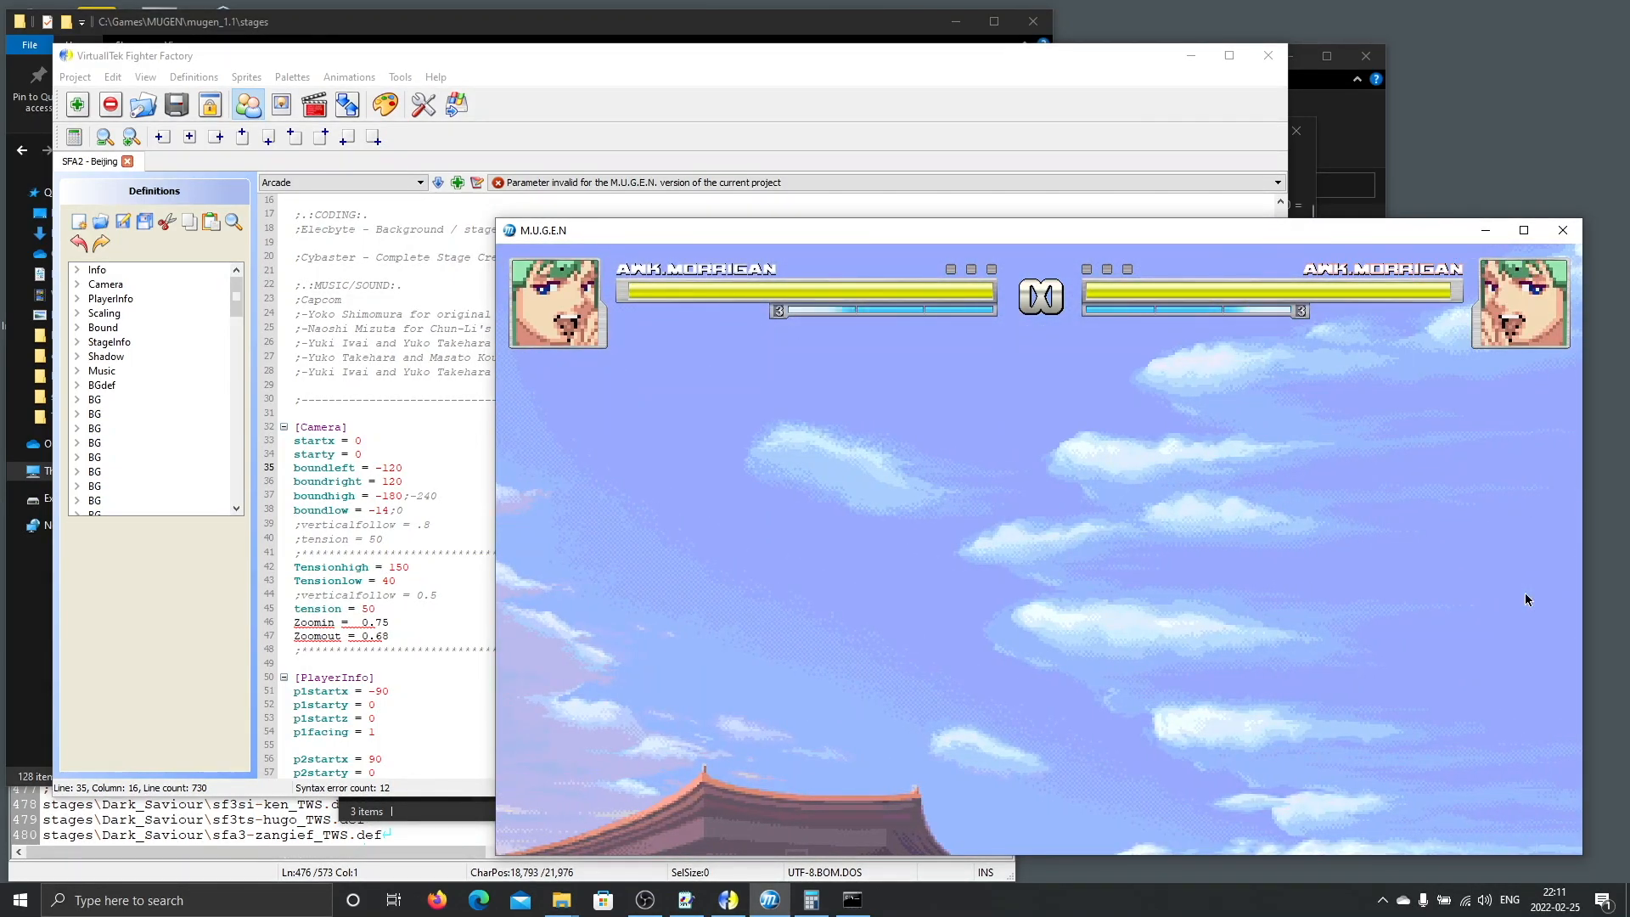
Set boundhigh in the Camera section to -240 without its trailing comment and test the stage in M.U.G.E.N.
click(394, 499)
text(hhhhhhhhhhhhhhhhhhhh)
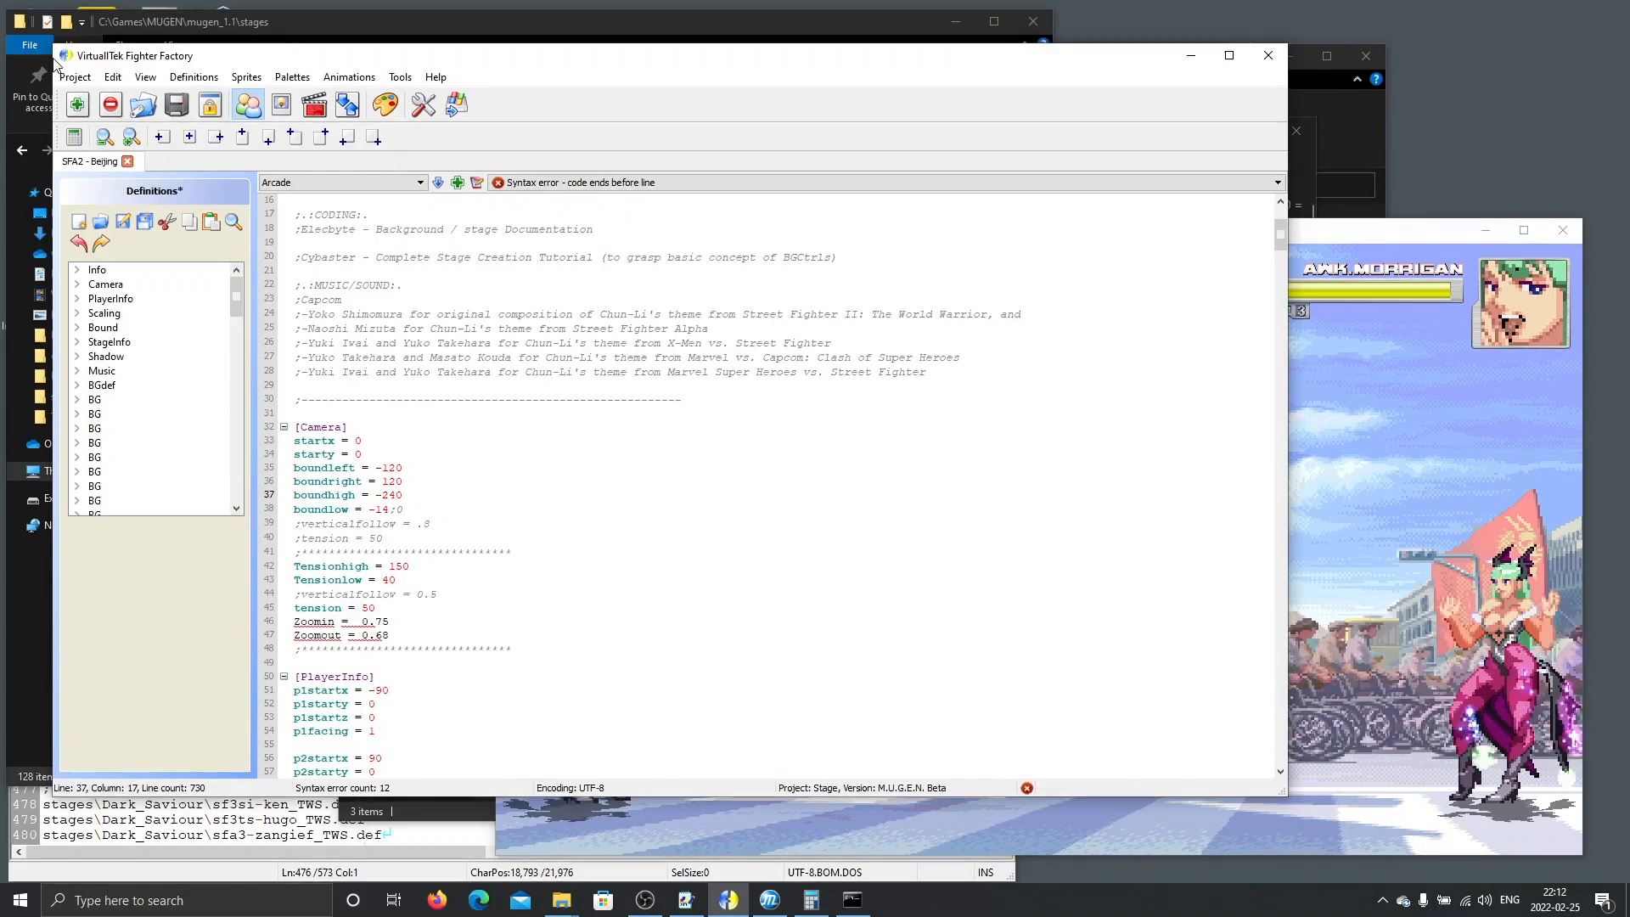
click(1560, 570)
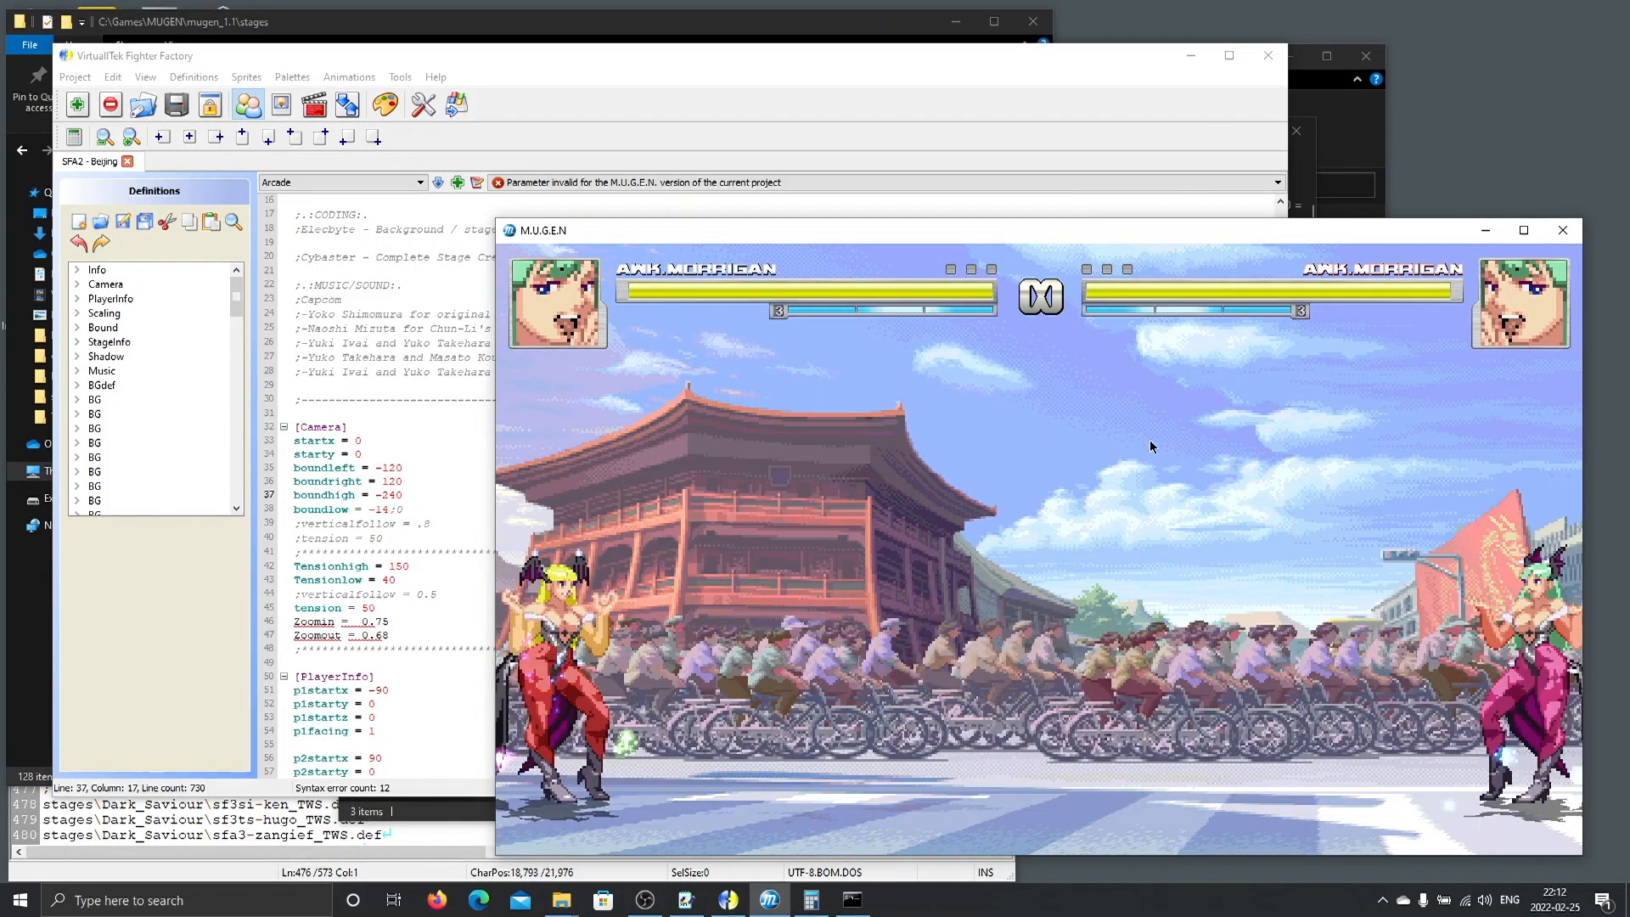
Try boundhigh -300 in the Camera section and reload the stage in M.U.G.E.N.
click(401, 499)
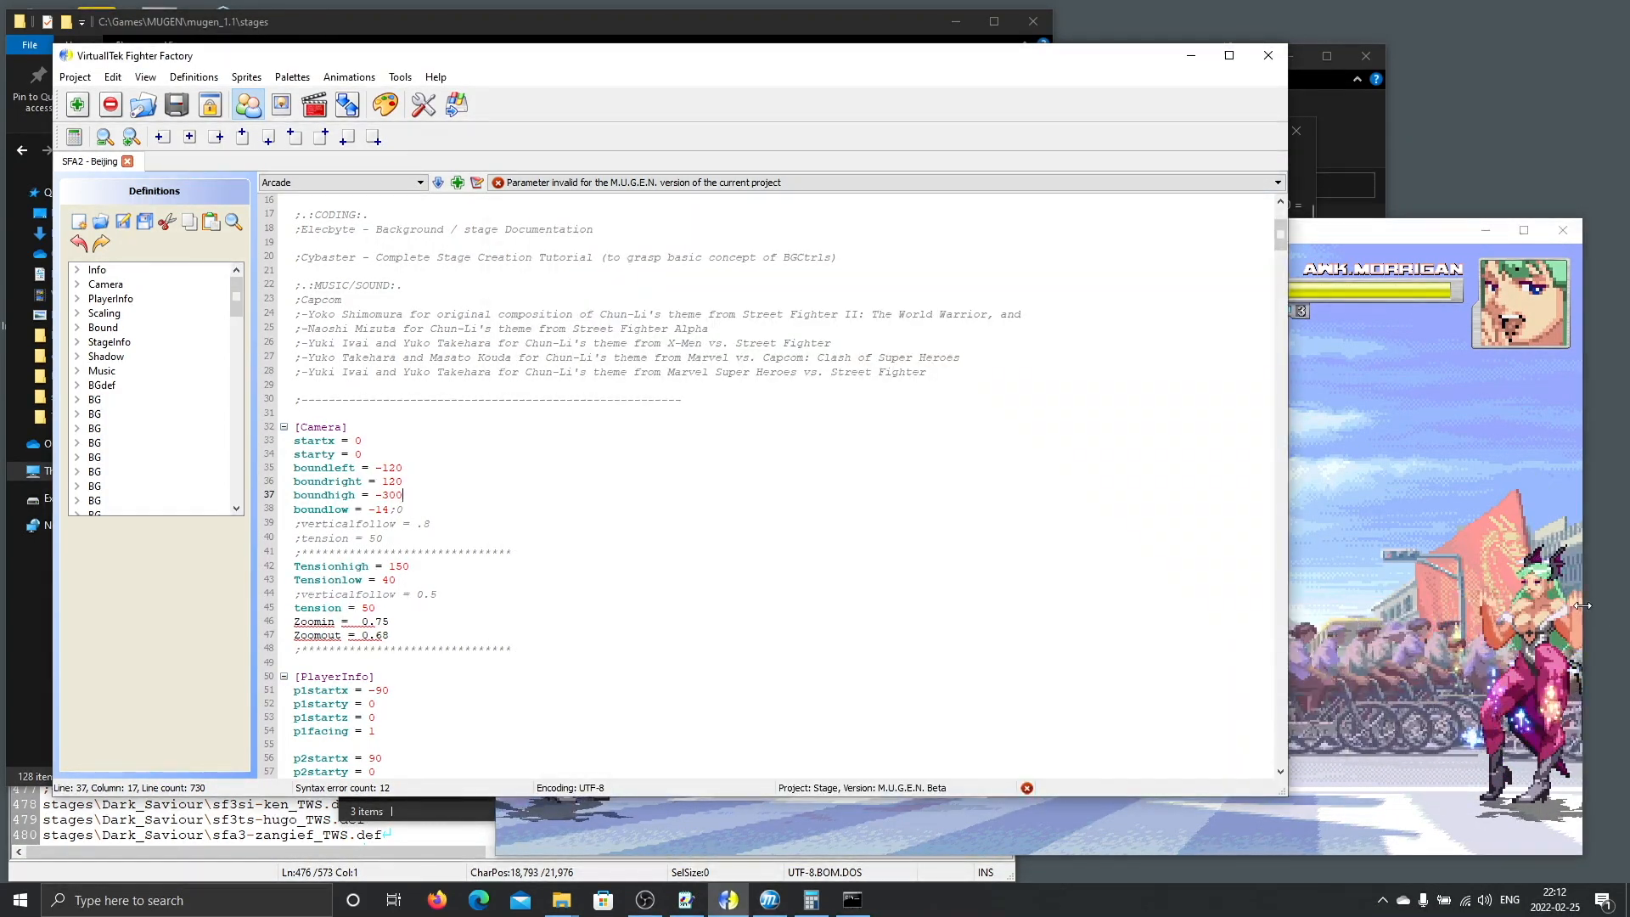
click(1560, 610)
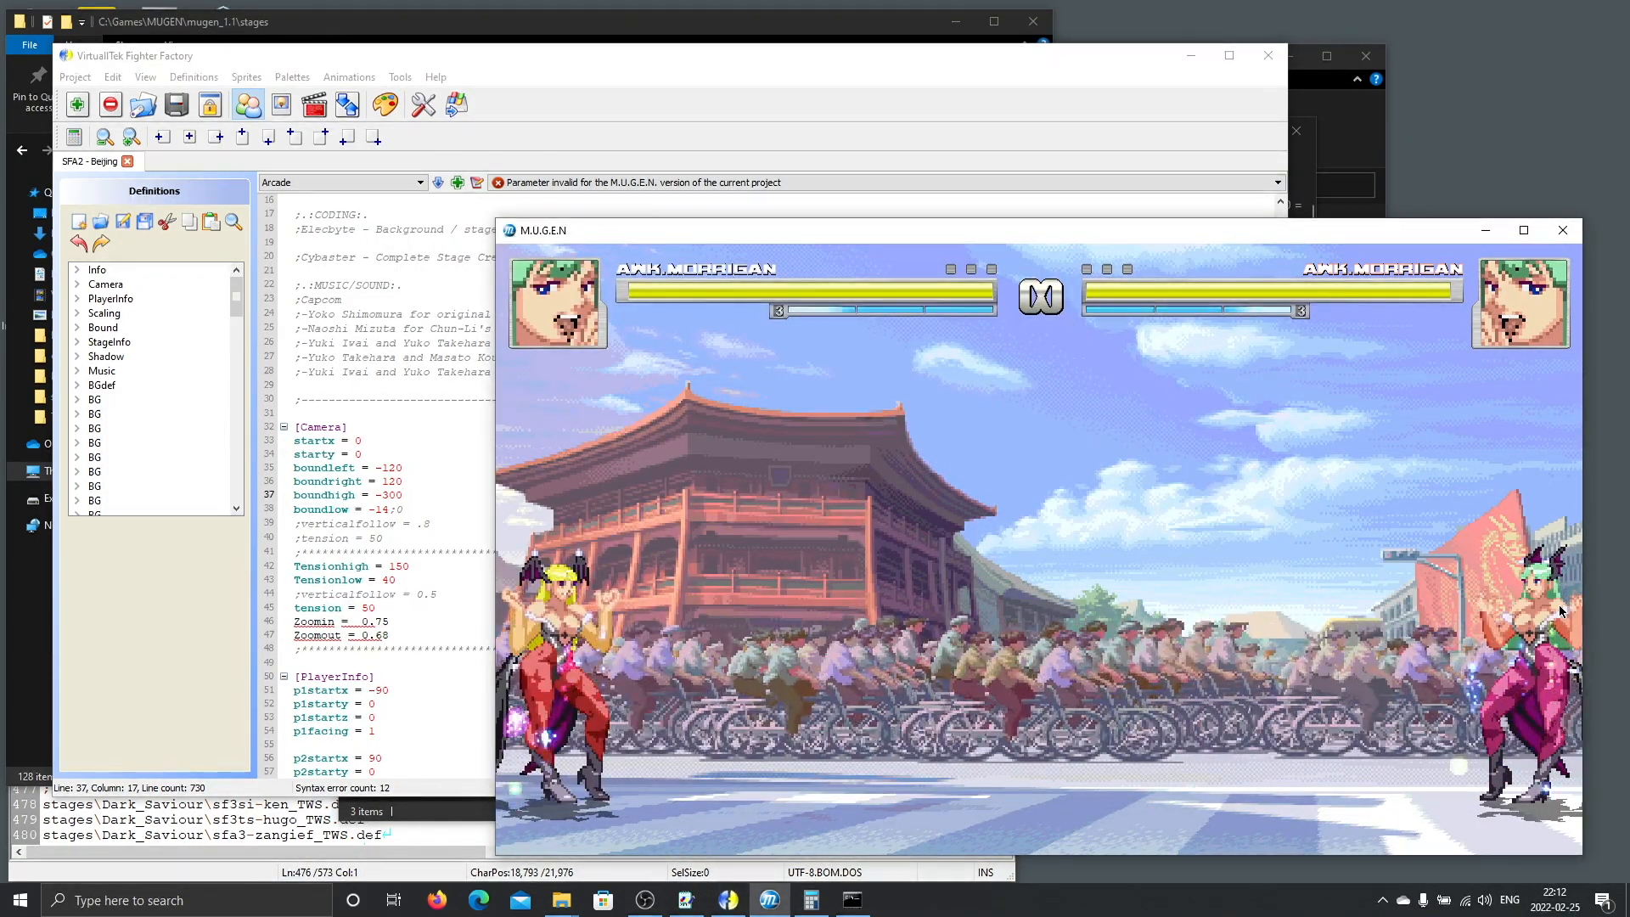
key(shift+F4)
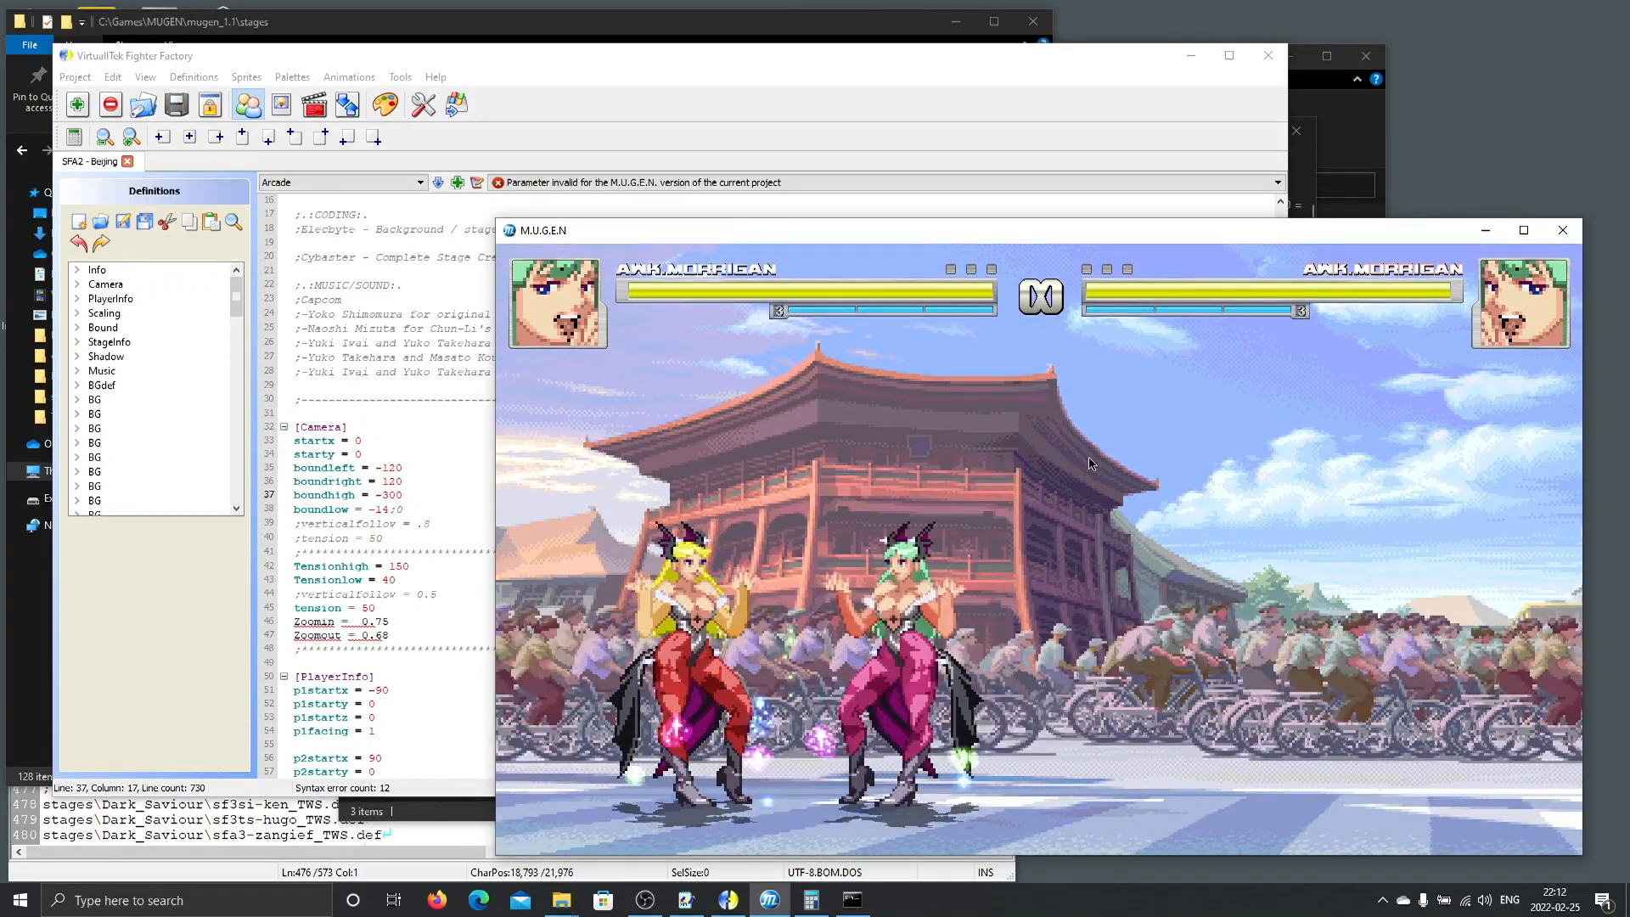
Set boundhigh to -240 and boundlow to 0 in the Camera section, and save the definitions.
click(413, 490)
key(BackSpace)
key(BackSpace)
key(BackSpace)
text(240)
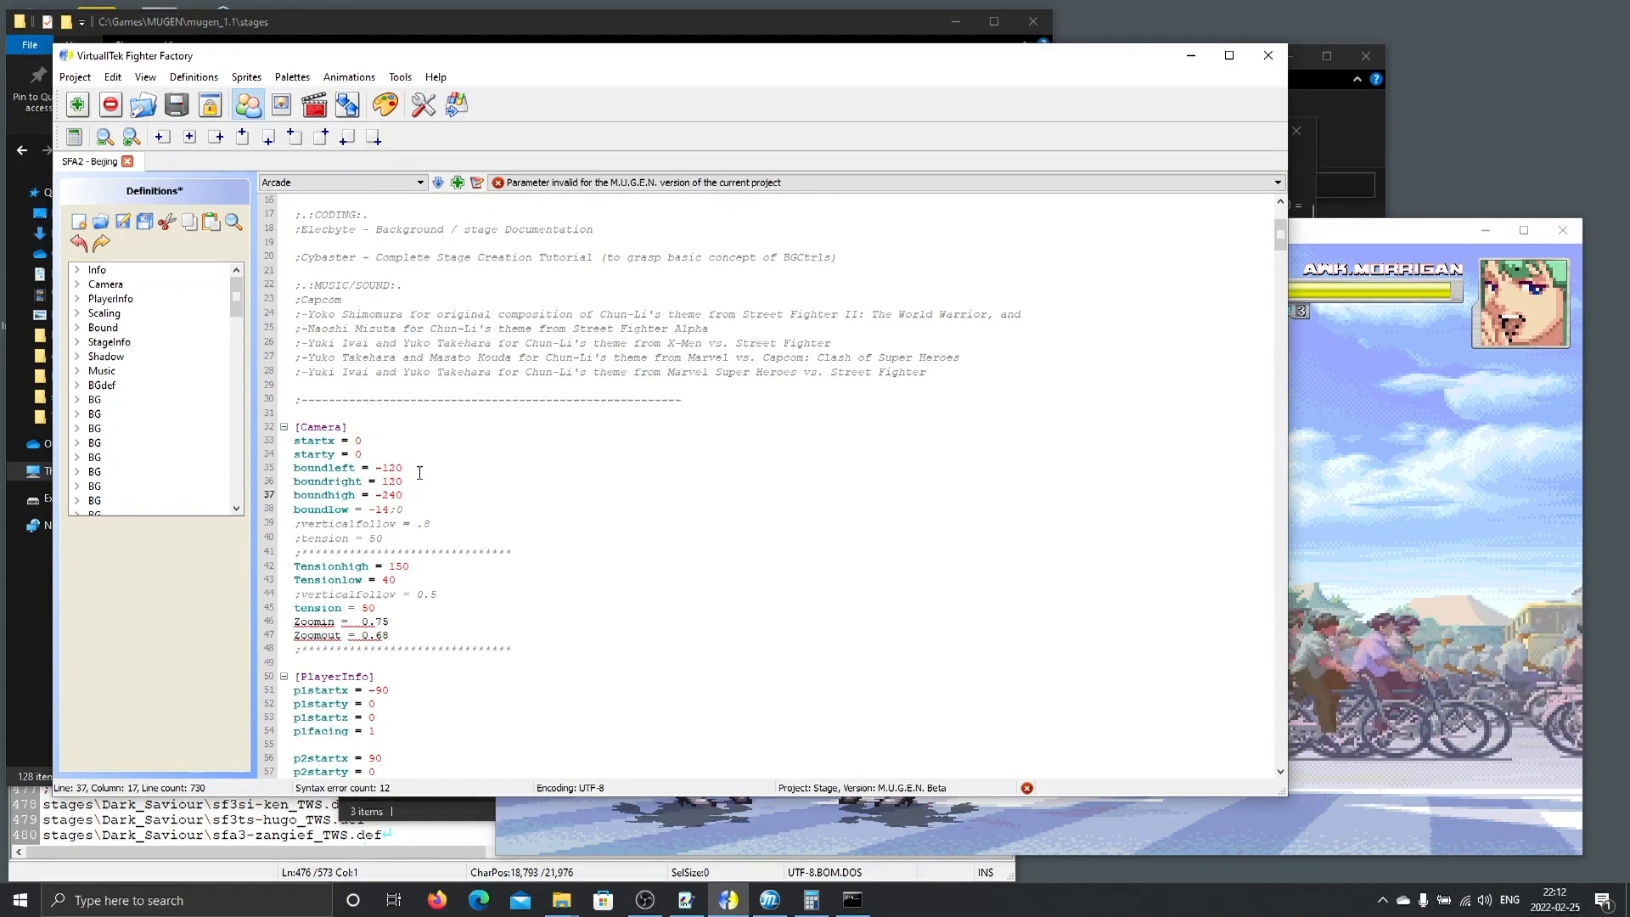
drag(368, 509, 428, 511)
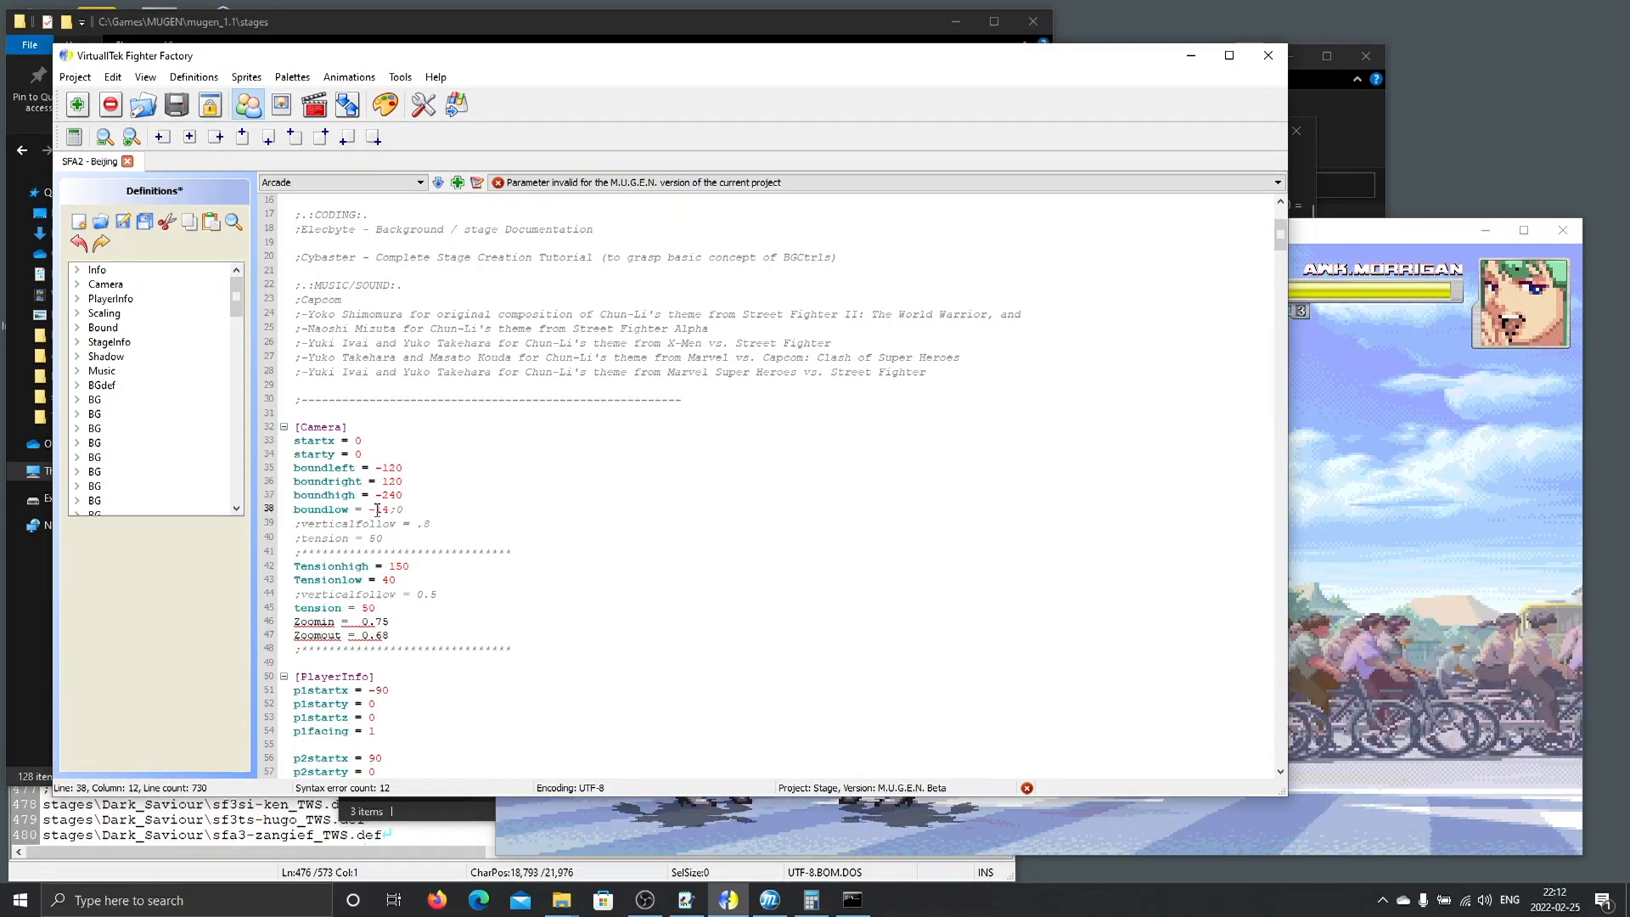
text(0)
key(ctrl+s)
Reload the stage in M.U.G.E.N to check how the camera follows the fighters with the current bounds and tension.
double_click(369, 607)
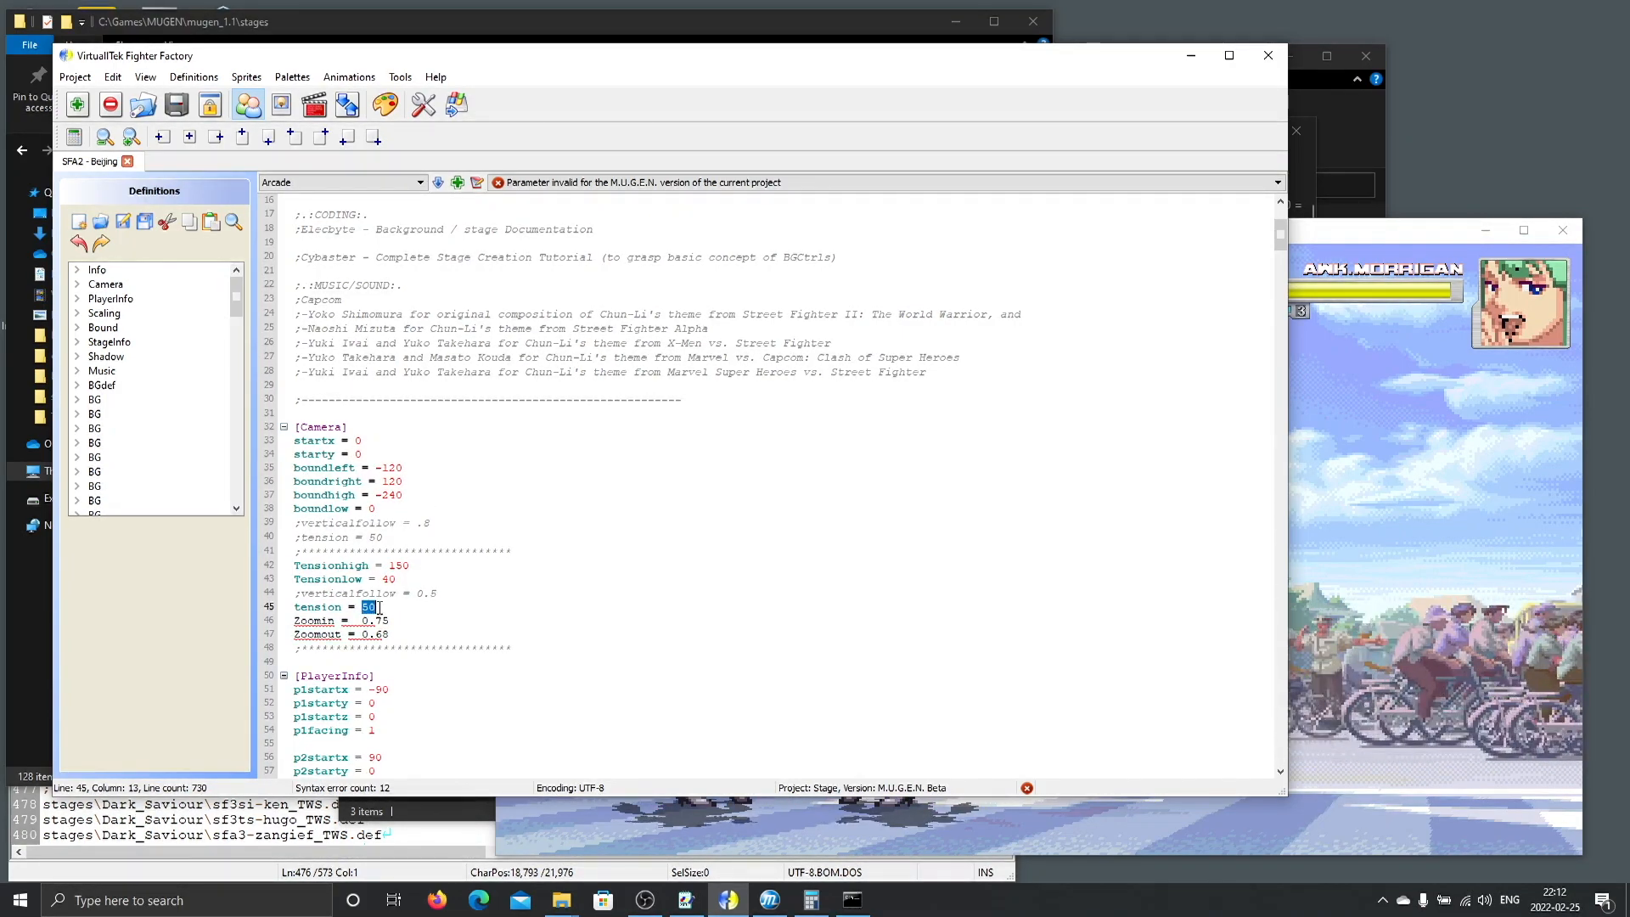
click(1415, 639)
key(F4)
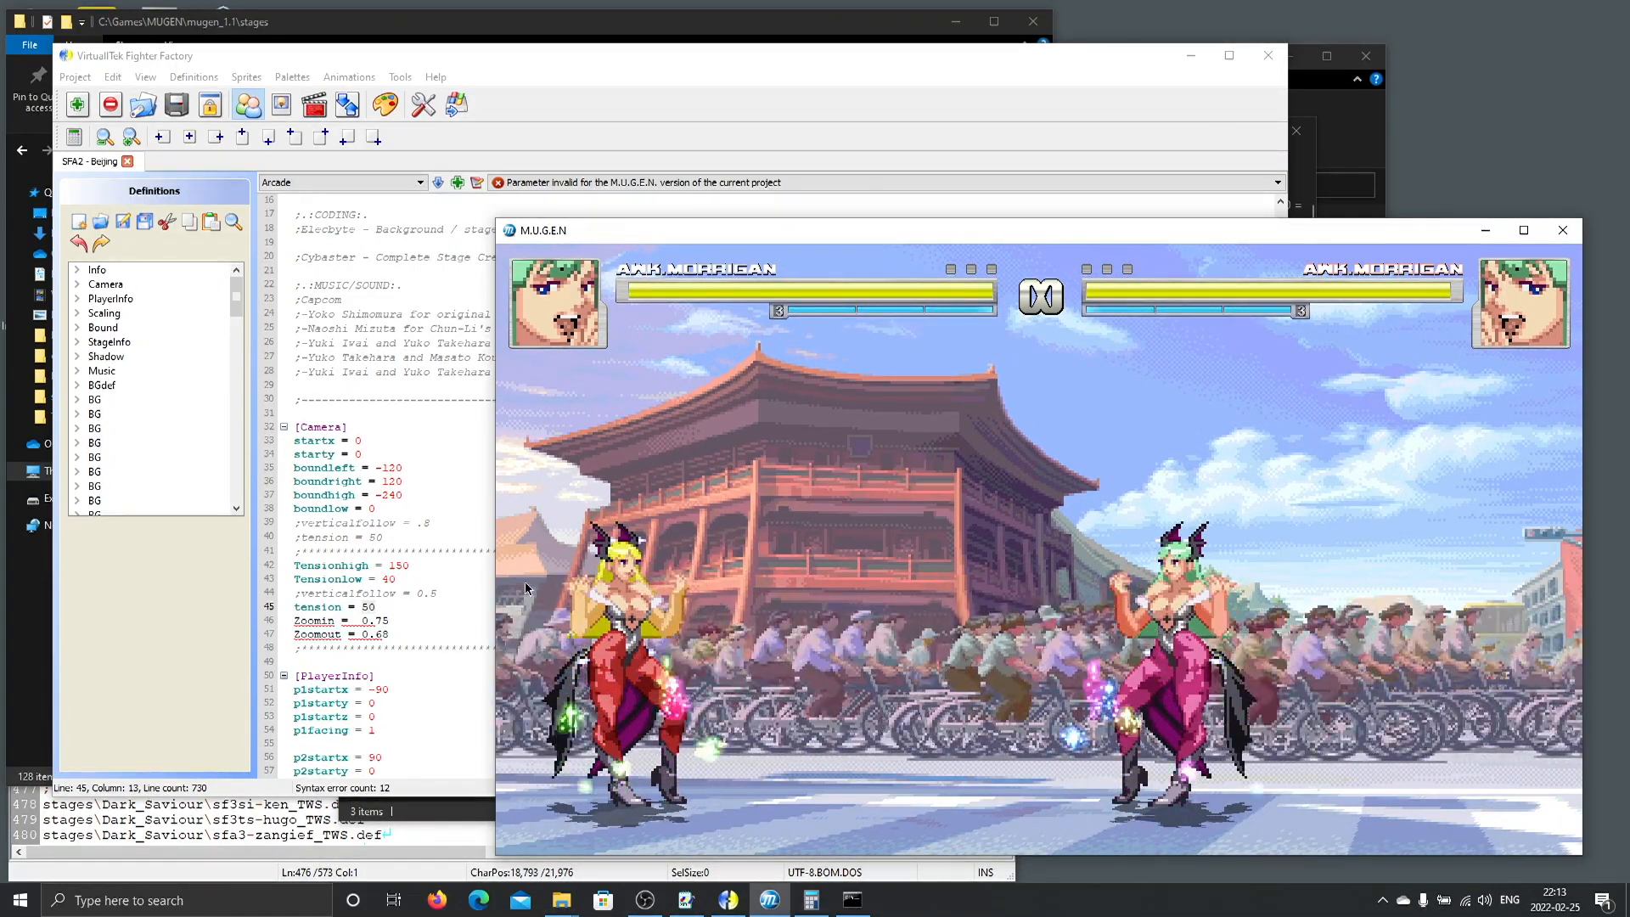
Set tension in the Camera section to 70, save the definitions, and test the stage in M.U.G.E.N.
click(363, 606)
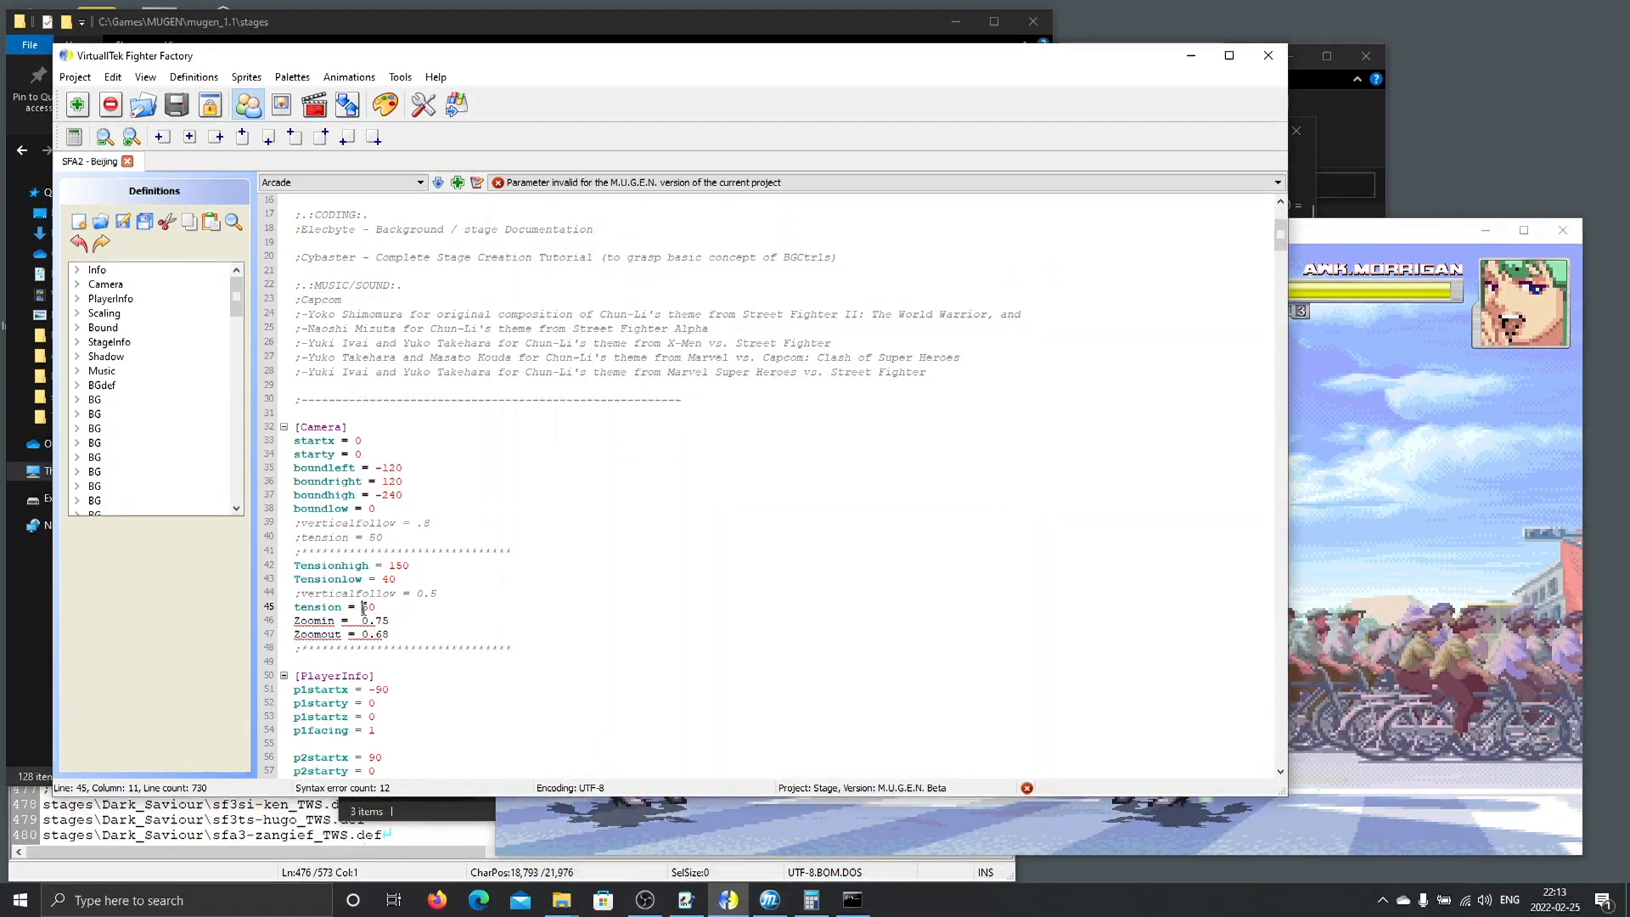
key(Delete)
text(7)
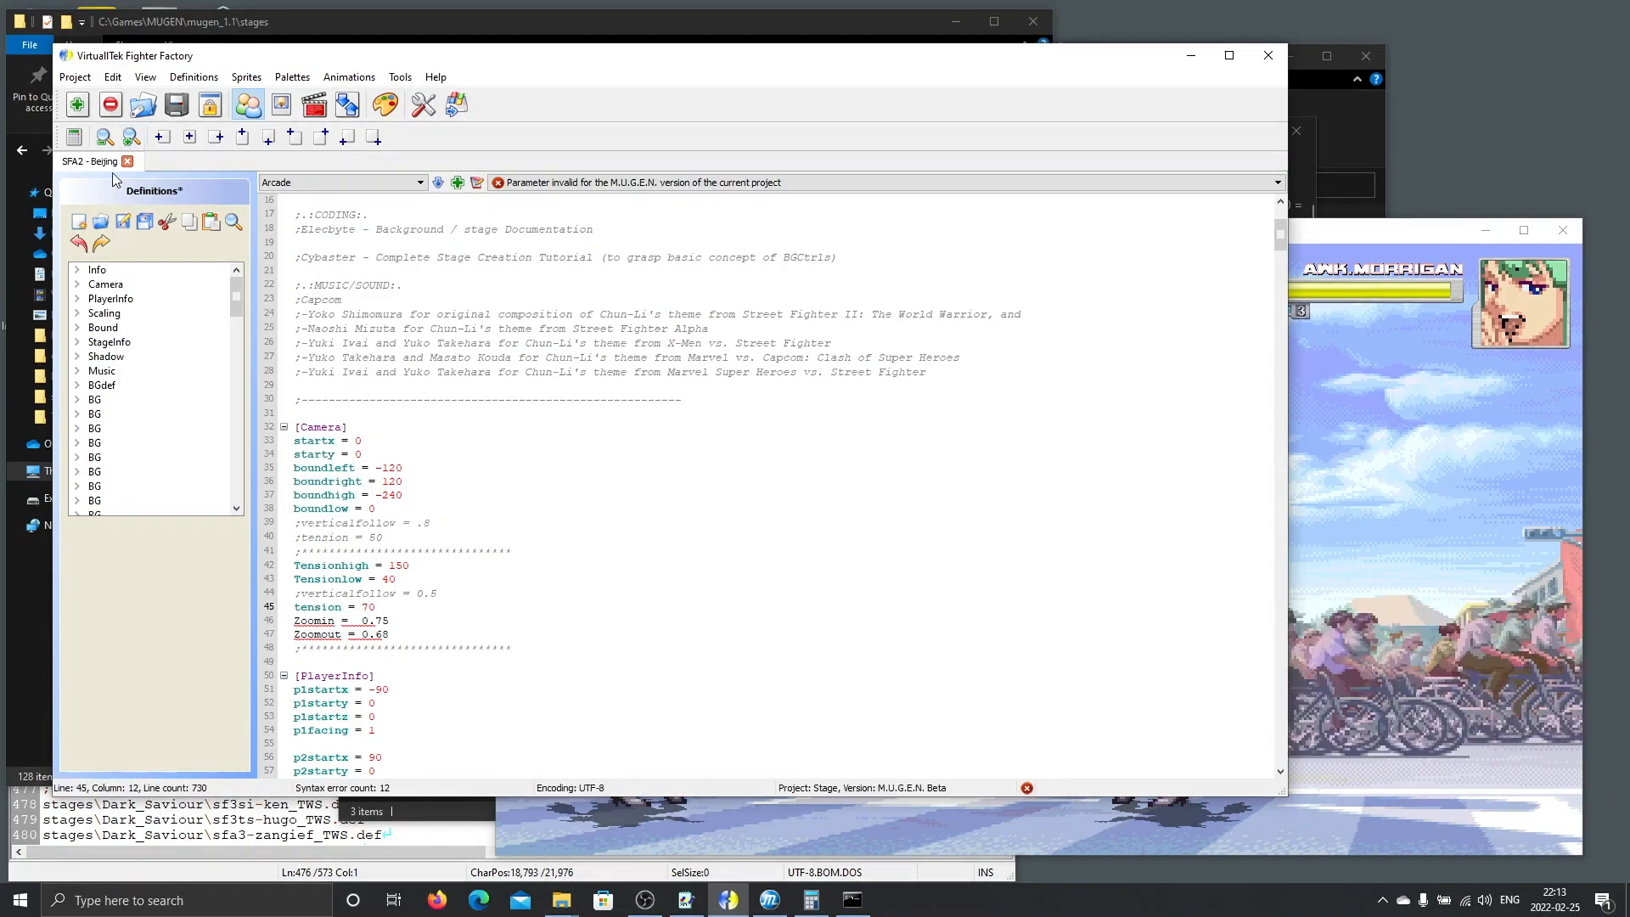
key(ctrl+s)
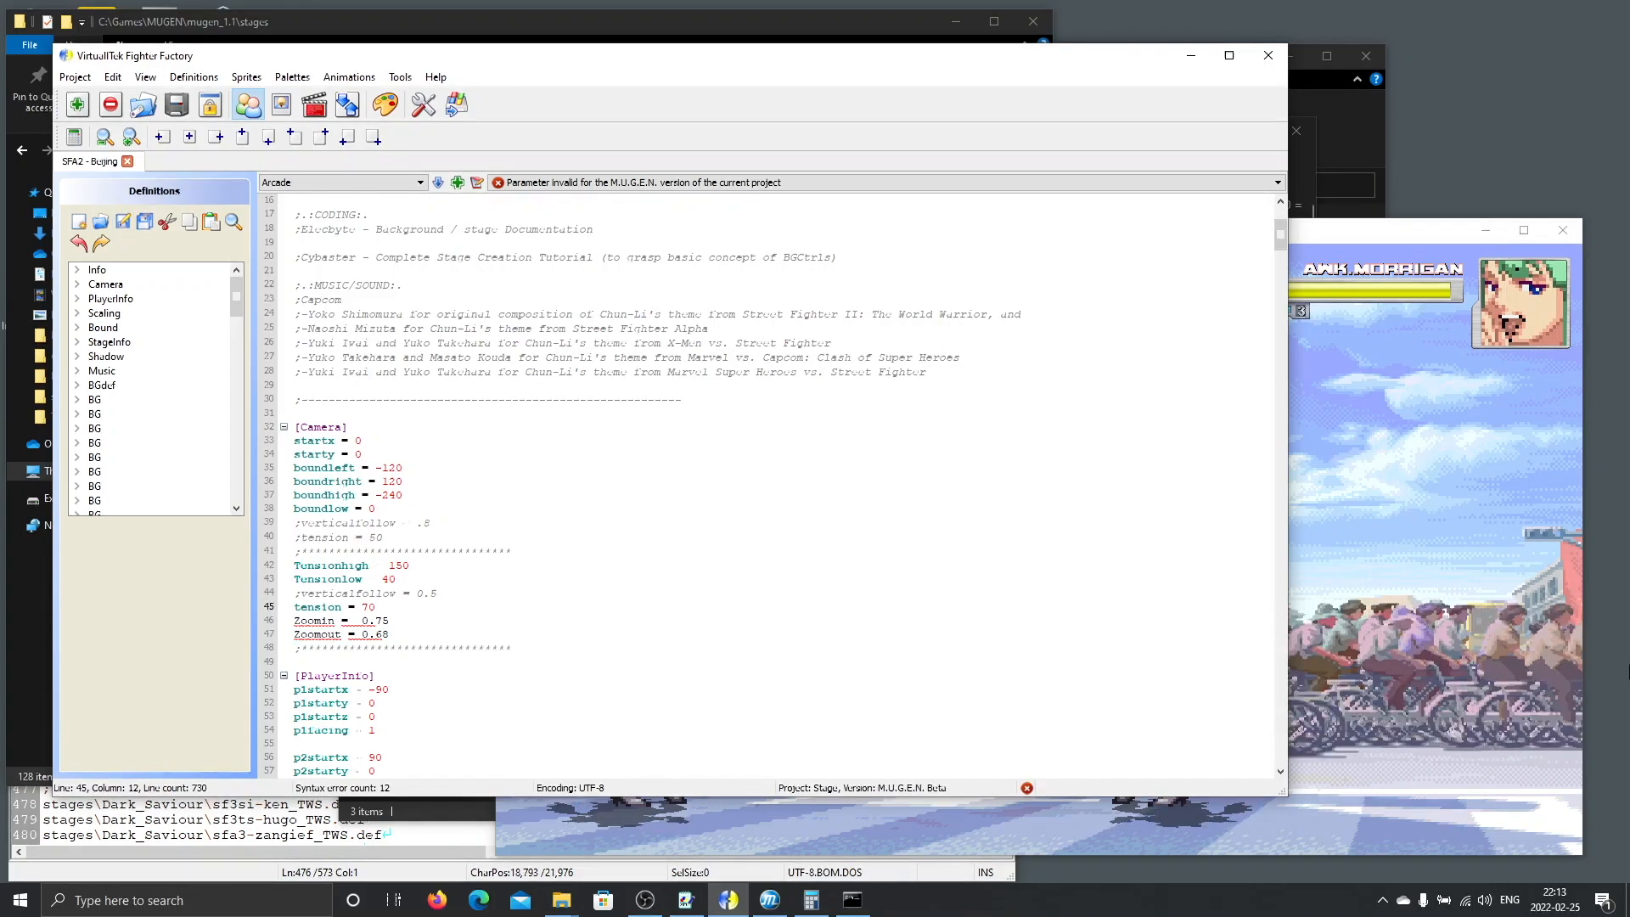
click(1556, 749)
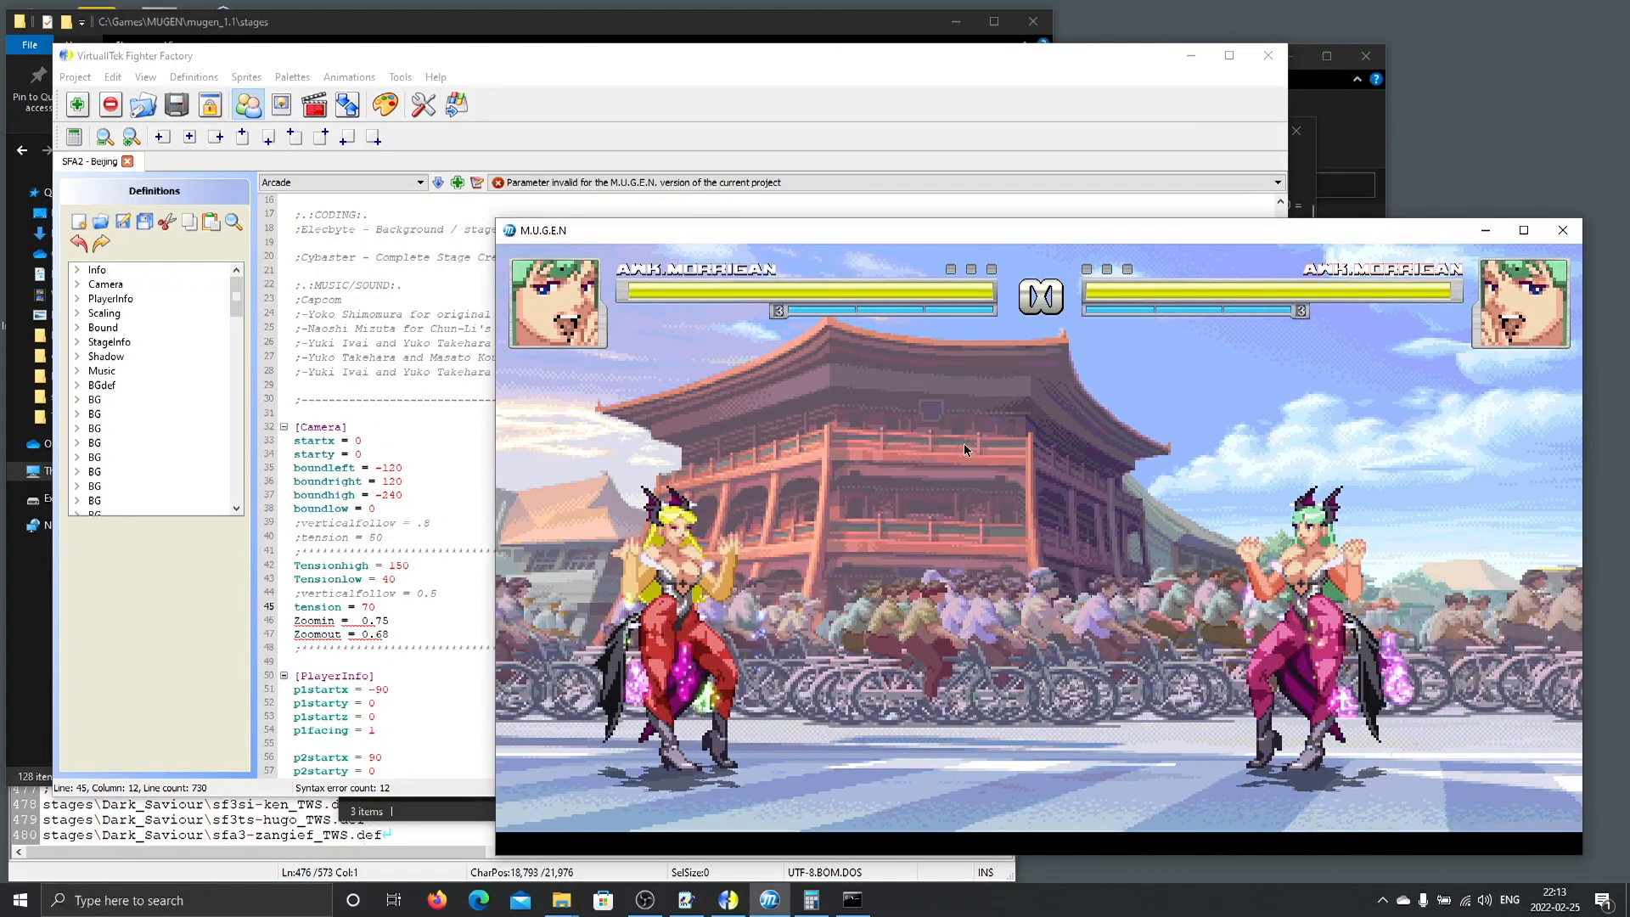
Set tension in the Camera section of the stage definitions to 80.
click(384, 515)
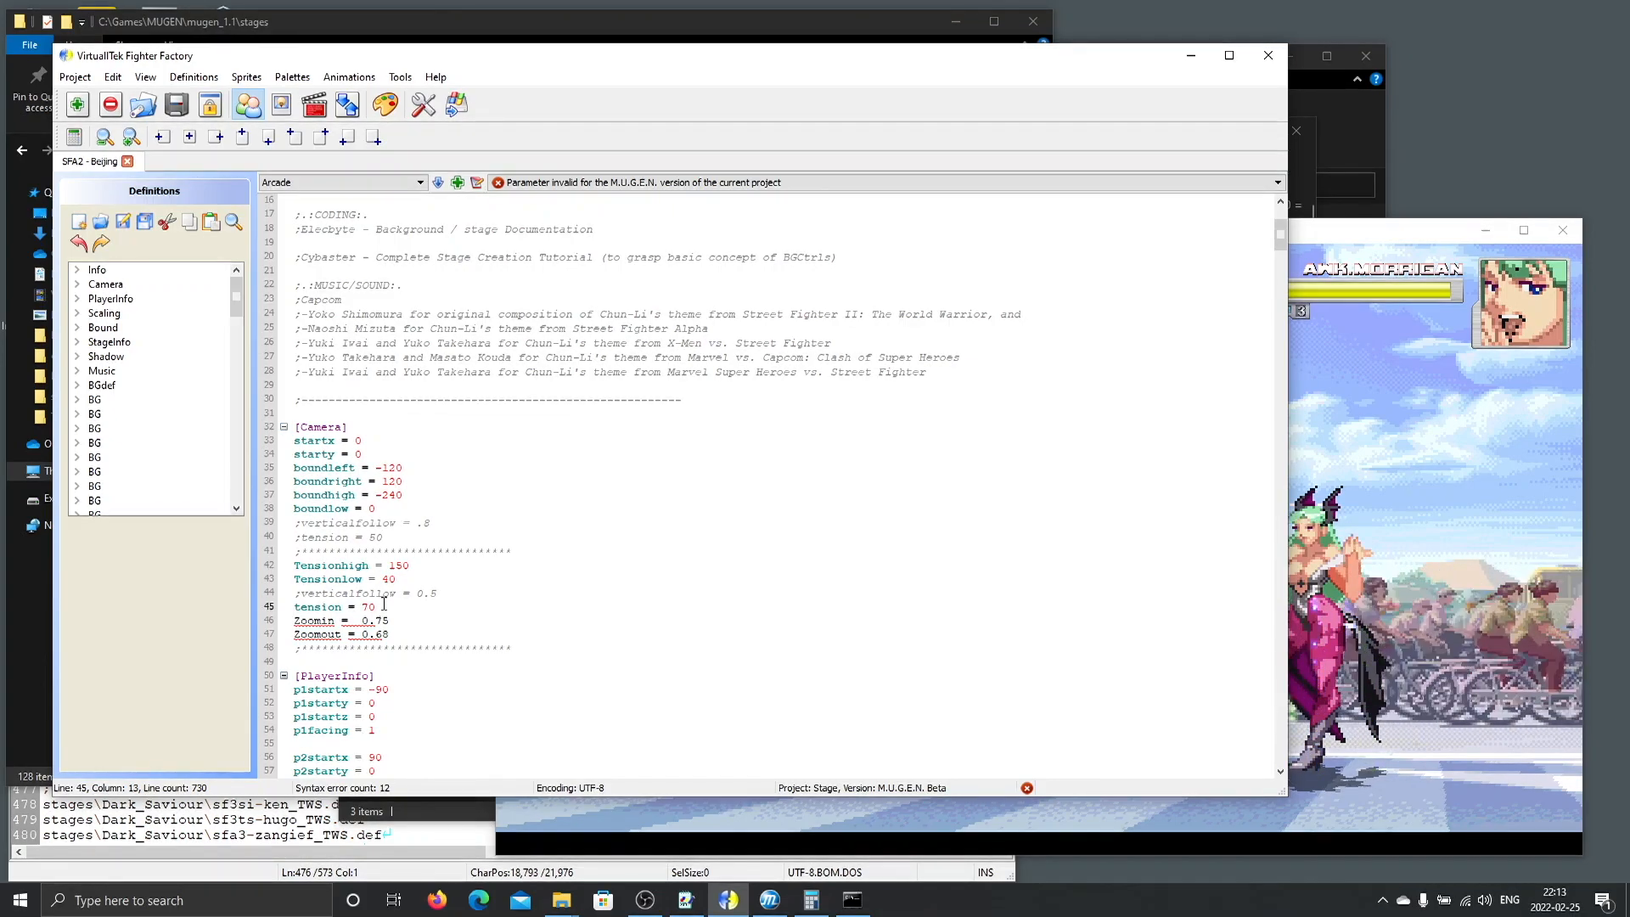
click(370, 608)
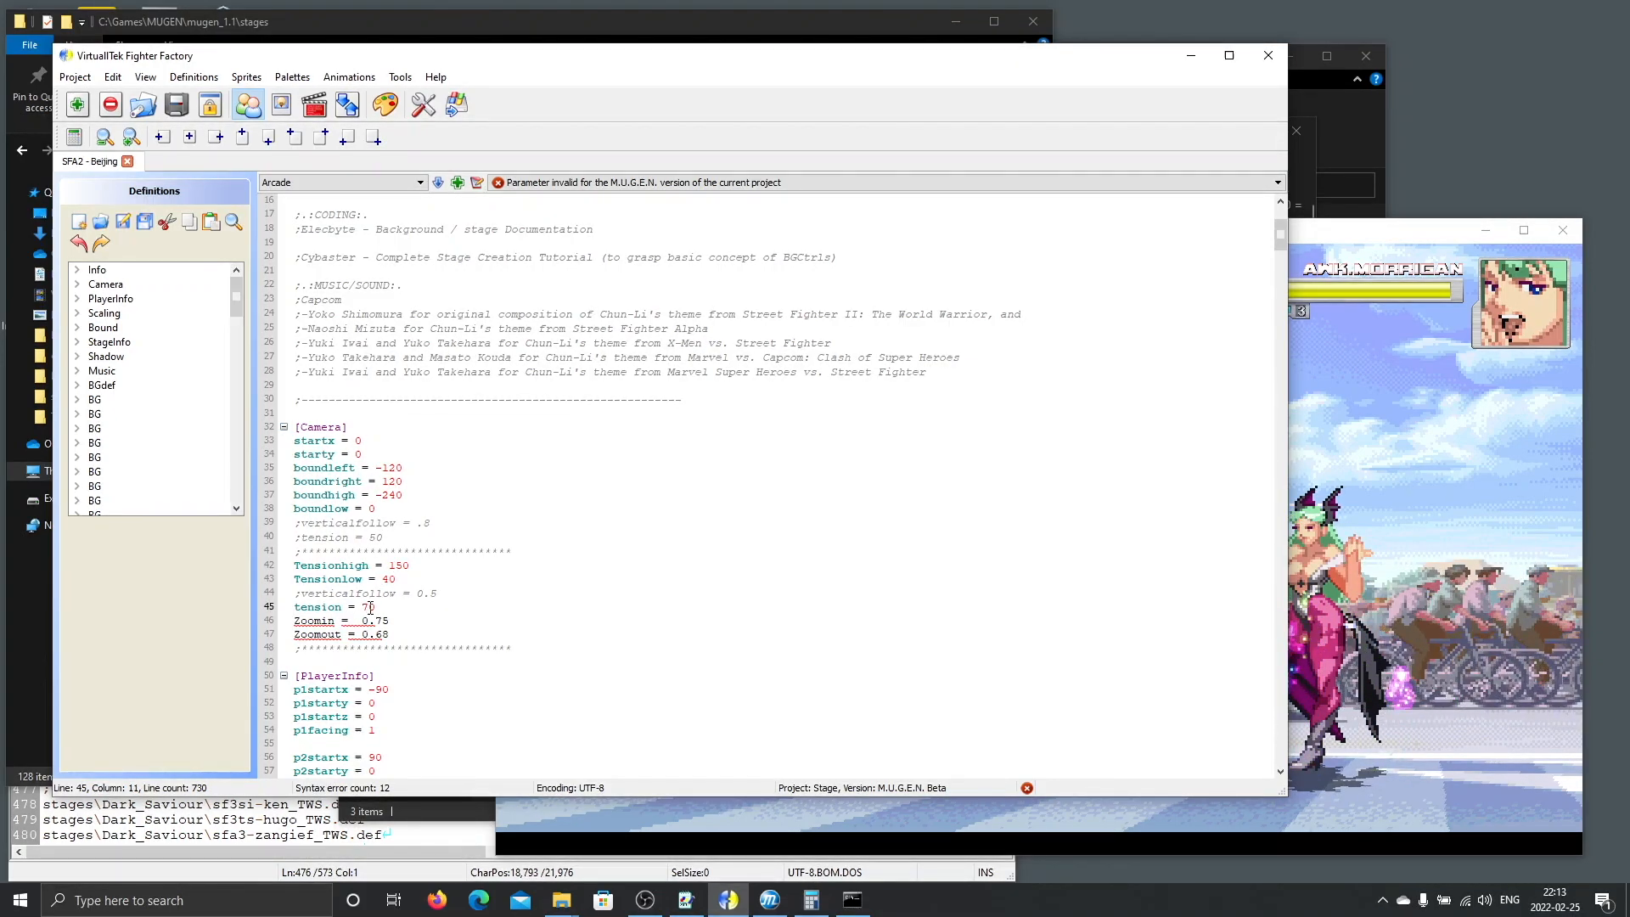
key(BackSpace)
text(8)
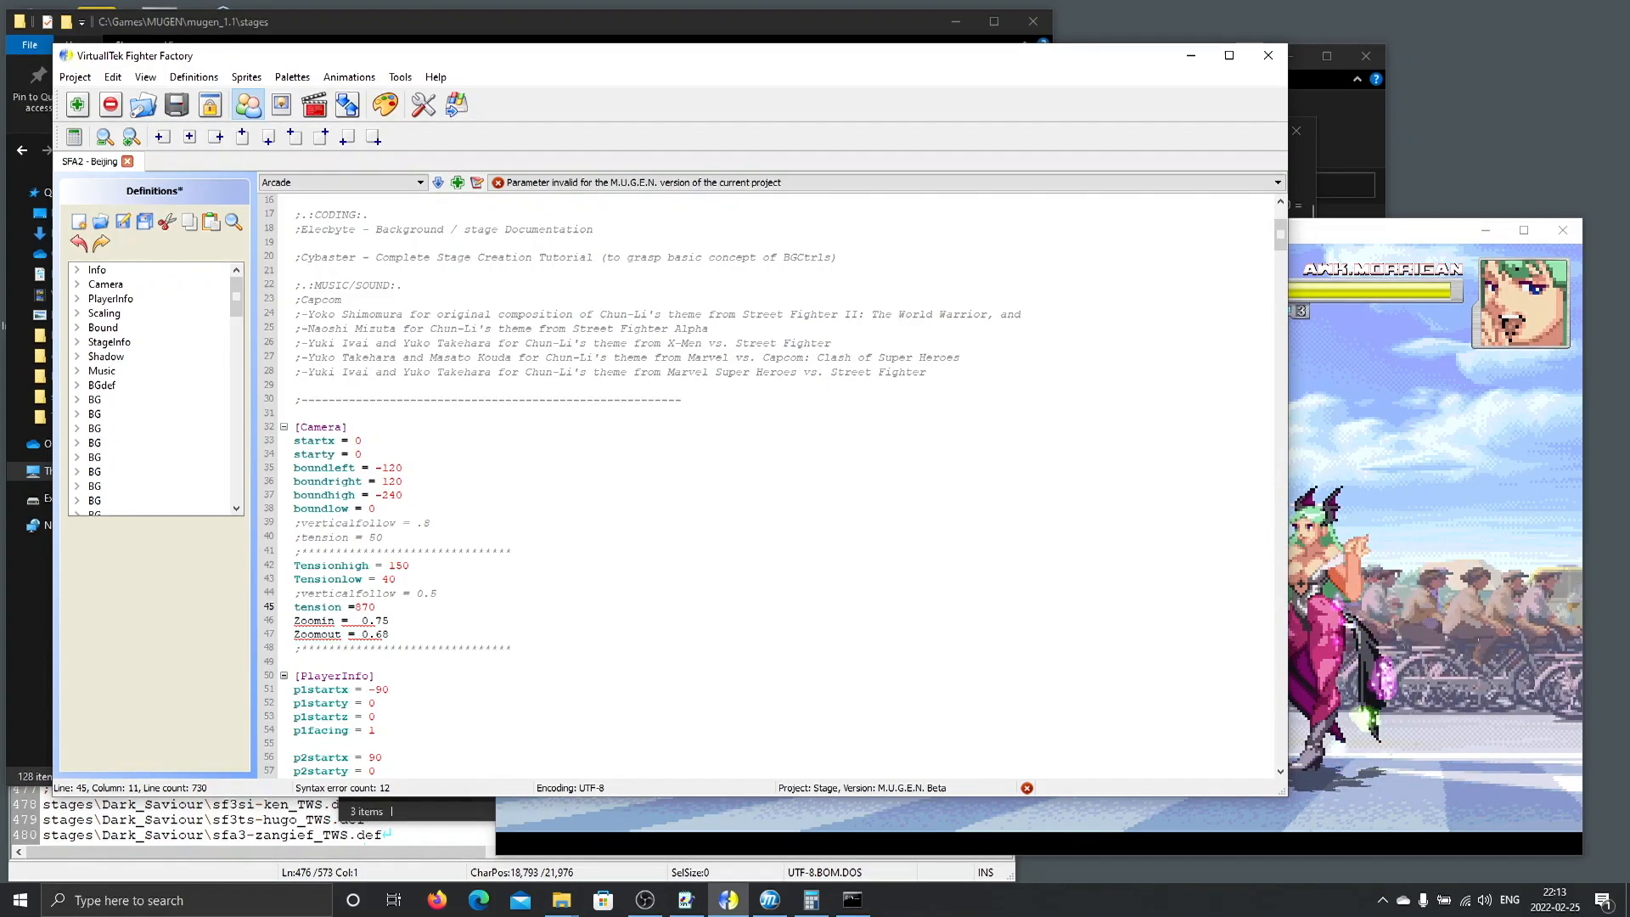
key(Delete)
key(Left)
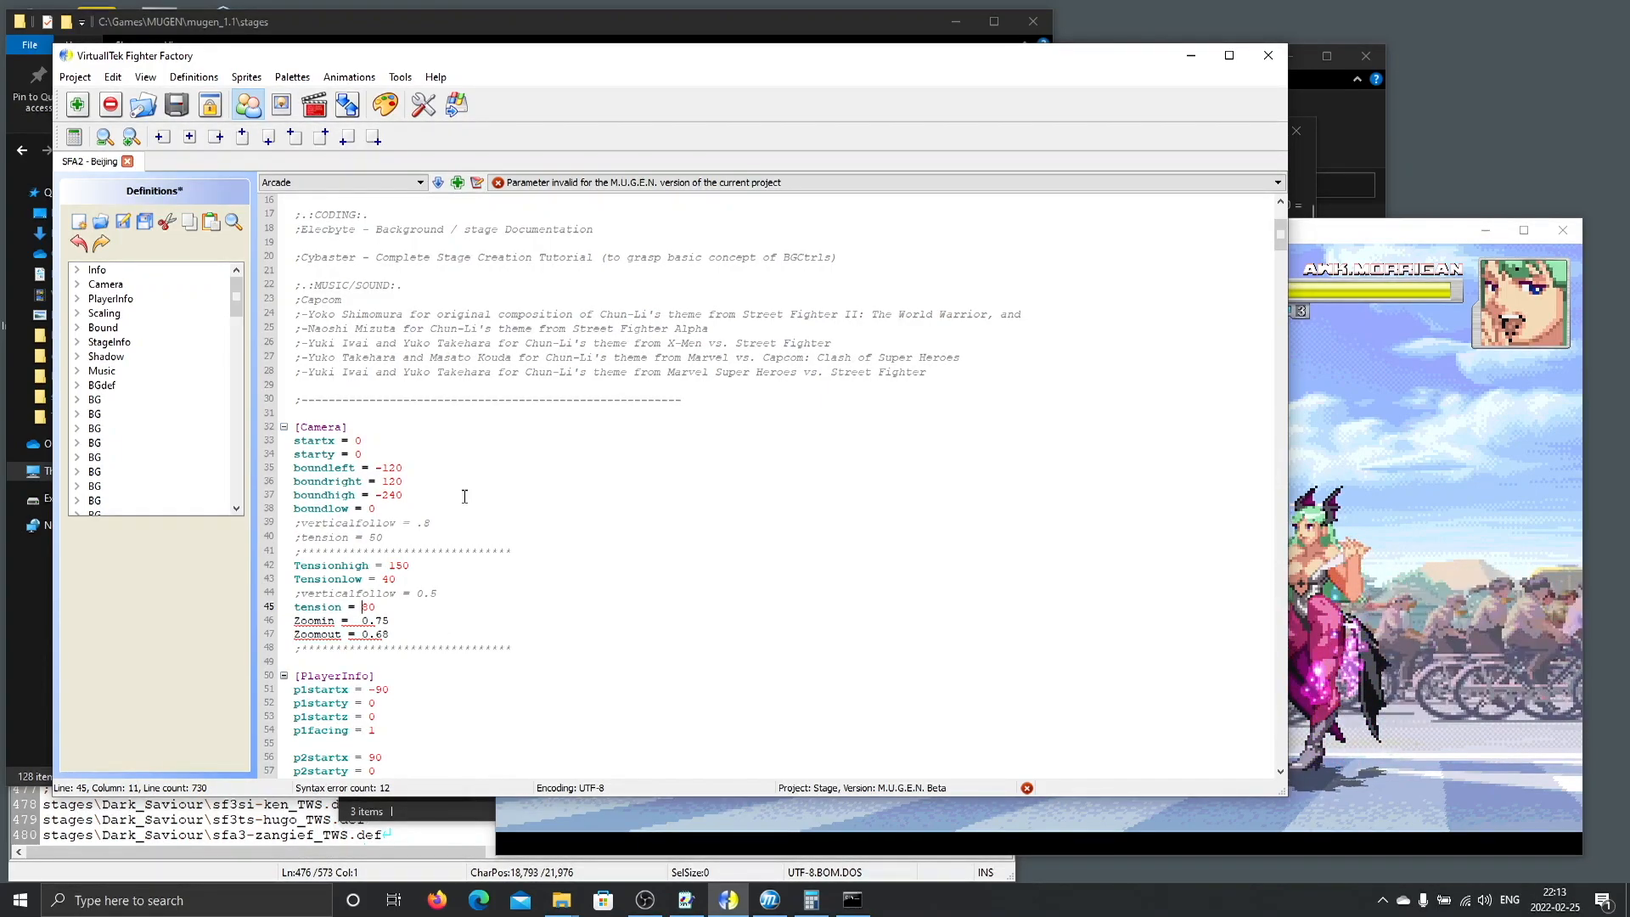
Set boundlow in the Camera section to -14, save the definitions, and reload the stage in M.U.G.E.N.
click(399, 508)
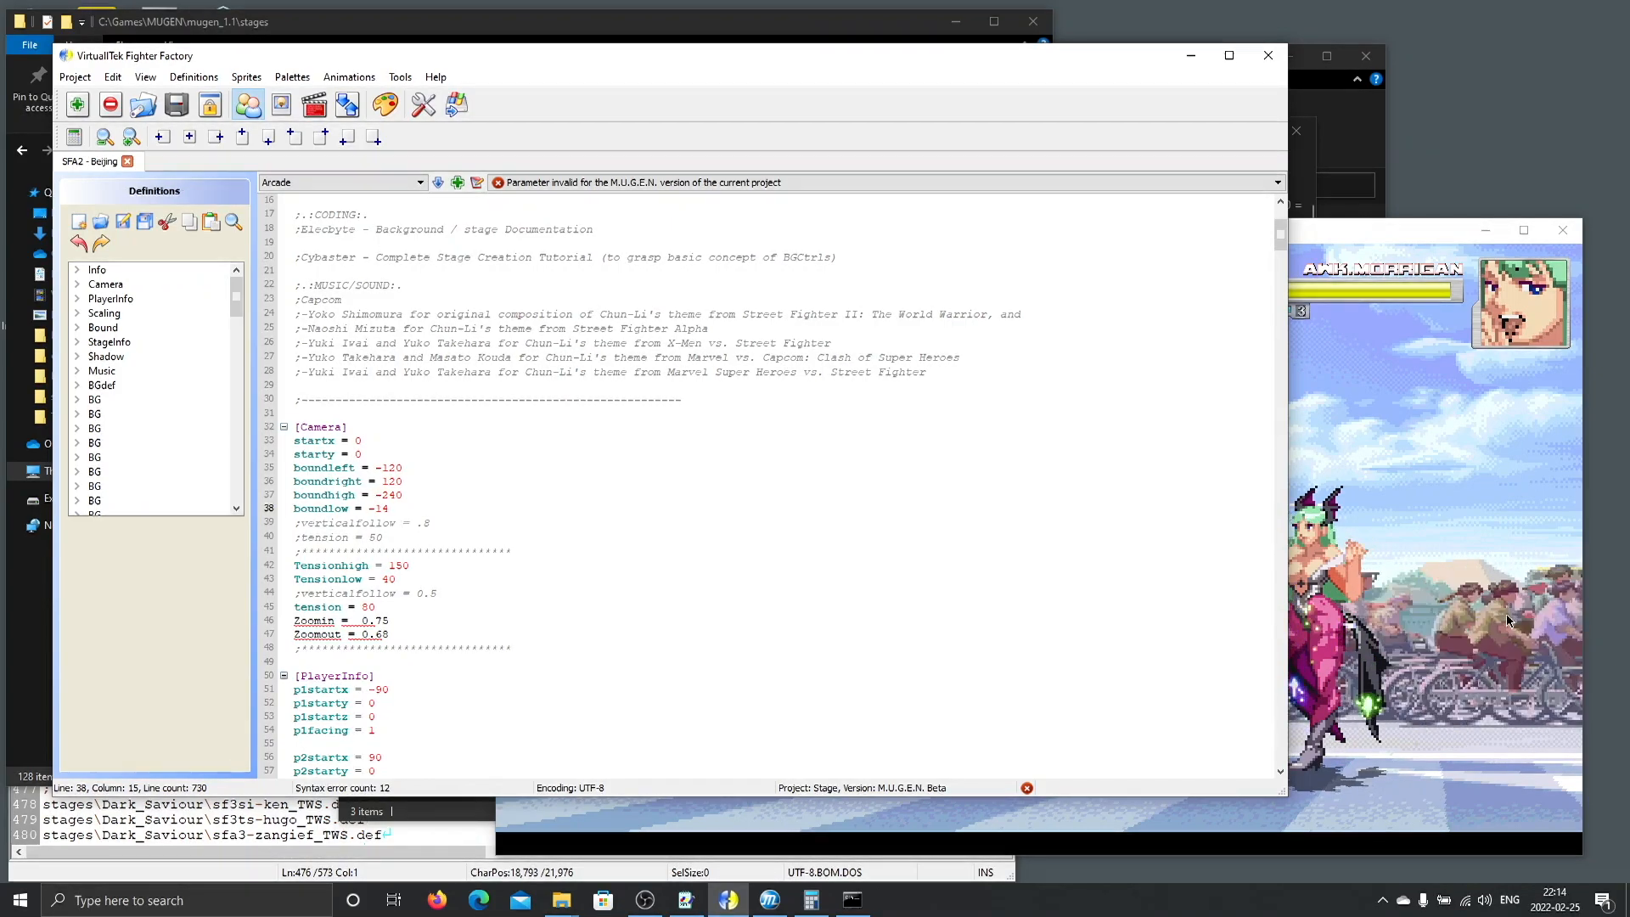
click(1489, 643)
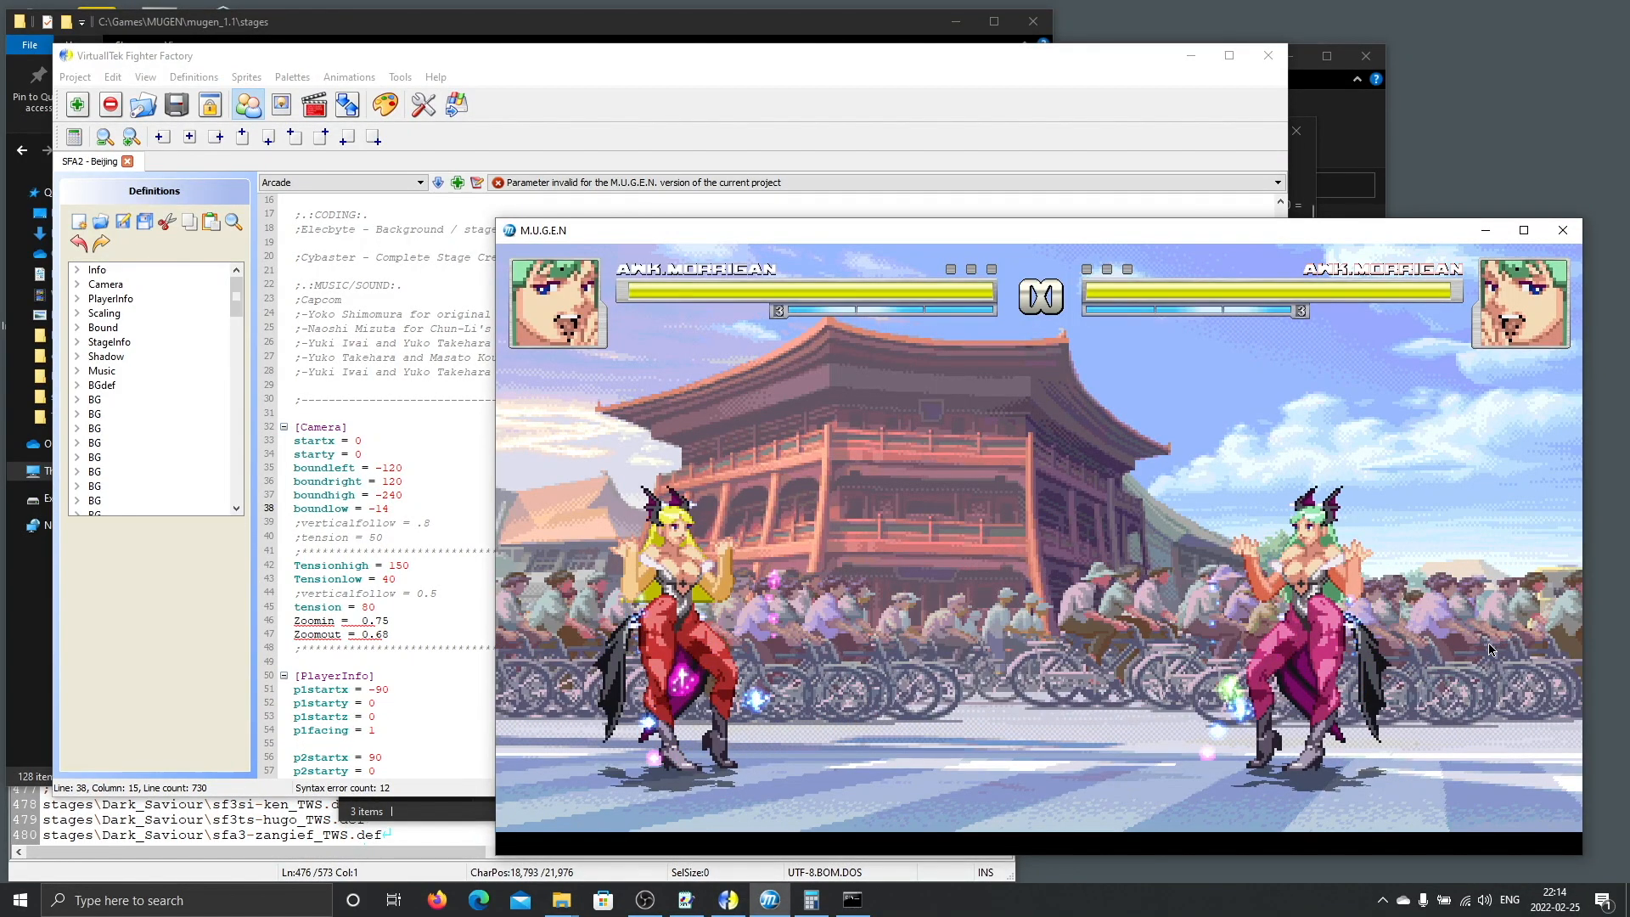
key(shift+F4)
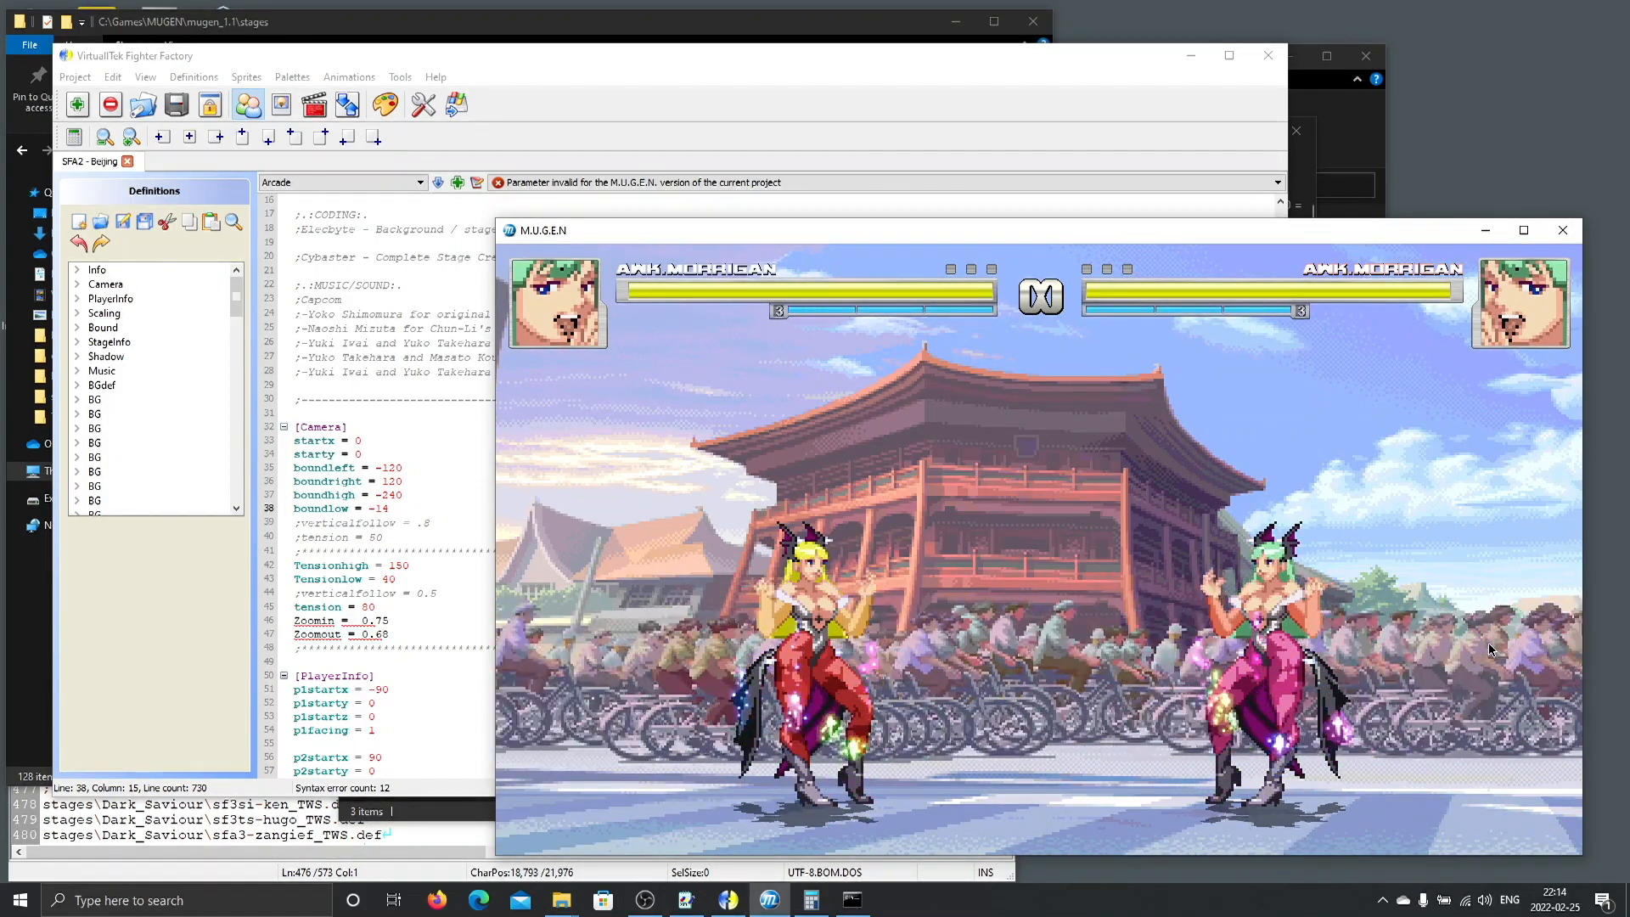
Set Tensionlow in the Camera section to 0, save the definitions, and reload the stage in M.U.G.E.N.
double_click(389, 578)
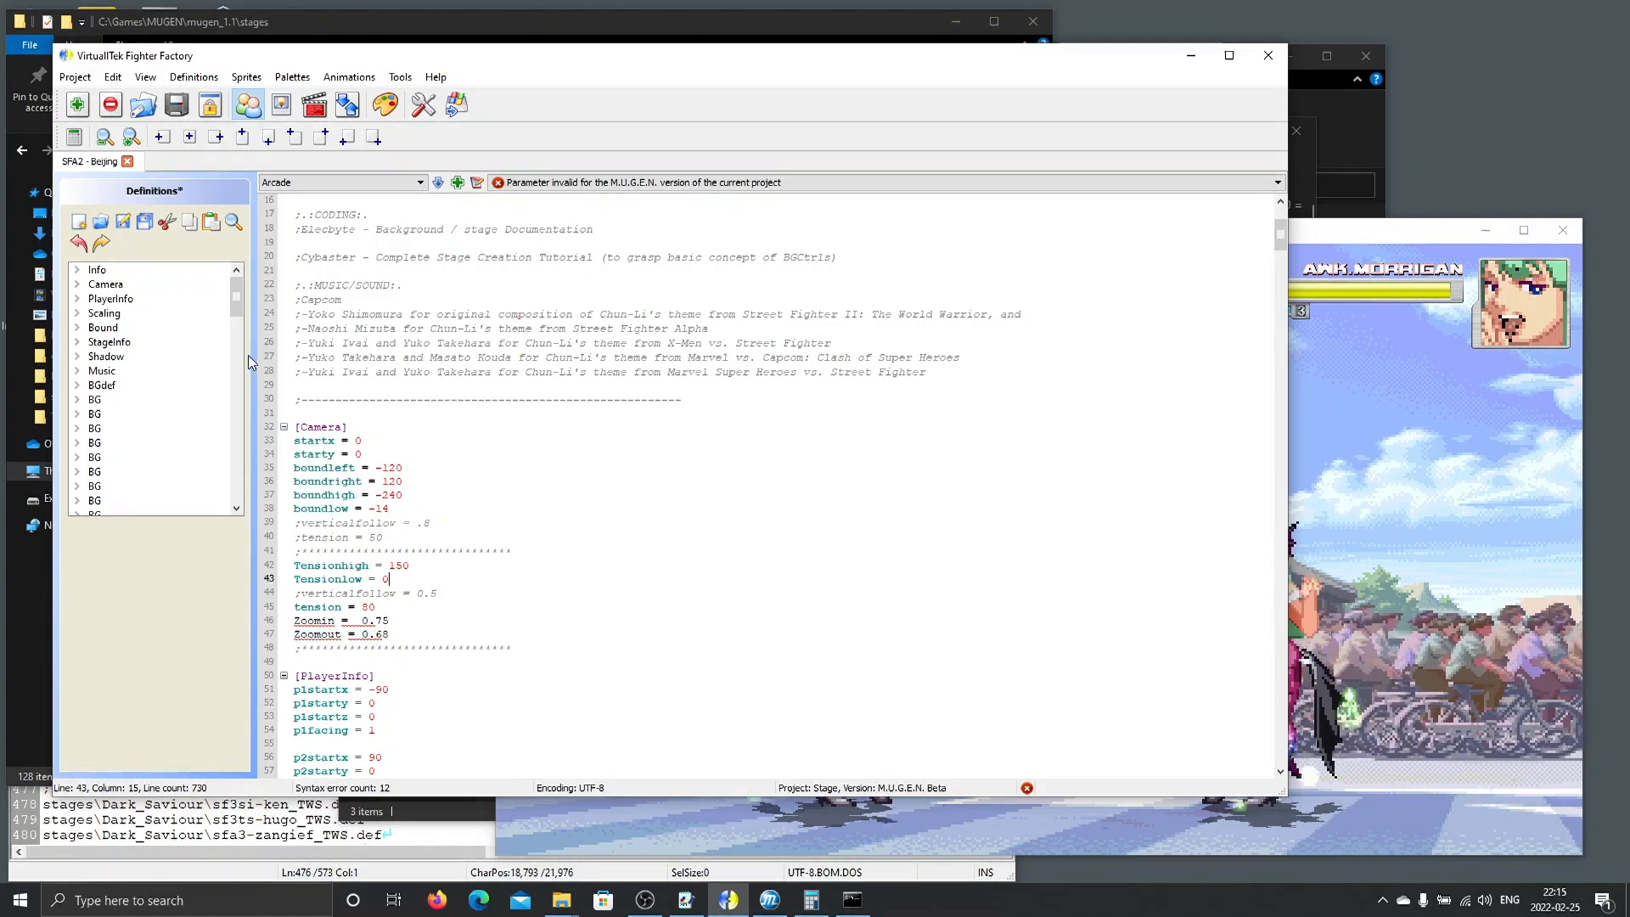
click(125, 224)
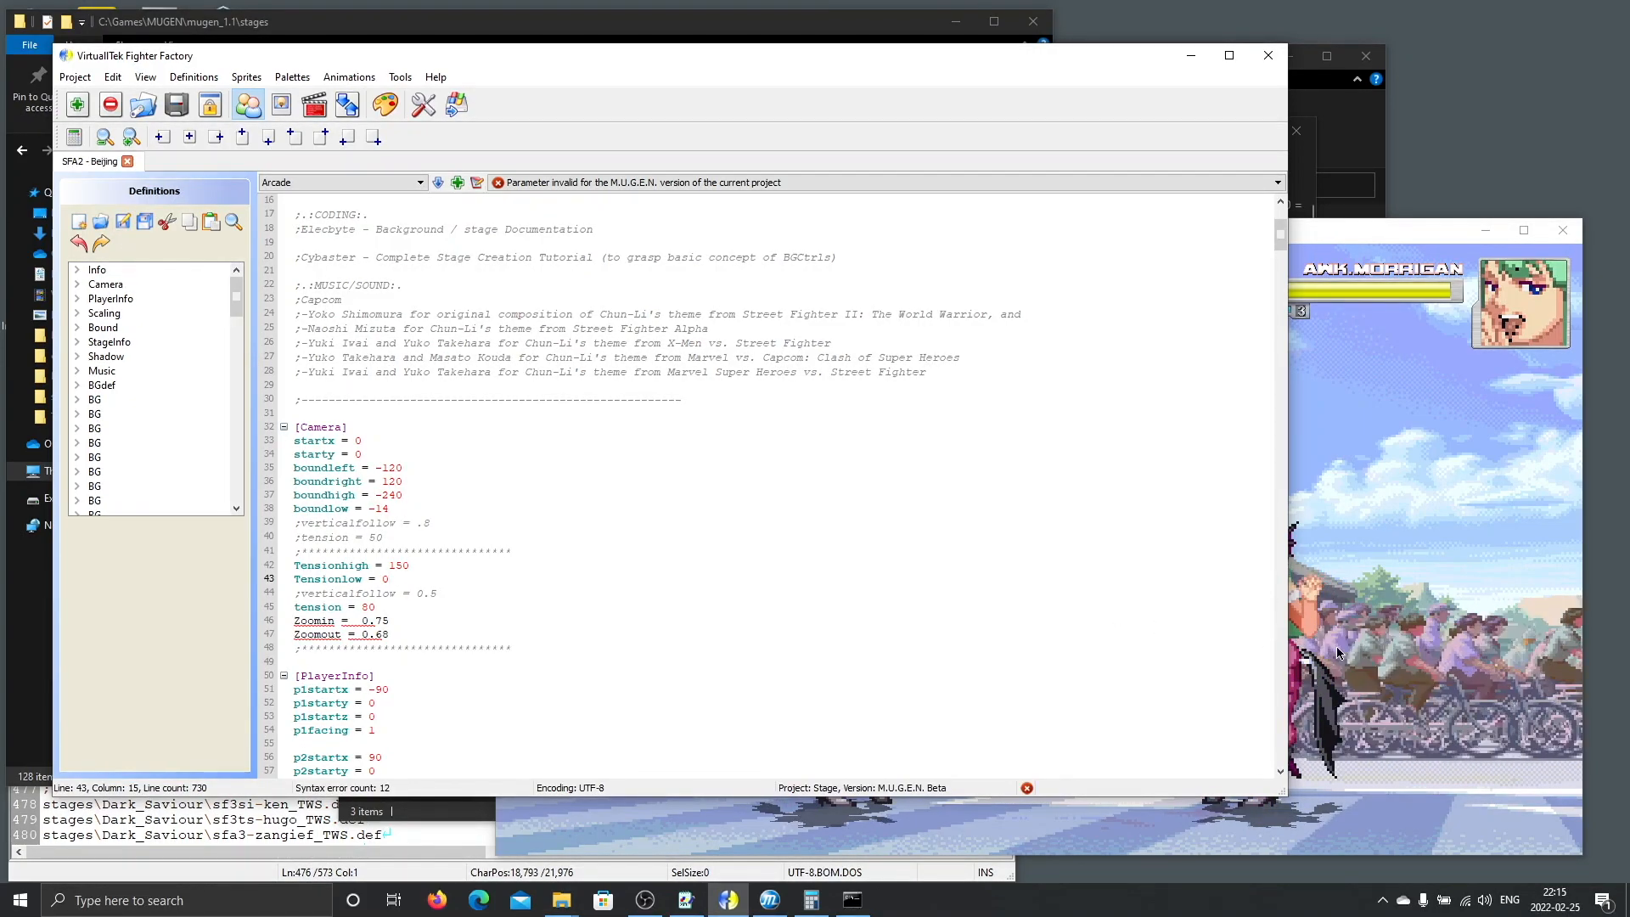
click(1343, 645)
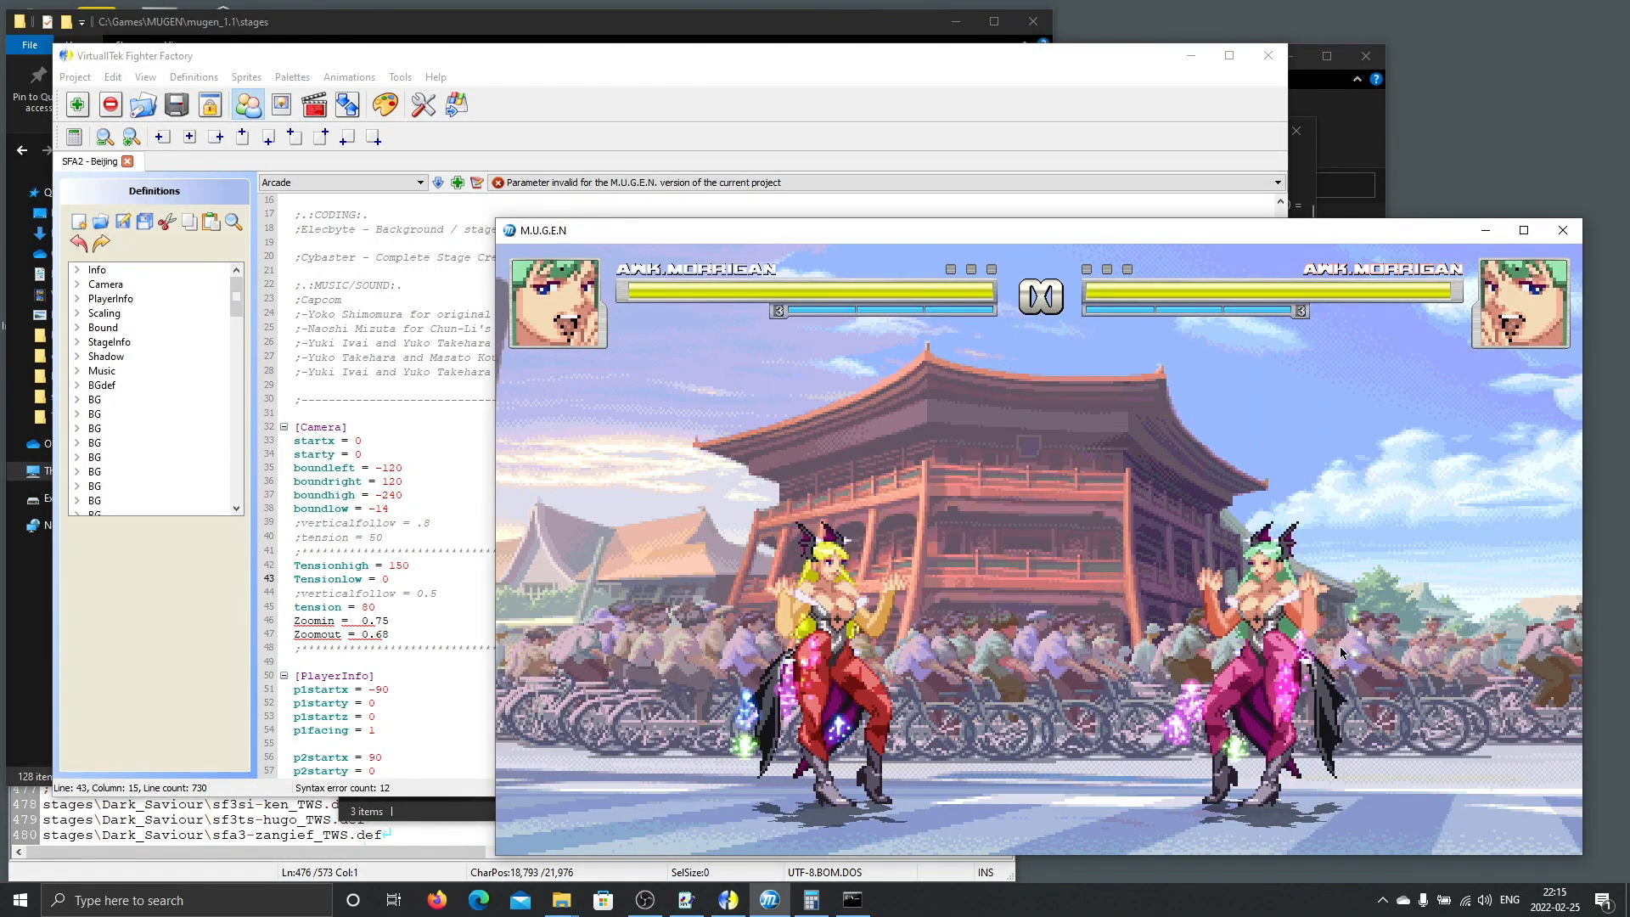
key(shift+F4)
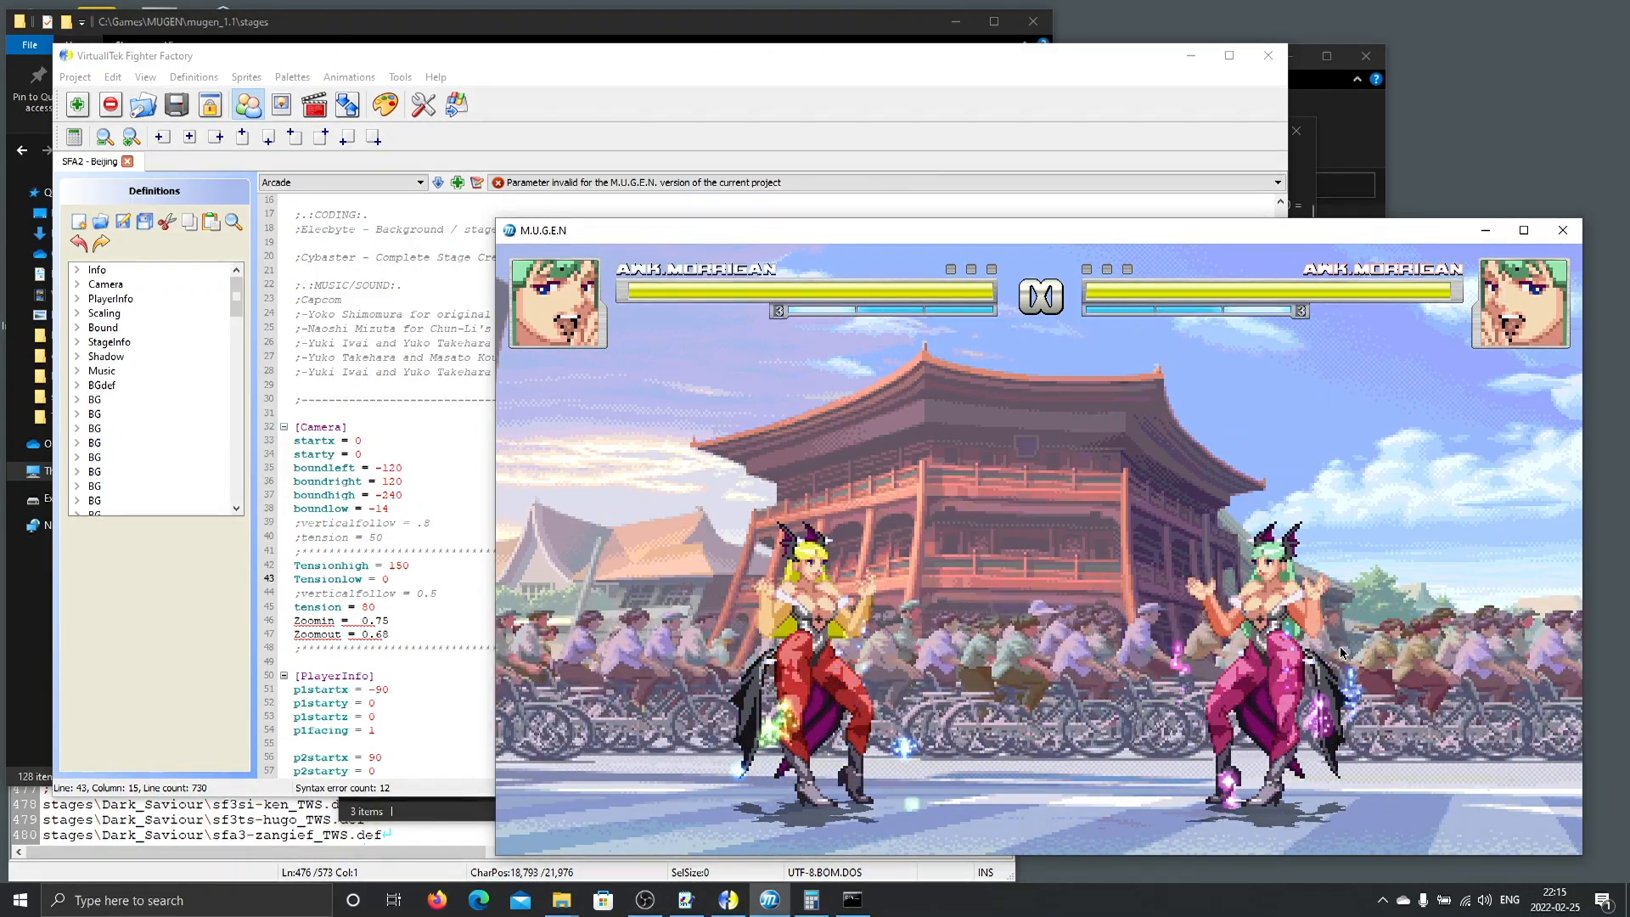
Leave the current match, choose Ryu for both fighters in Training Mode, and check the stage's camera movement.
key(Escape)
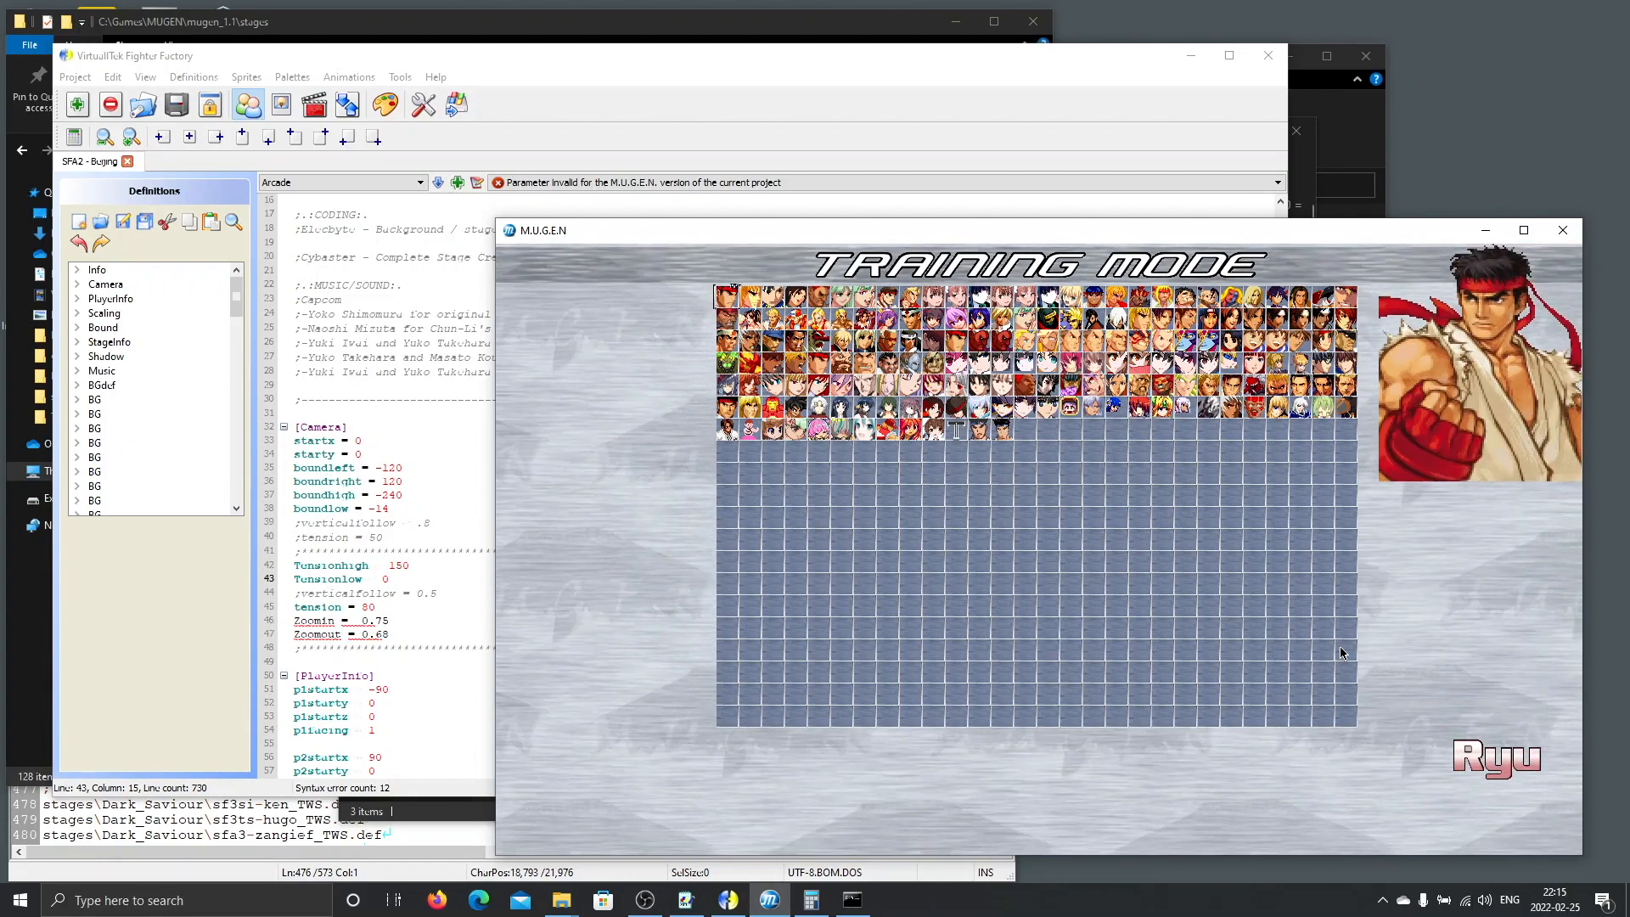
key(Left)
key(Right)
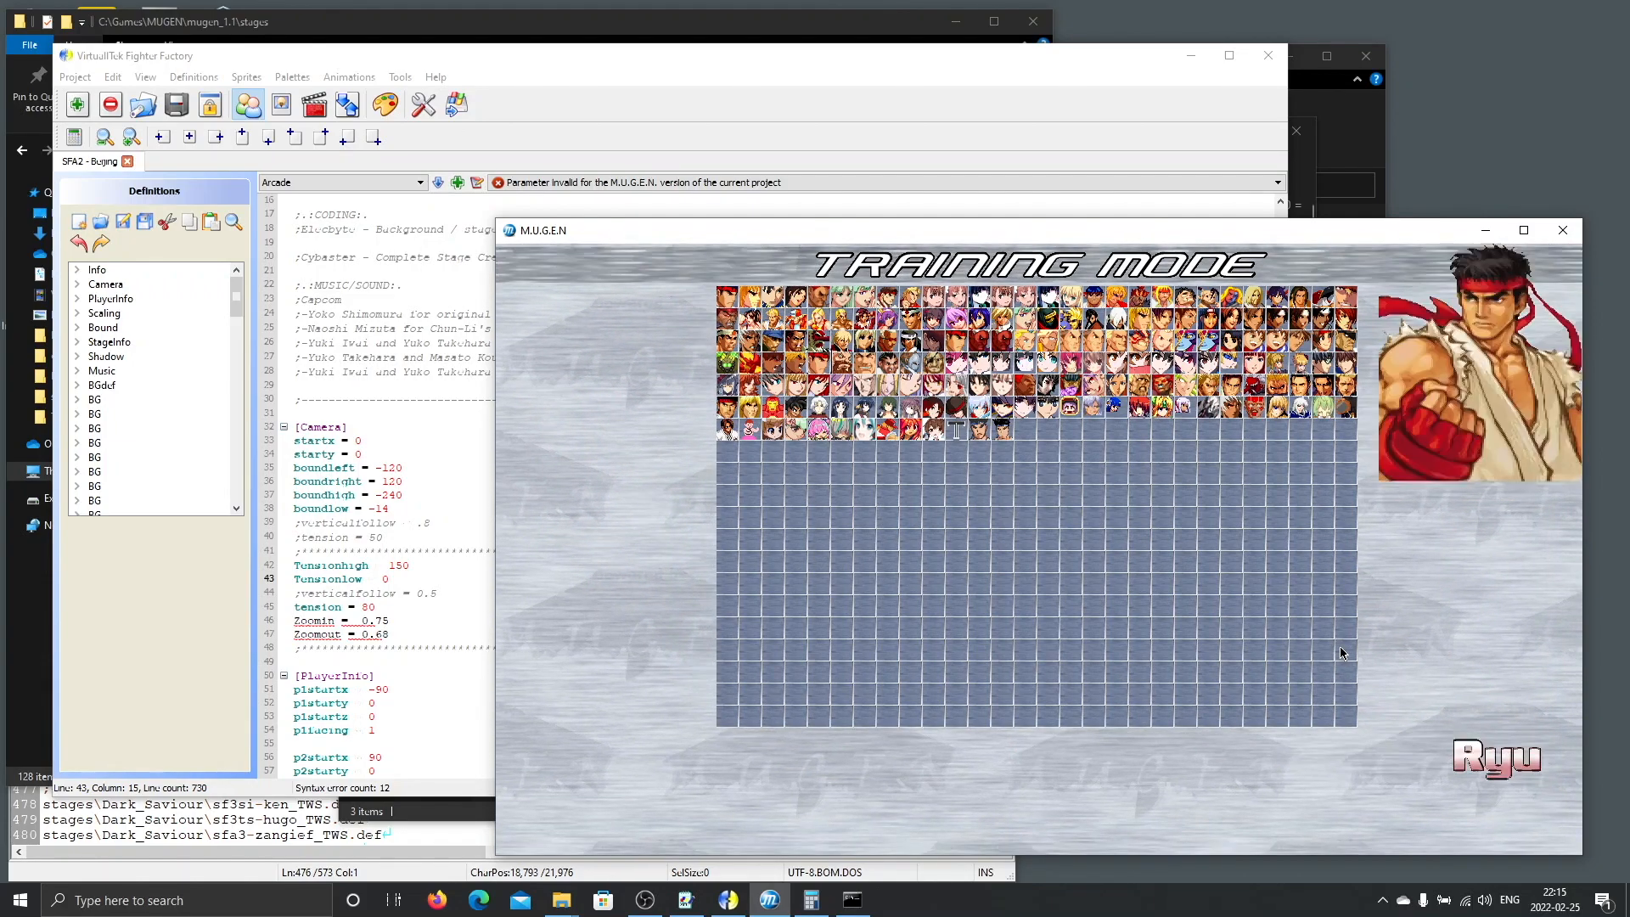
key(Right)
key(Right)
key(Right)
key(Right)
key(Up)
key(Down)
key(Left)
key(Left)
key(Left)
key(Left)
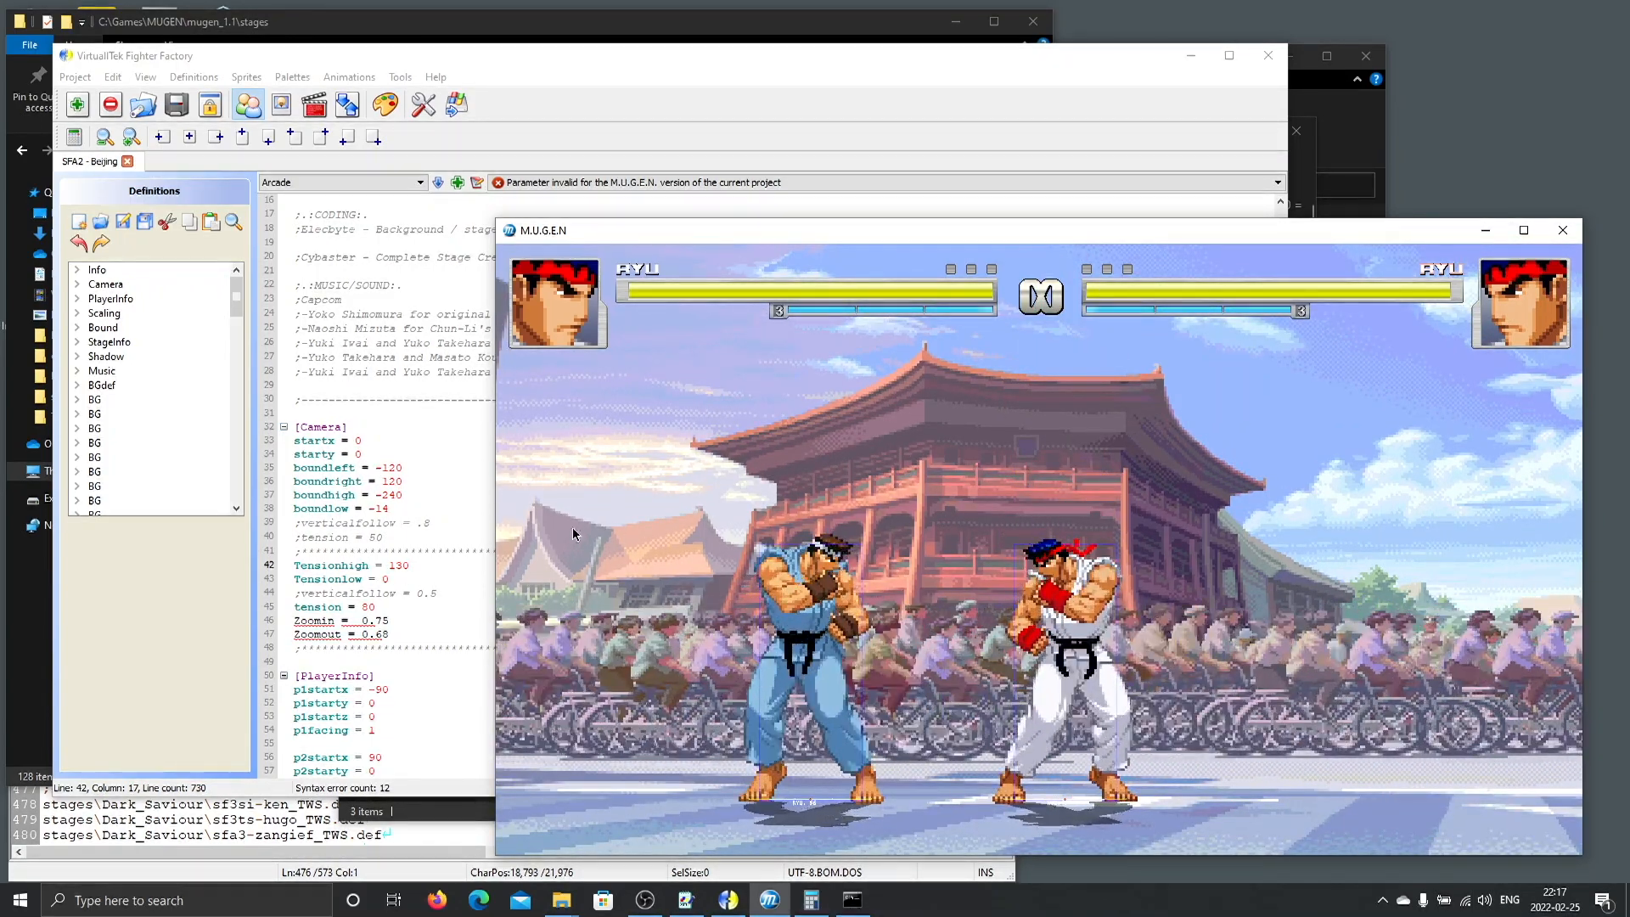
Switch back to Fighter Factory and set Tensionhigh in the Camera section to 120.
key(alt+Tab)
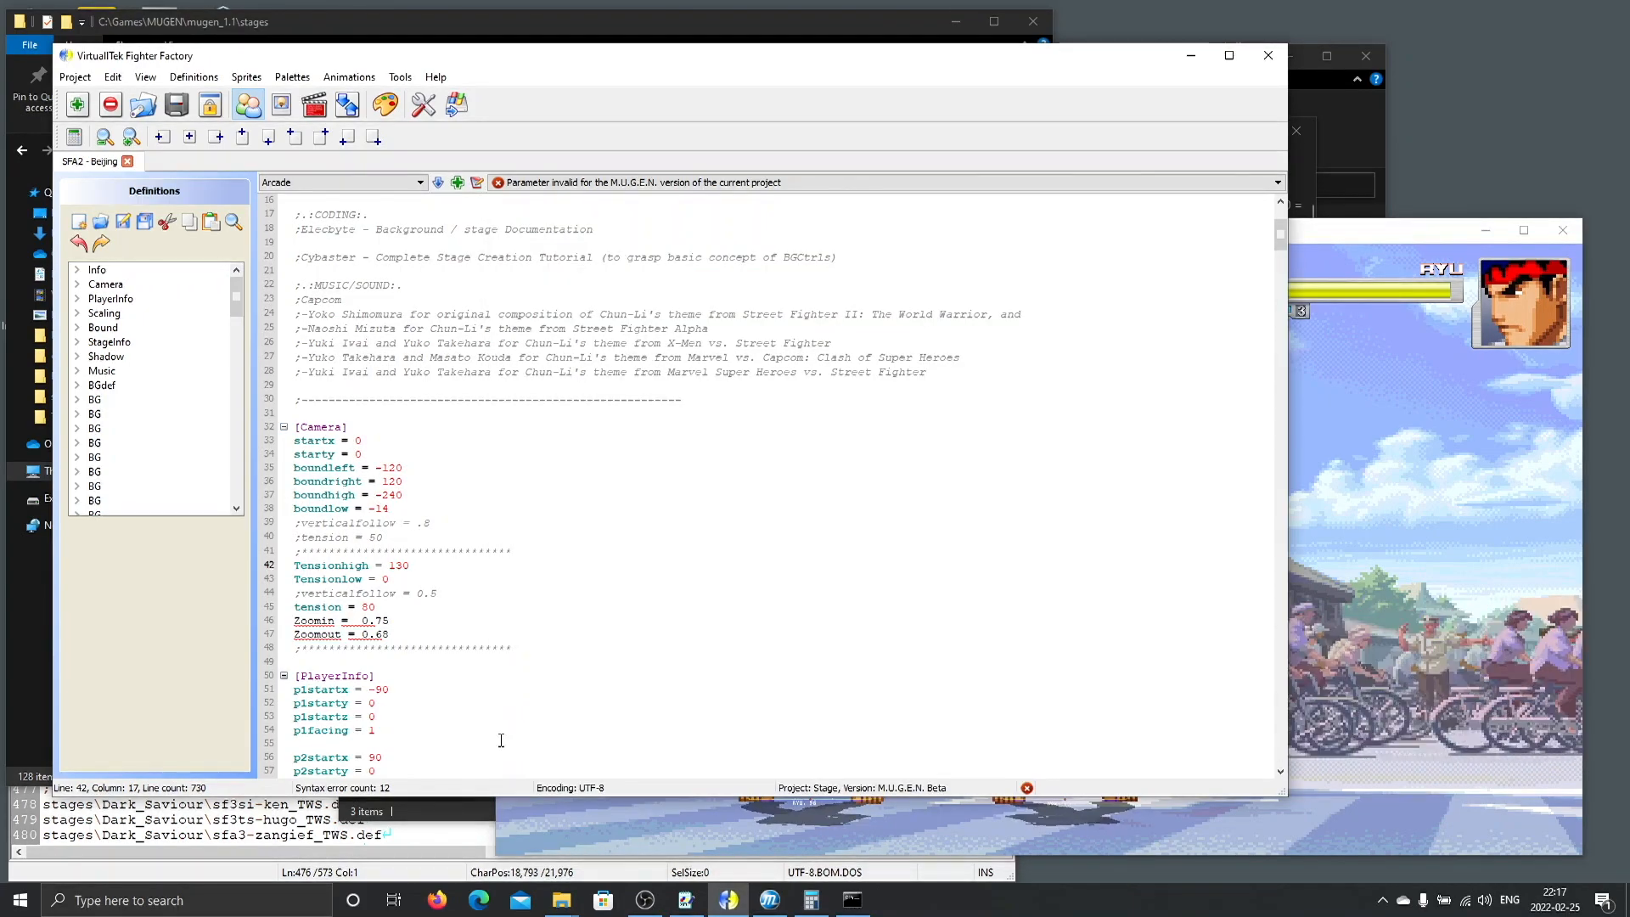
text(2)
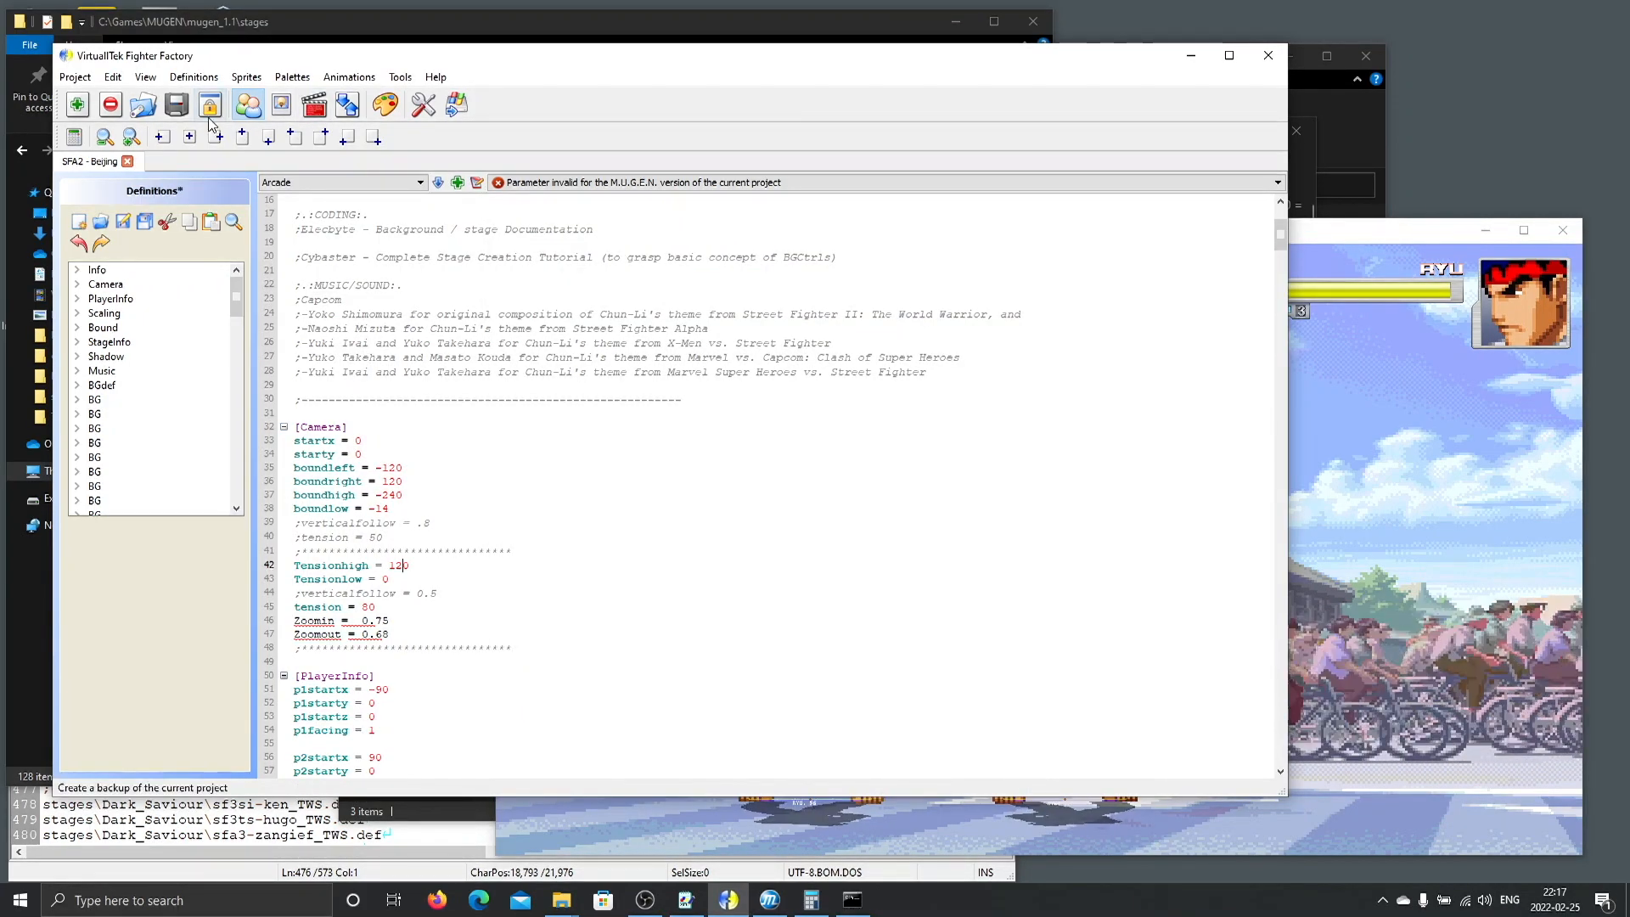
Save the stage definitions with Tensionhigh at 120 and test the camera in M.U.G.E.N.
click(125, 222)
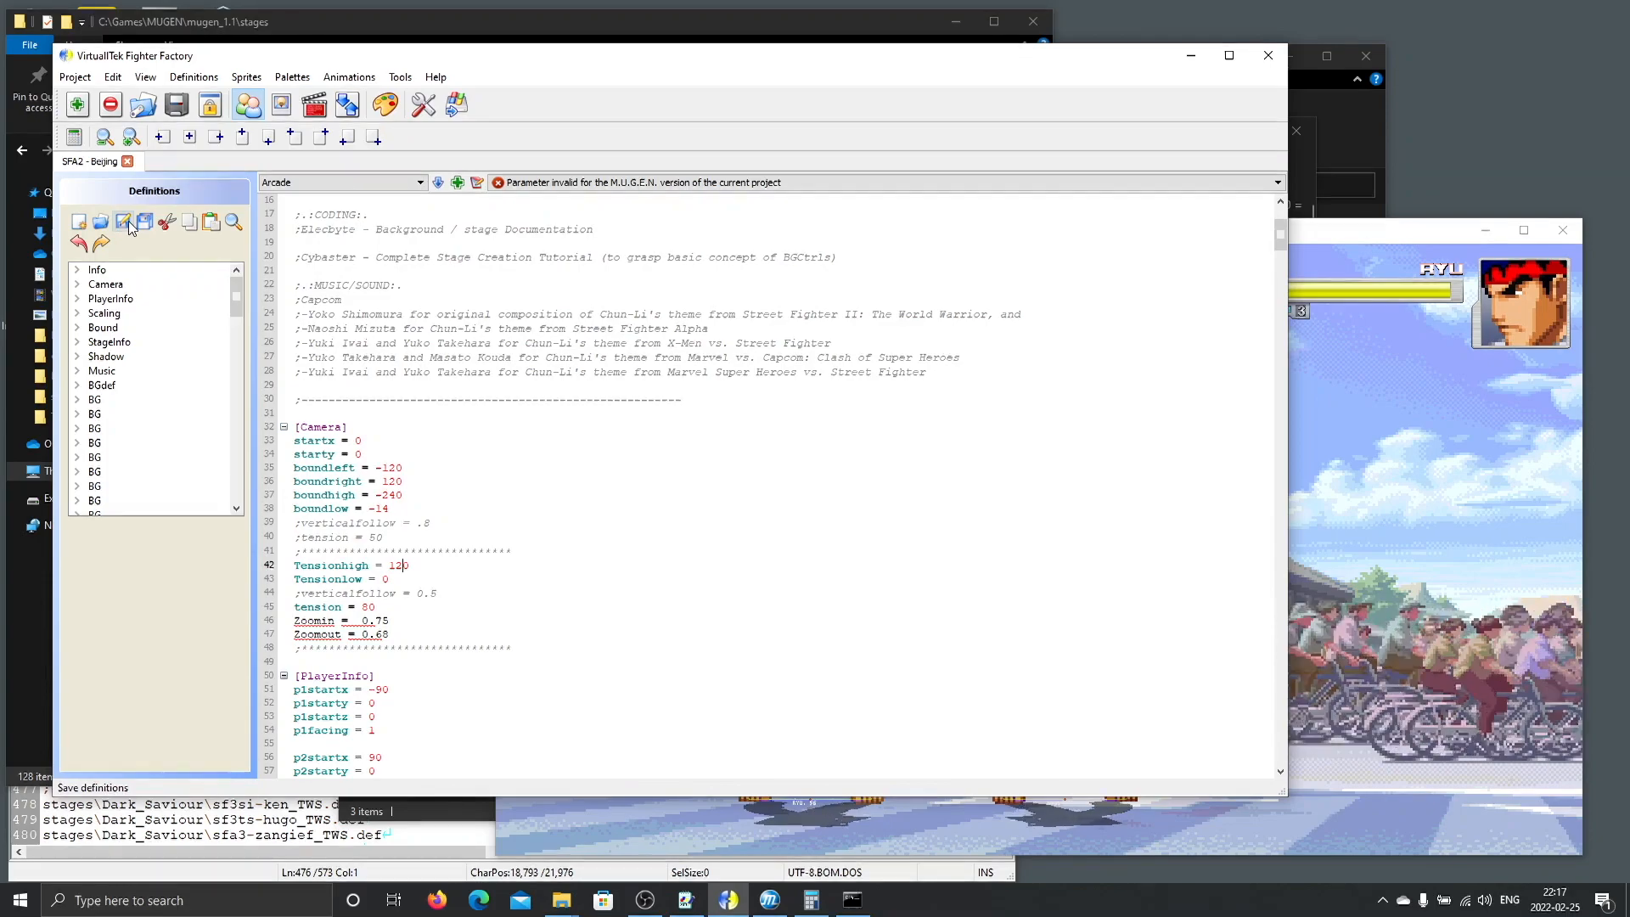
click(1442, 599)
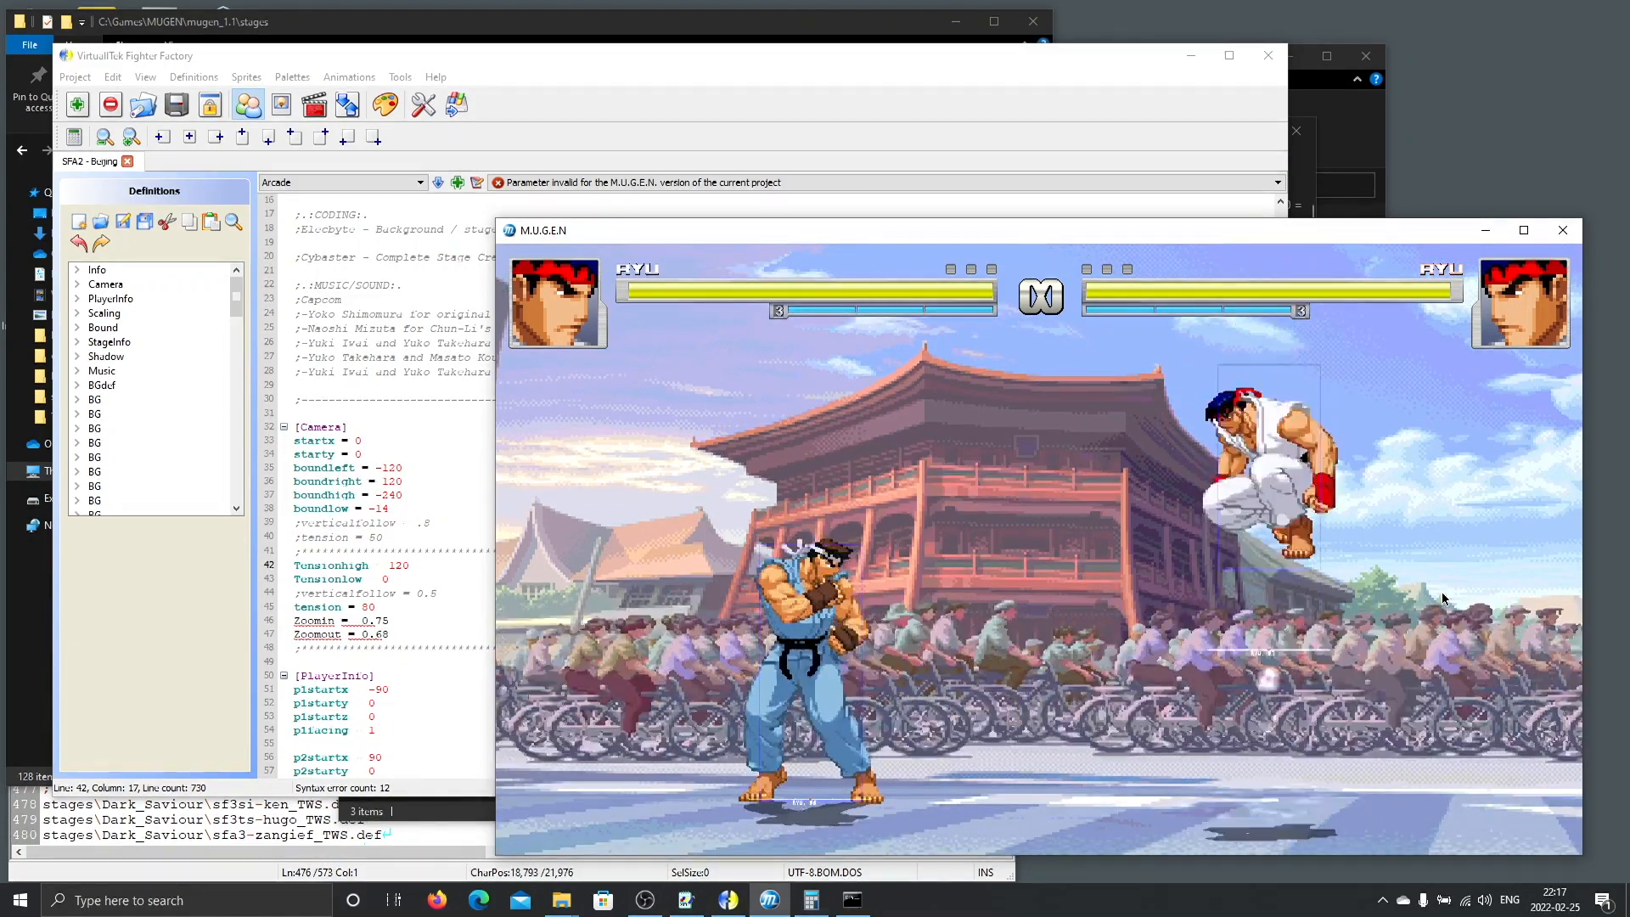
Set Tensionhigh in the Camera section to 110, save the definitions and test the stage in M.U.G.E.N.
click(404, 565)
key(BackSpace)
text(1)
click(122, 223)
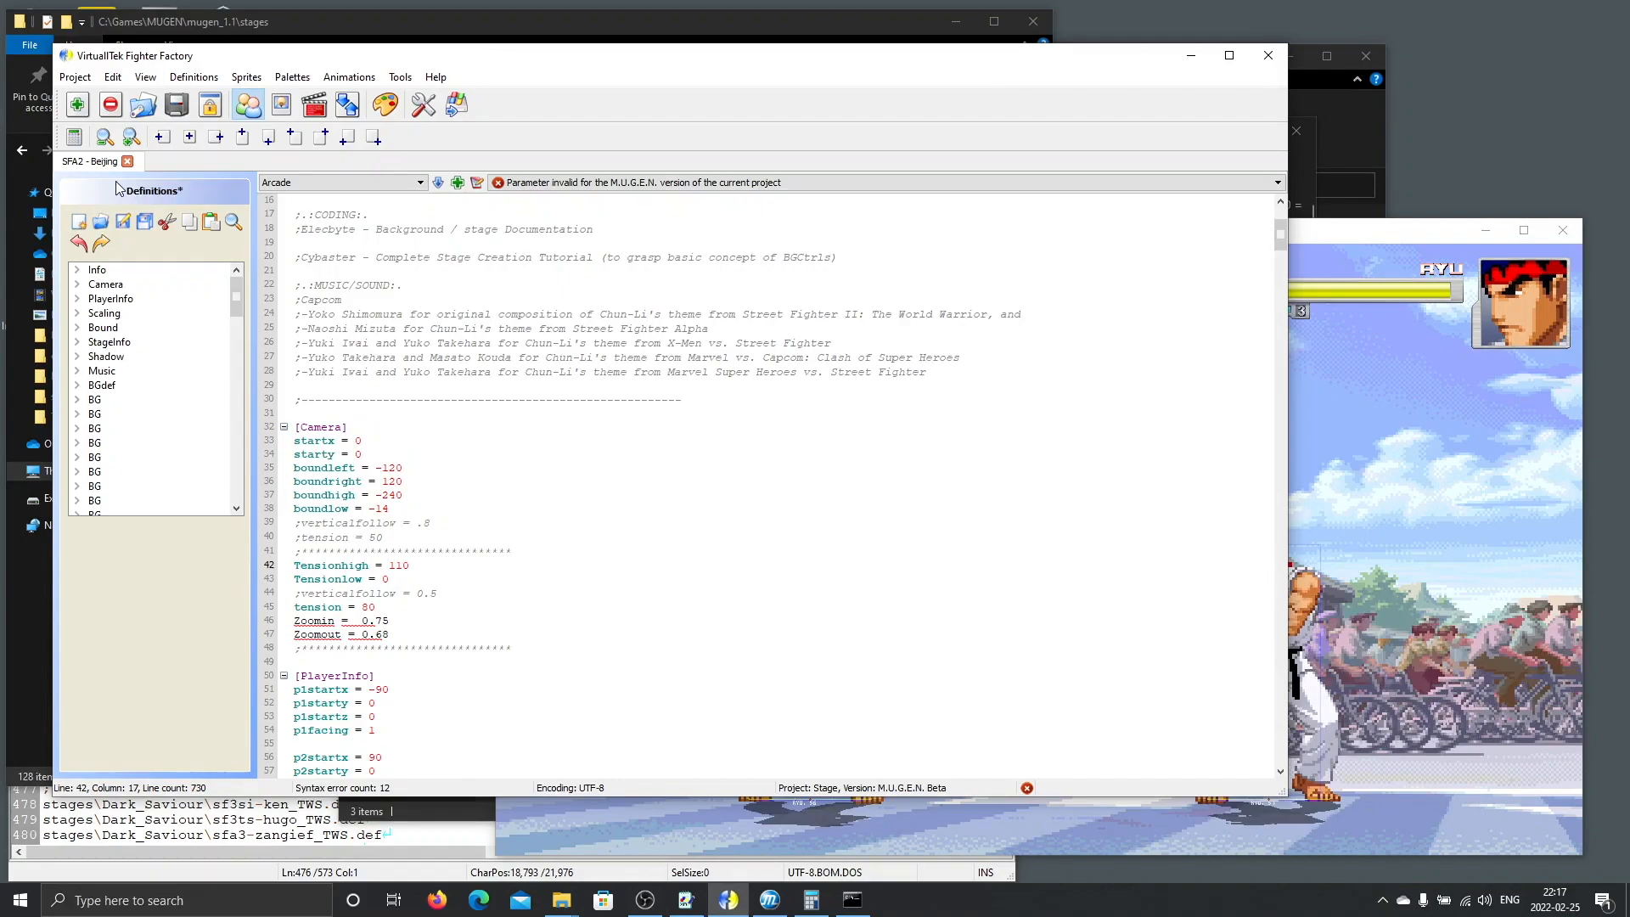
click(1449, 658)
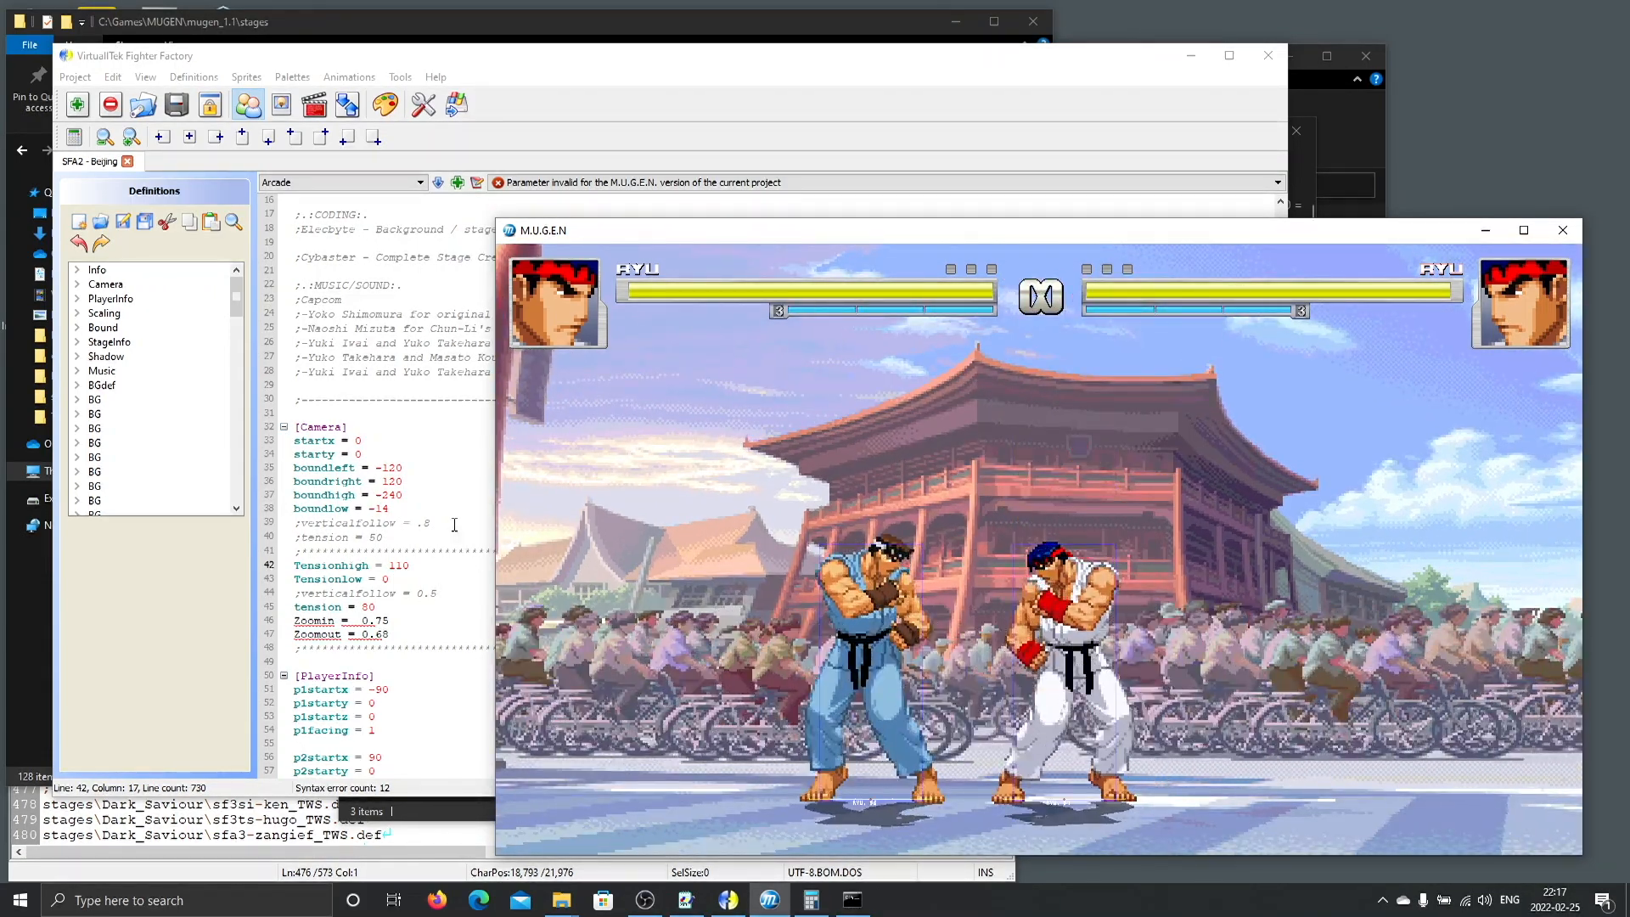
Set Tensionlow in the Camera section to 50, save the definitions and test the stage in M.U.G.E.N.
click(396, 578)
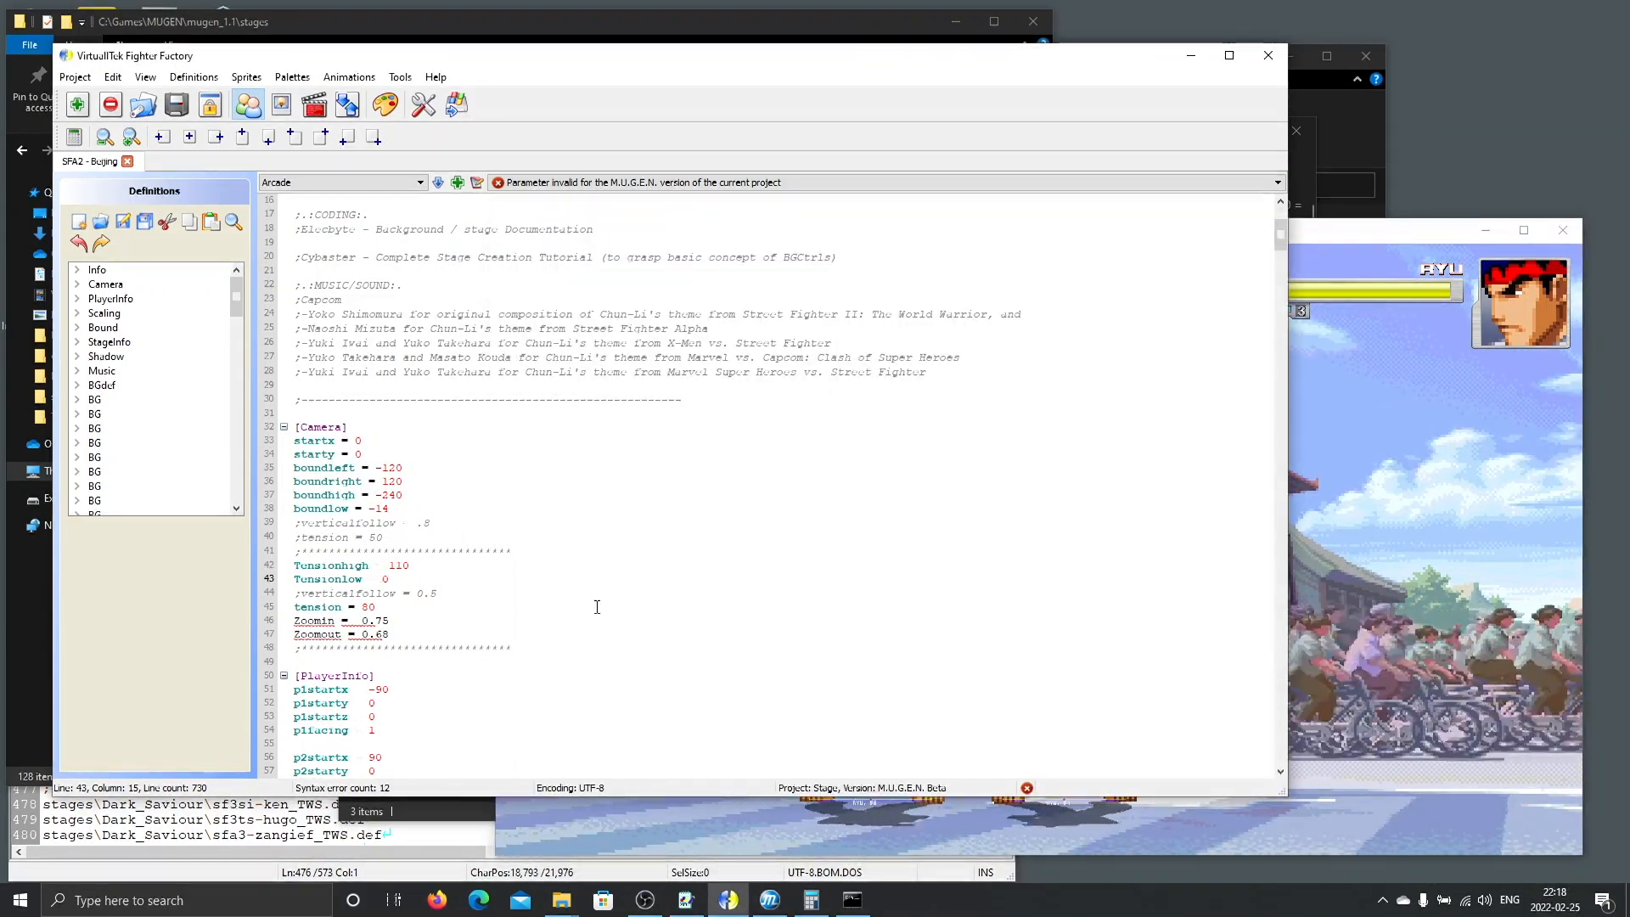
key(BackSpace)
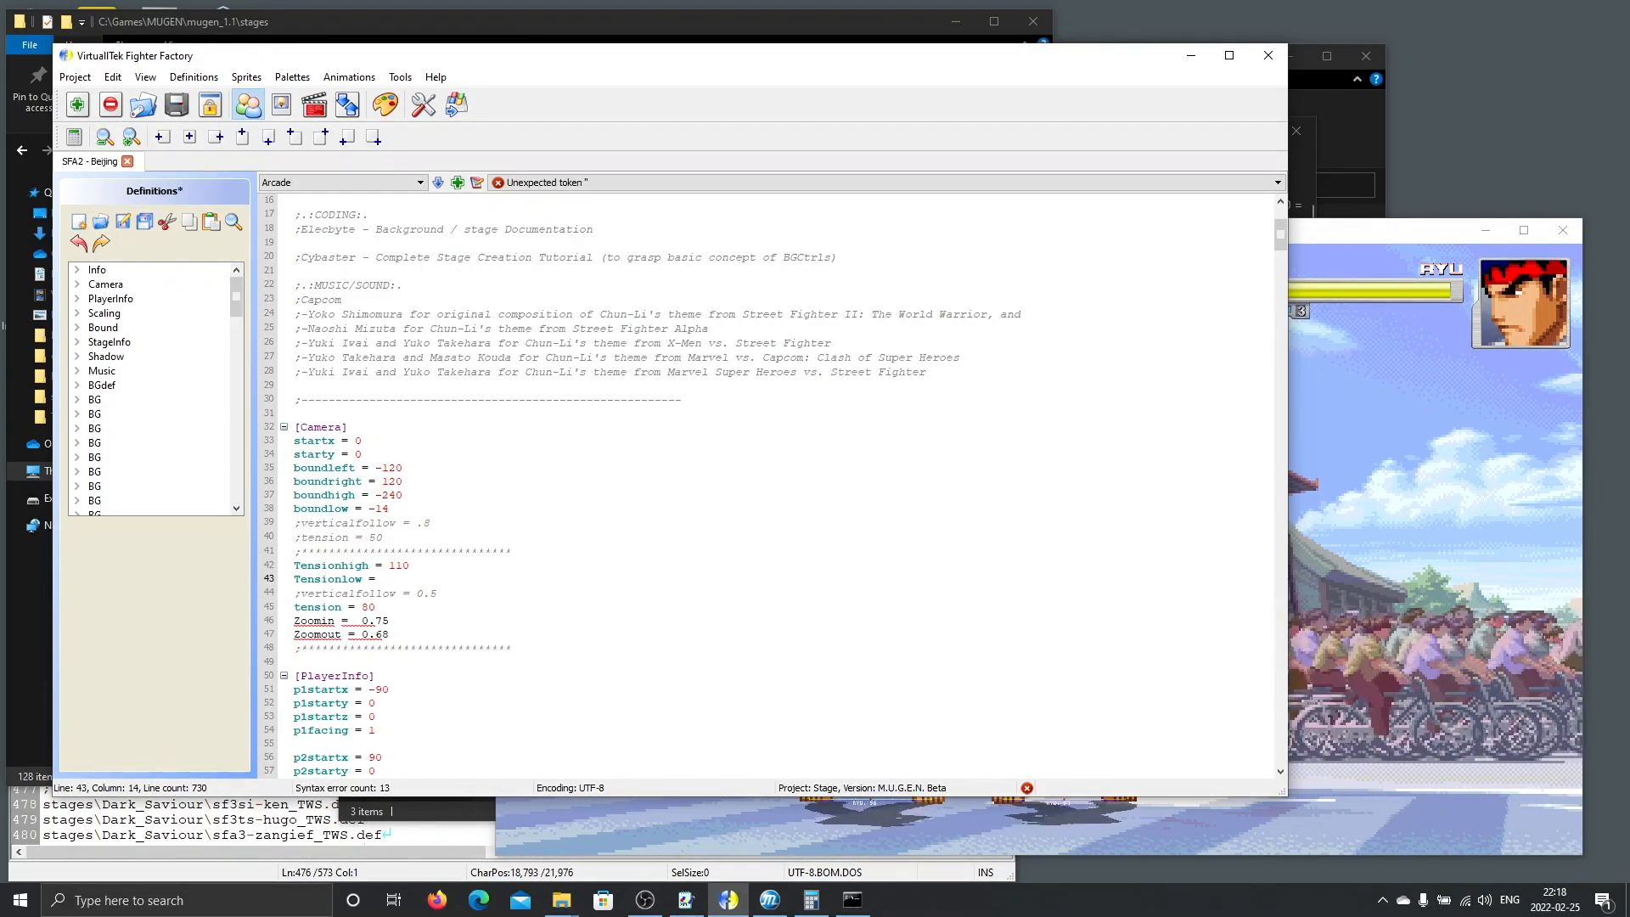
text(50)
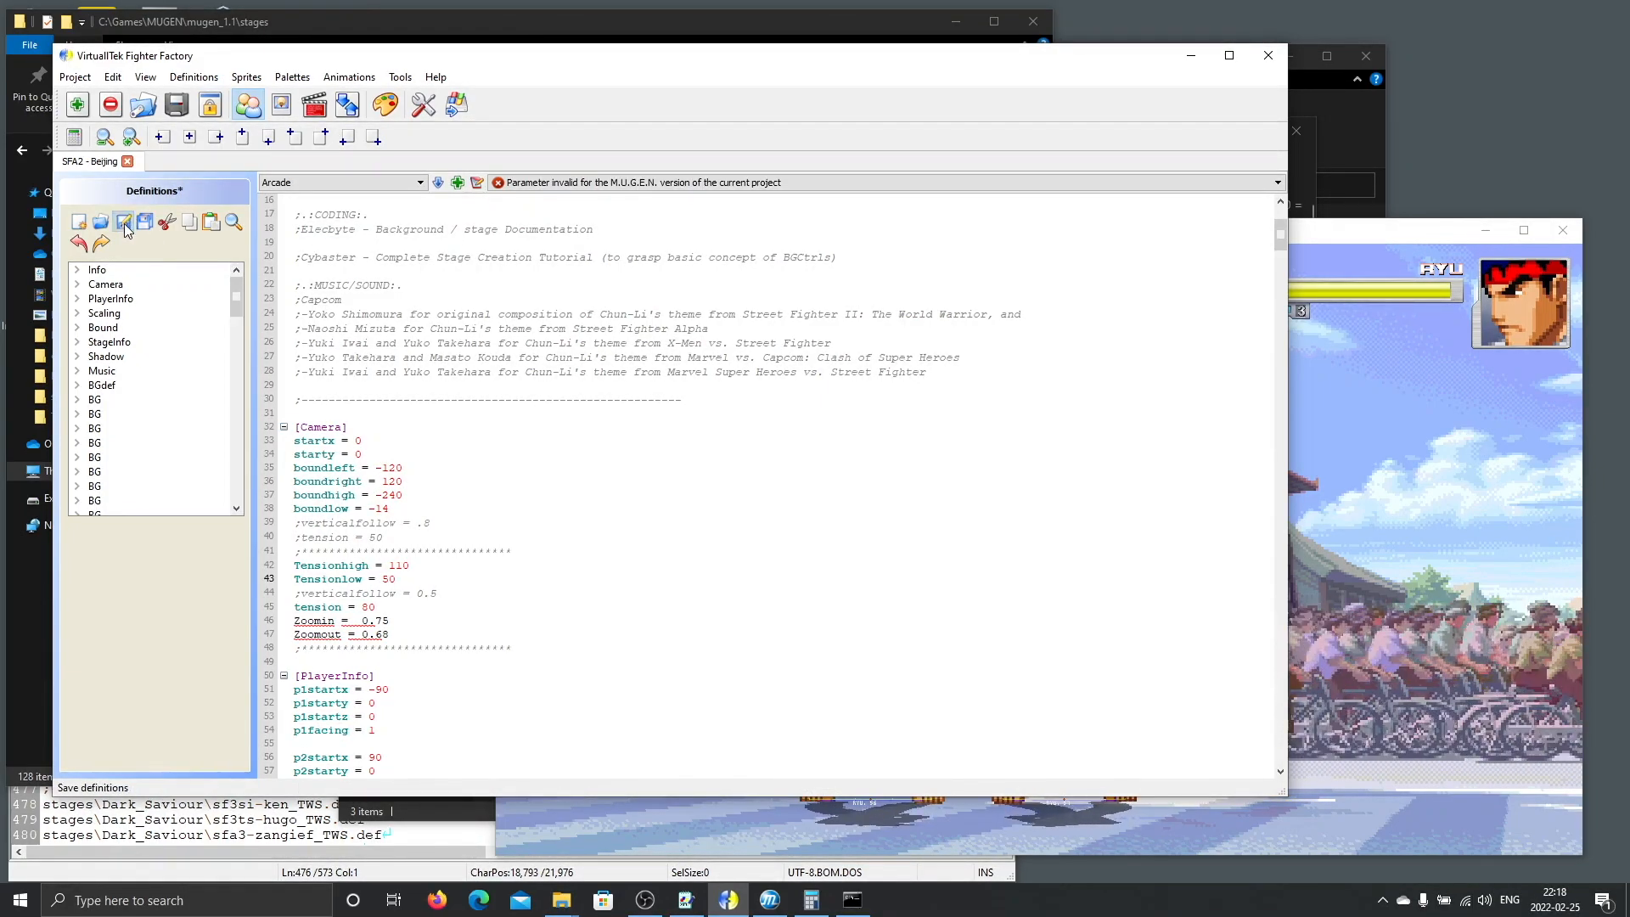
click(1531, 614)
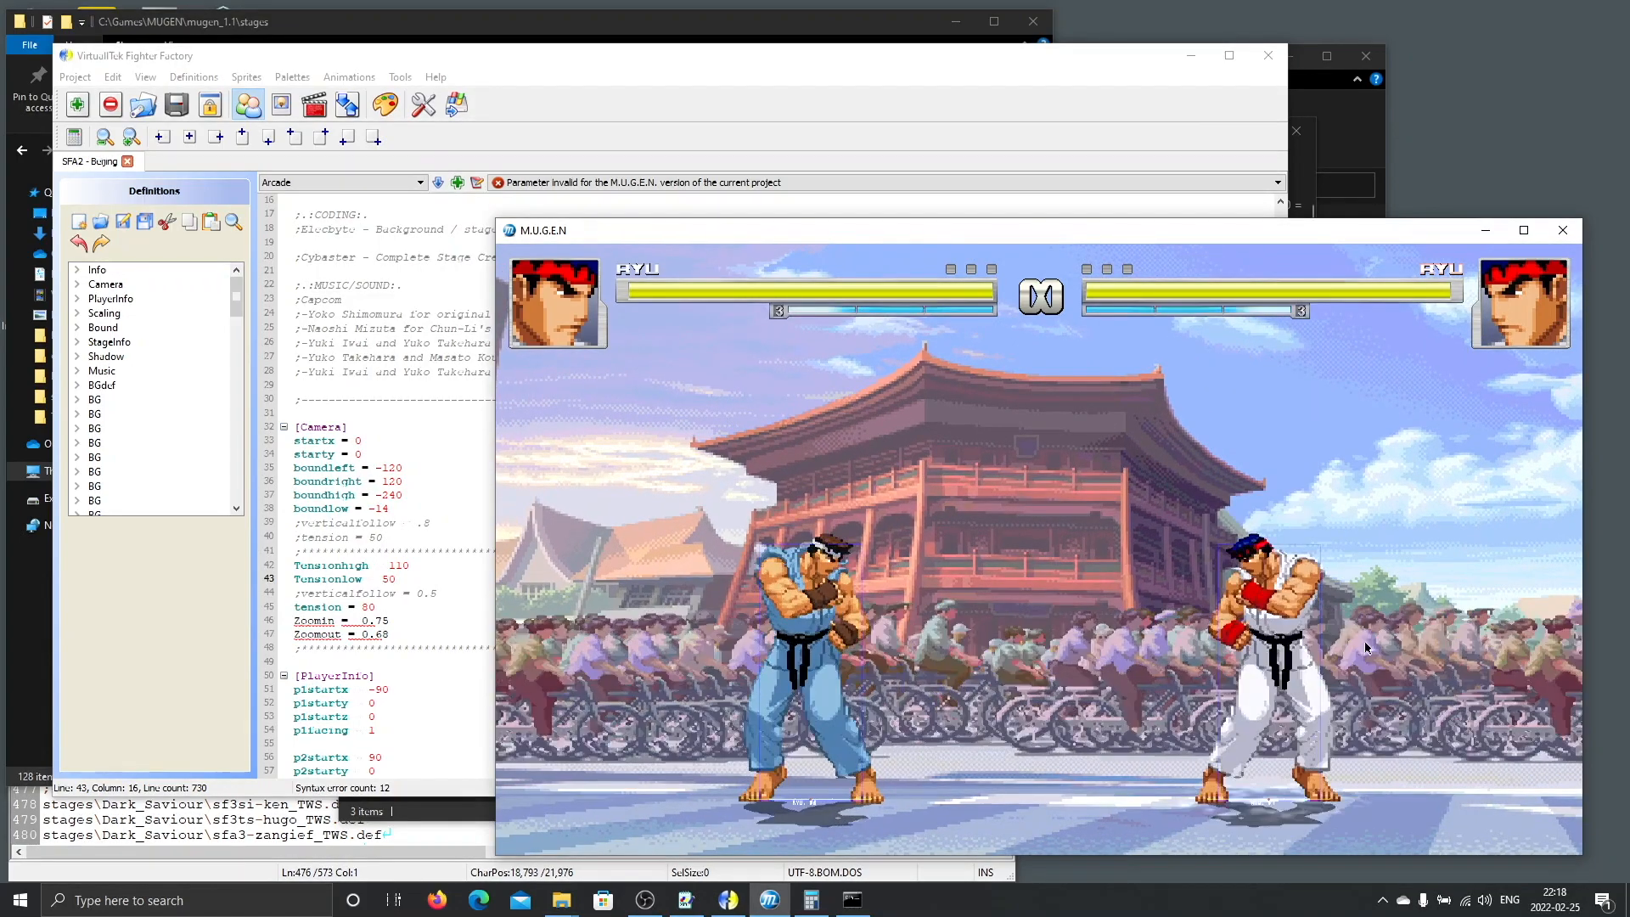
Set Tensionlow to 40, save the definitions and reload the match in M.U.G.E.N to test jumping.
click(388, 578)
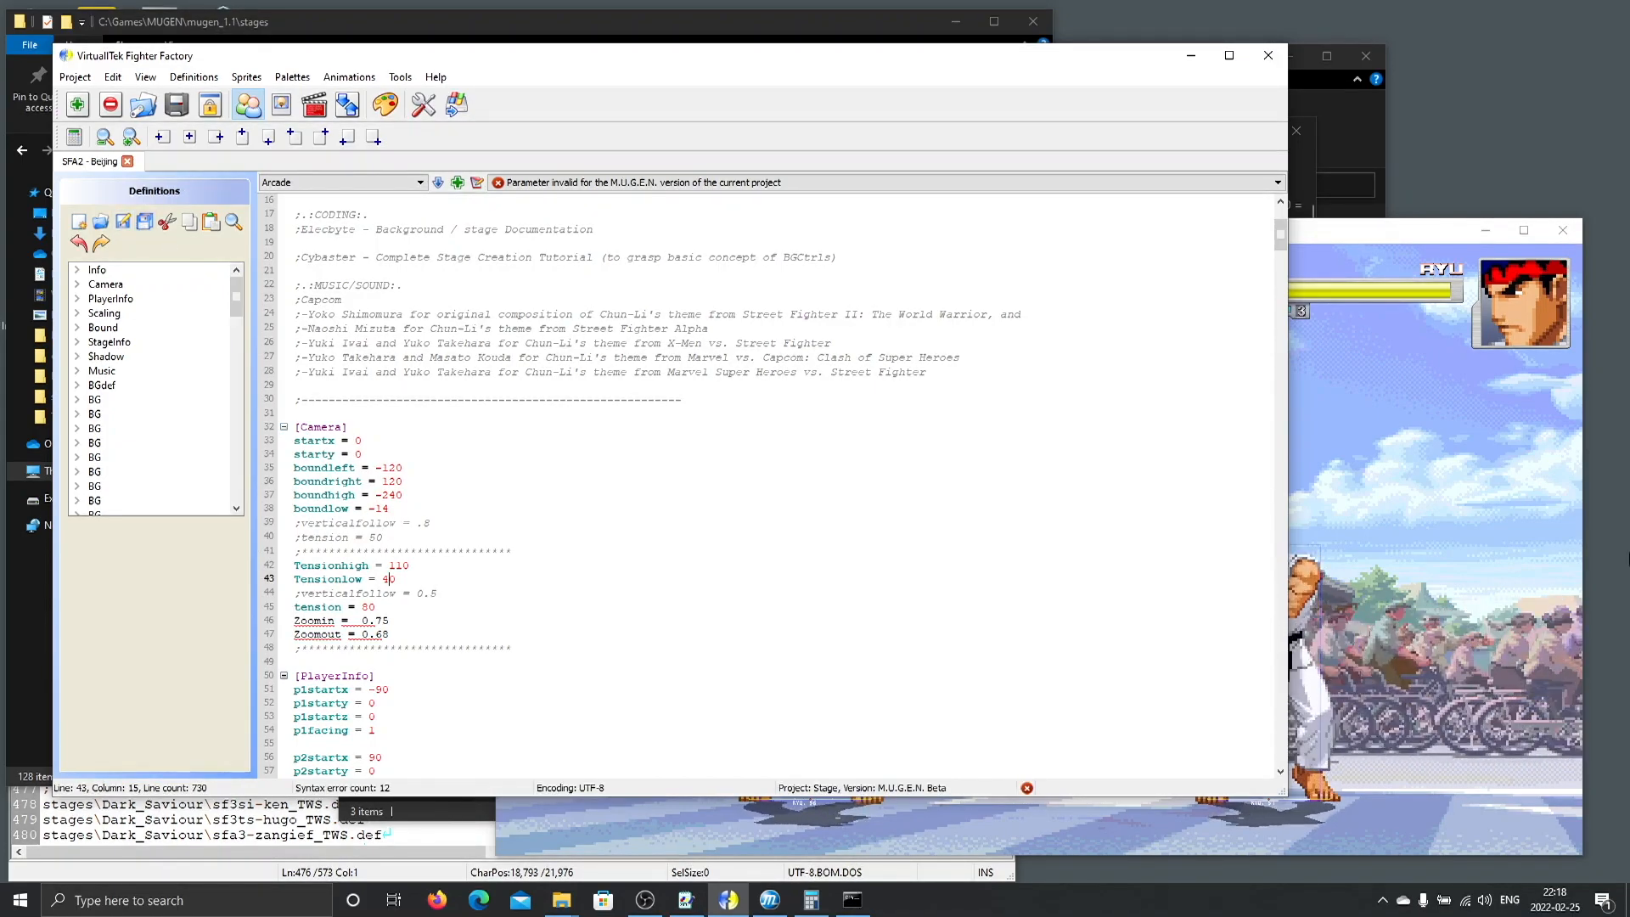
click(1512, 582)
key(shift+F4)
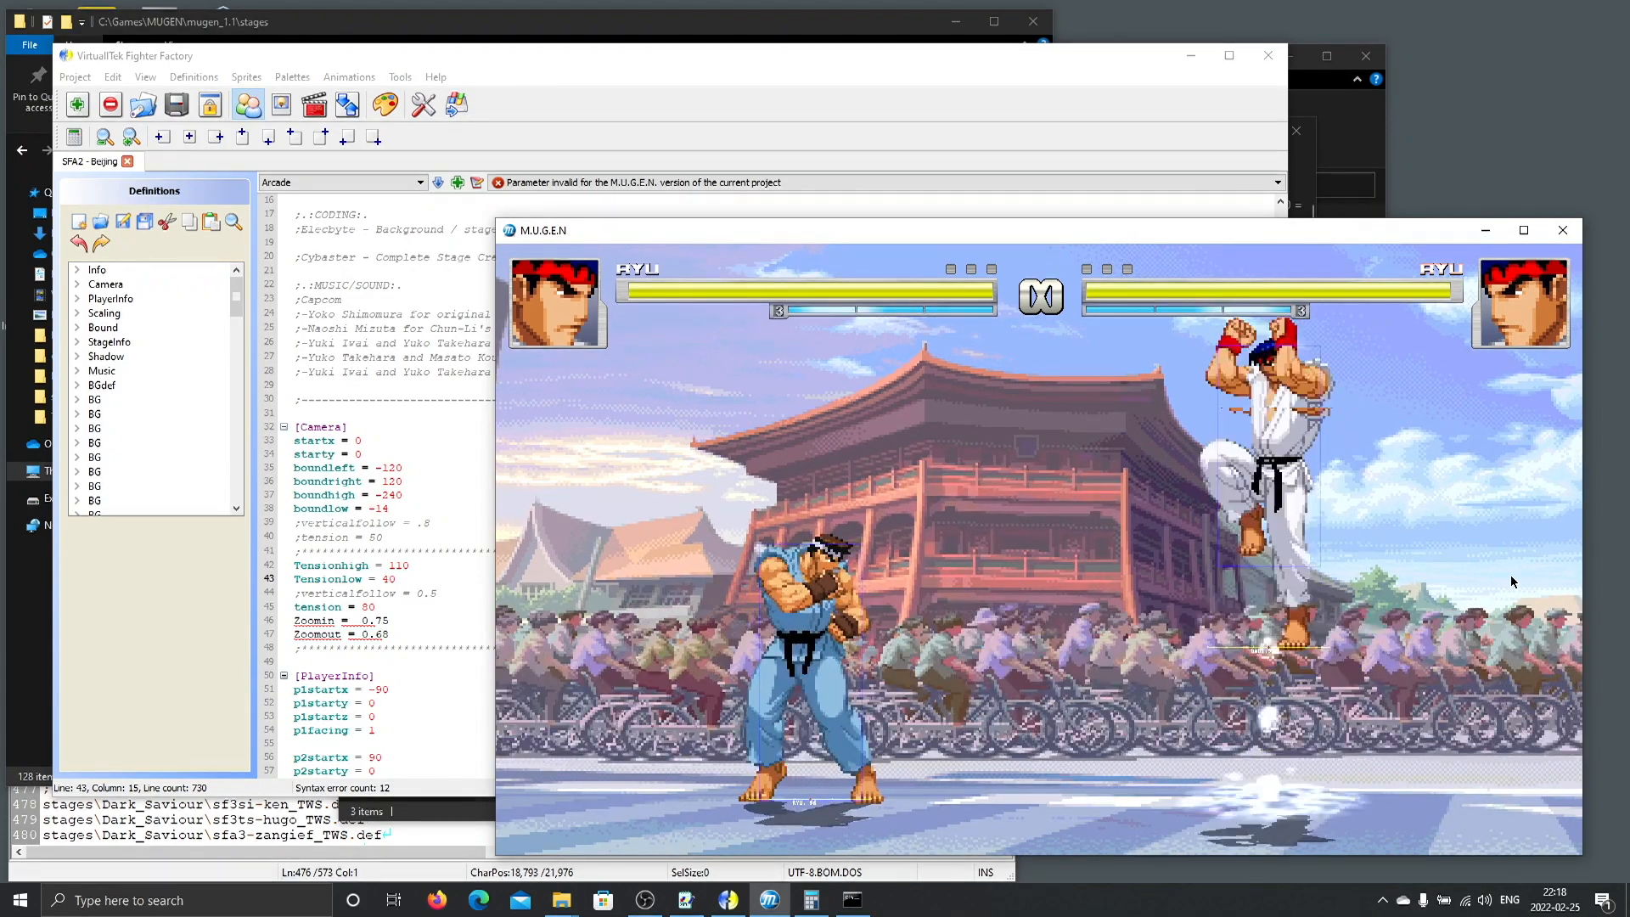
Set Tensionlow to 30, save the definitions and reload the match in M.U.G.E.N to test jumping.
click(399, 580)
text(3)
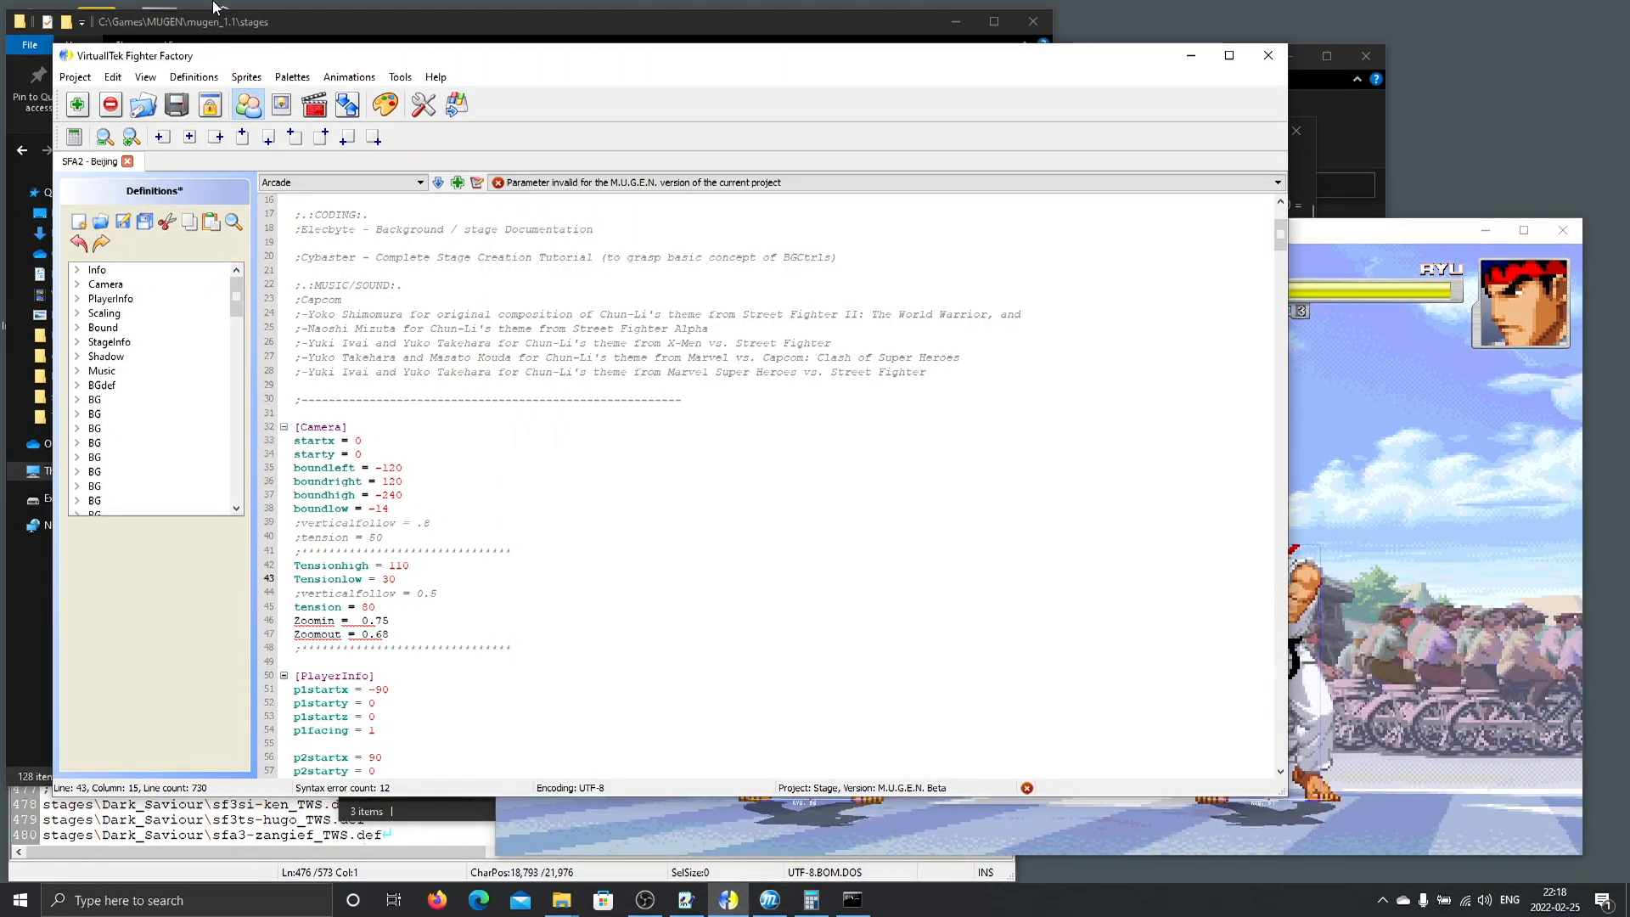
click(127, 226)
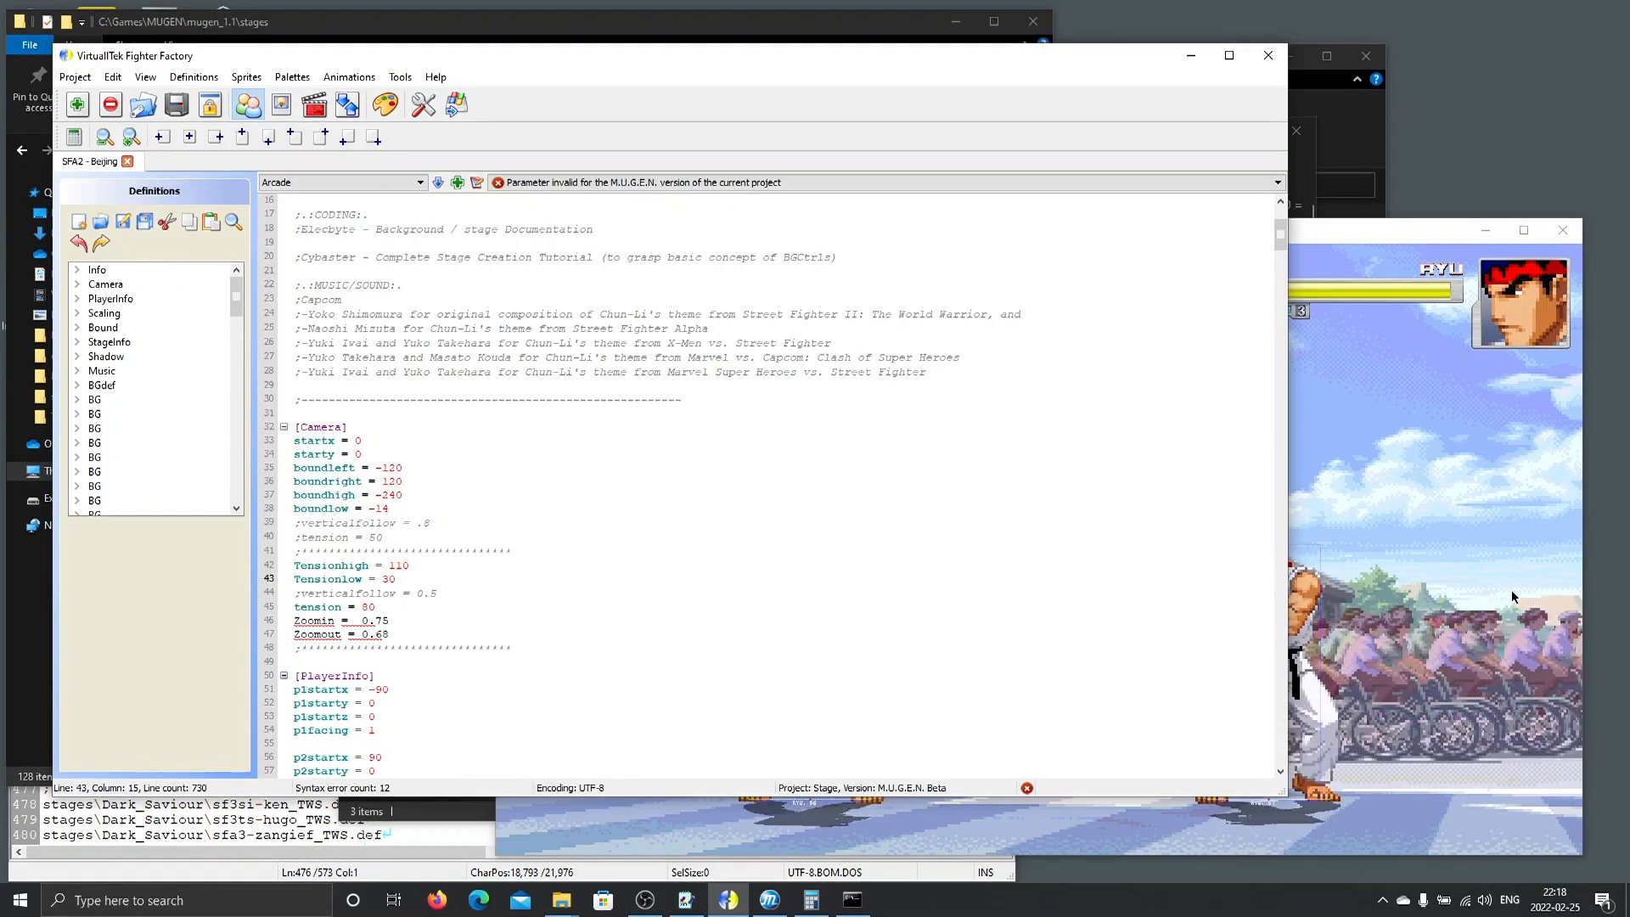
click(1512, 597)
key(shift+F4)
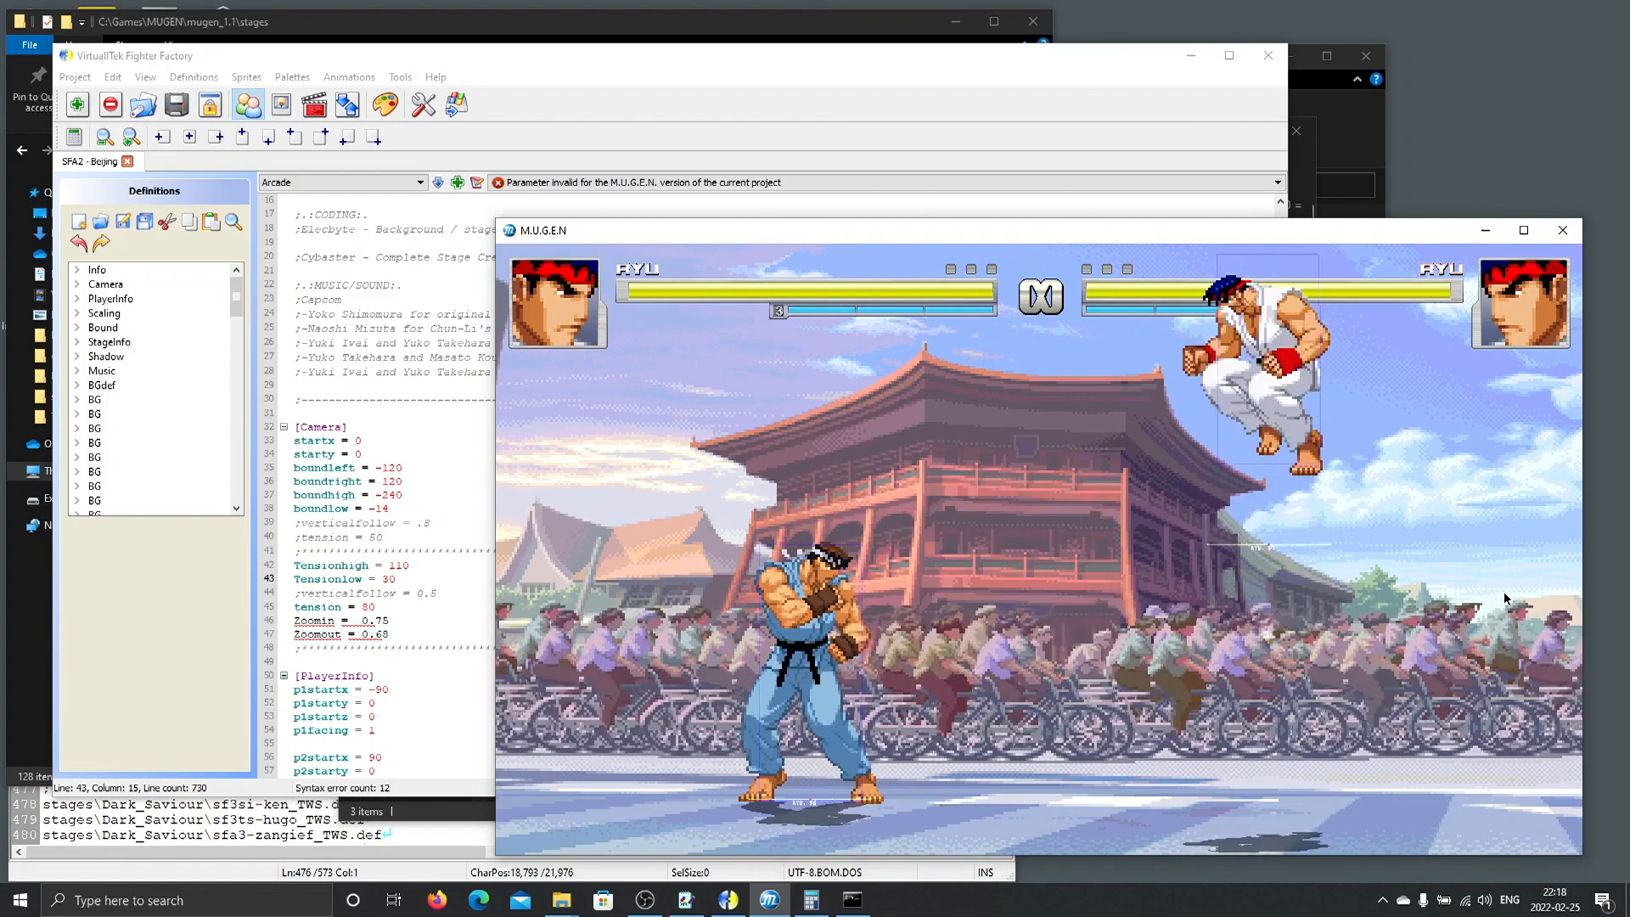
Set Tensionlow to 28, save the definitions and test the camera in M.U.G.E.N.
click(399, 578)
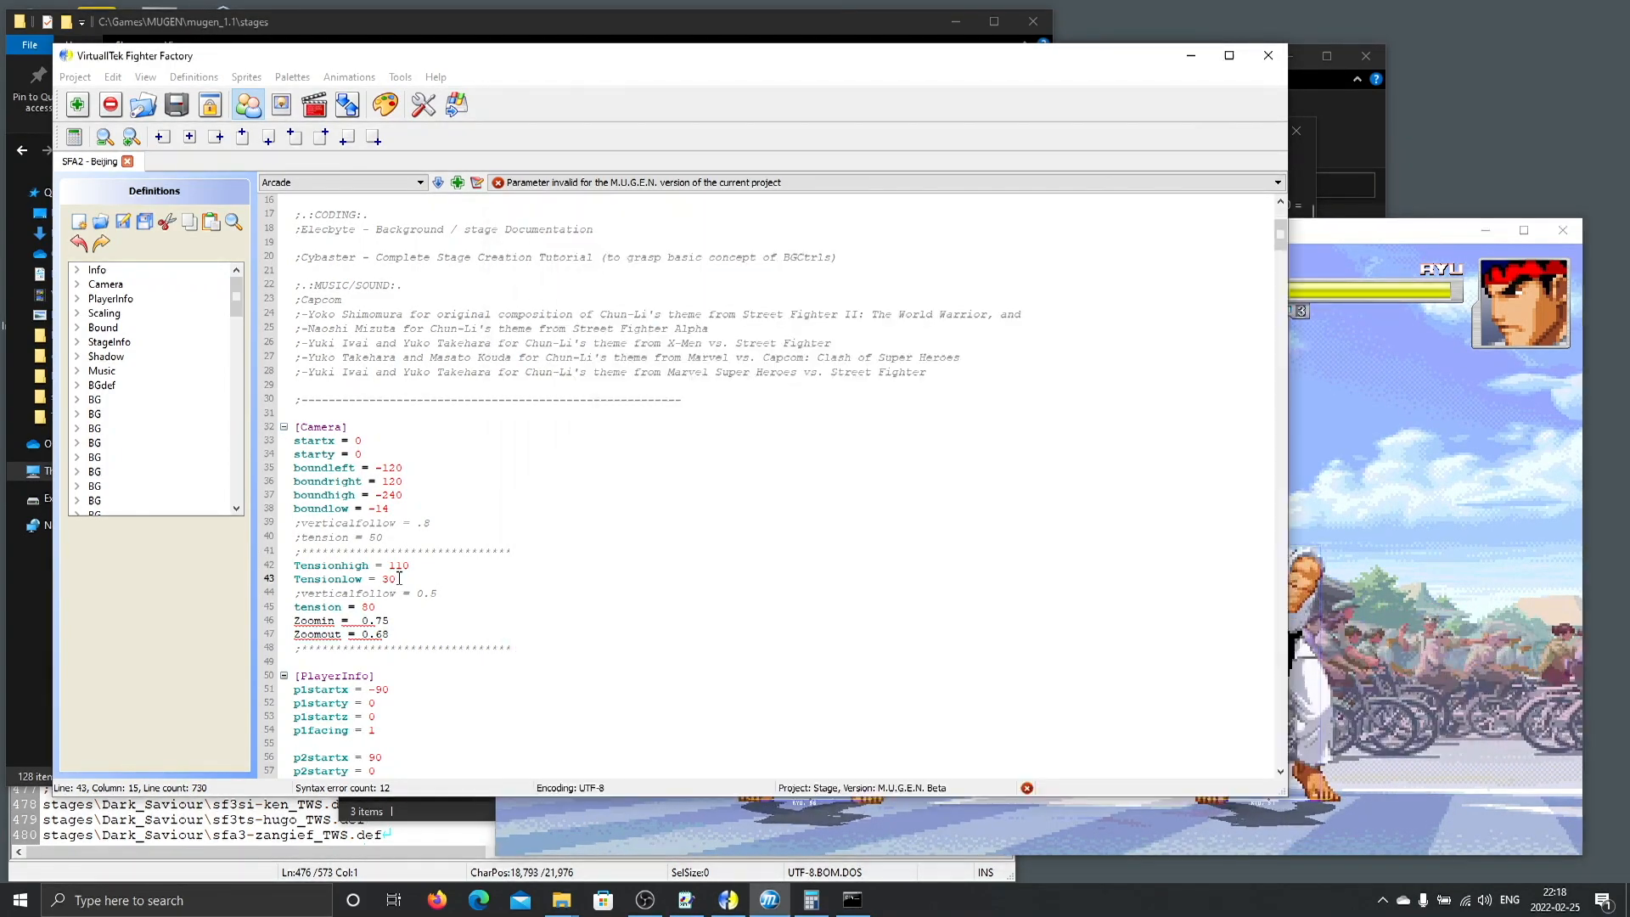
key(BackSpace)
key(BackSpace)
text(28)
click(127, 221)
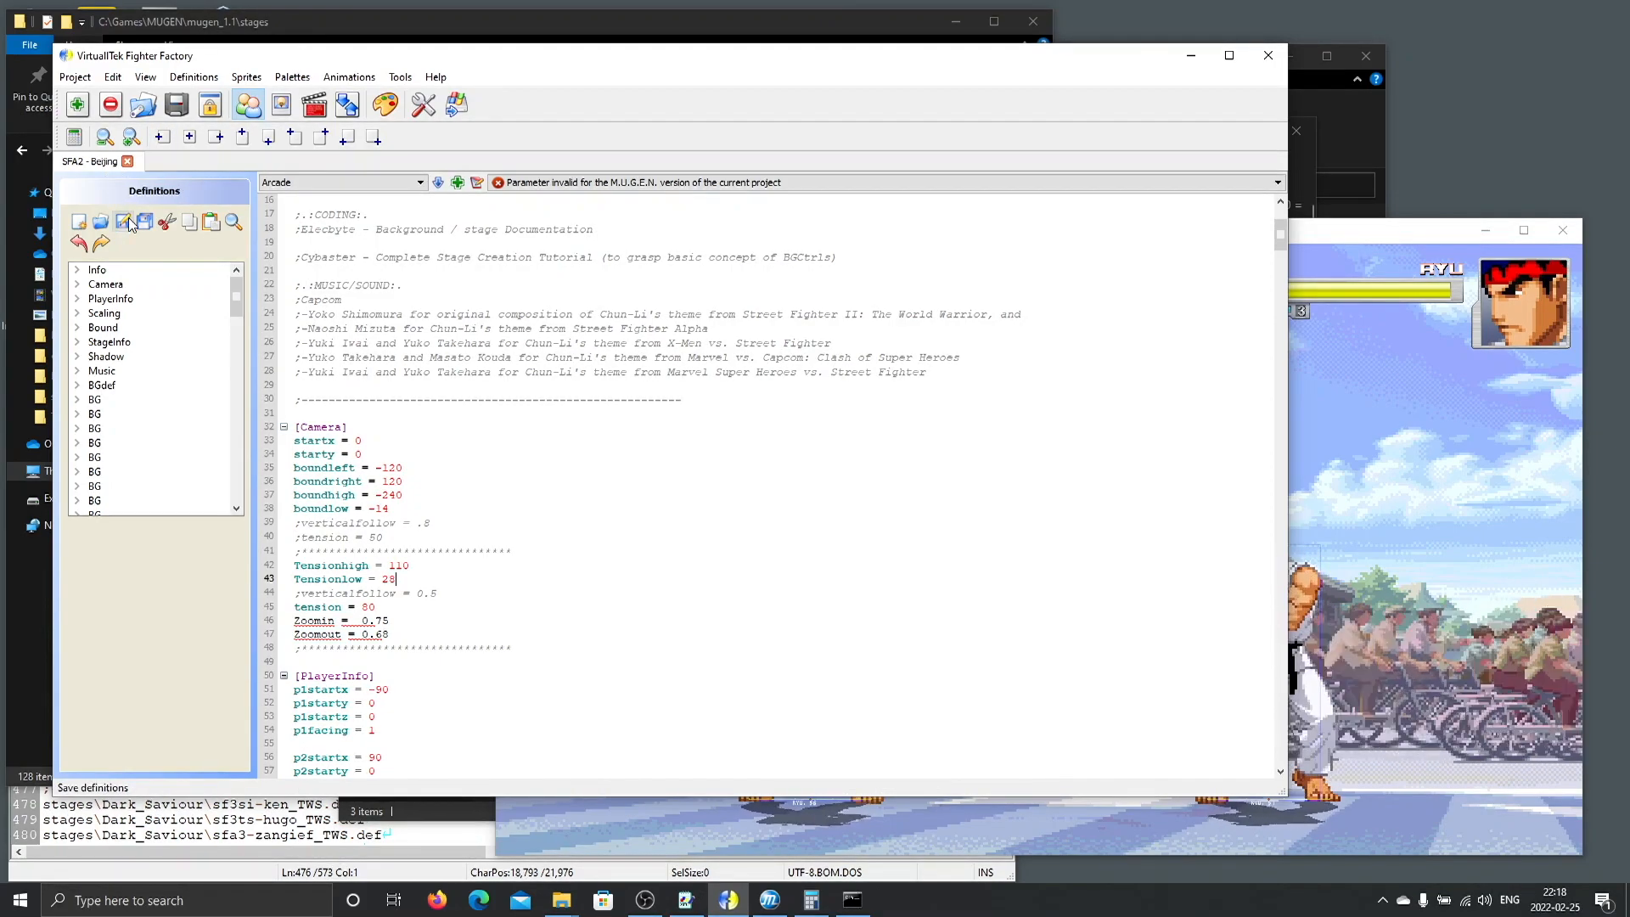
click(1518, 434)
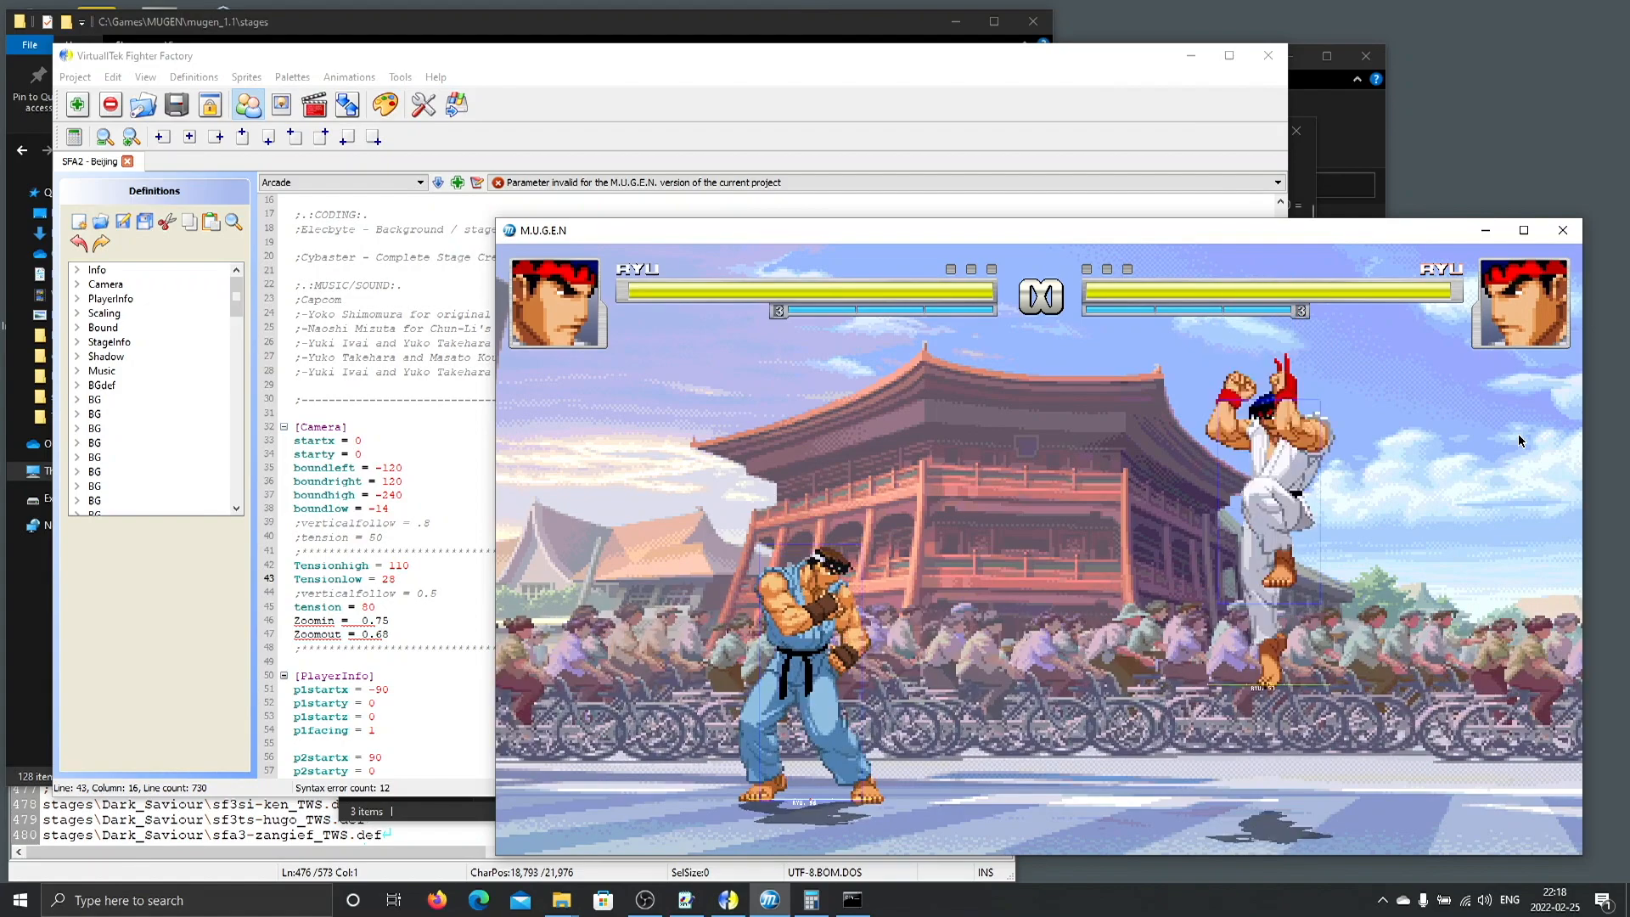
Set Tensionlow to 24, save the definitions, and reload the match in M.U.G.E.N to test repeated jumps.
click(440, 578)
key(BackSpace)
text(4)
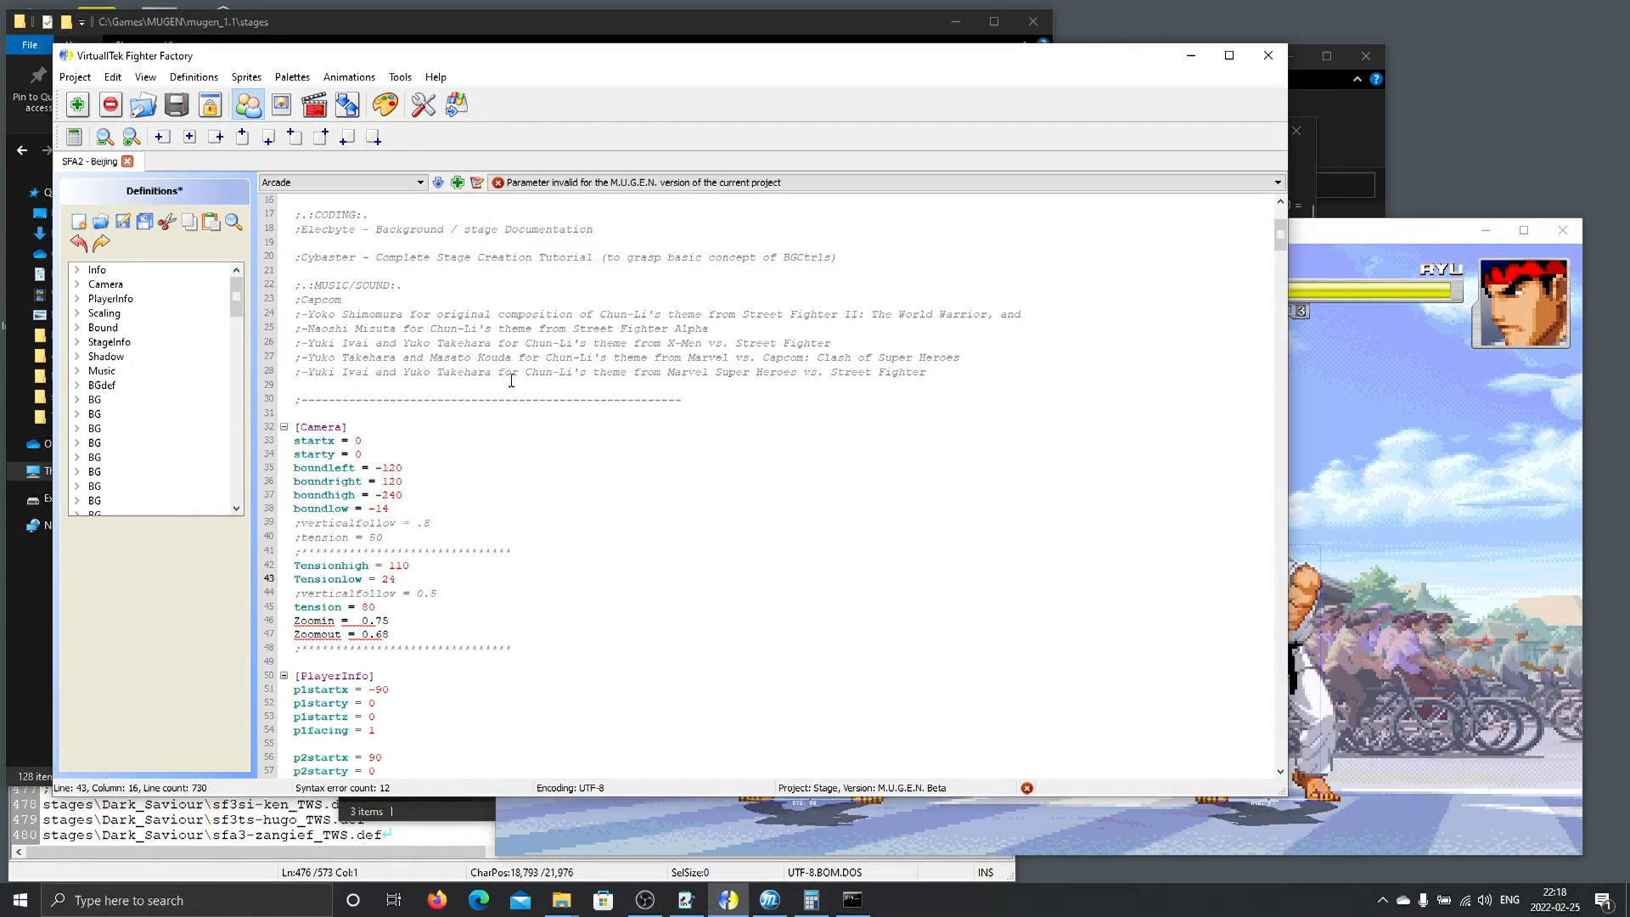
click(1524, 577)
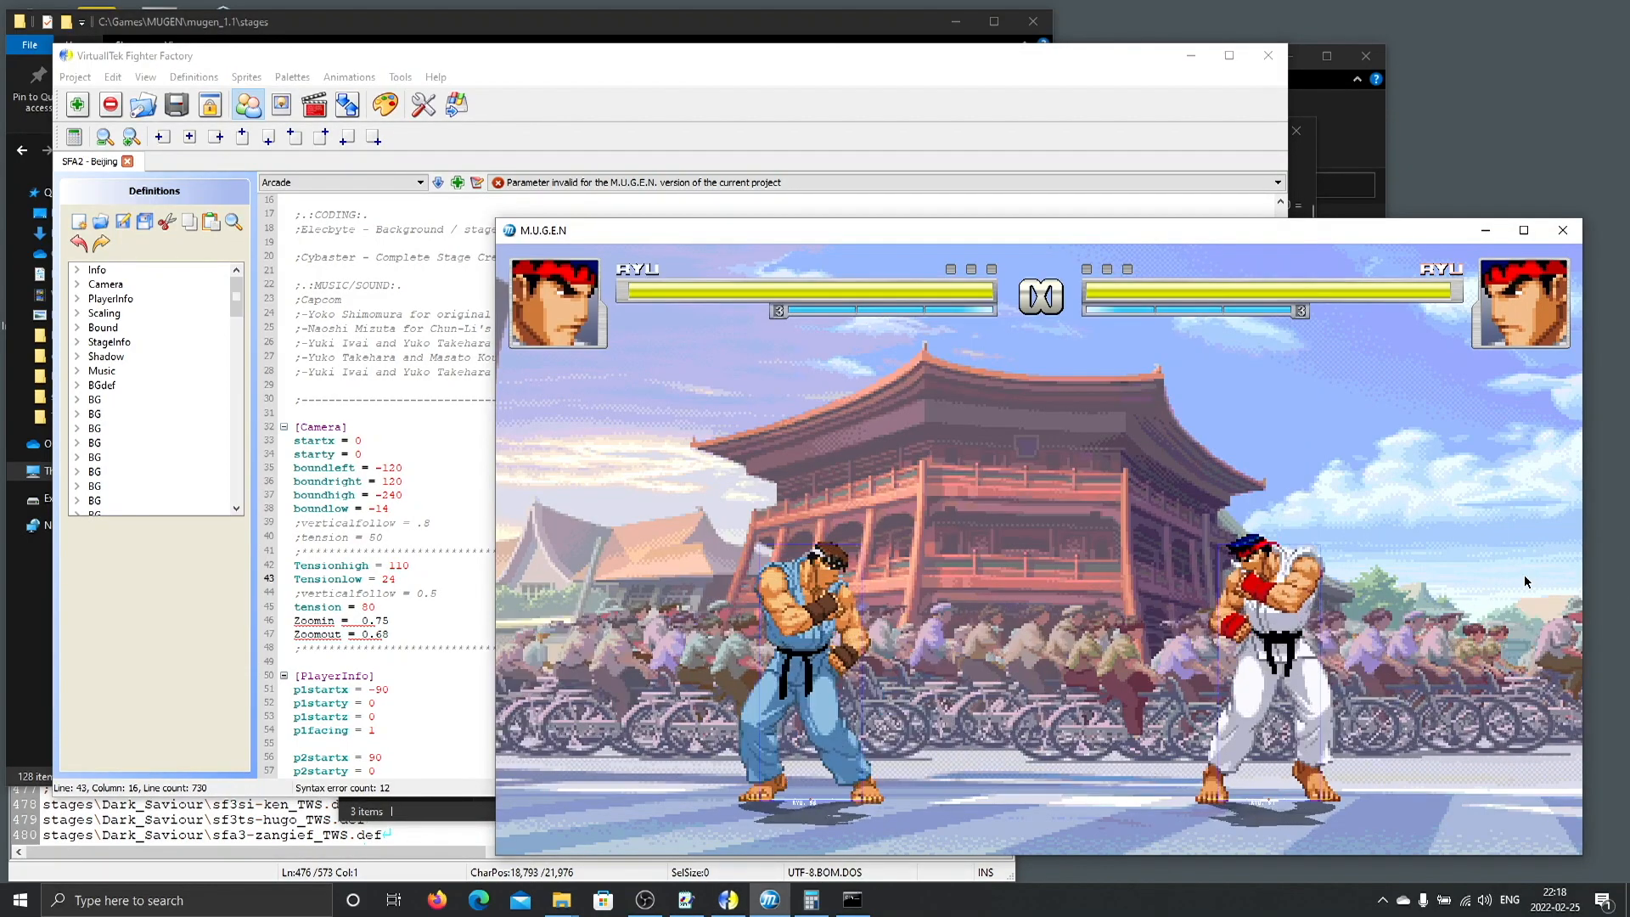
key(shift+F4)
key(Return)
key(Up)
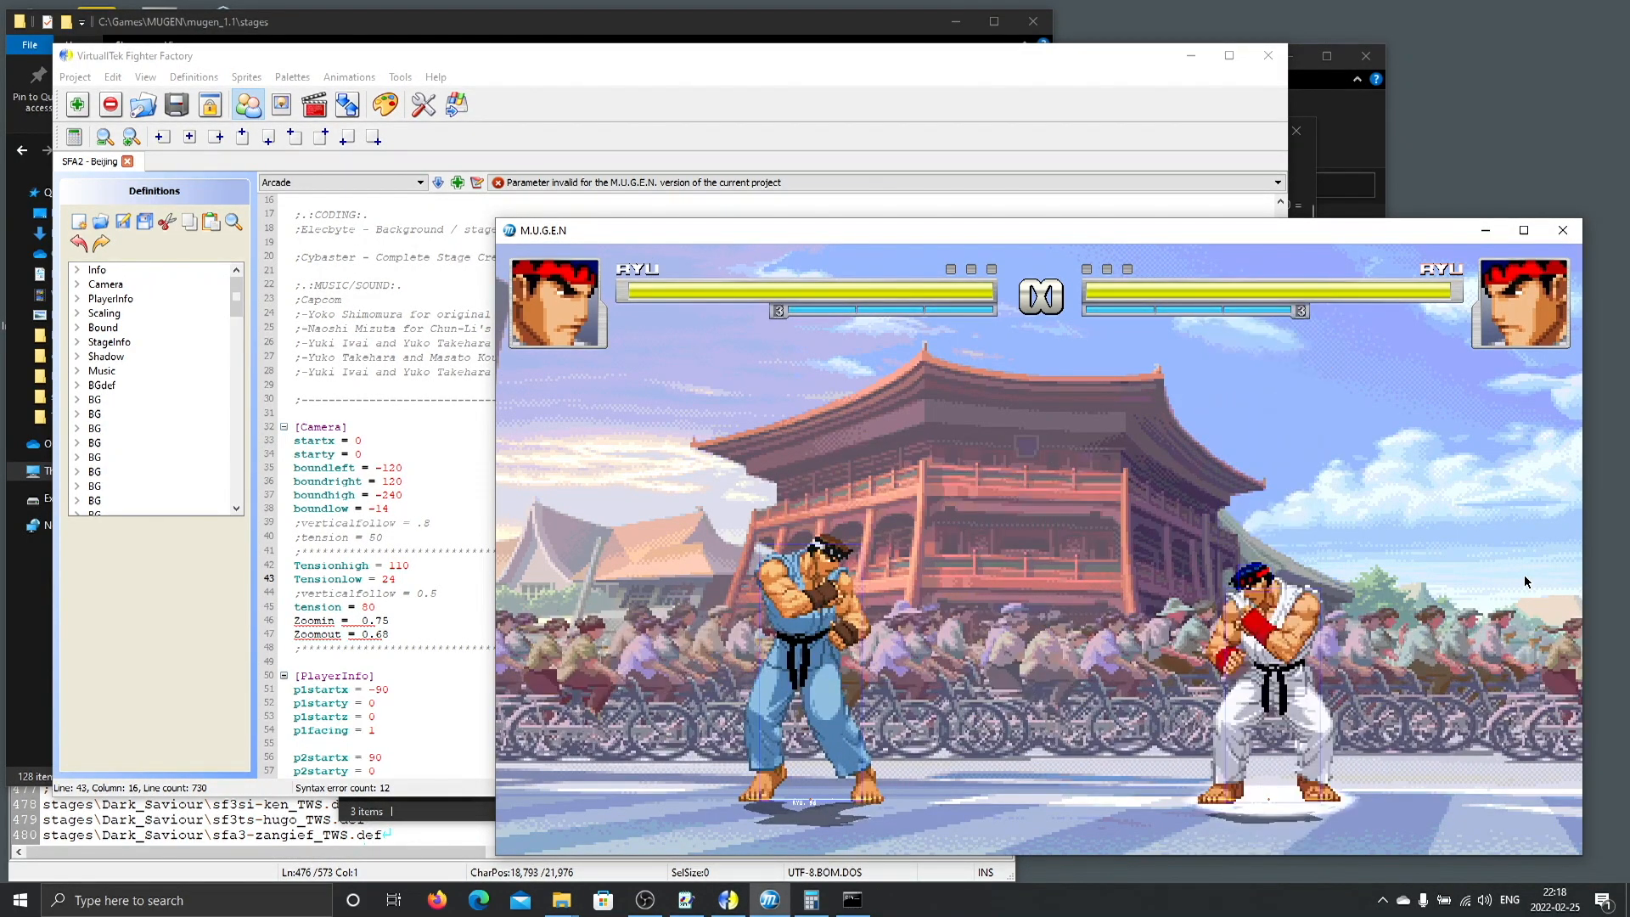
key(Up)
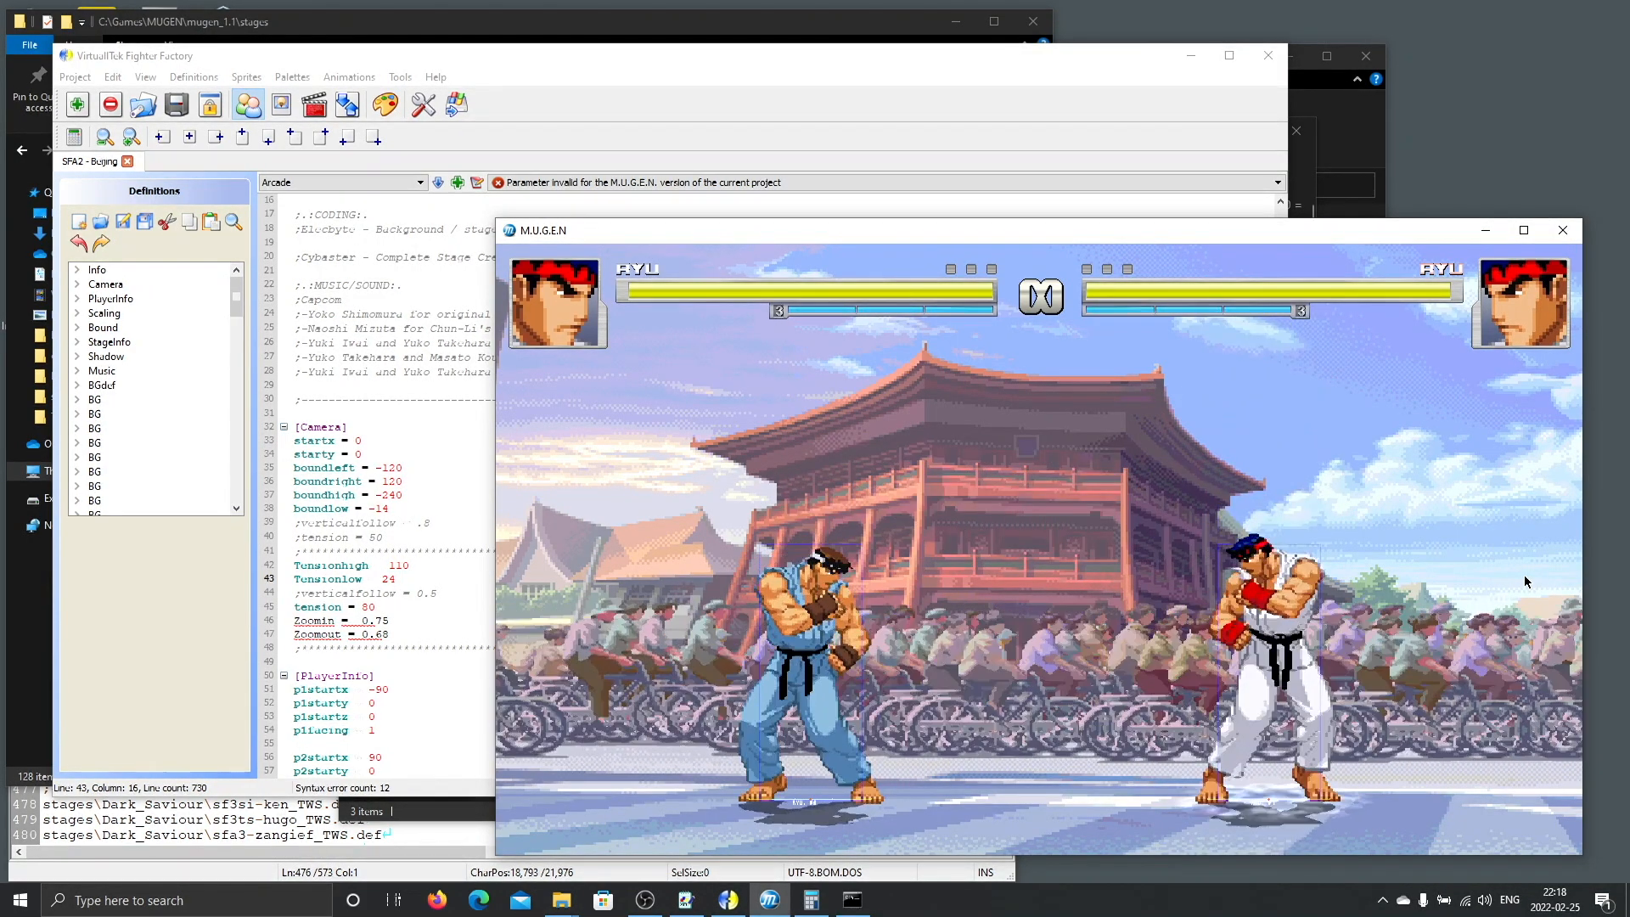
key(Up)
key(Up)
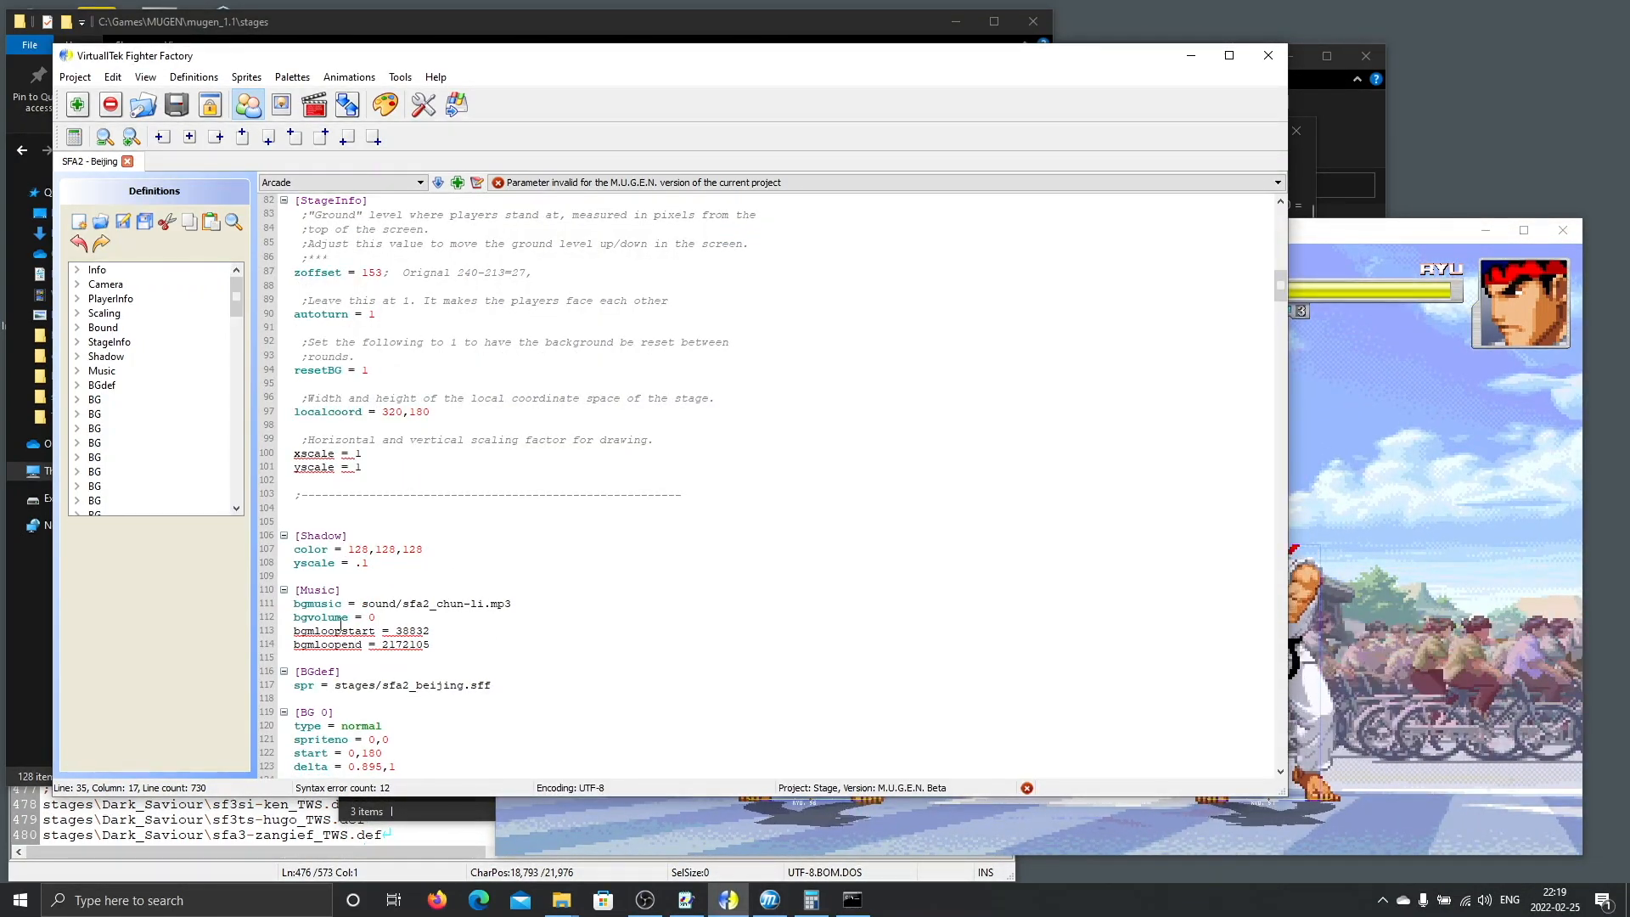
Review the bgmloopstart and bgmloopend parameters in the stage's Music section and launch Audacity.
click(436, 618)
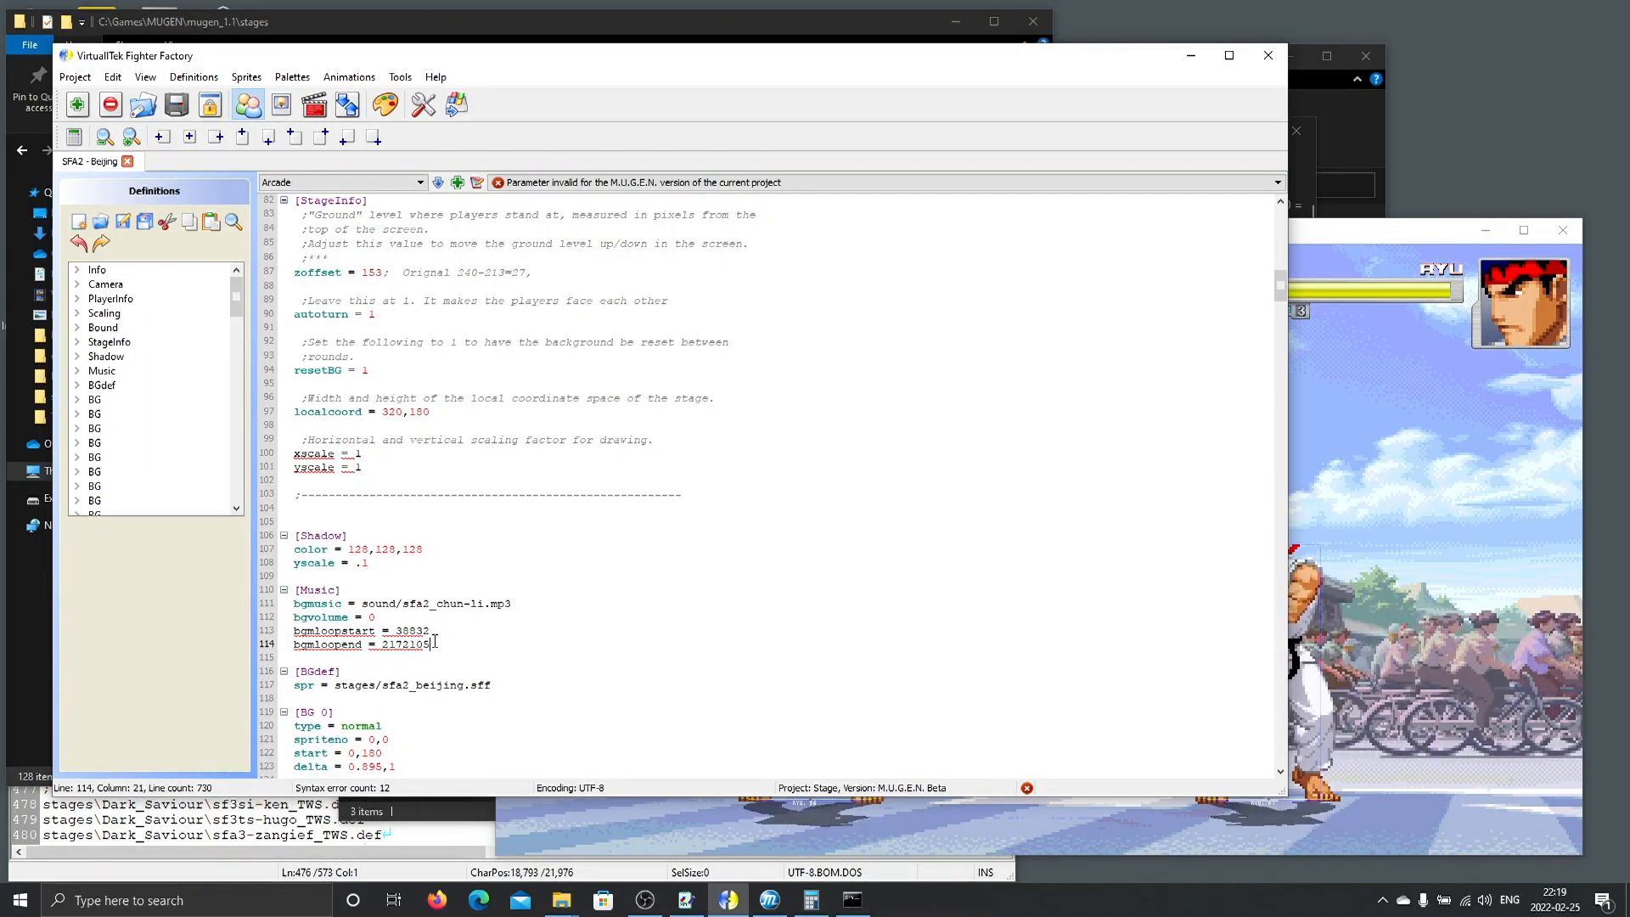
scroll(435, 637, up, 20)
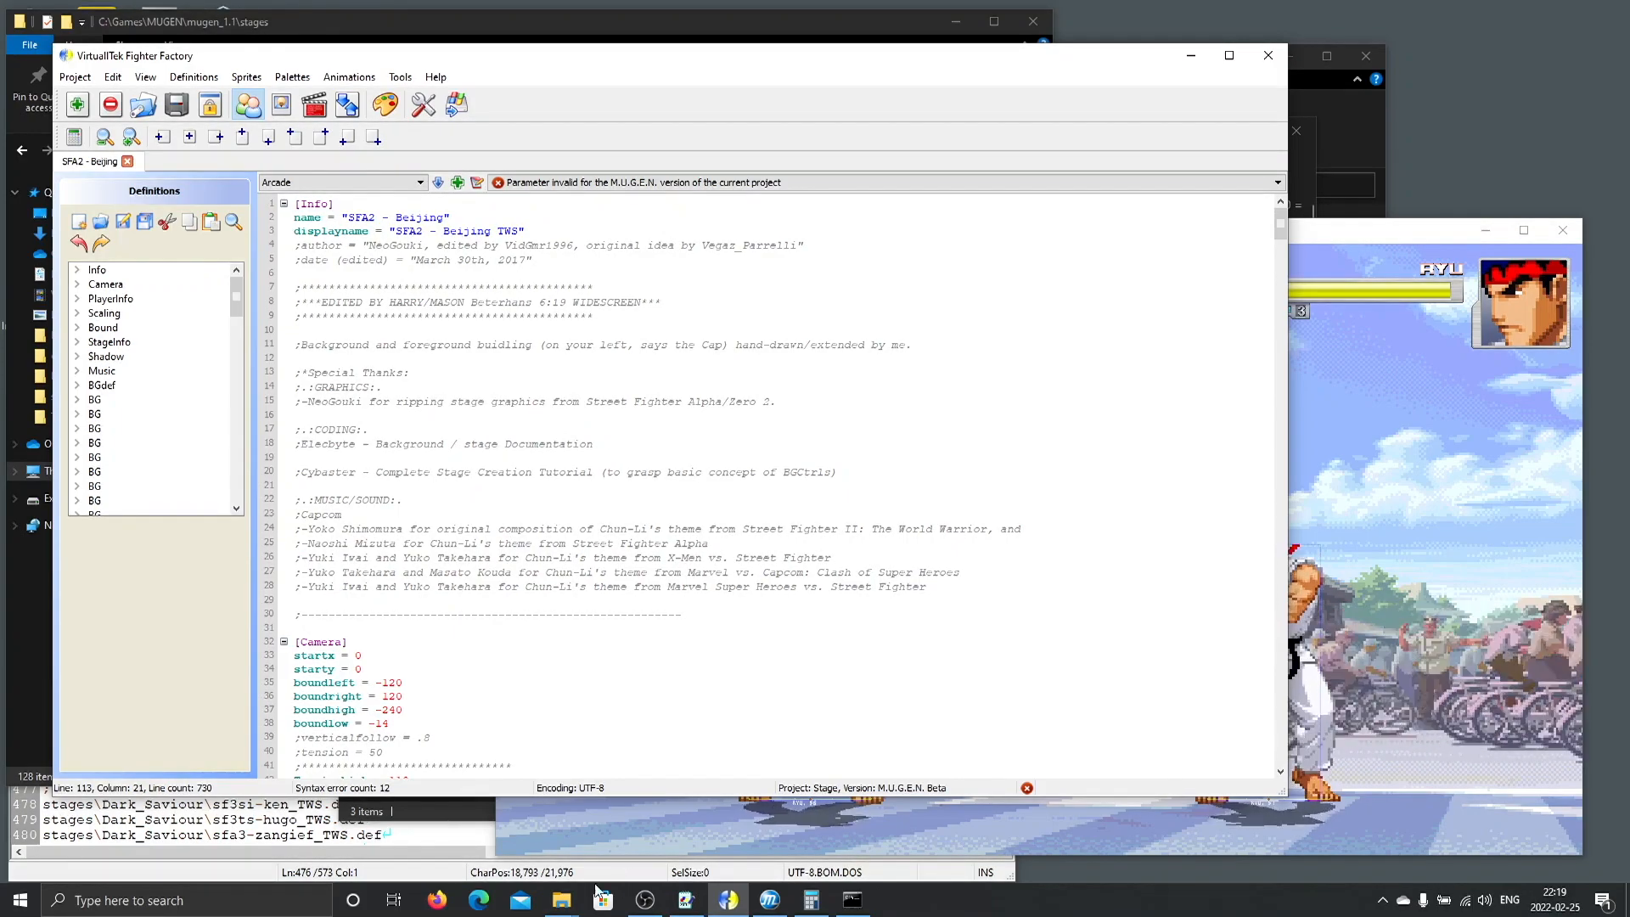
click(323, 902)
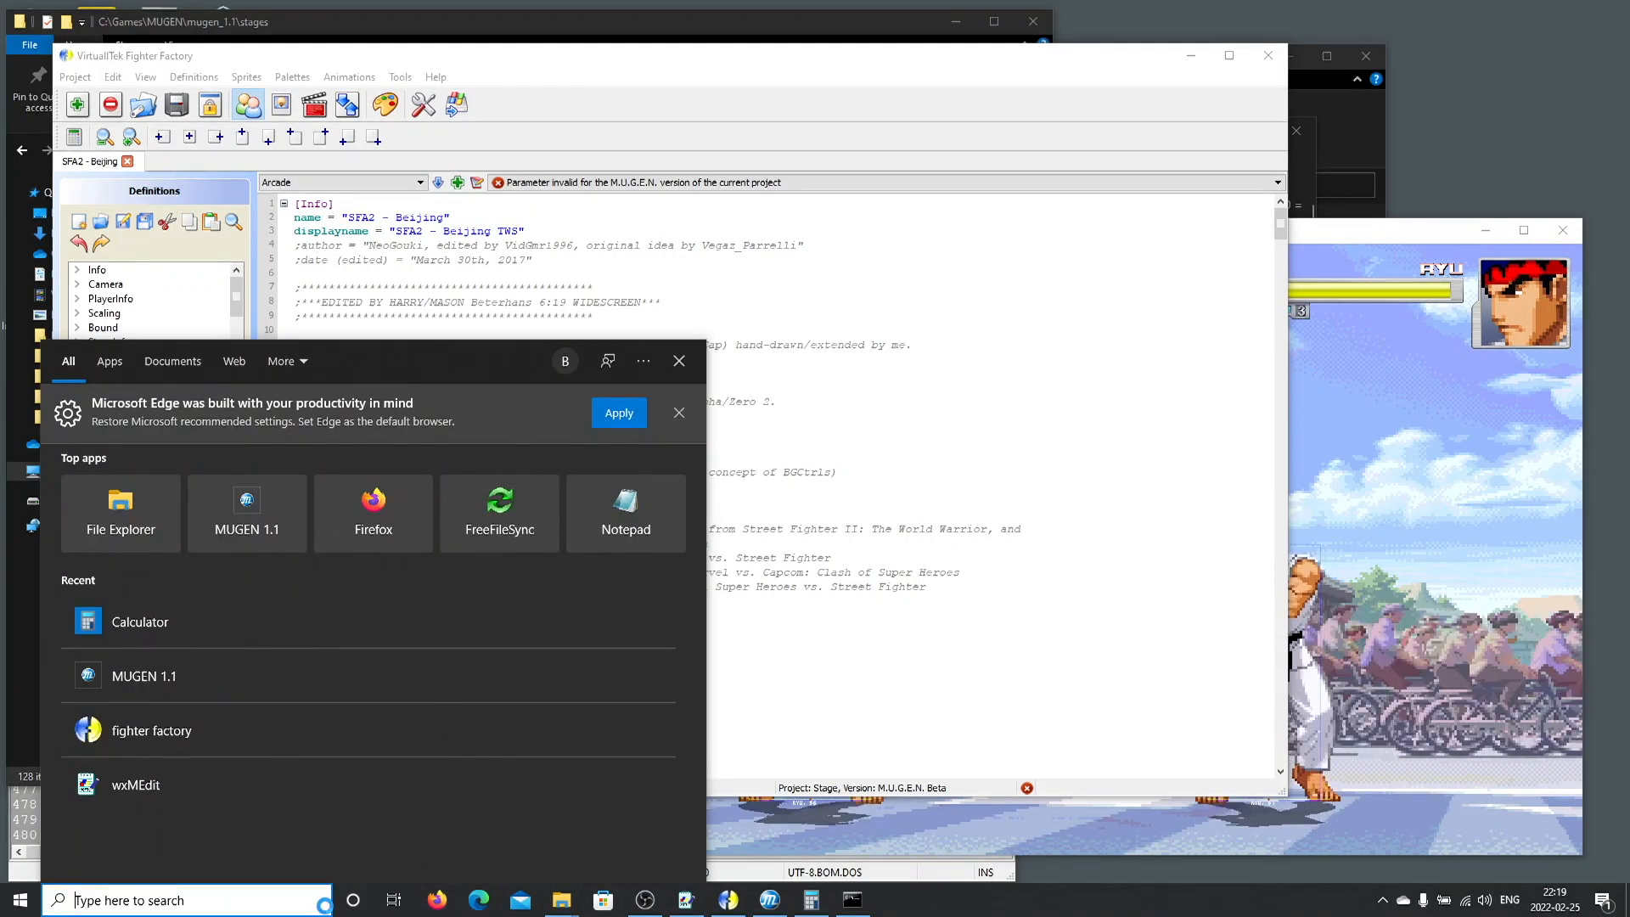
text(aud)
key(Return)
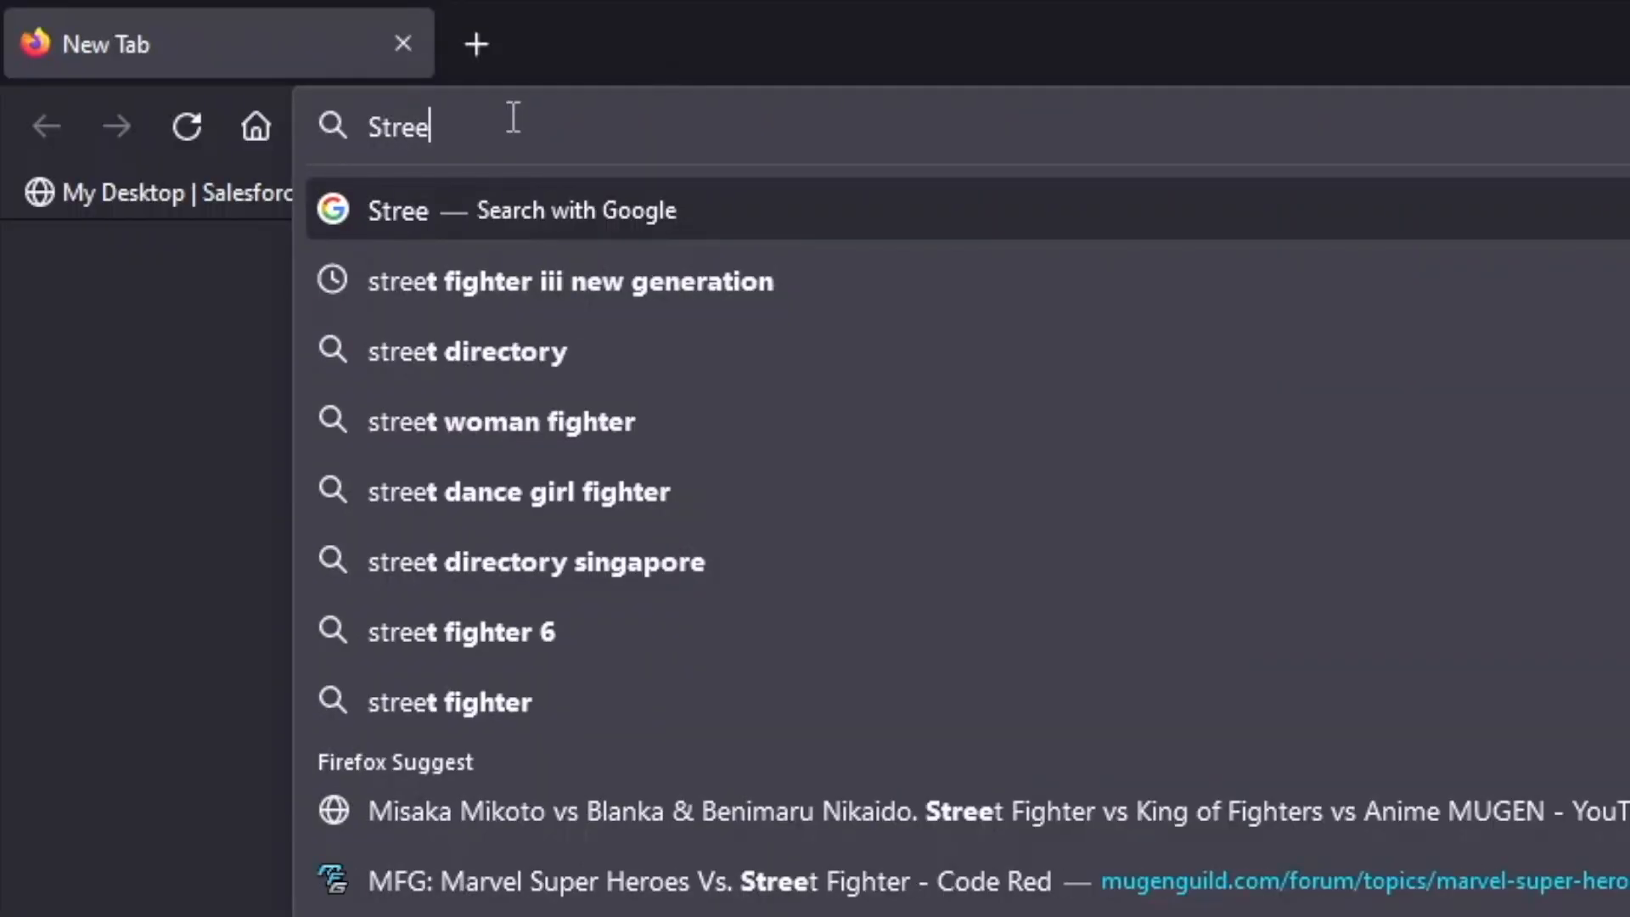
In Firefox, search Google for "Street fighter alpha 2 chun li theme OST".
text(t fighter alpha 2)
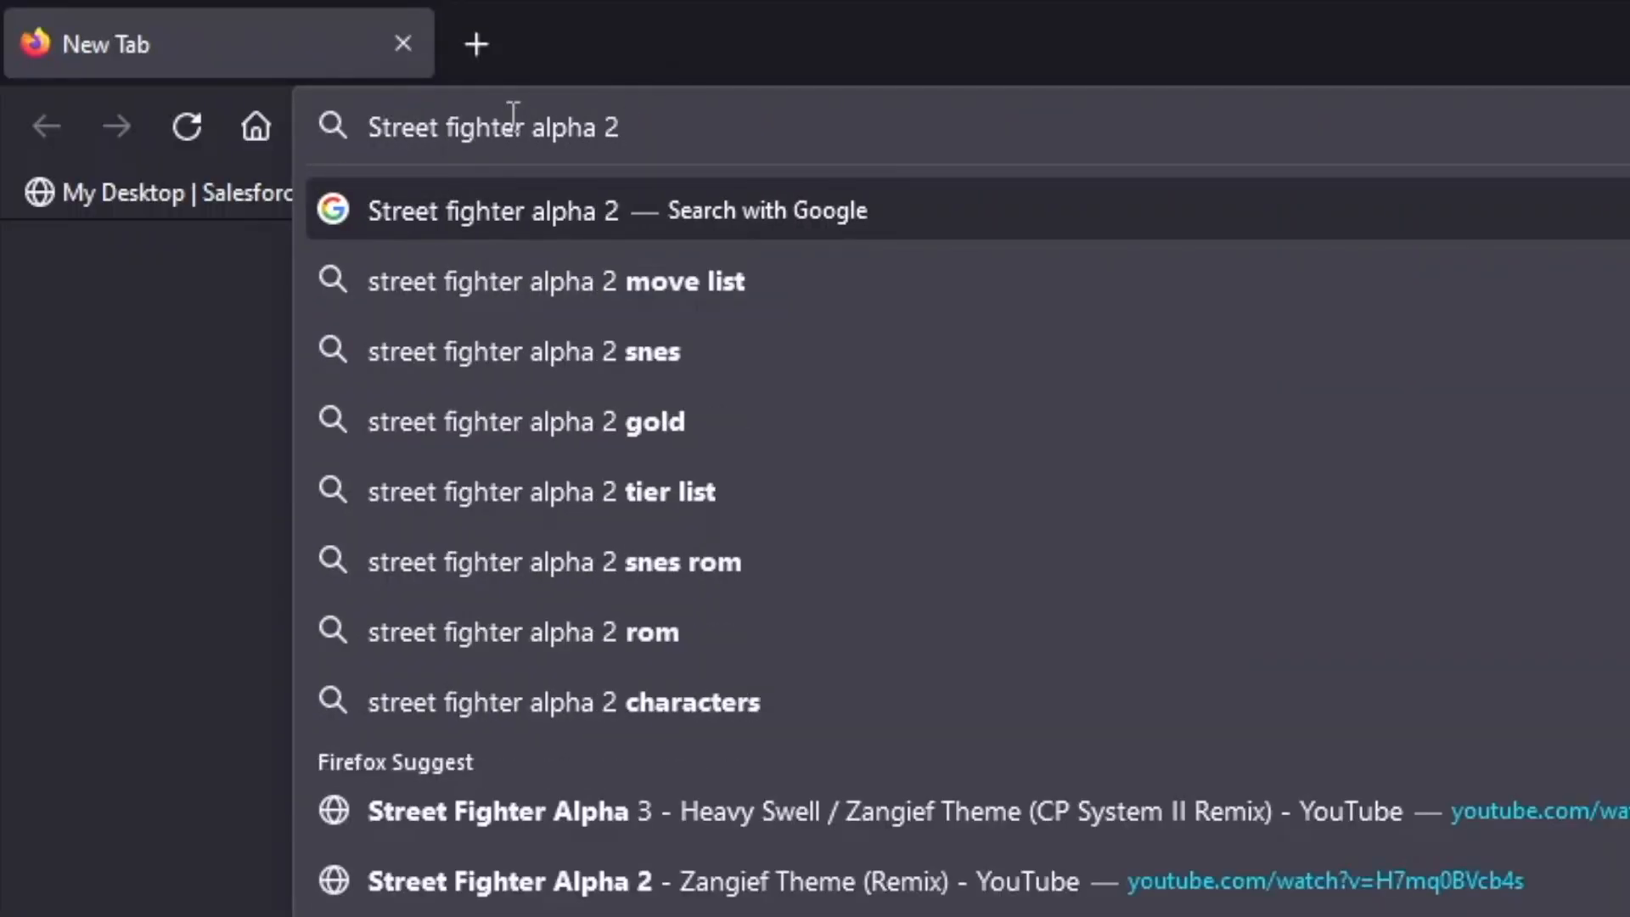
text( chun li)
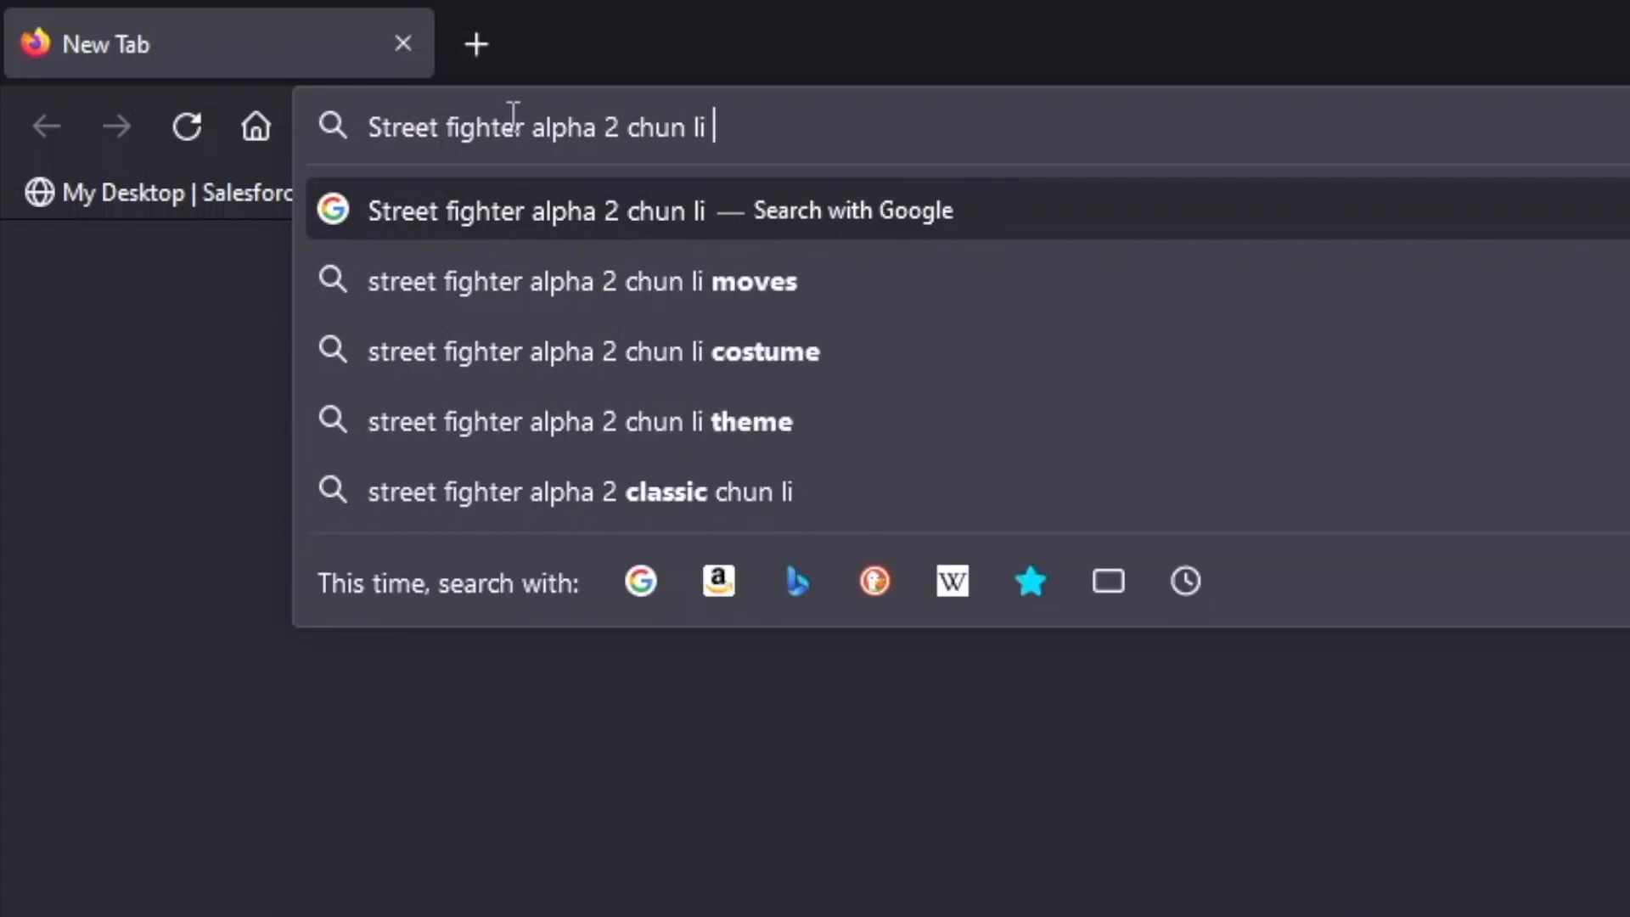
text( theme OST)
key(Return)
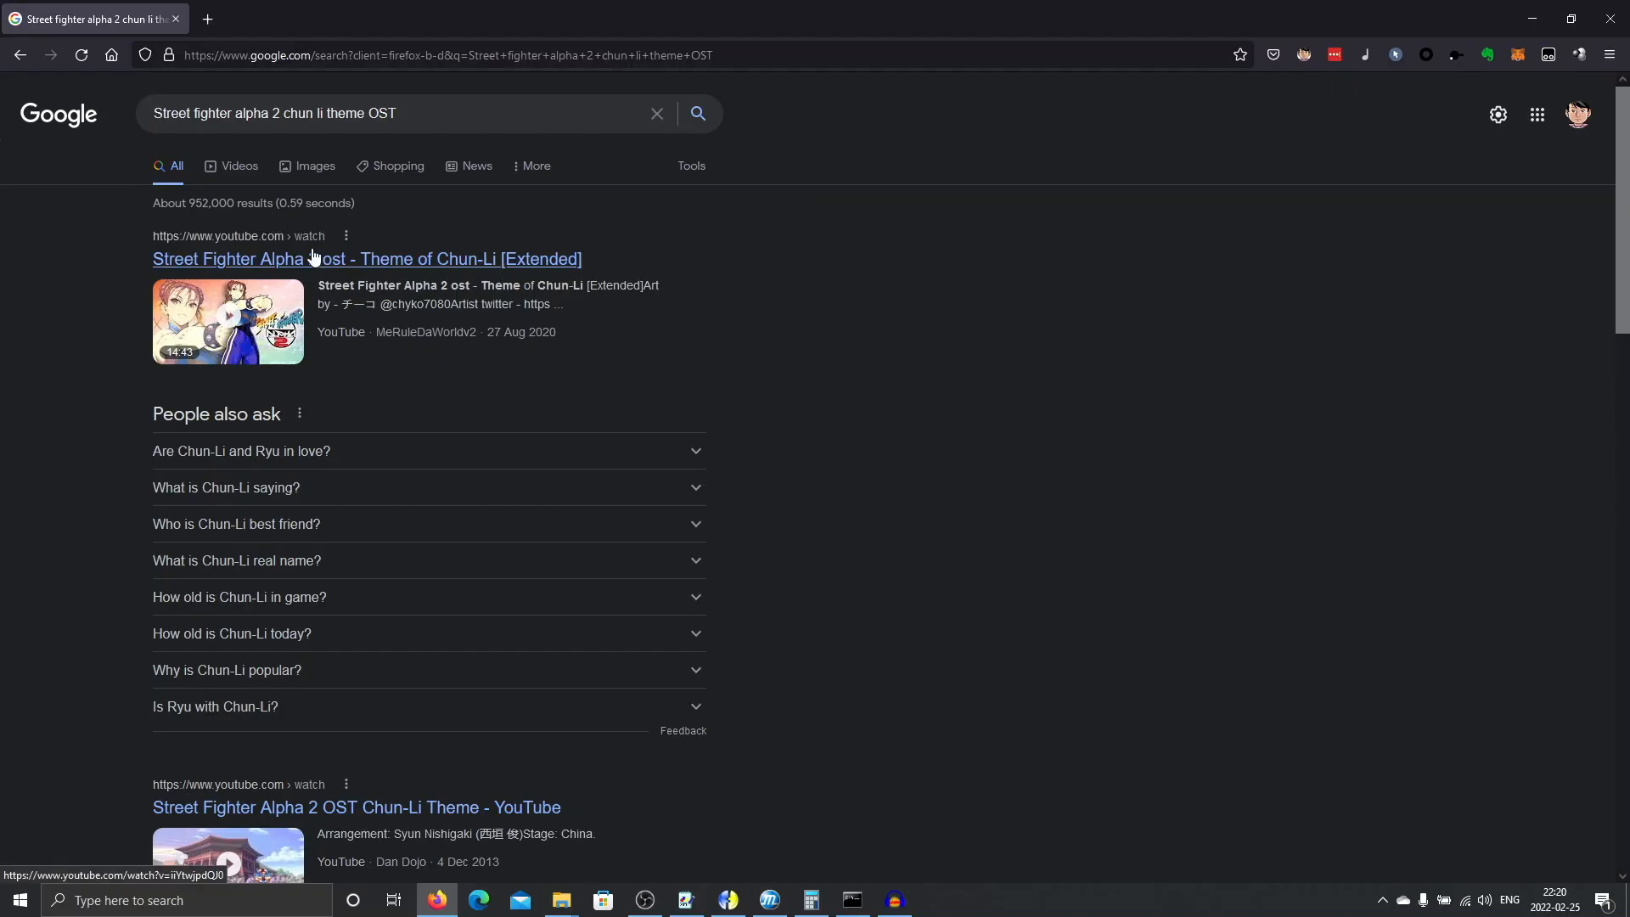
Open the Street Fighter Alpha 2 OST Chun-Li Theme and the extended Chun-Li theme results in new tabs, and view the OST video.
right_click(355, 258)
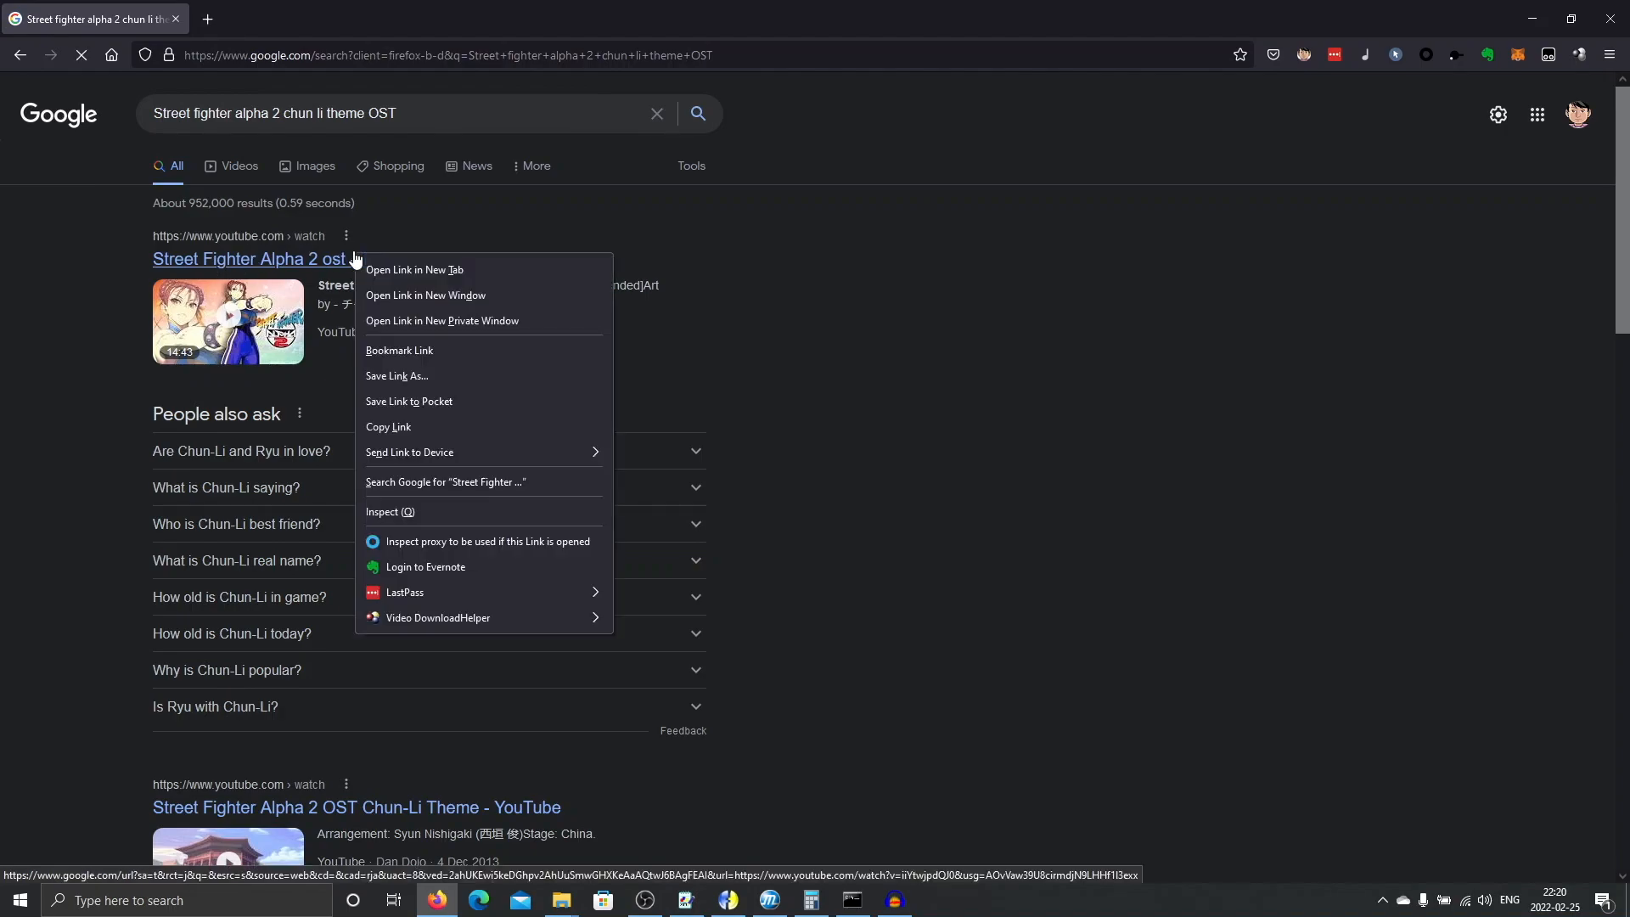
click(1075, 572)
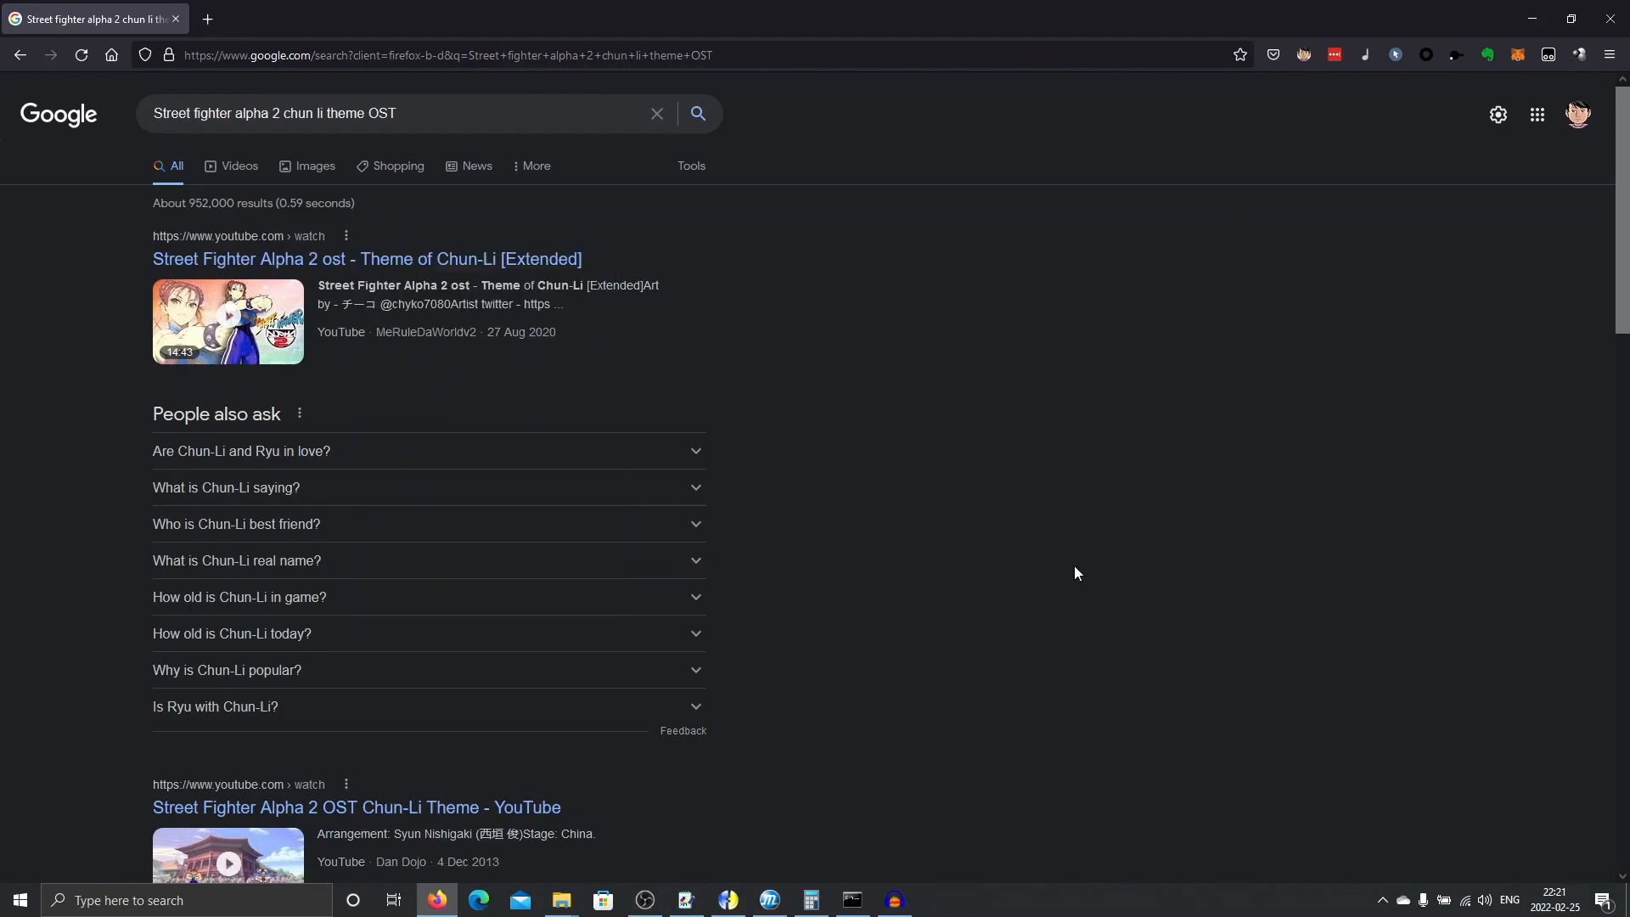
right_click(513, 813)
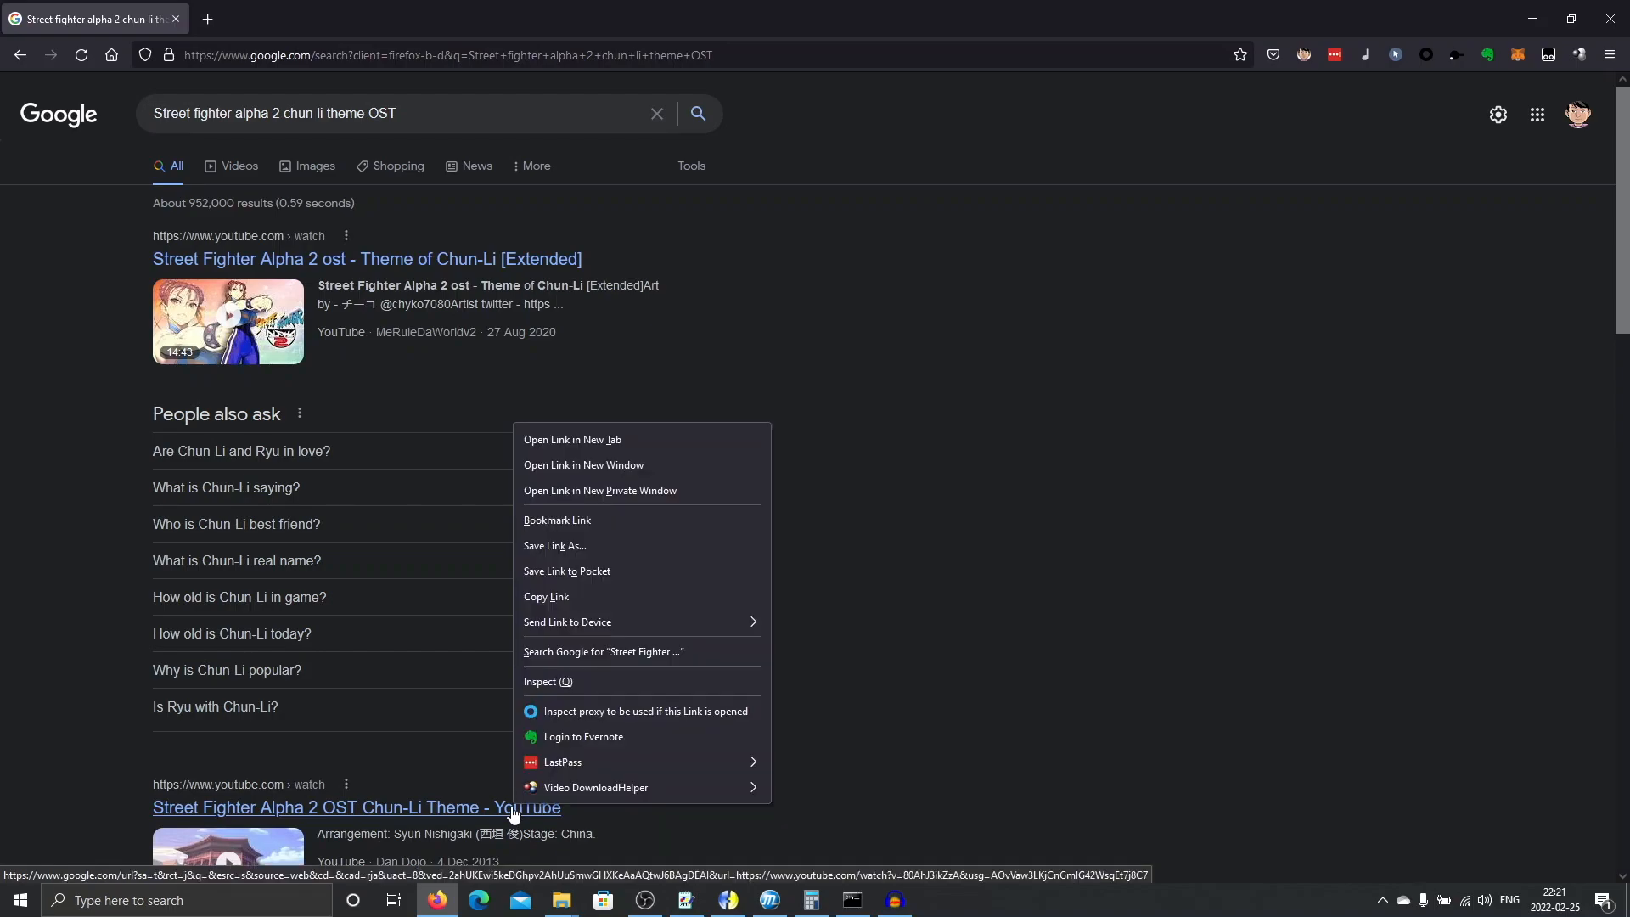
click(588, 440)
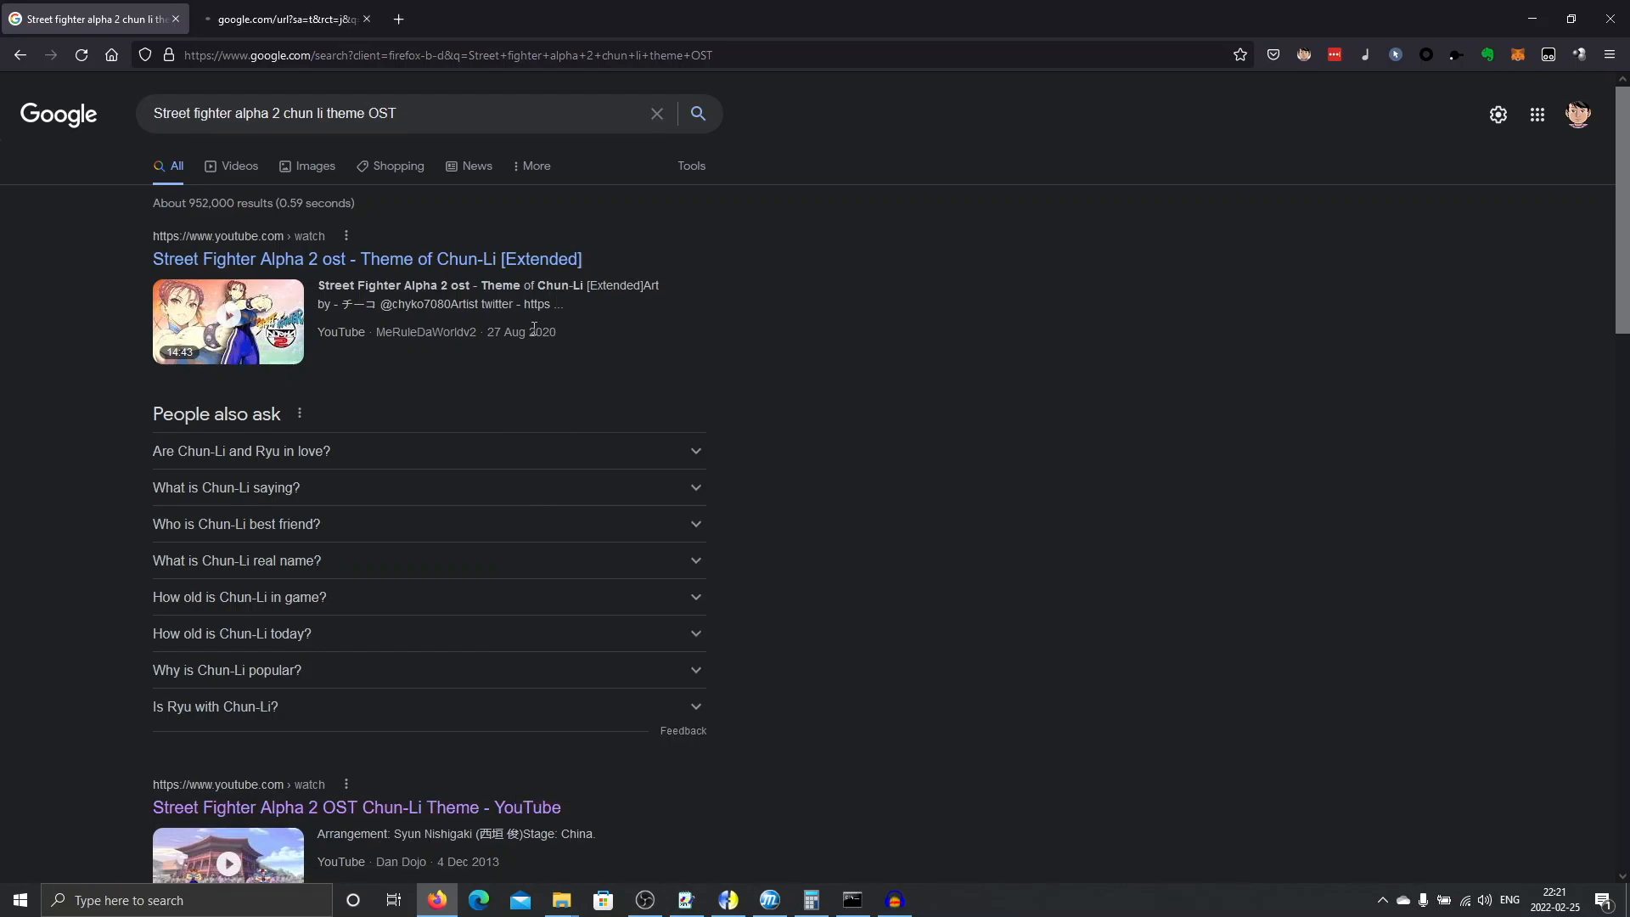
right_click(509, 267)
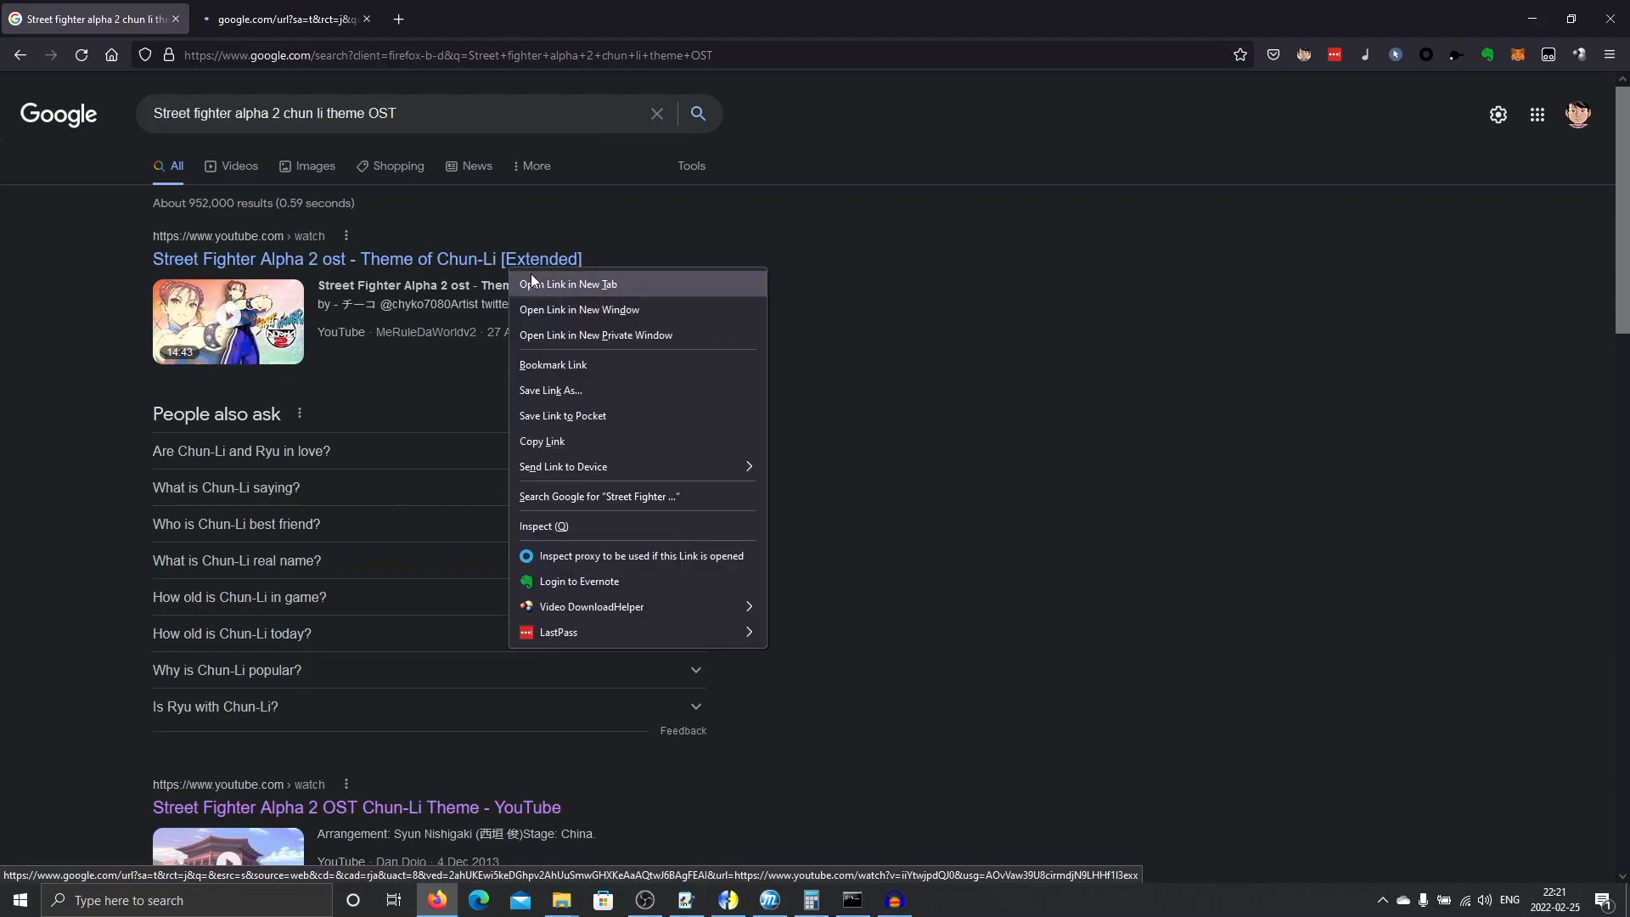
click(531, 273)
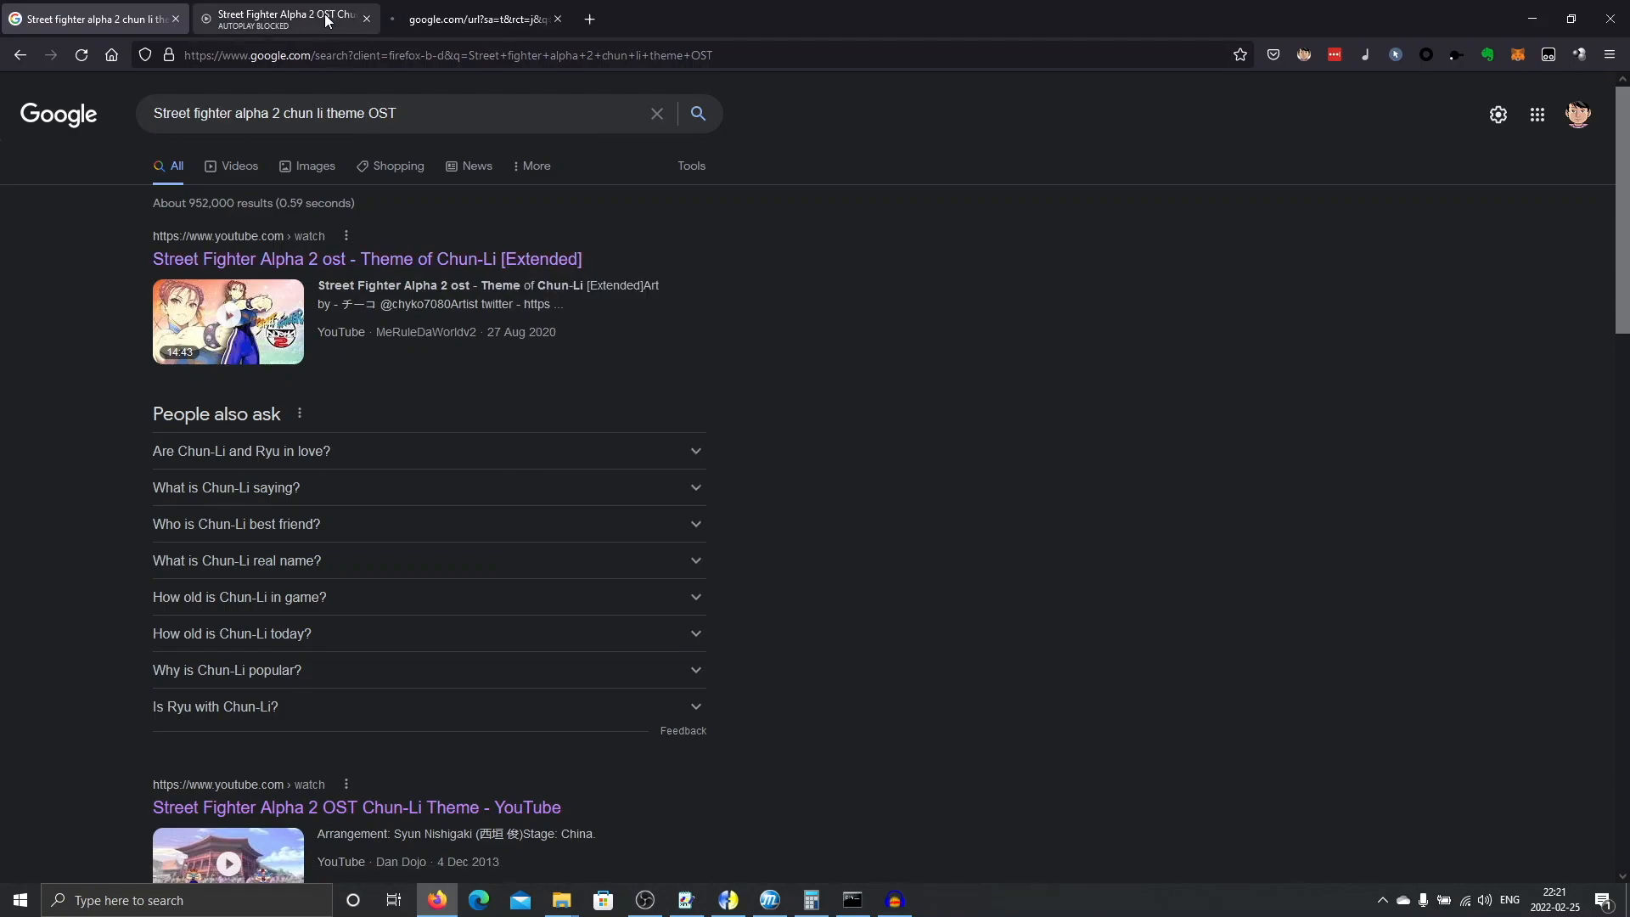
click(325, 21)
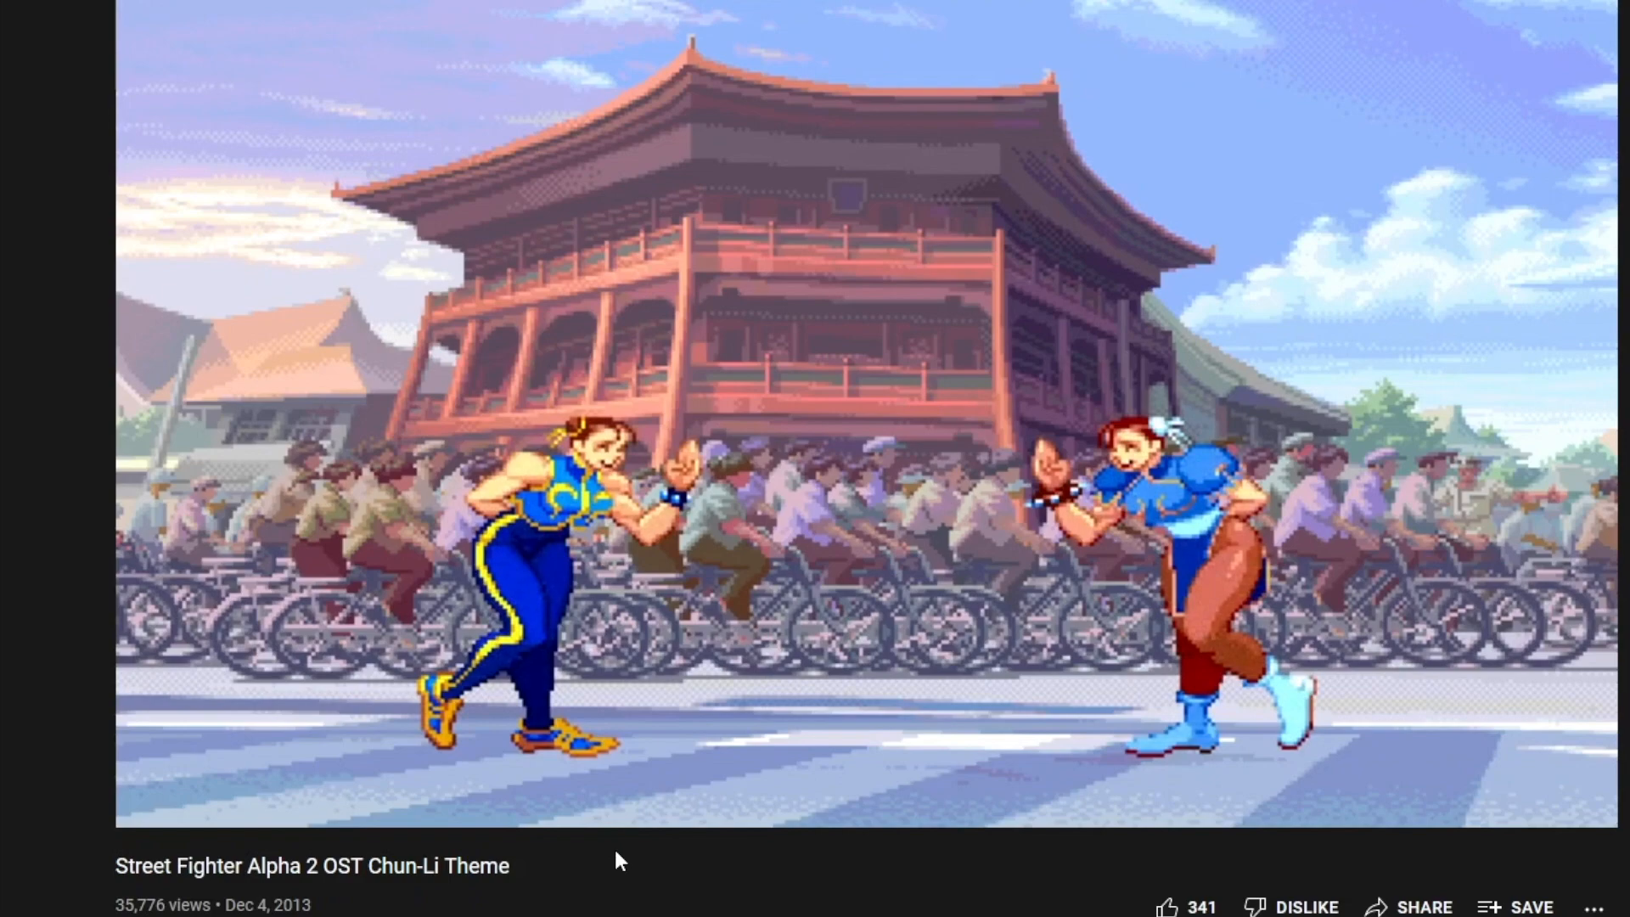
Stop the OST video and play the extended Theme of Chun-Li video for comparison.
click(157, 799)
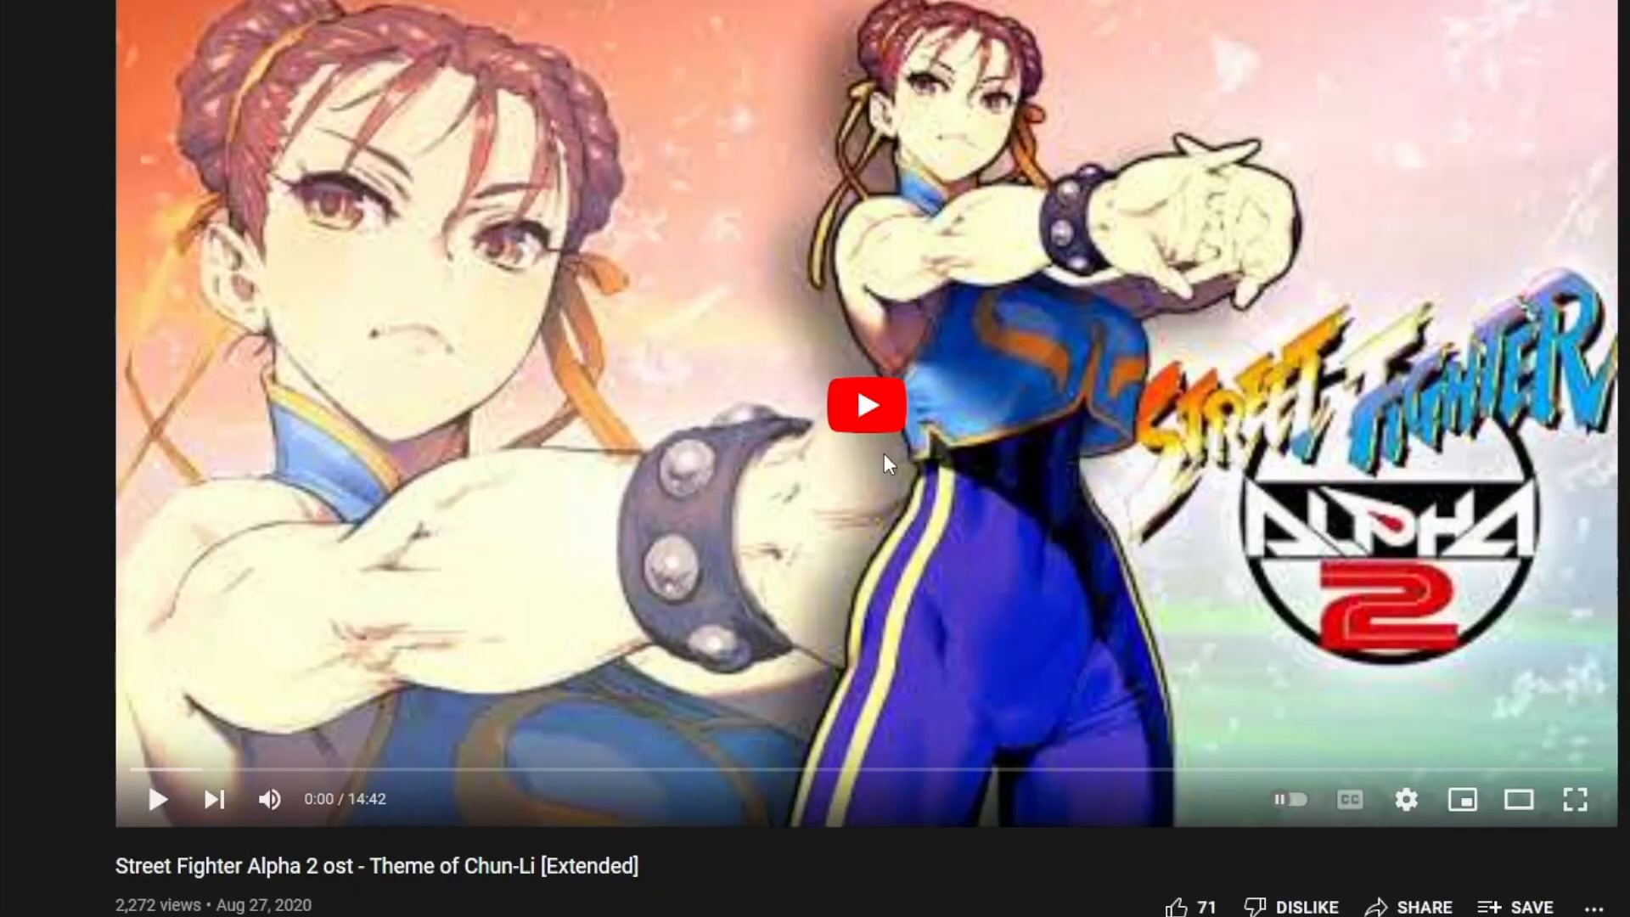
click(884, 454)
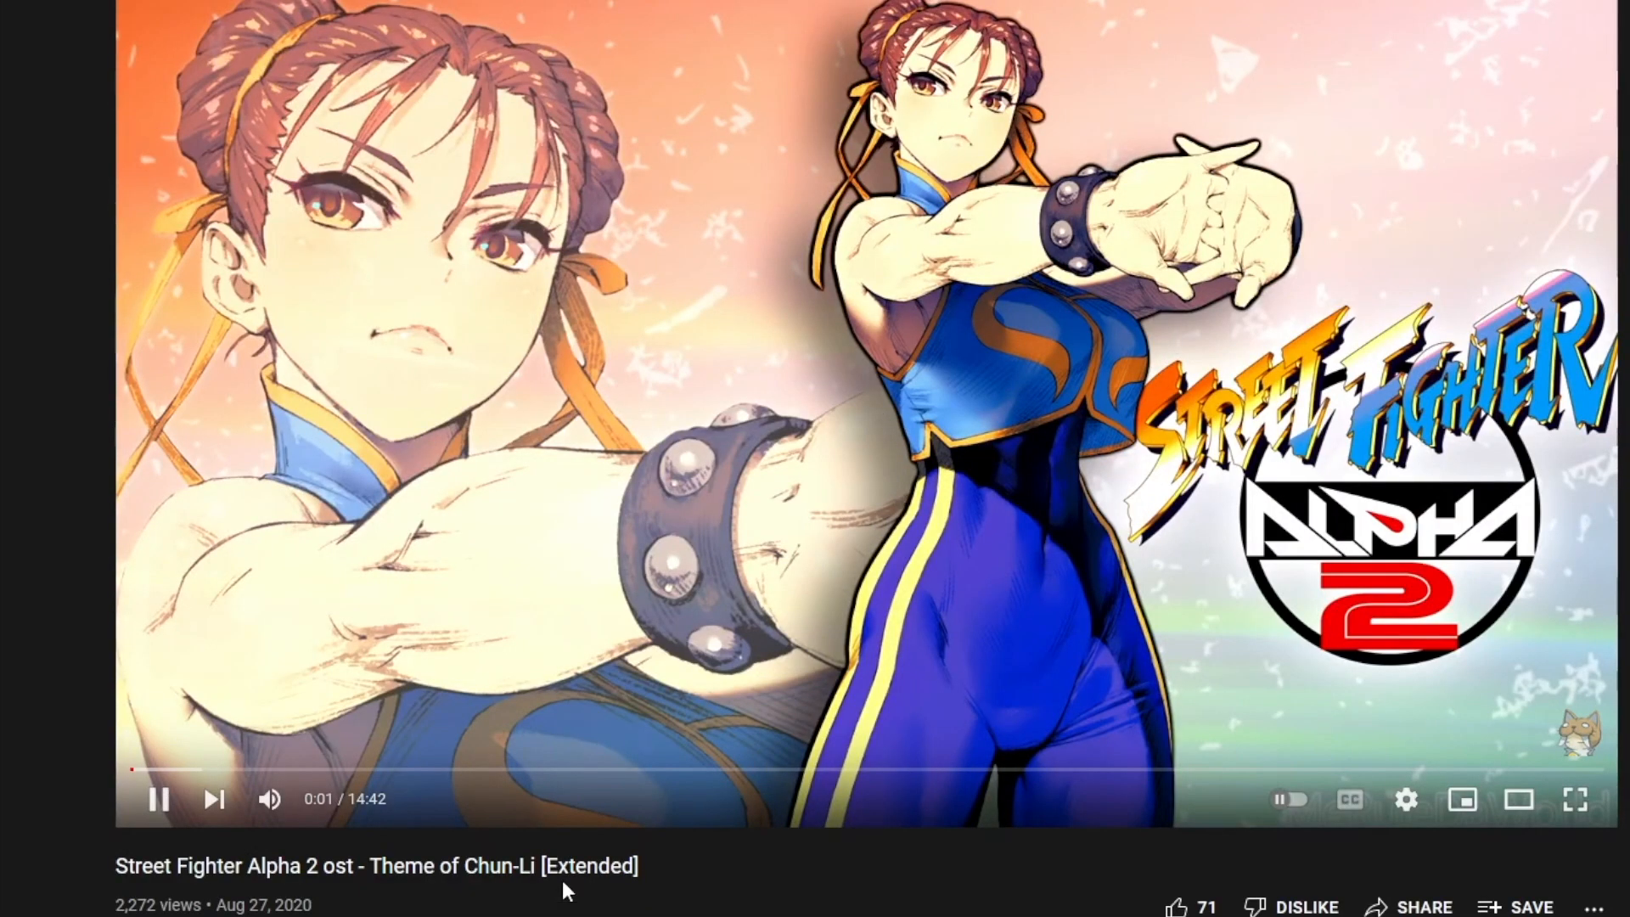
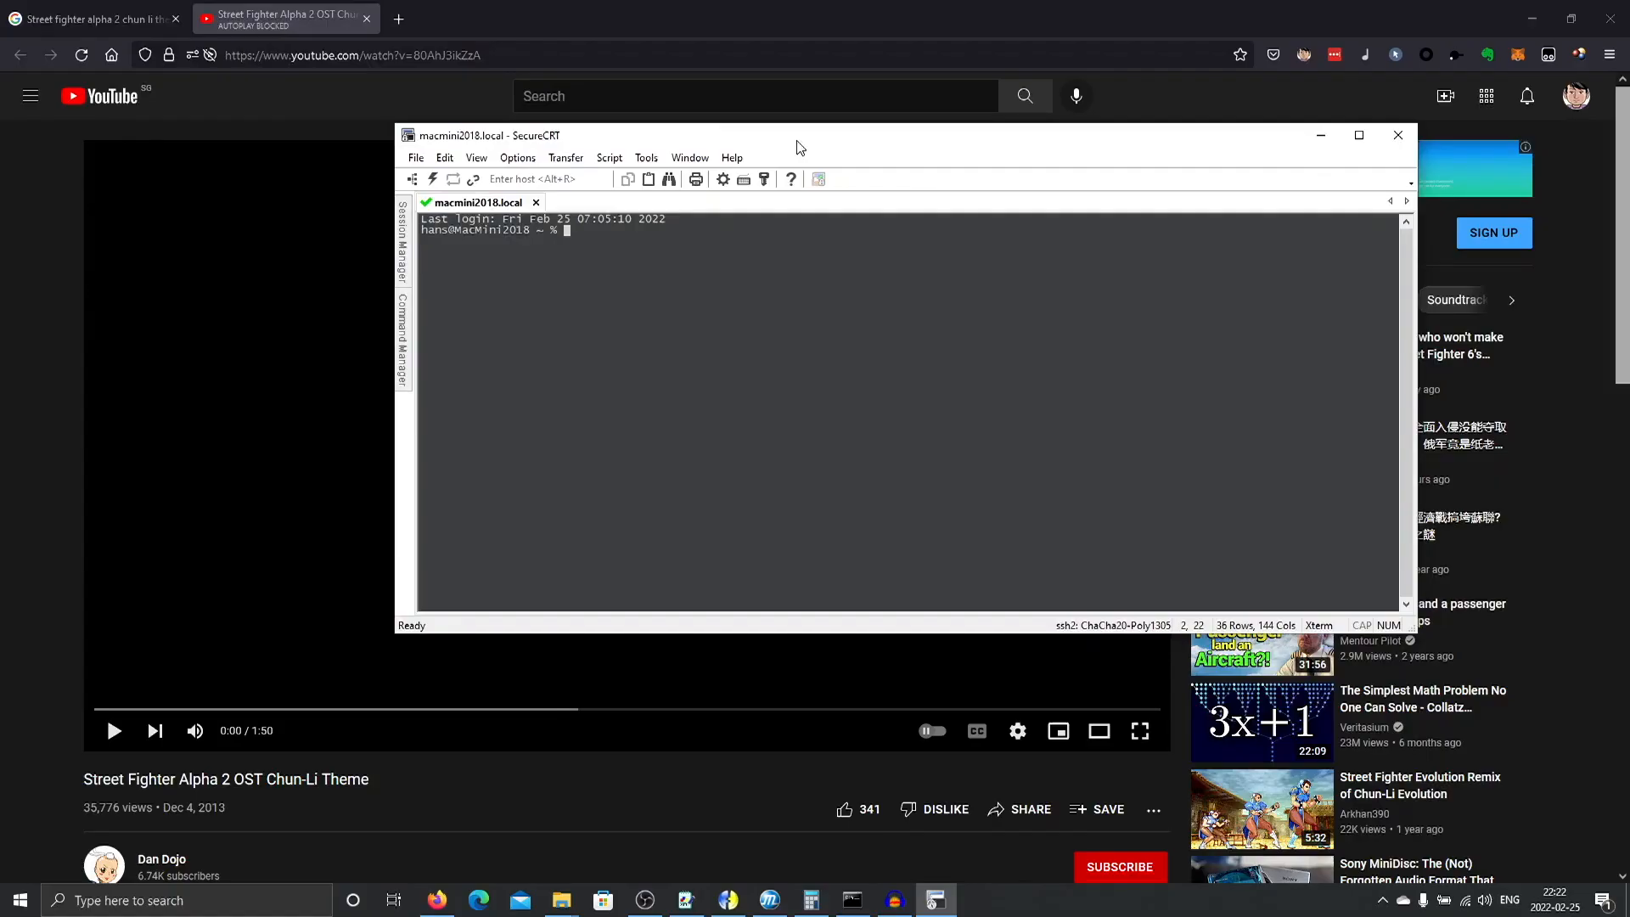
In SecureCRT, change to the Downloads directory and download the Street Fighter Alpha 2 OST Chun-Li Theme video with youtube-dl, using its copied URL.
drag(803, 150, 870, 346)
text(cd Downloads)
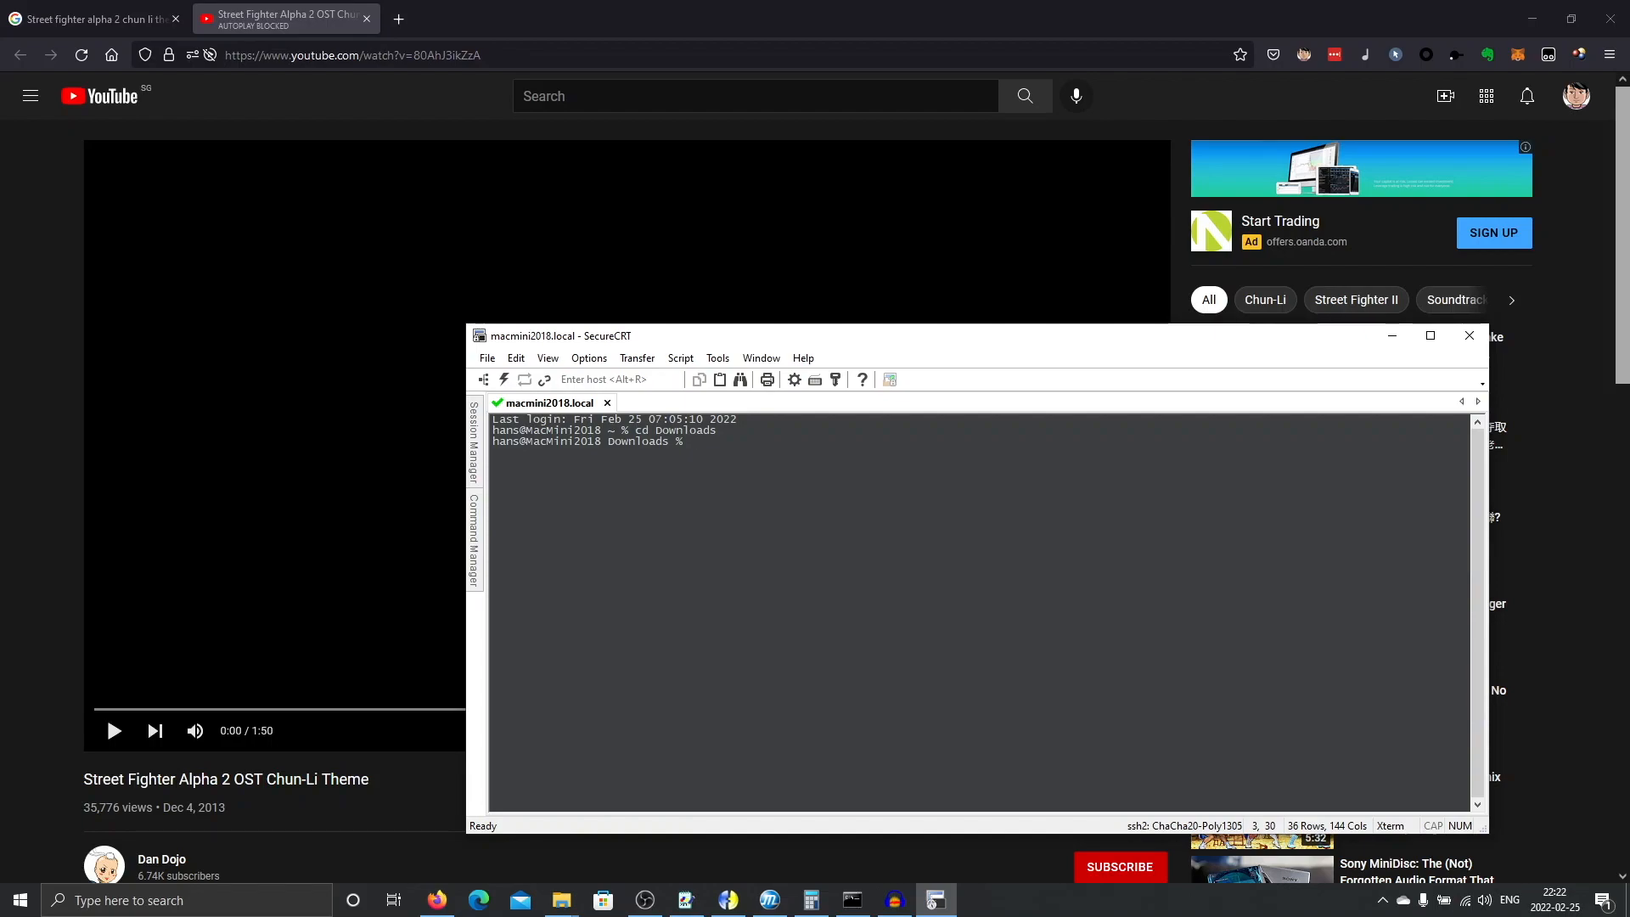
text(youtube-dl ')
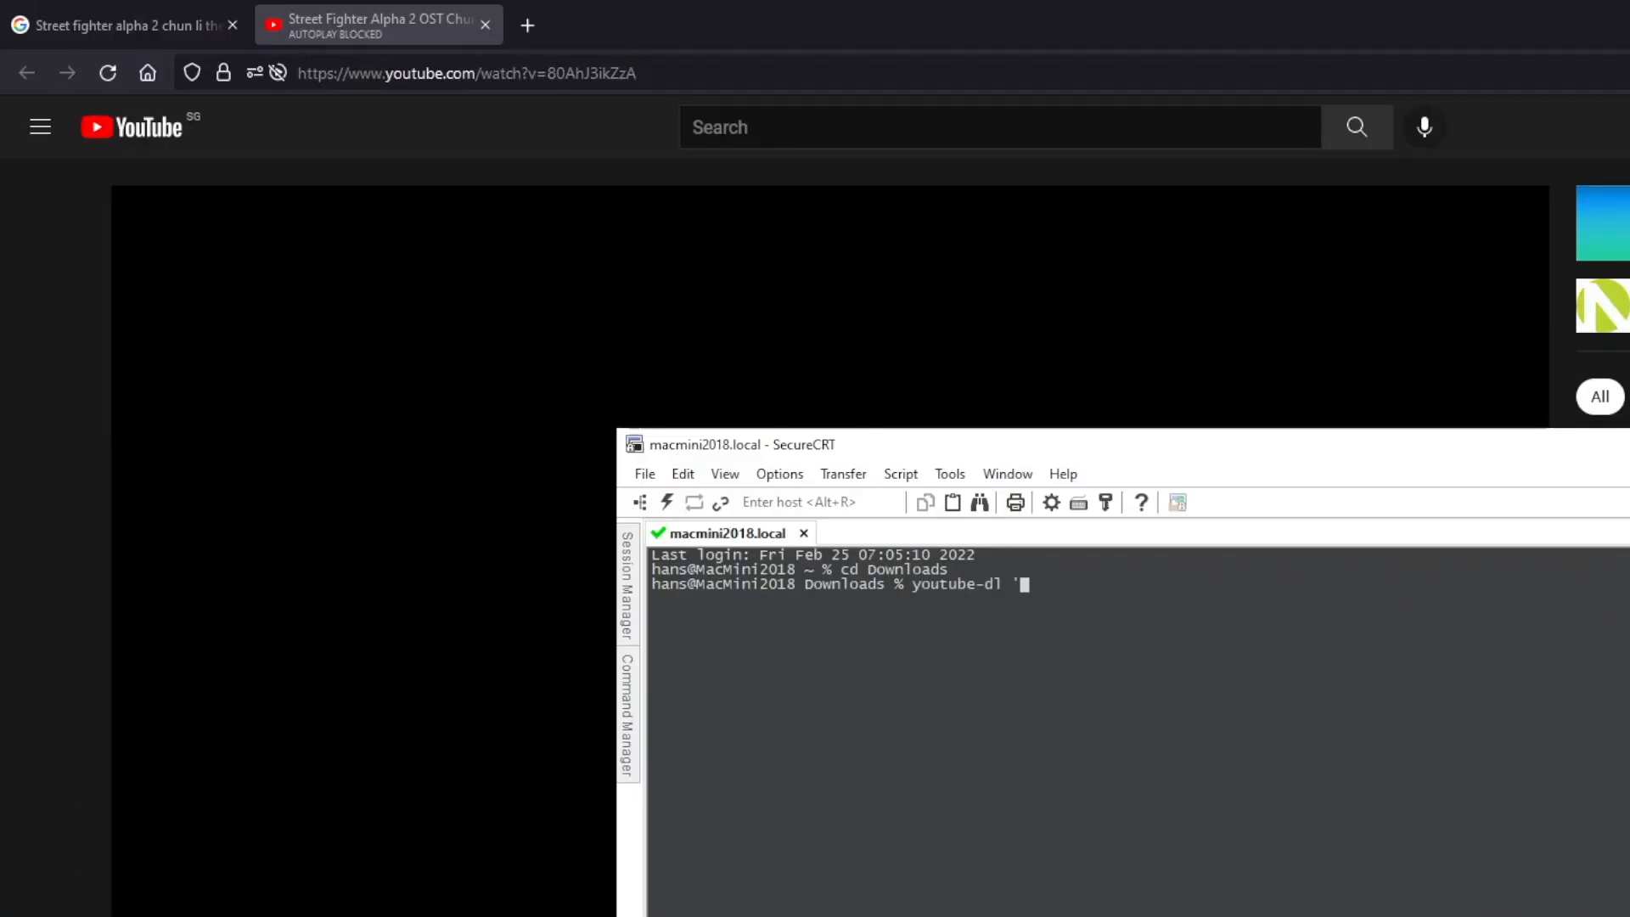
click(692, 79)
key(ctrl+c)
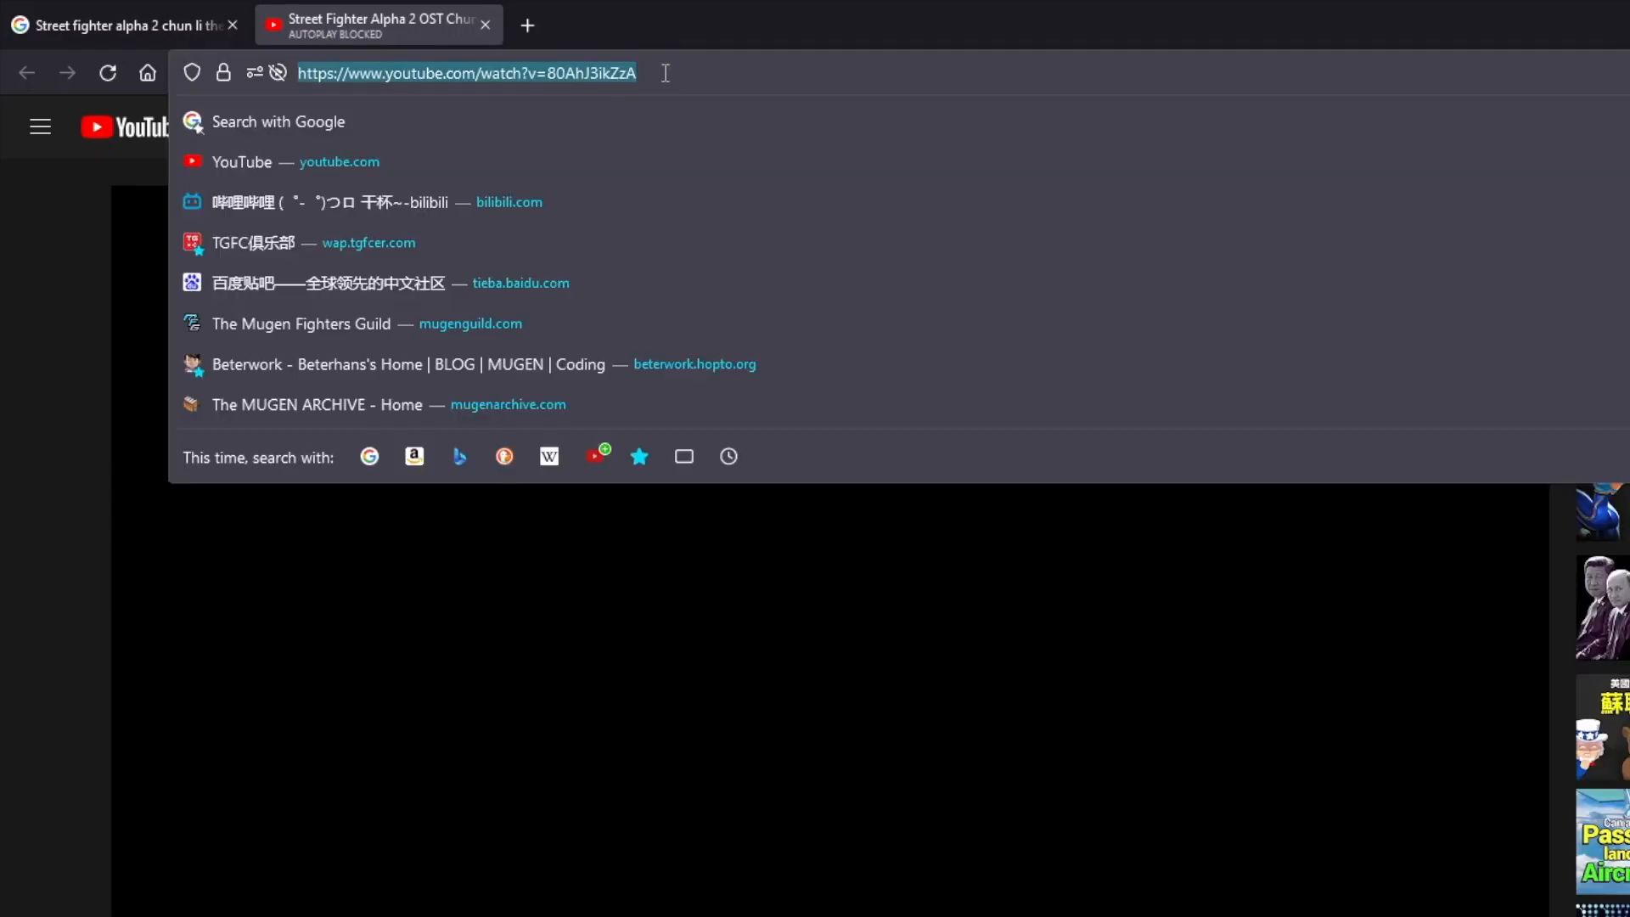
key(alt+Tab)
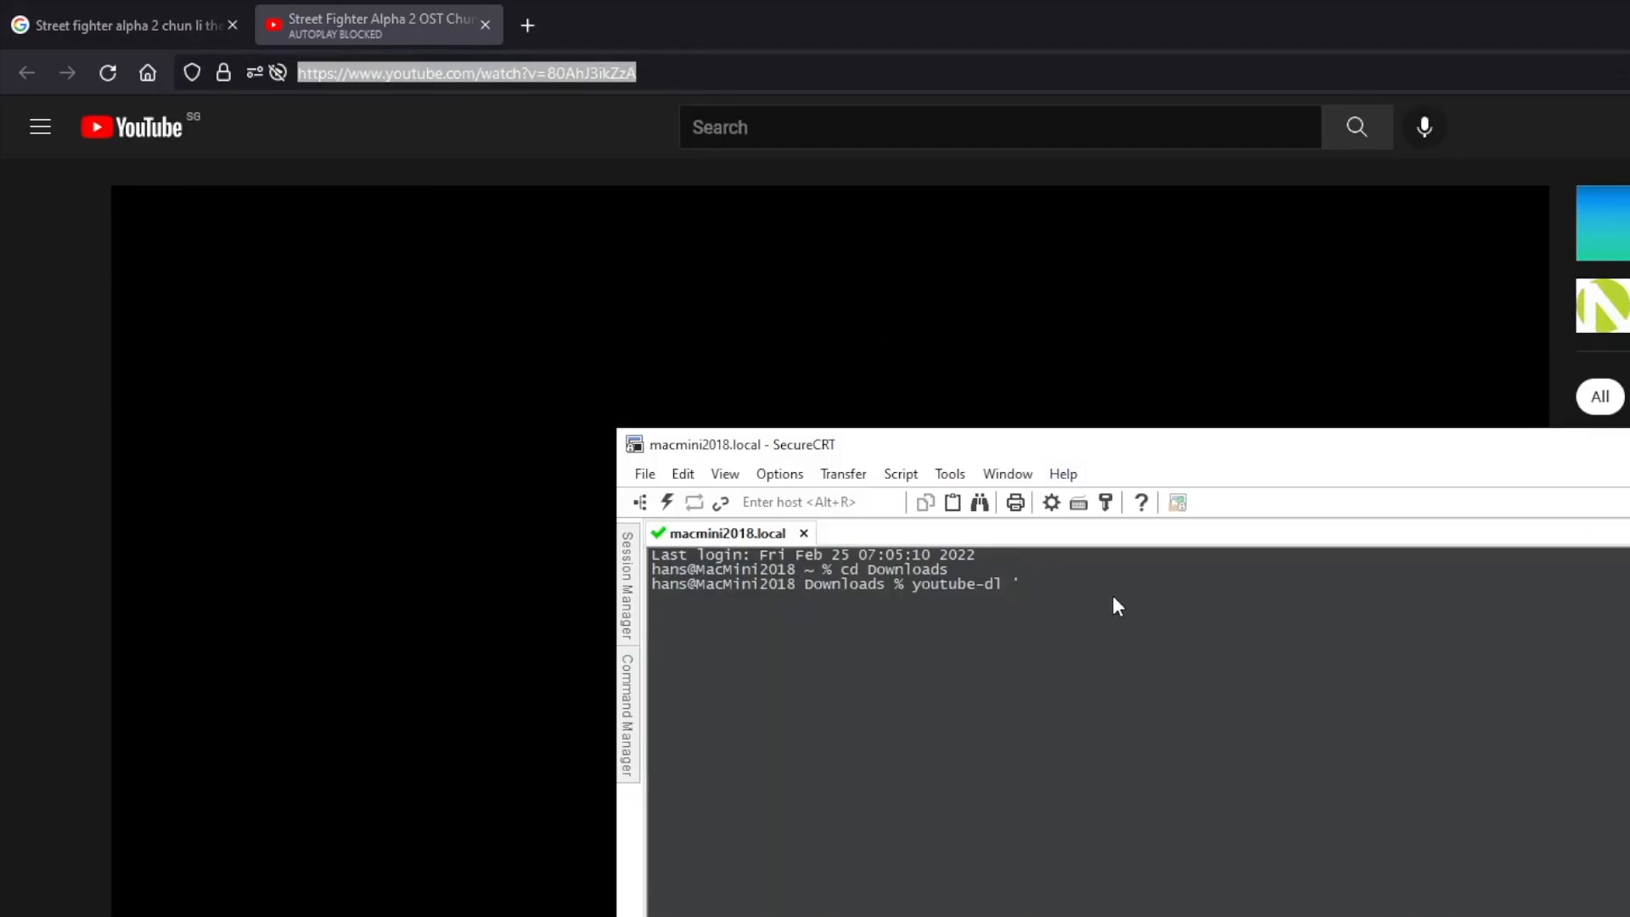
right_click(1113, 597)
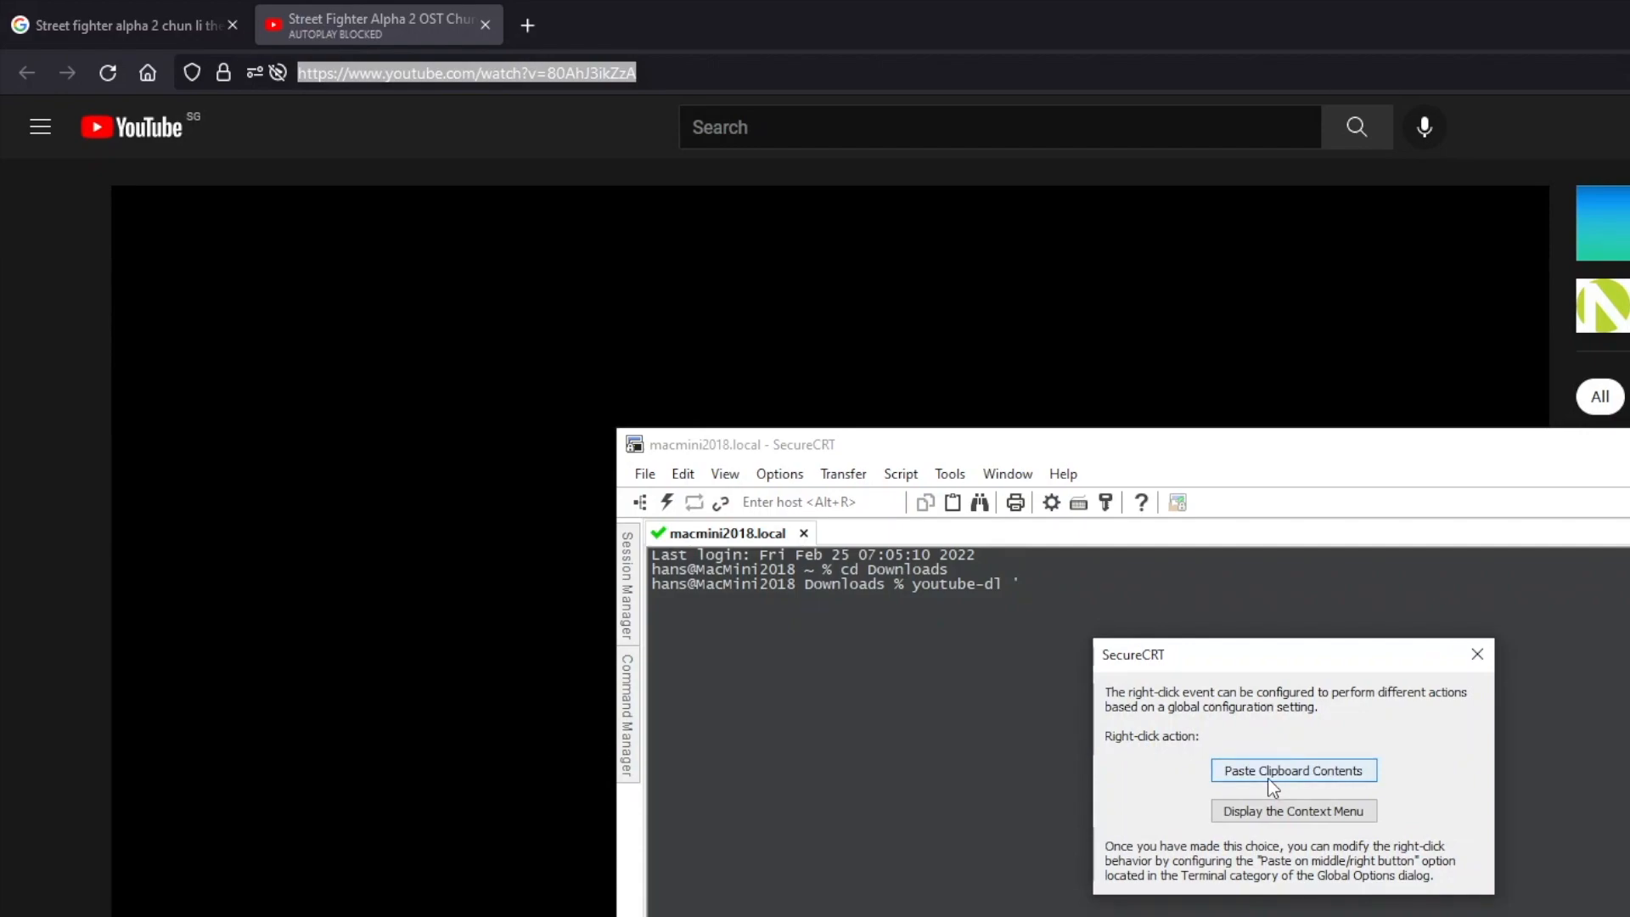
click(1270, 803)
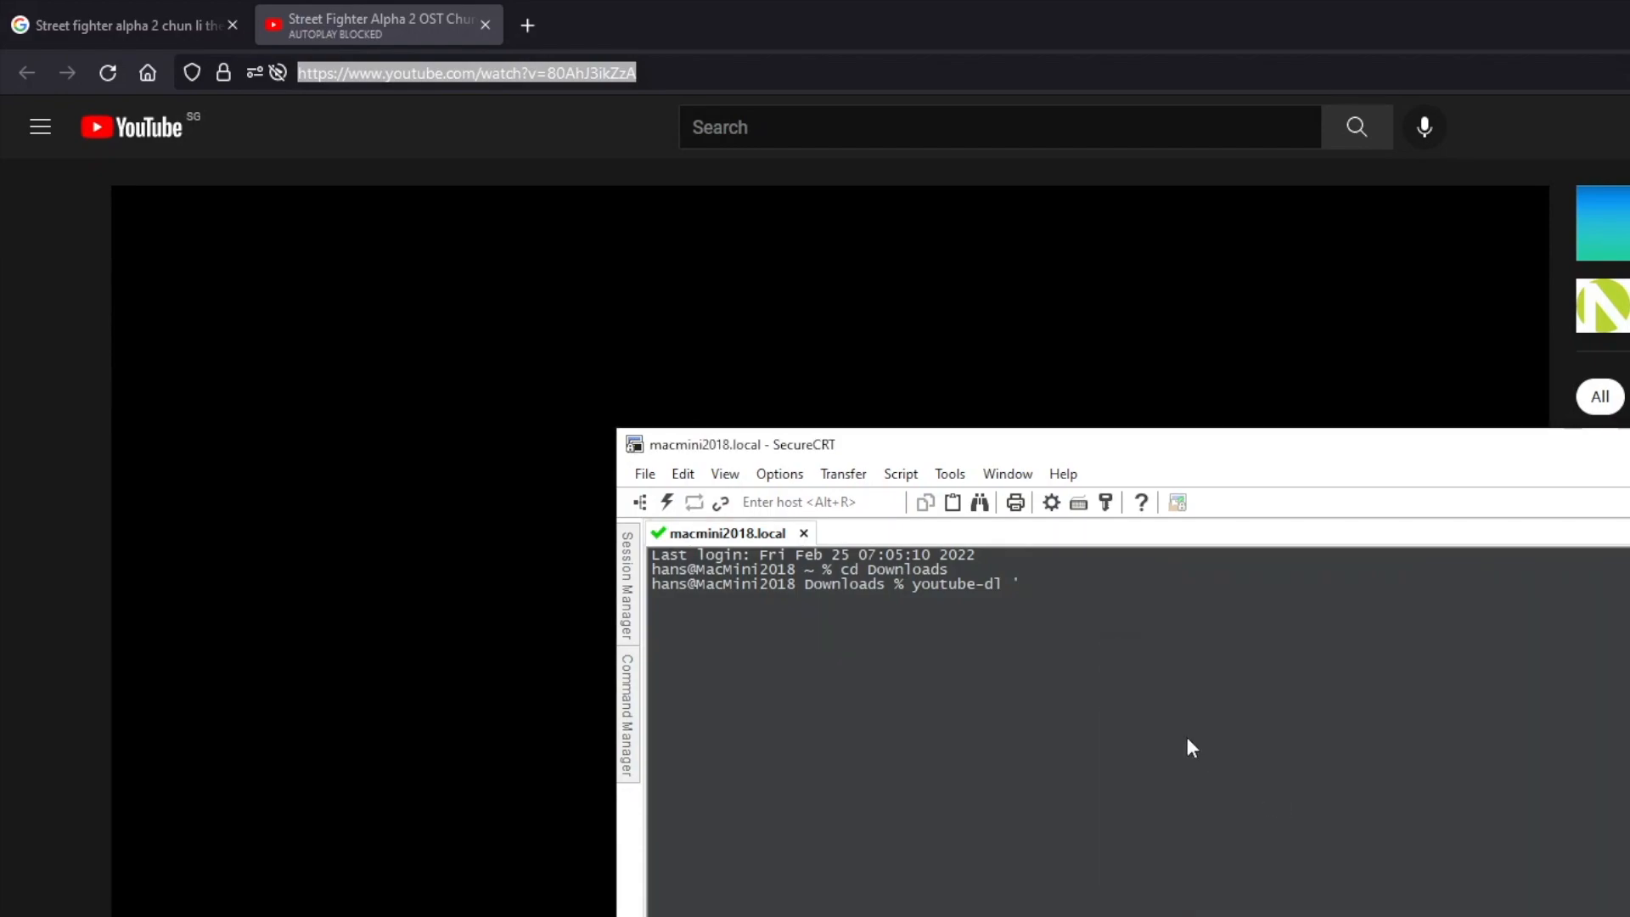
key(shift+Insert)
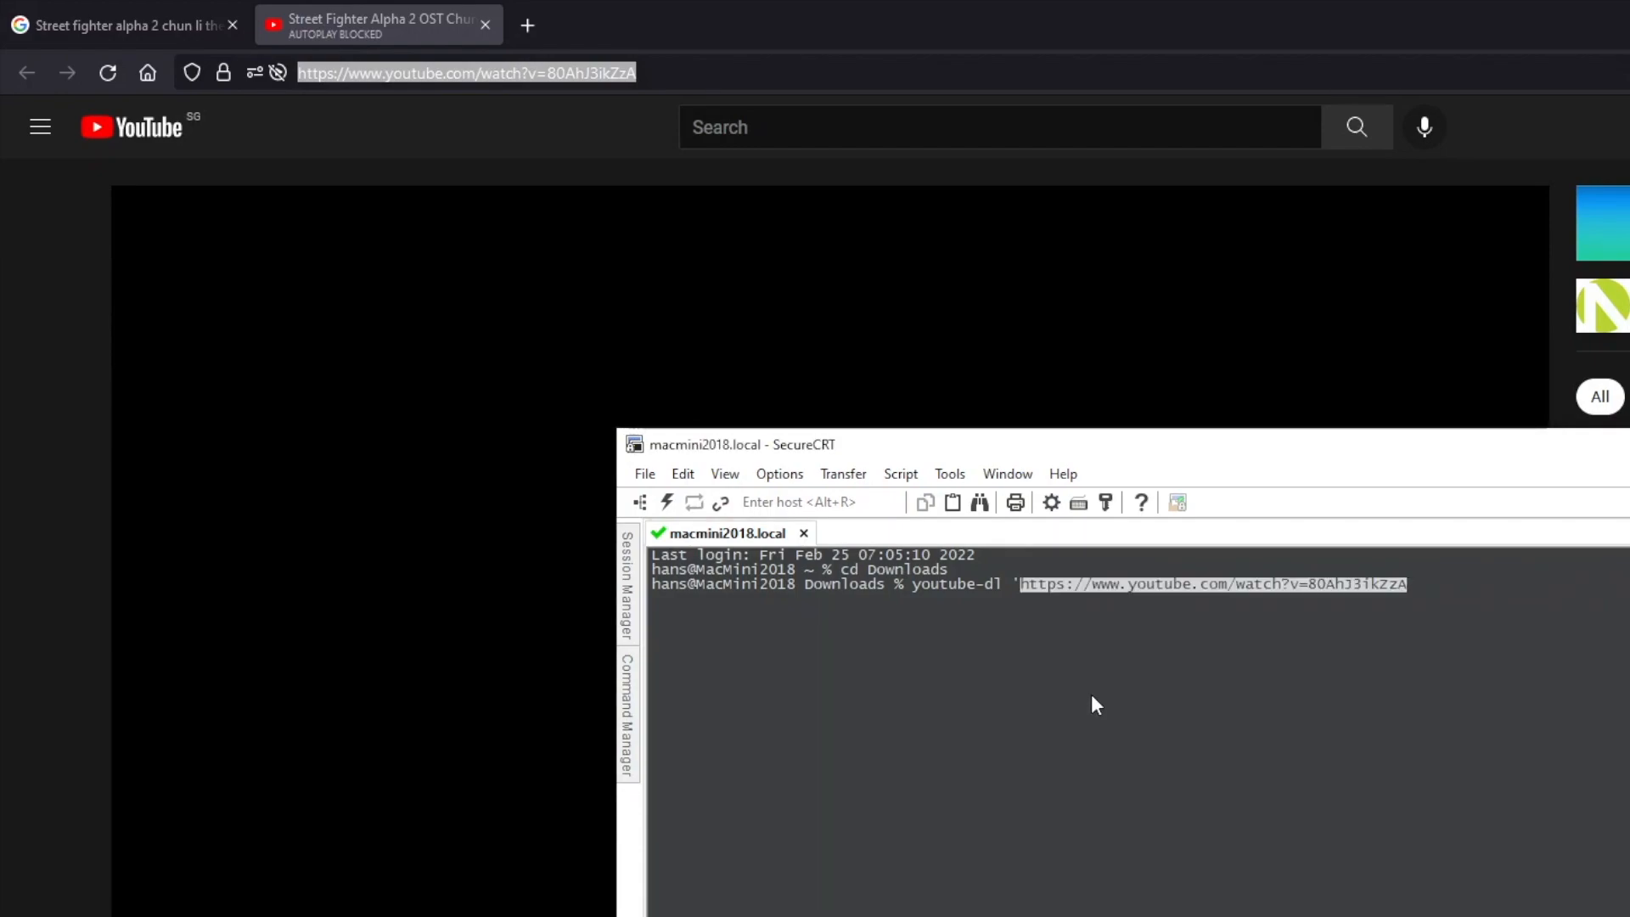
text(')
key(Return)
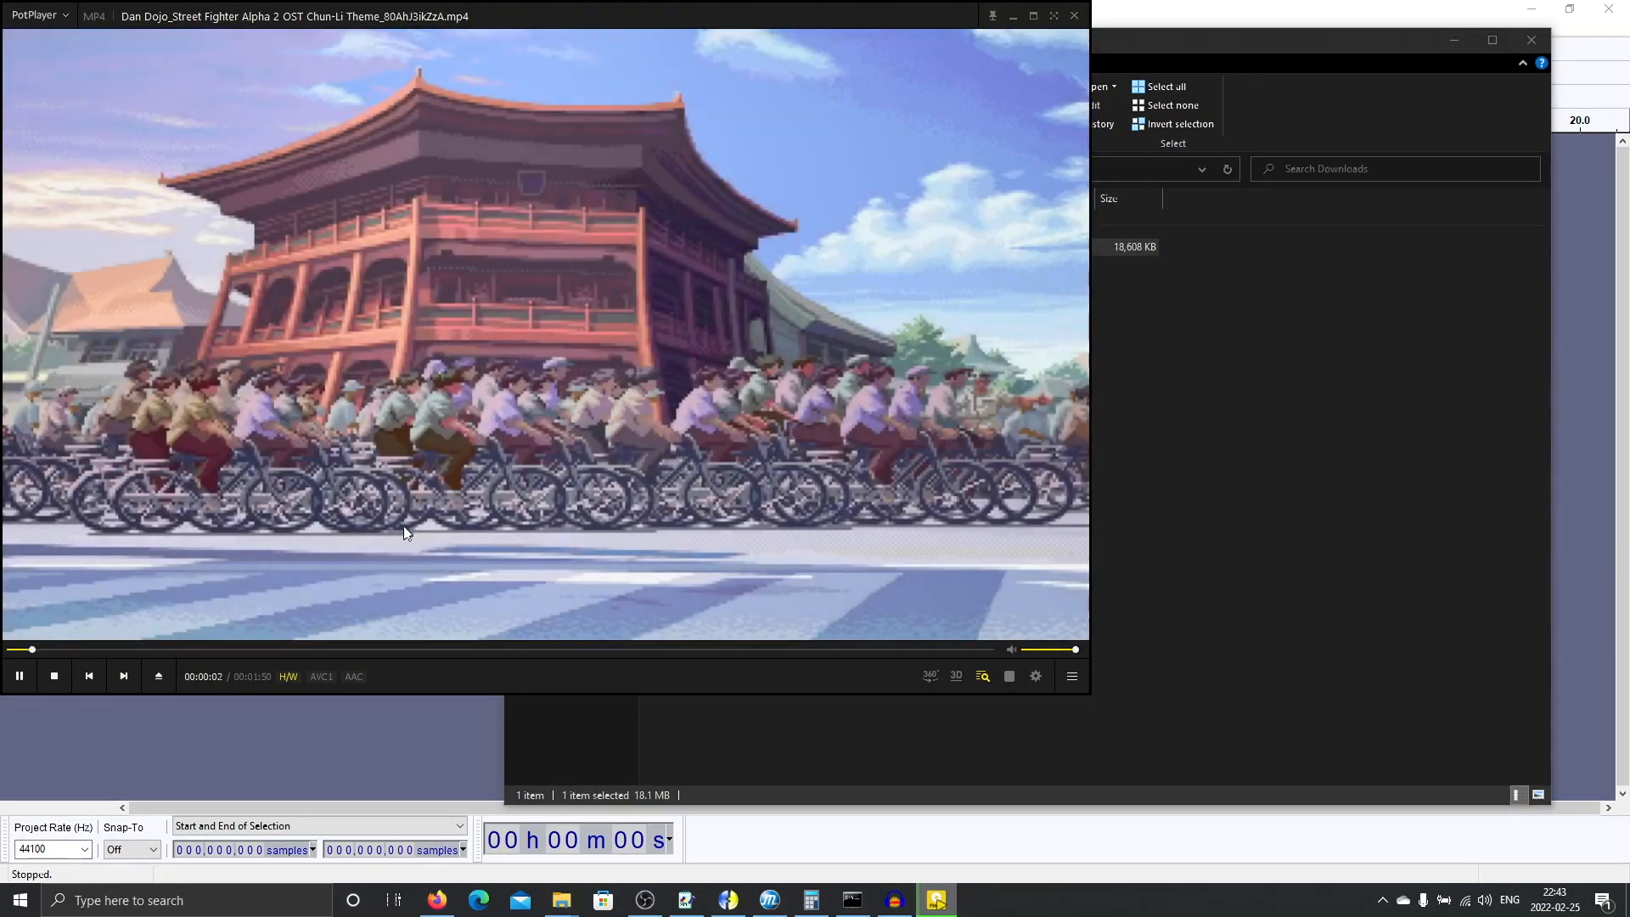
Preview the downloaded MP4 in PotPlayer, skip to about 50 seconds, and close the player.
drag(252, 648, 456, 647)
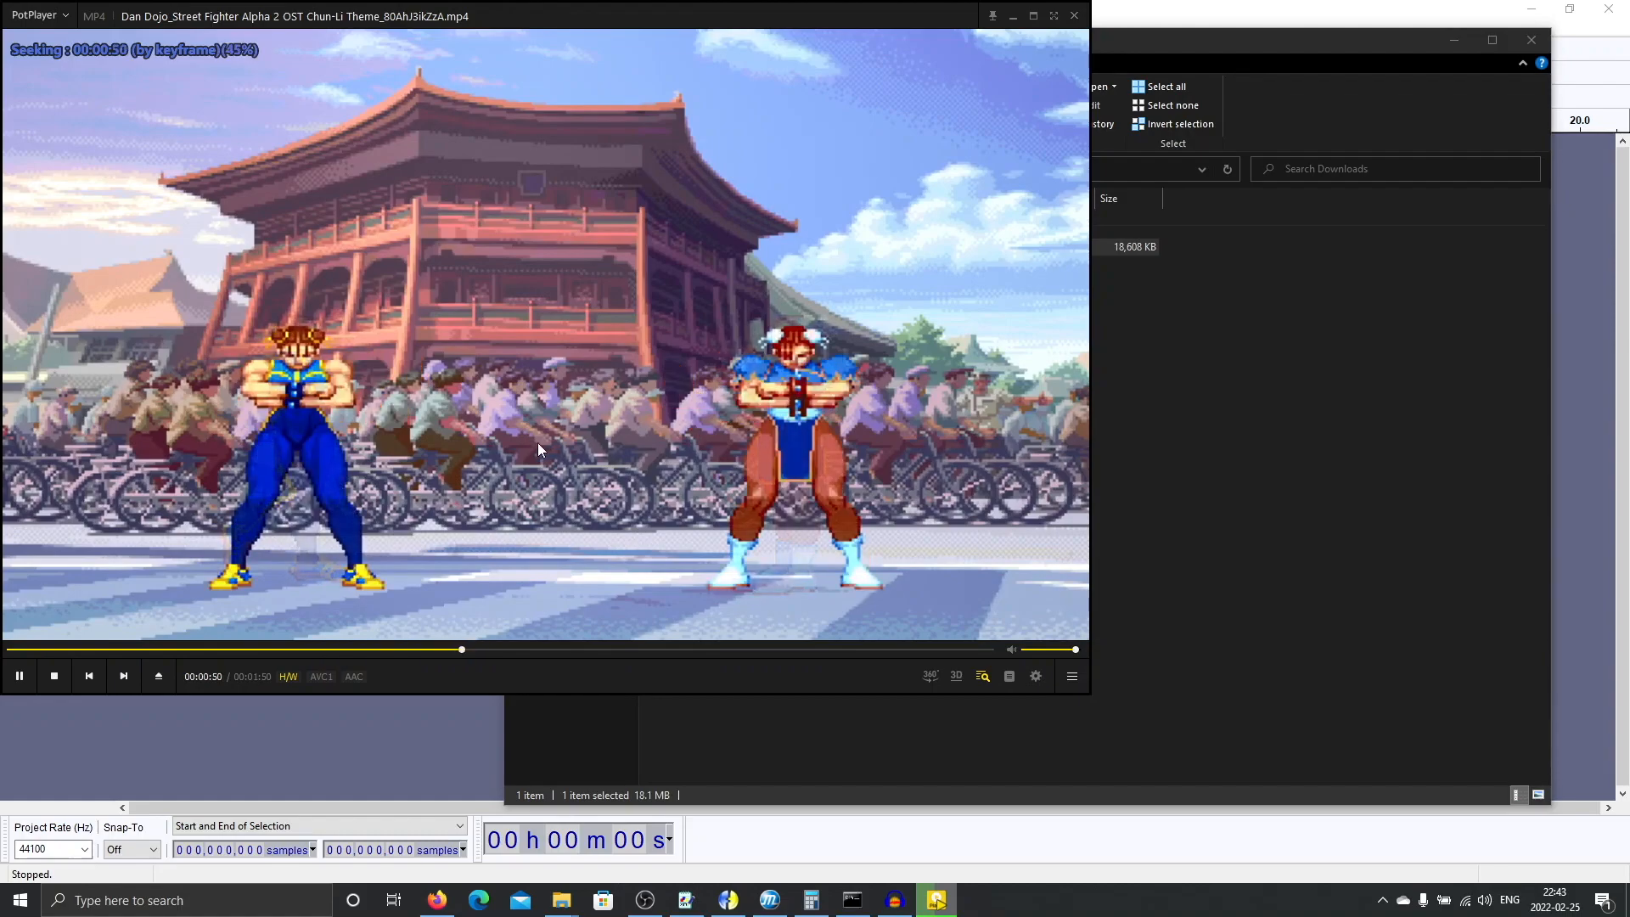
click(1075, 16)
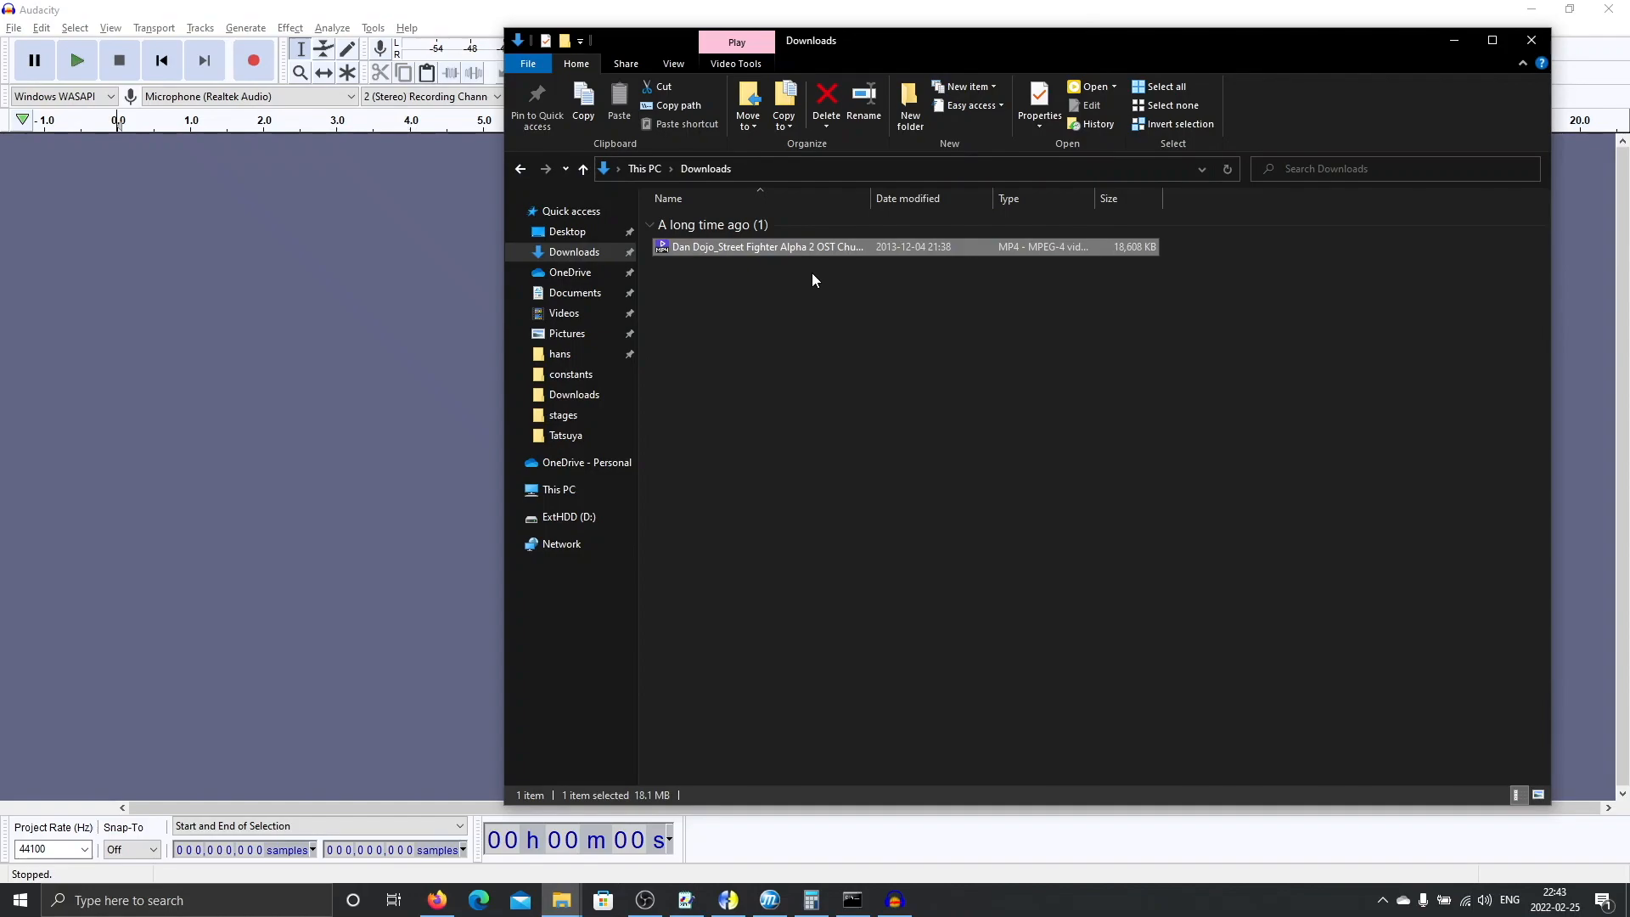
Try to open the downloaded Chun-Li Theme MP4 from the Downloads folder in Audacity.
drag(732, 244, 752, 413)
click(314, 323)
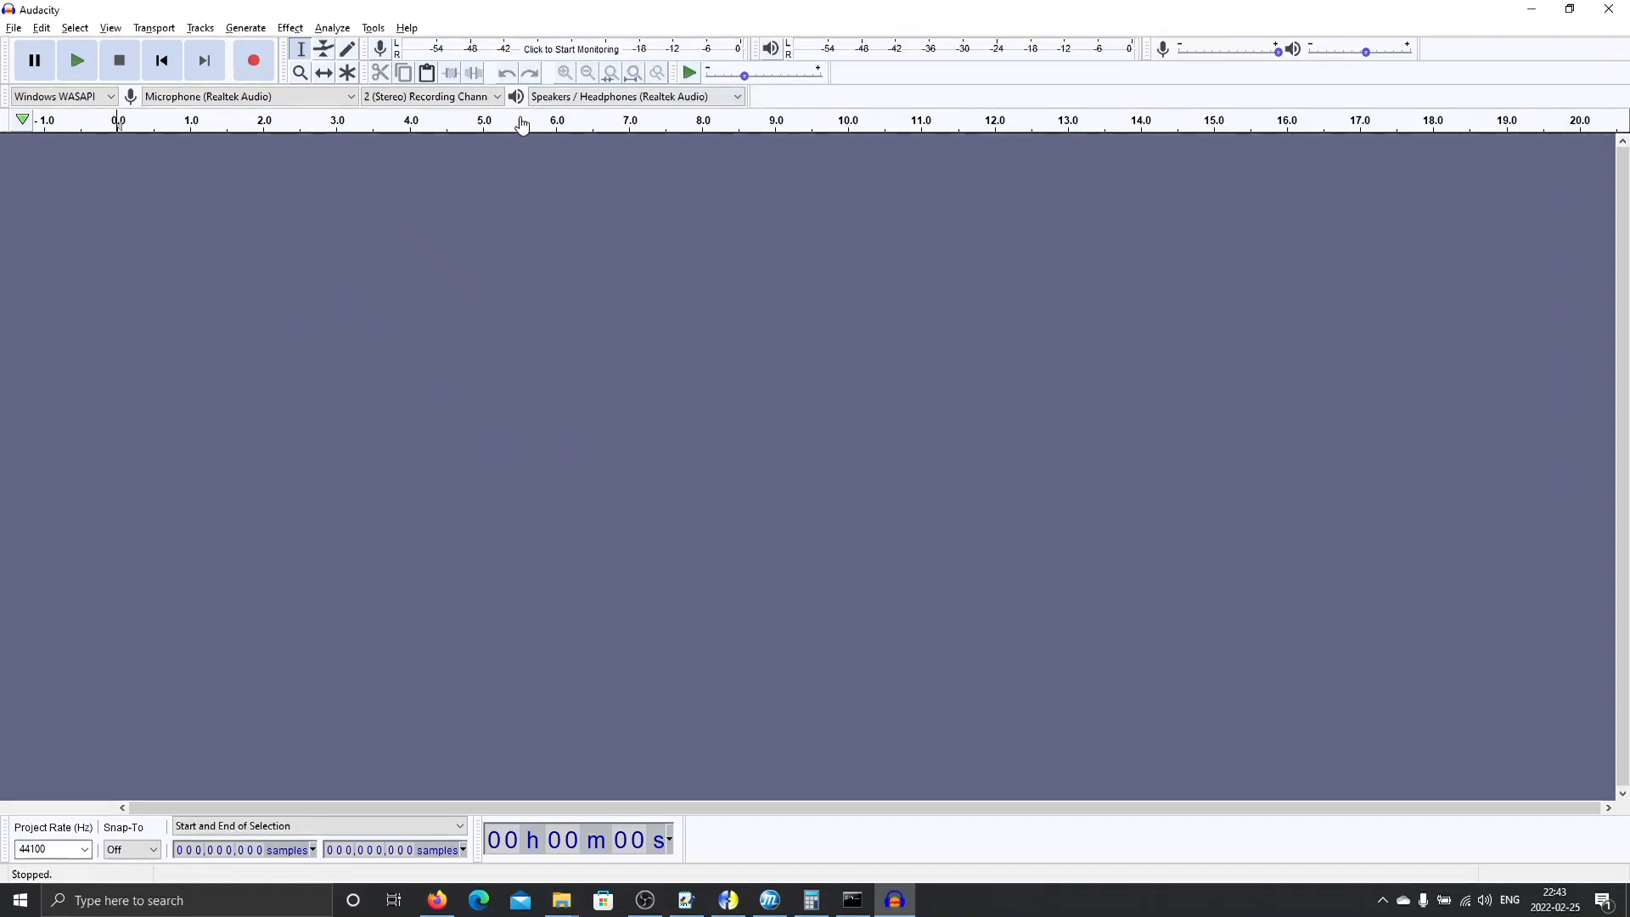
click(14, 27)
click(32, 65)
double_click(204, 141)
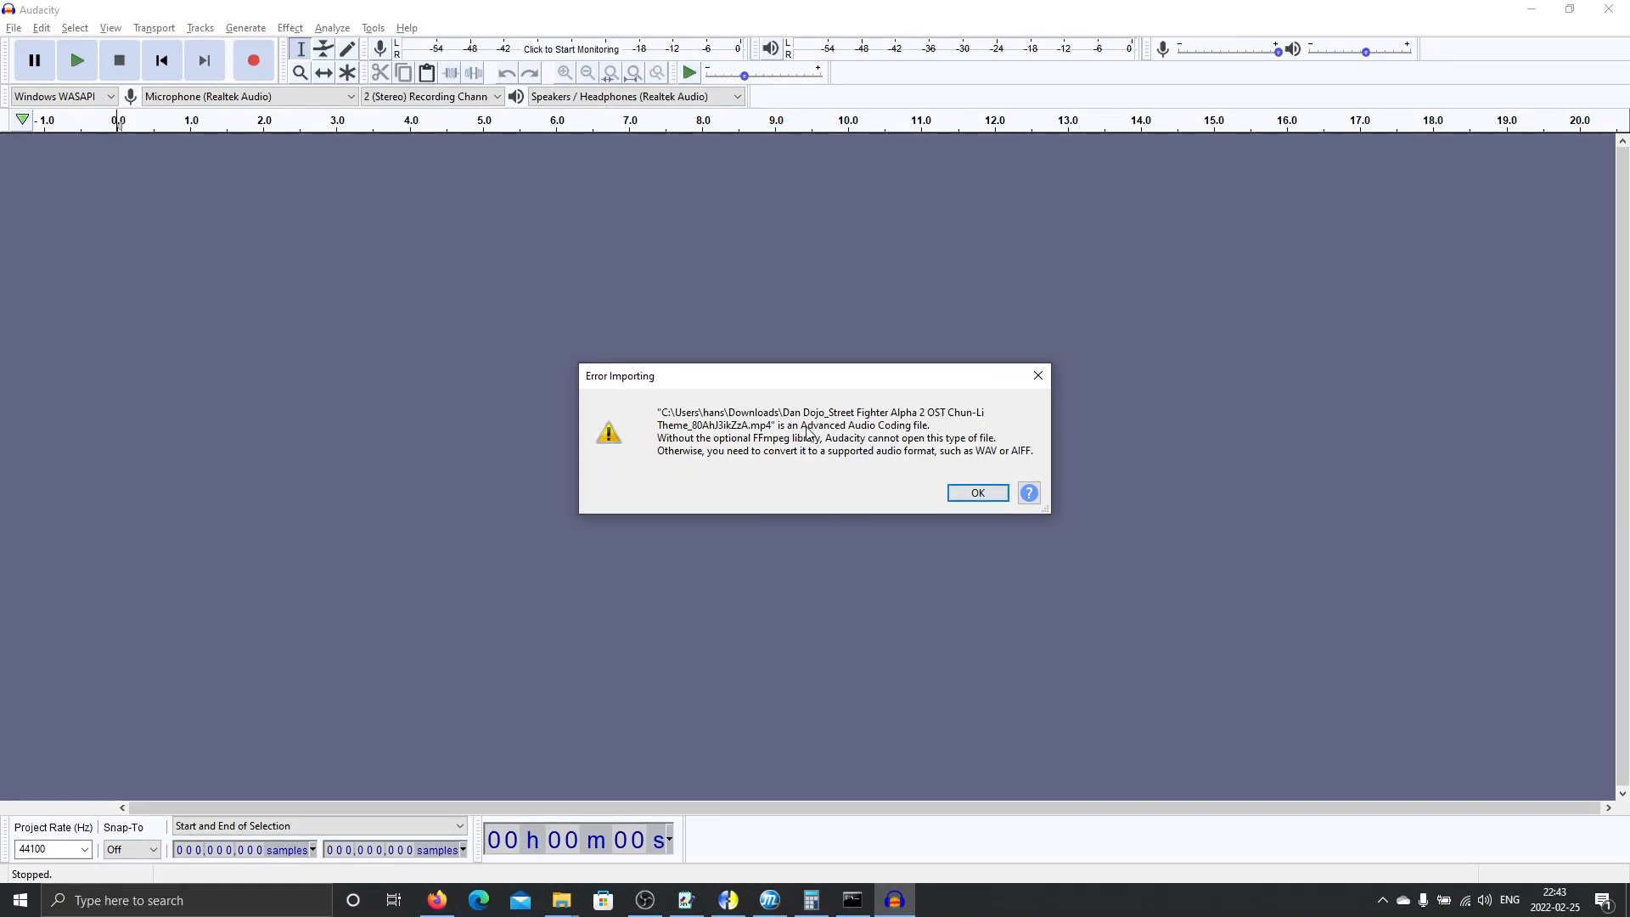
click(978, 492)
From Audacity's Libraries preferences, open the FFmpeg library download help in Firefox and close the Google search and YouTube pages.
key(ctrl+p)
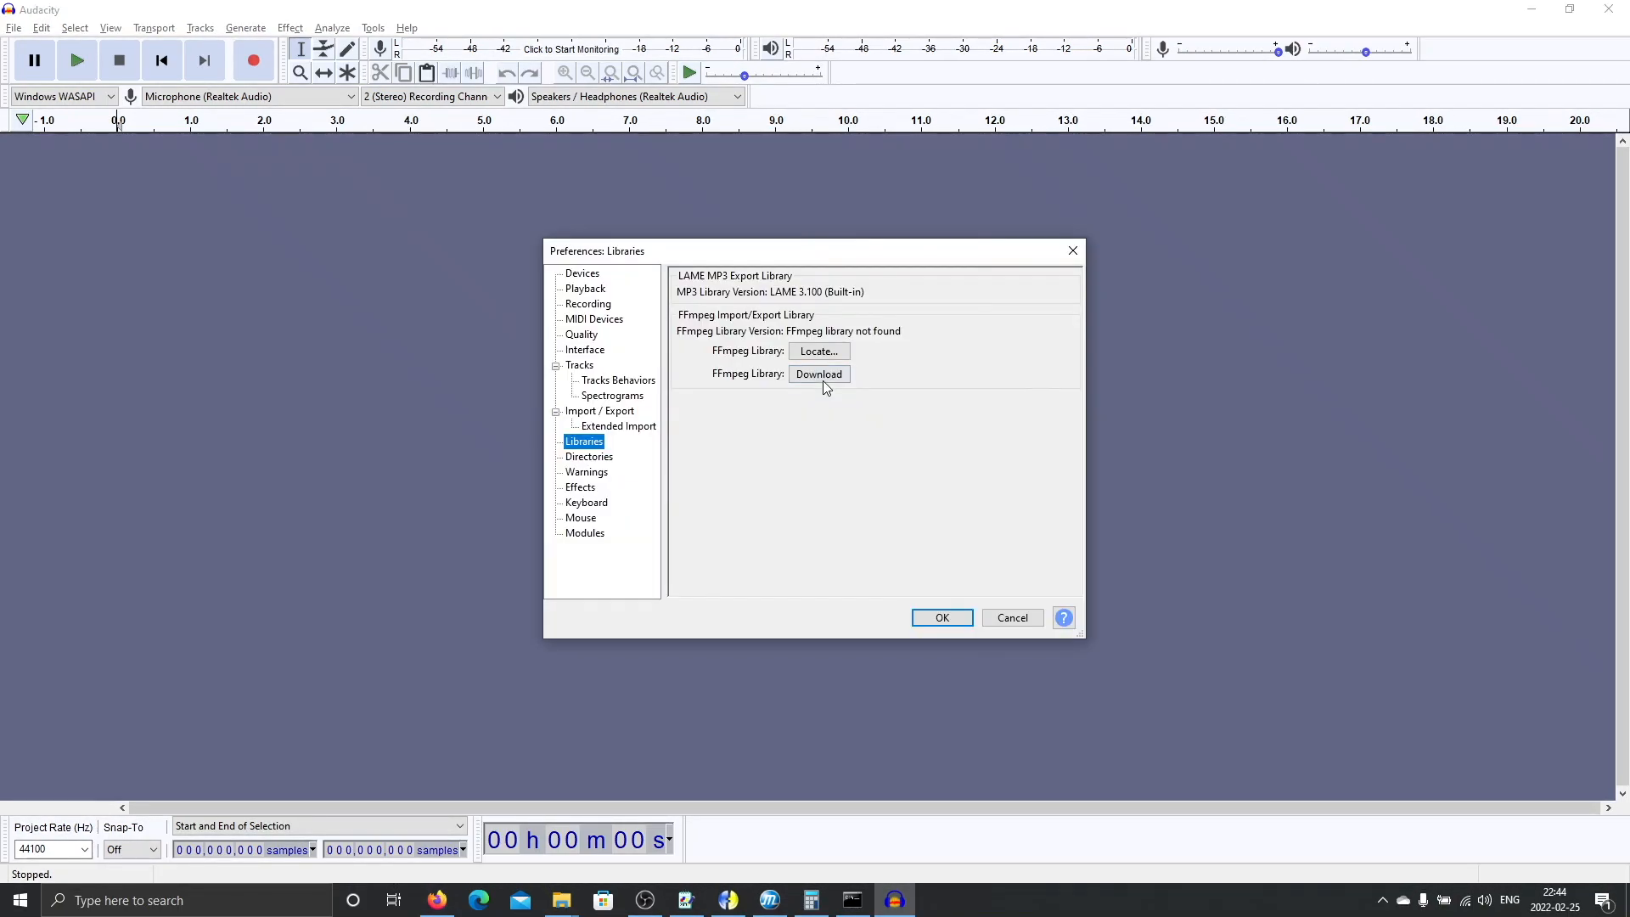
click(819, 374)
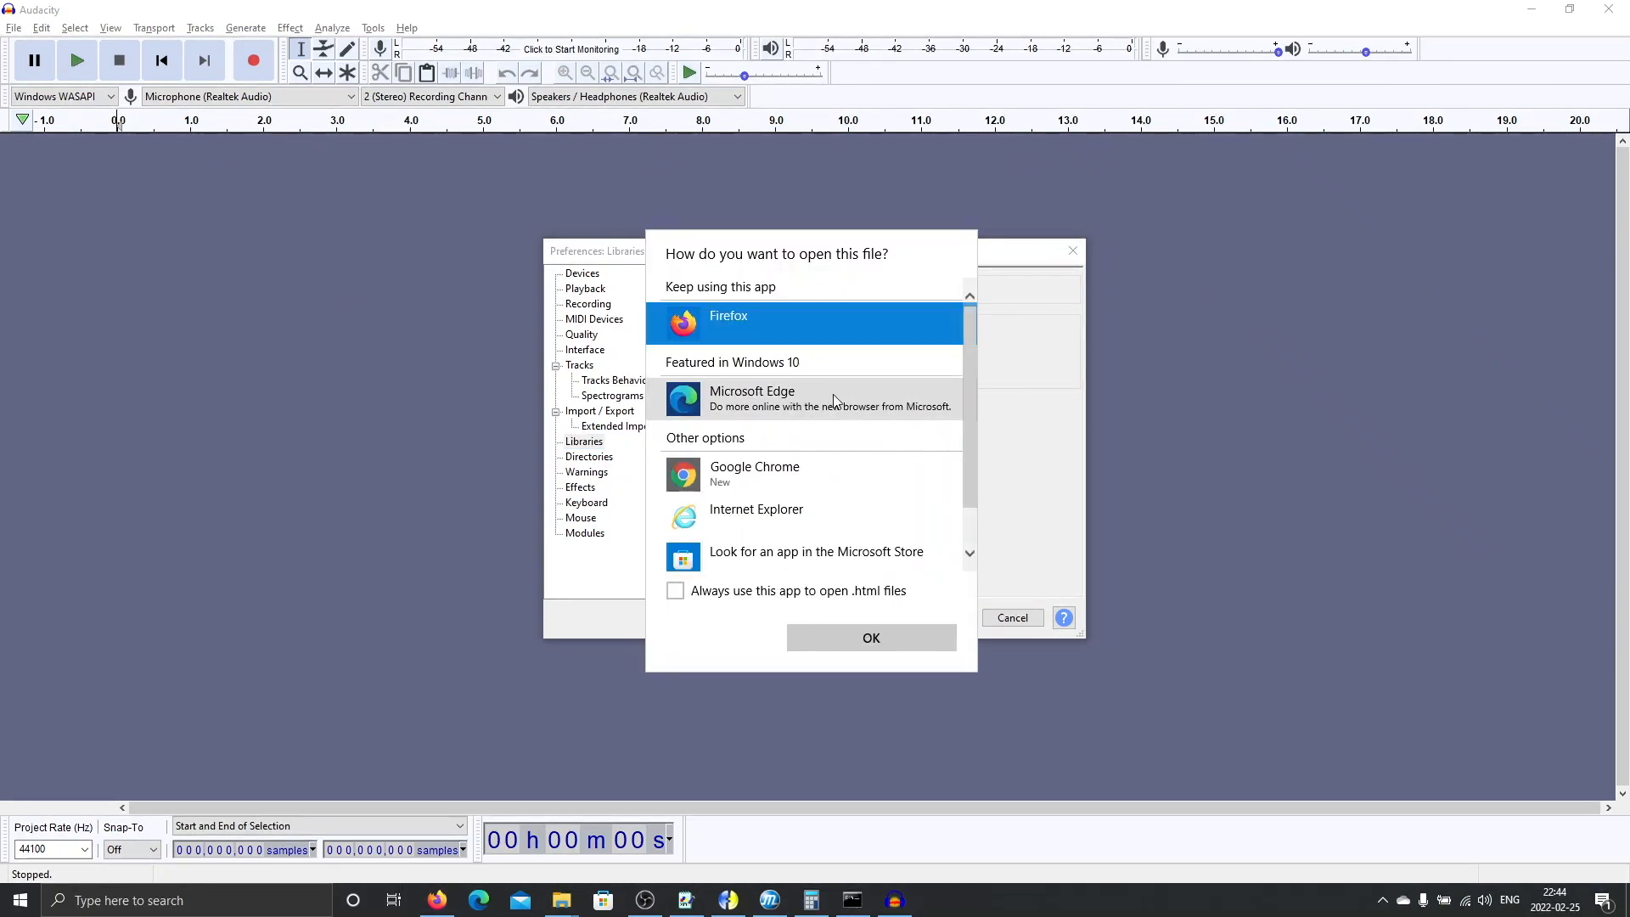
click(844, 635)
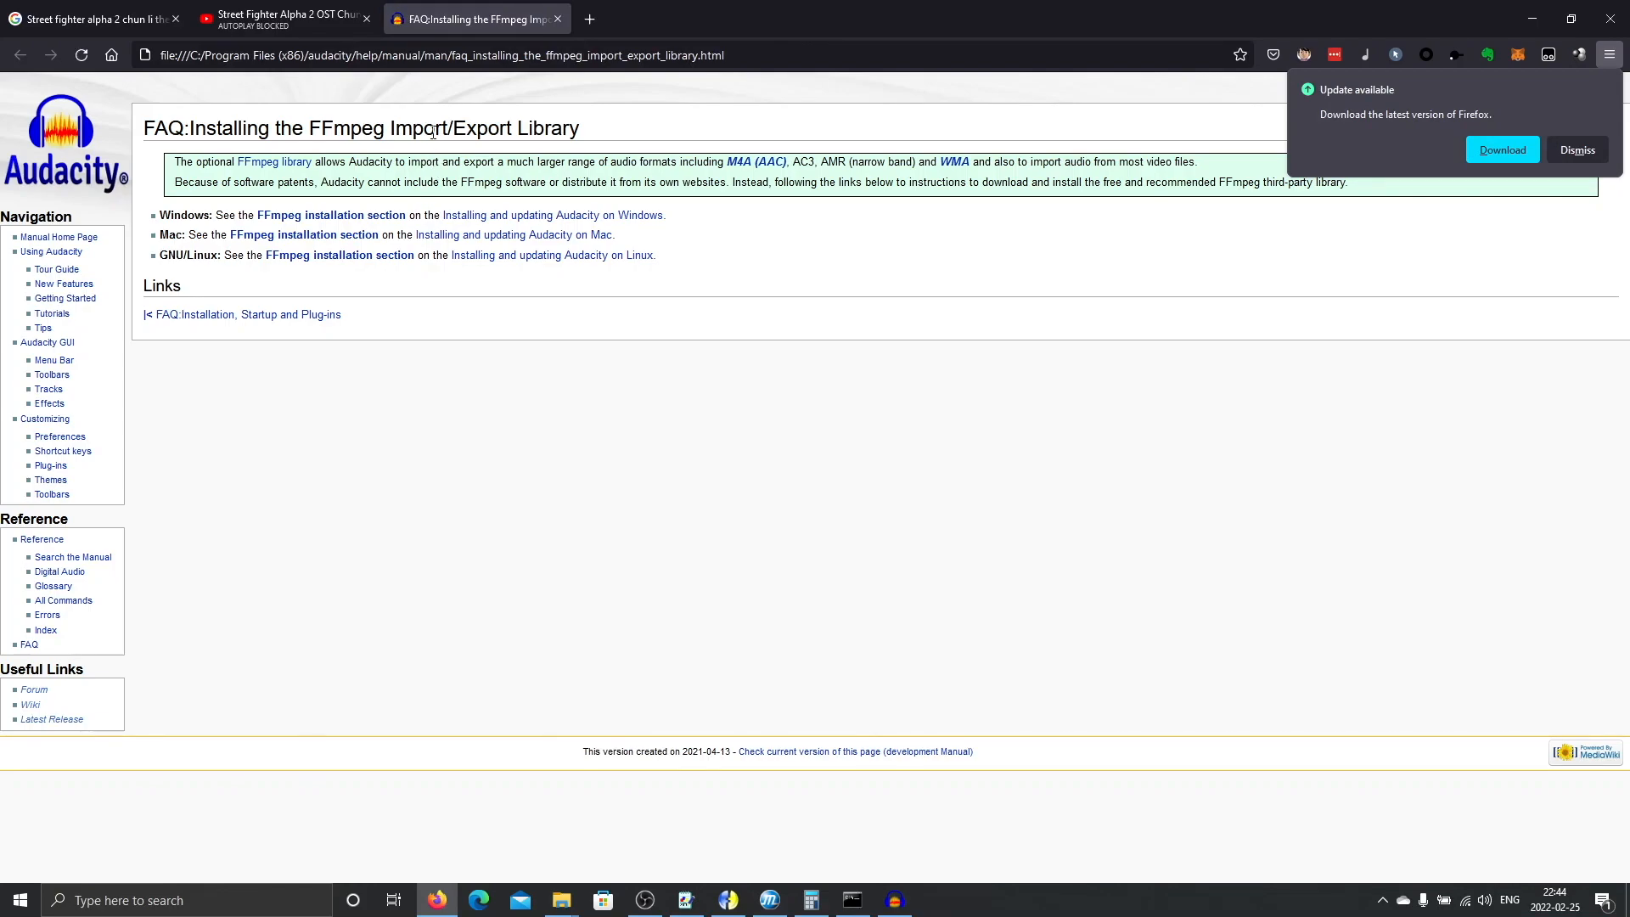
click(366, 19)
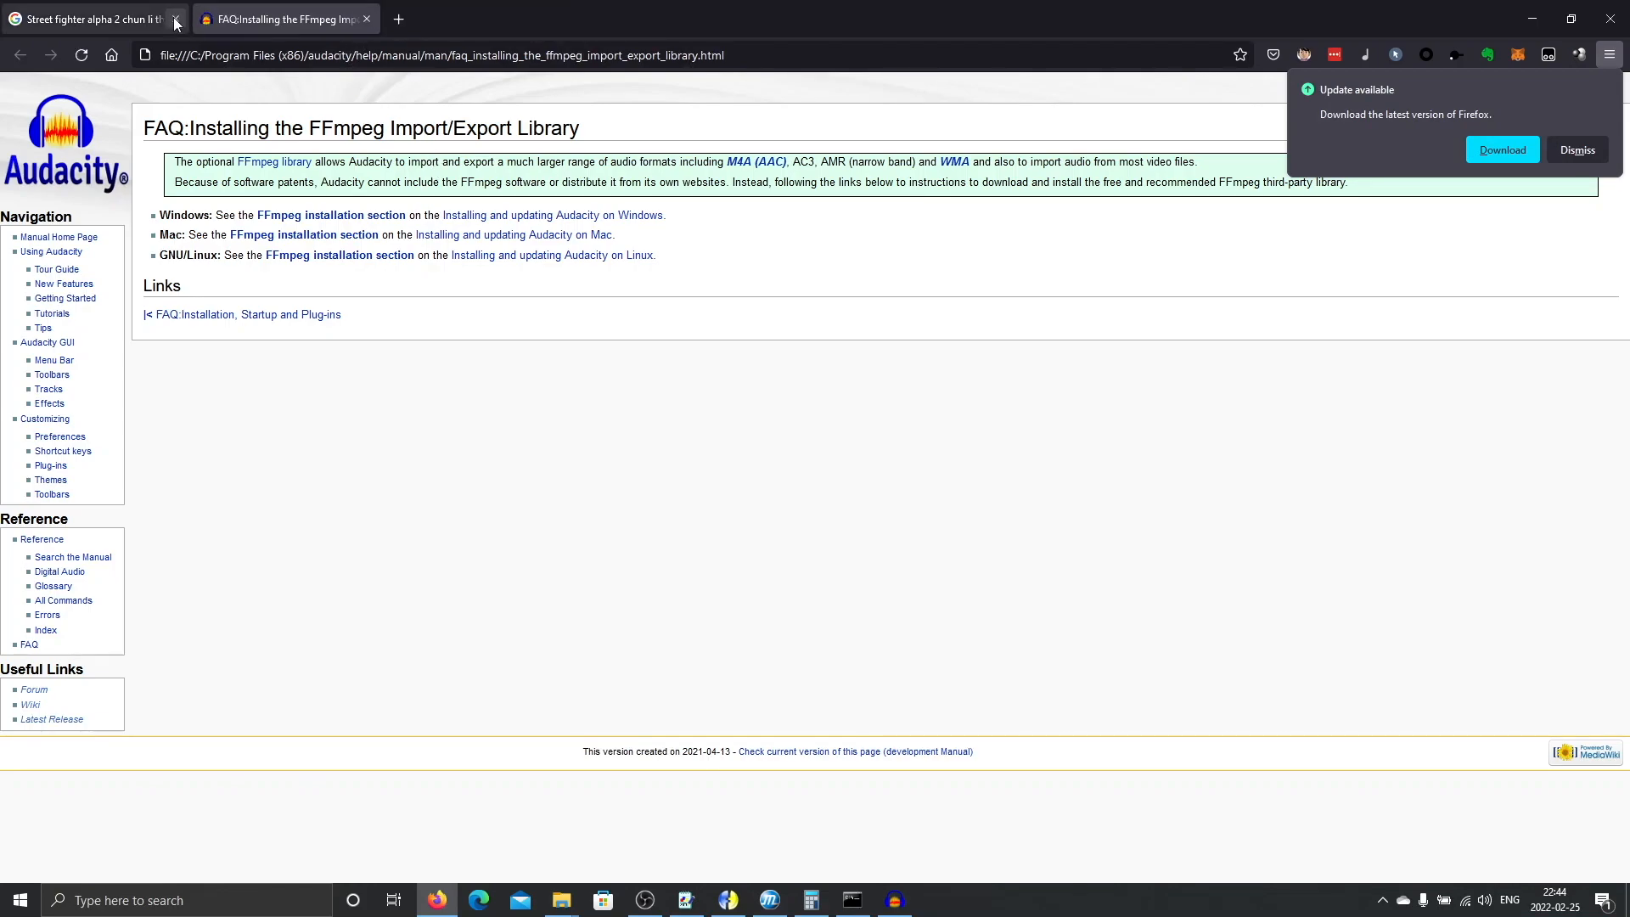
click(176, 18)
Follow the manual's Windows instructions for installing FFmpeg to the external download site and download ffmpeg-win-2.2.2.zip.
click(274, 218)
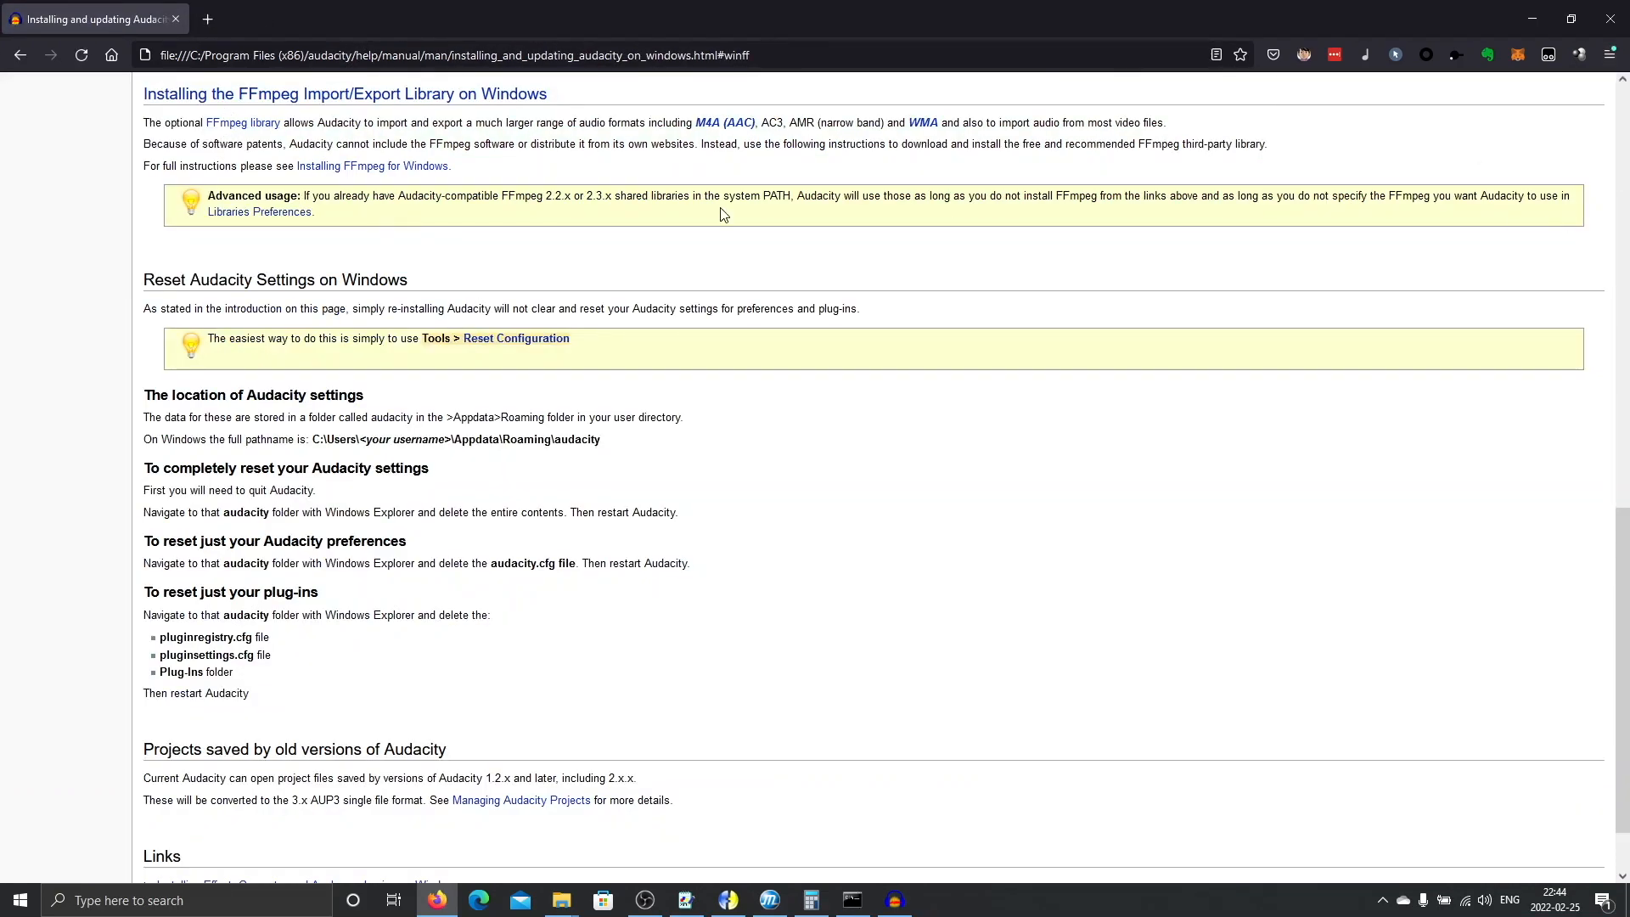
drag(337, 124, 611, 124)
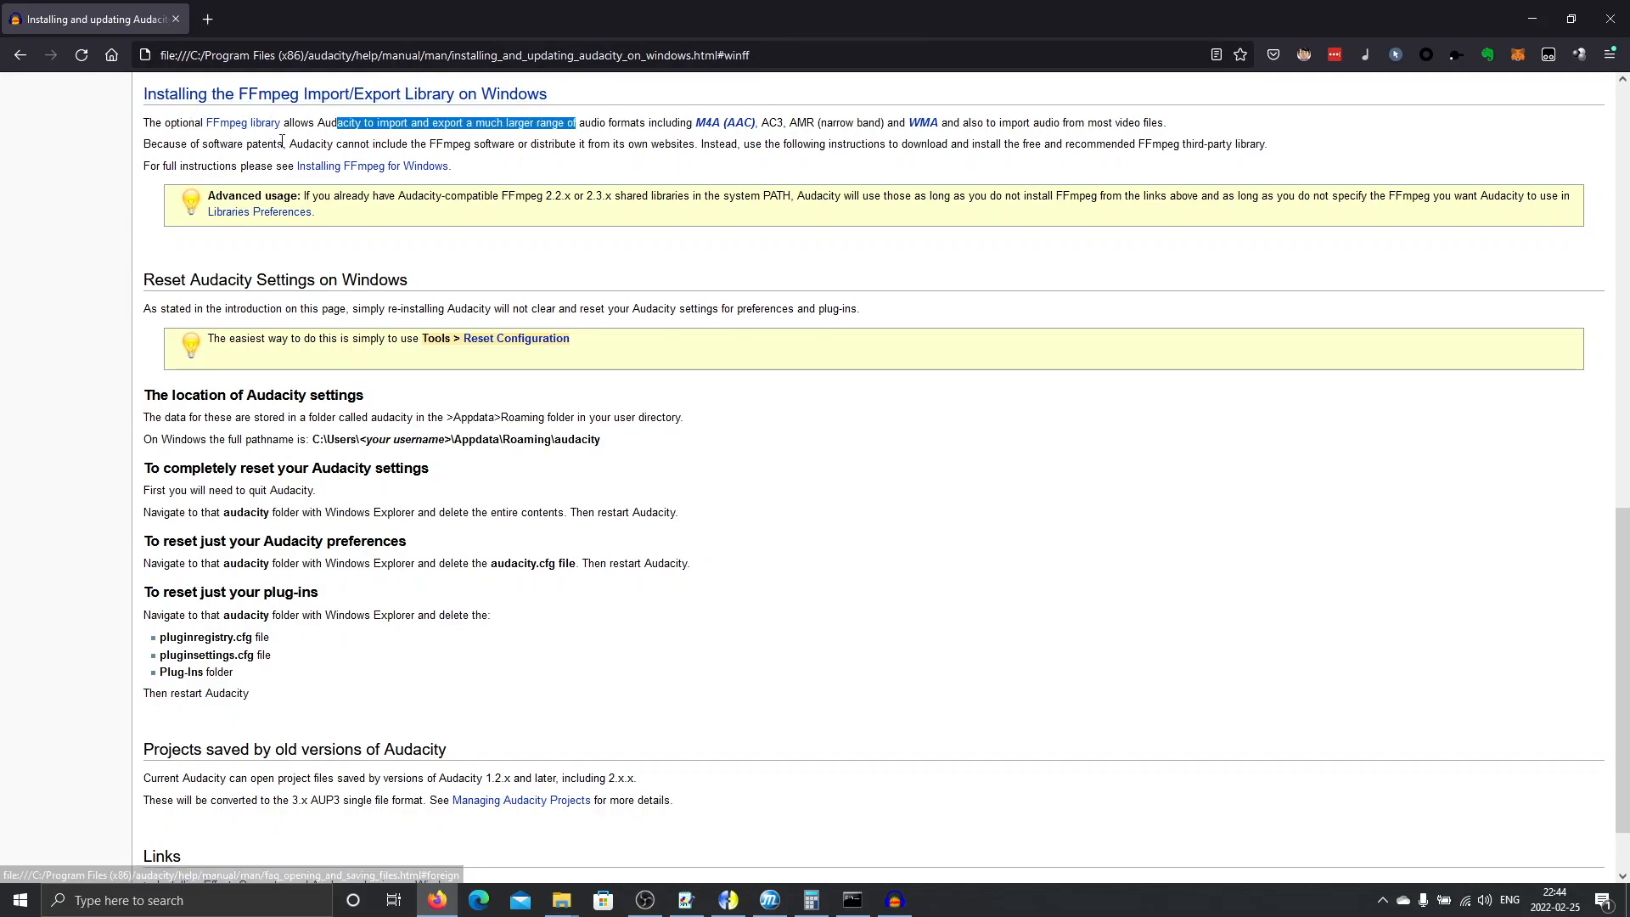
click(372, 166)
middle_click(331, 374)
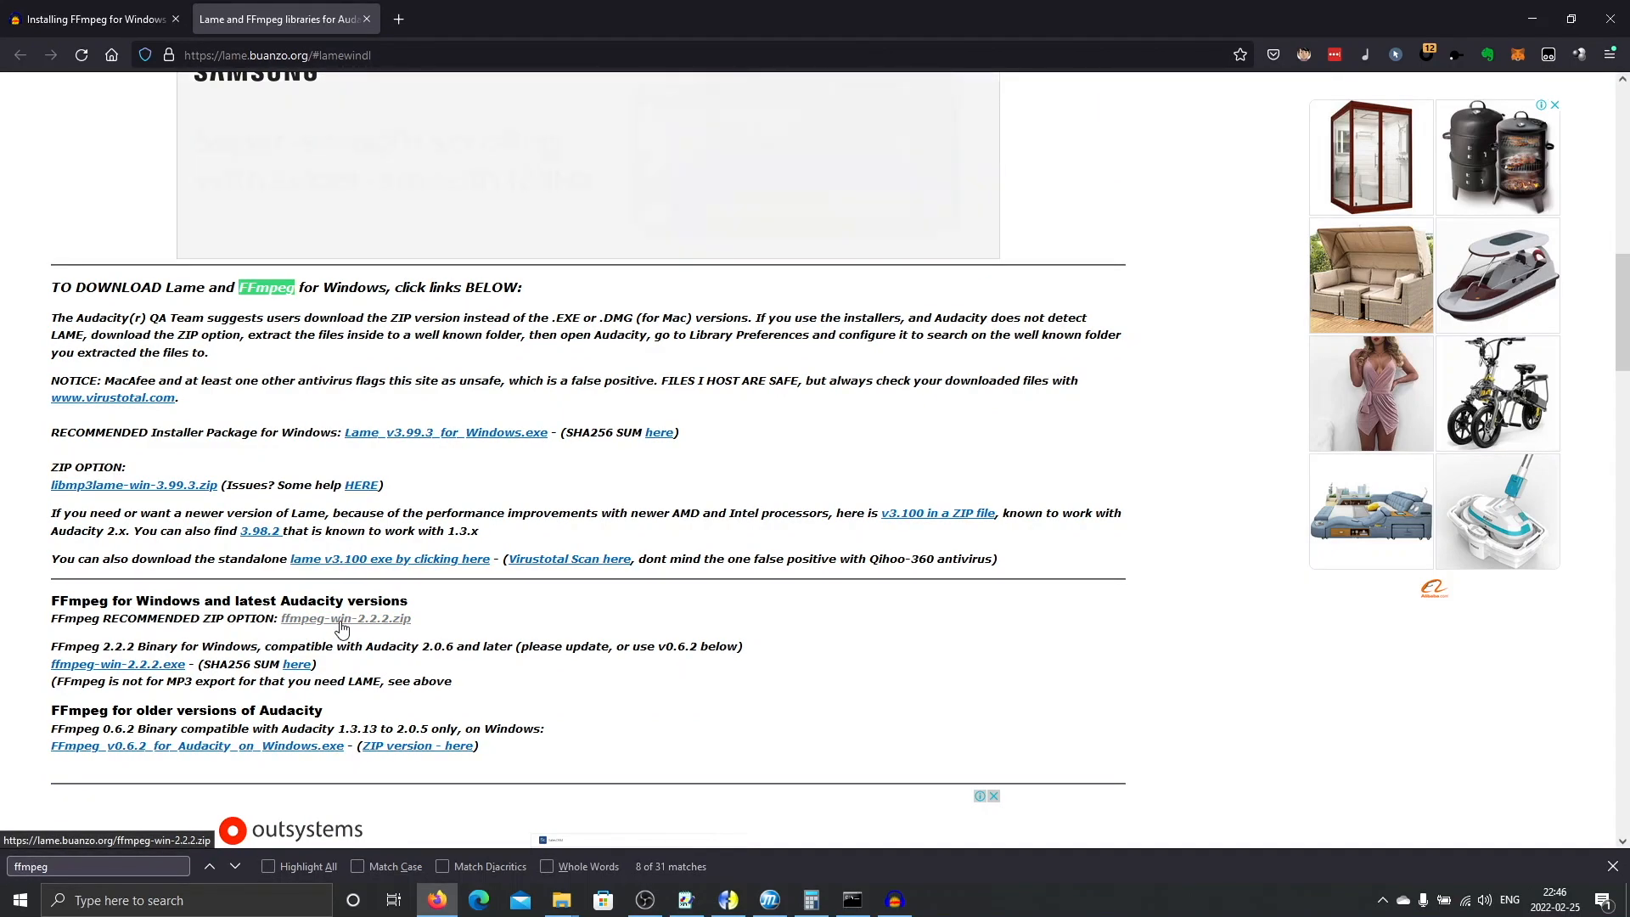
click(342, 619)
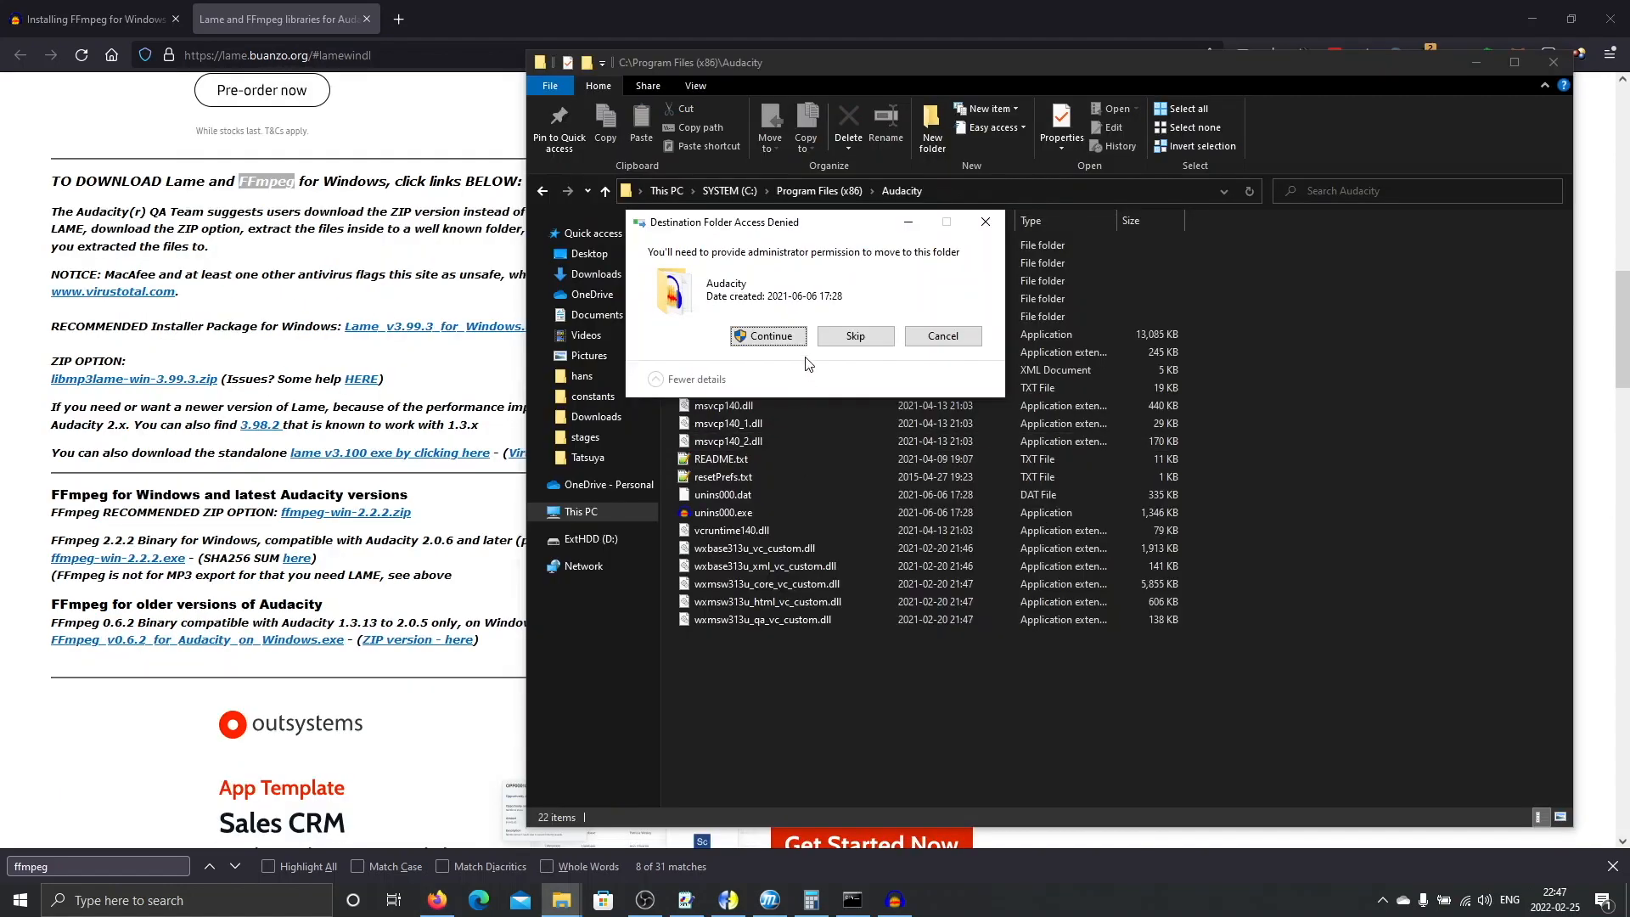
Move the ffmpeg-win-2.2.2 folder into C:\Program Files (x86)\Audacity with administrator permission and open it to check its files and path.
click(768, 336)
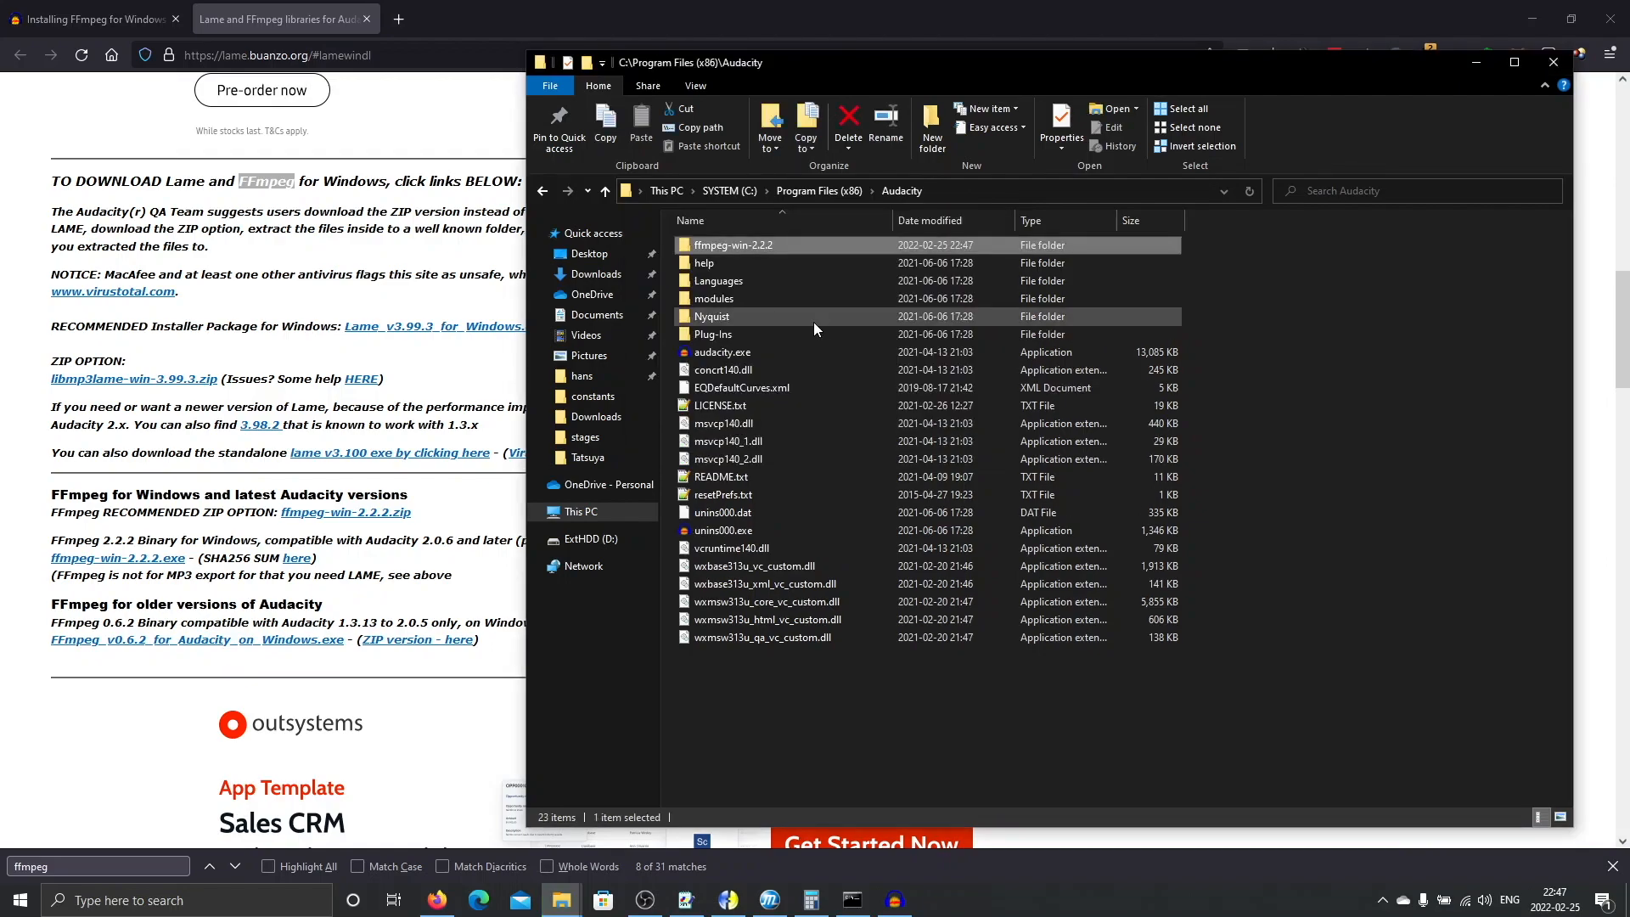
click(948, 191)
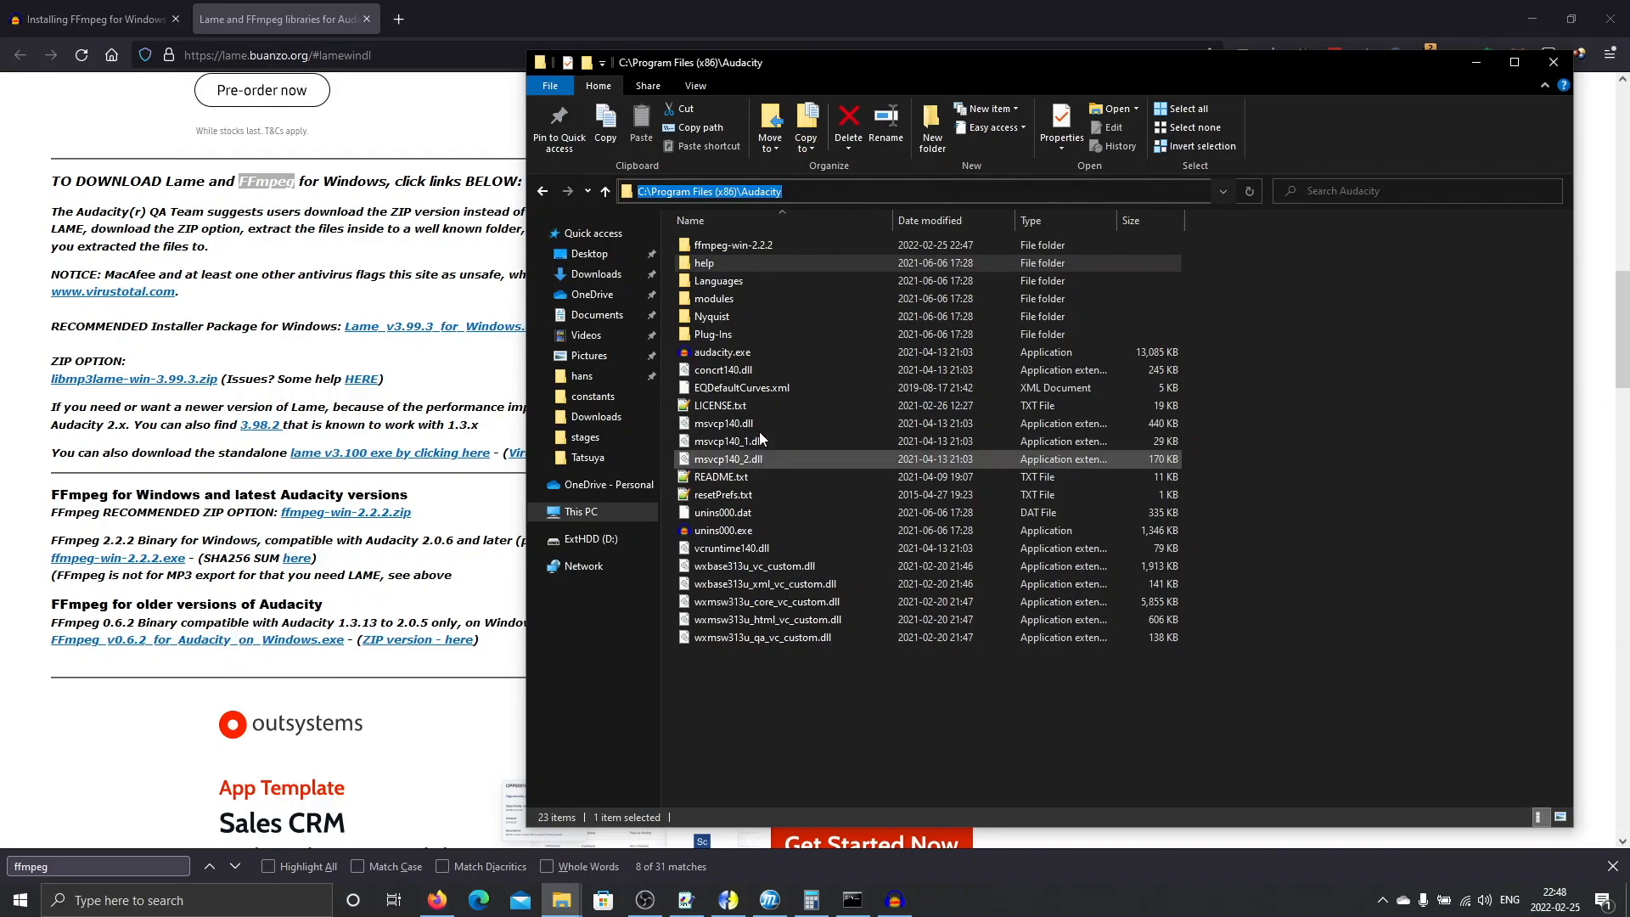
key(Return)
double_click(762, 249)
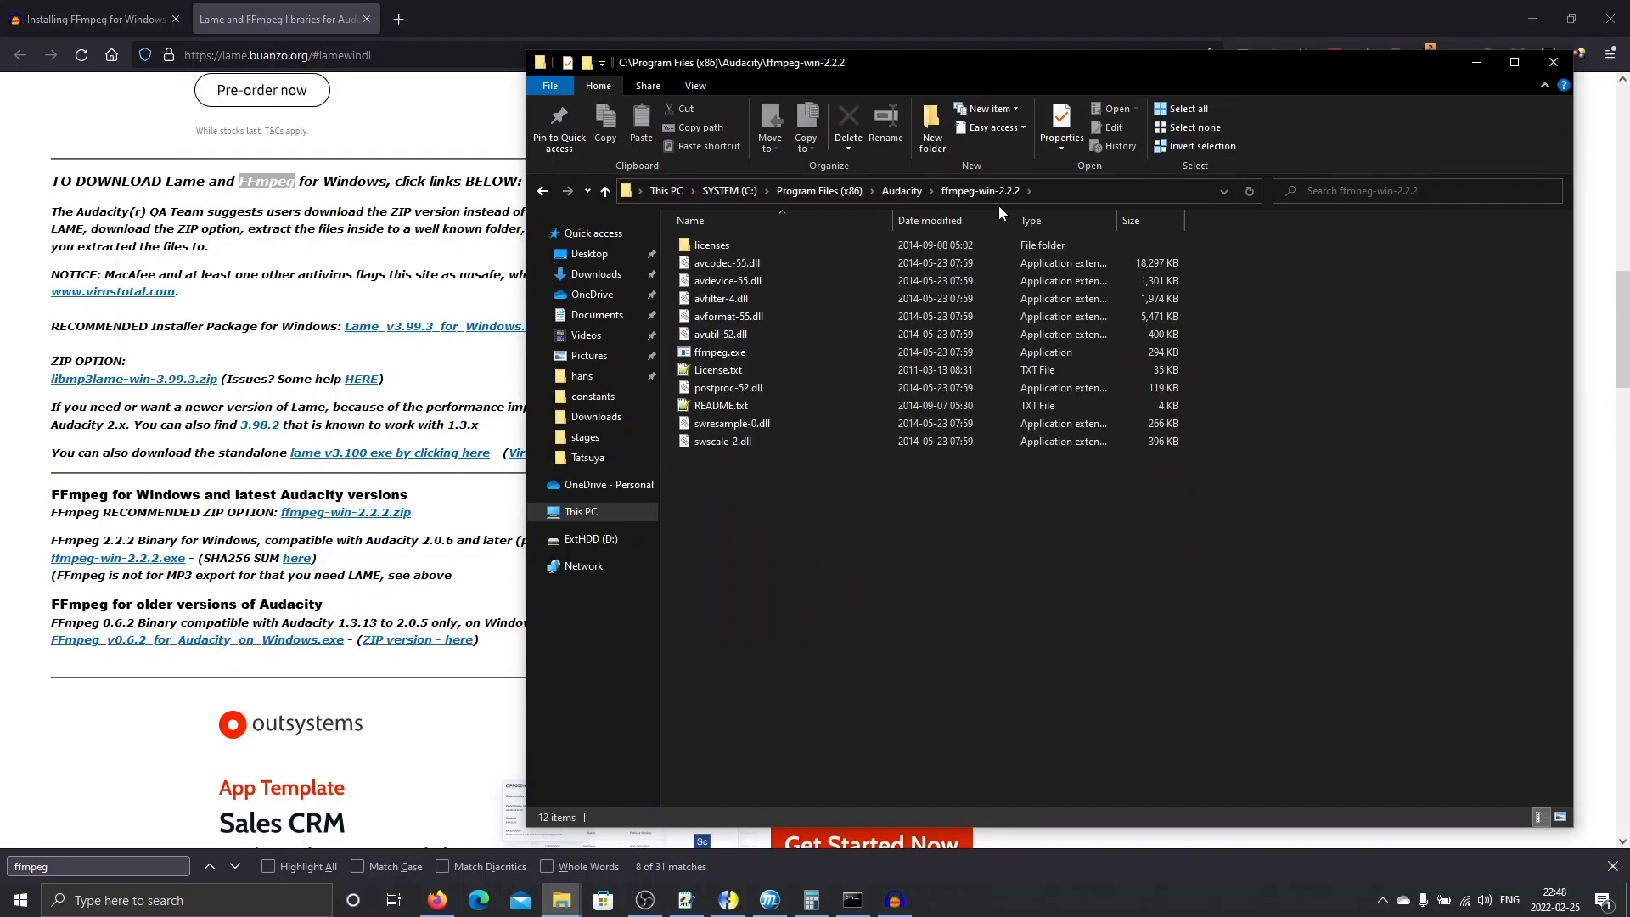
click(1058, 189)
click(900, 619)
In Audacity's Libraries preferences, set the FFmpeg library location to avformat-55.dll in the Audacity folder's ffmpeg-win-2.2.2 subfolder and save the preferences.
click(894, 900)
click(819, 350)
click(1028, 437)
click(920, 419)
click(899, 528)
scroll(877, 567, down, 3)
double_click(873, 528)
double_click(872, 528)
double_click(840, 573)
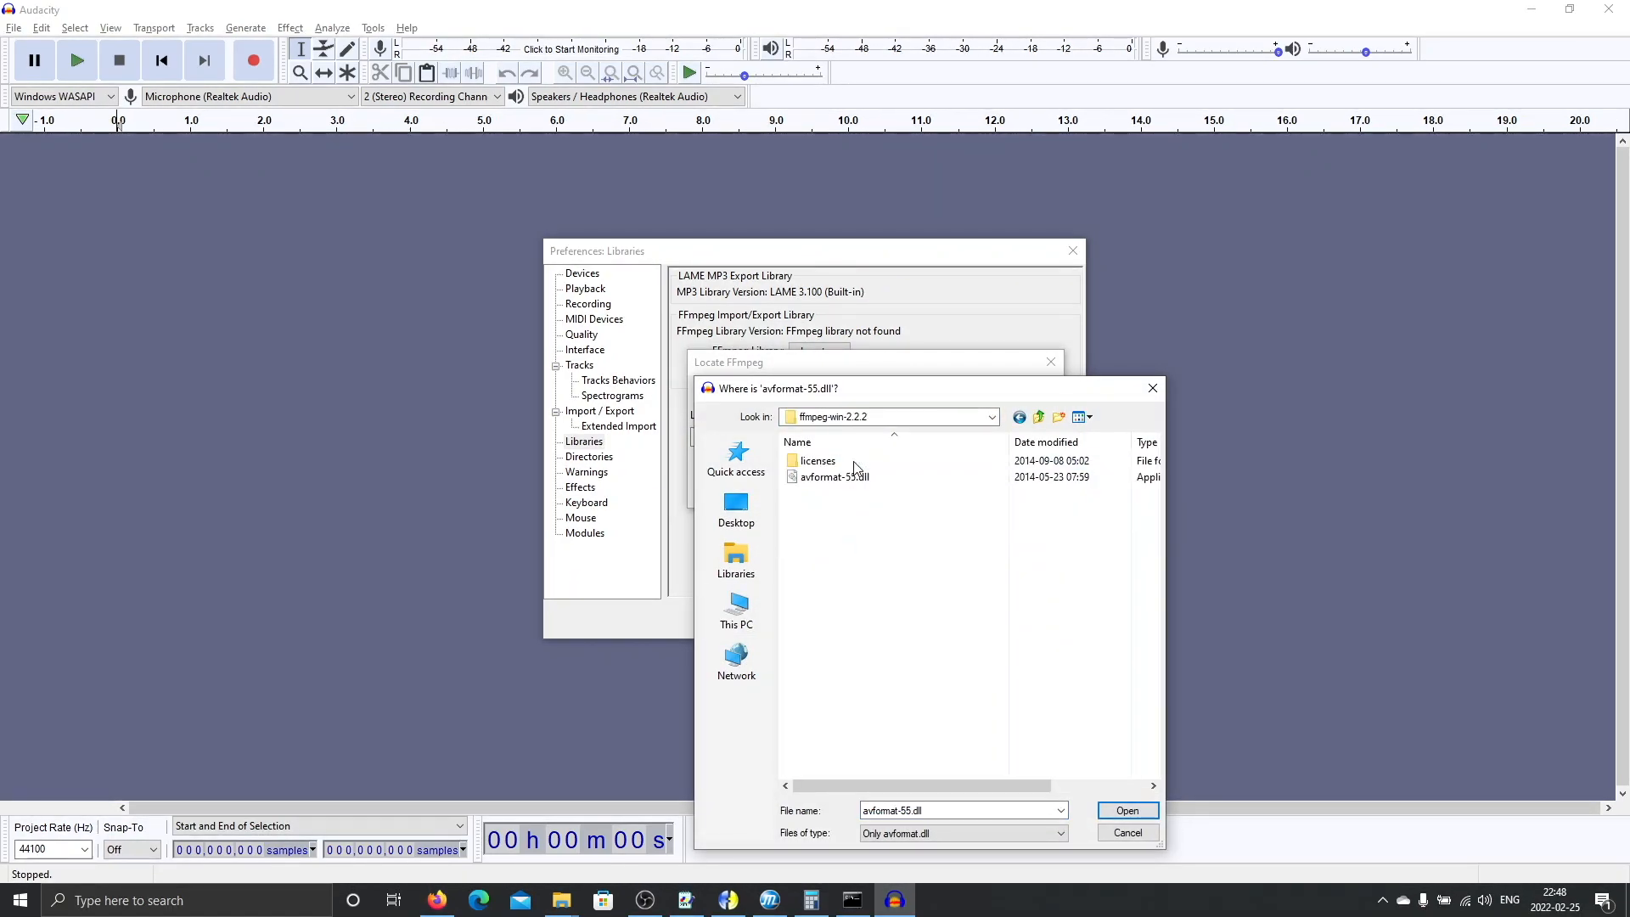
click(1126, 813)
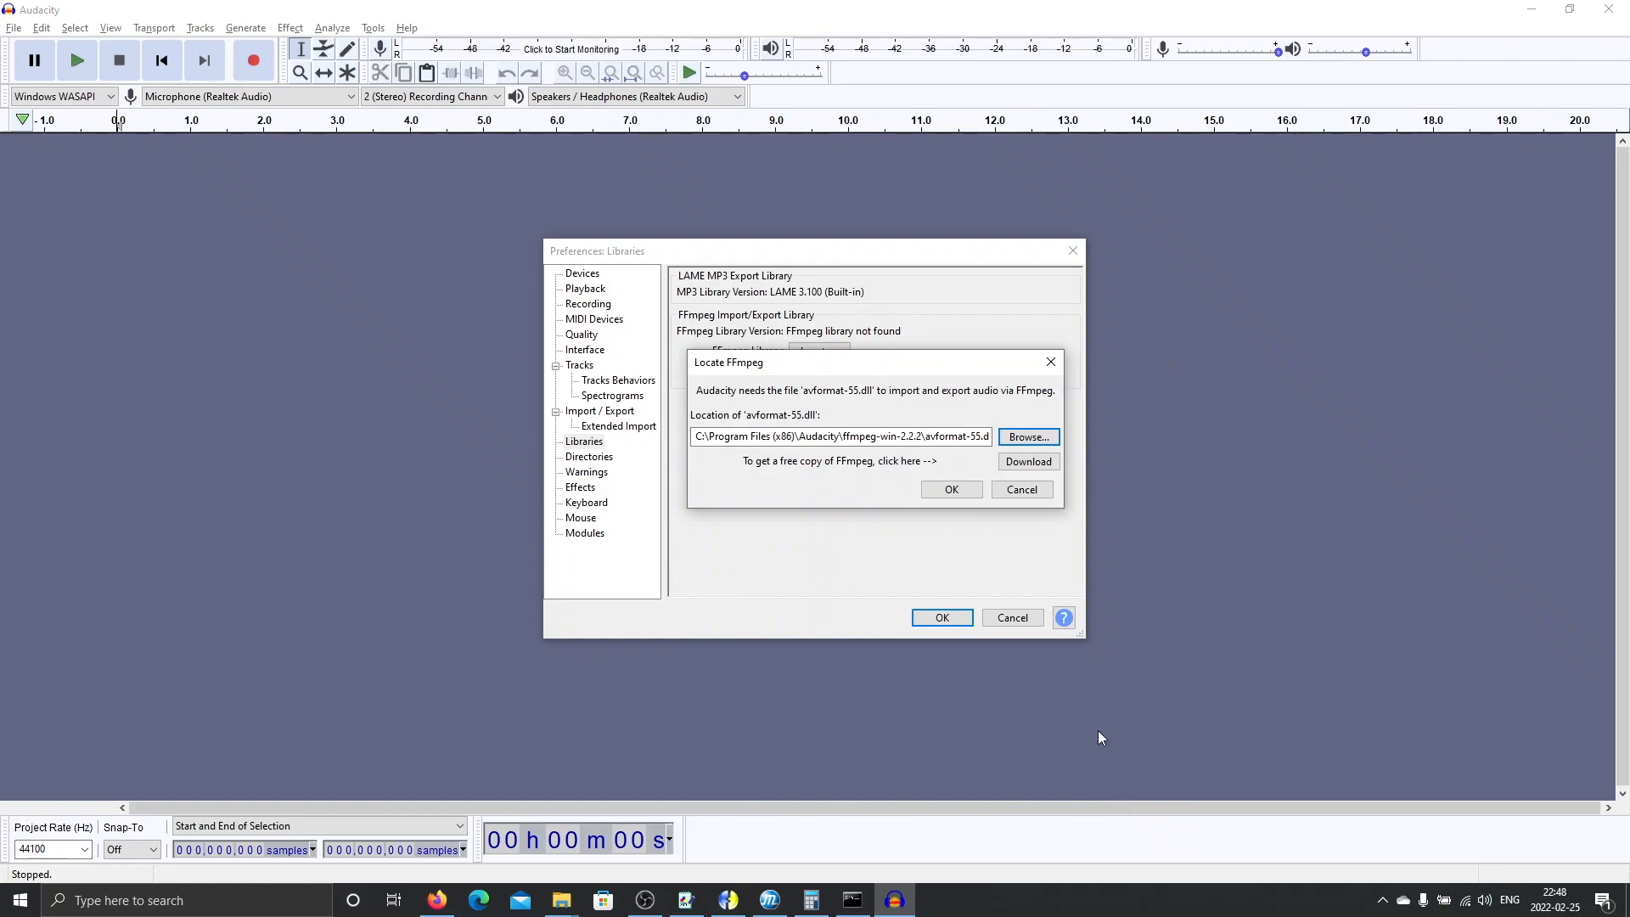
click(952, 489)
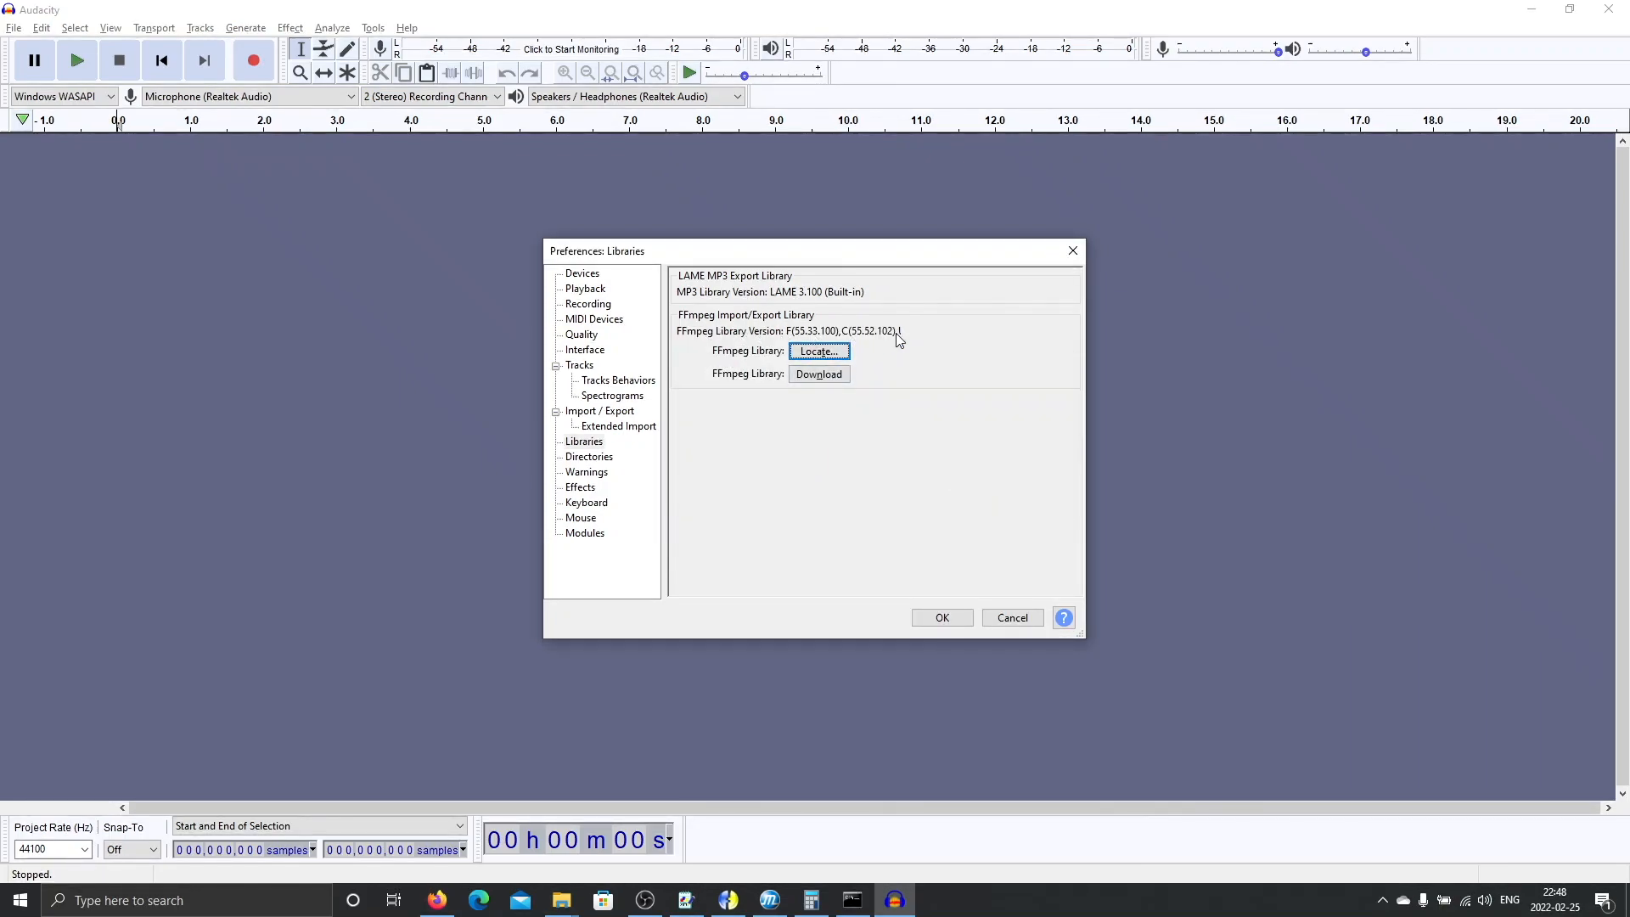
click(947, 618)
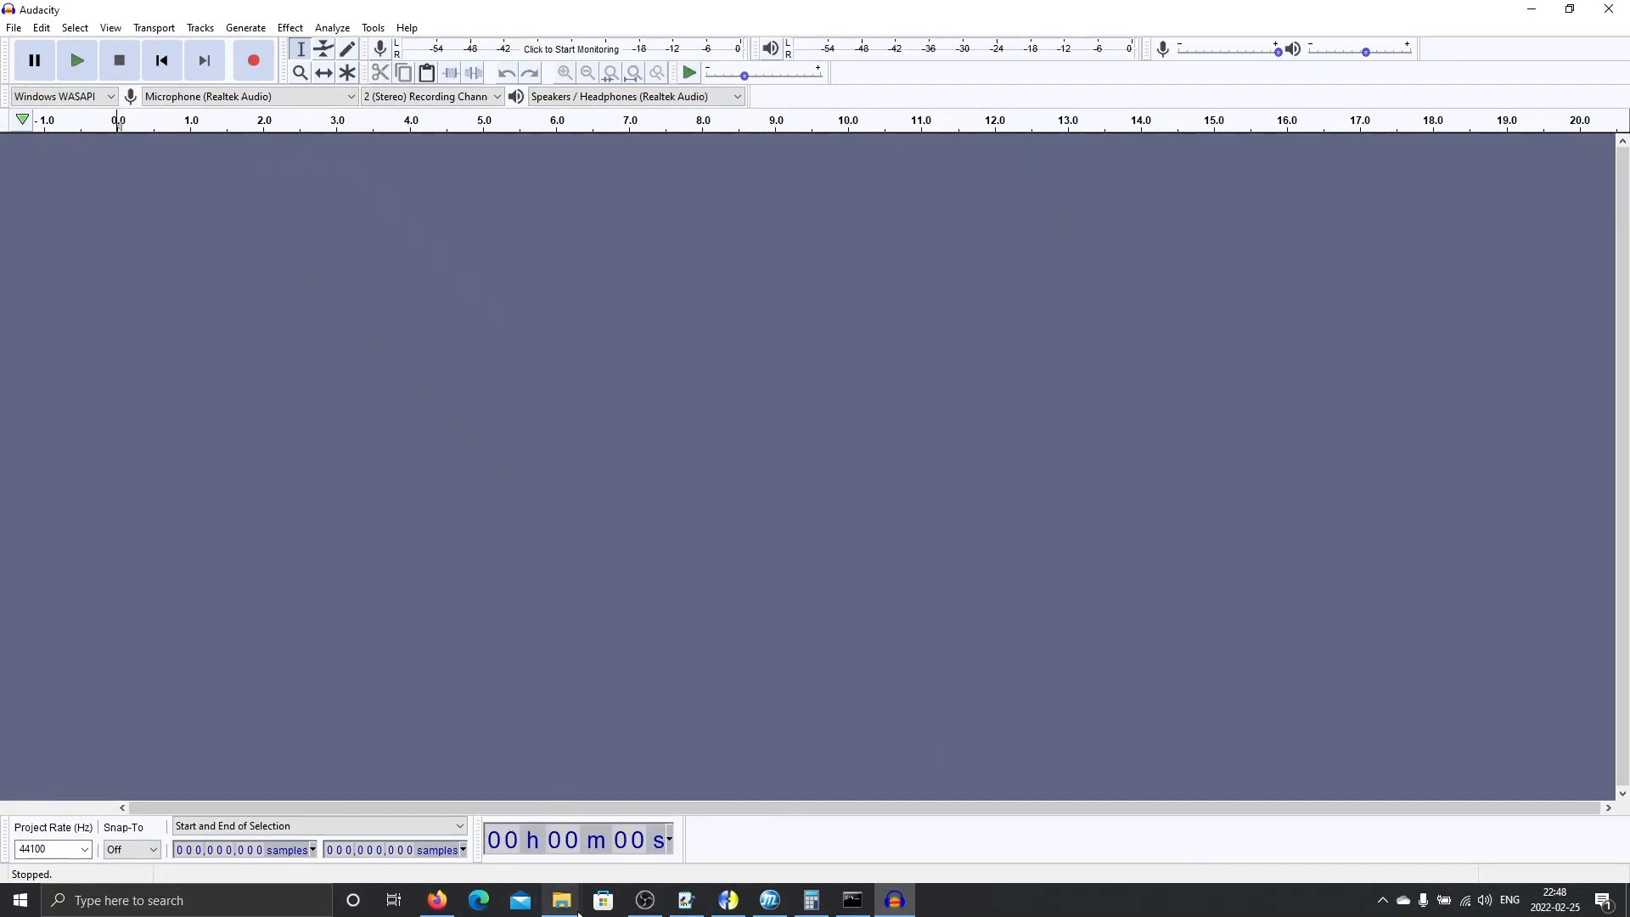
Import the Chun-Li Theme MP4 from the Downloads folder into Audacity as an audio track.
mouse_move(577, 908)
click(584, 837)
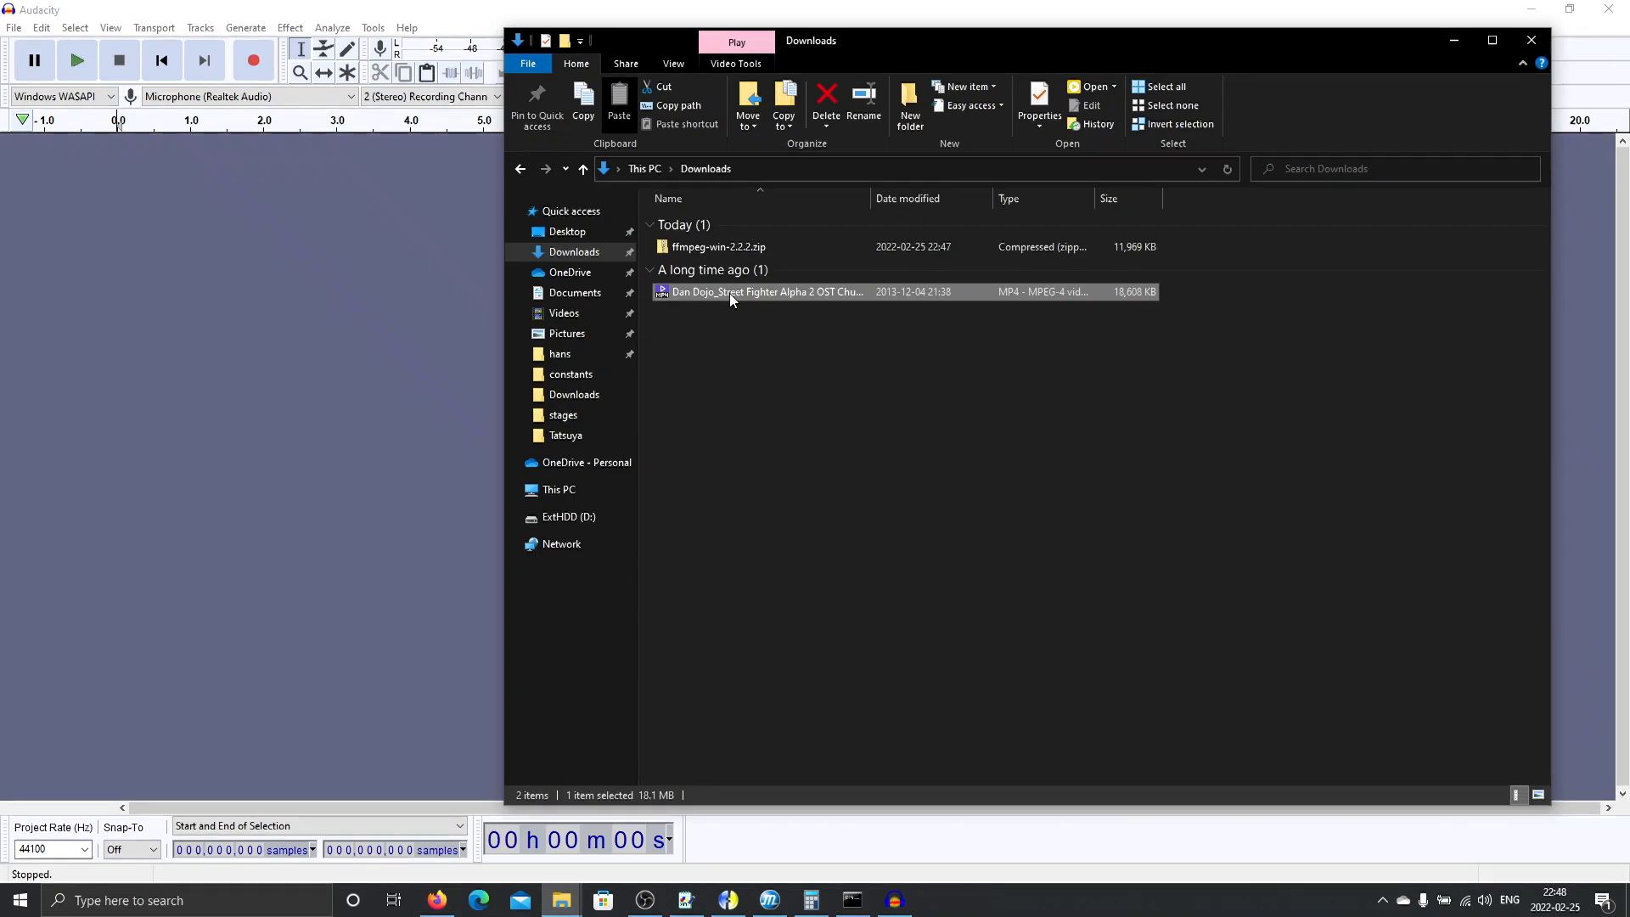
drag(730, 293, 232, 374)
drag(295, 477, 317, 522)
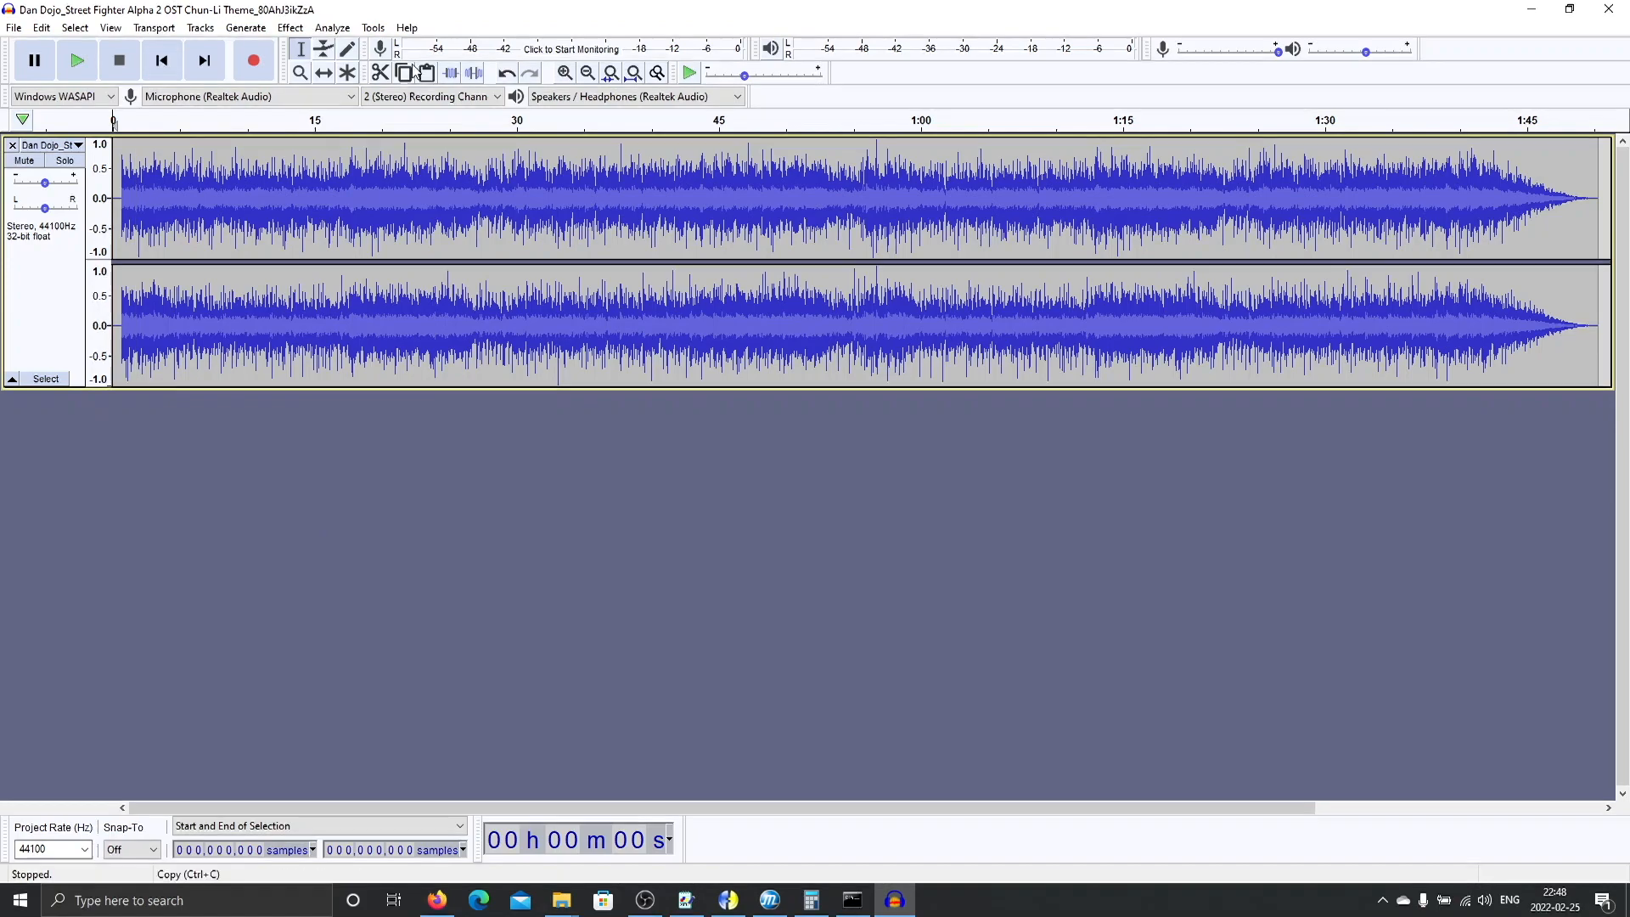
Listen to the first 10 seconds or so of the track, stop playback, and place the cursor at about 51 seconds.
click(94, 68)
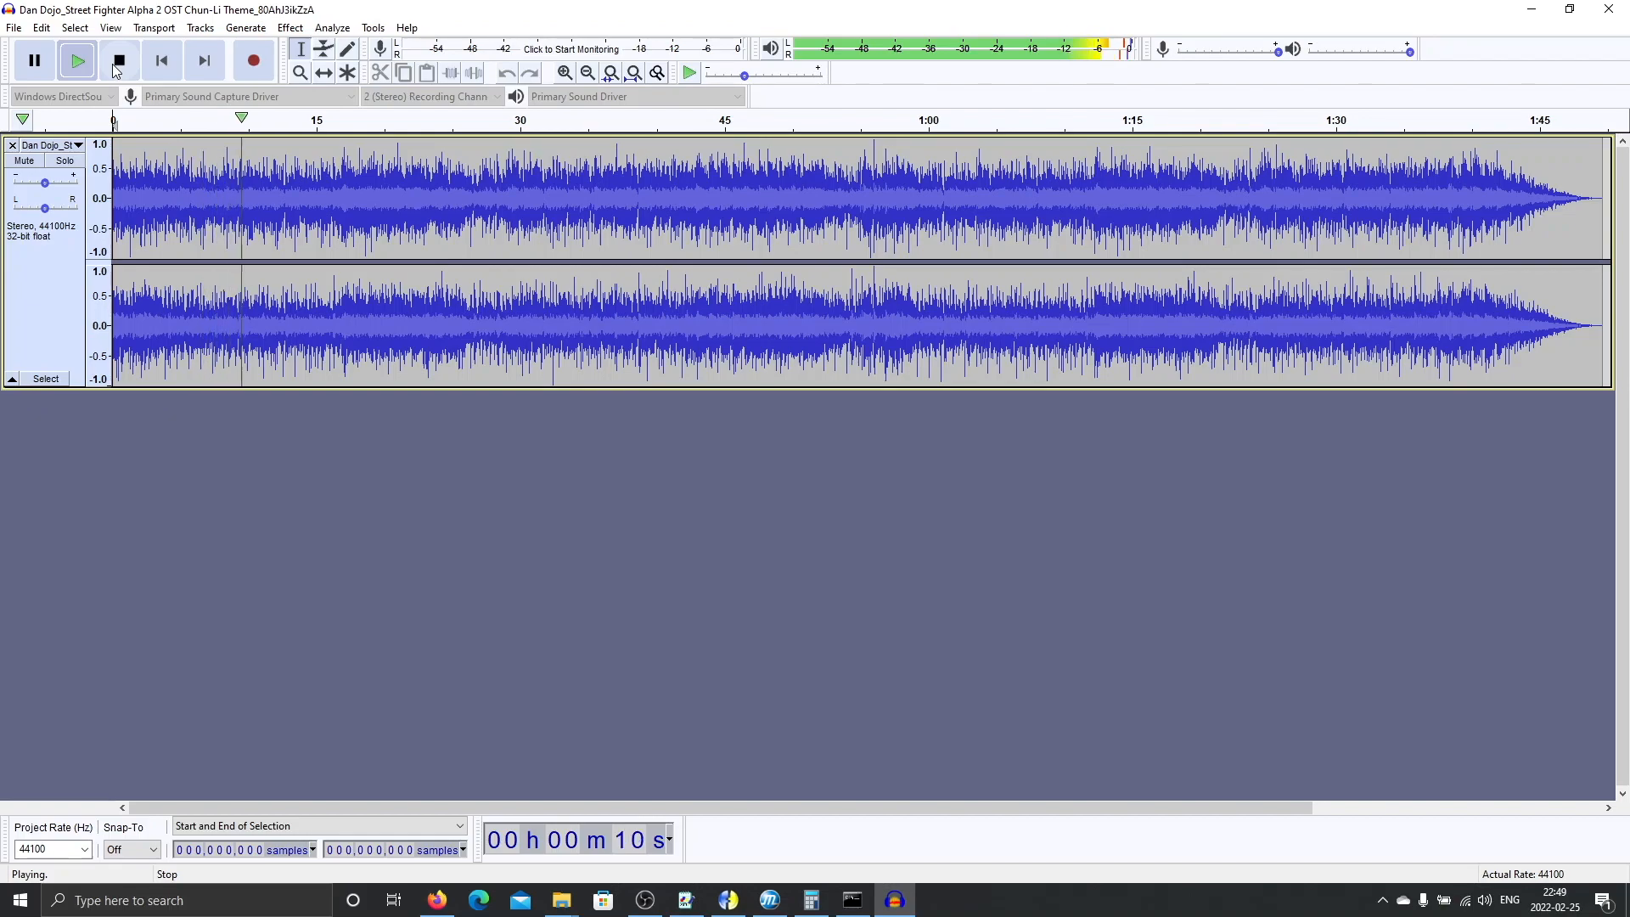
click(117, 71)
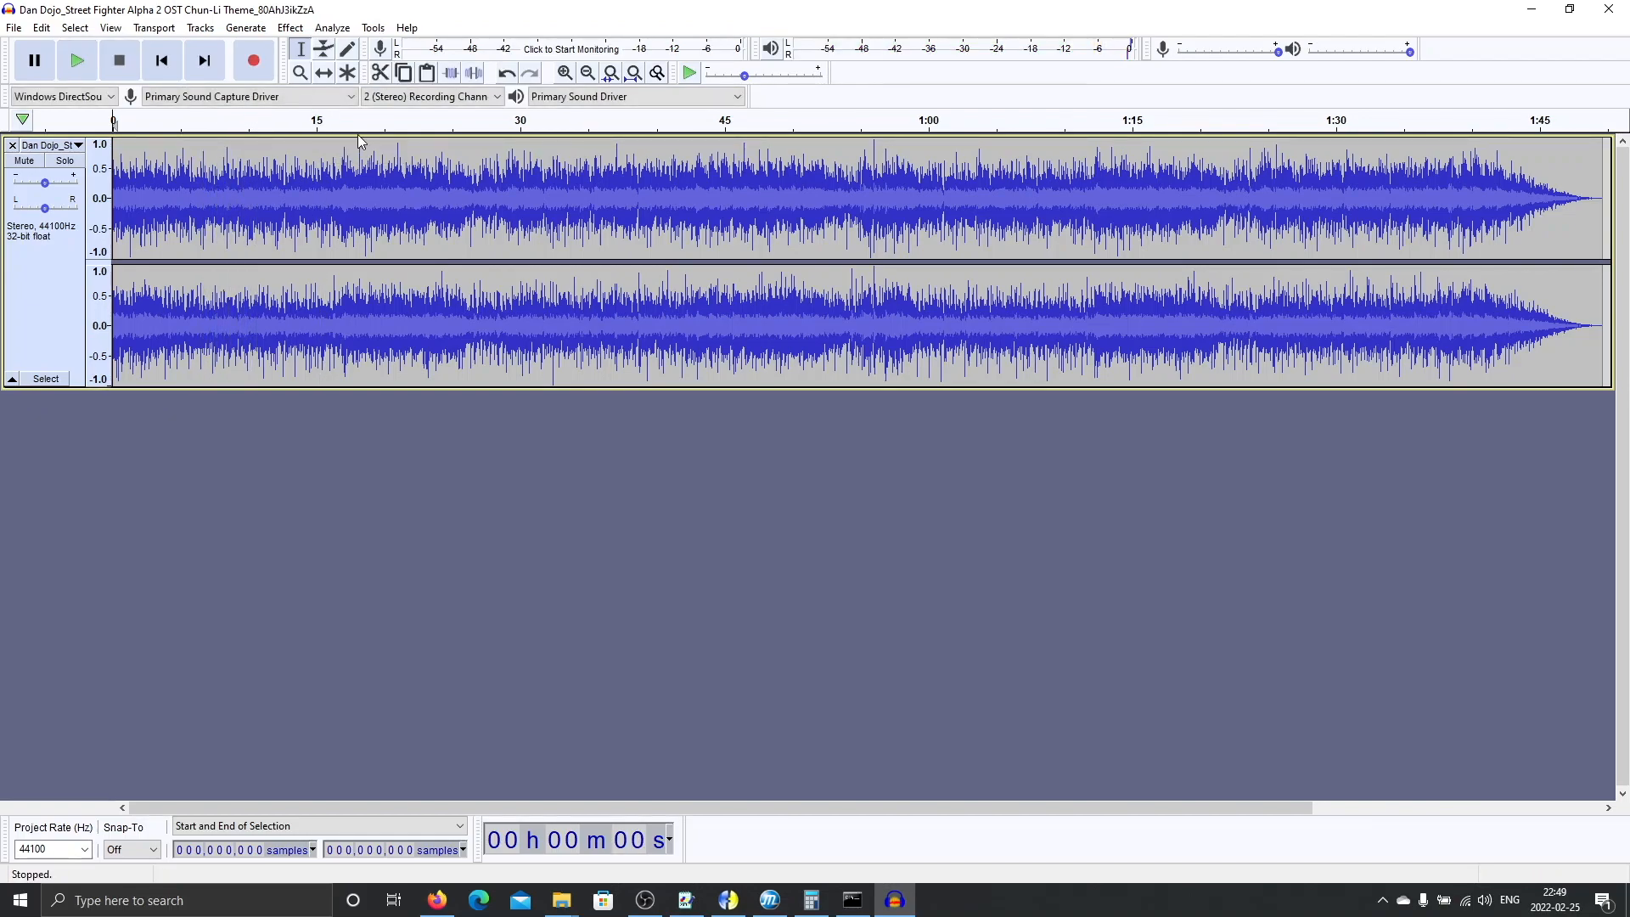
click(801, 198)
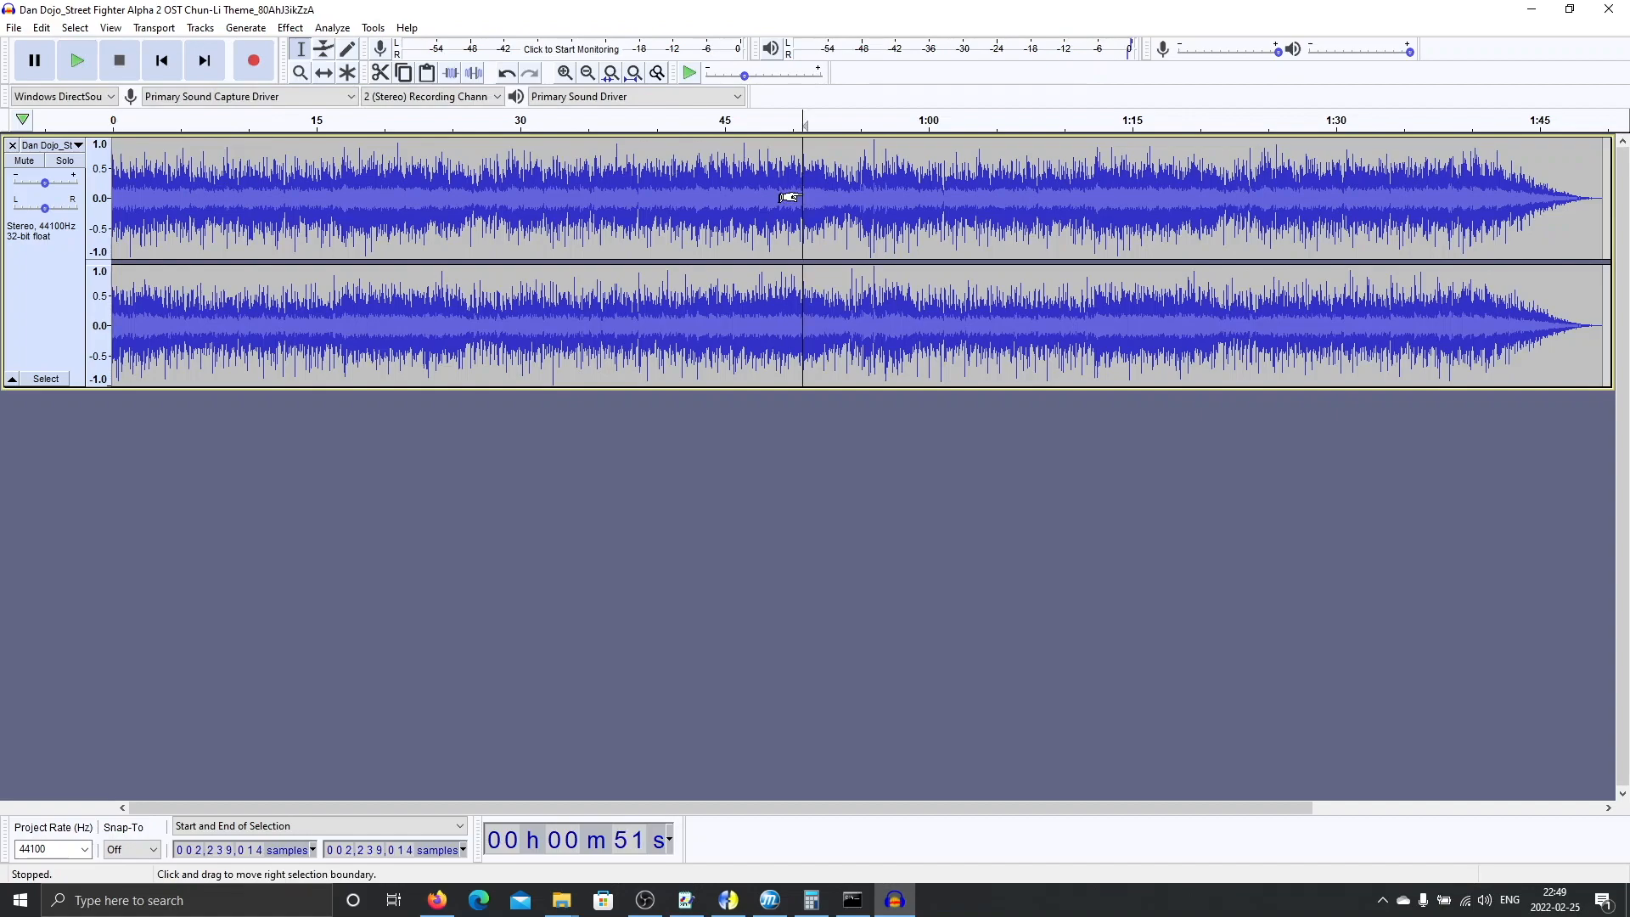
Listen to the track from about 51 seconds and from about 1:12, stopping playback each time.
click(77, 62)
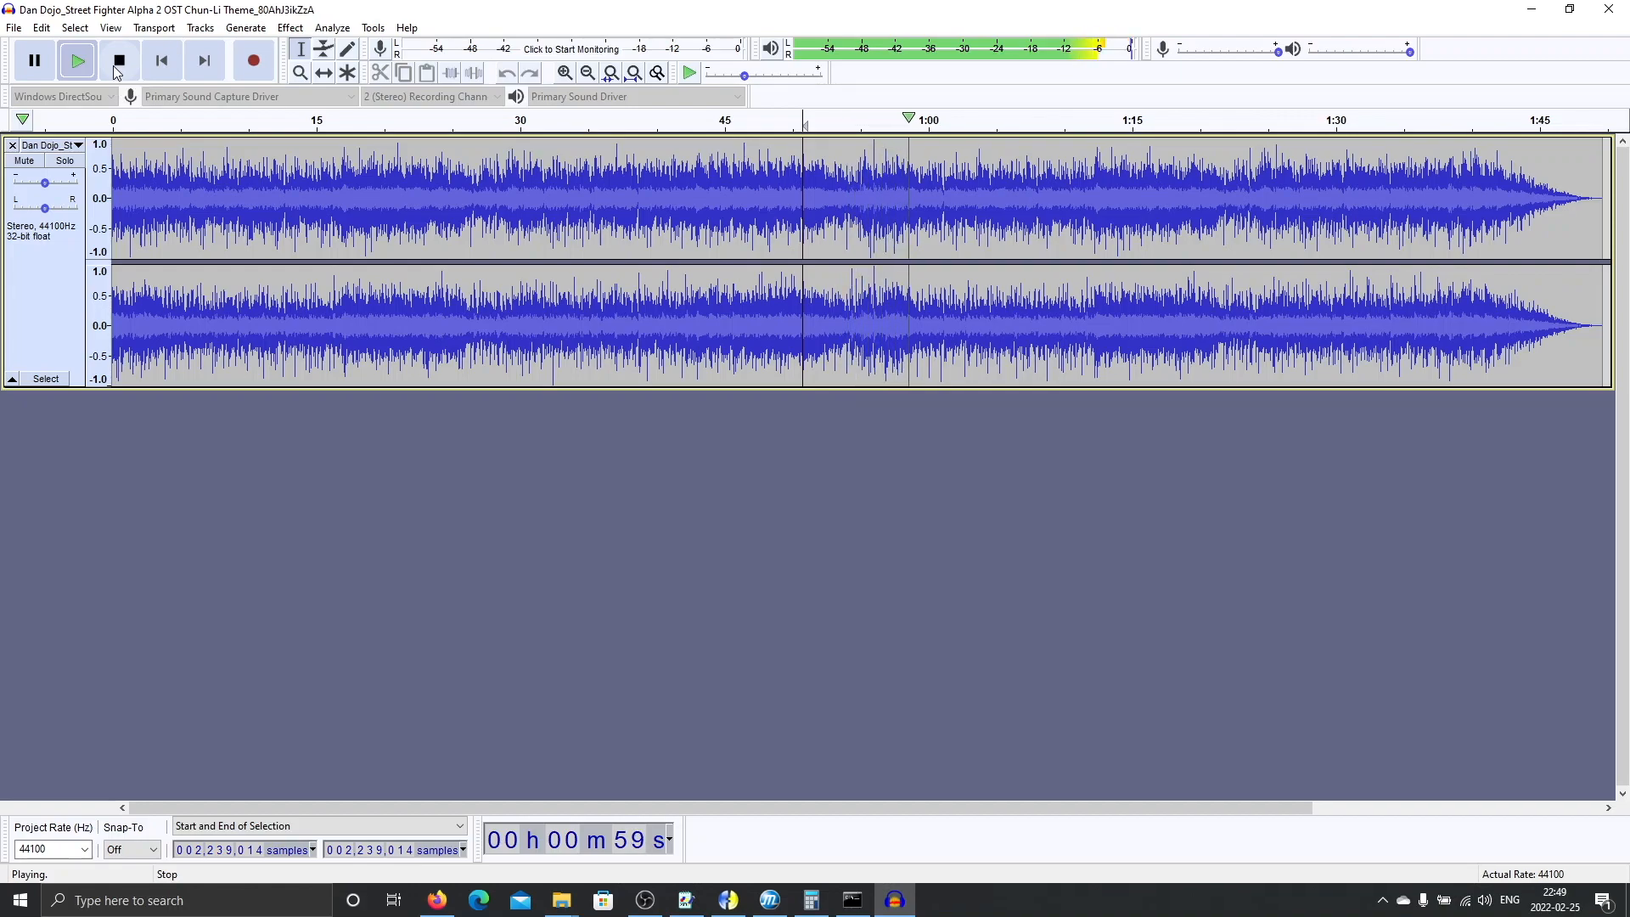
click(117, 67)
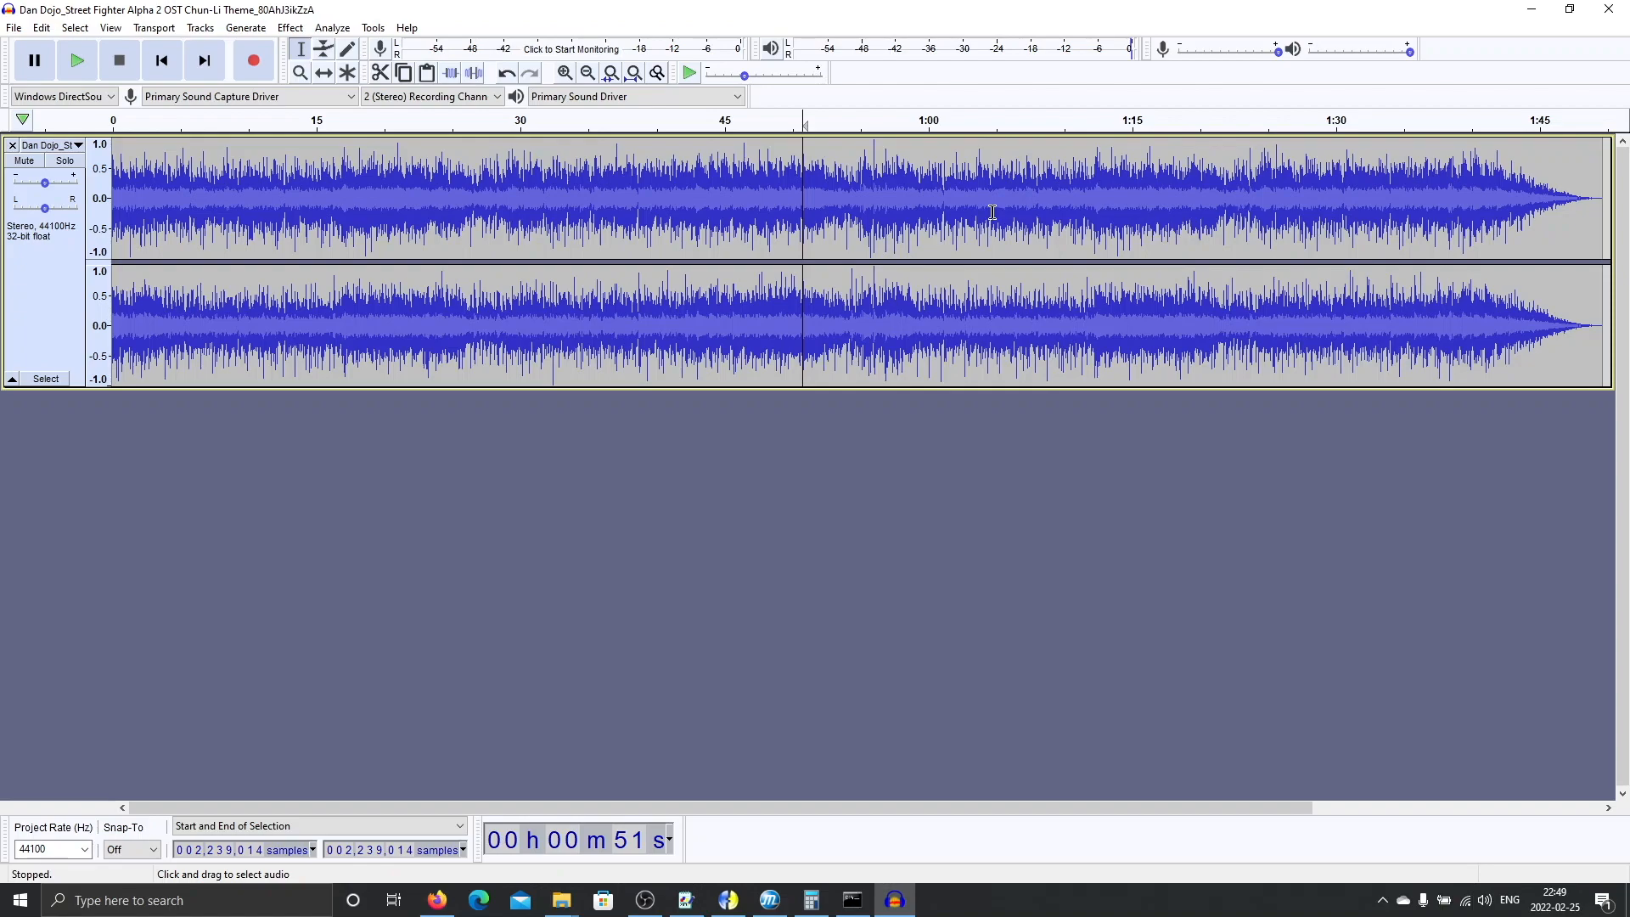
click(1092, 171)
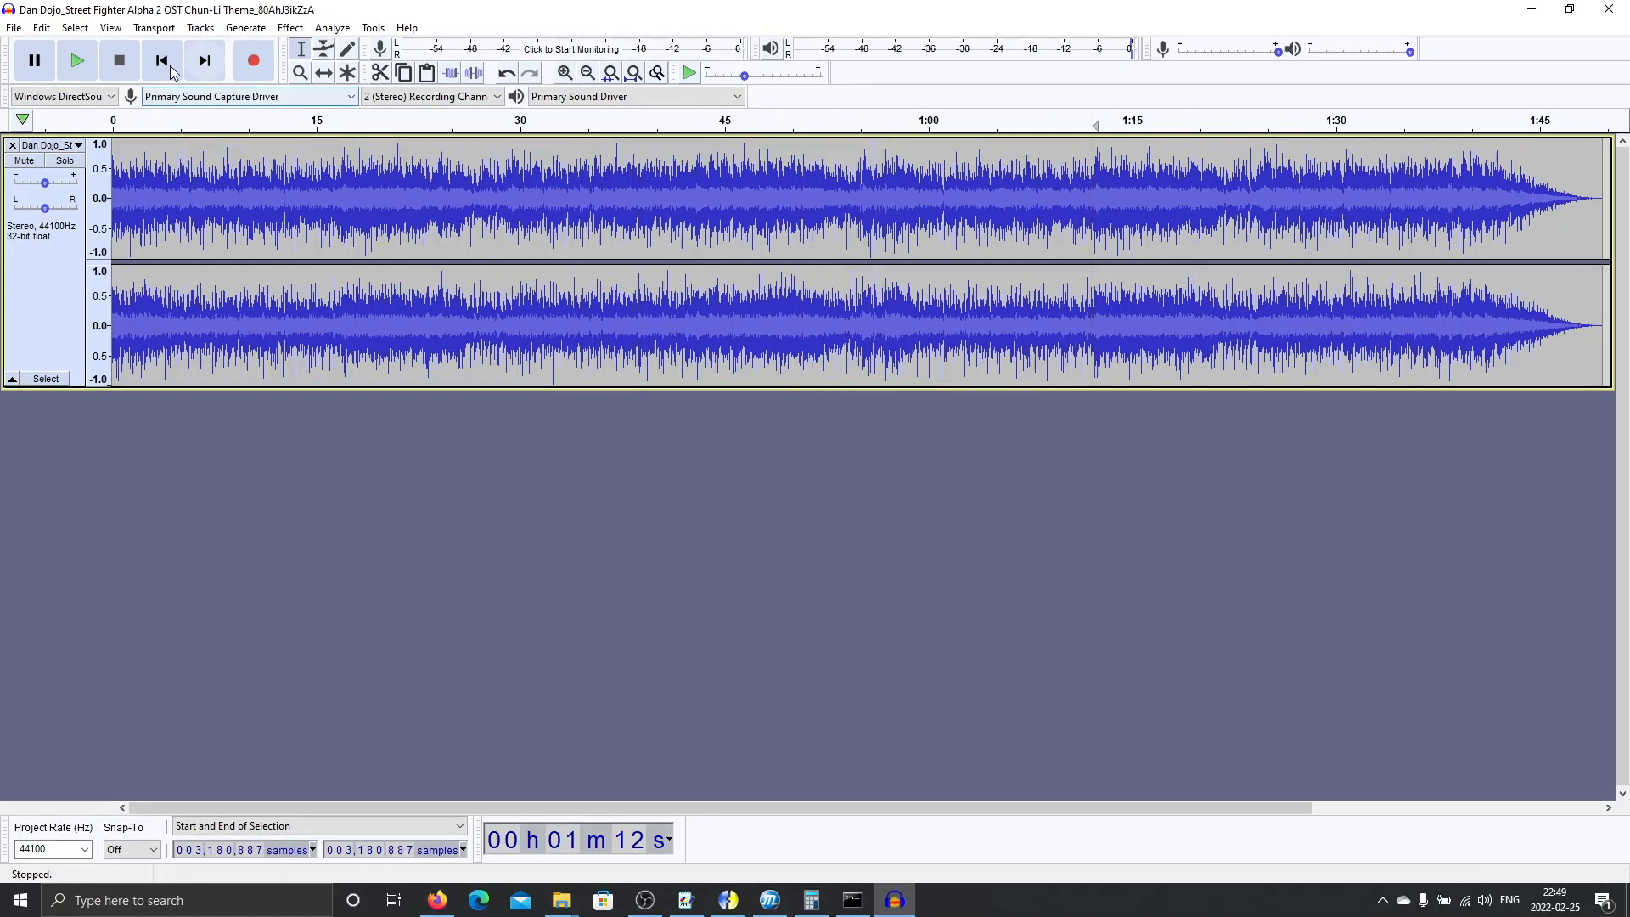
click(77, 60)
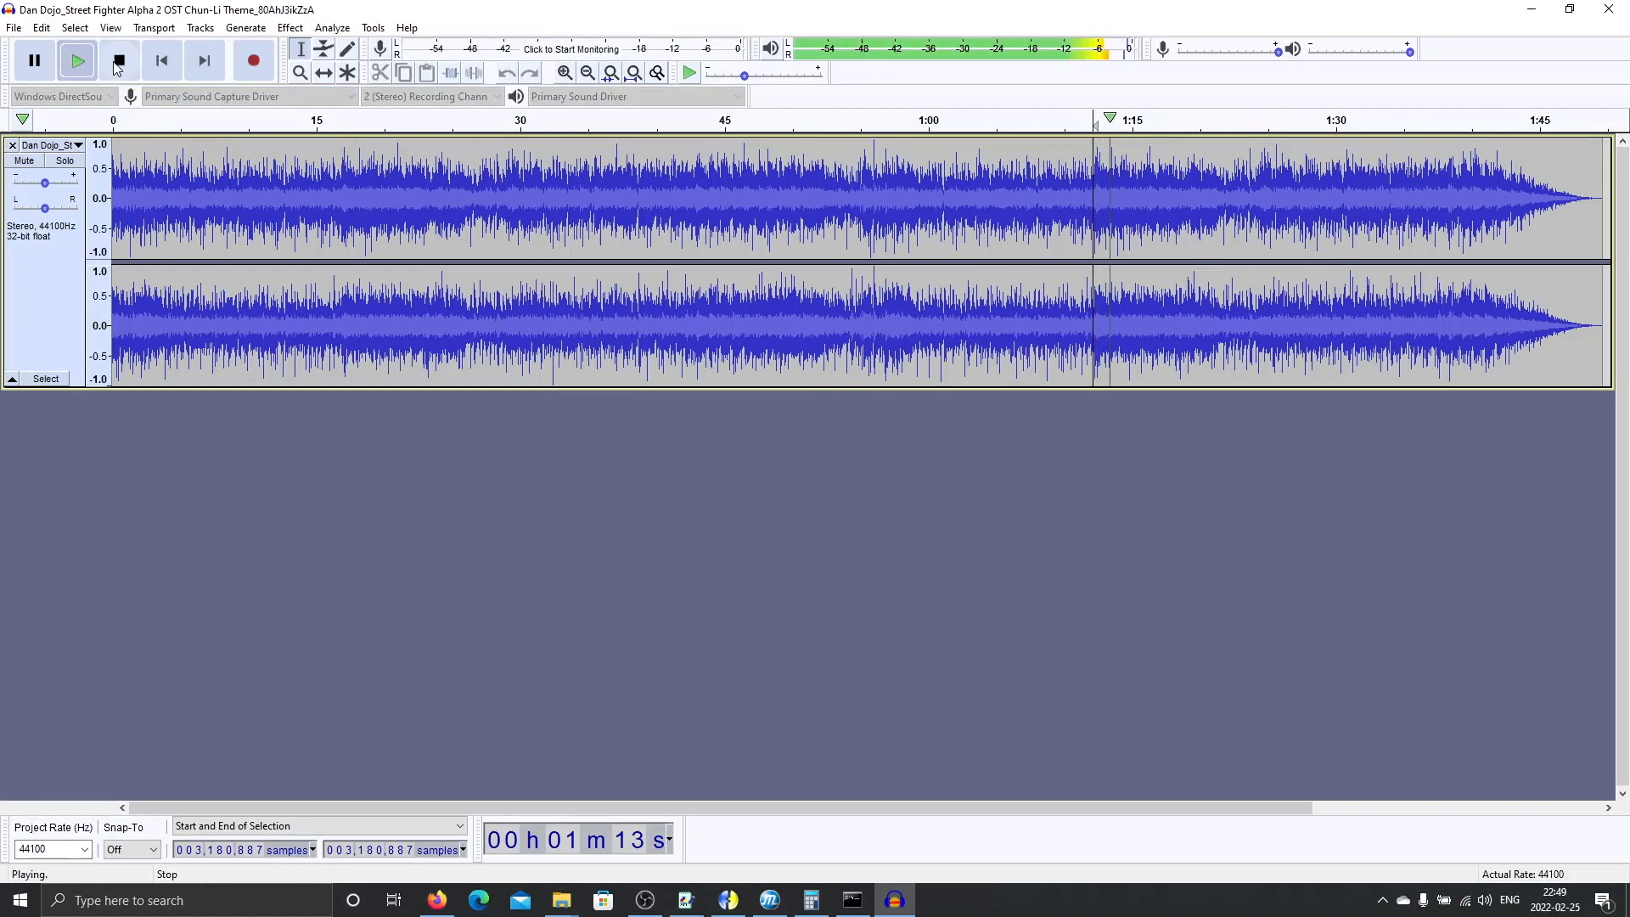
click(119, 60)
Listen to the track from about 17 seconds and from about 55 seconds, stopping playback each time.
click(341, 184)
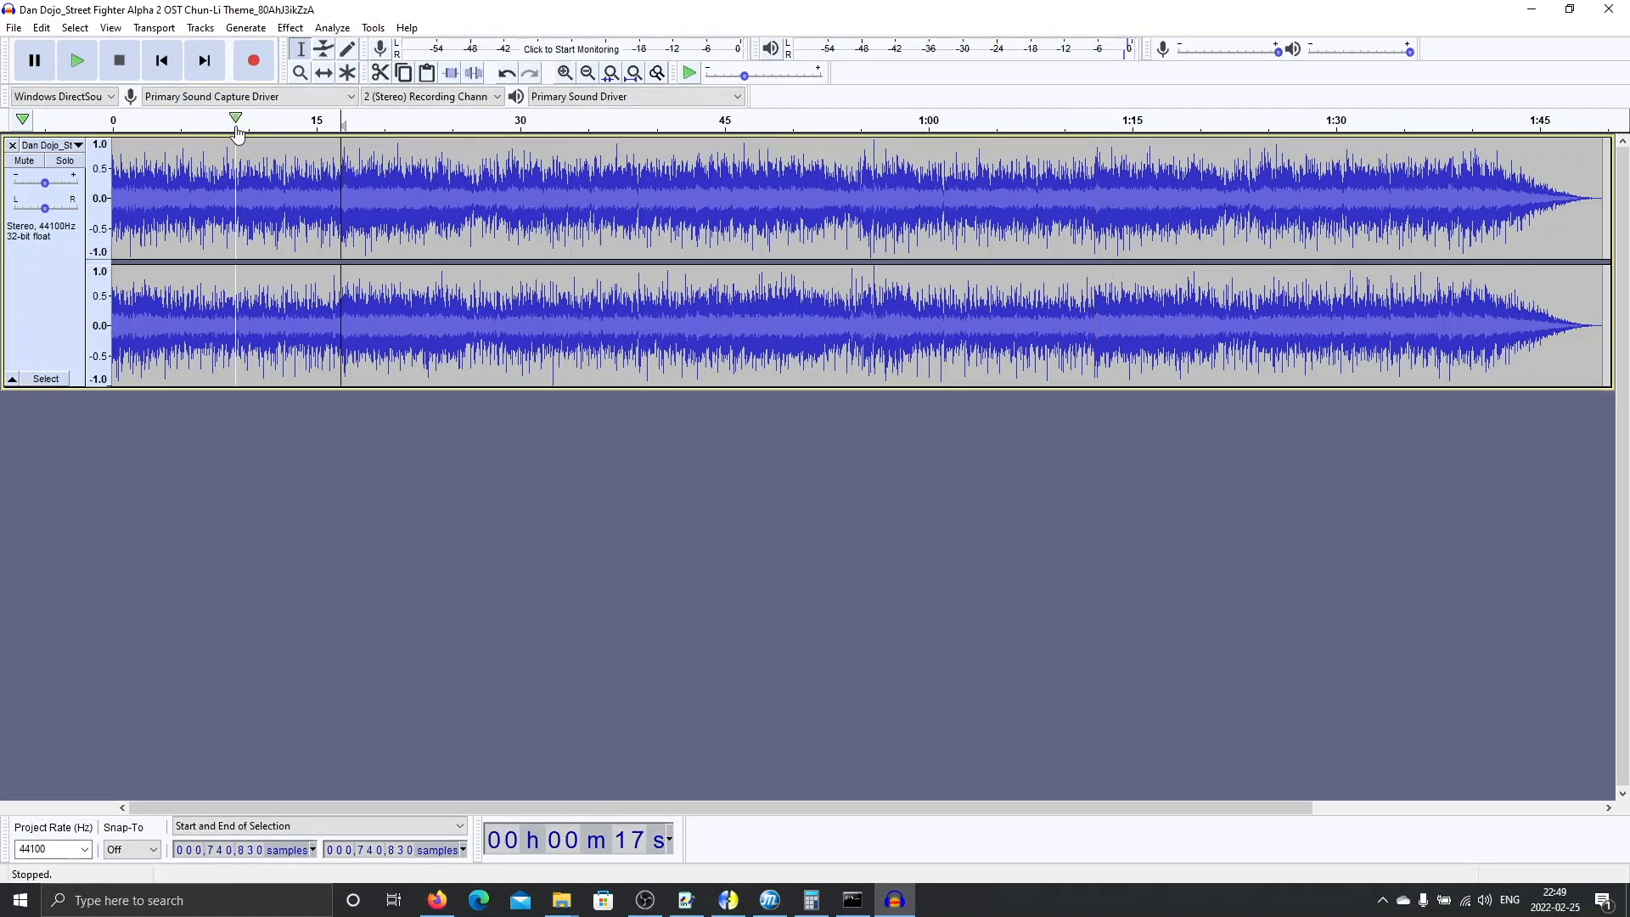
click(78, 60)
click(119, 61)
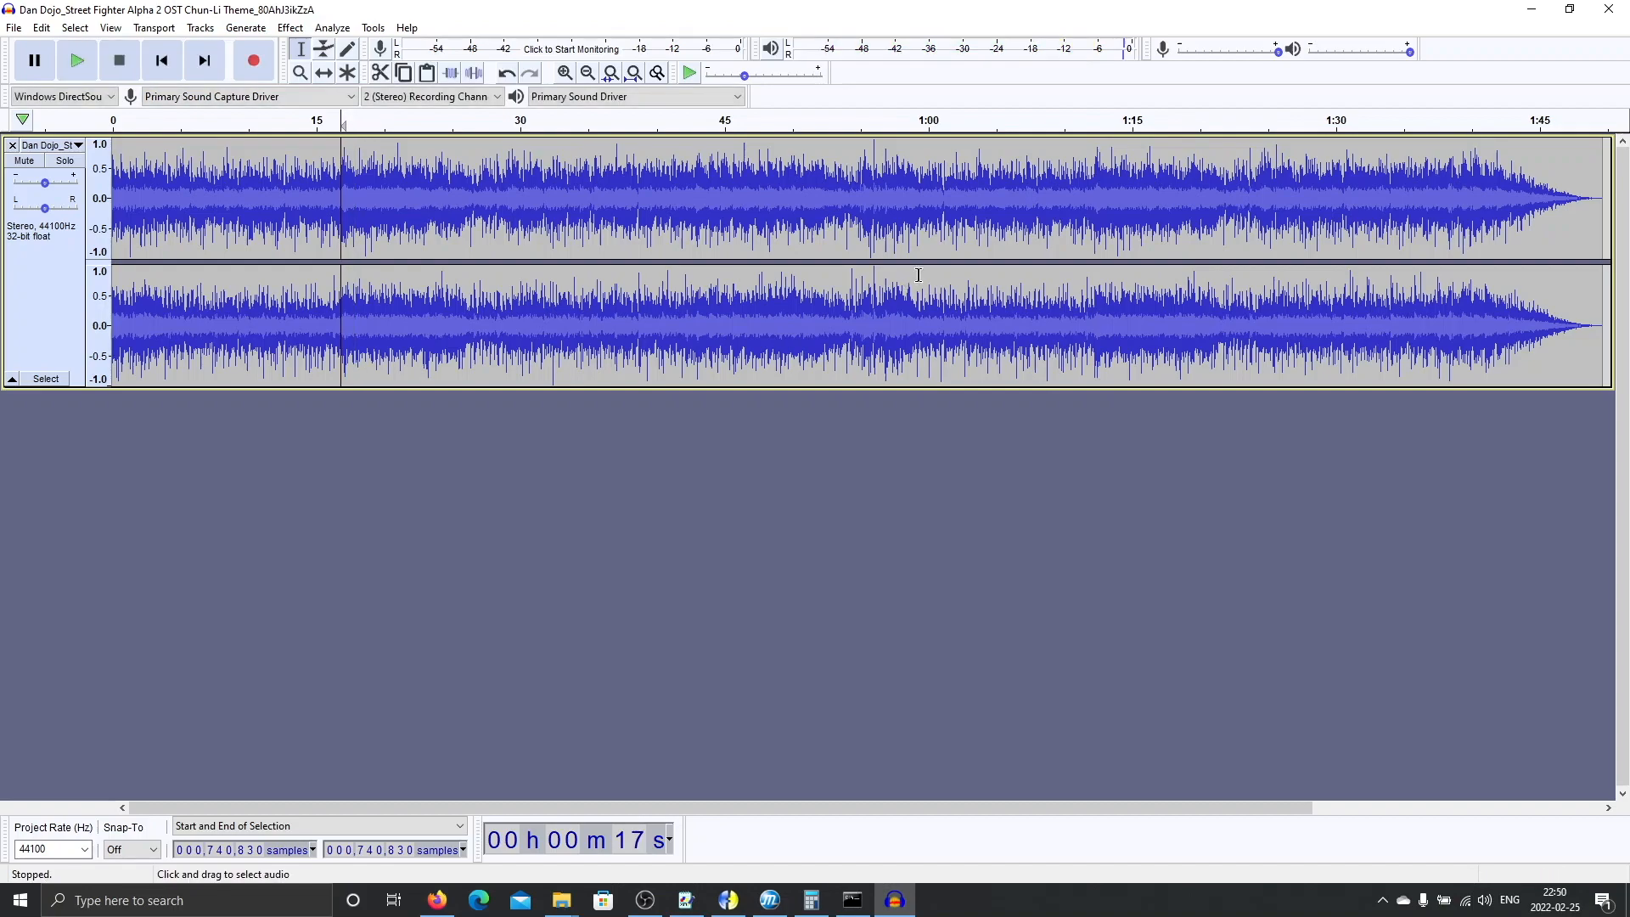
click(857, 176)
click(77, 60)
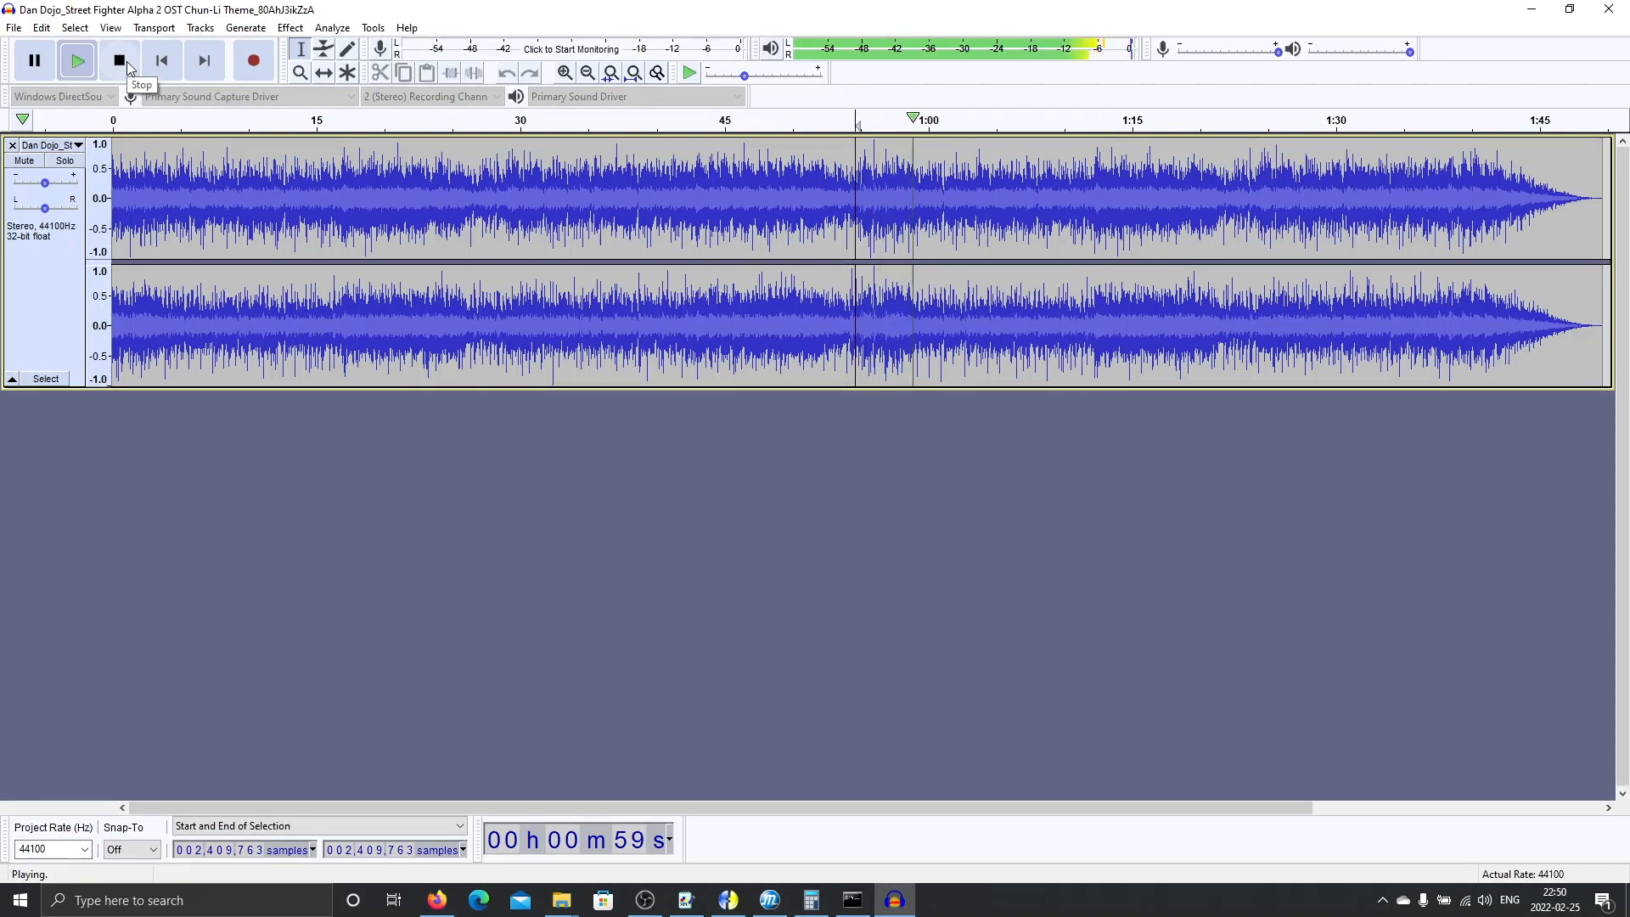
click(125, 65)
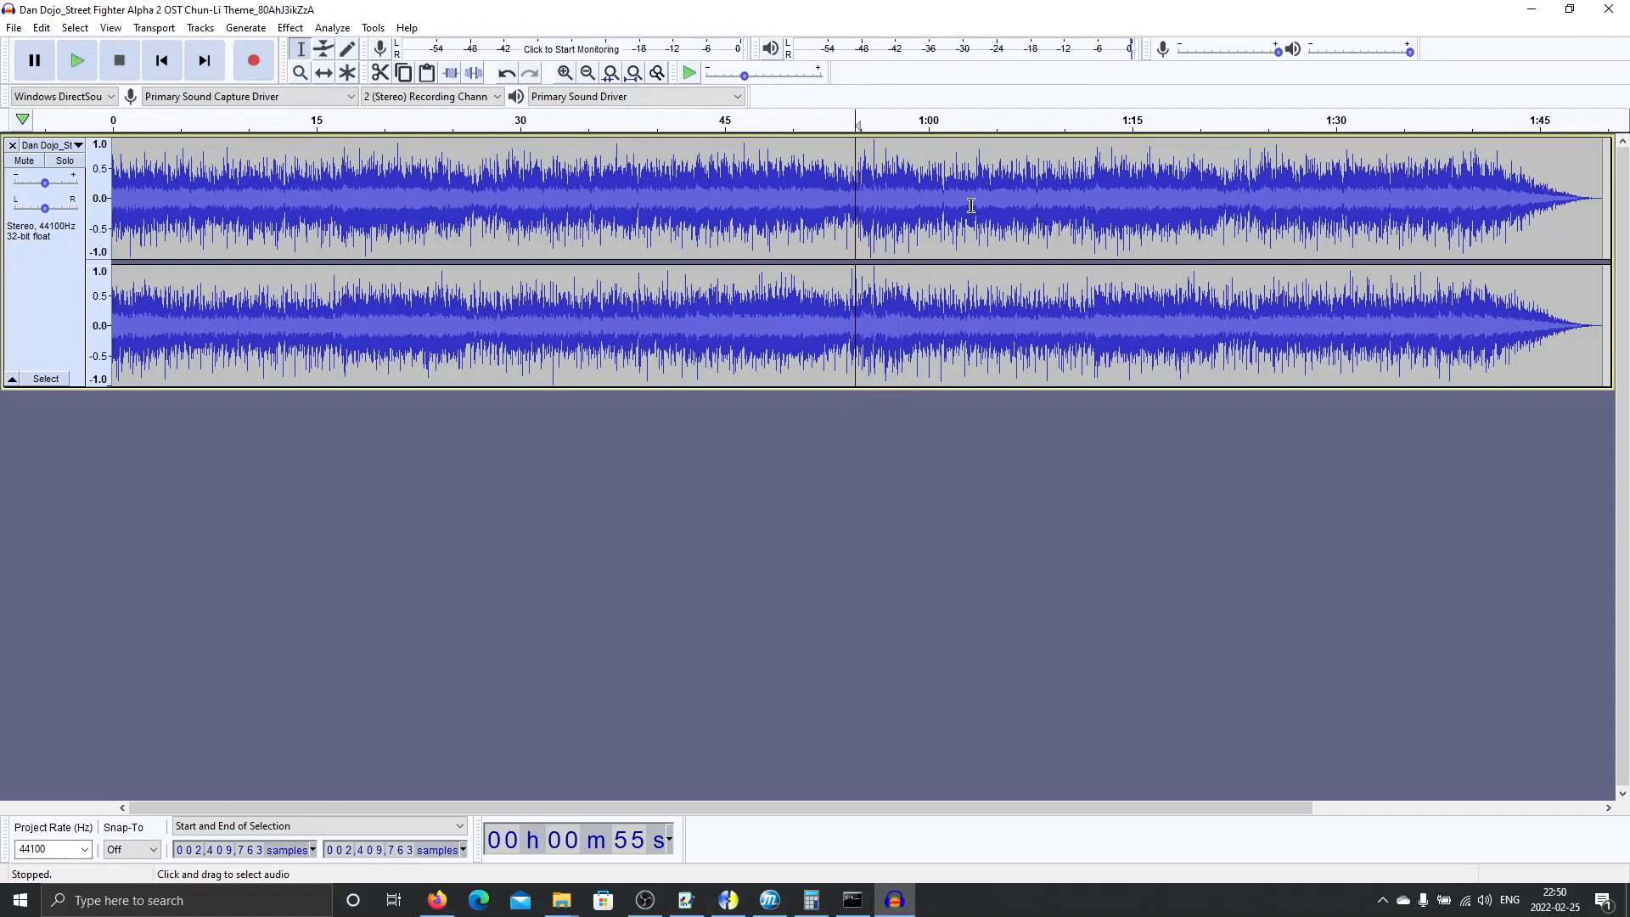
Delete the audio from about 1:01 to the track's end and return the cursor to the start.
drag(941, 182, 1623, 225)
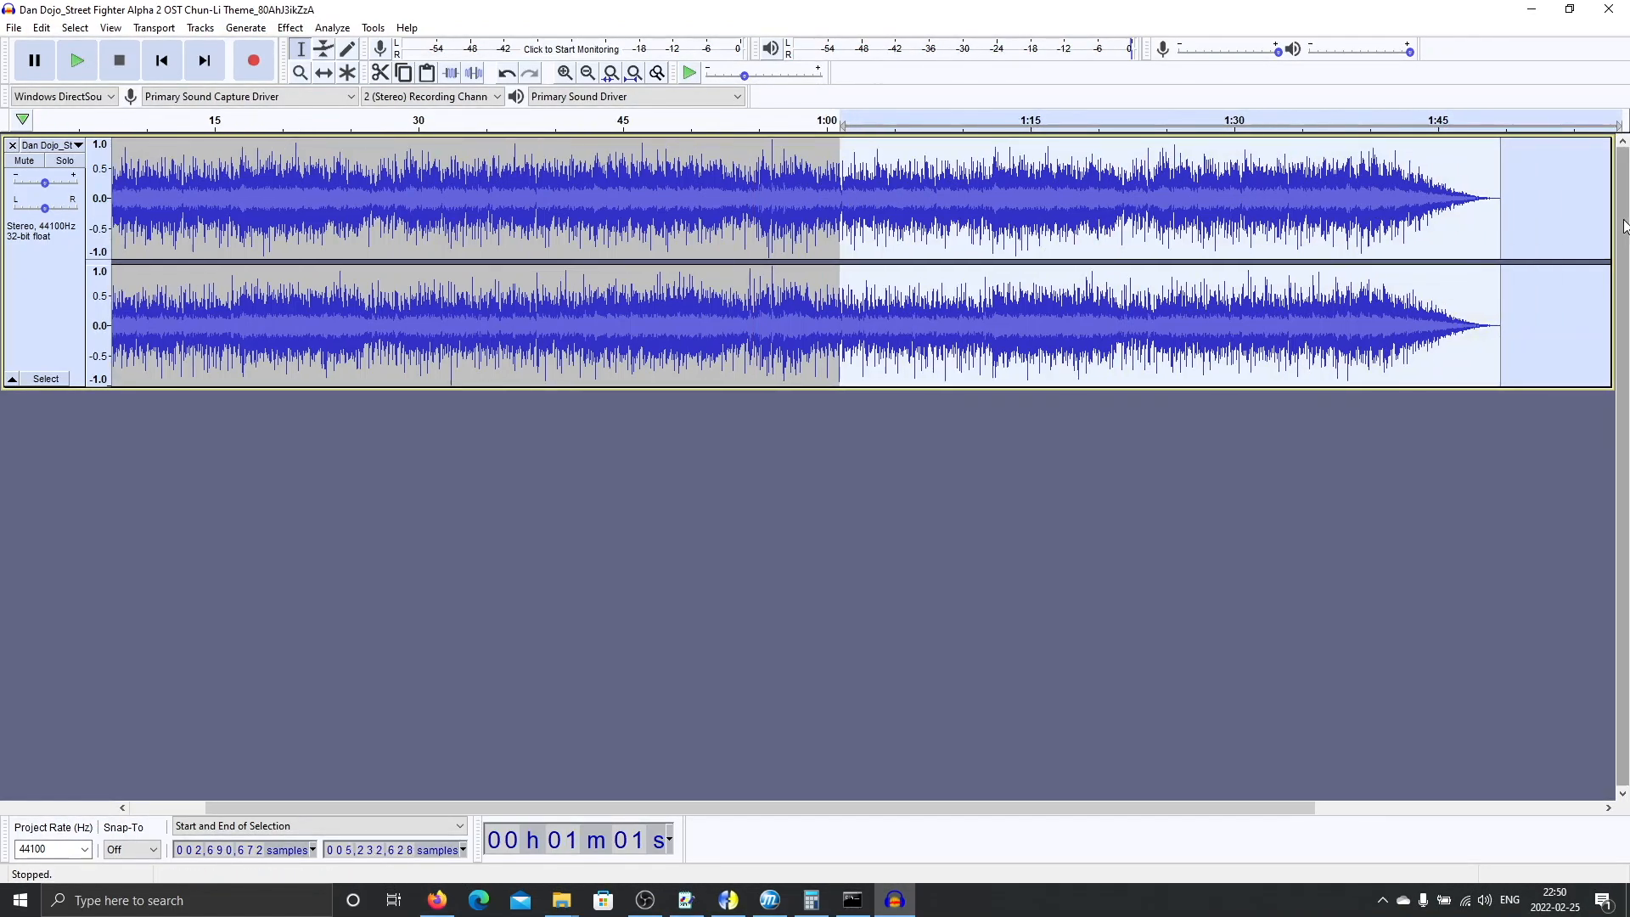
key(Delete)
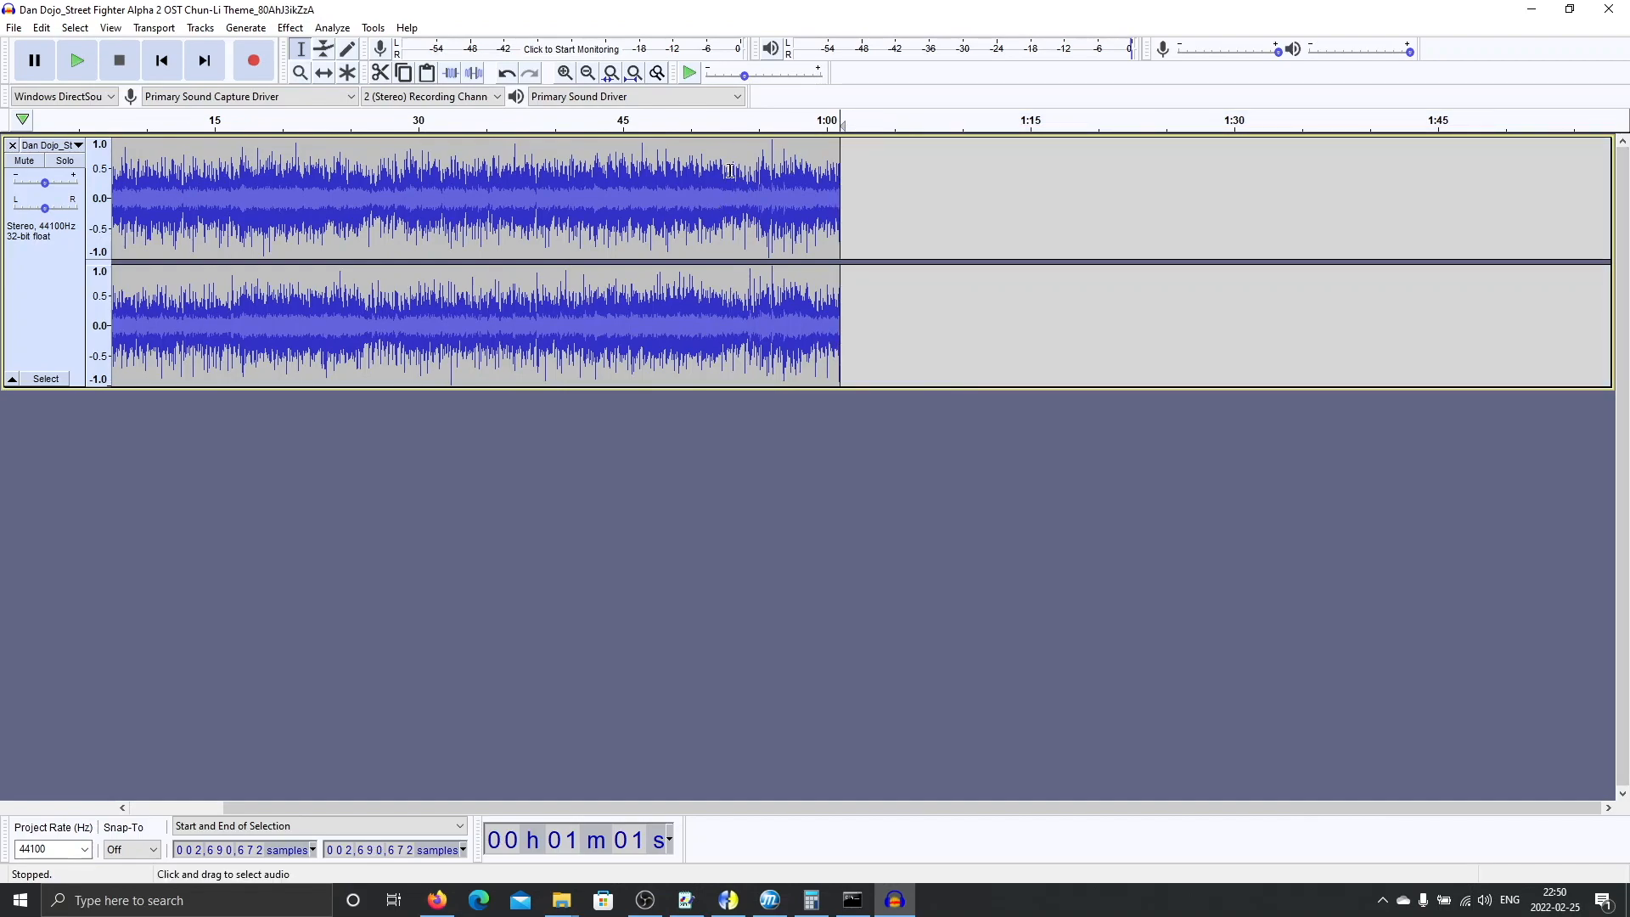
click(162, 60)
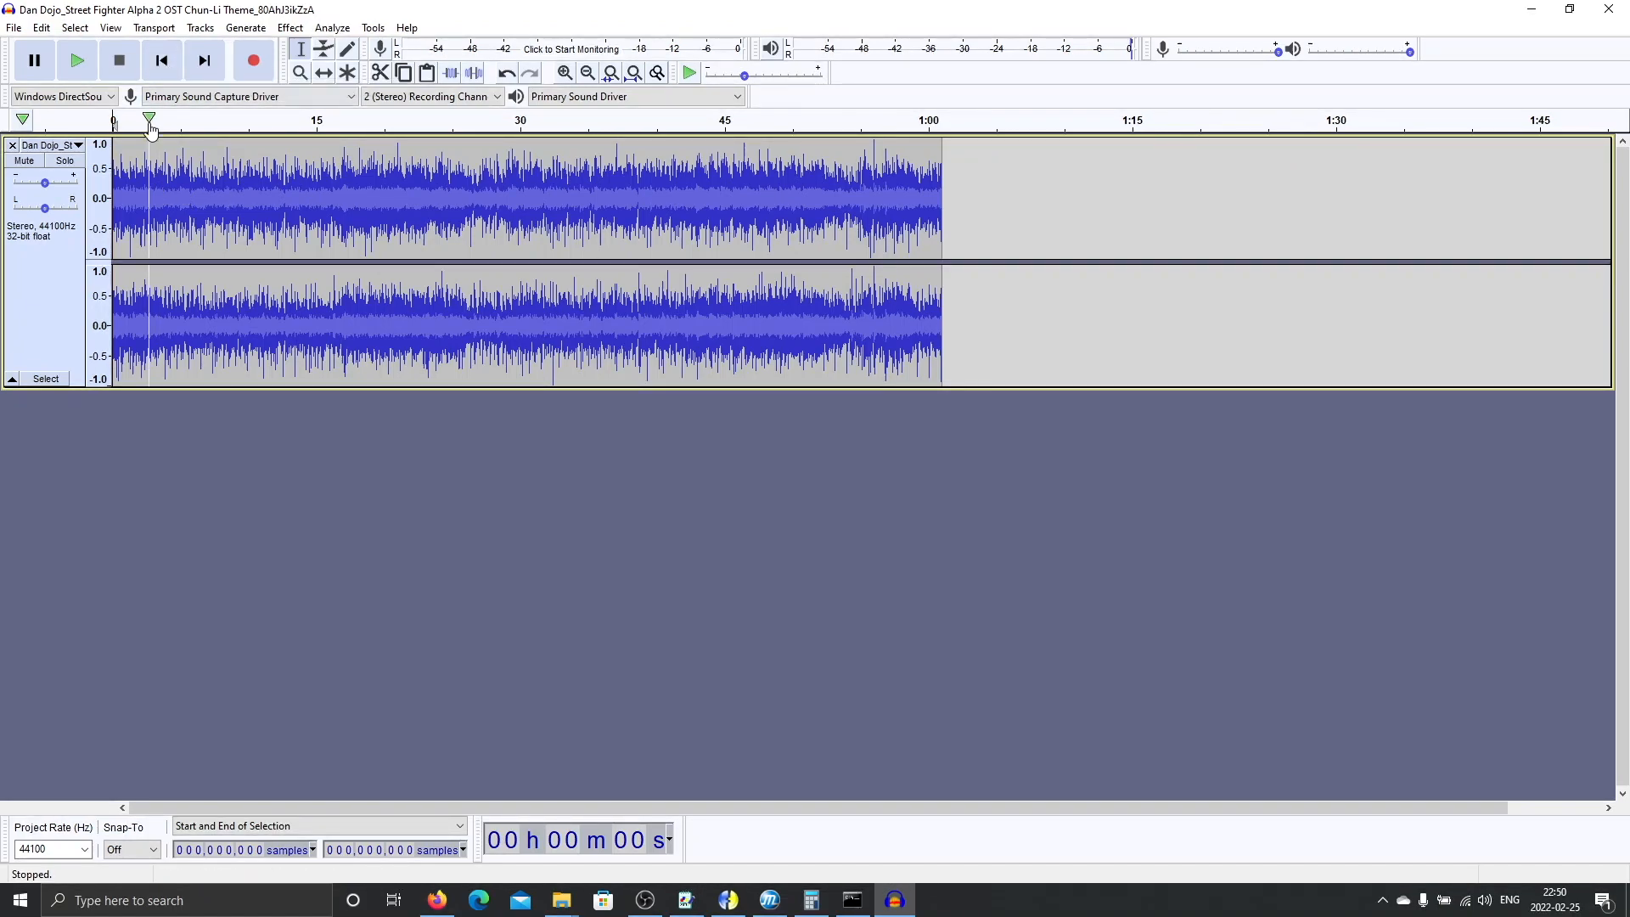
Start exporting the track as MP3 with variable bit rate and 200-250 kbps quality.
click(21, 30)
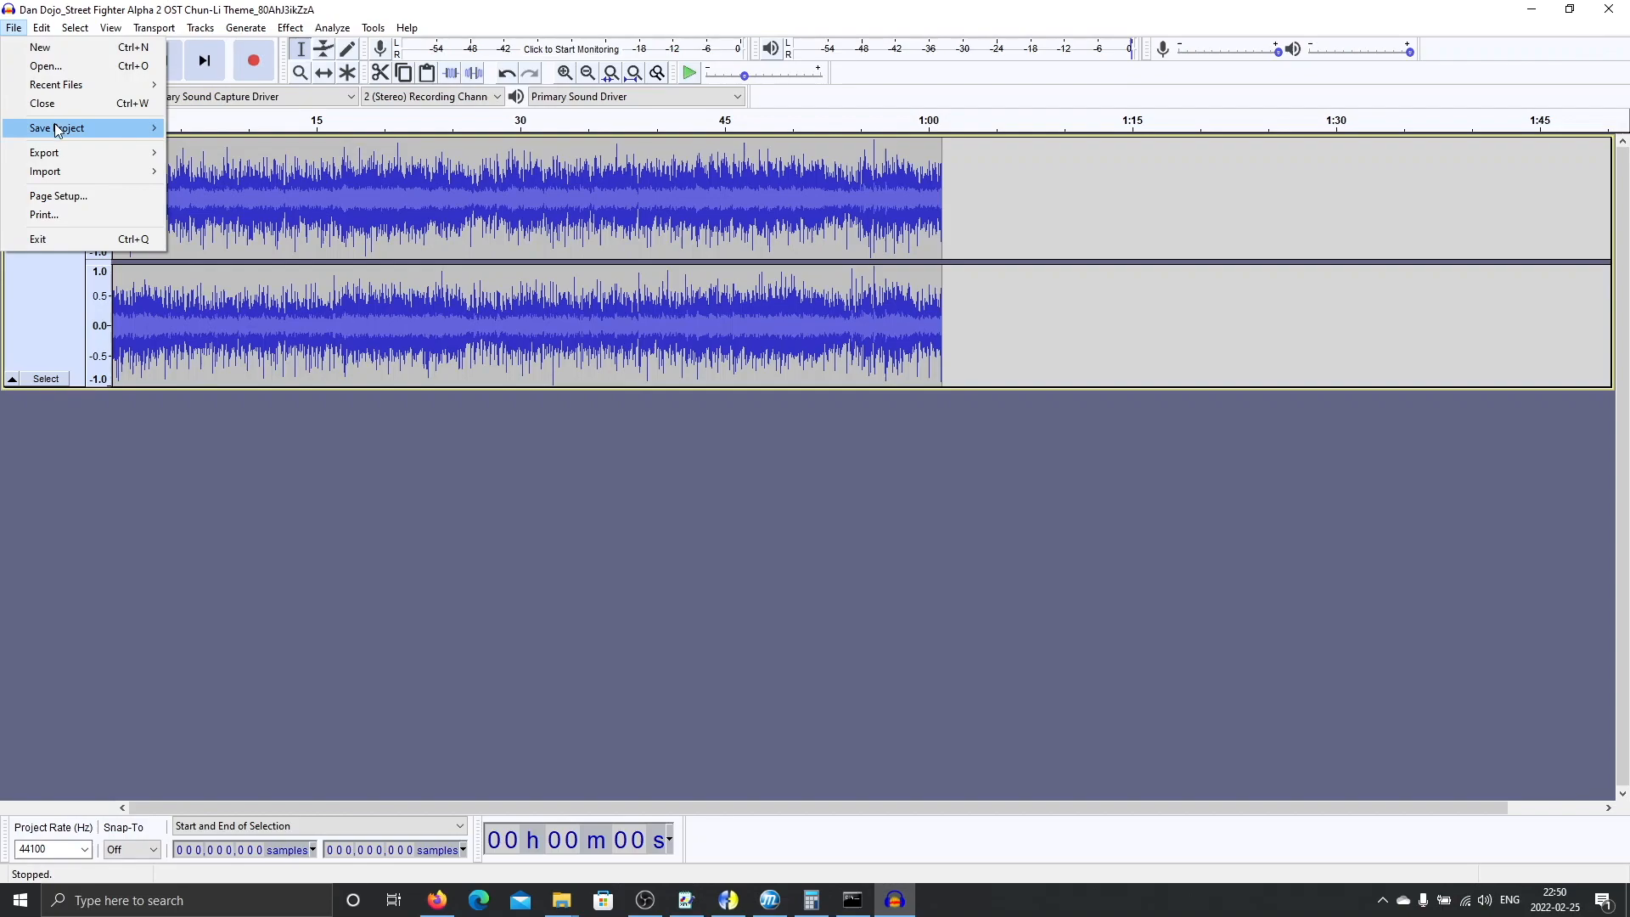
mouse_move(61, 156)
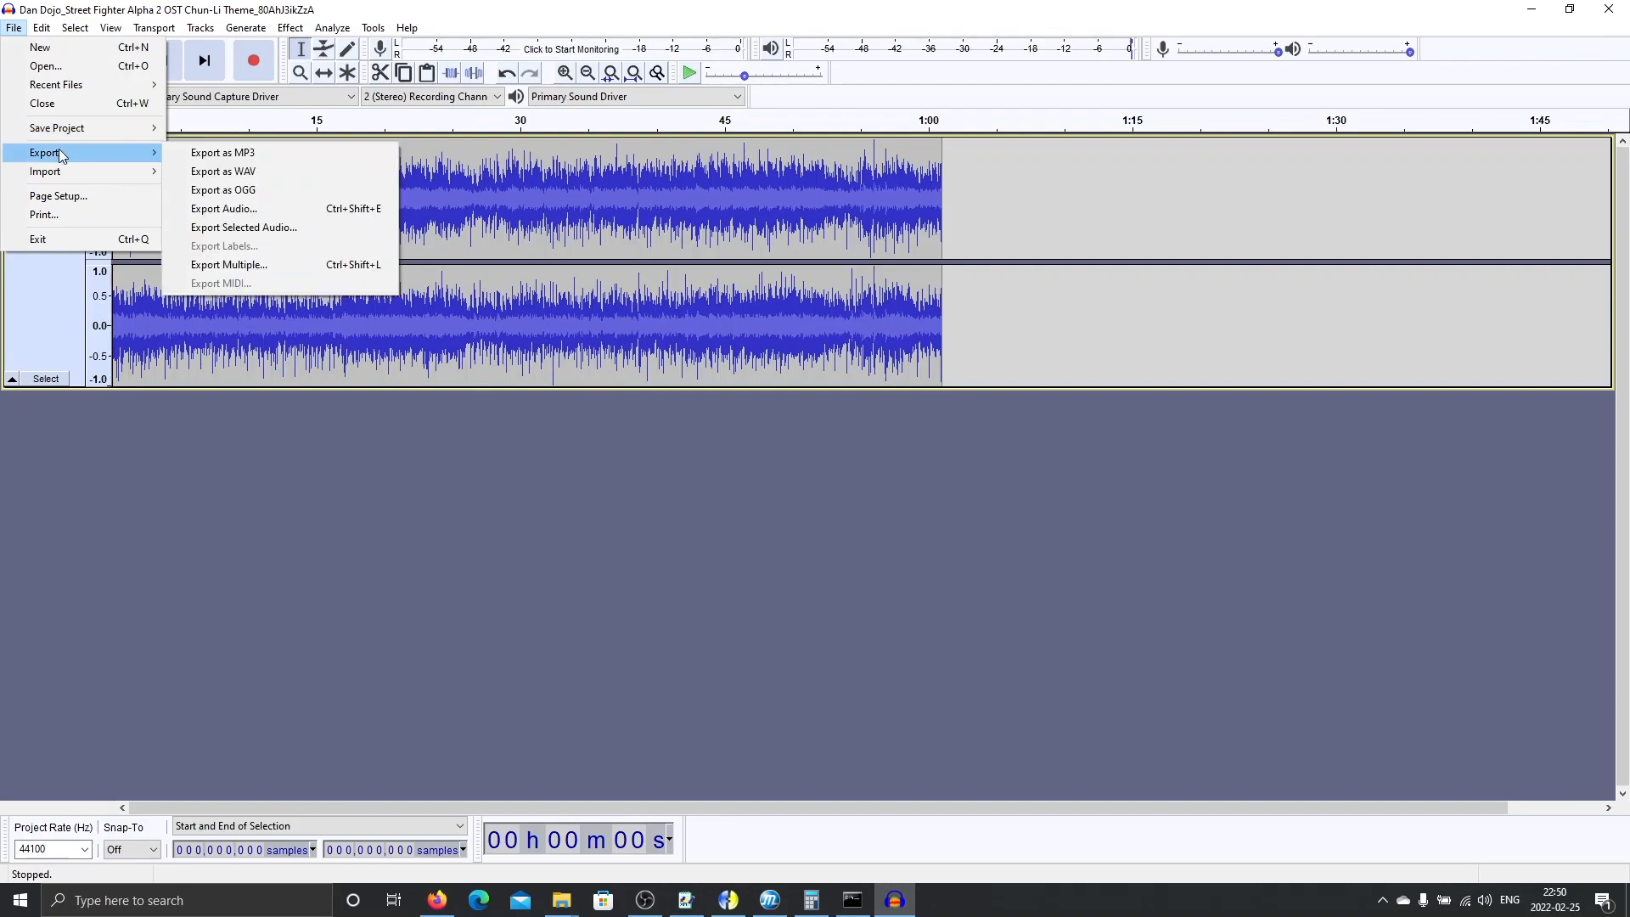
click(194, 164)
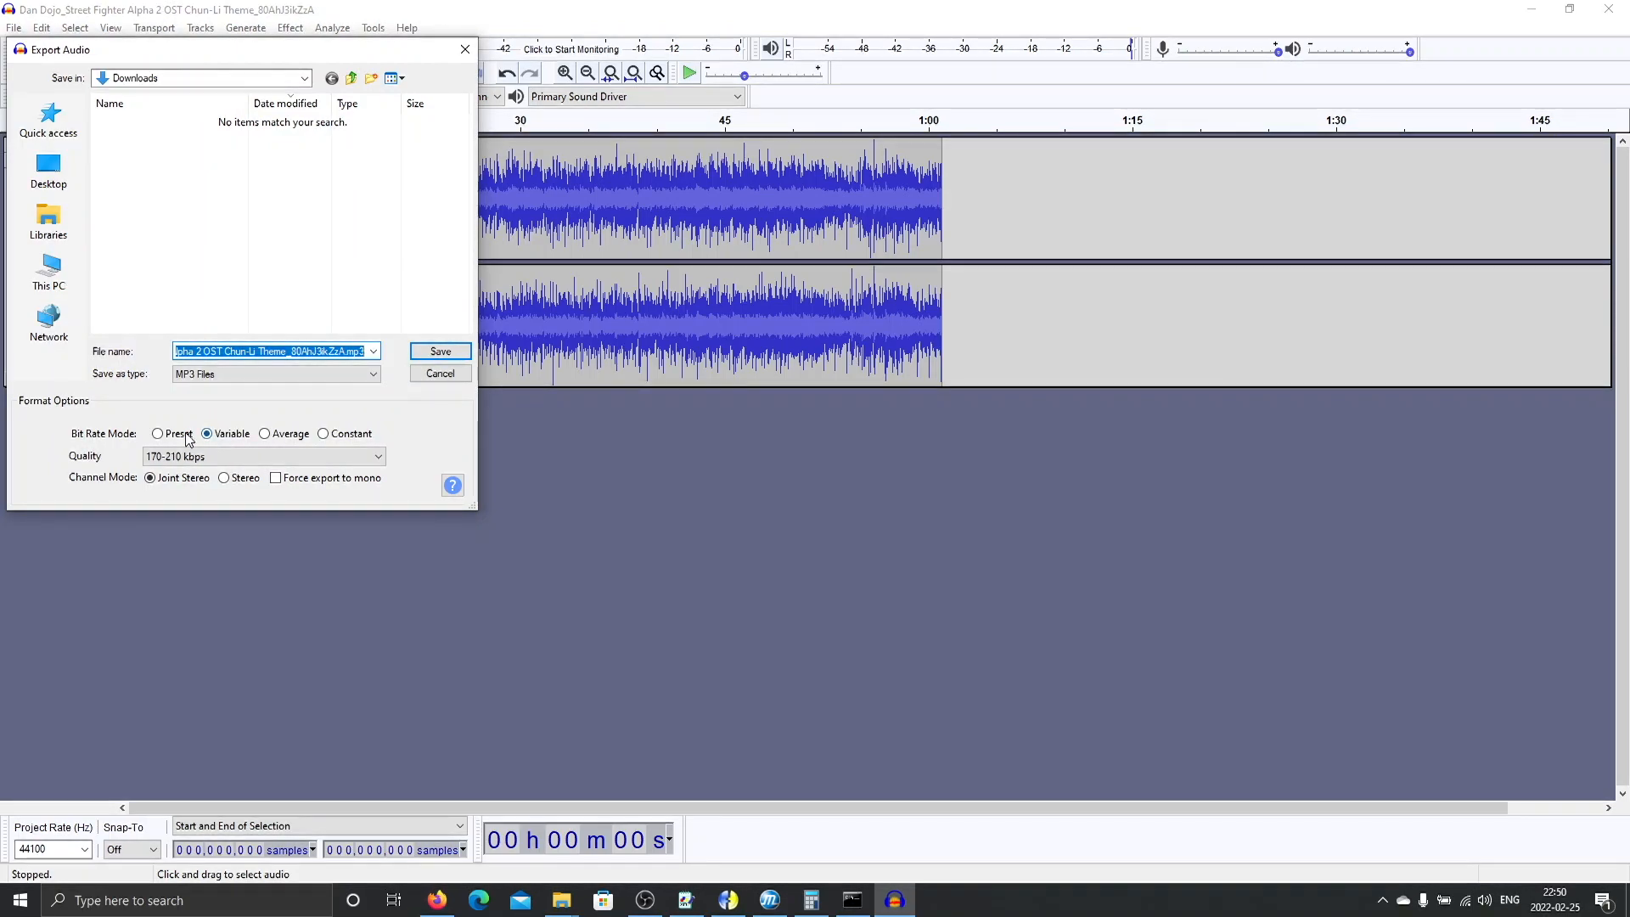
click(197, 459)
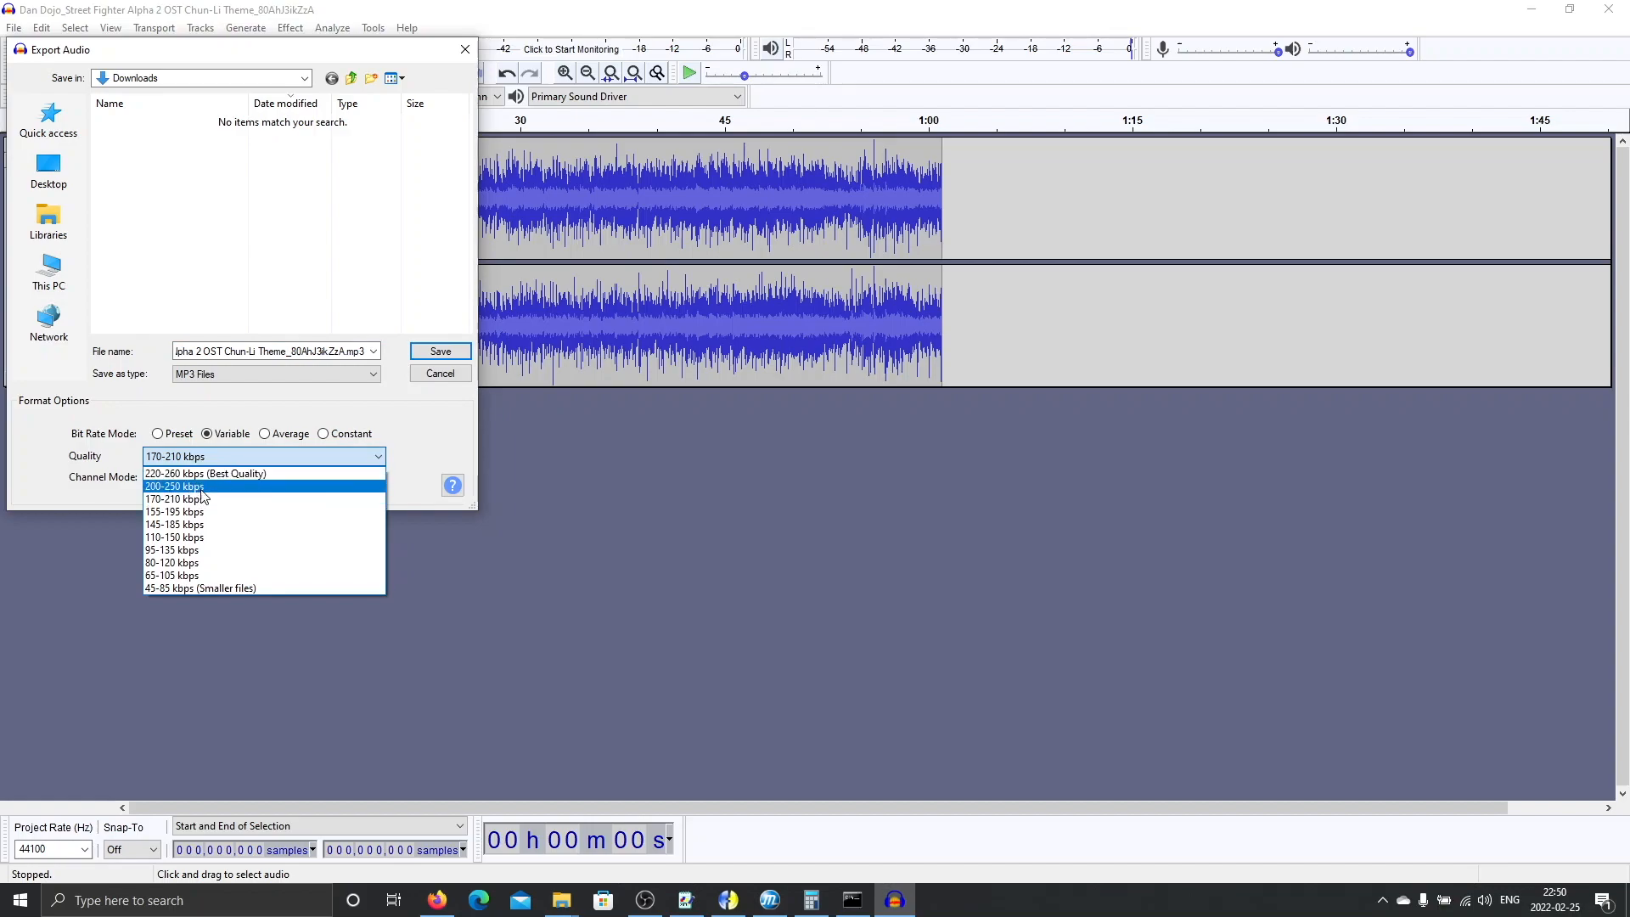
click(201, 487)
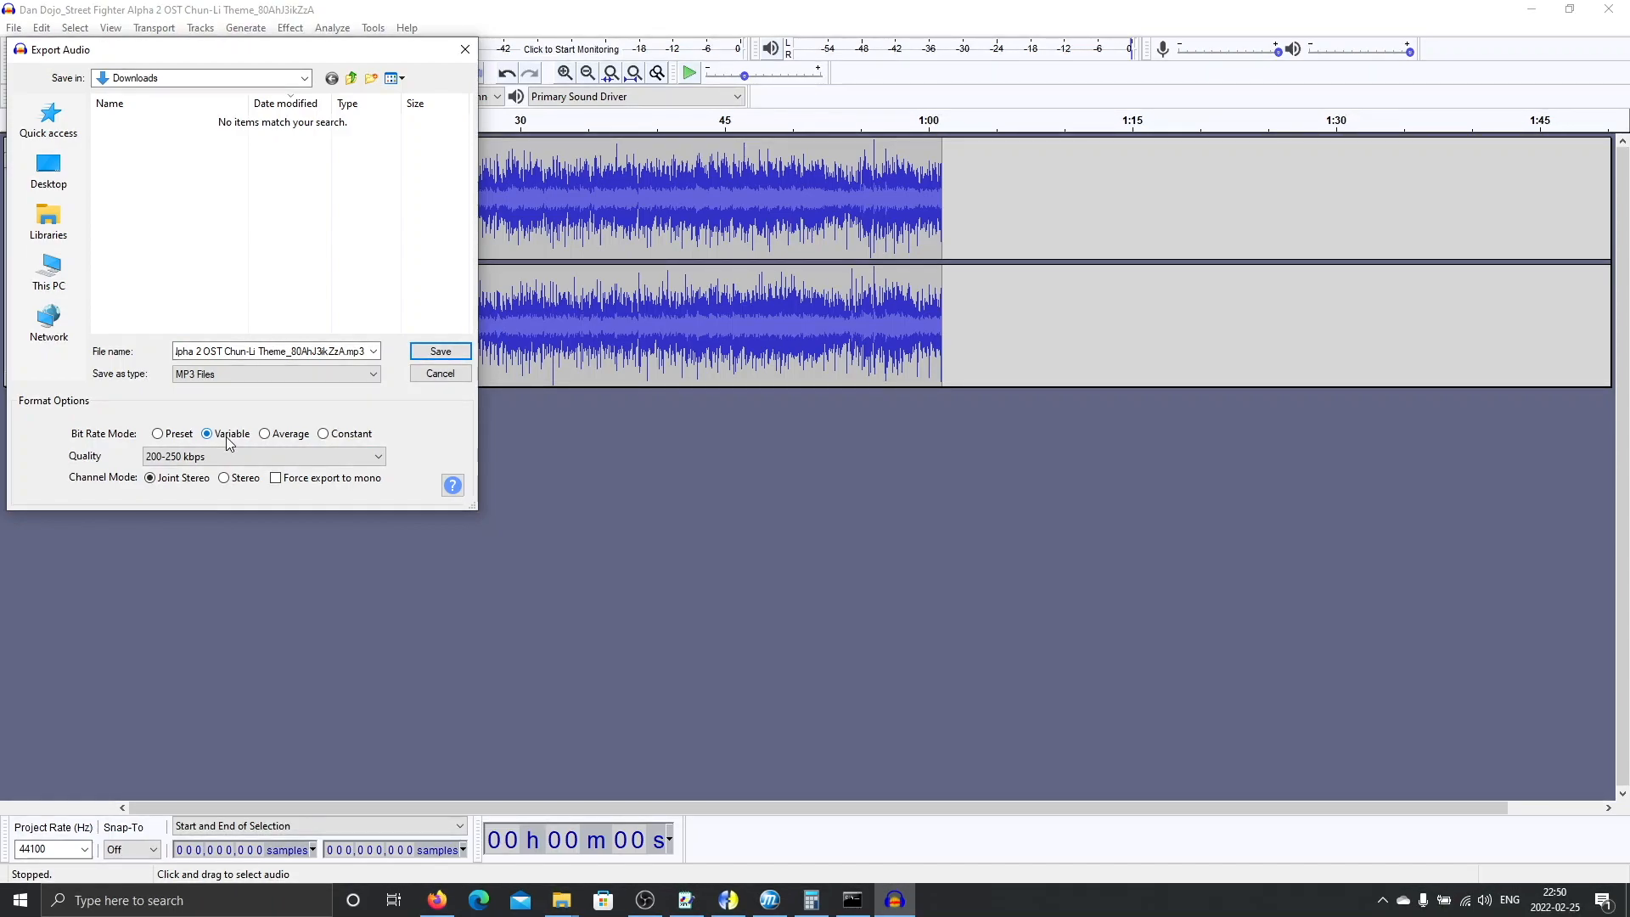
click(229, 458)
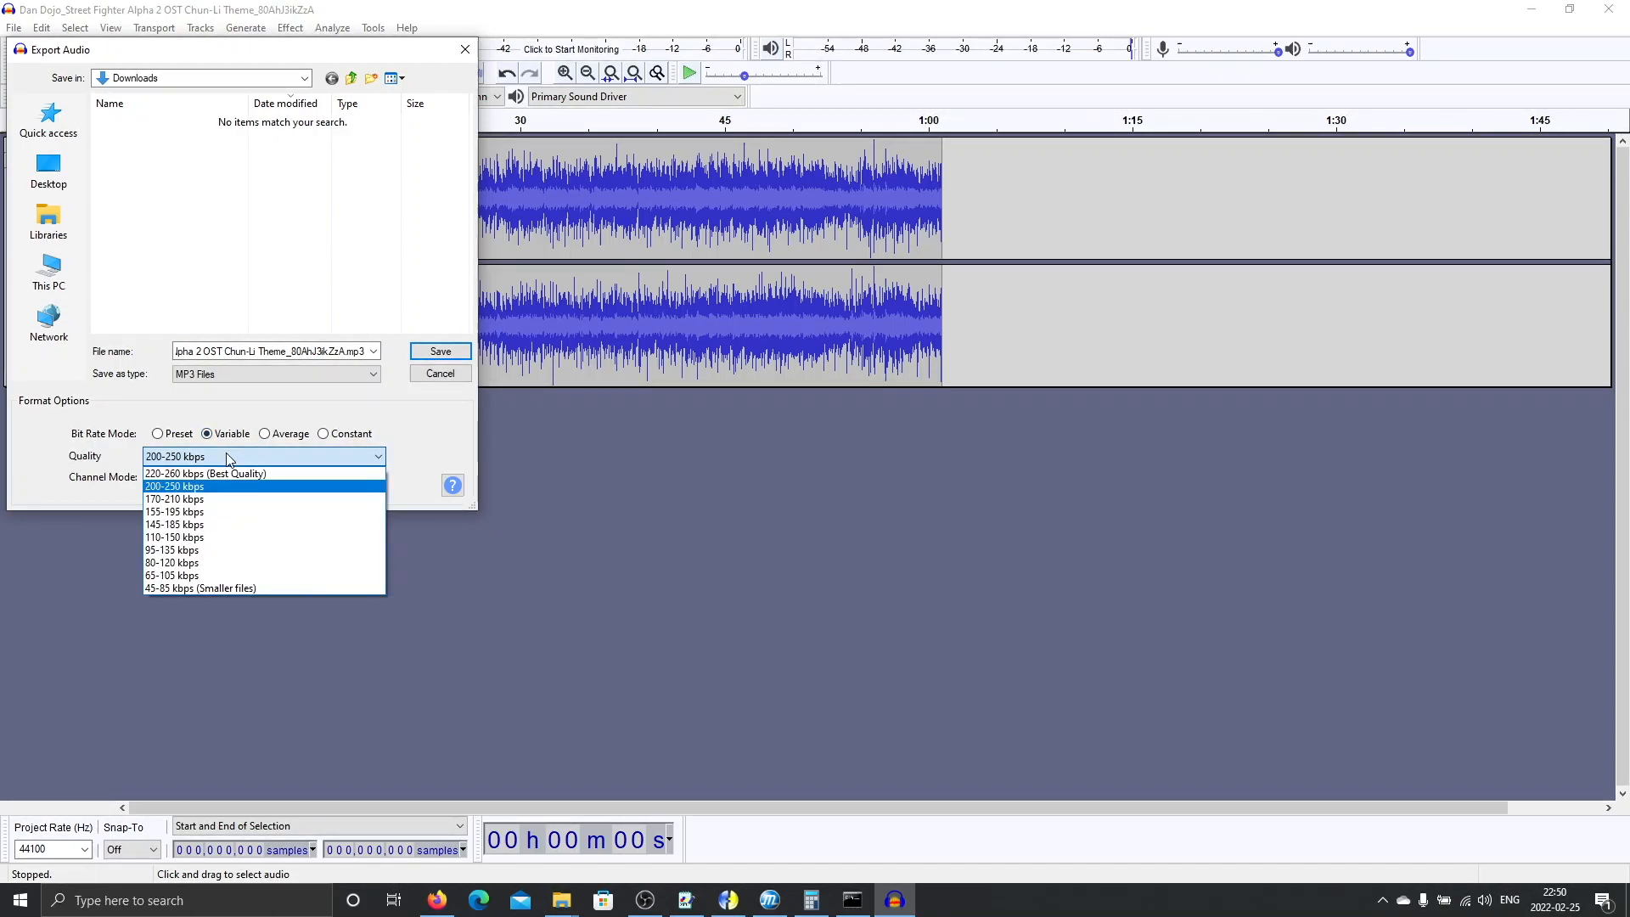
click(229, 457)
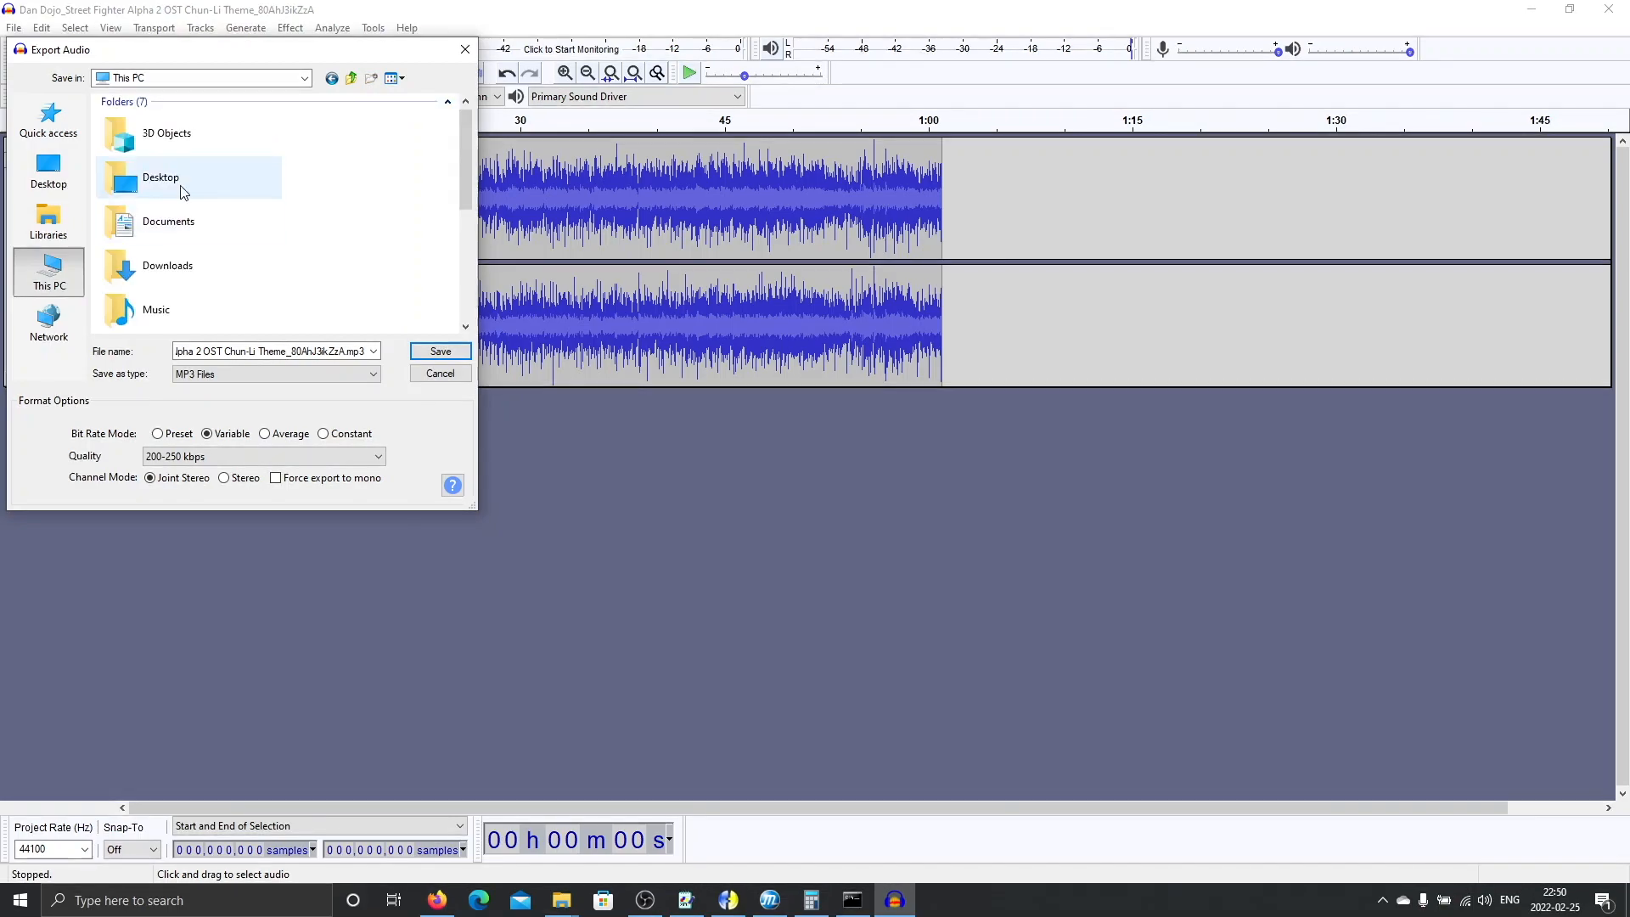
Set the export destination to the C:\Games\MUGEN\mugen_1.1\stages folder.
scroll(175, 222, down, 3)
double_click(174, 212)
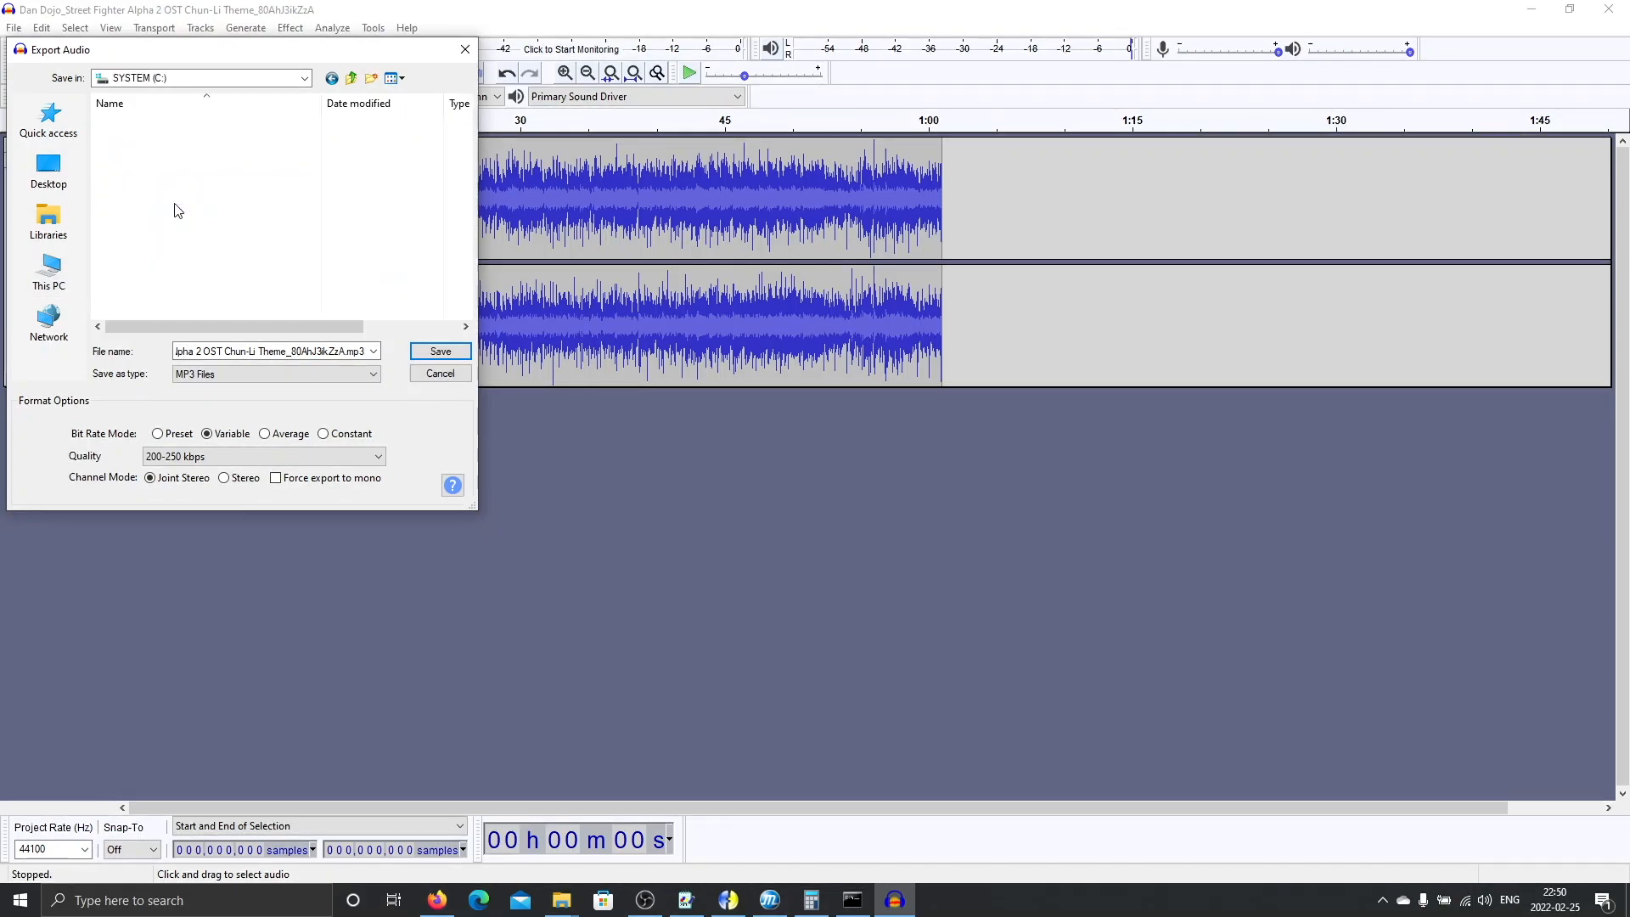
double_click(145, 135)
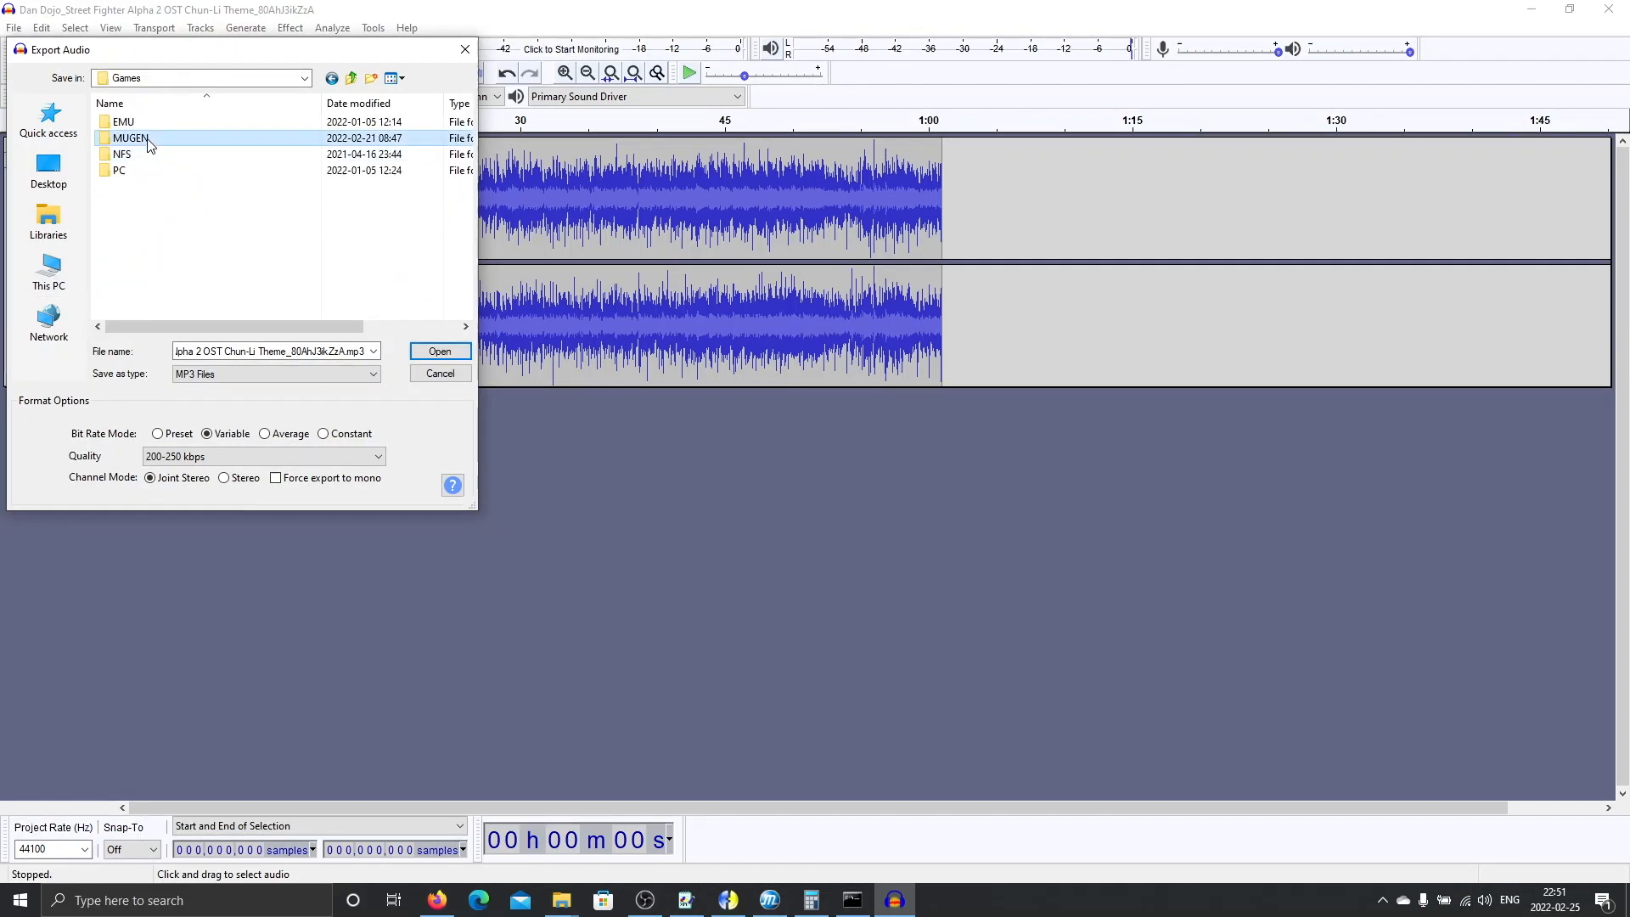
double_click(130, 138)
double_click(156, 284)
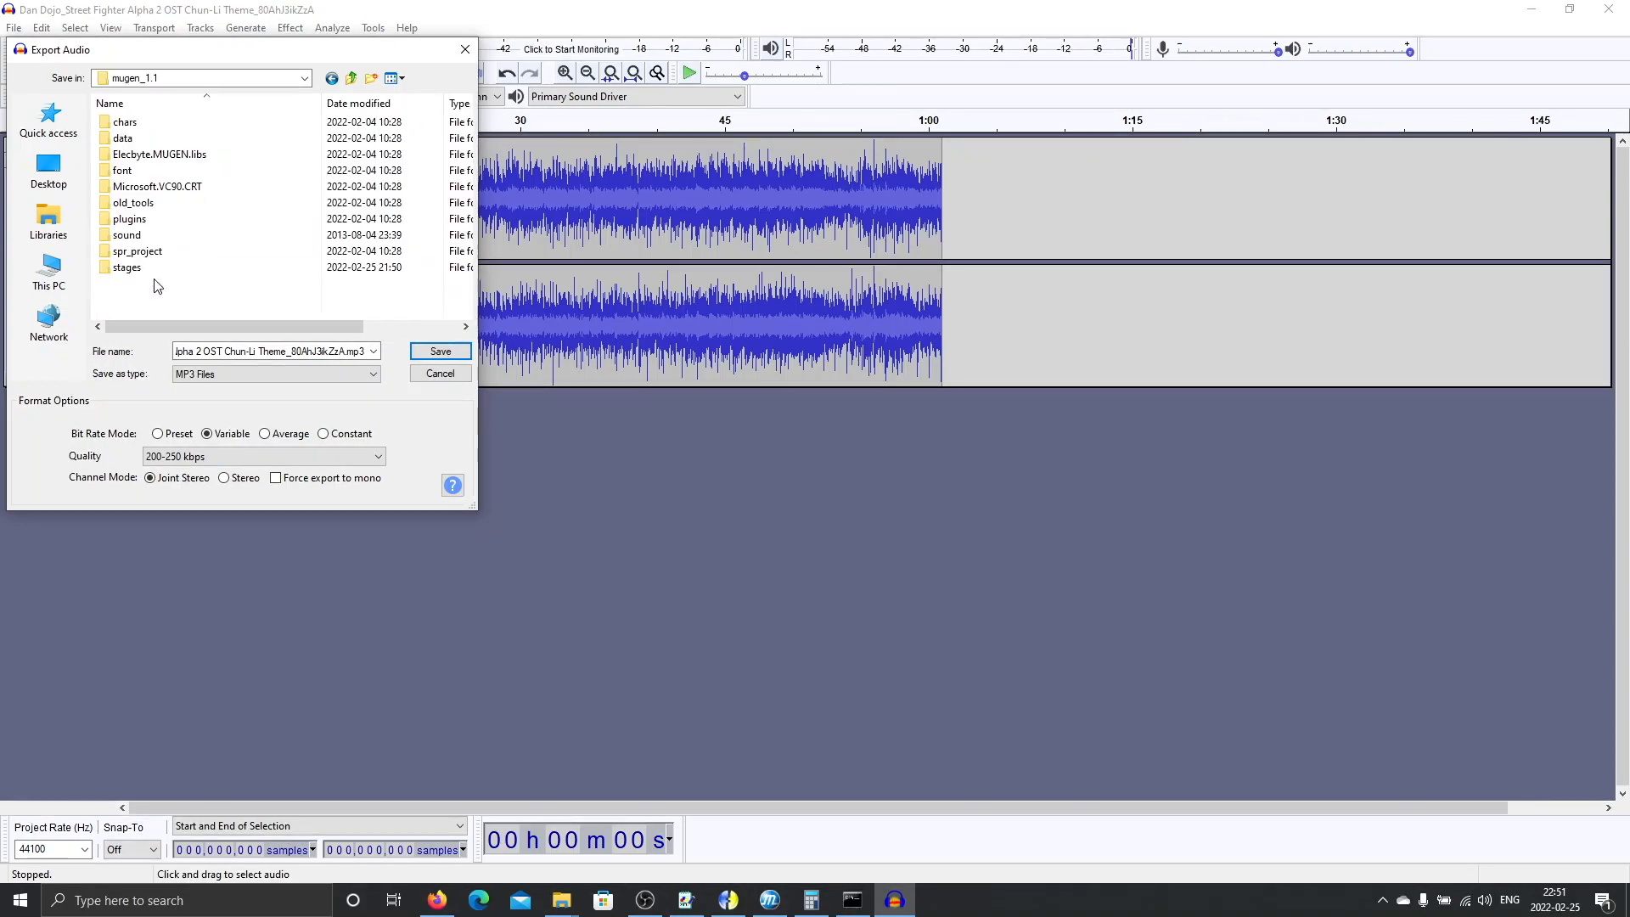
double_click(155, 266)
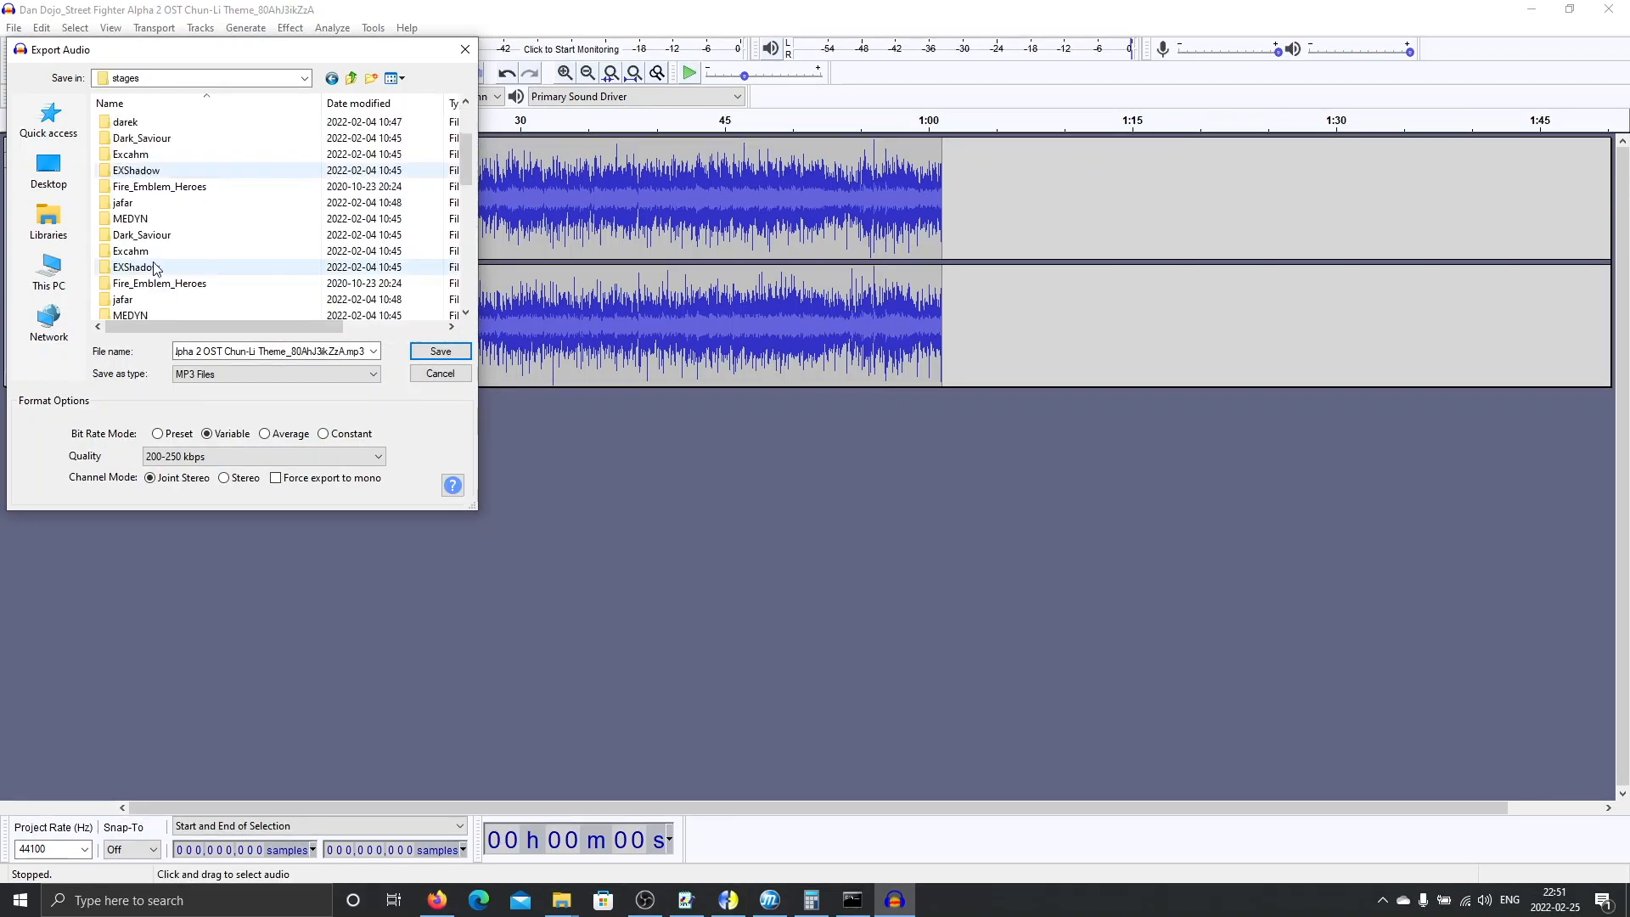
scroll(155, 270, down, 10)
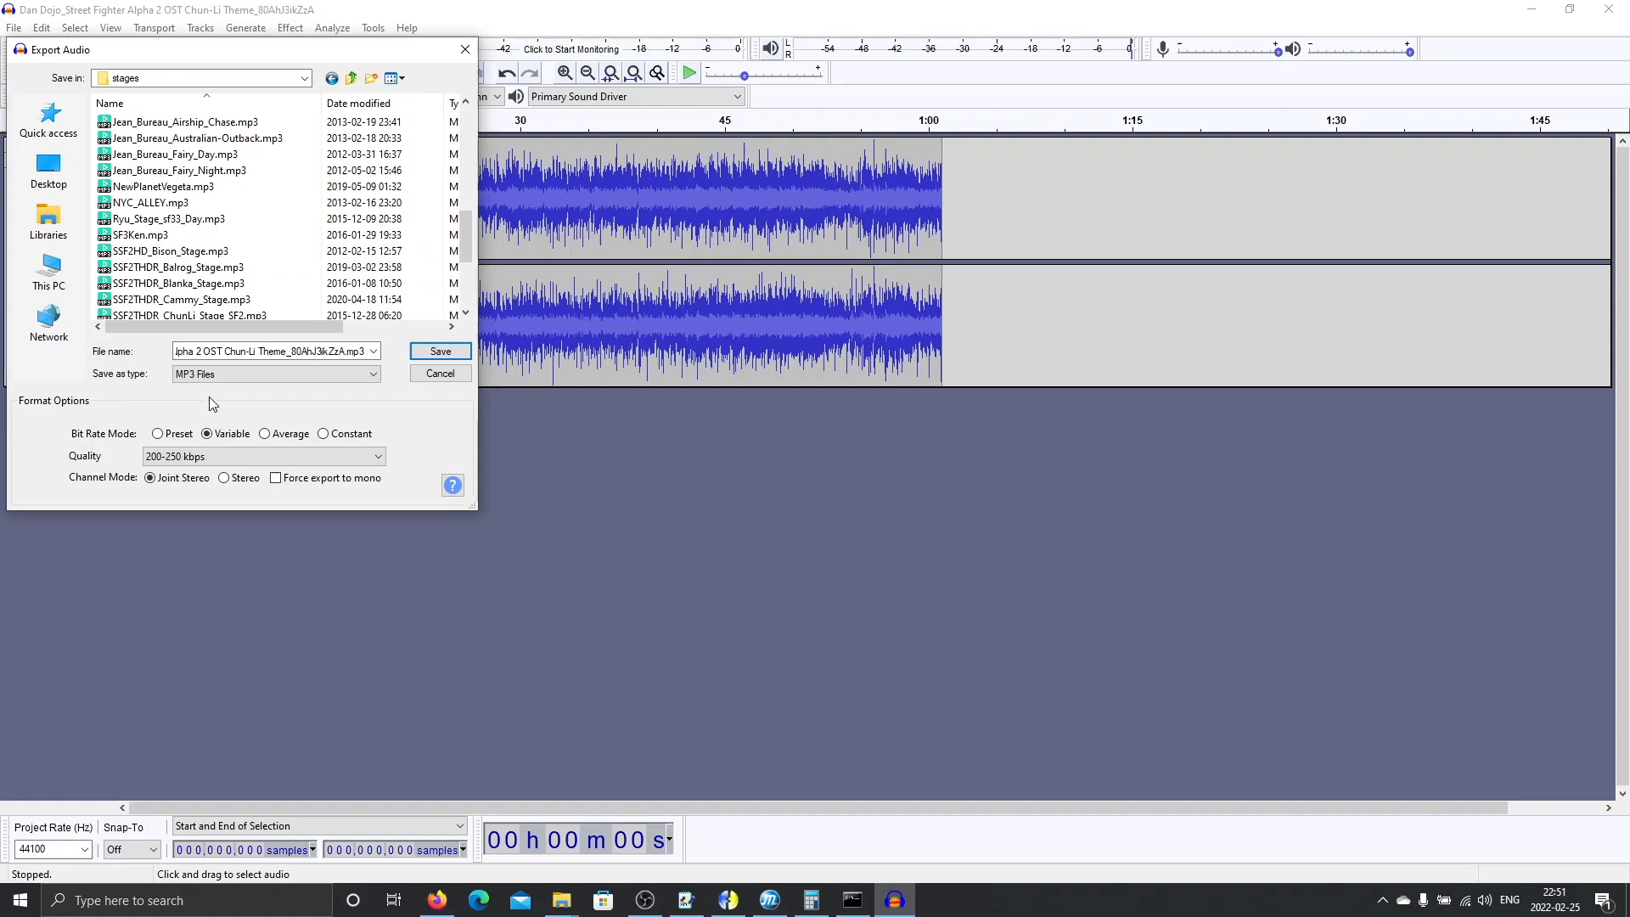
Switch to File Explorer's stages folder and copy the name of sfa2_beijing_TWS.def without its extension.
mouse_move(561, 898)
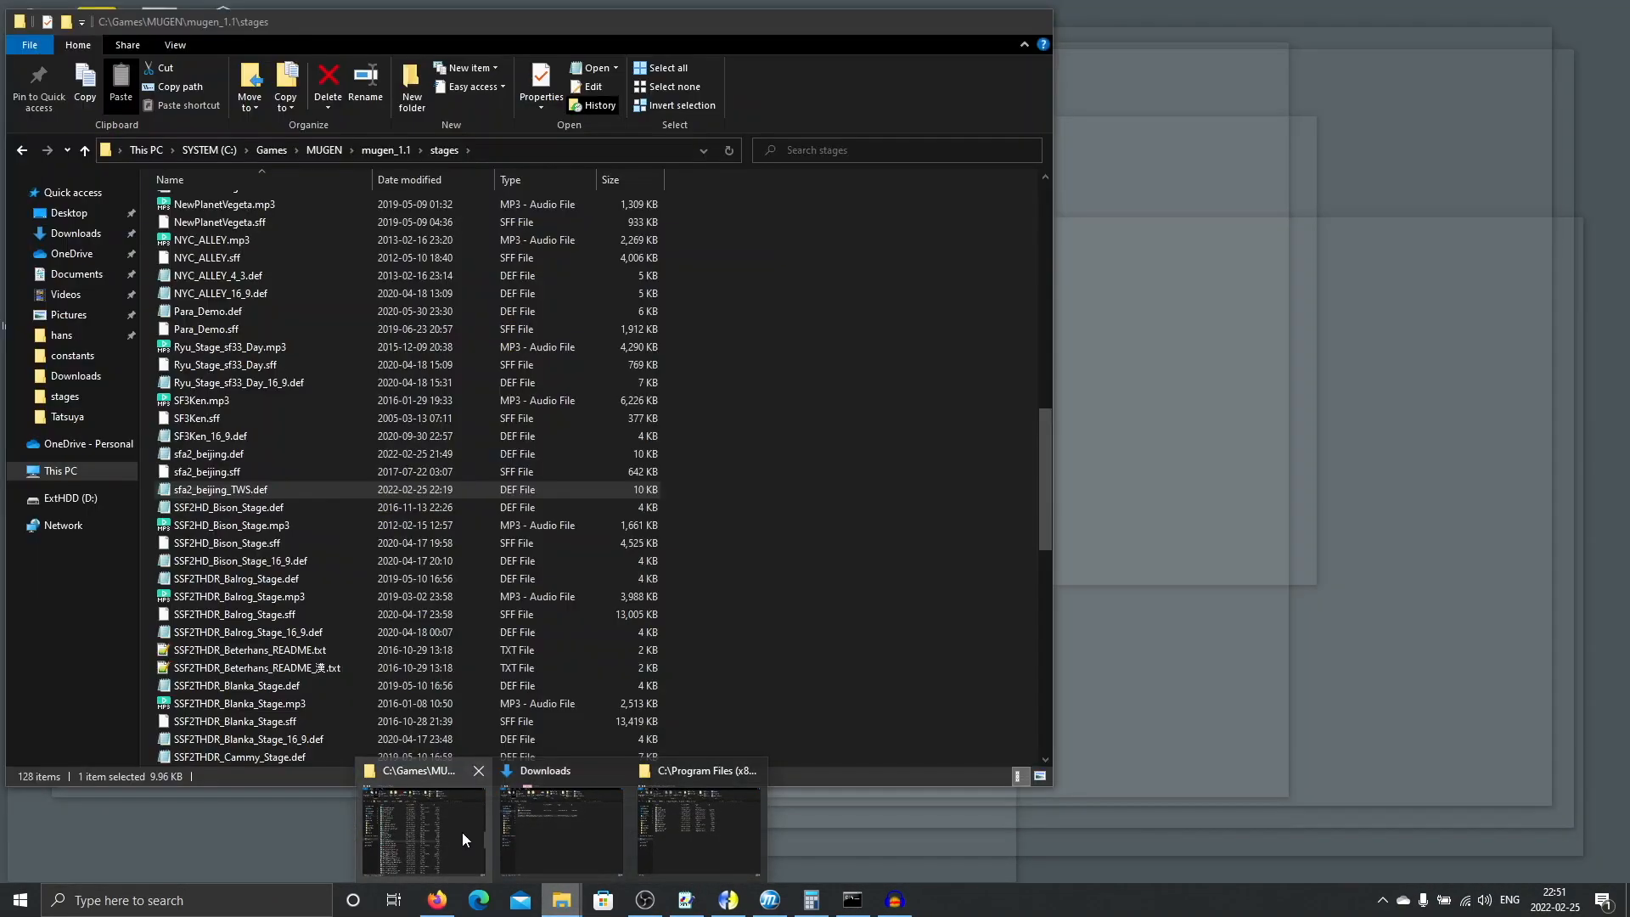
click(462, 838)
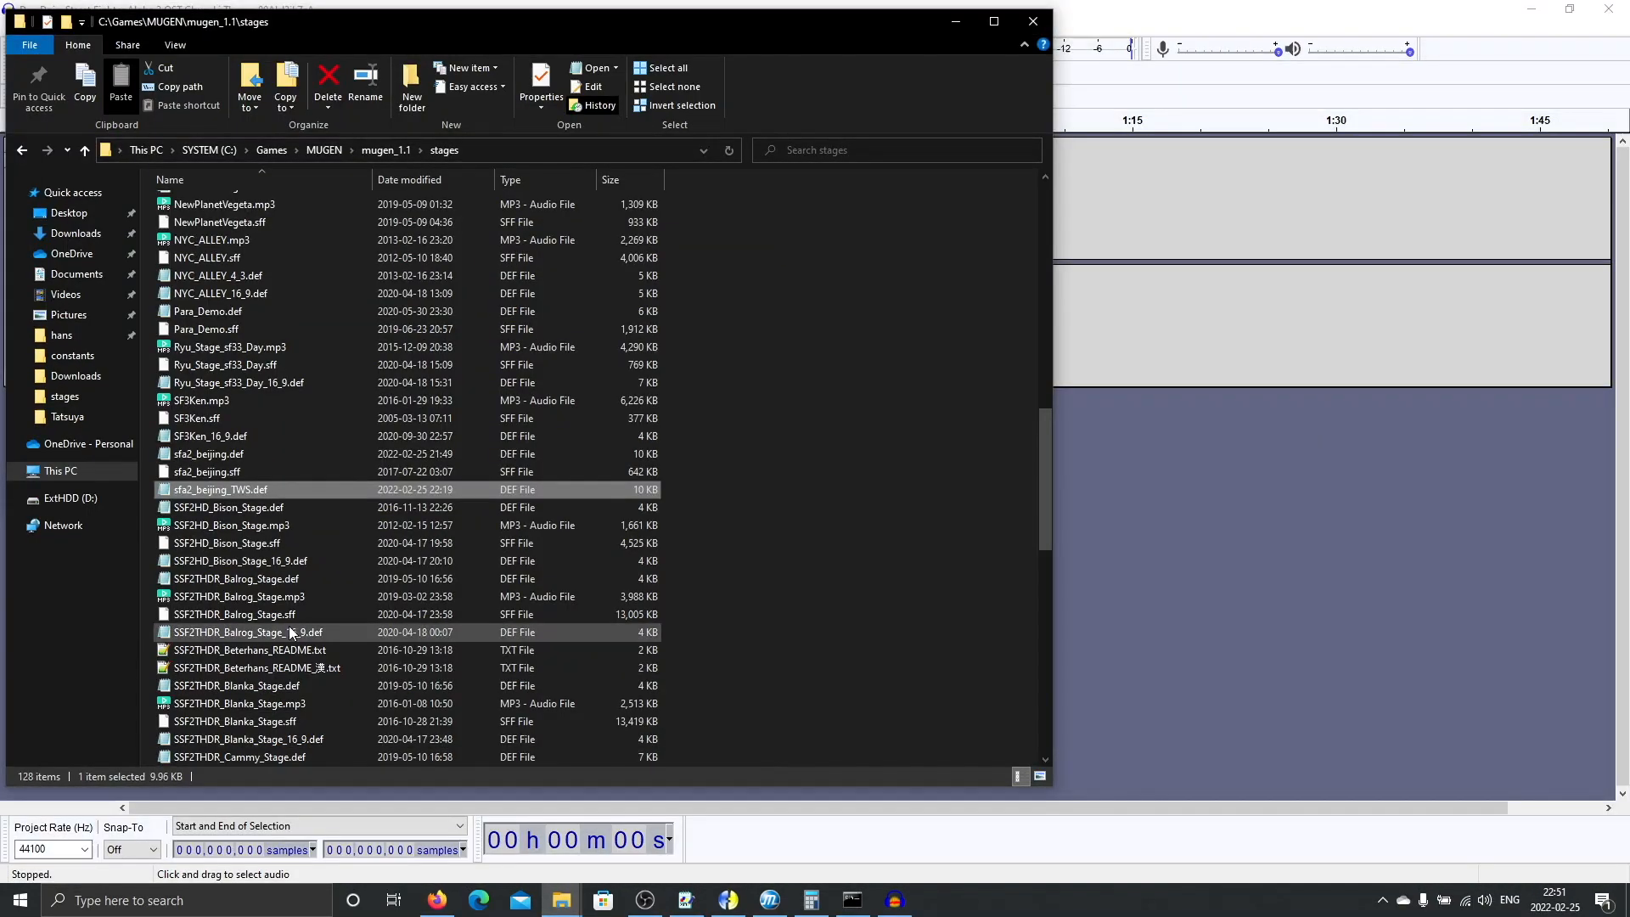
click(219, 492)
key(ctrl+c)
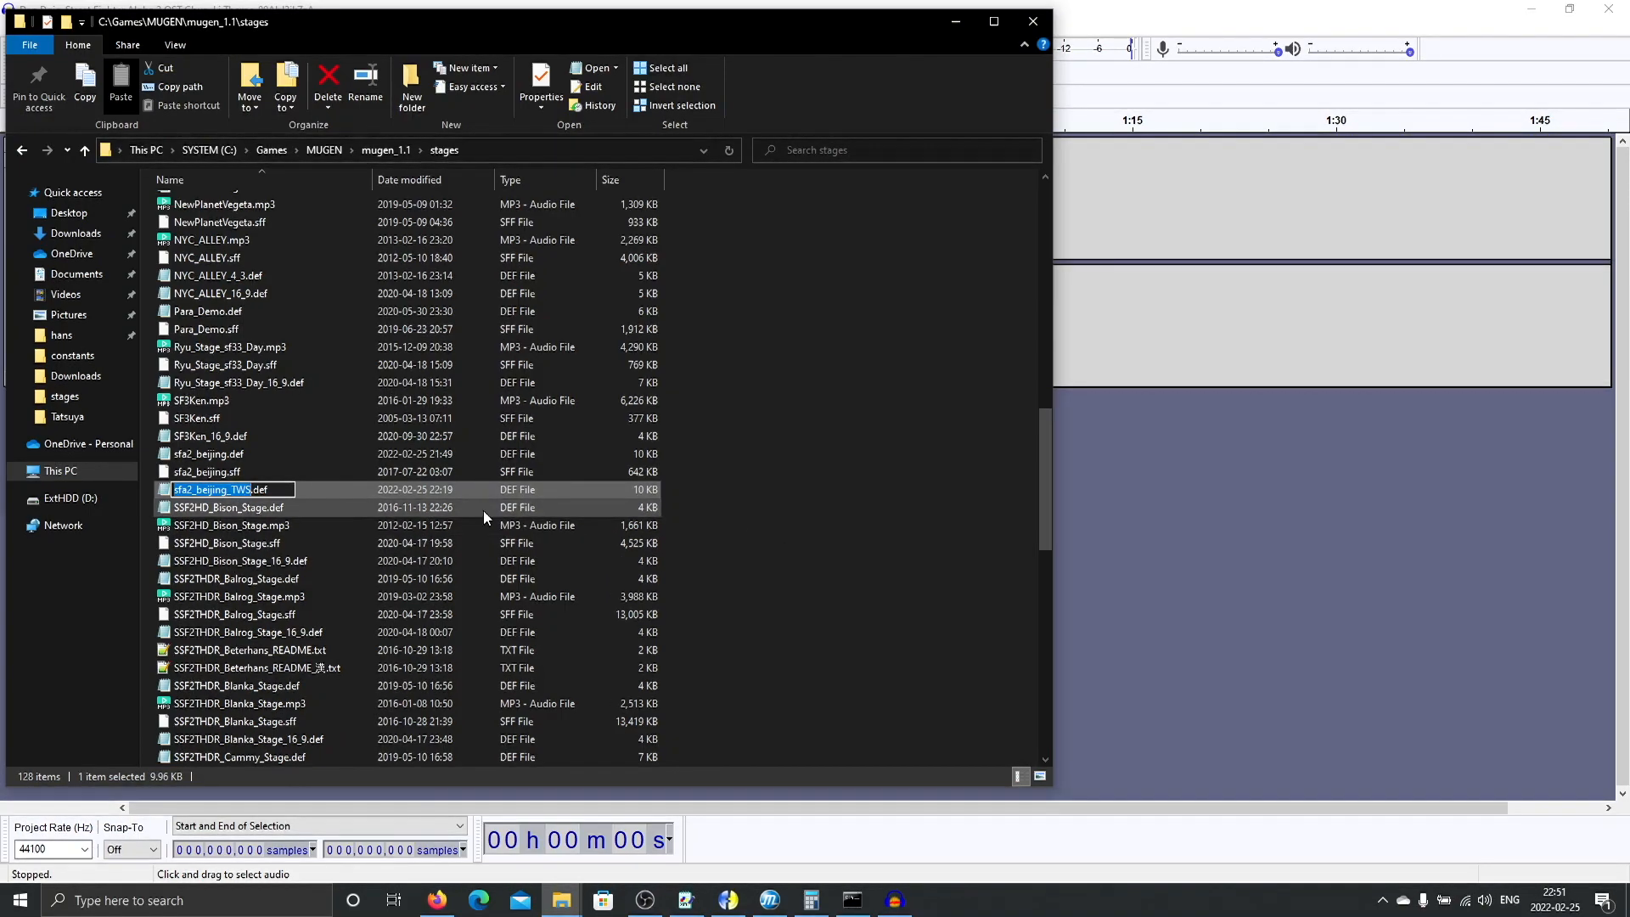
Back in Audacity, name the export file sfa2_beijing_TWS.mp3 using the copied name and save it.
click(1349, 583)
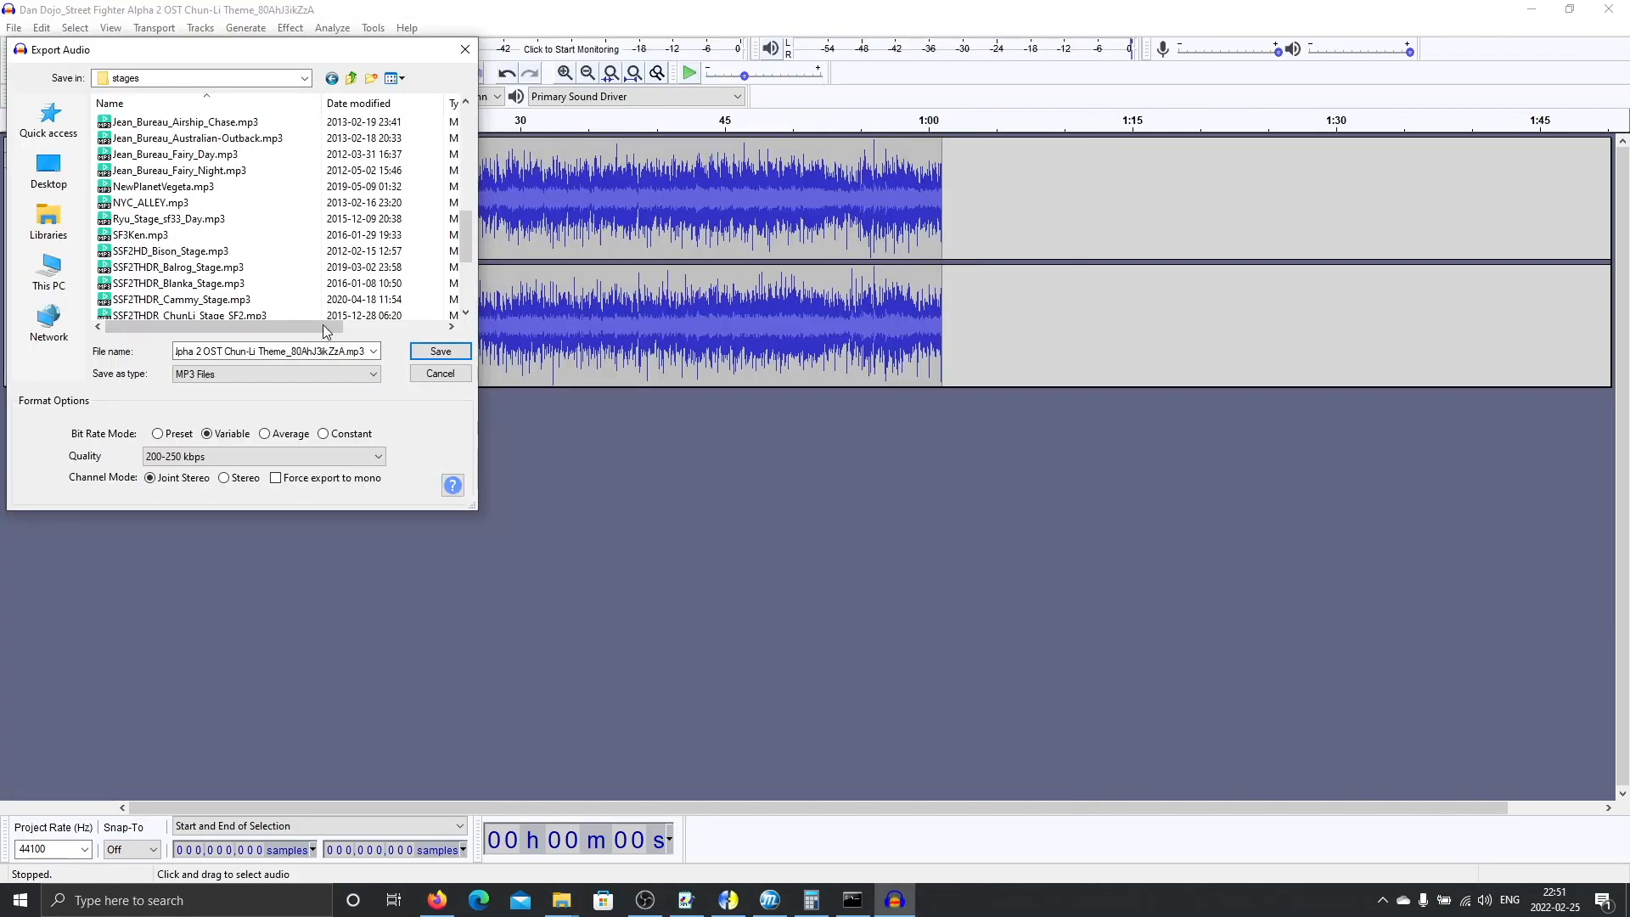
click(311, 350)
key(ctrl+a)
key(ctrl+v)
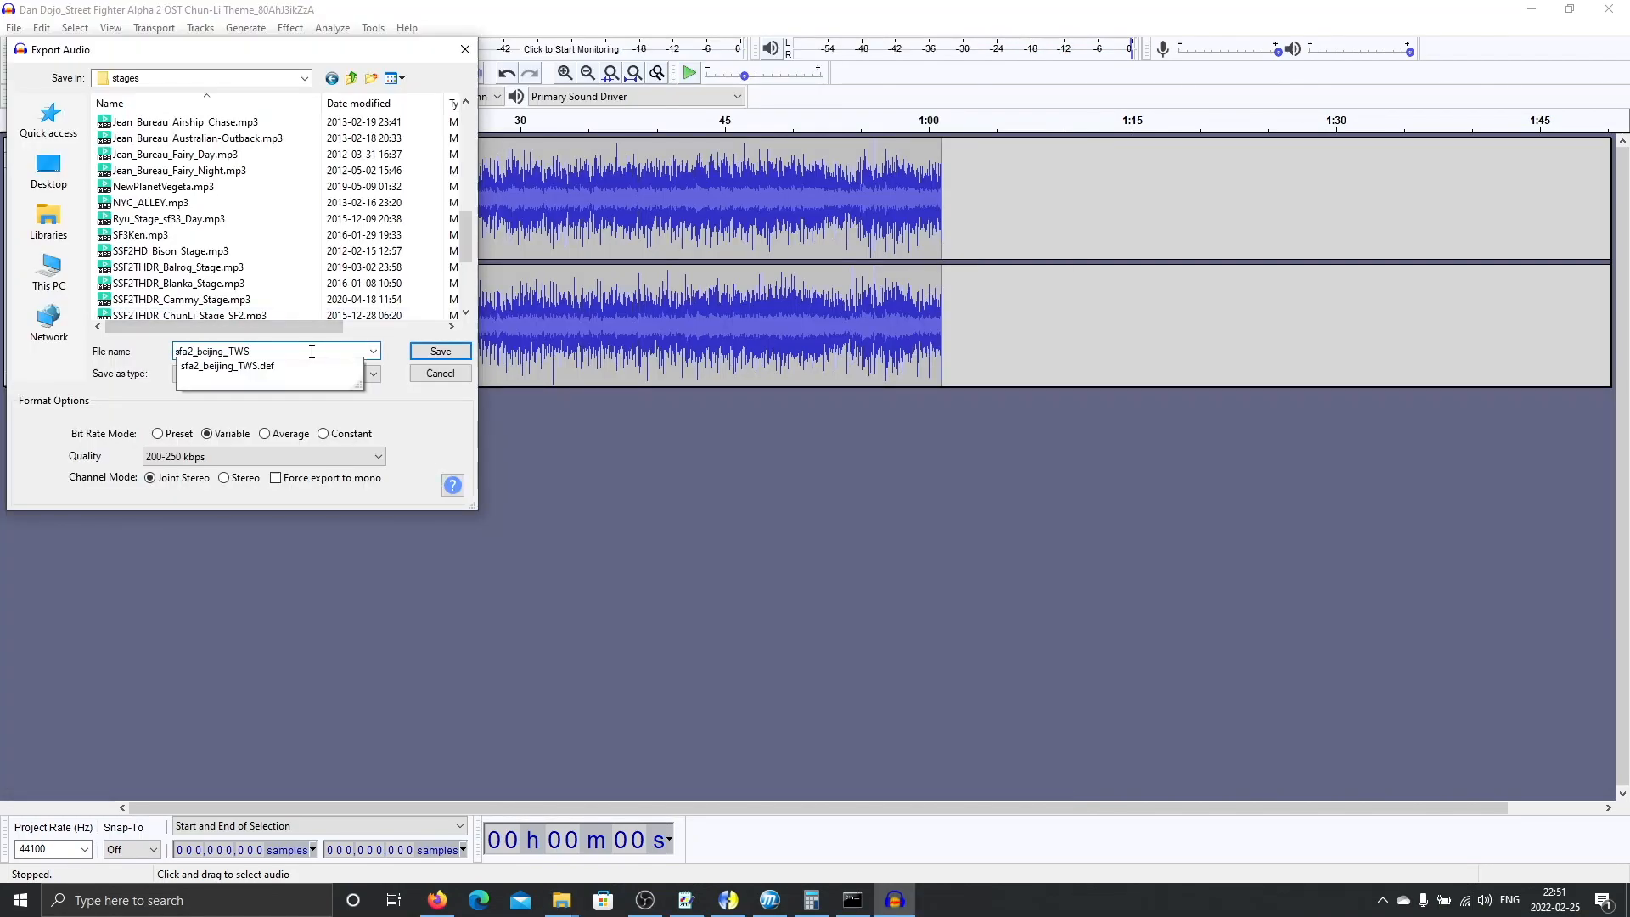
text(.mp3)
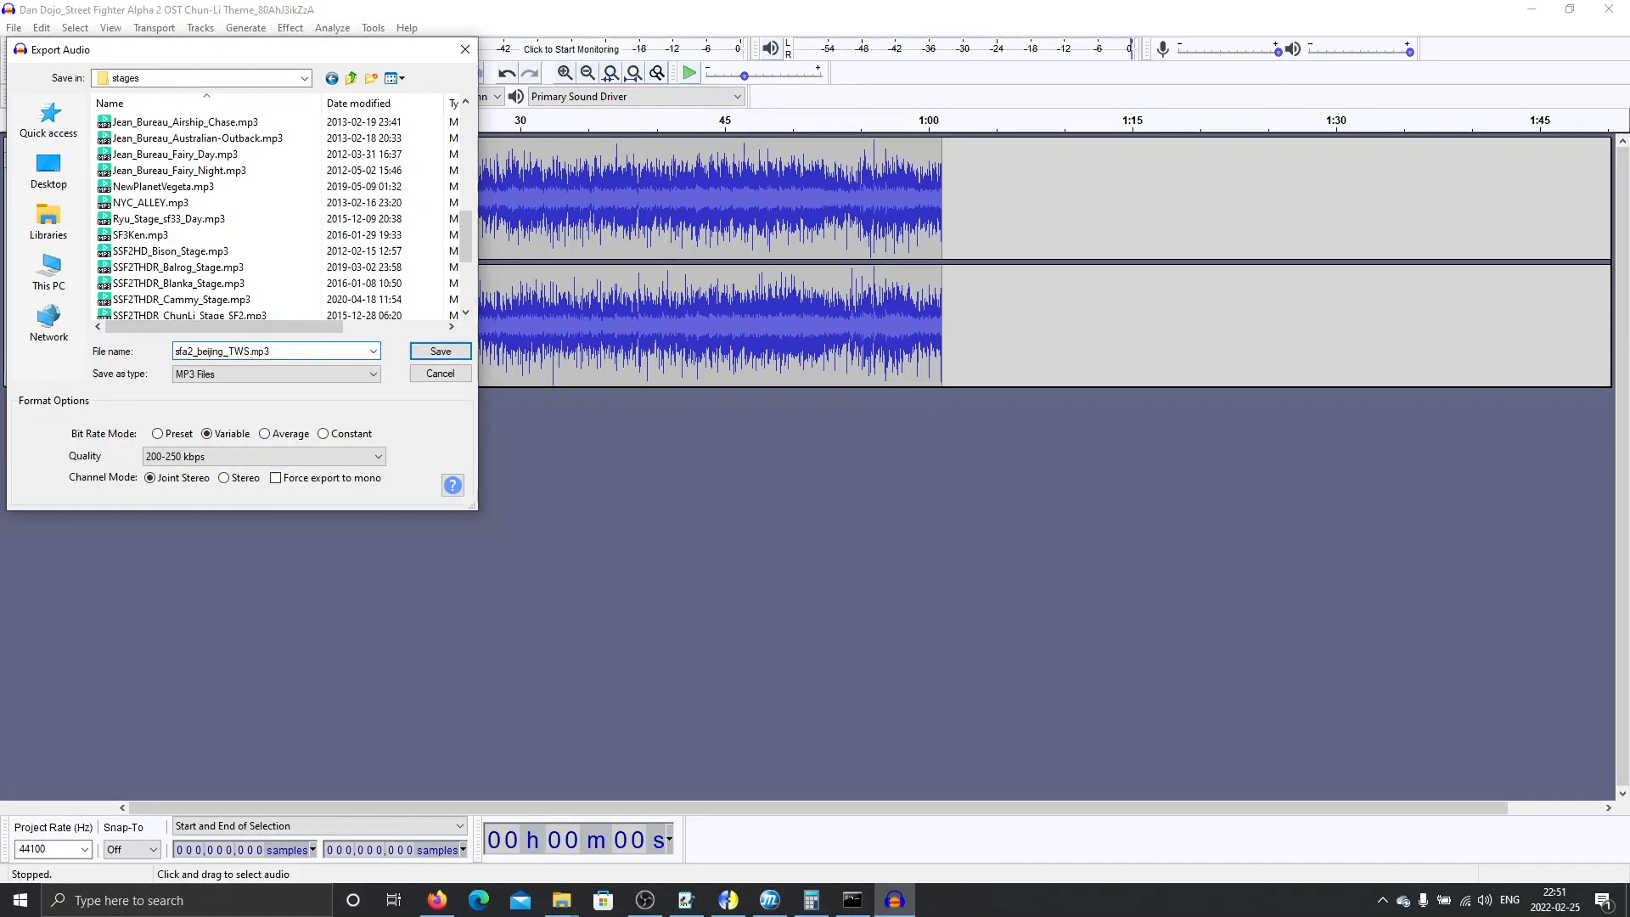
click(426, 351)
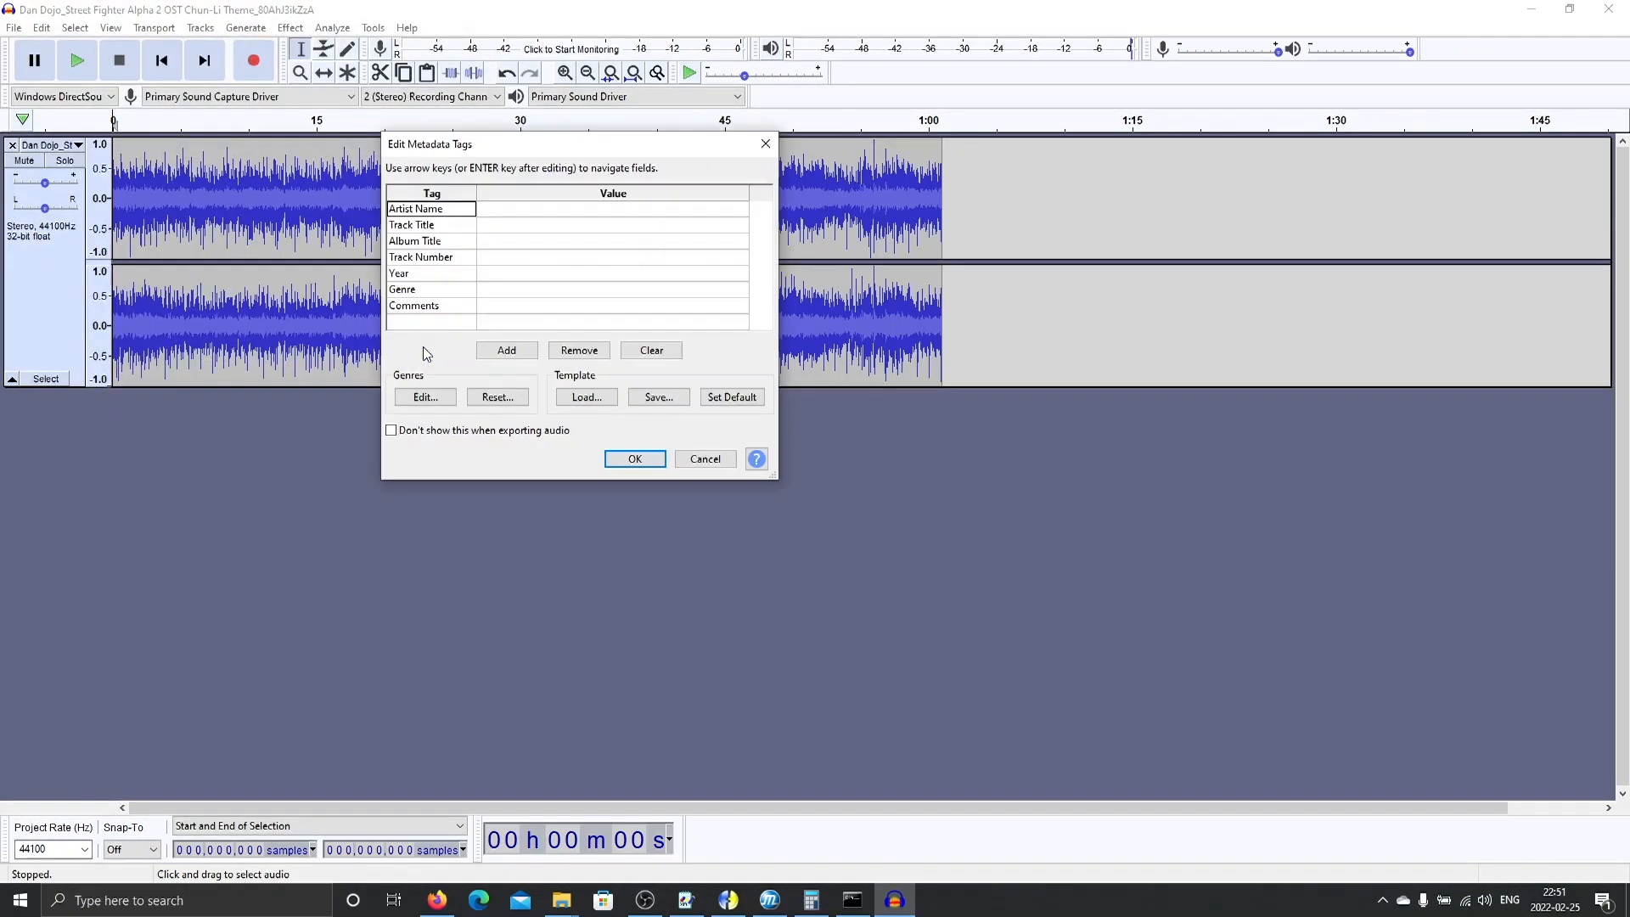
Enter "SFA2 - Chun Li" as the track title in the export's metadata tags.
click(497, 213)
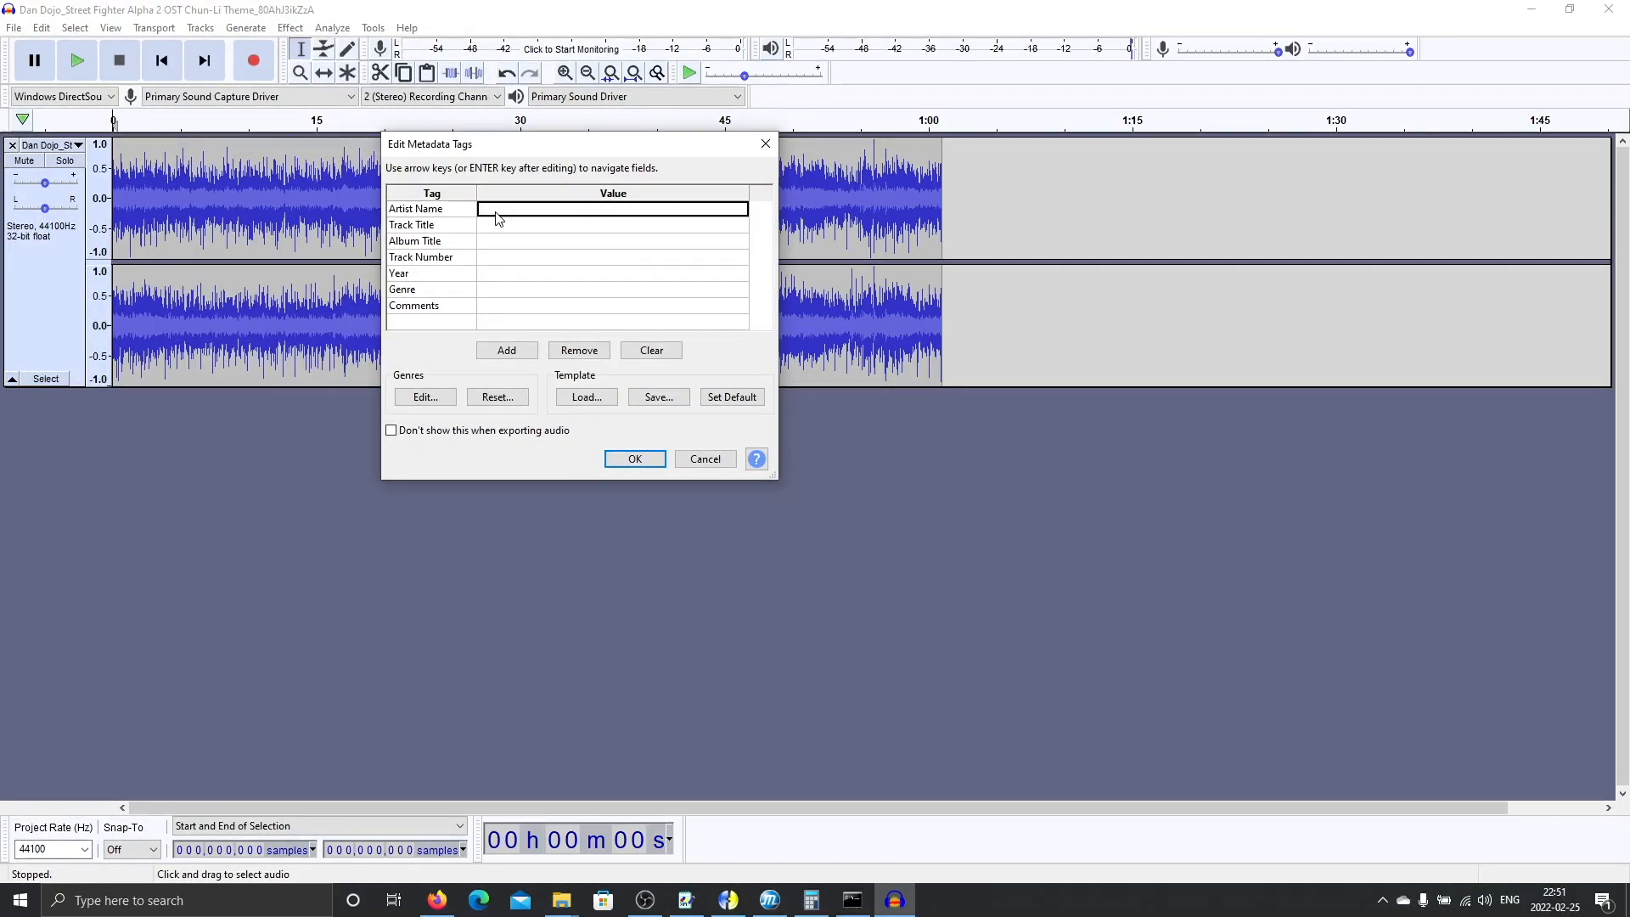
click(498, 227)
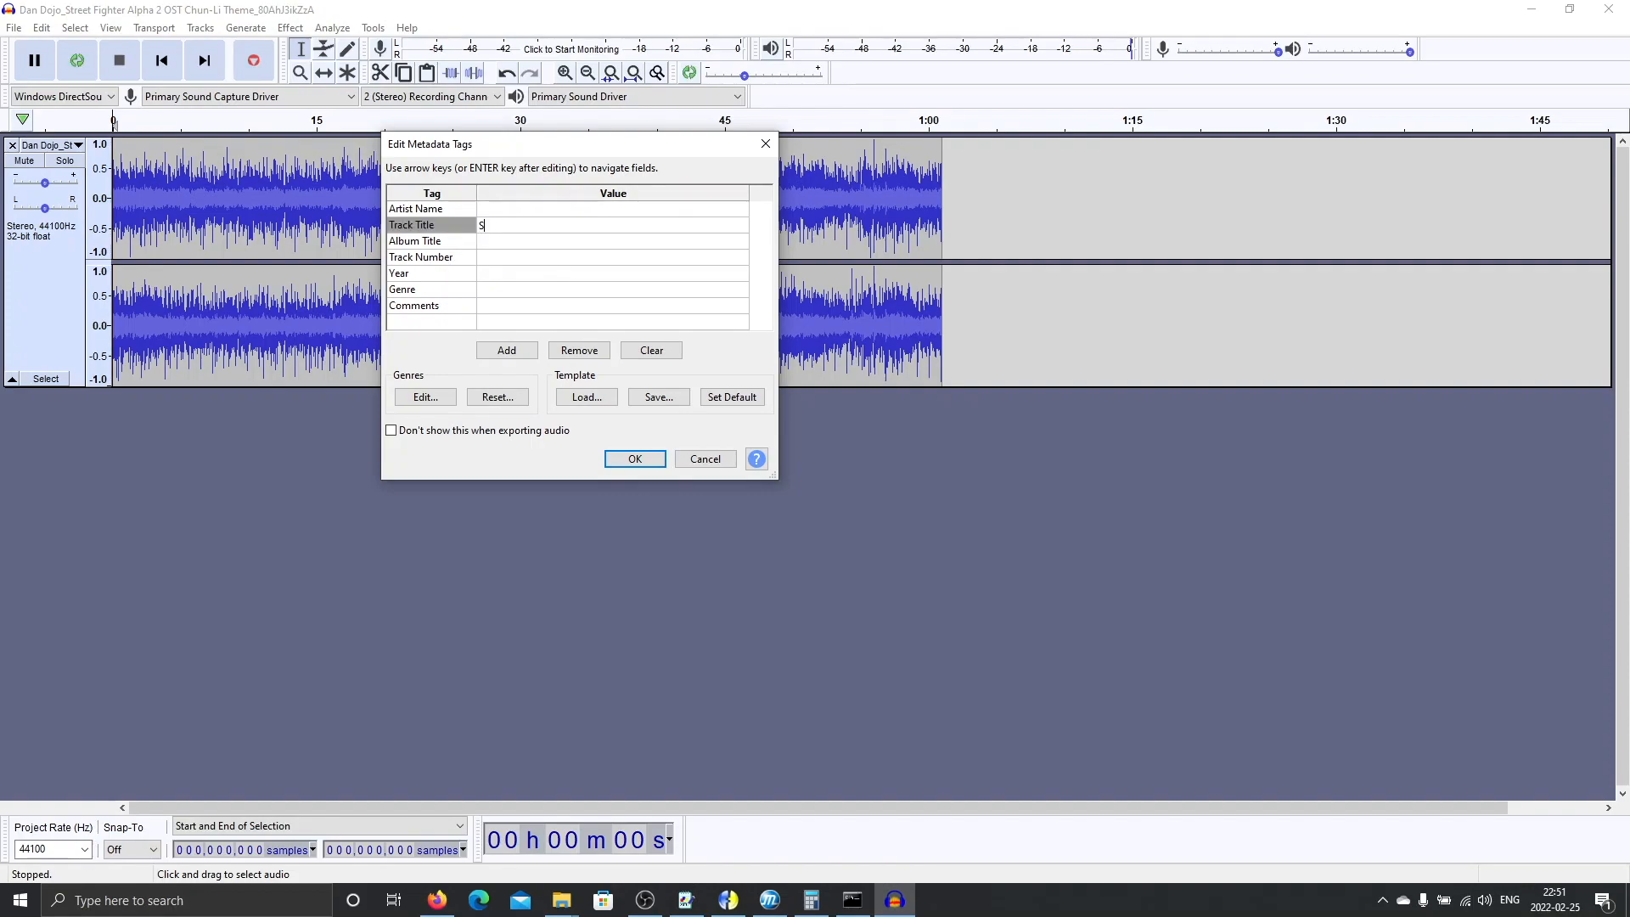
text(SFA2 - Chunli)
key(Left)
key(Left)
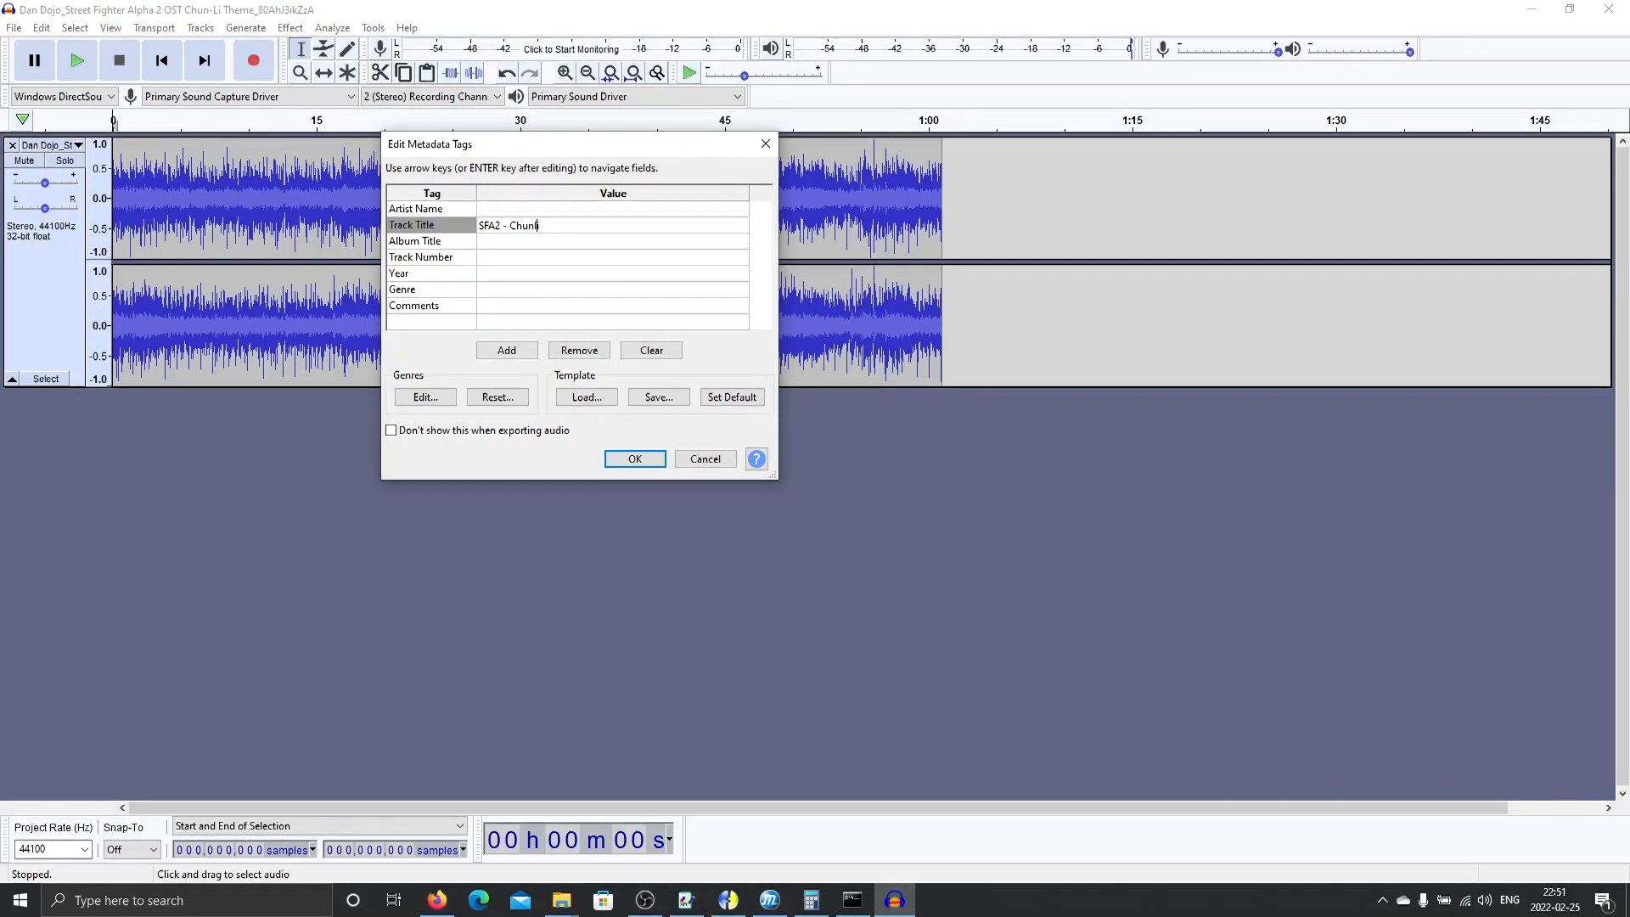
text(Li)
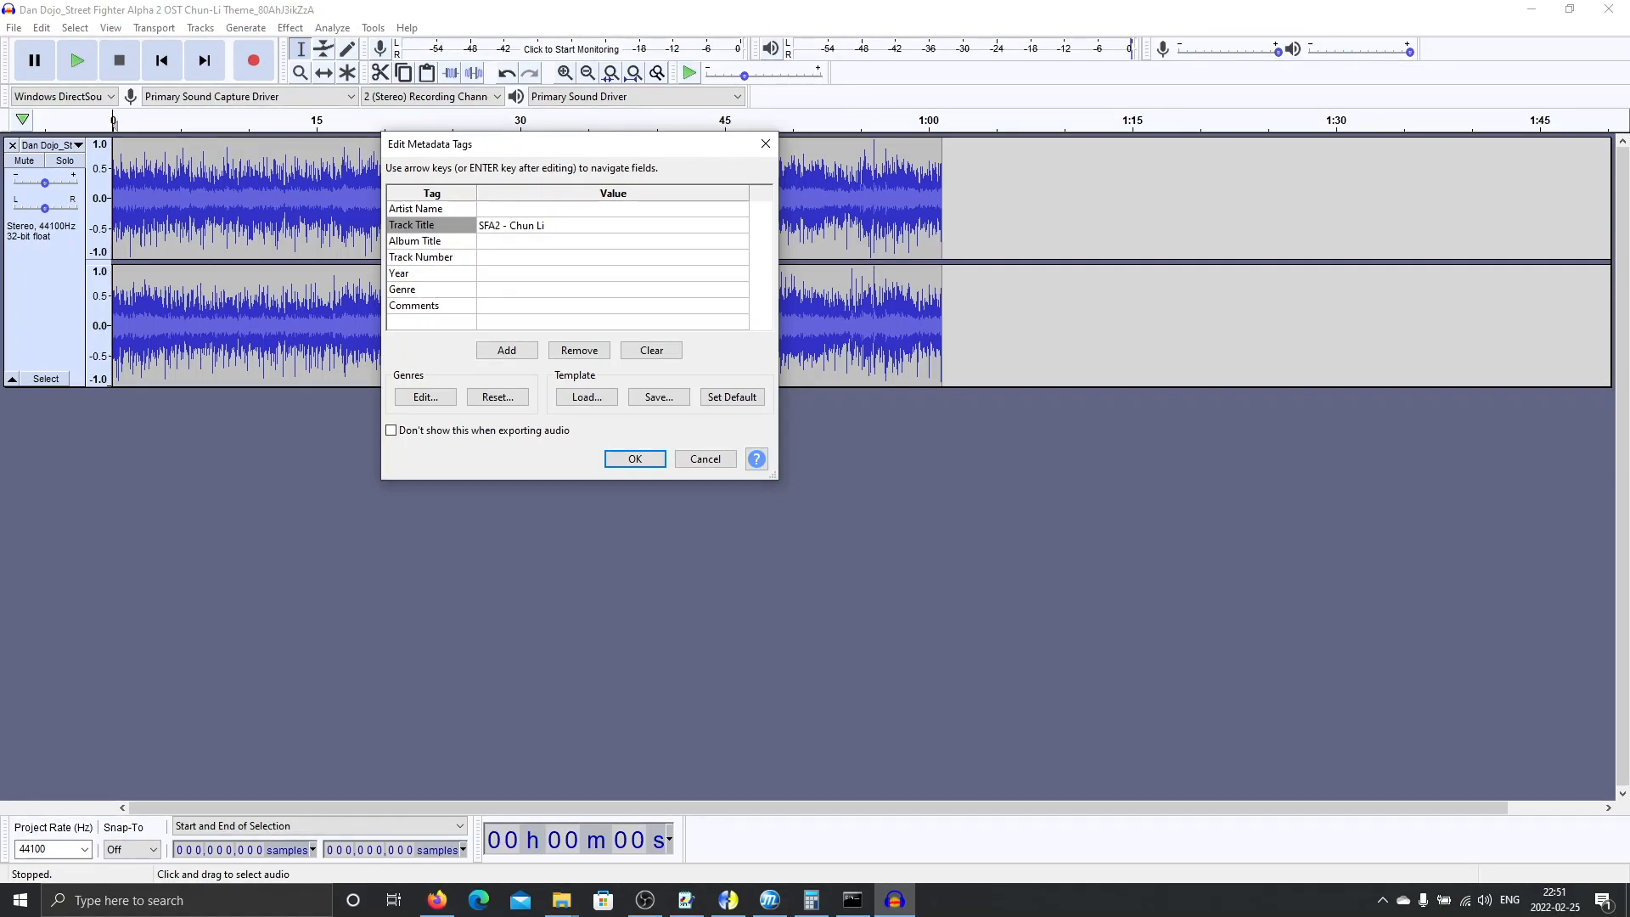
click(510, 257)
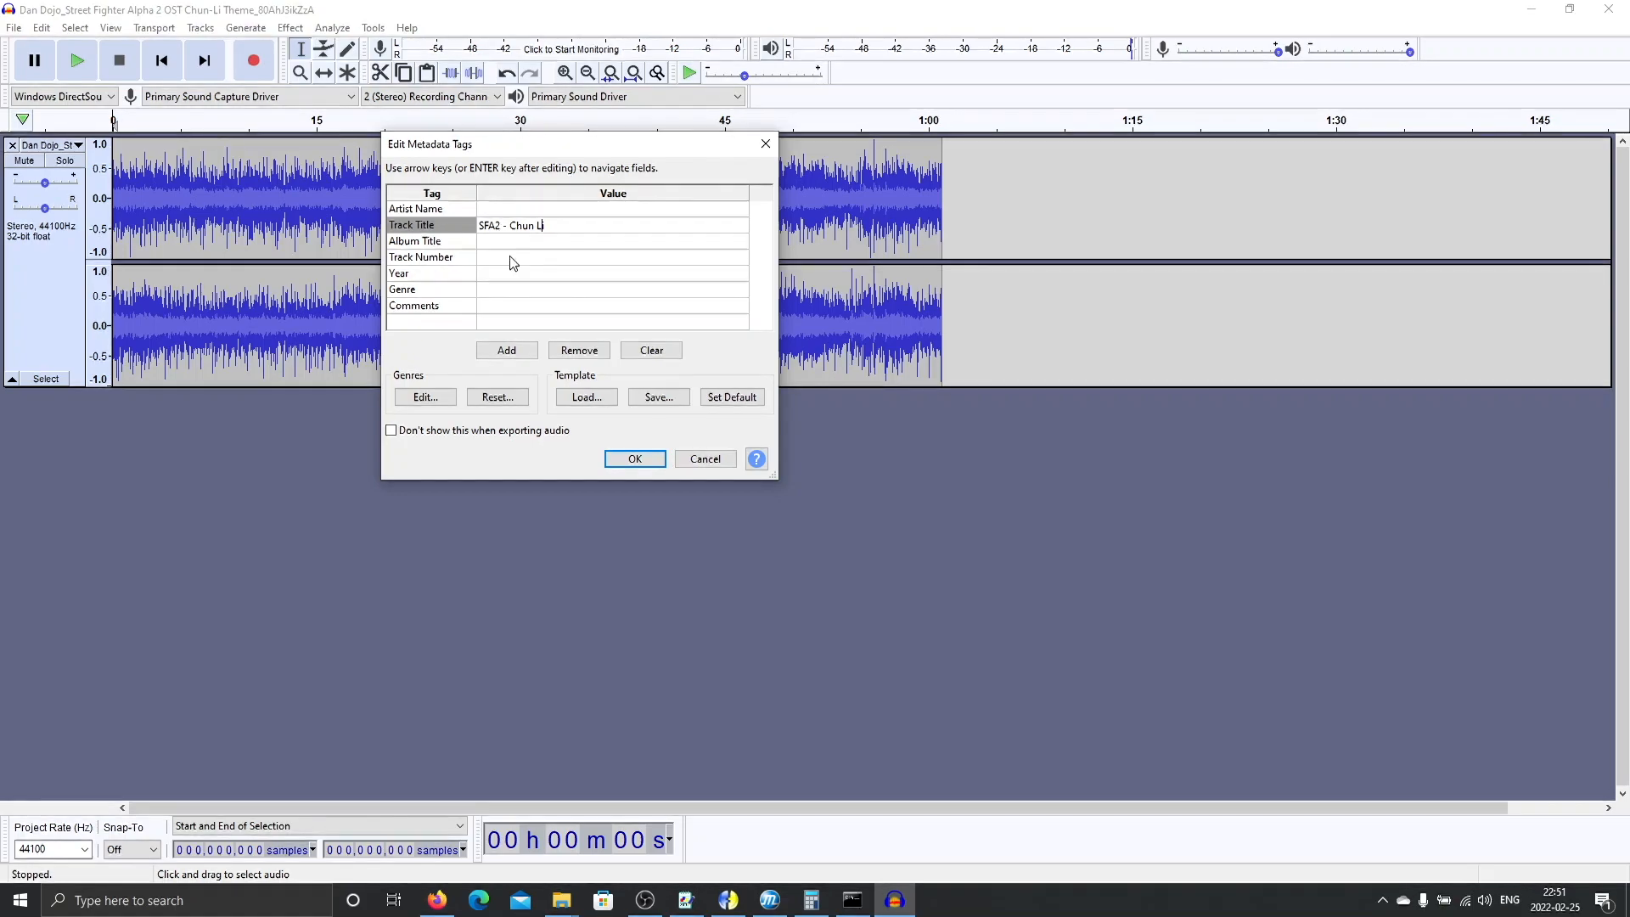
Confirm the metadata to finish the export, switch to File Explorer's stages folder and play sfa2_beijing_TWS.mp3 to check it.
click(631, 460)
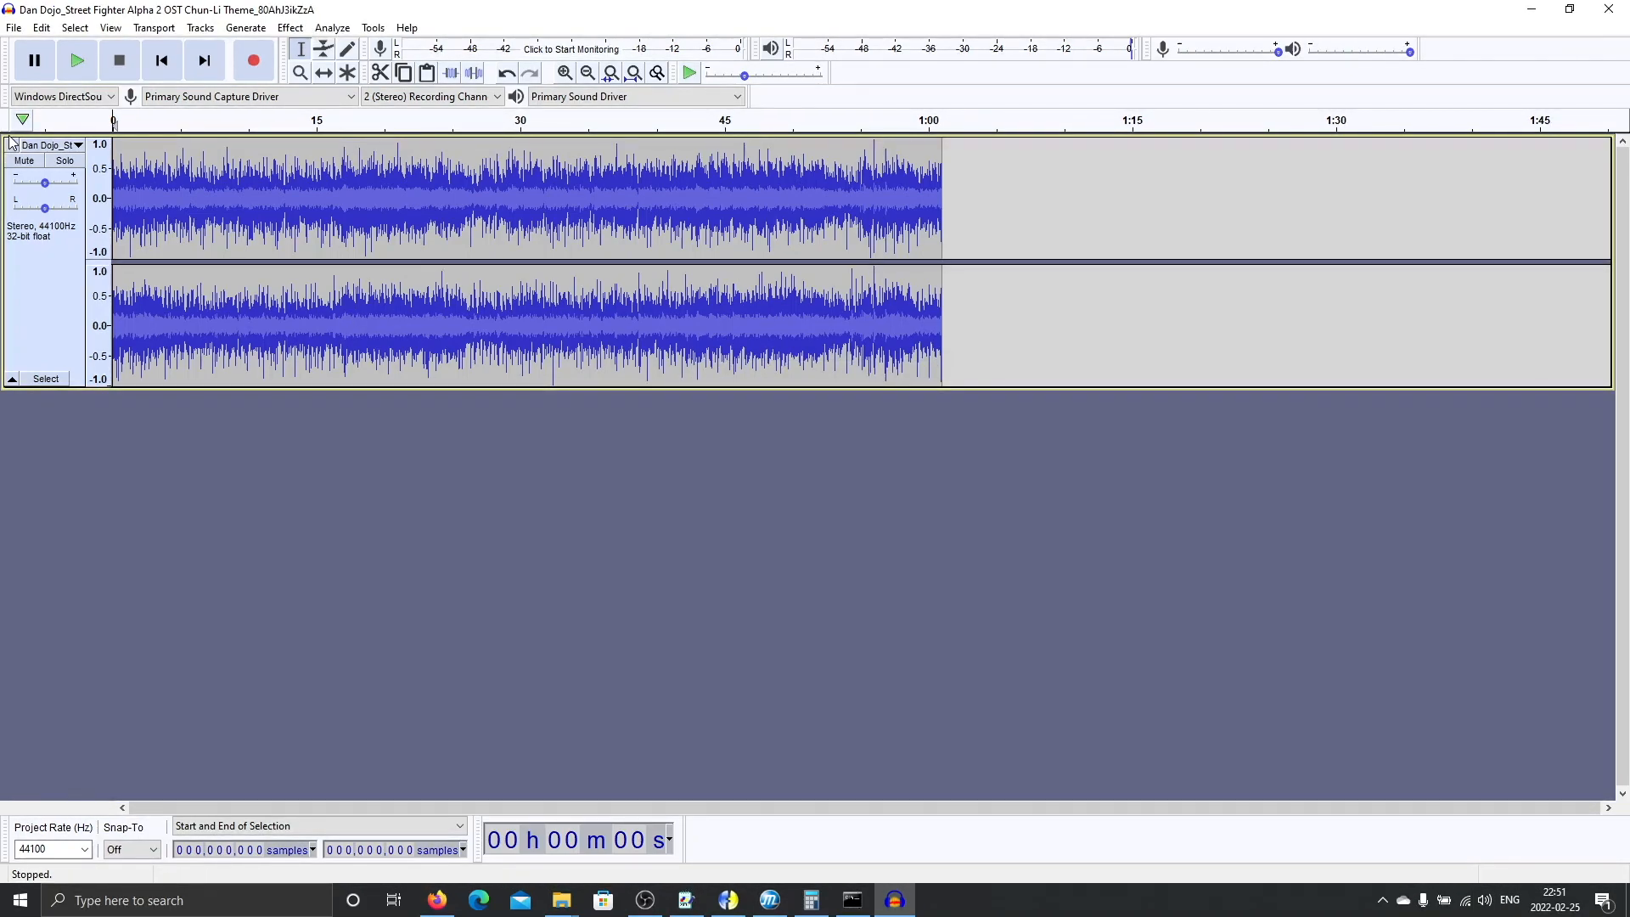
key(alt+Tab)
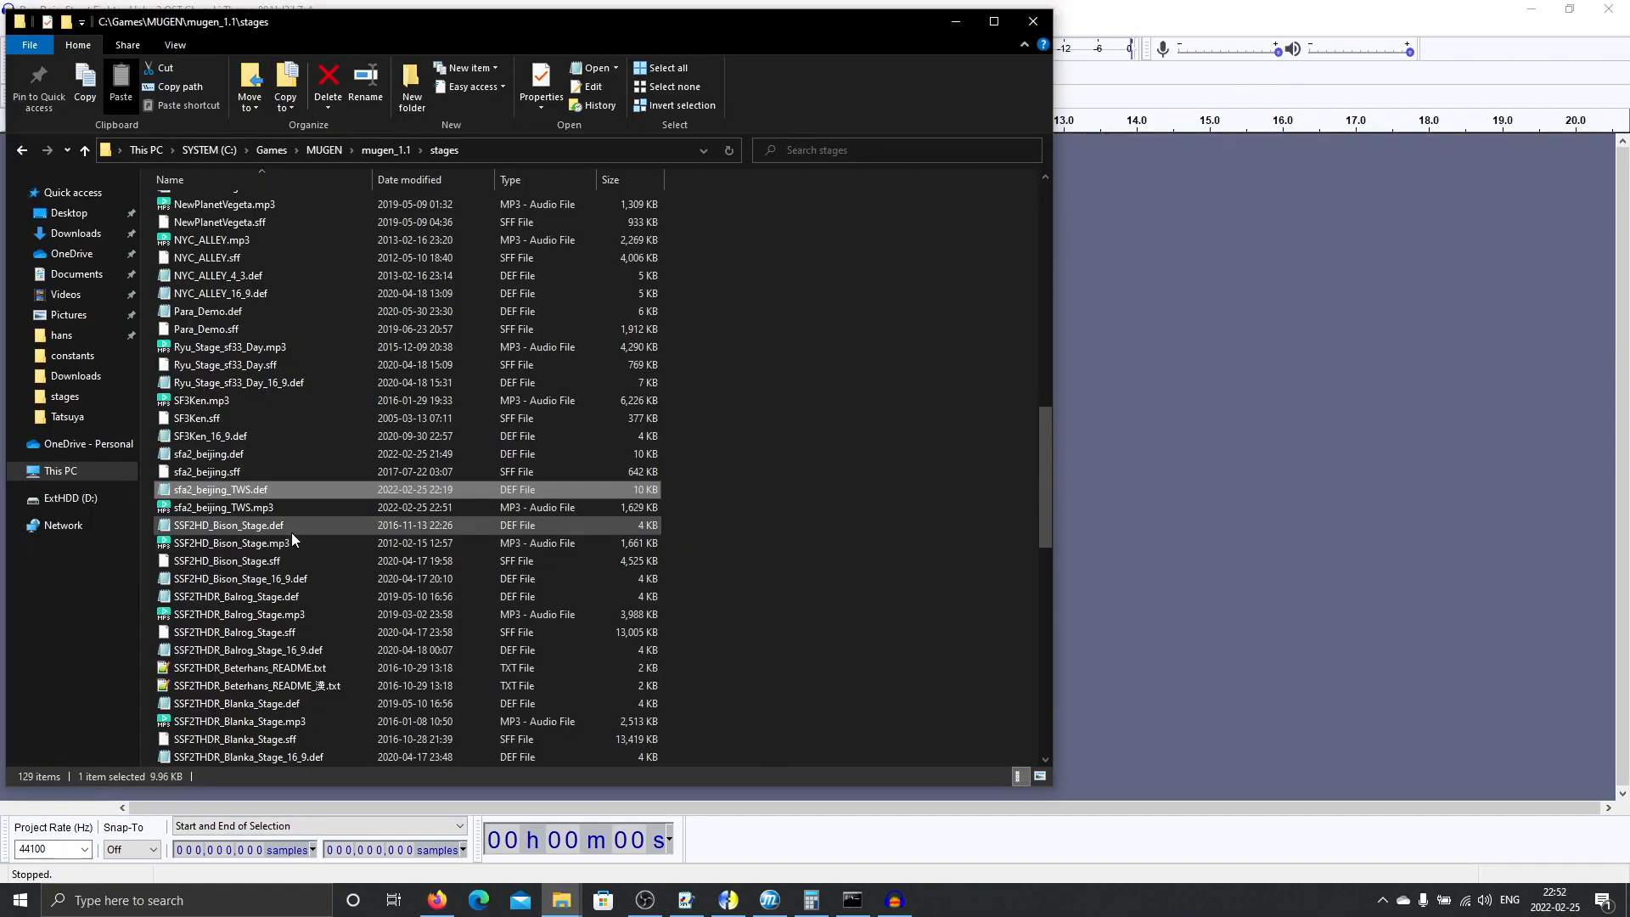
click(287, 507)
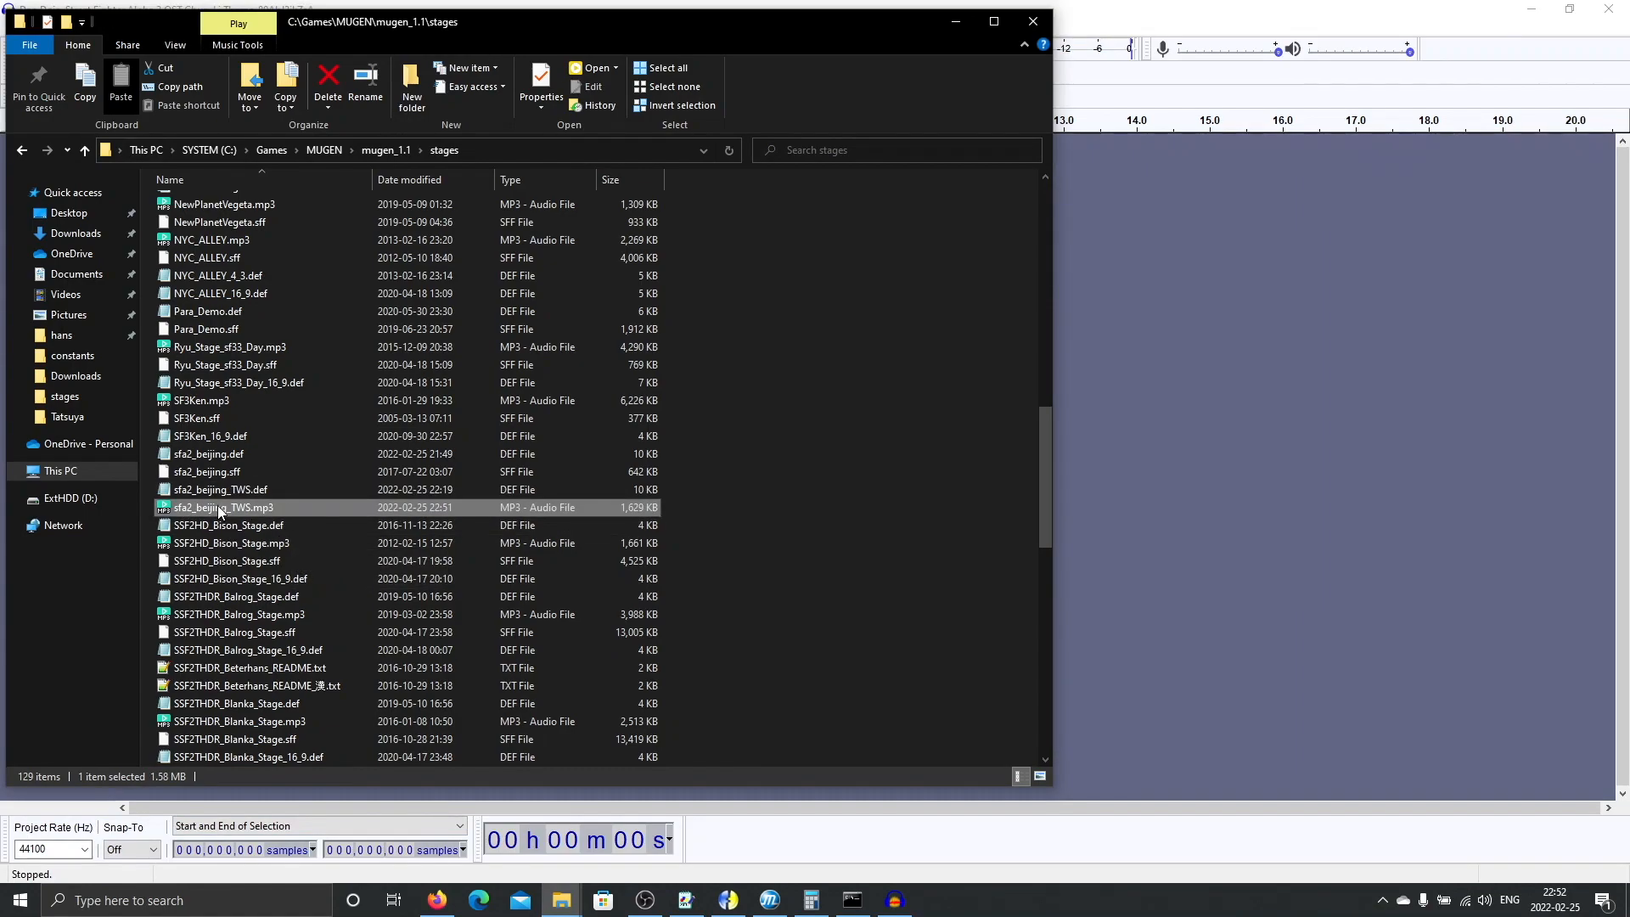
double_click(241, 506)
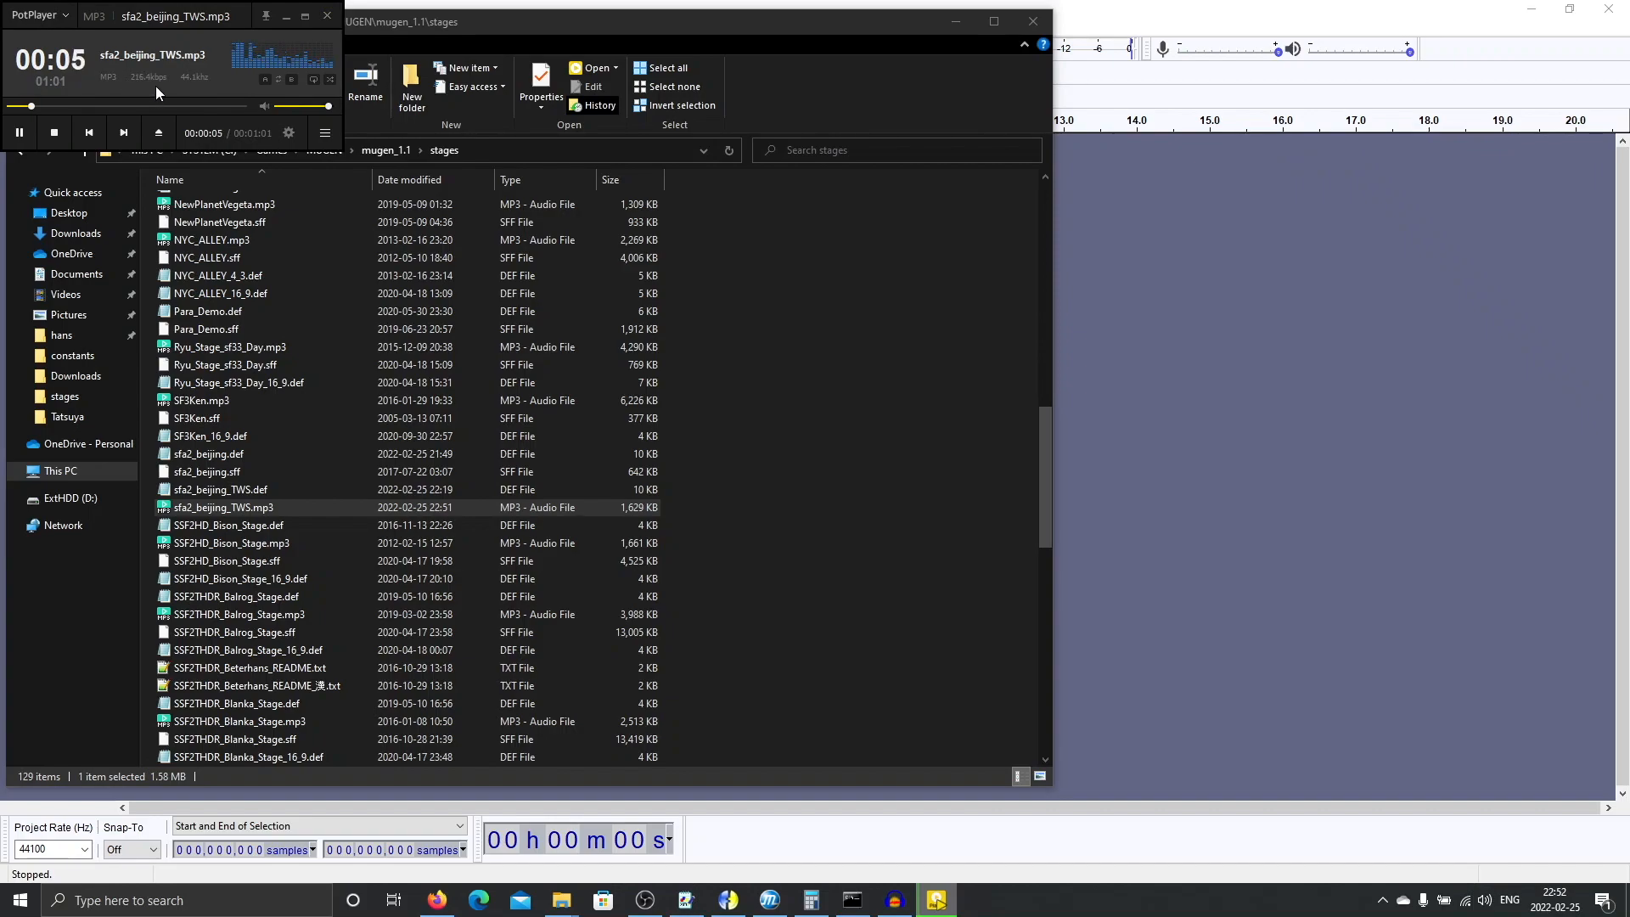
click(327, 15)
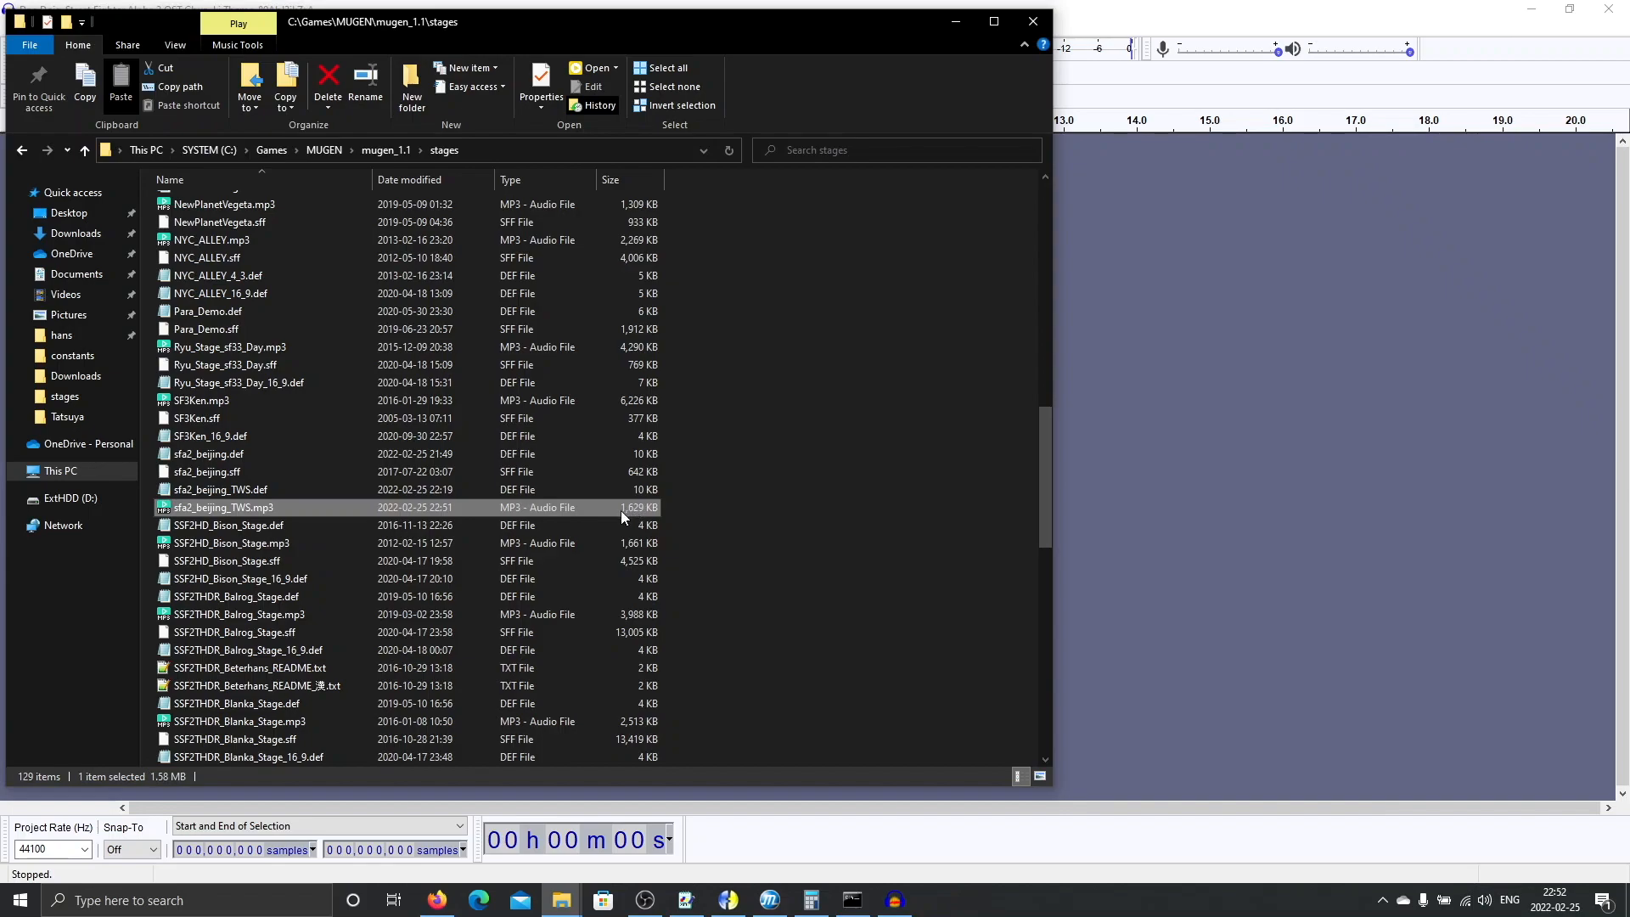
Load the exported sfa2_beijing_TWS.mp3 from the stages folder into Audacity in place of the original track.
drag(394, 28, 702, 49)
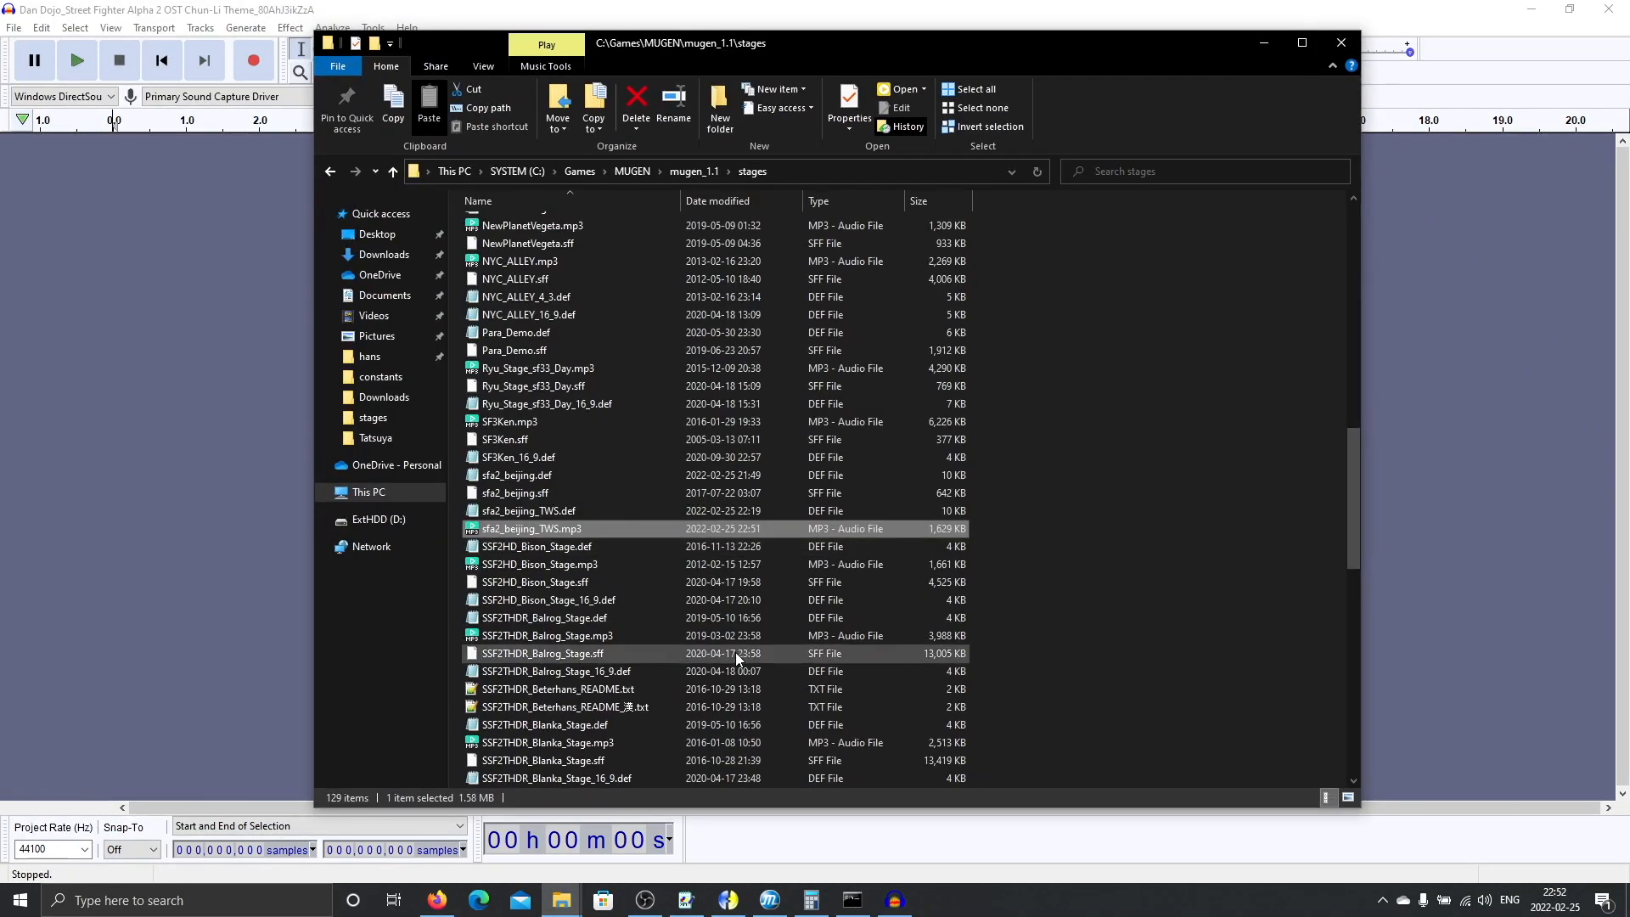
drag(120, 363, 139, 428)
click(179, 321)
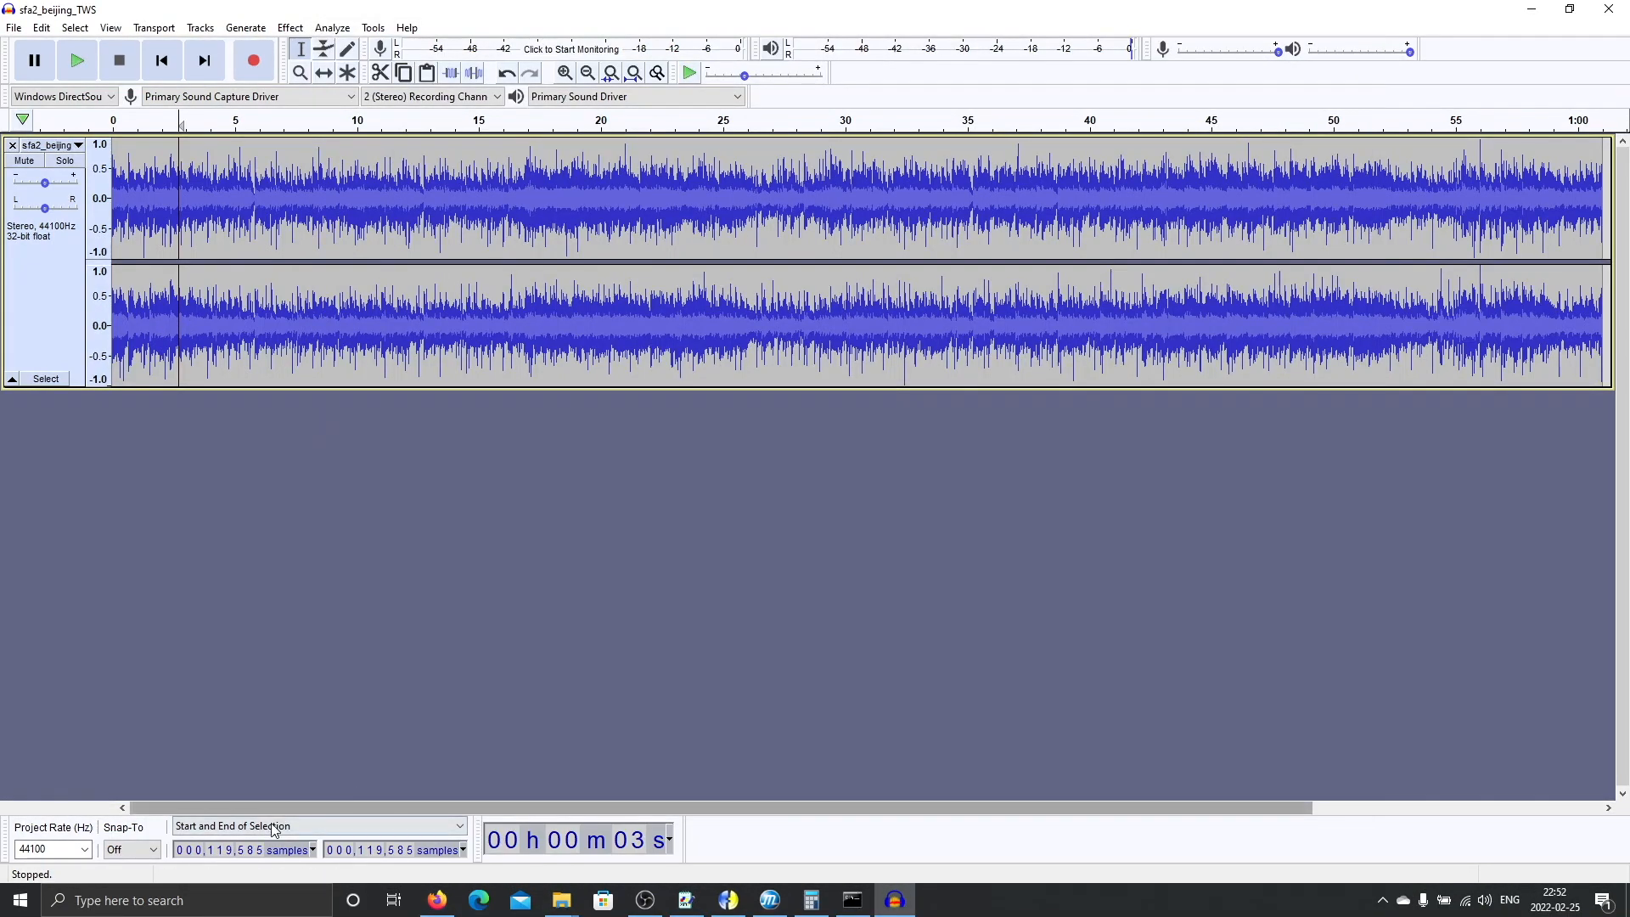
Switch the selection position format to seconds and back to samples, and place the cursor about 6 seconds into the track.
click(313, 850)
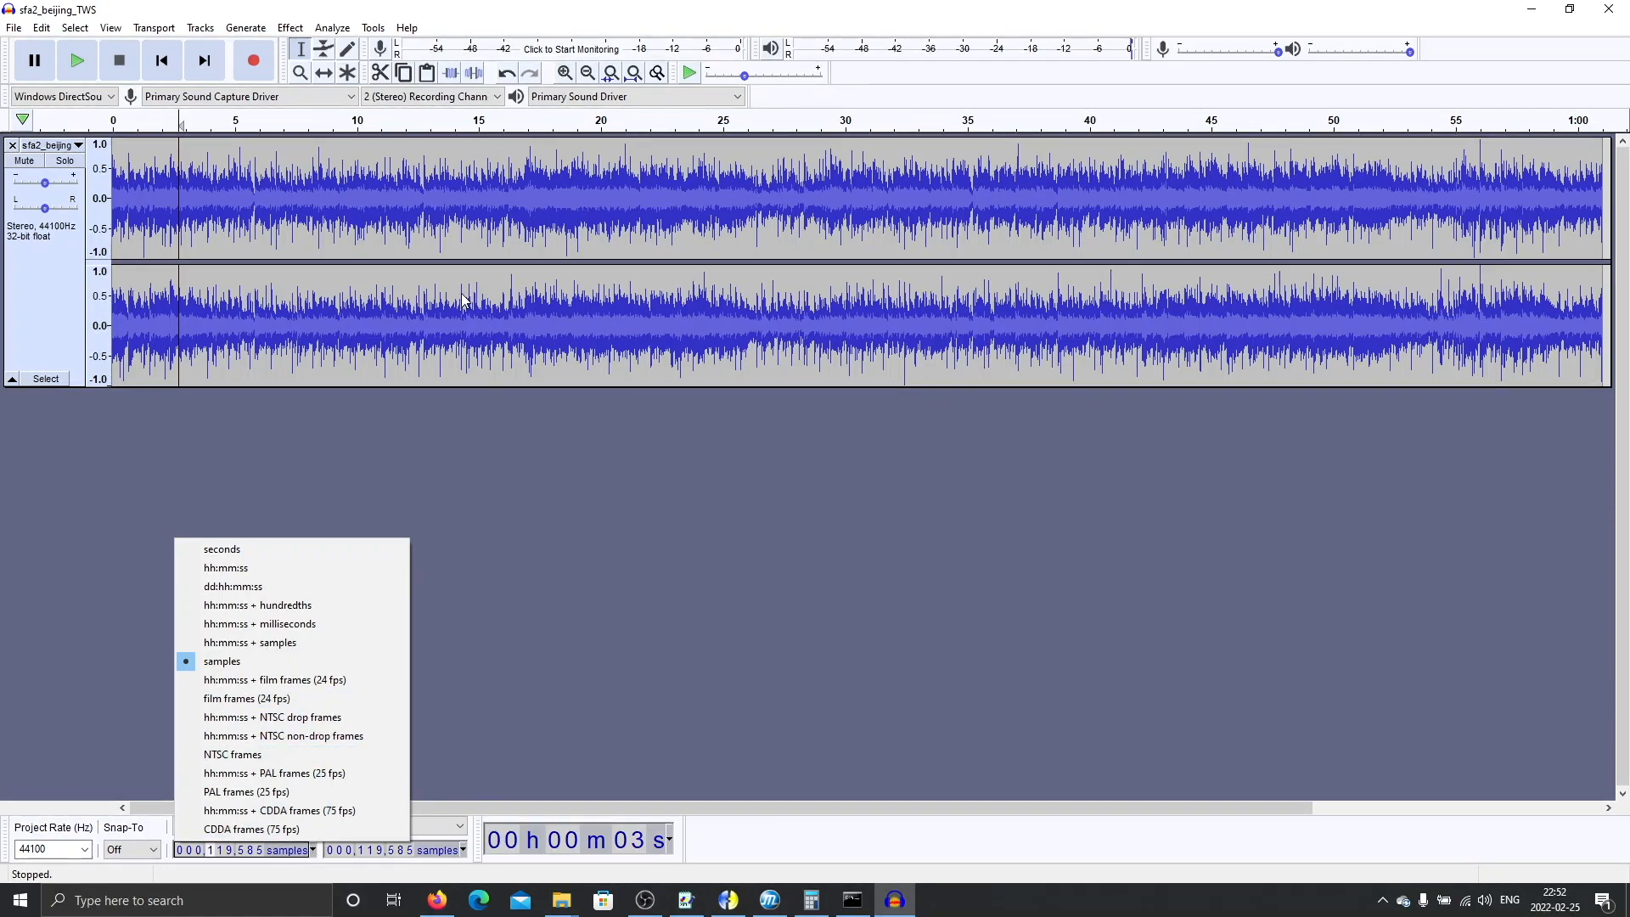
click(271, 556)
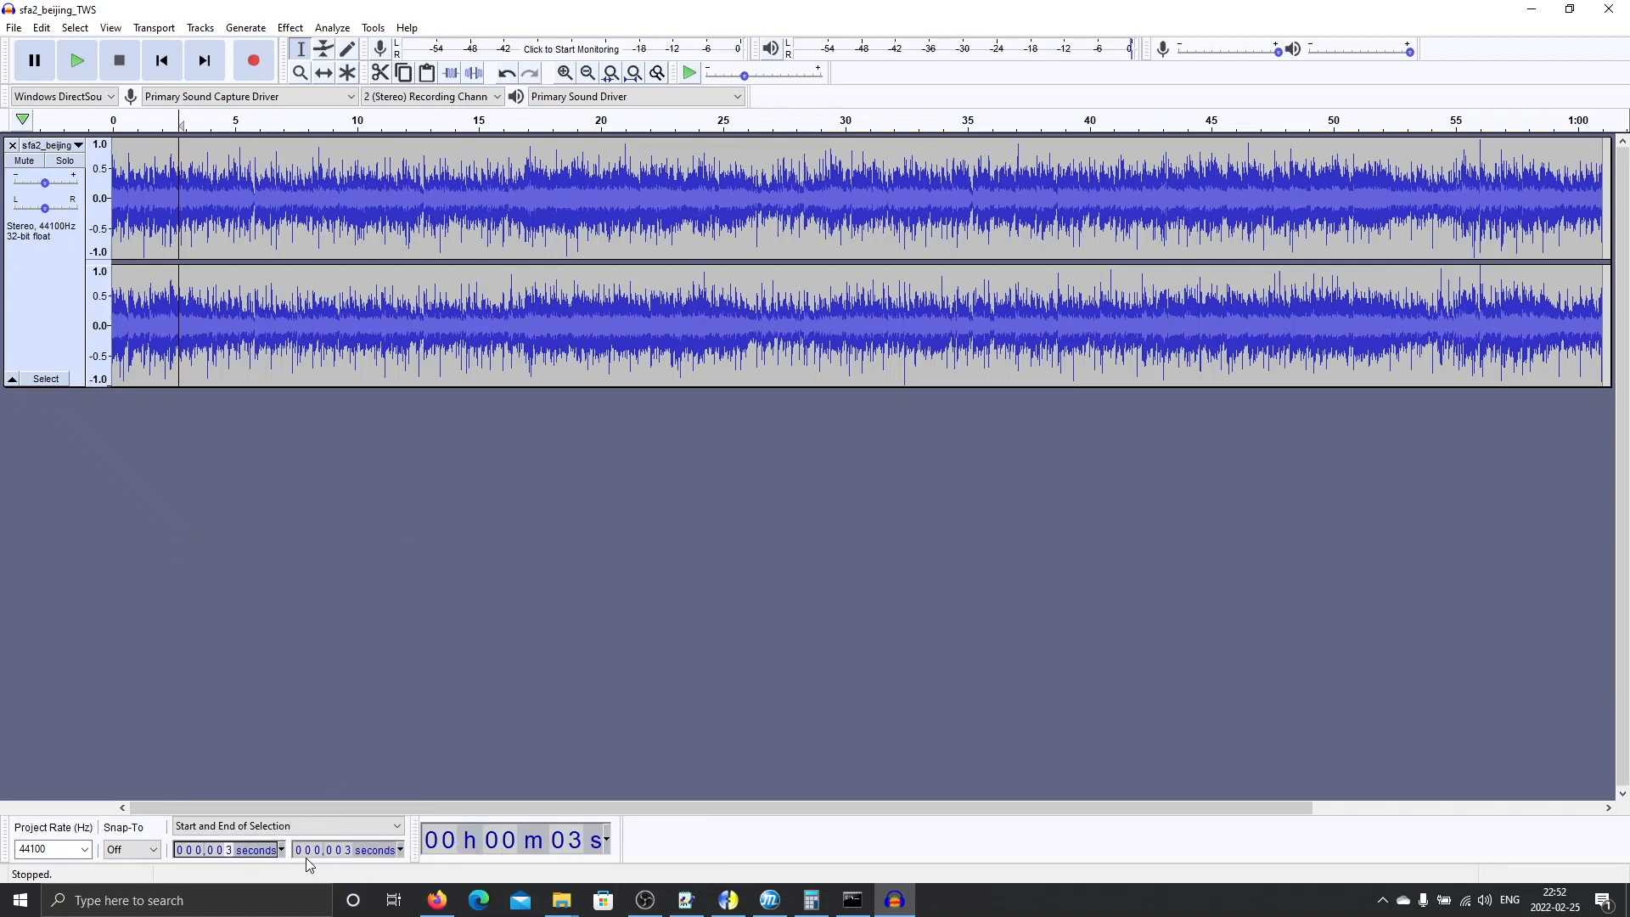
click(282, 849)
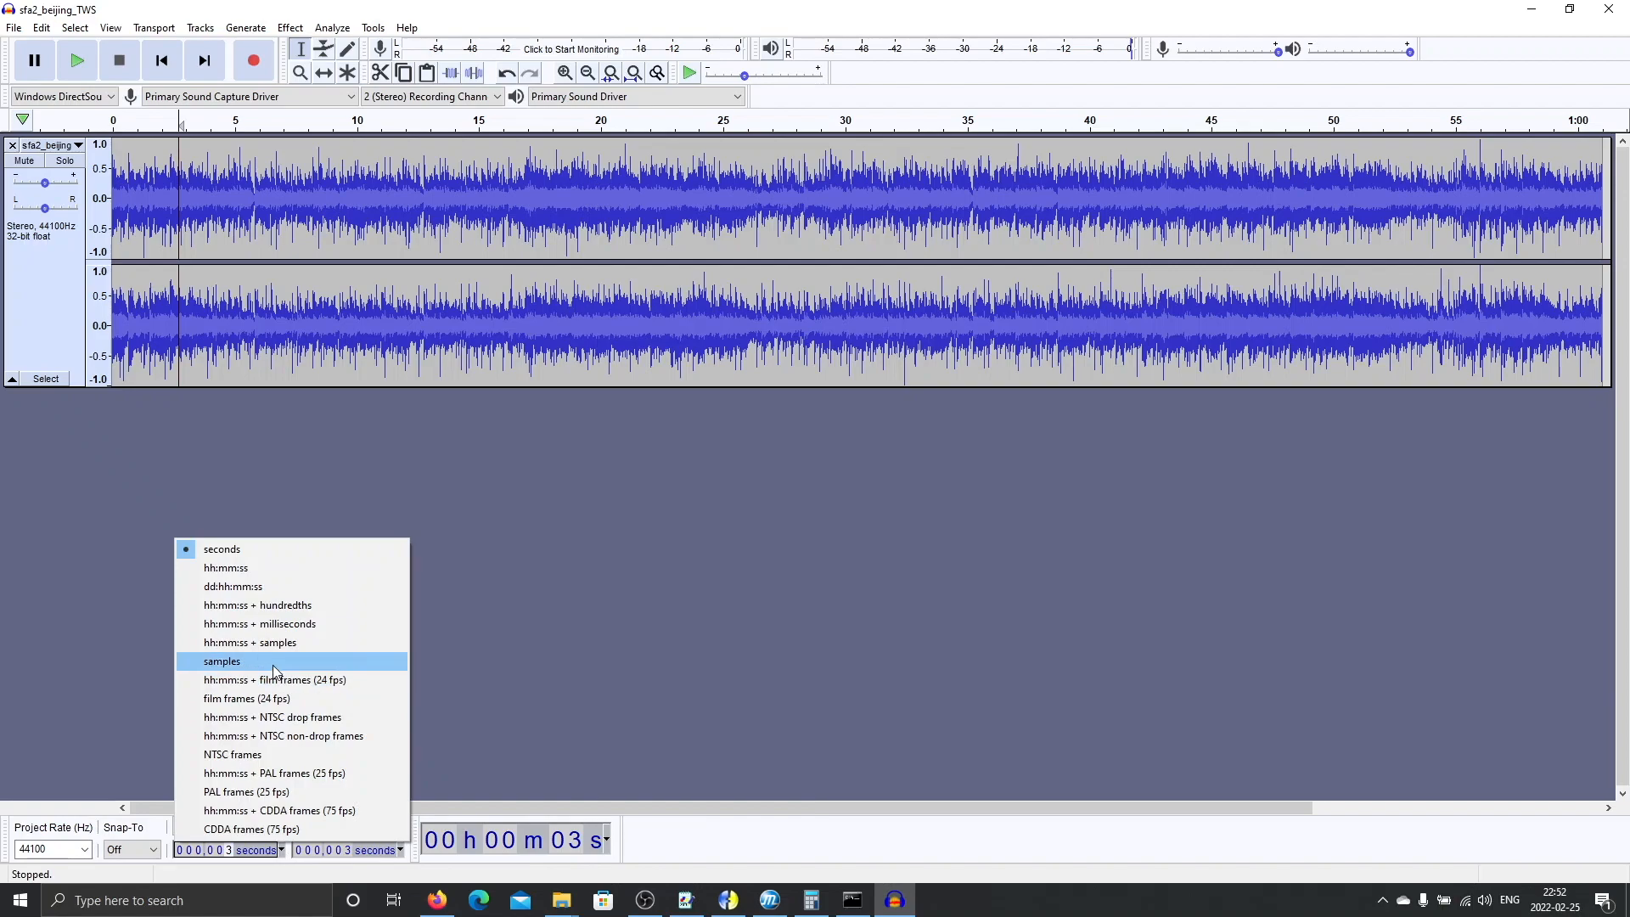
click(274, 664)
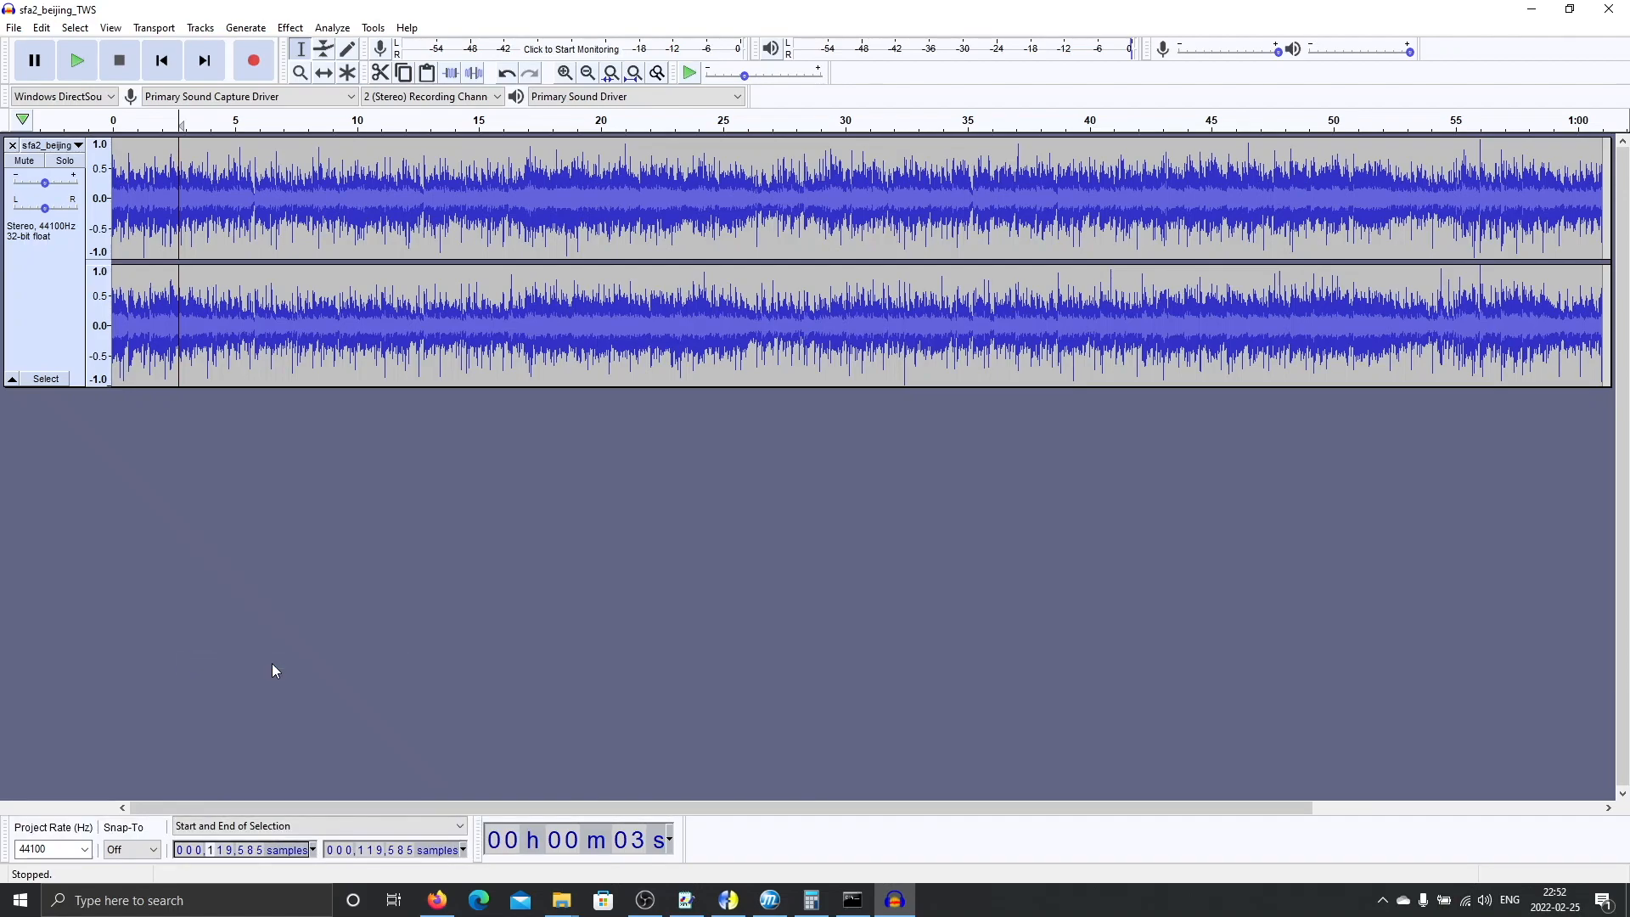
click(260, 222)
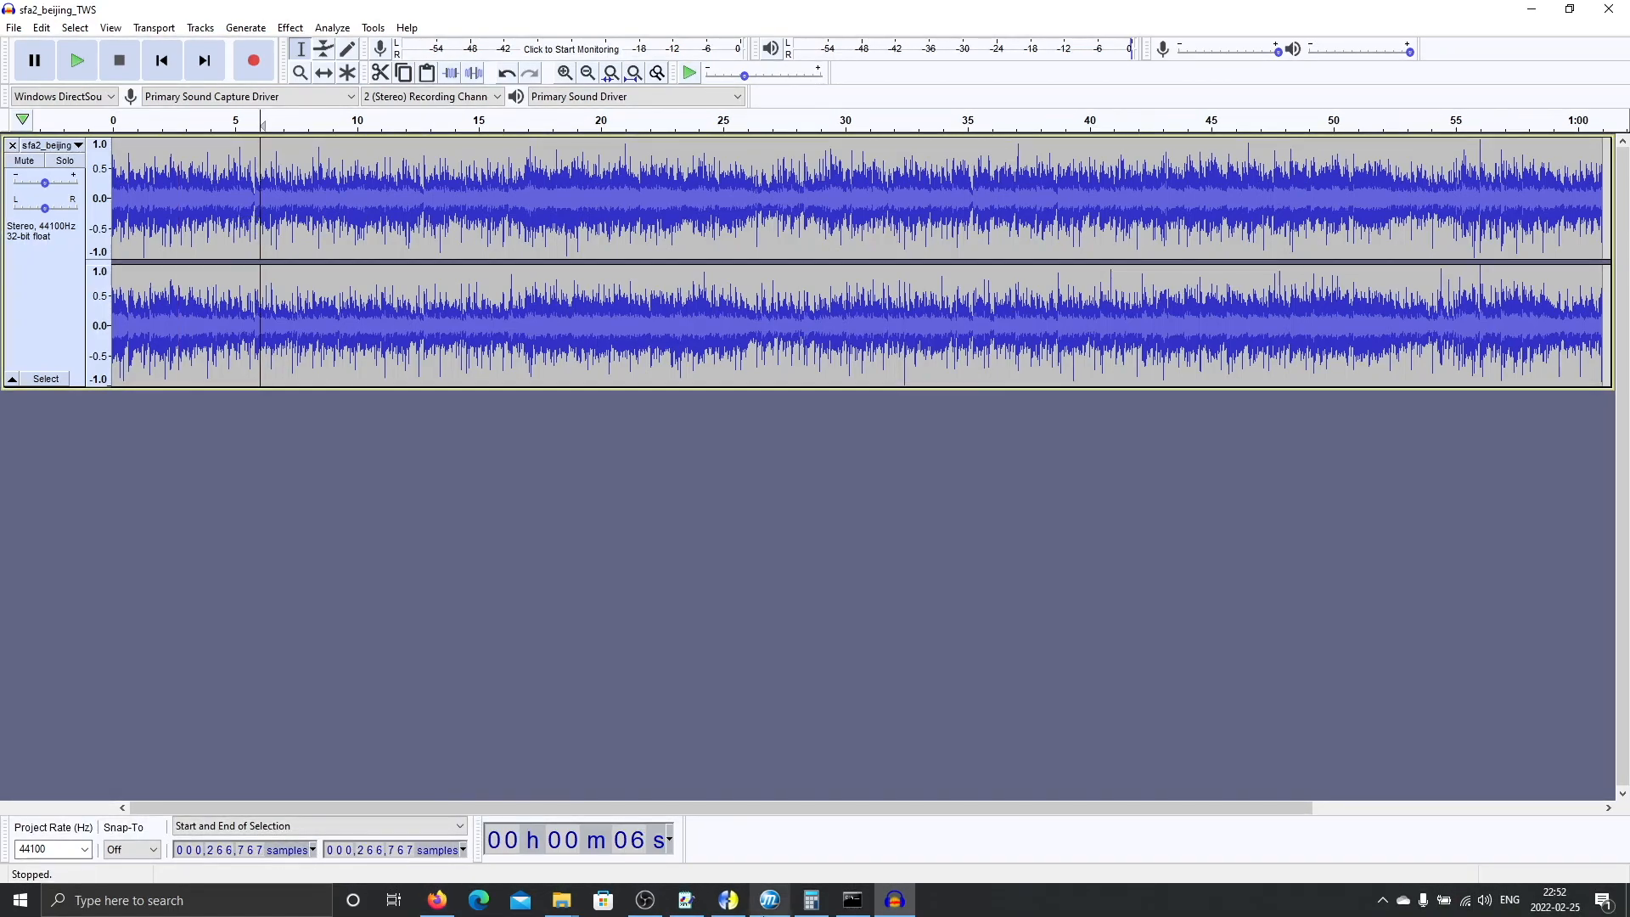
In Fighter Factory, change the folder of the bgmusic path in the stage's [Music] section to stages, matching the MP3's location.
click(728, 899)
scroll(515, 528, down, 16)
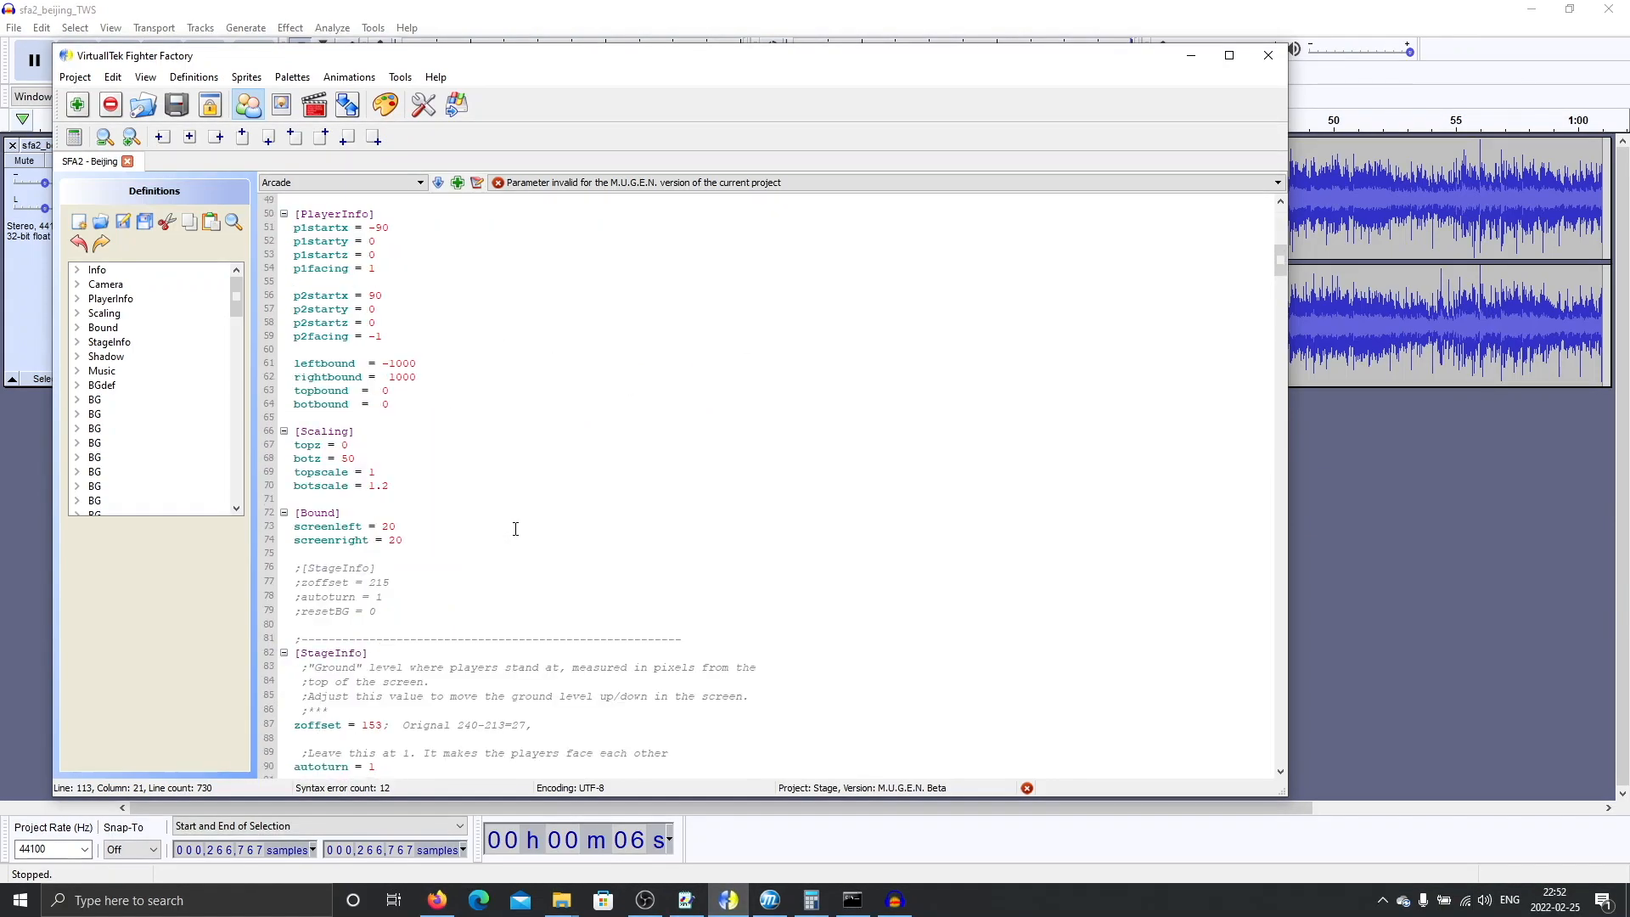
scroll(516, 528, down, 13)
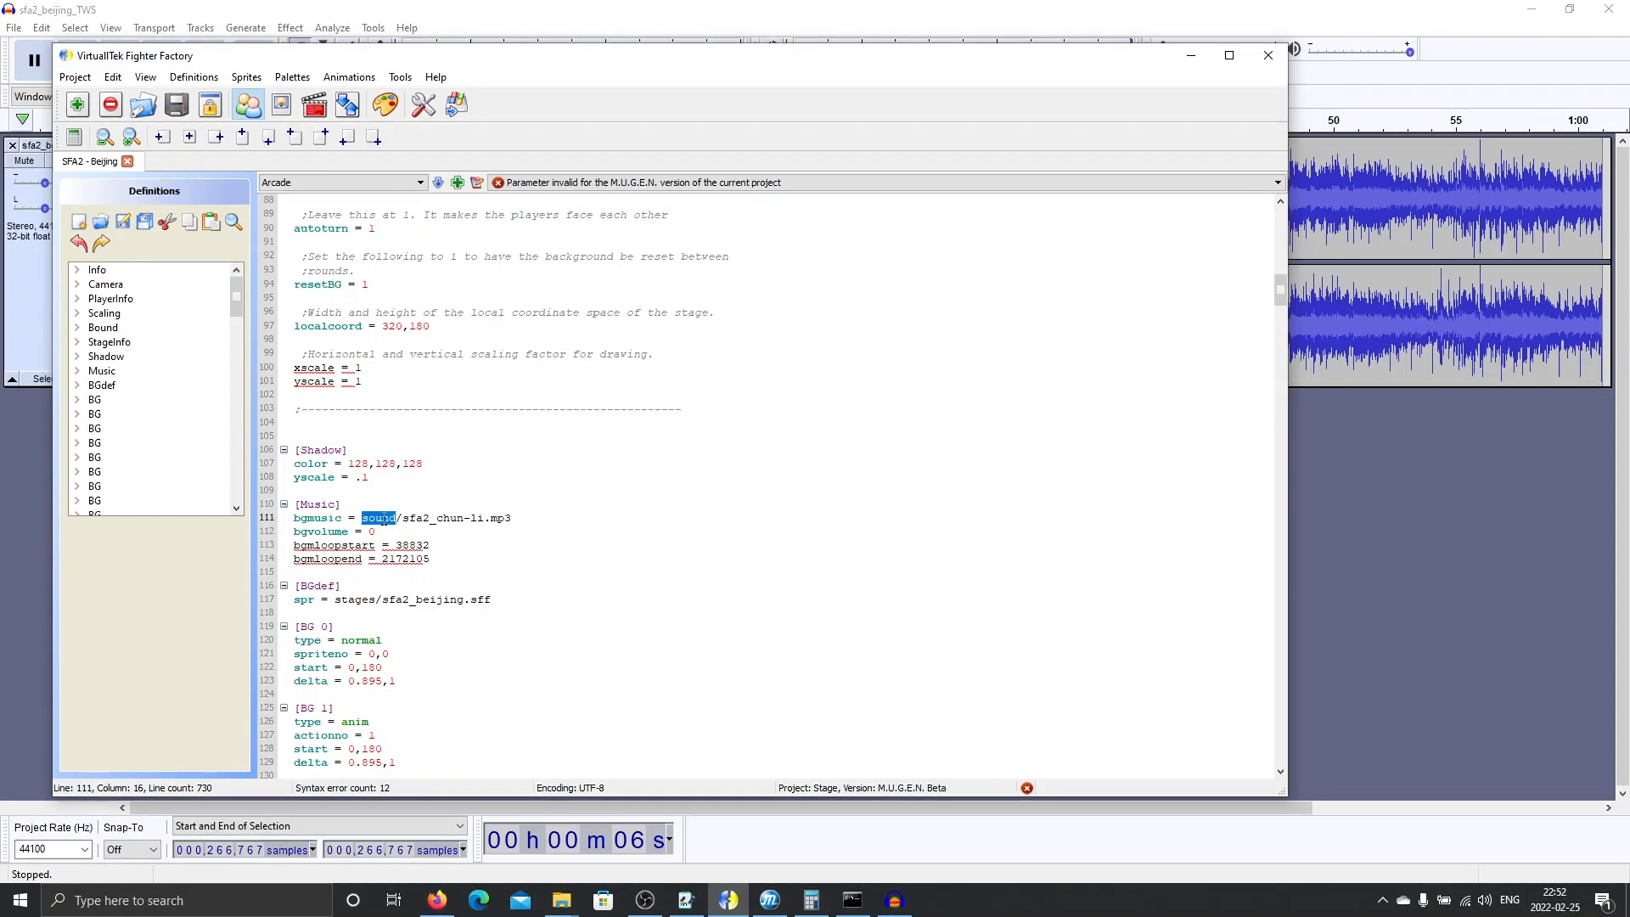
click(560, 898)
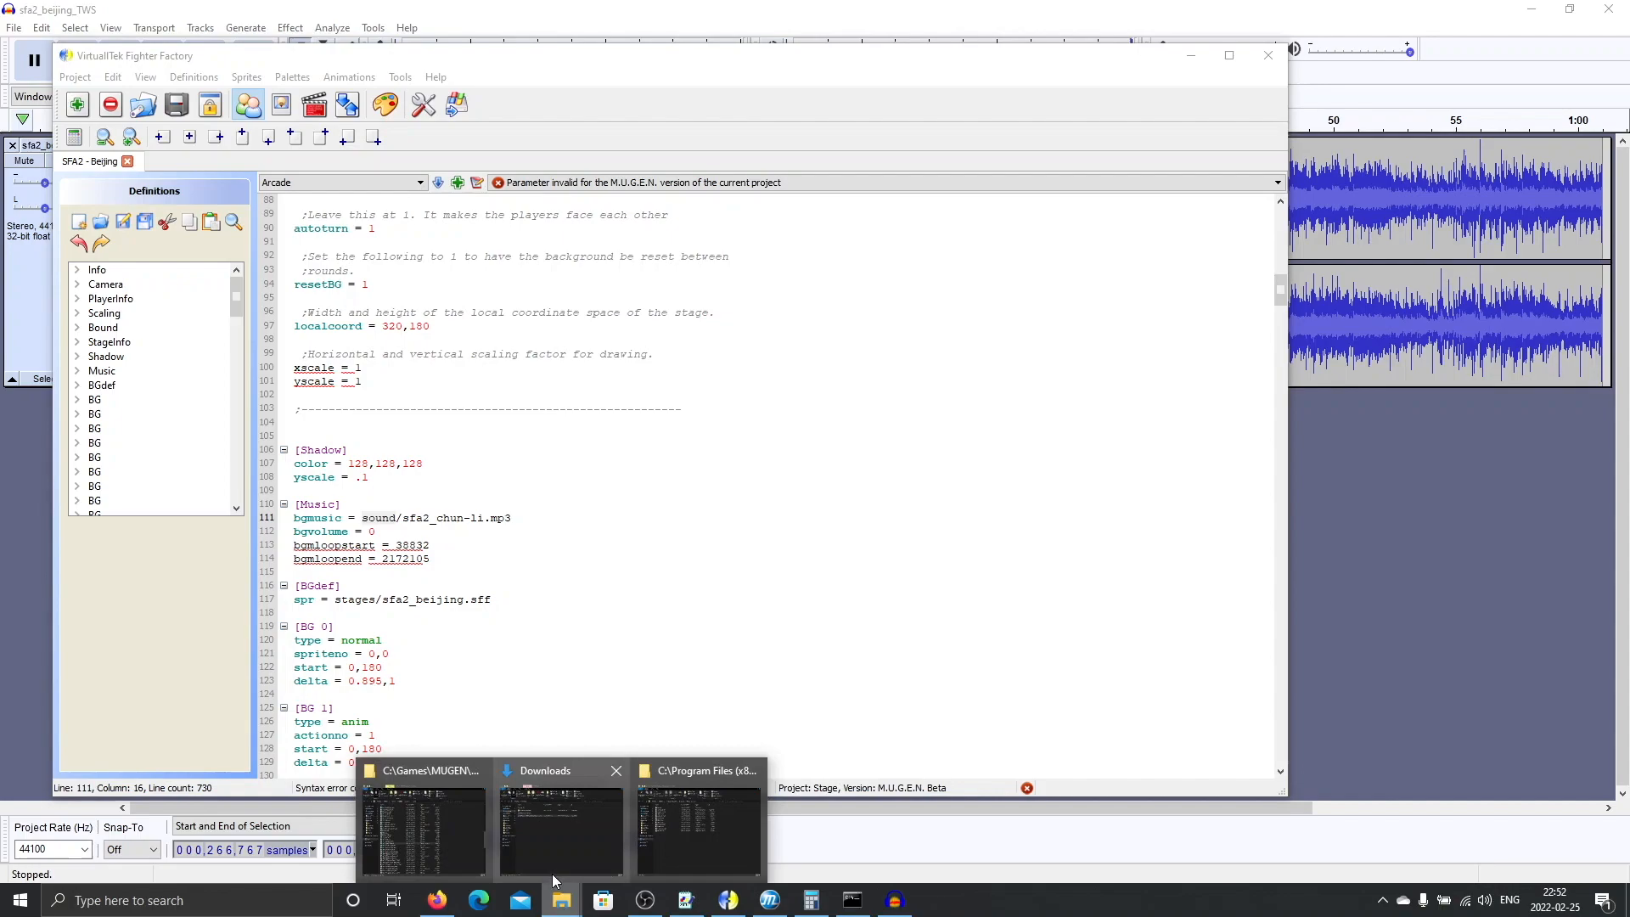
click(424, 831)
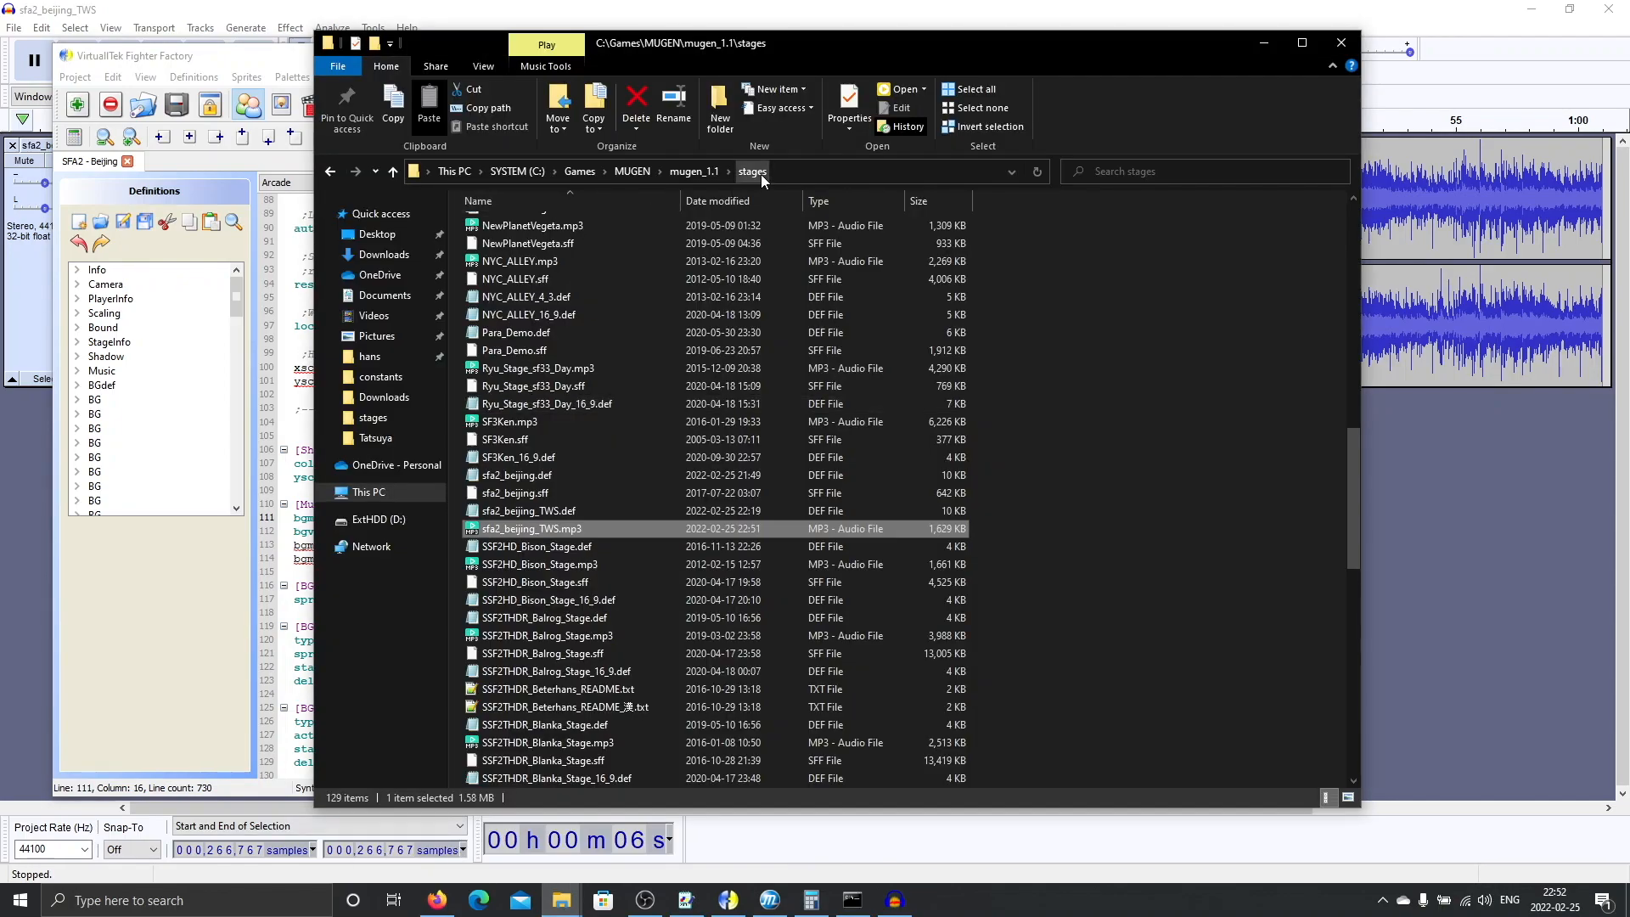
click(301, 516)
double_click(371, 519)
text(stages)
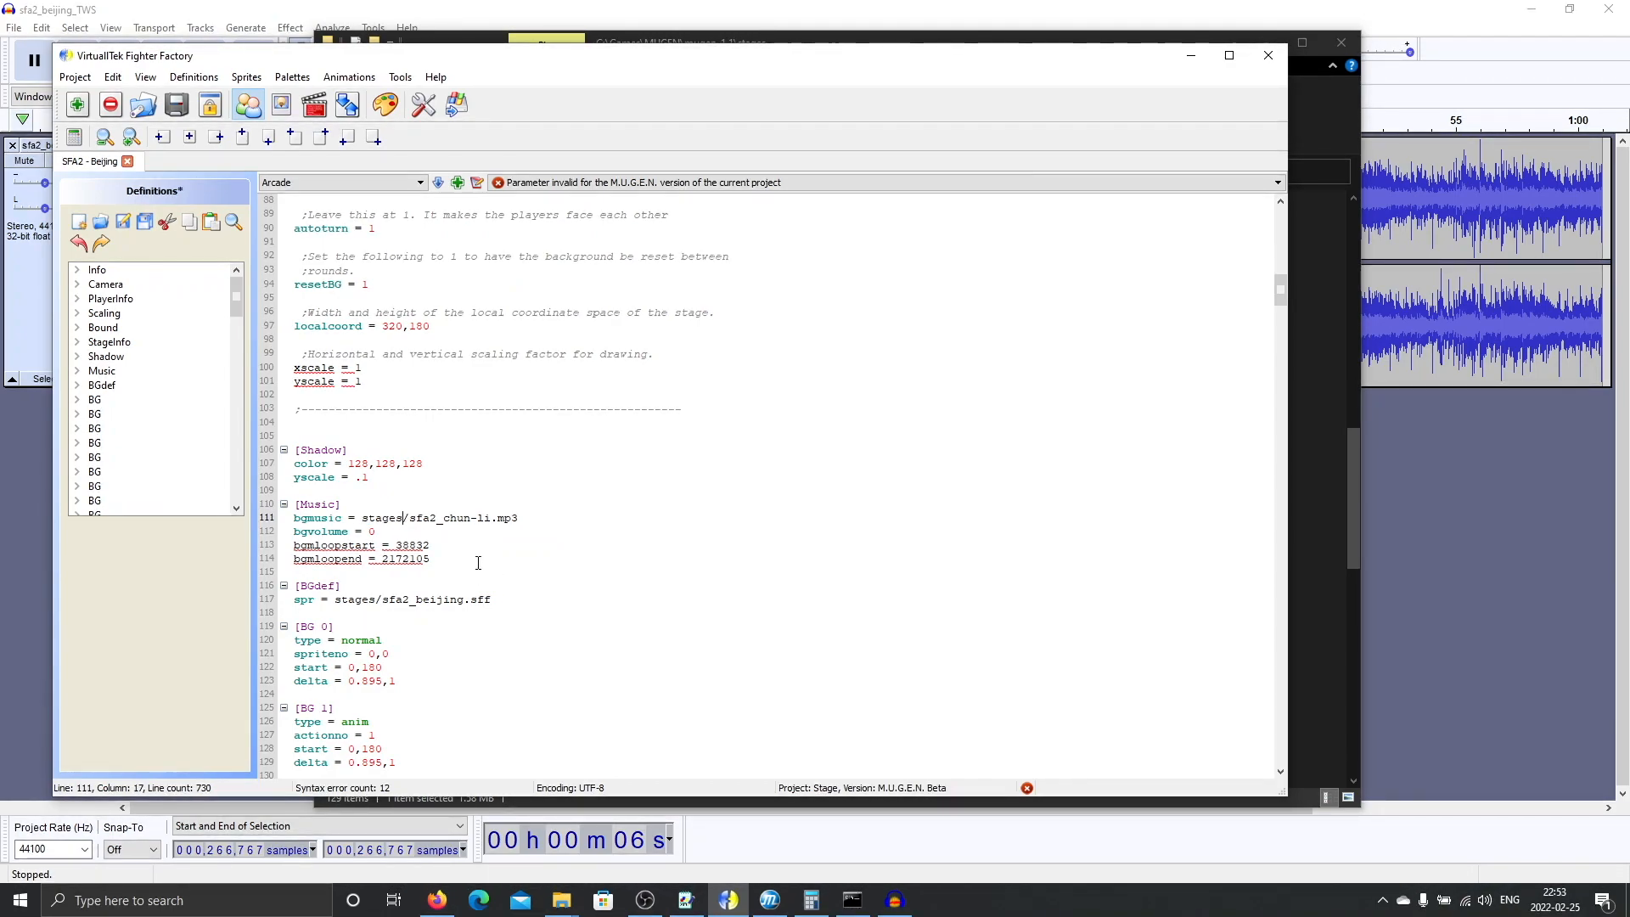
Copy the MP3's file name from File Explorer and make the bgmusic path in Fighter Factory stages/sfa2_beijing_TWS.mp3.
key(alt+Tab)
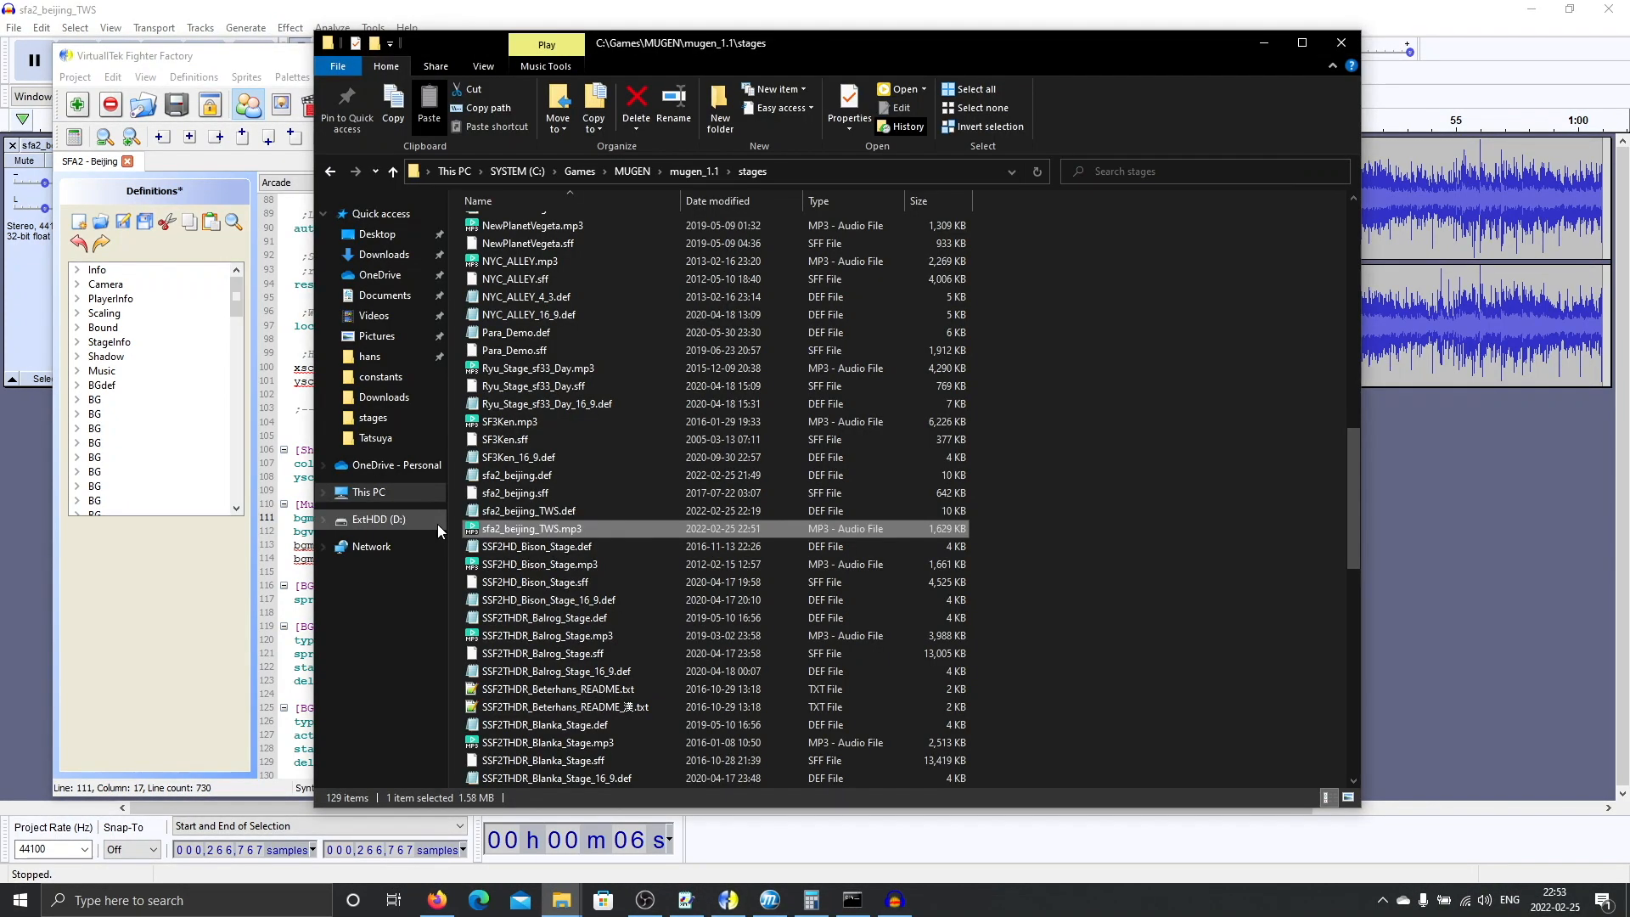
click(555, 531)
key(ctrl+a)
key(ctrl+c)
click(307, 530)
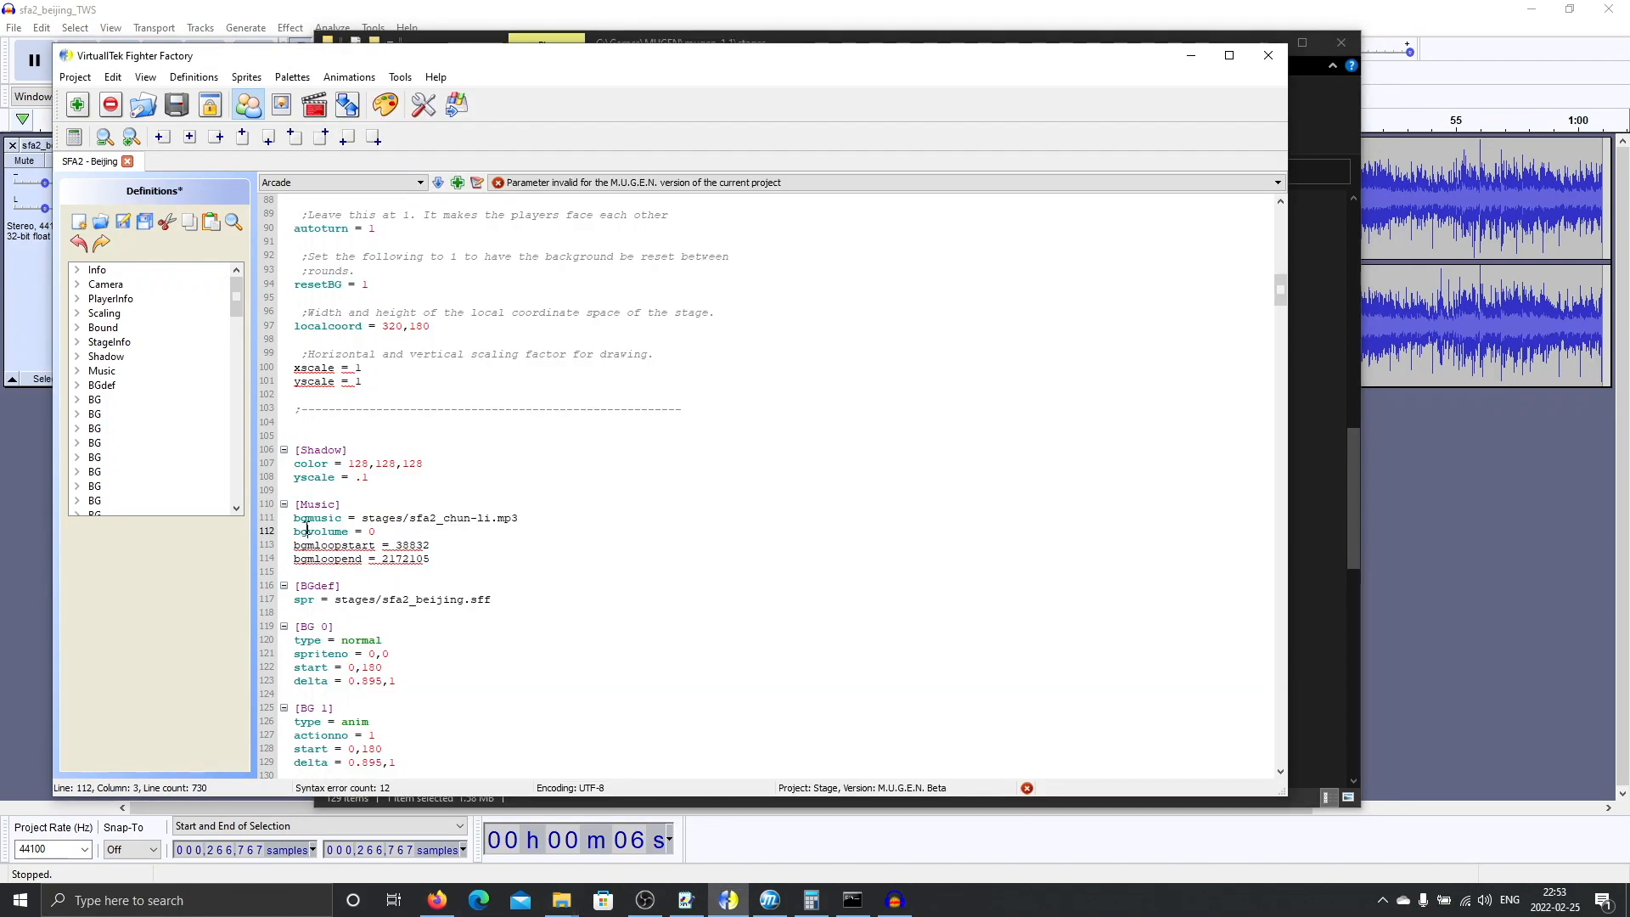
drag(411, 521, 518, 521)
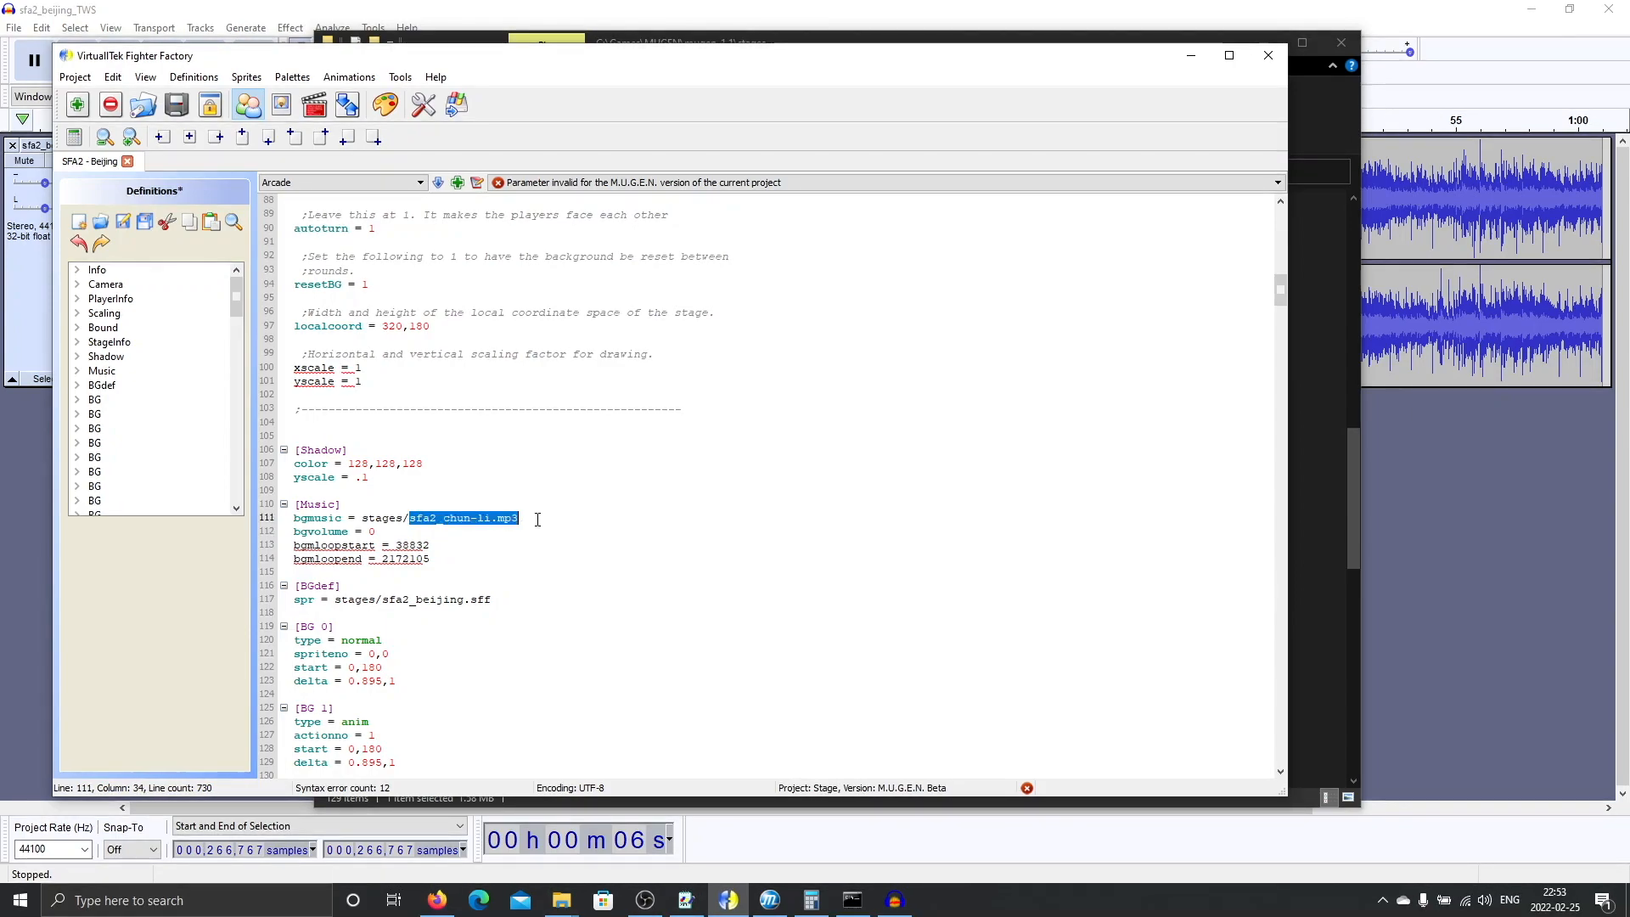
key(ctrl+v)
click(498, 528)
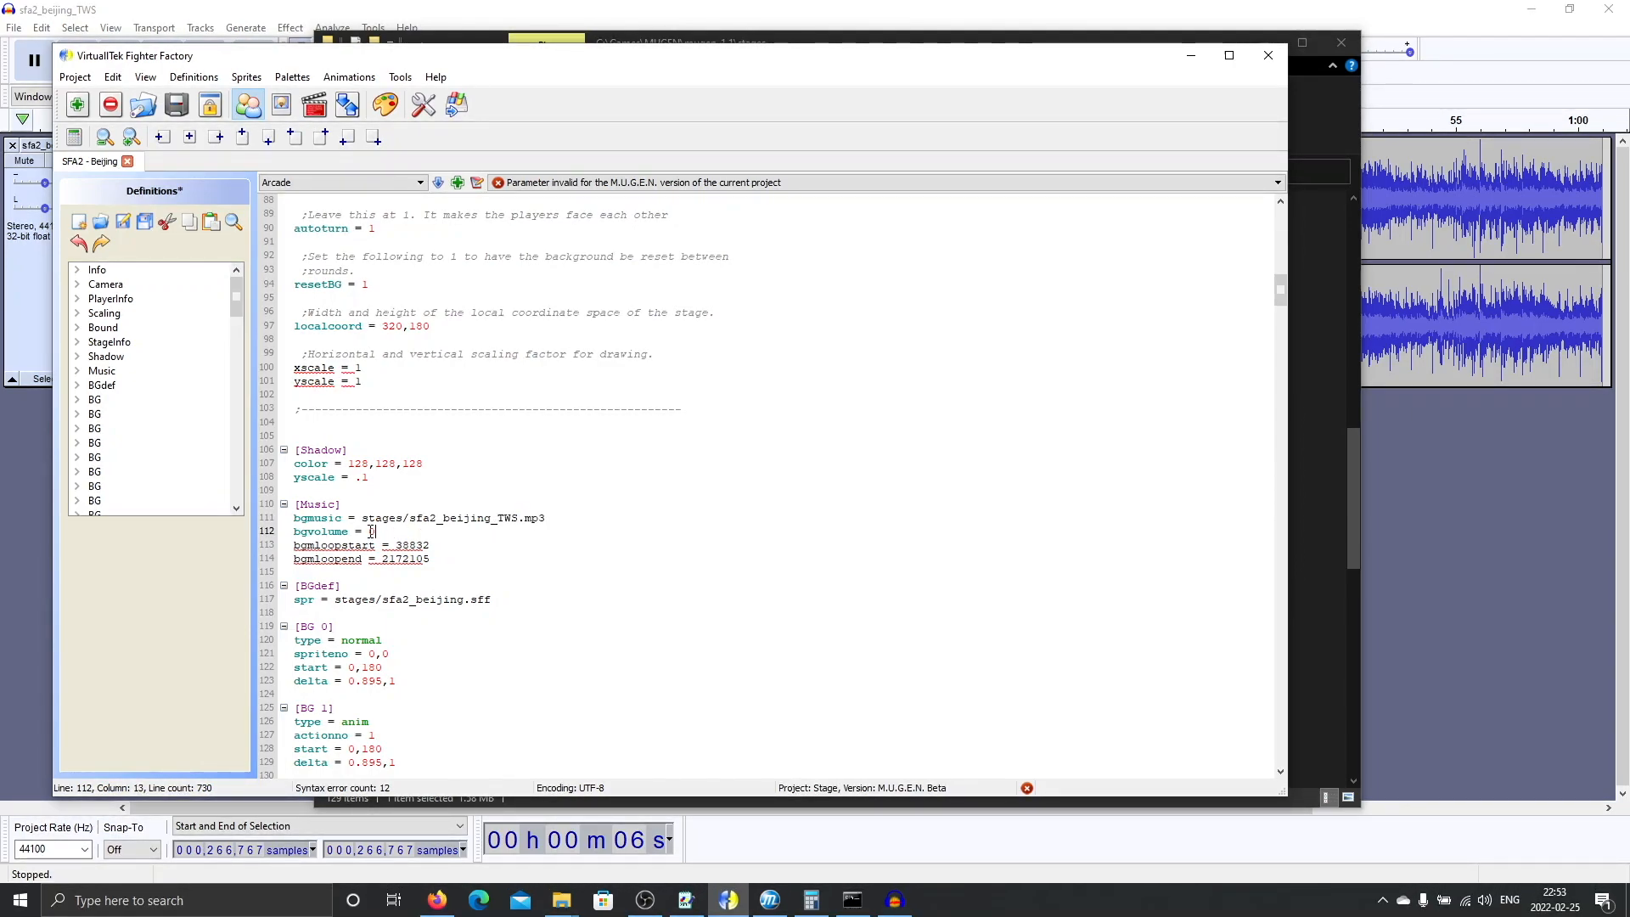
Indent the values of bgmloopstart and bgmloopend so that their equals signs line up in the [Music] section.
click(376, 547)
click(370, 559)
key(Up)
key(Left)
key(Left)
key(Left)
key(Tab)
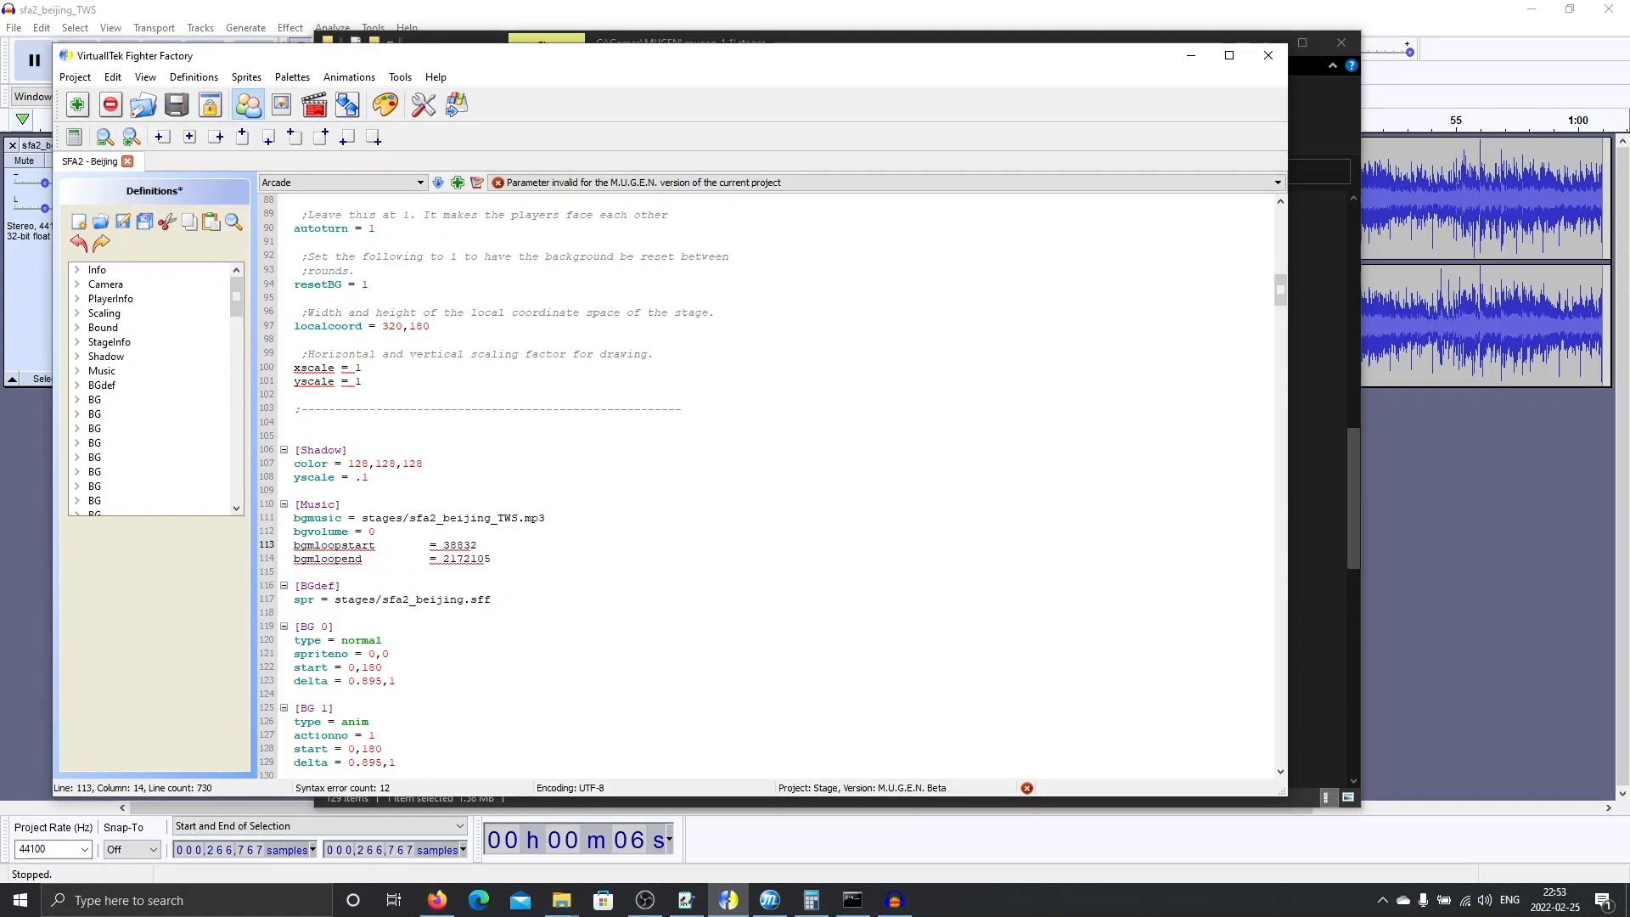
key(Right)
key(Right)
key(Right)
key(Right)
key(Right)
Back in Audacity, play the opening seconds of the track from several positions to find a suitable loop start.
click(1380, 658)
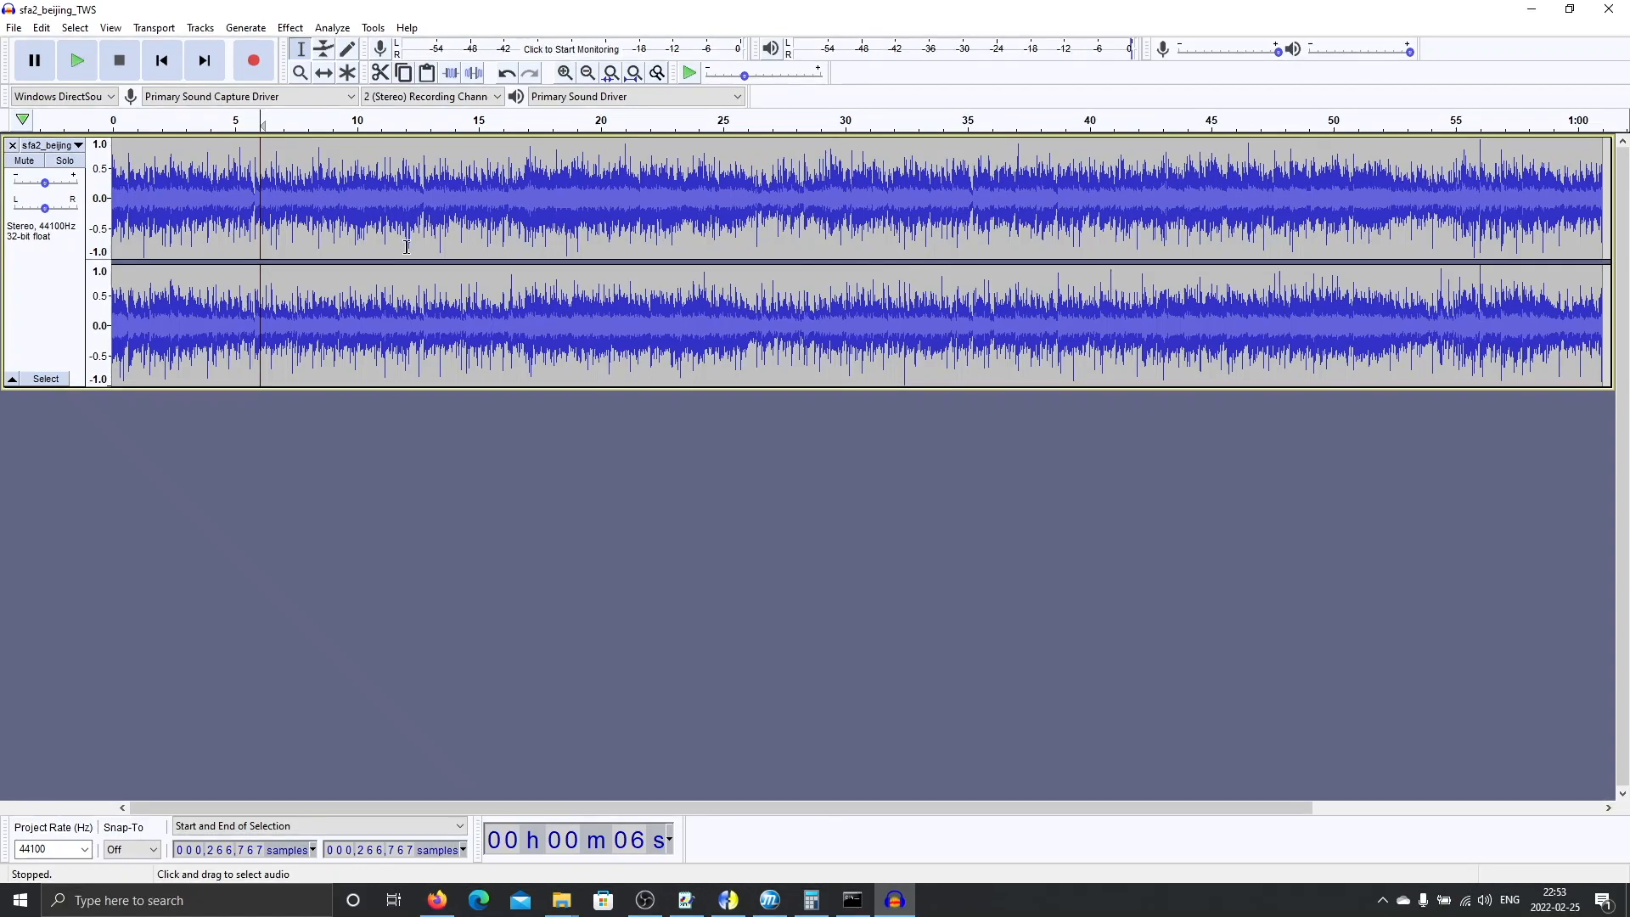
click(136, 196)
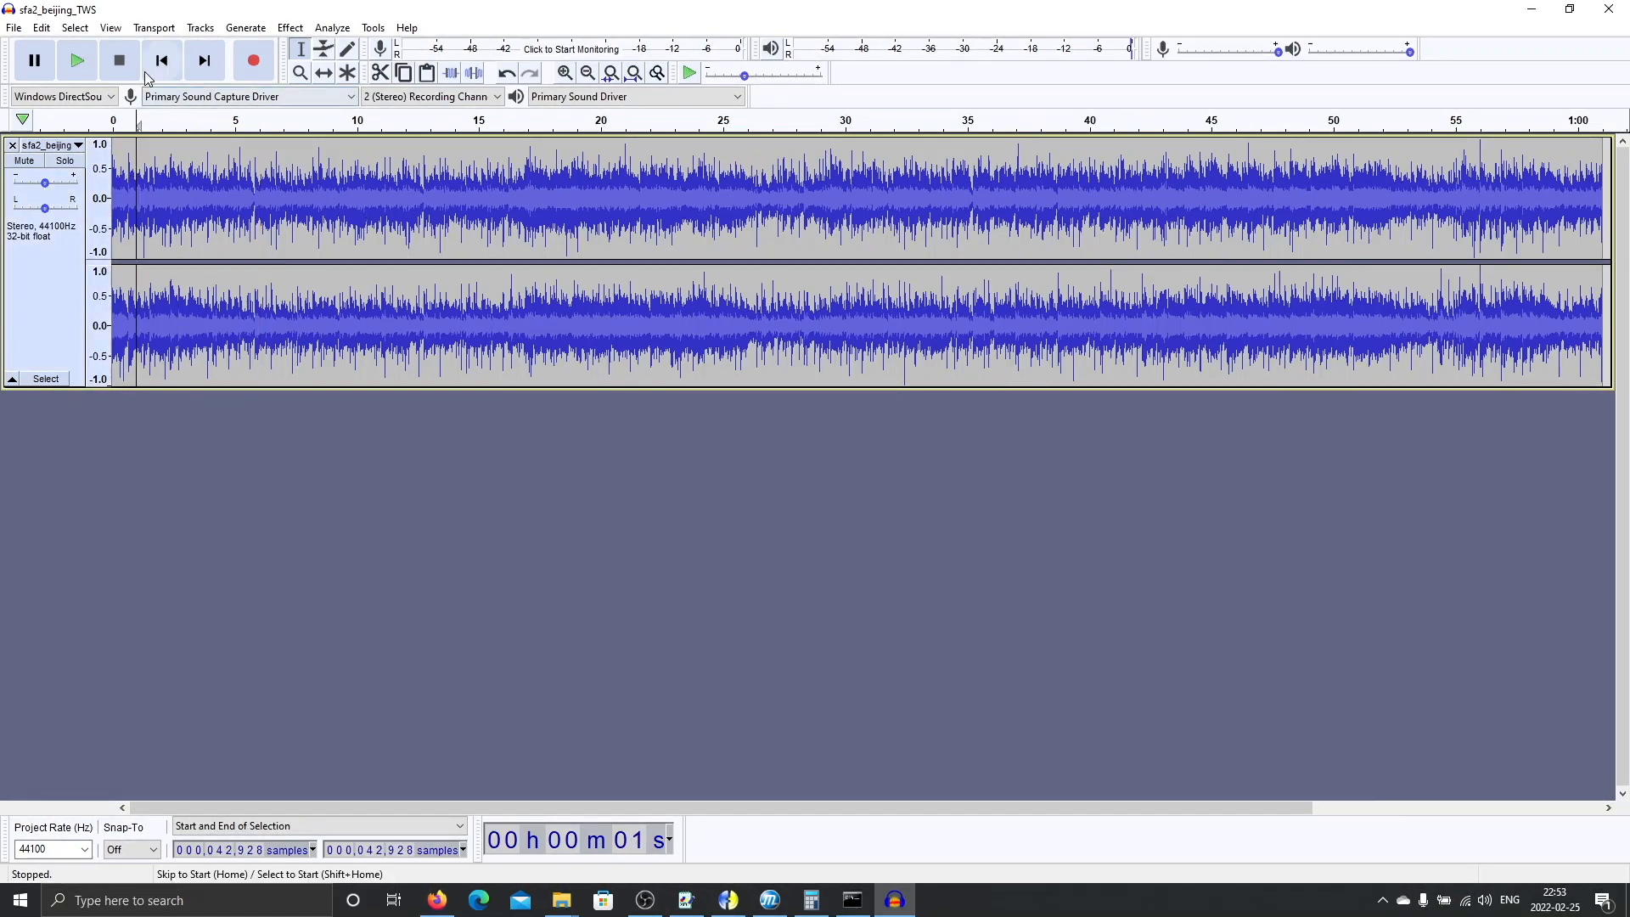
click(77, 61)
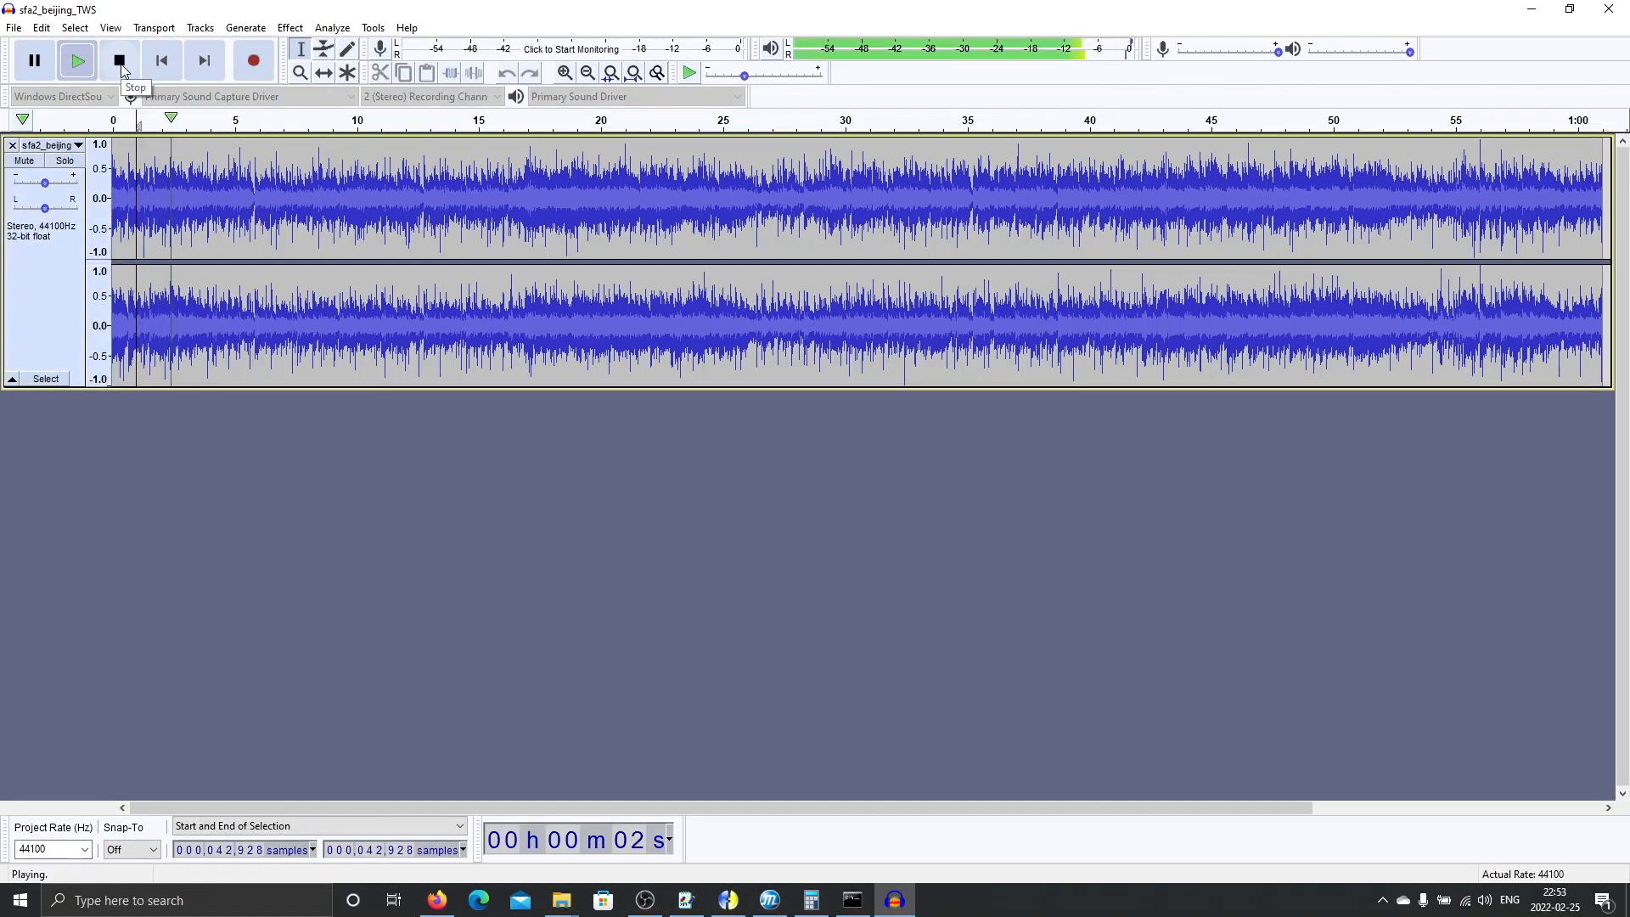
click(120, 64)
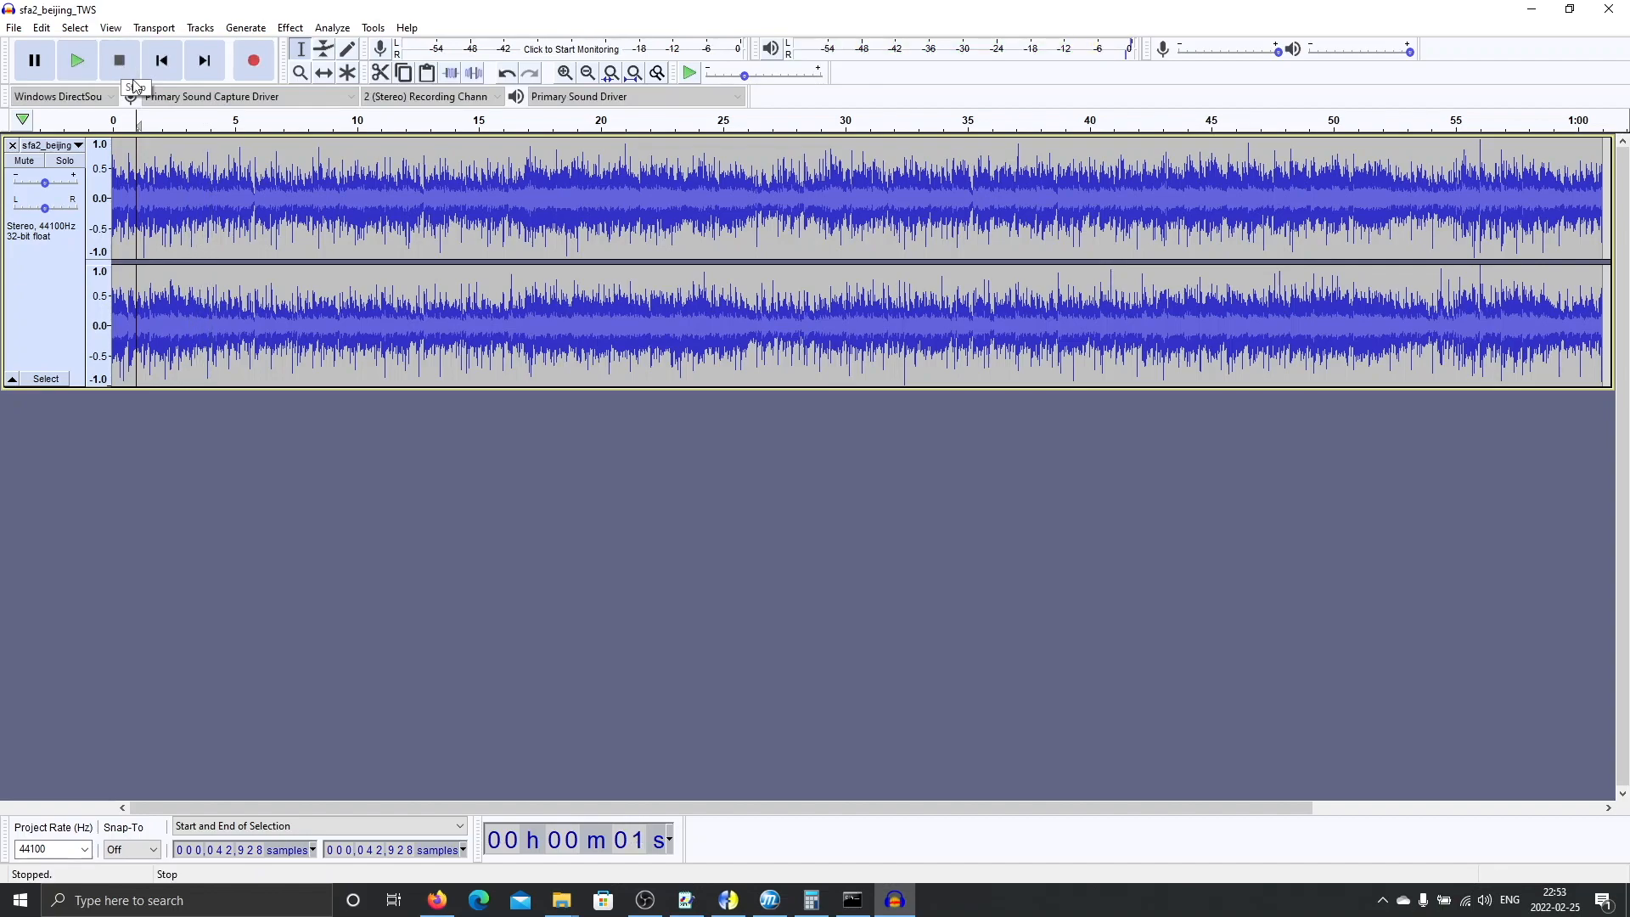
click(185, 158)
click(77, 60)
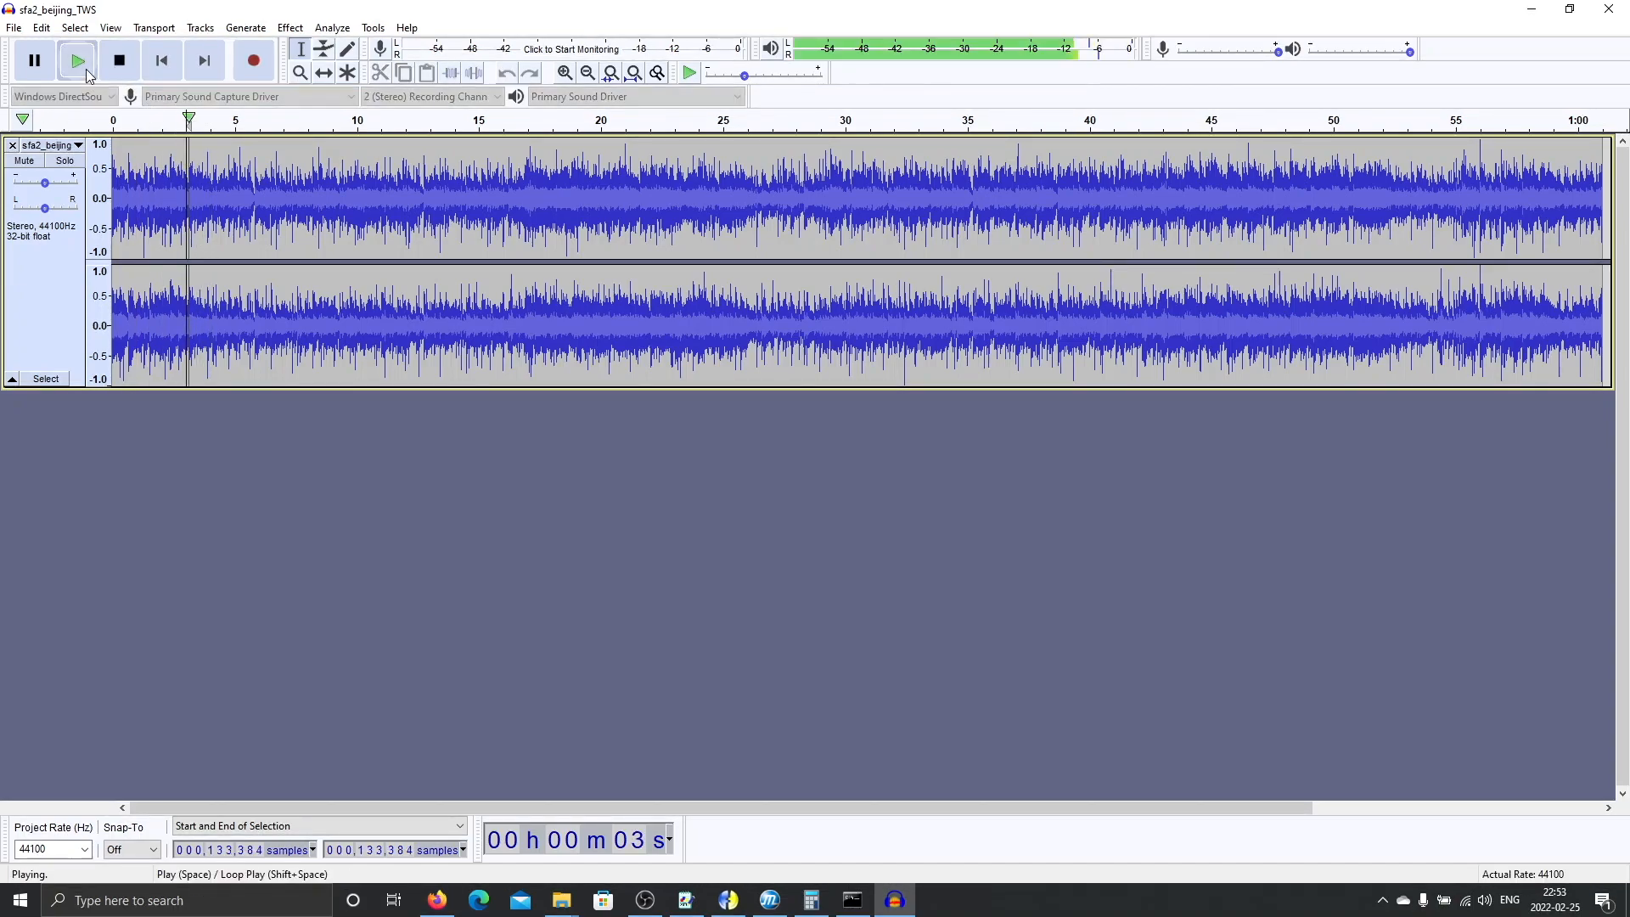
click(123, 67)
click(162, 61)
click(78, 63)
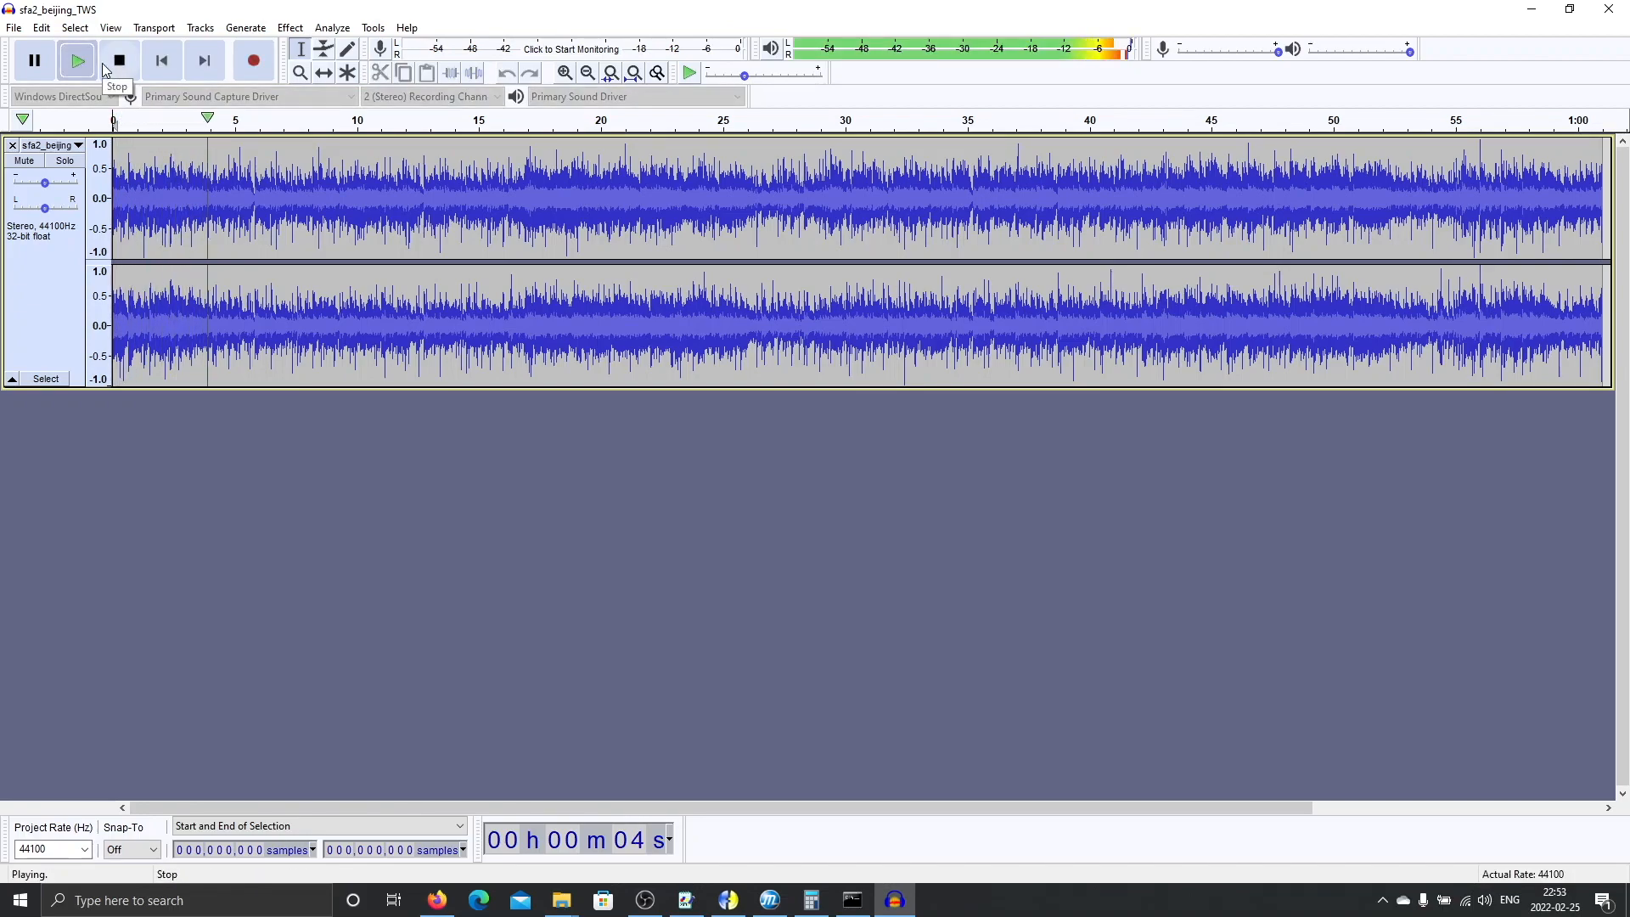
click(118, 62)
Select the audio from about 3.37 to 3.93 seconds, fit the selection to the window width and play it.
drag(195, 178, 208, 180)
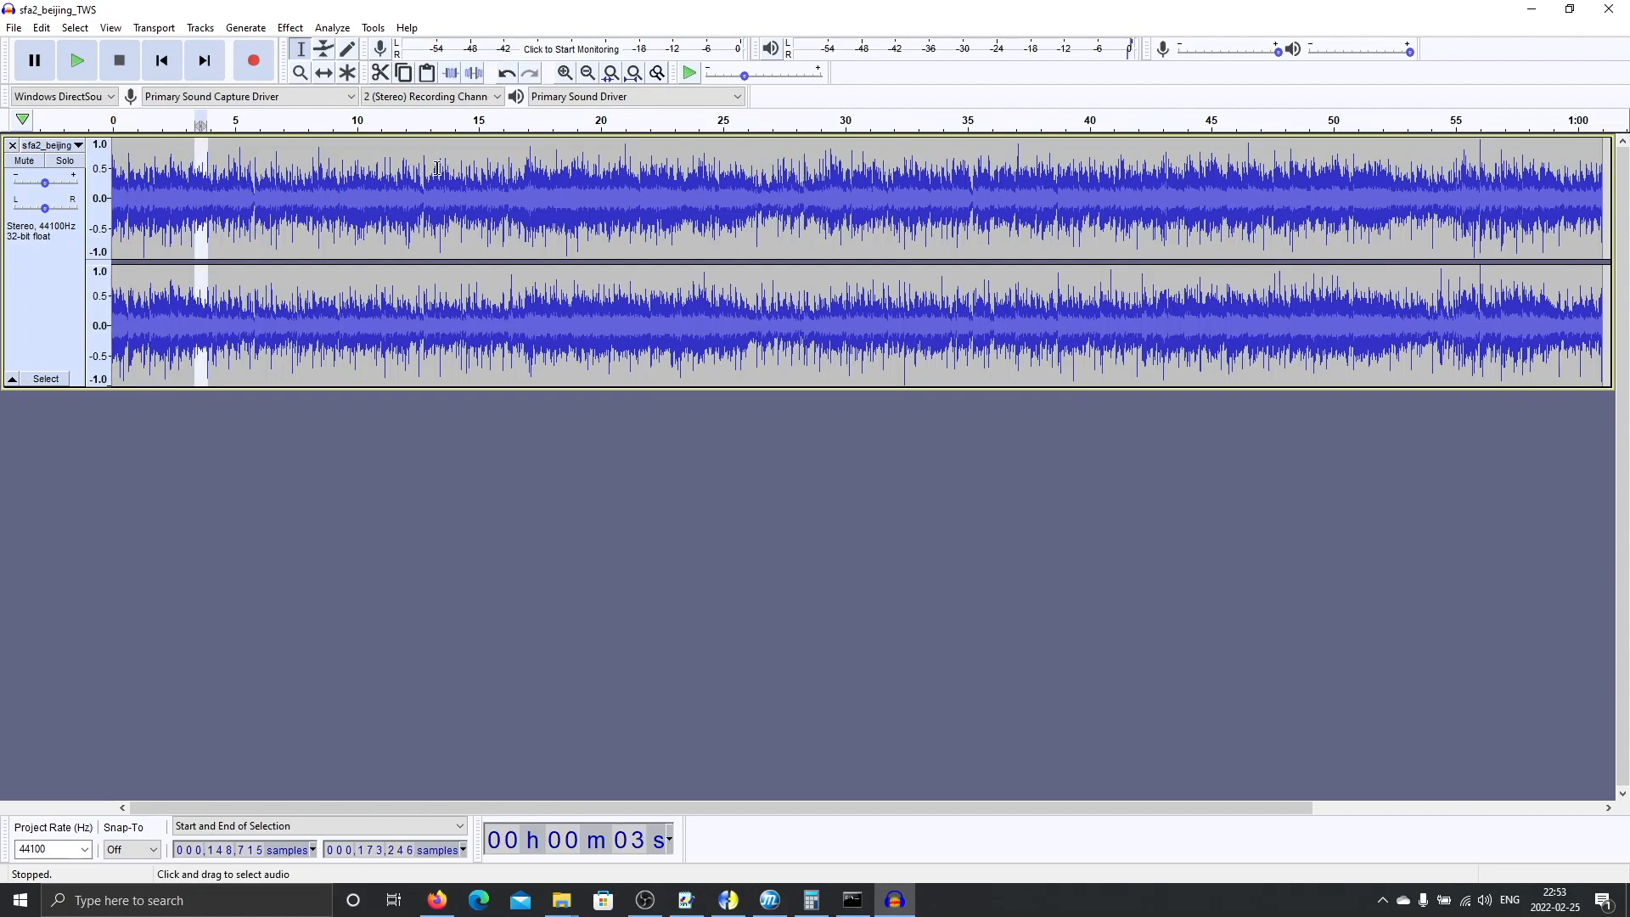
click(611, 75)
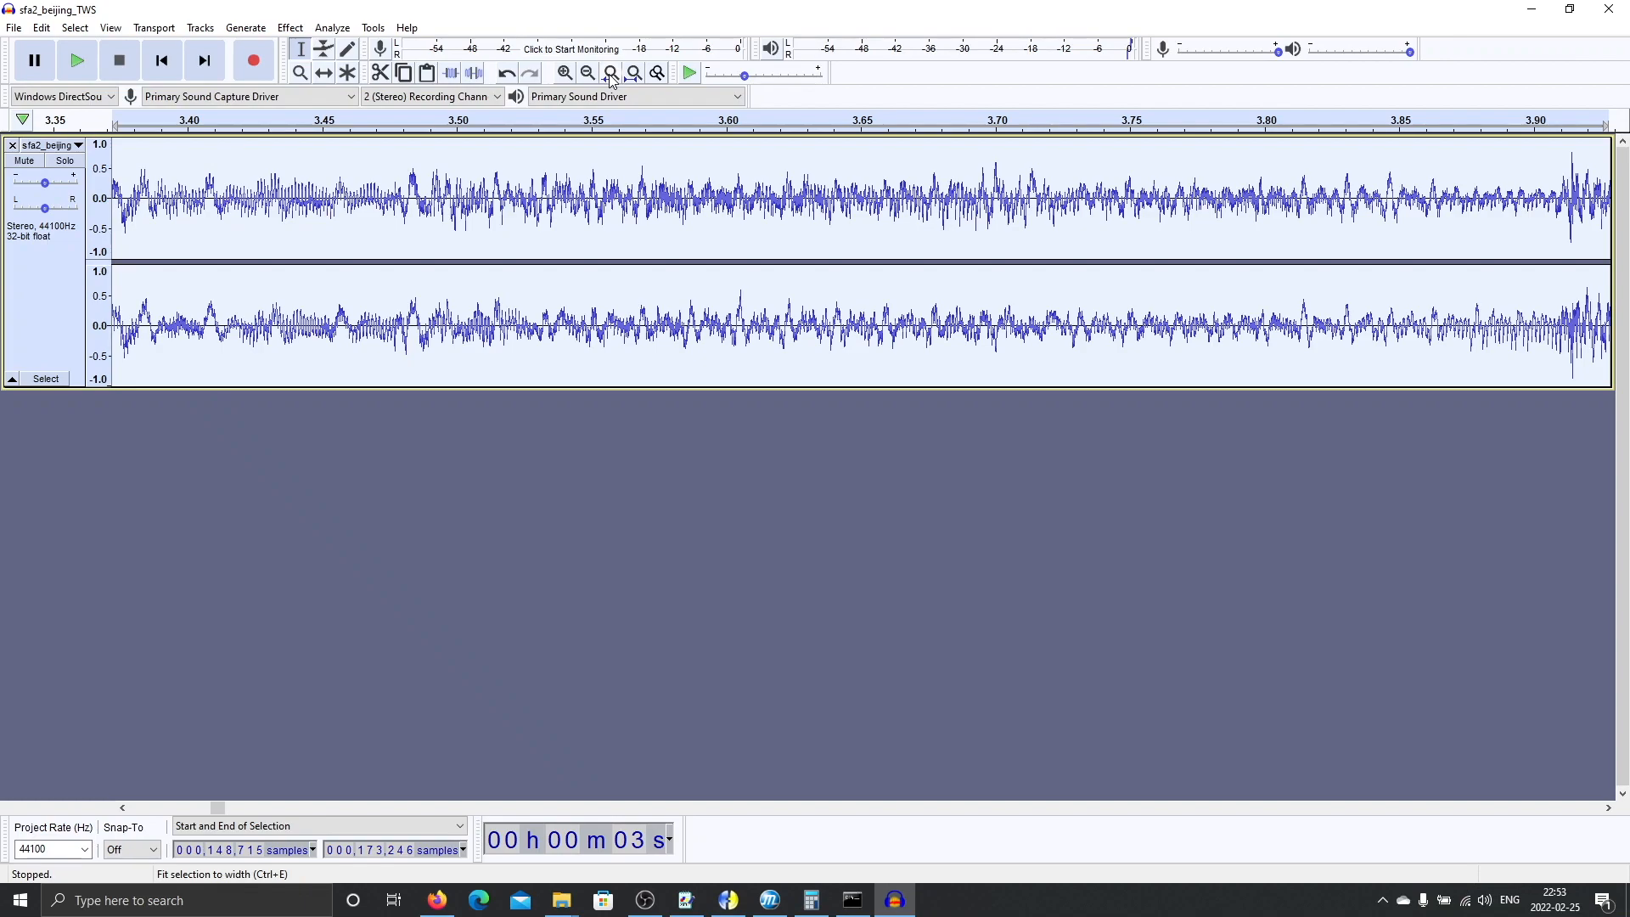
click(78, 63)
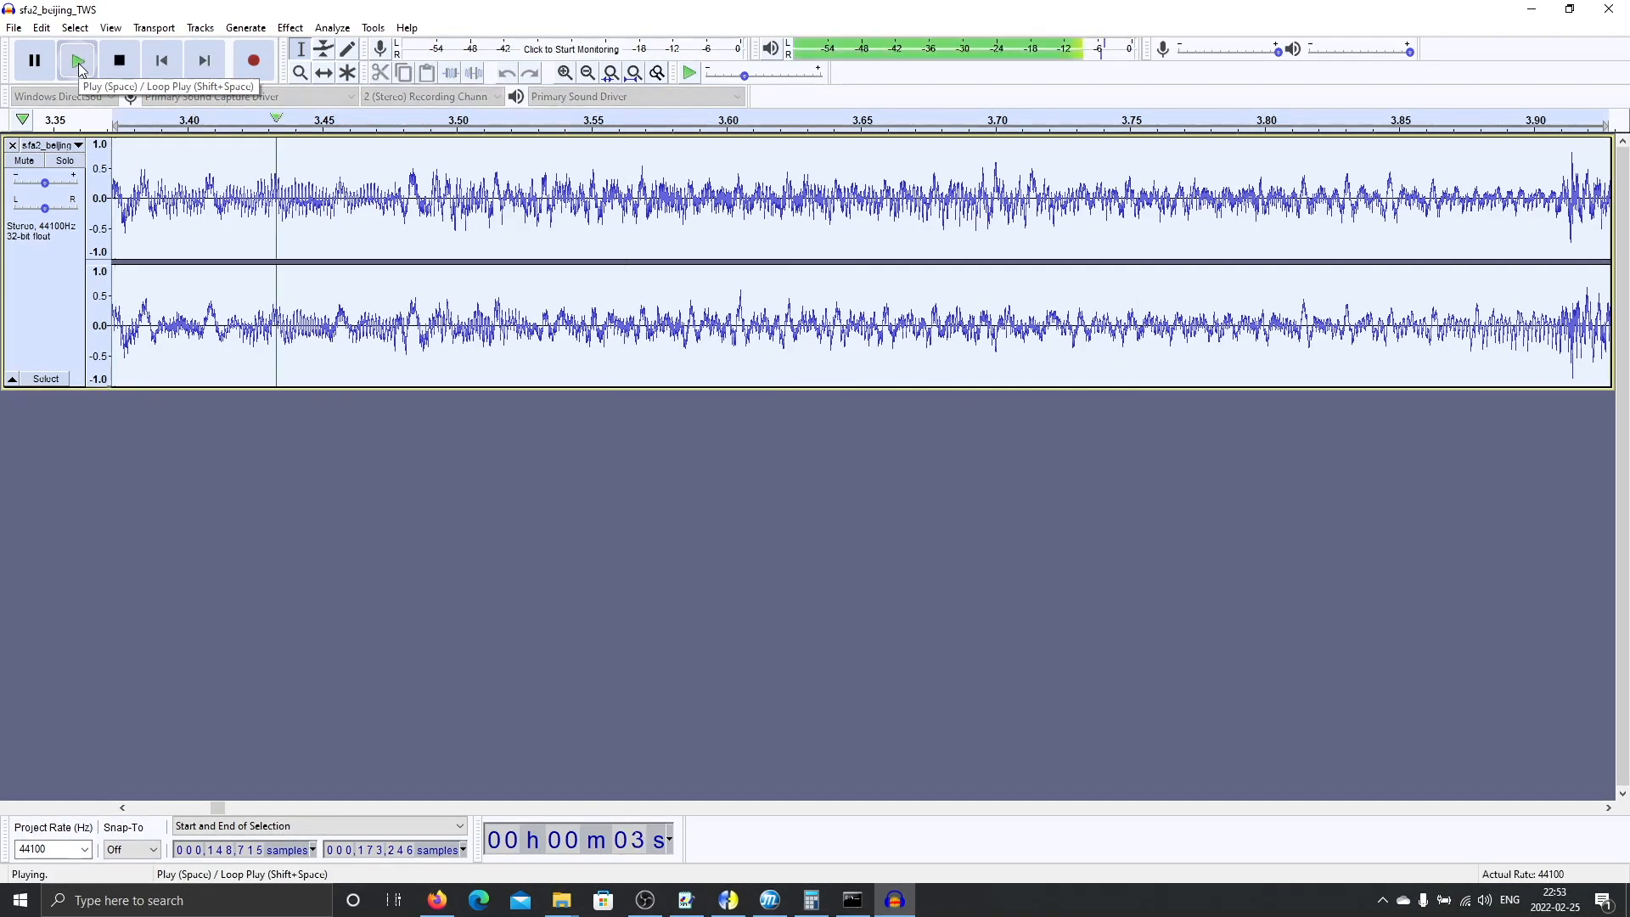
Place the cursor at the loop start near 3.482 seconds, refining it at sample level to sample 153,558.
click(408, 199)
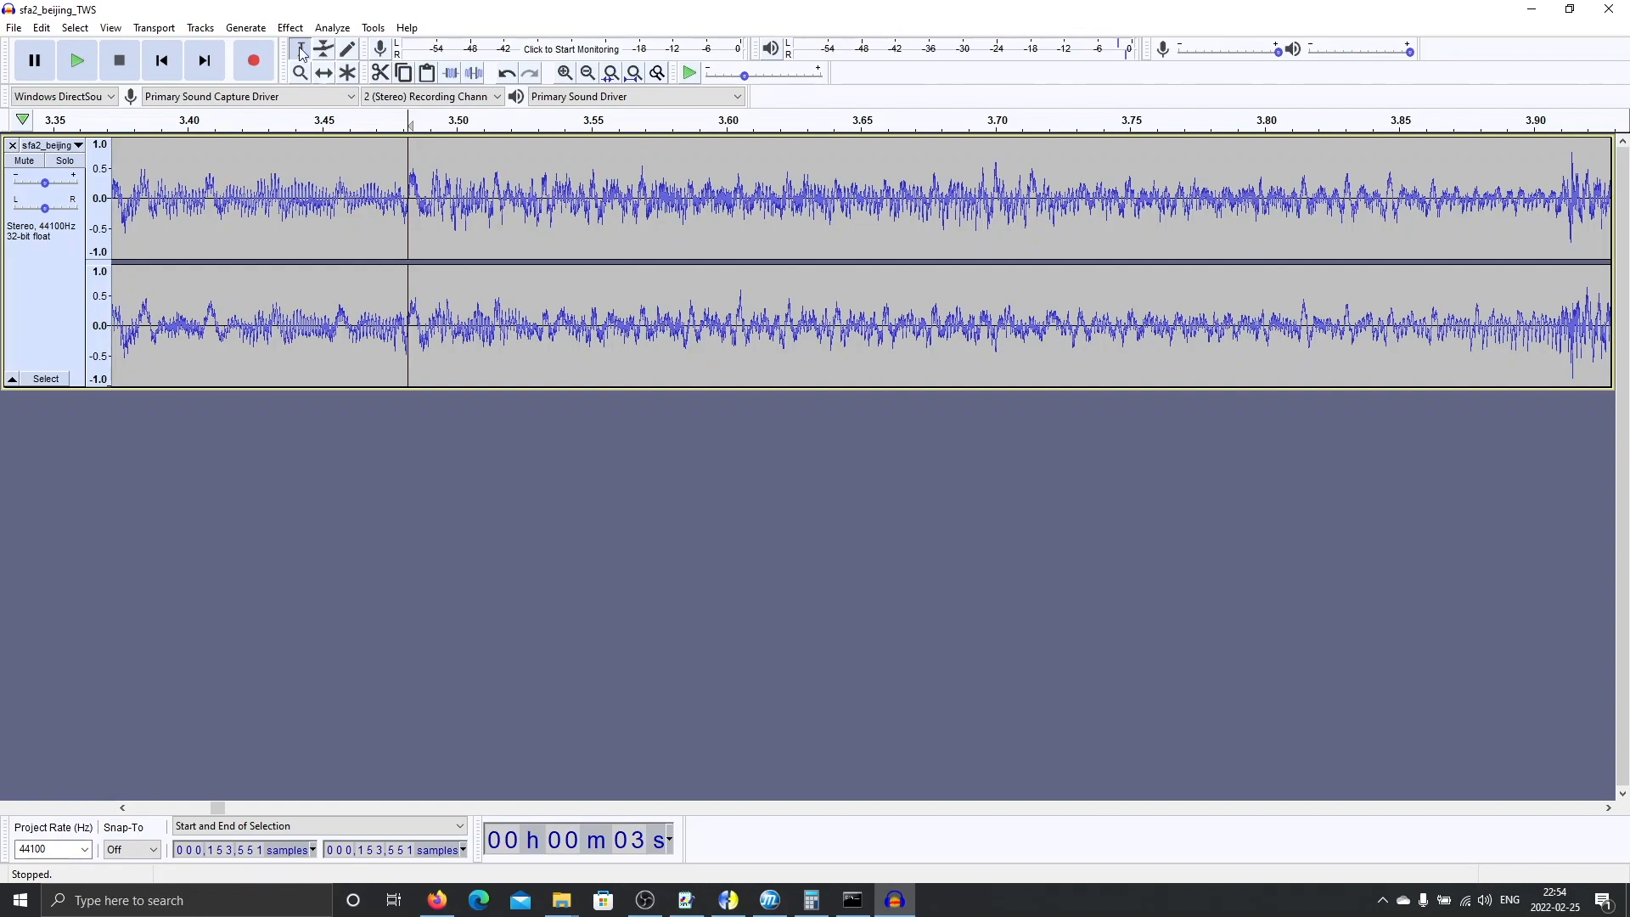
click(565, 75)
click(565, 75)
click(565, 75)
click(566, 74)
click(565, 75)
click(565, 75)
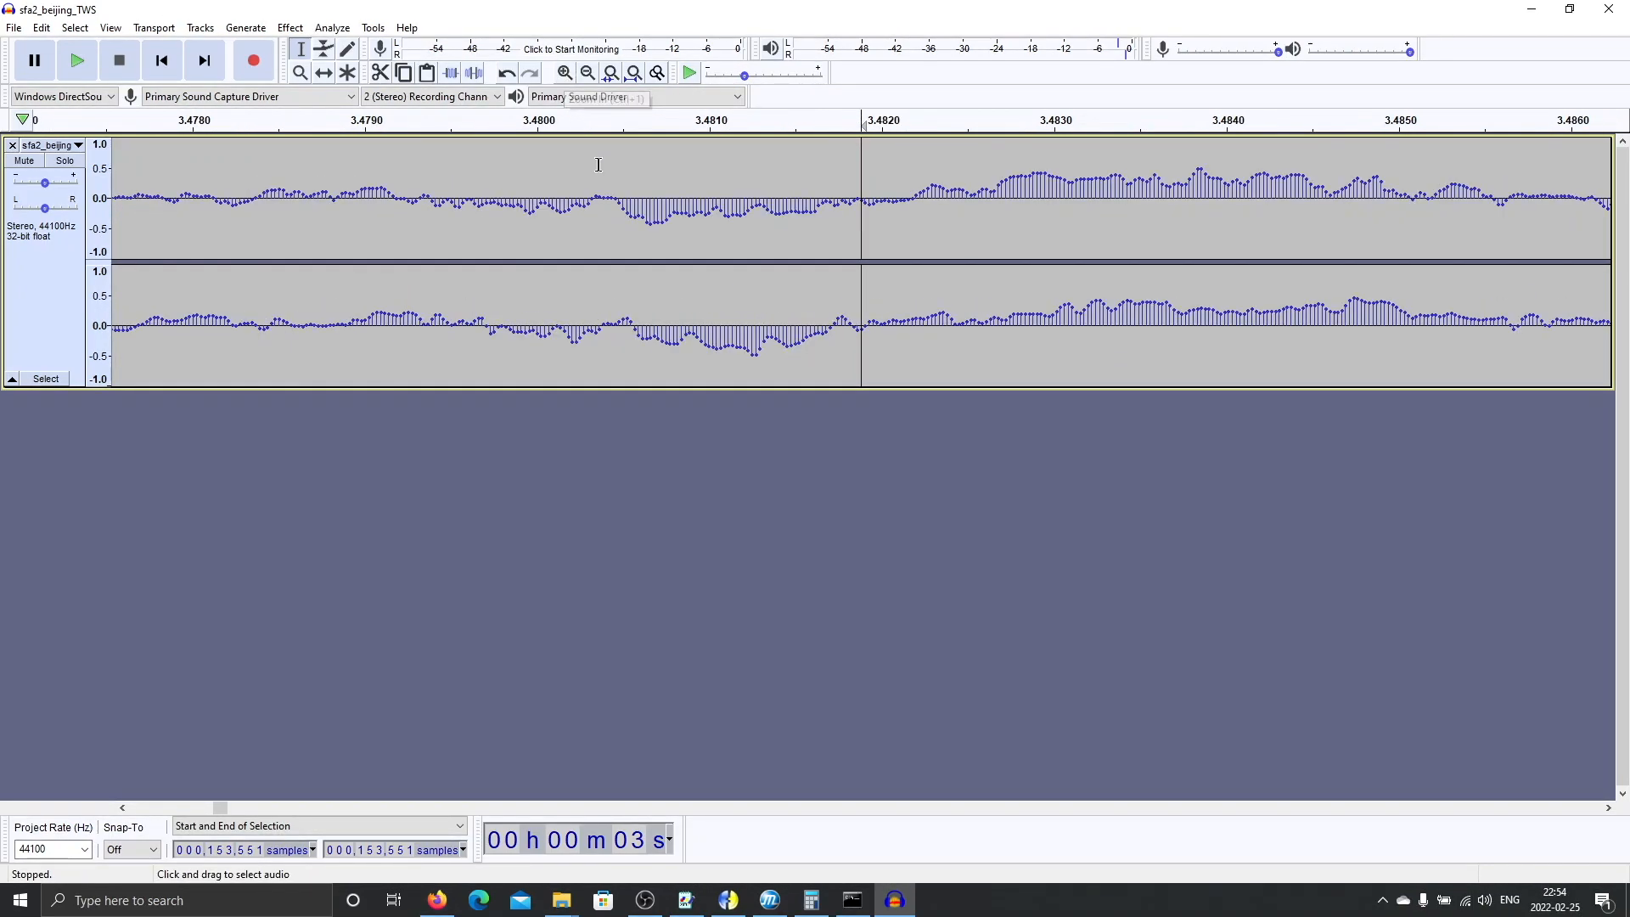
click(997, 208)
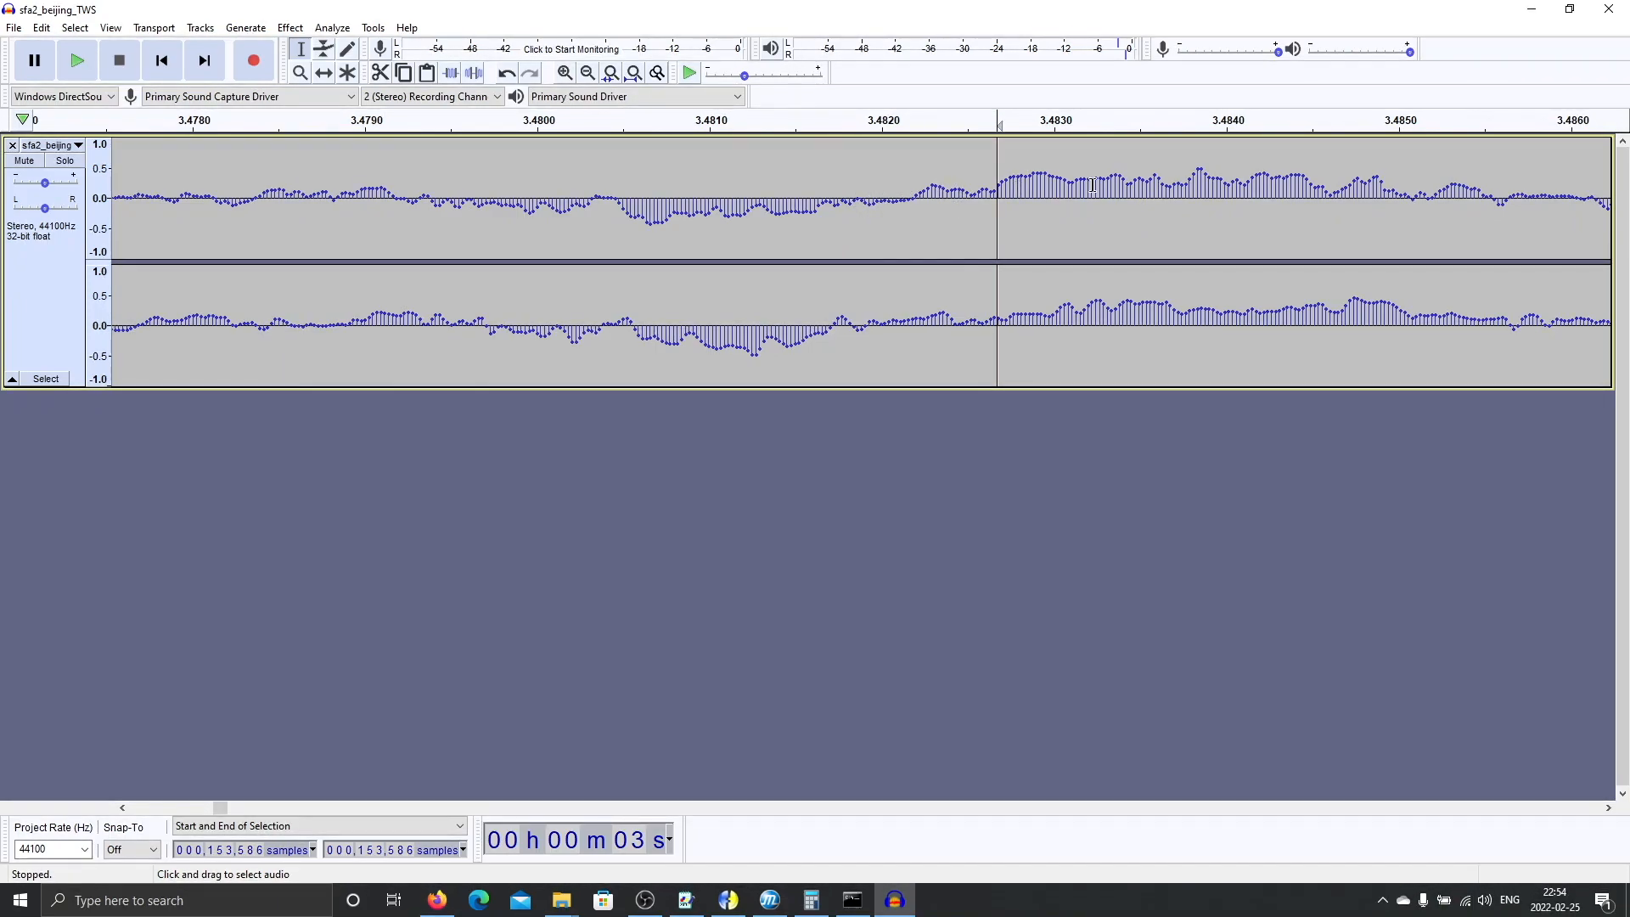
click(910, 197)
click(888, 202)
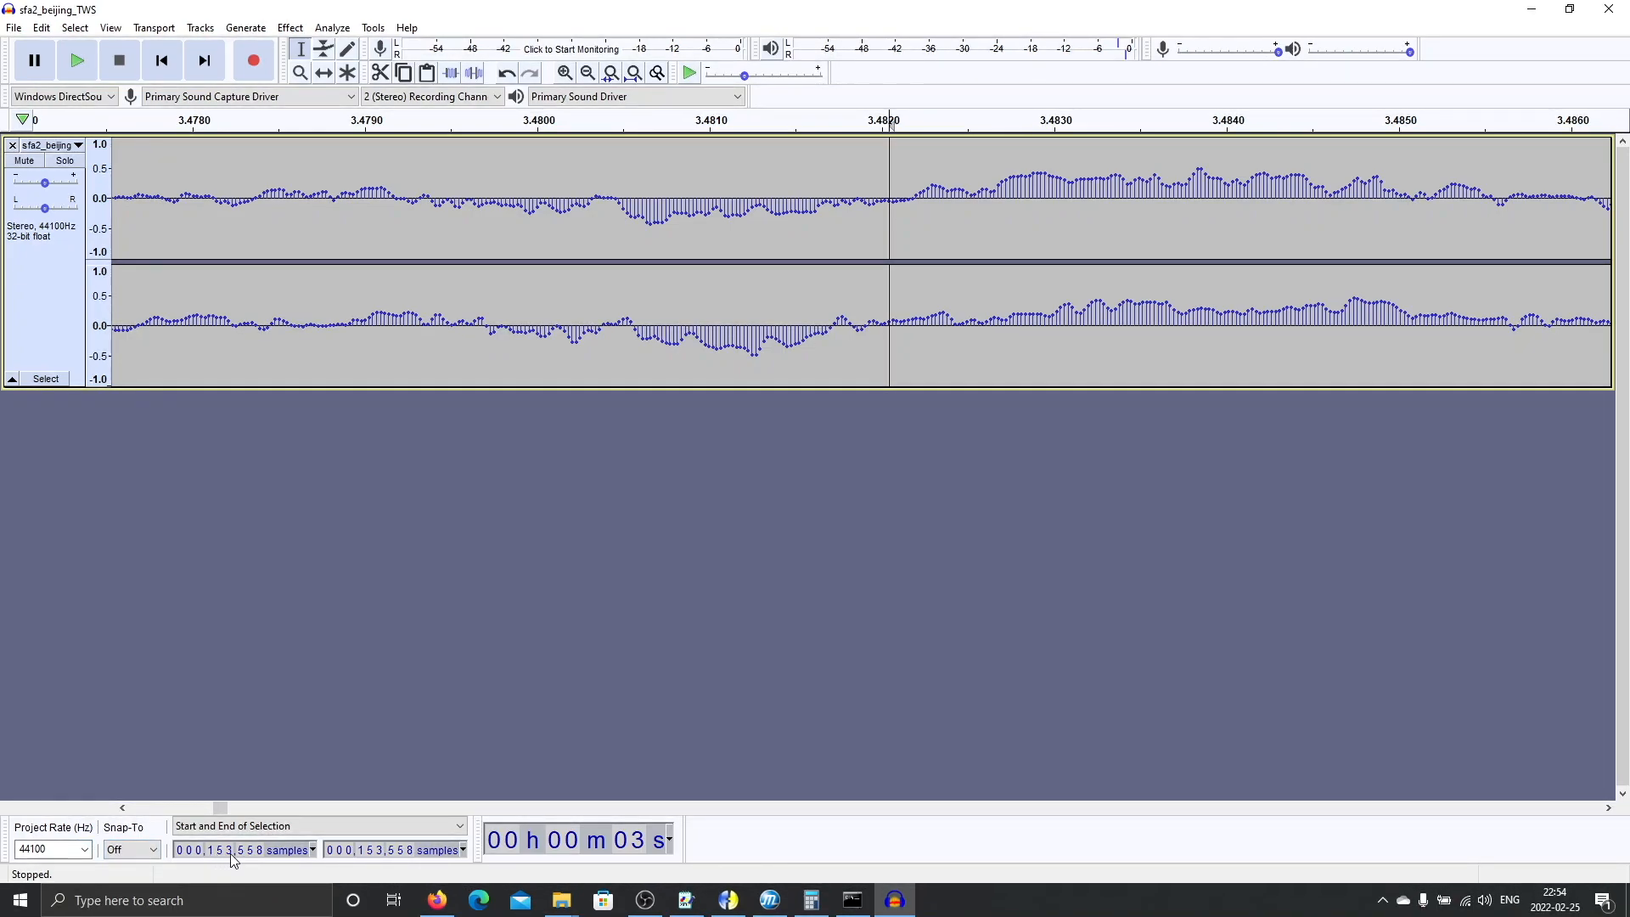
Switch to Fighter Factory and set bgmloopstart in the [Music] section to 153558.
key(alt+Tab)
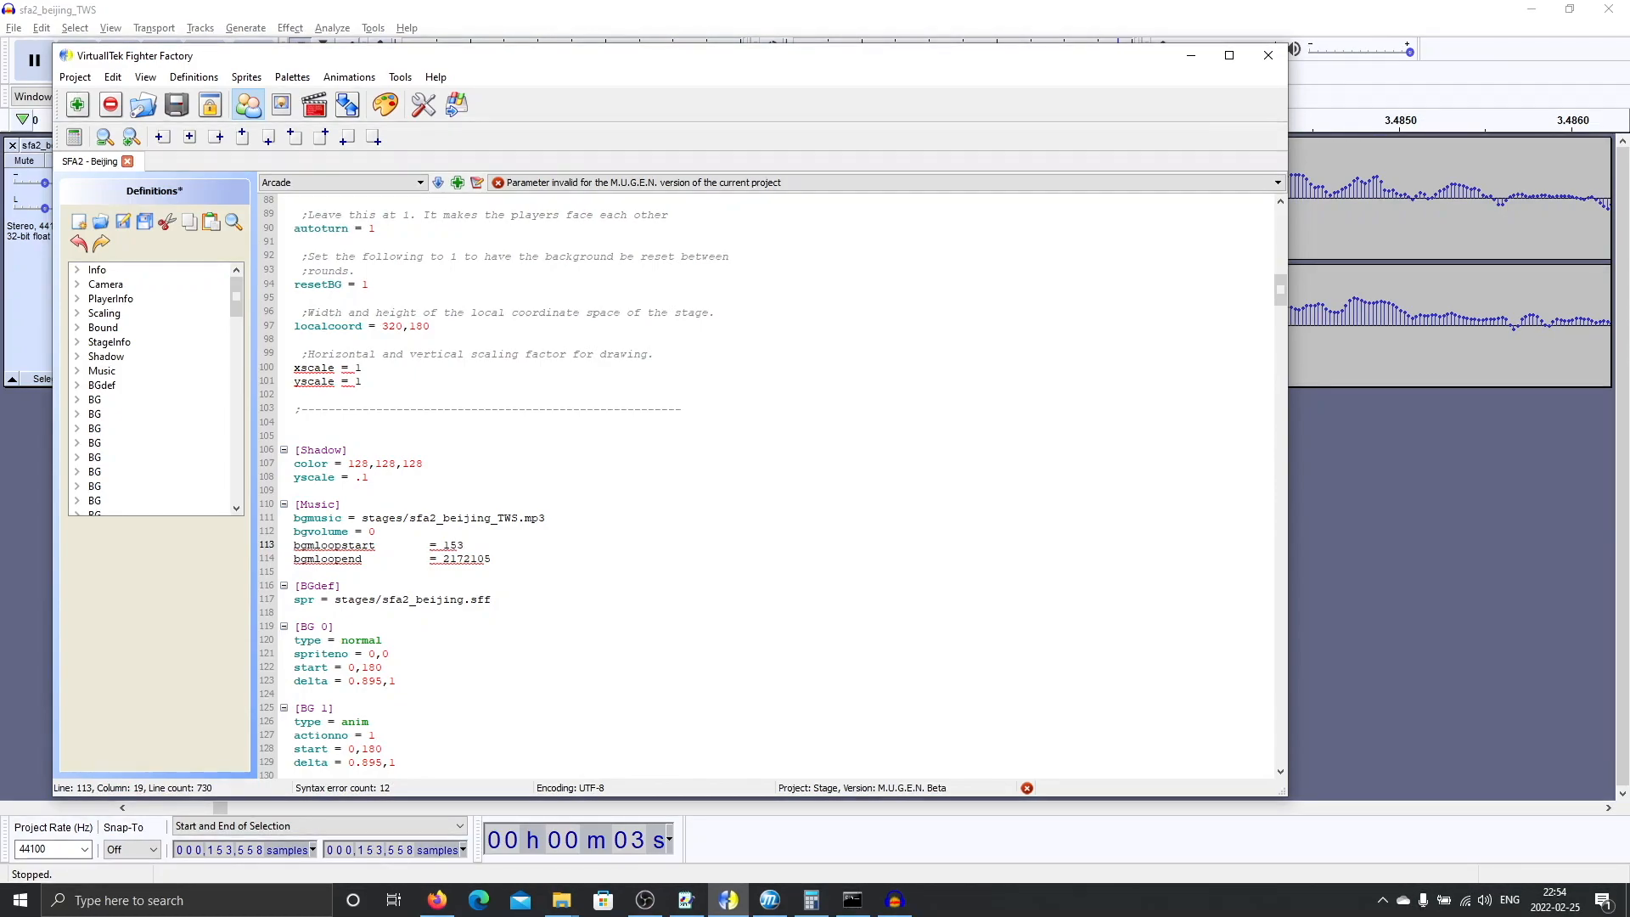
key(alt+Tab)
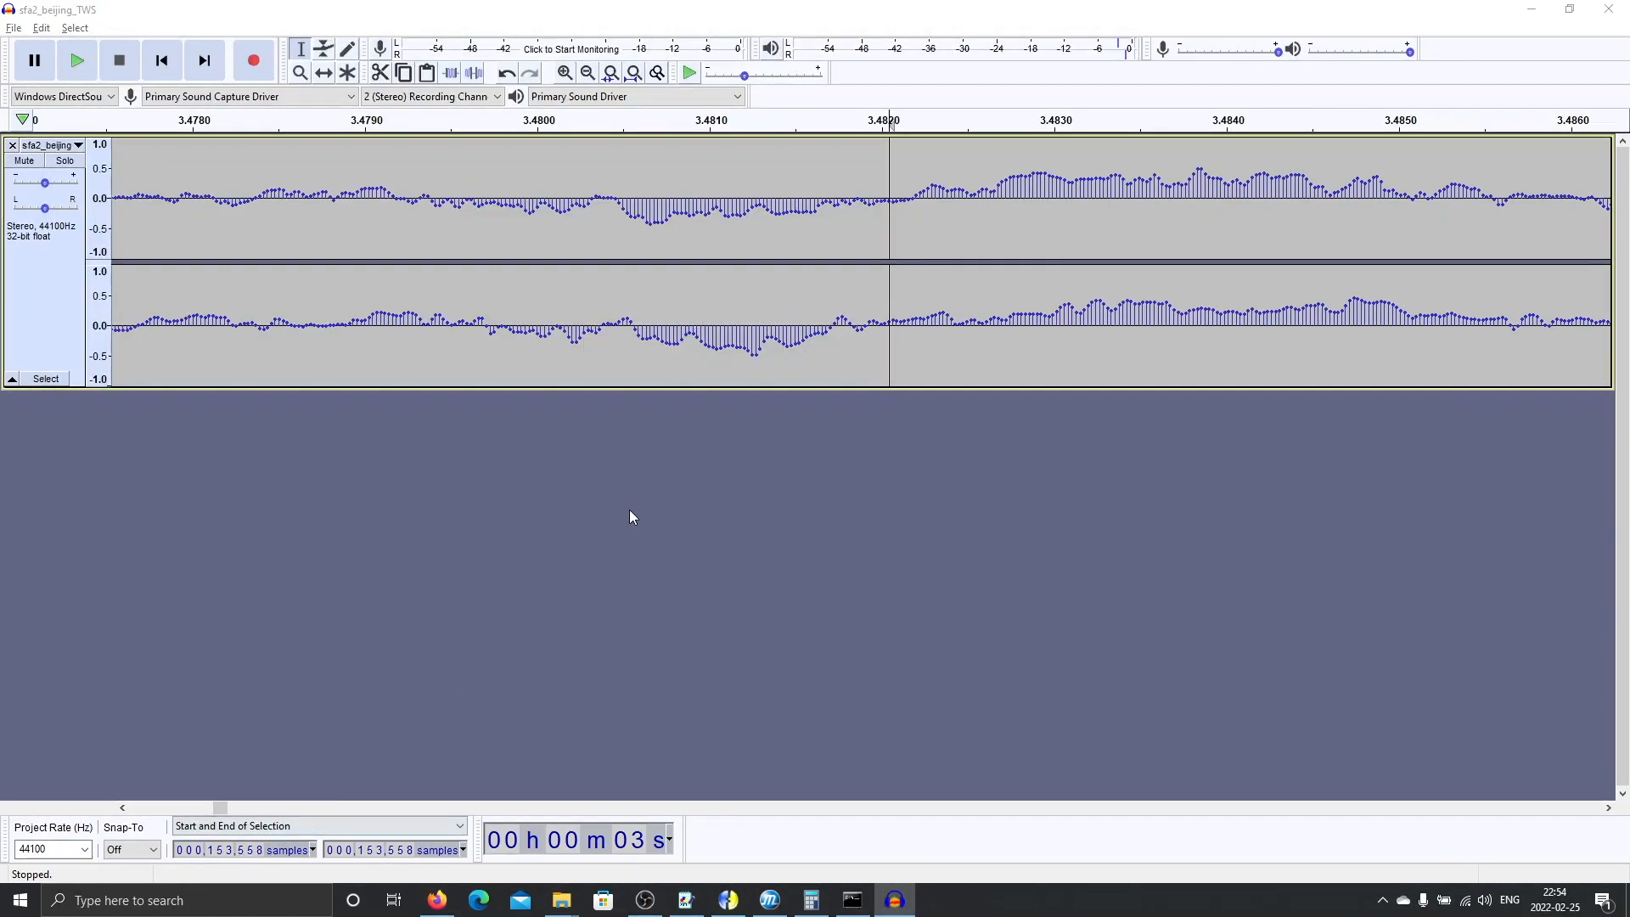
key(alt+Tab)
text(8)
Back in Audacity, show the whole track, select the audio from about 55.2 seconds to the end and play it.
key(alt+Tab)
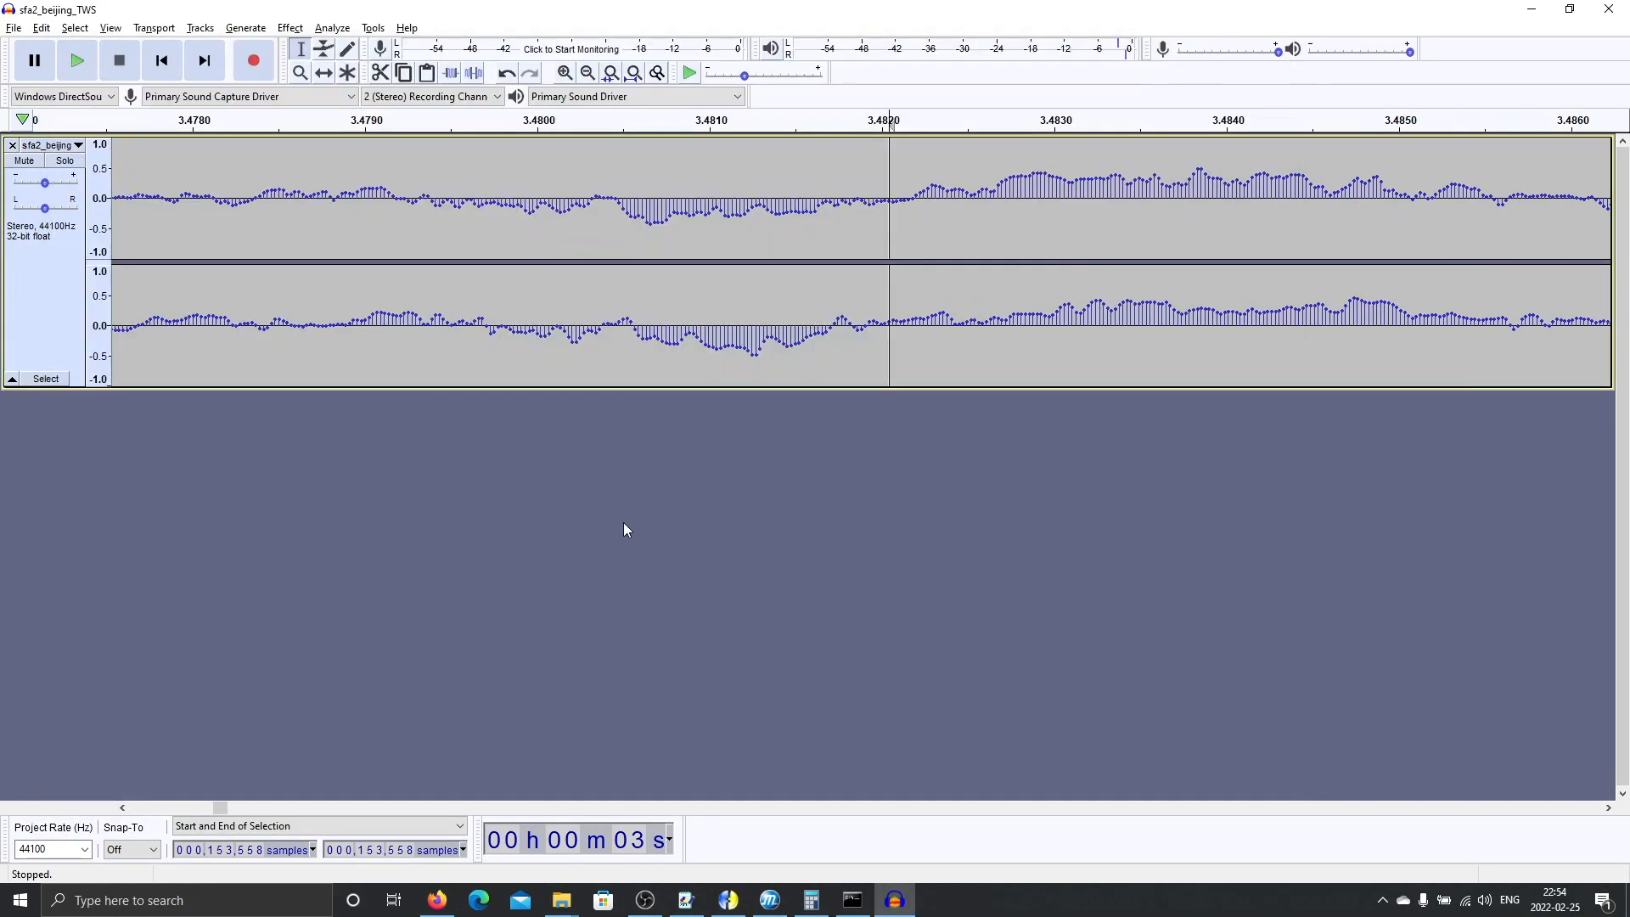
click(632, 79)
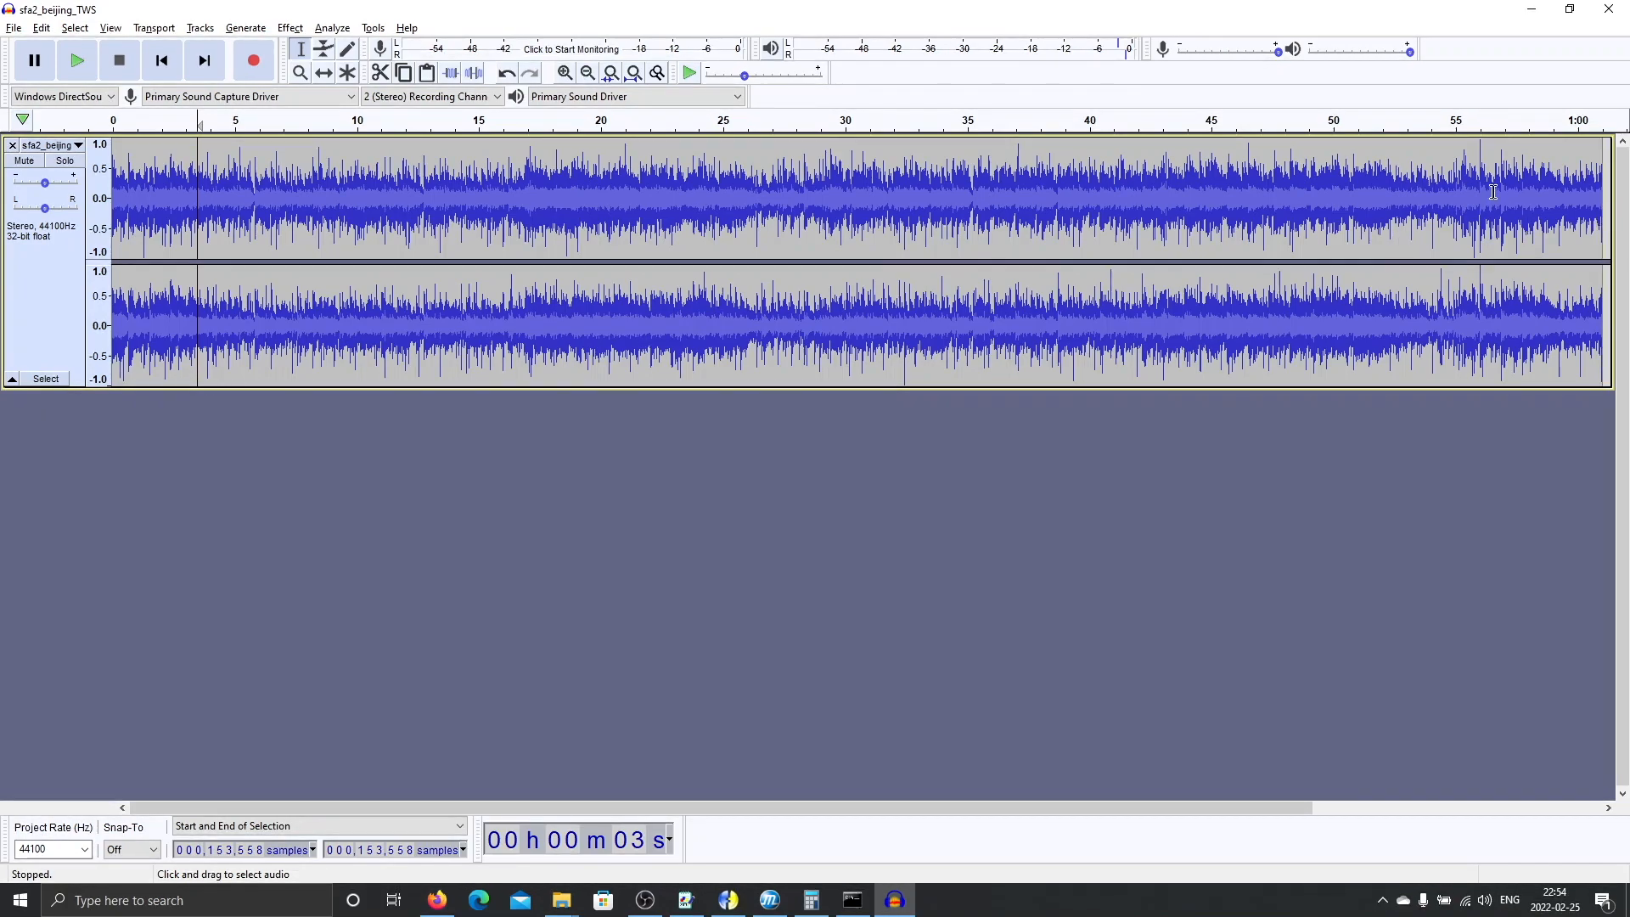
drag(1460, 194, 1602, 194)
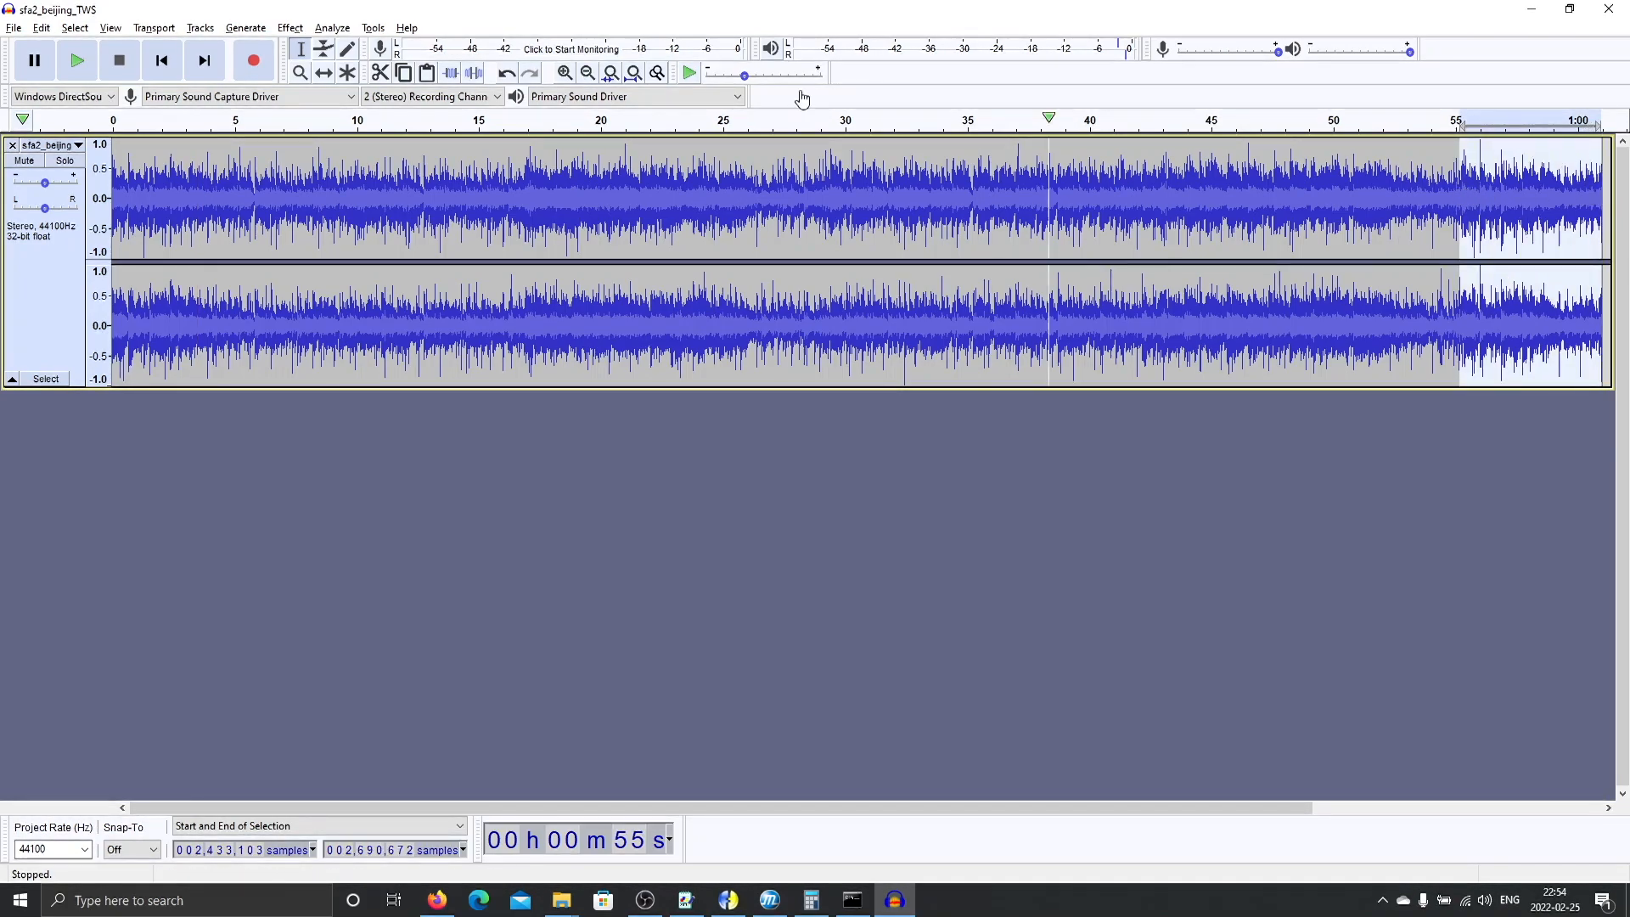
click(77, 60)
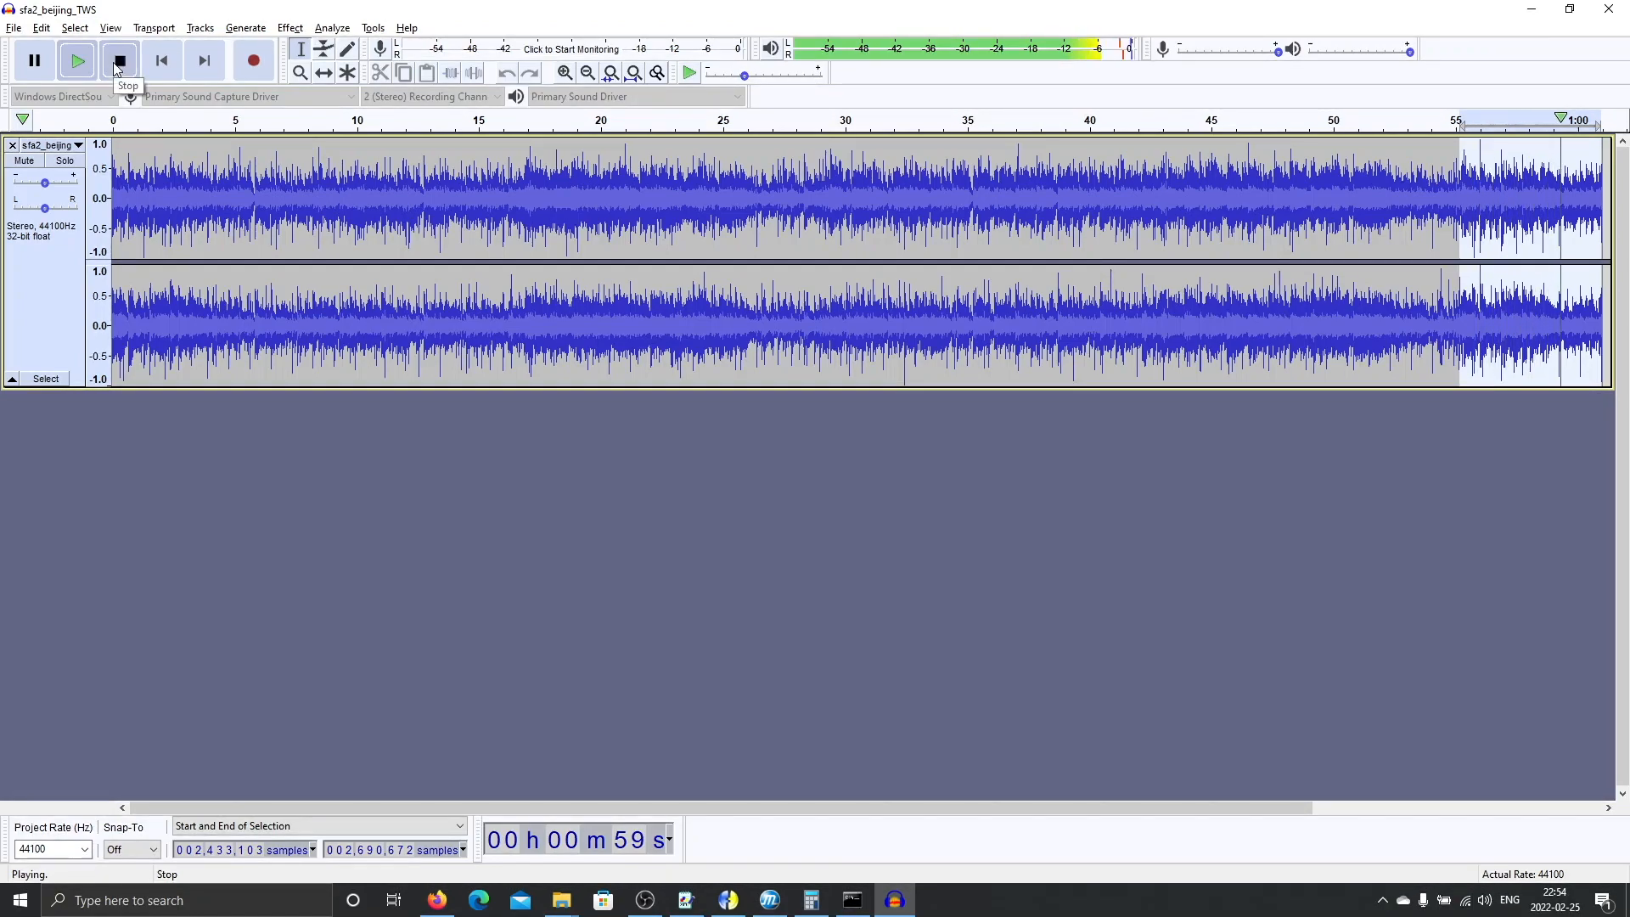
click(119, 63)
Select the audio from about 58.27 to 59.52 seconds, fit the selection to the window width and play it.
drag(1532, 180, 1564, 180)
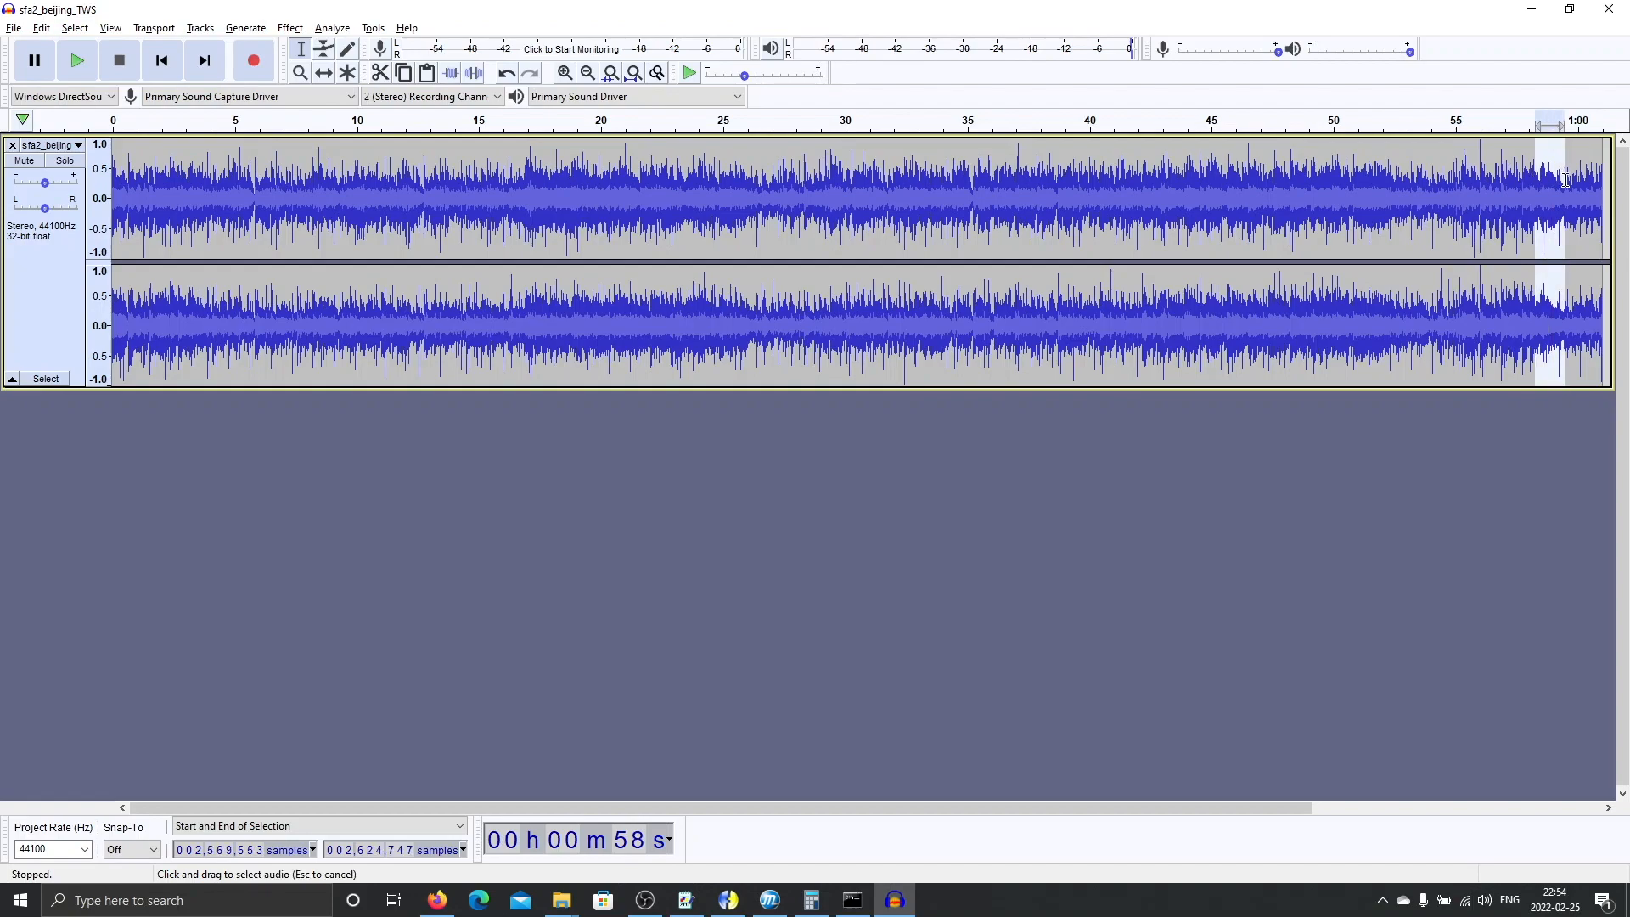
click(614, 77)
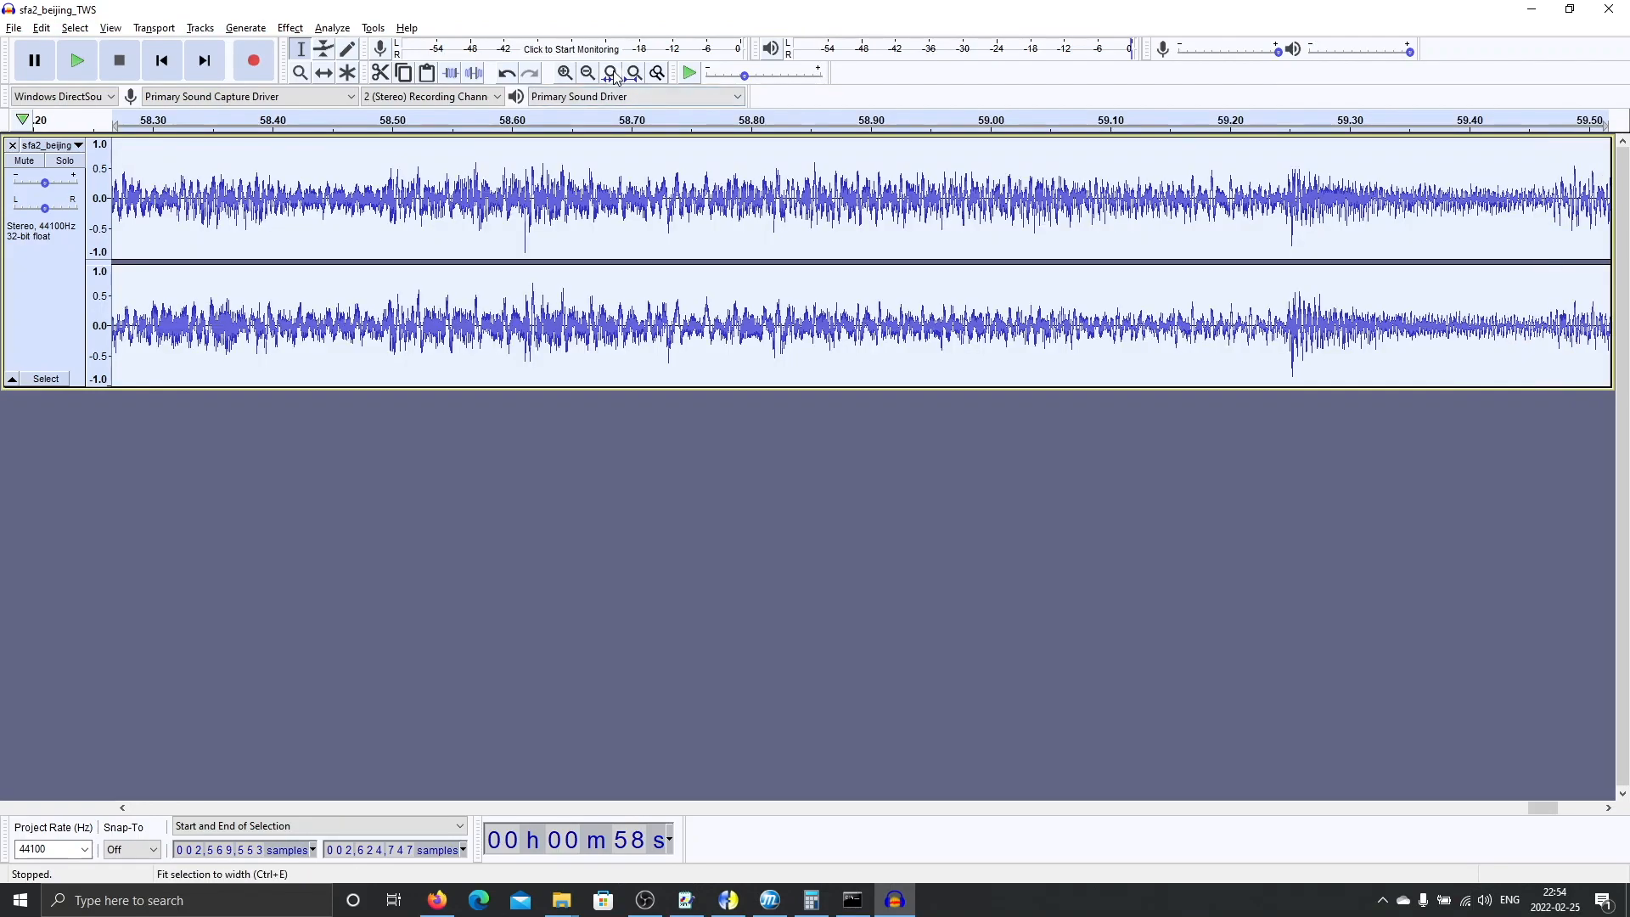
click(100, 65)
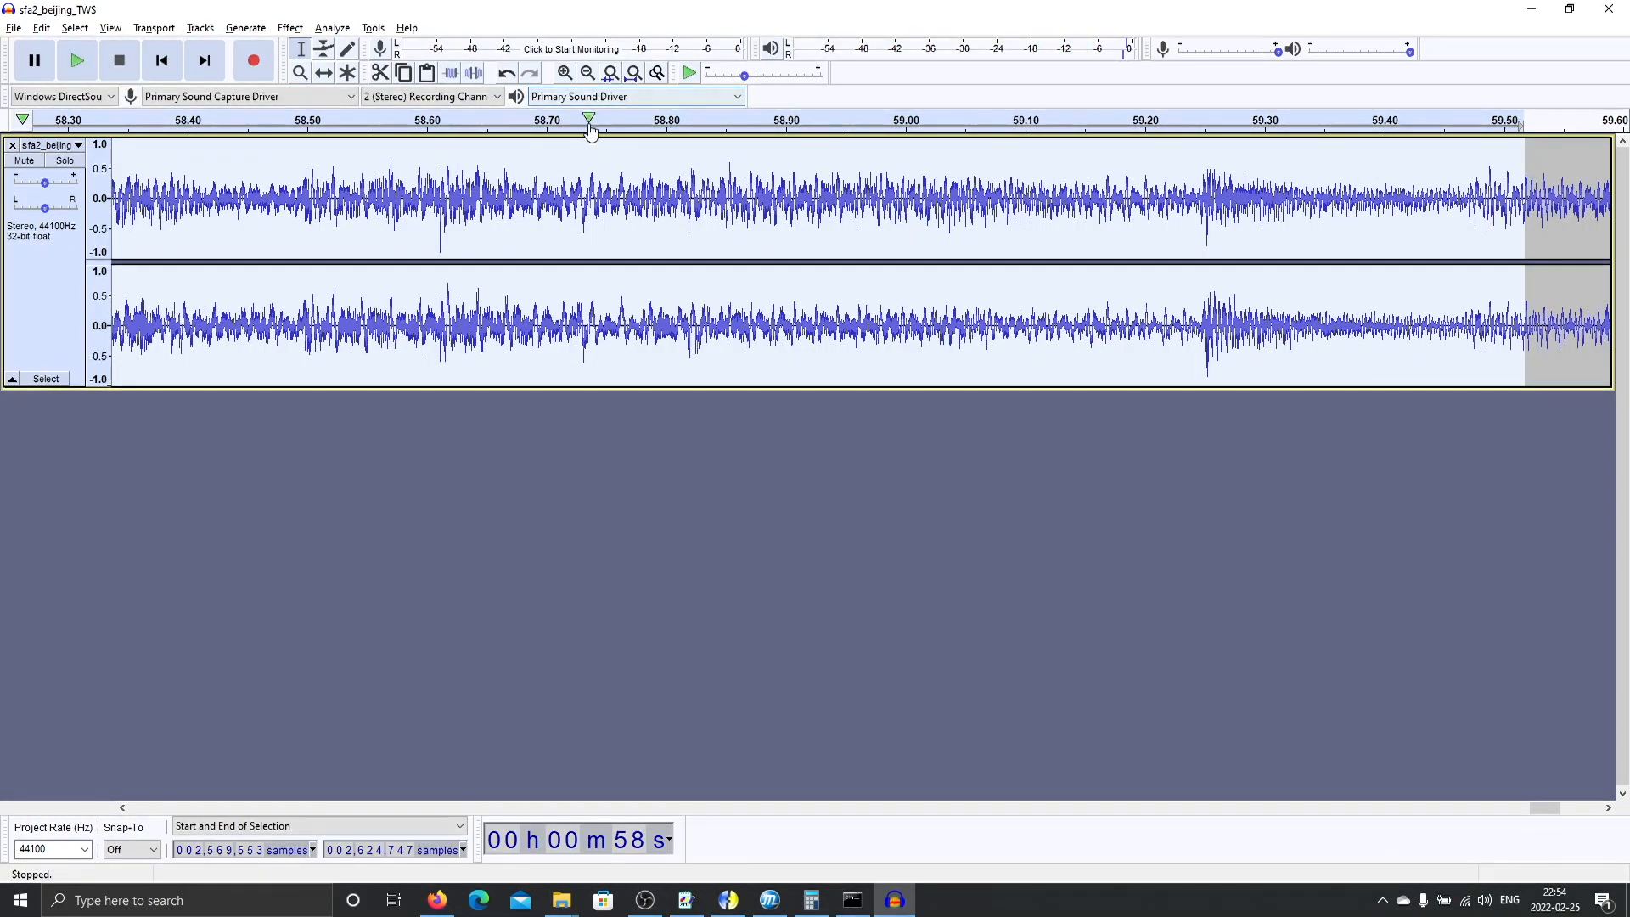
Narrow the selection to about 58.56–59.41 seconds, fit it to the window width and replay it to locate the loop end.
click(376, 187)
drag(374, 187, 1392, 246)
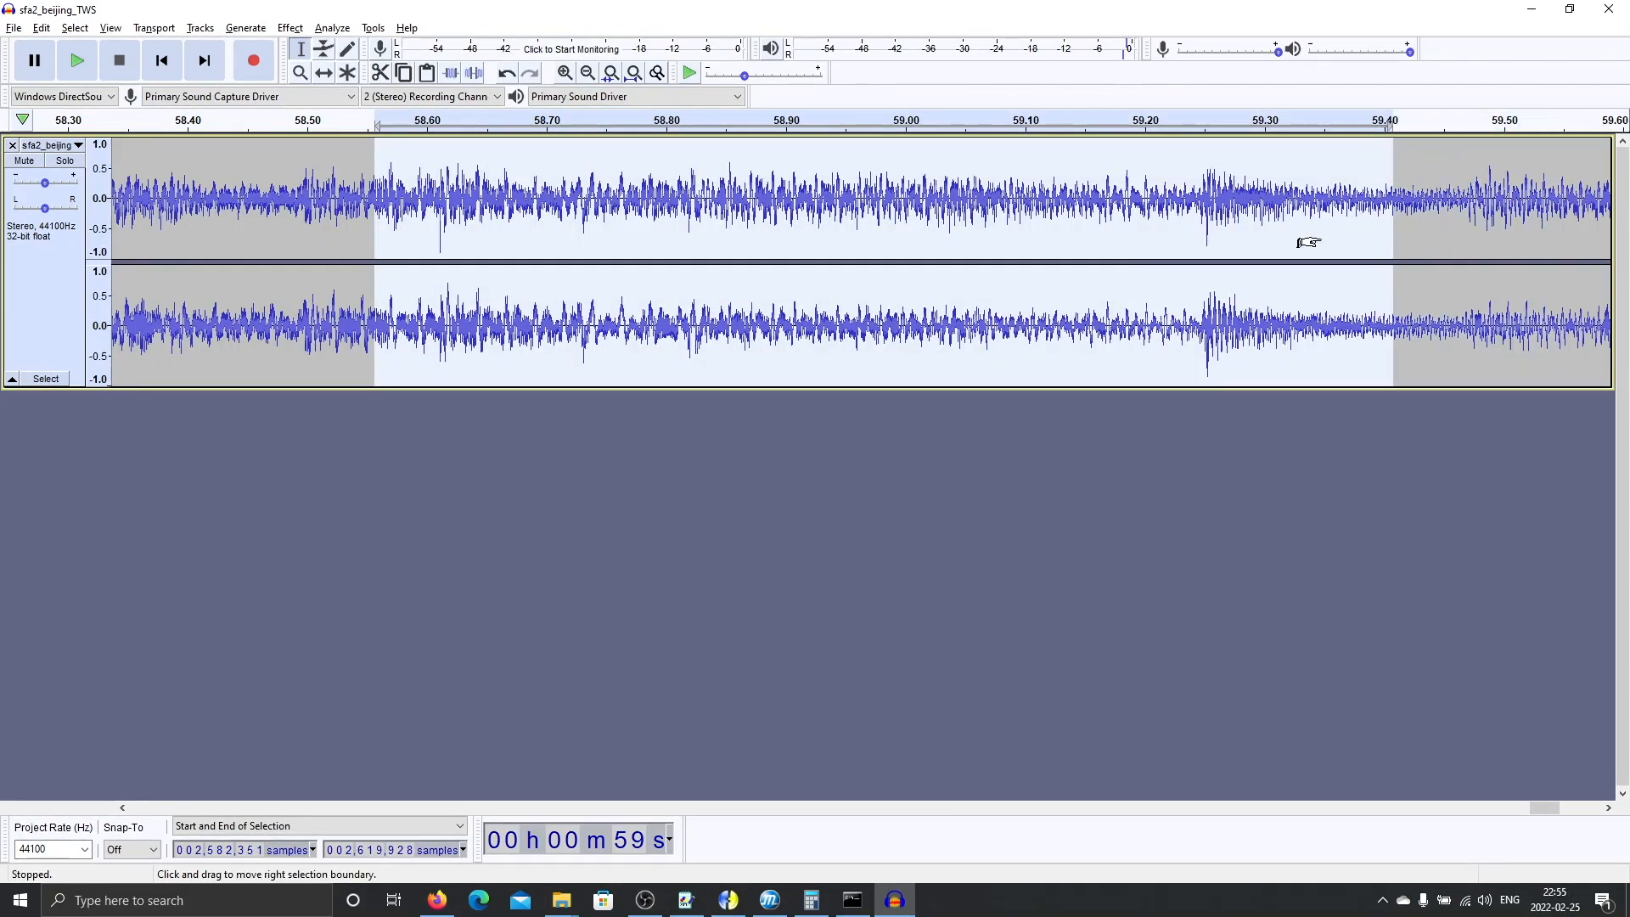
click(610, 75)
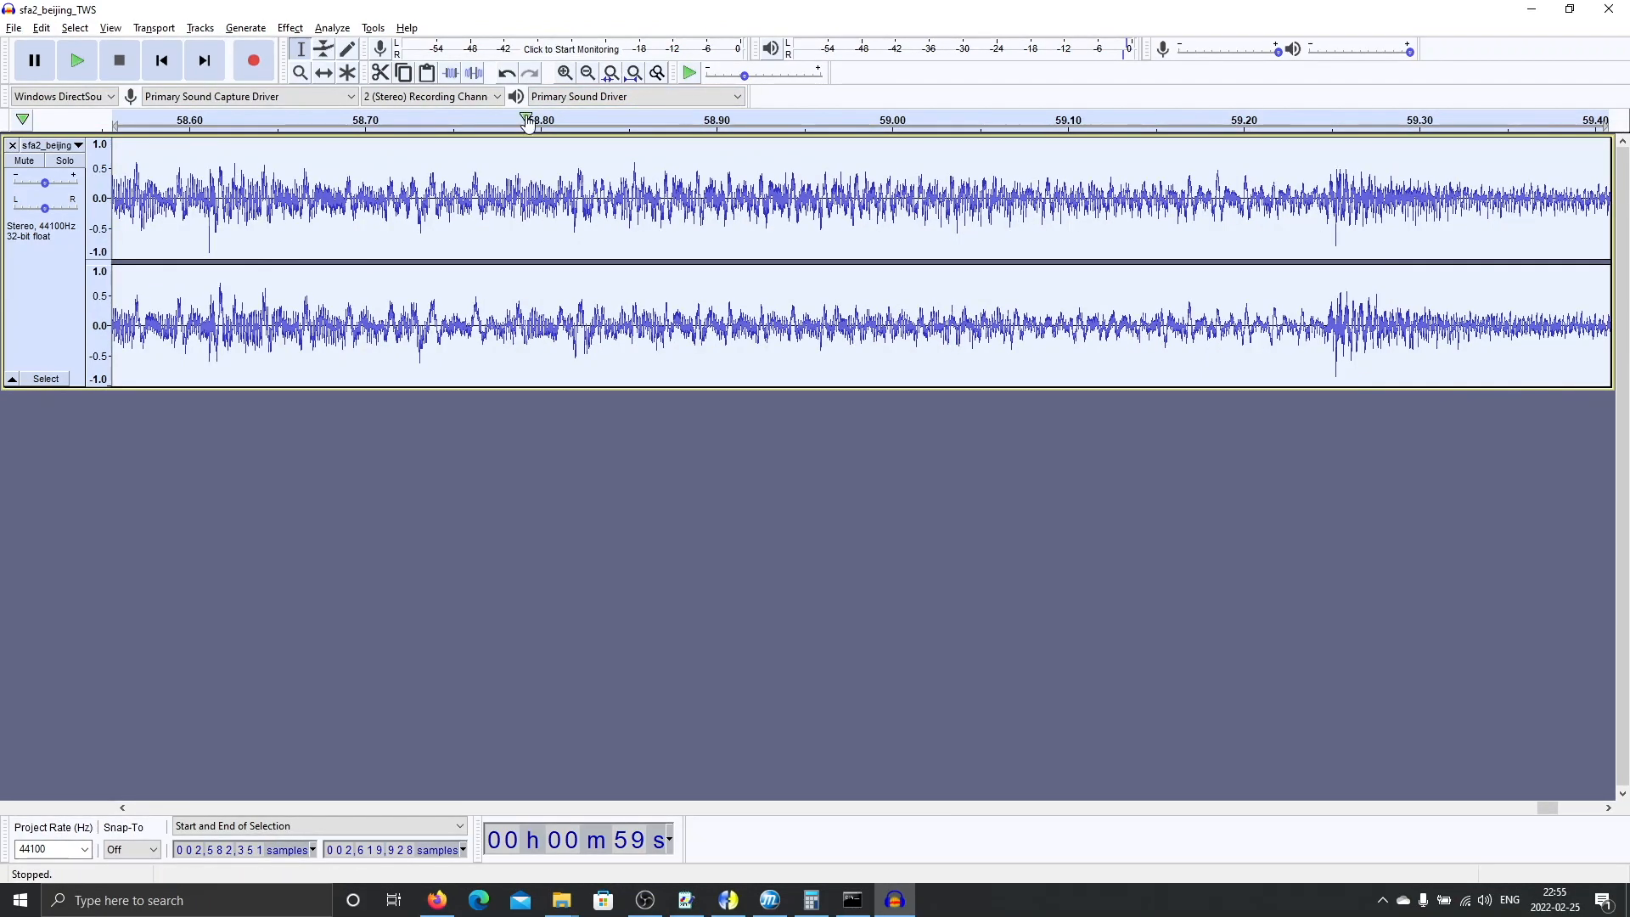
click(110, 64)
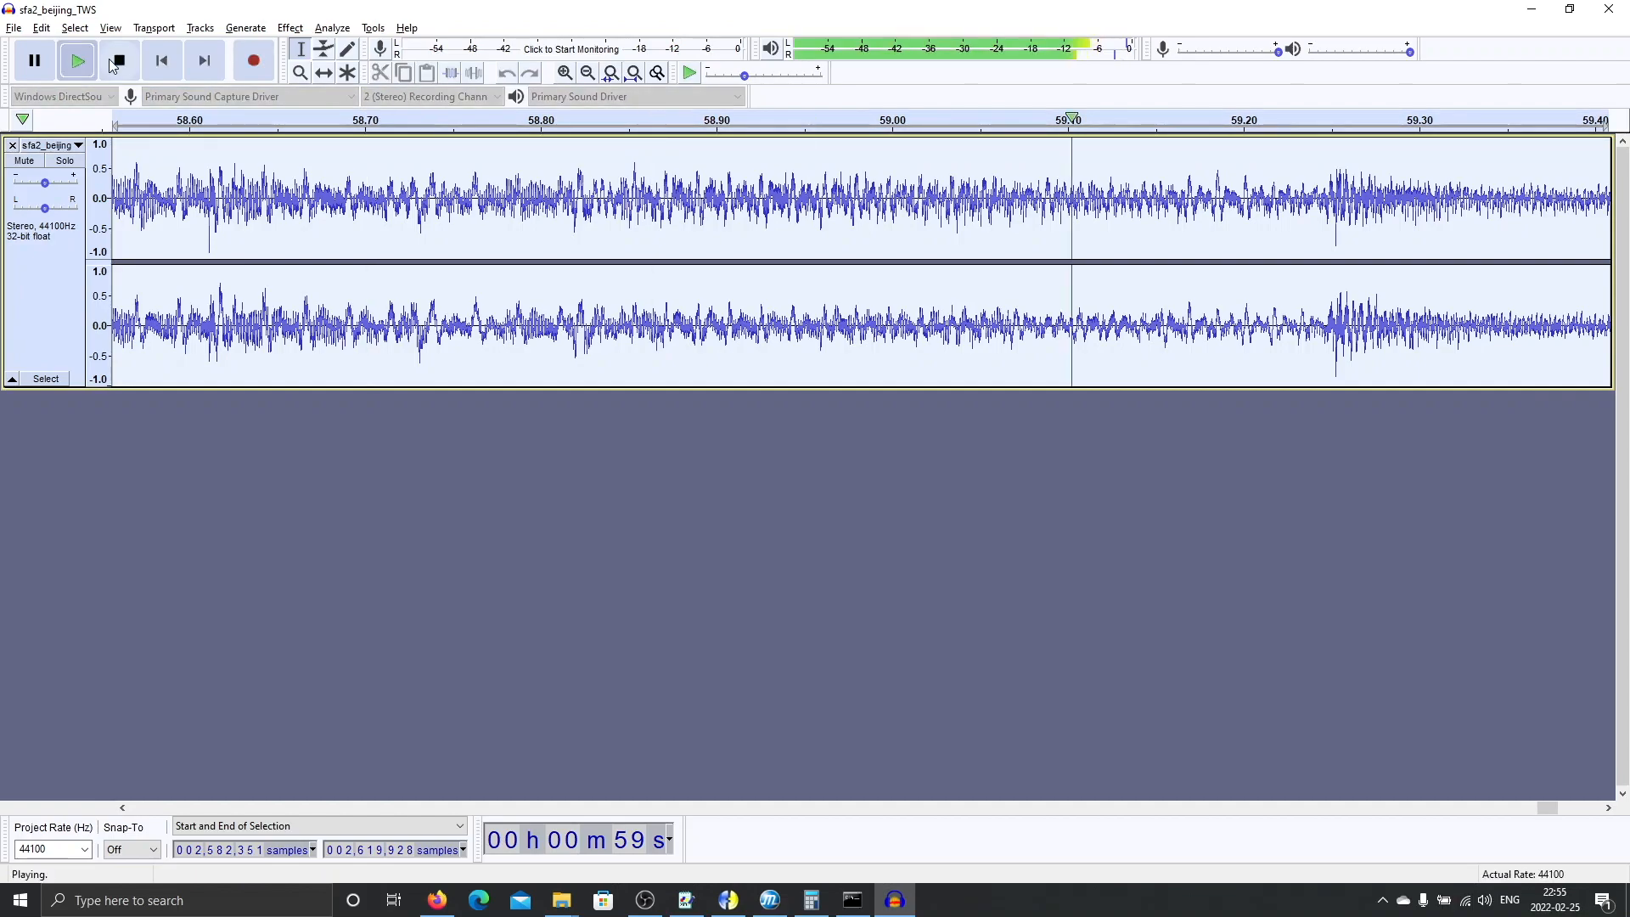
click(92, 68)
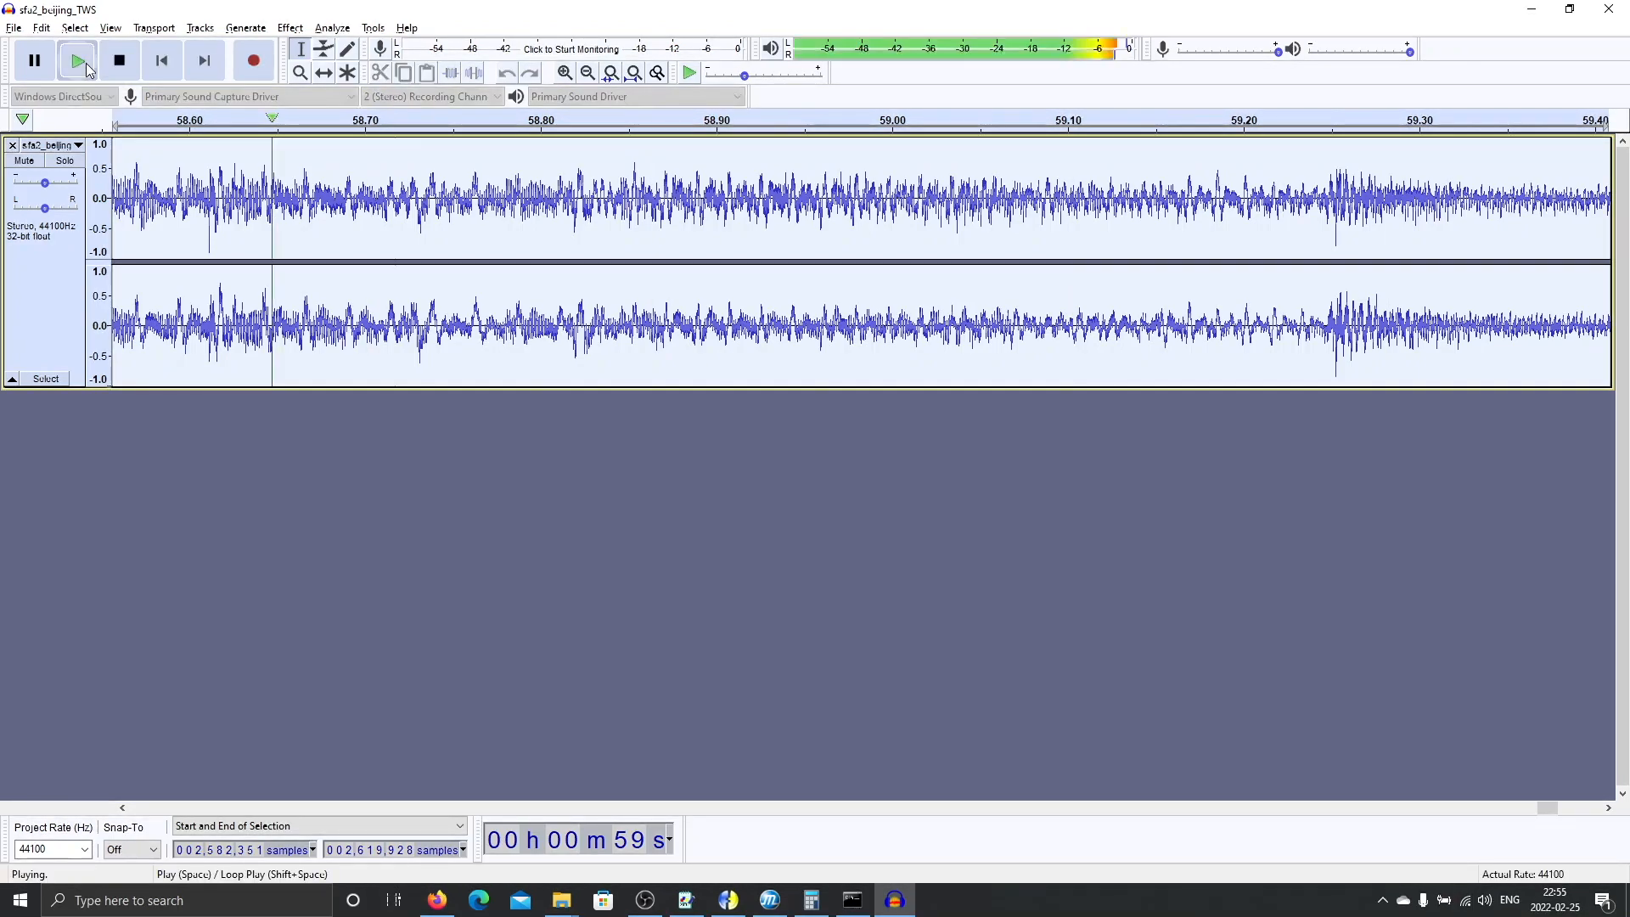
Place the cursor at the loop end near 58.821 seconds, refining it at sample level to sample 2,594,013.
click(574, 191)
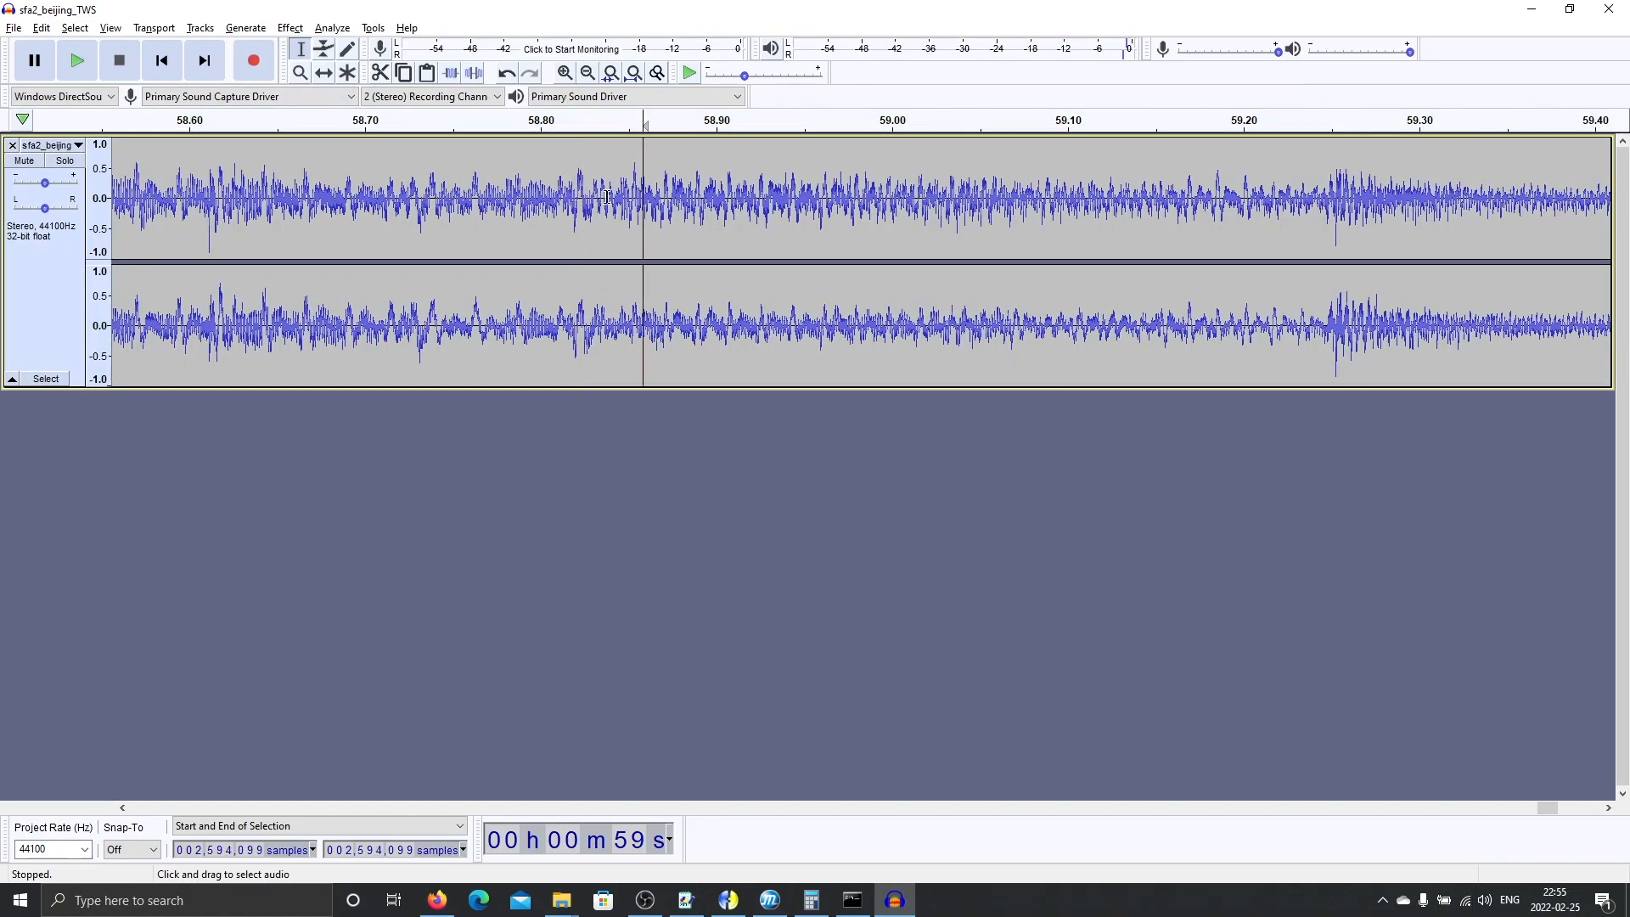
click(565, 74)
click(565, 74)
click(566, 74)
click(566, 73)
click(566, 74)
click(566, 74)
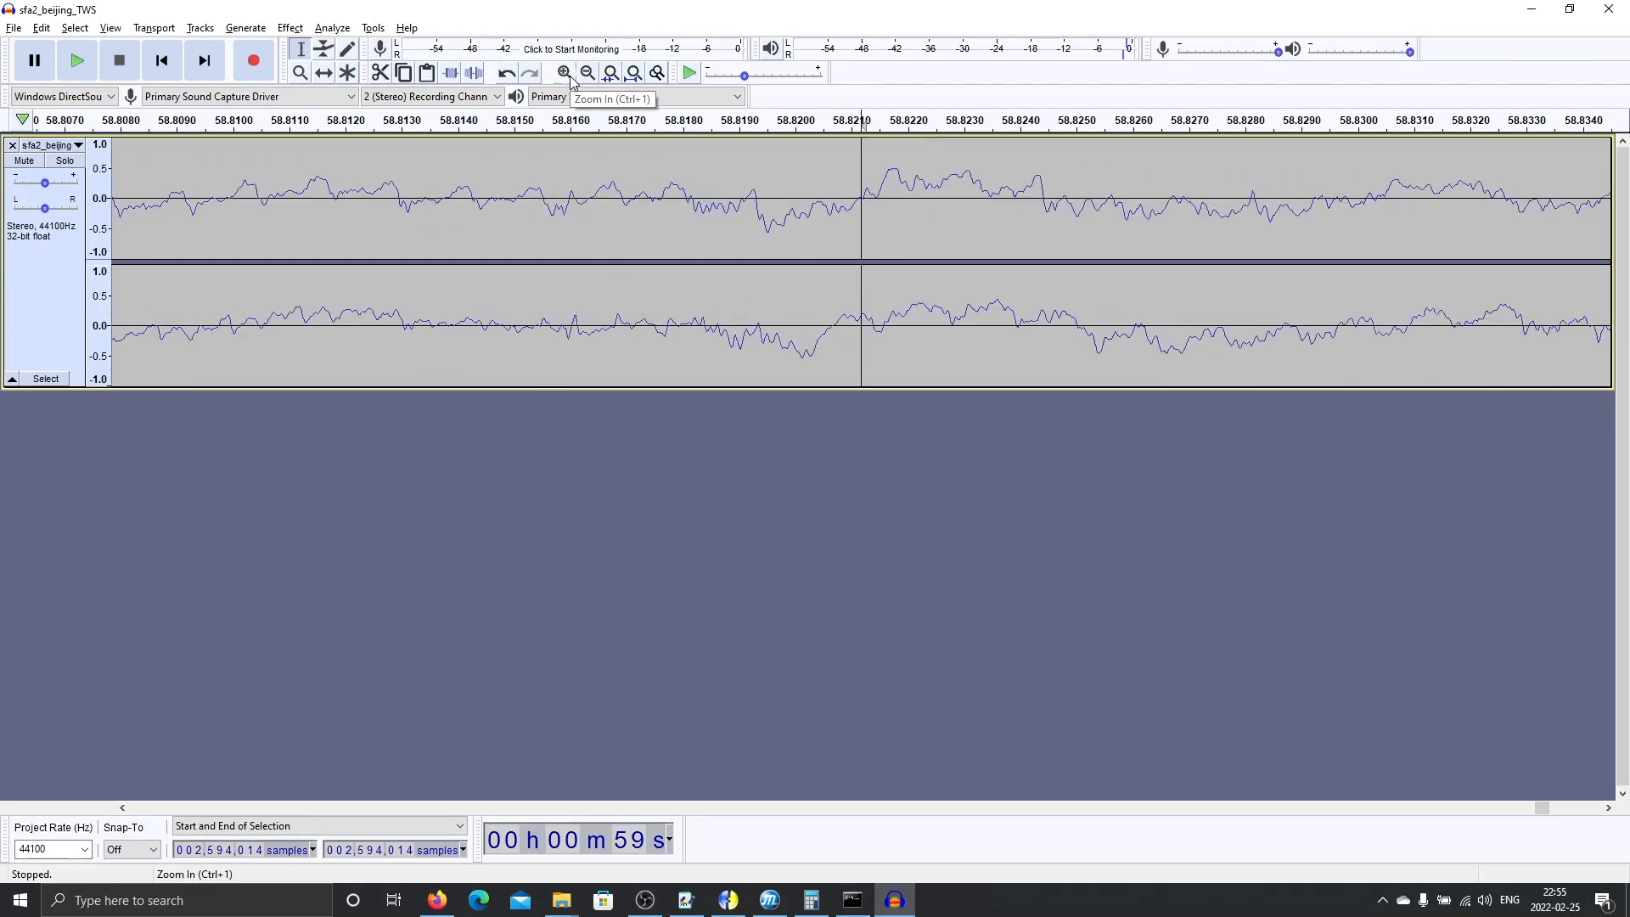
click(565, 74)
click(567, 75)
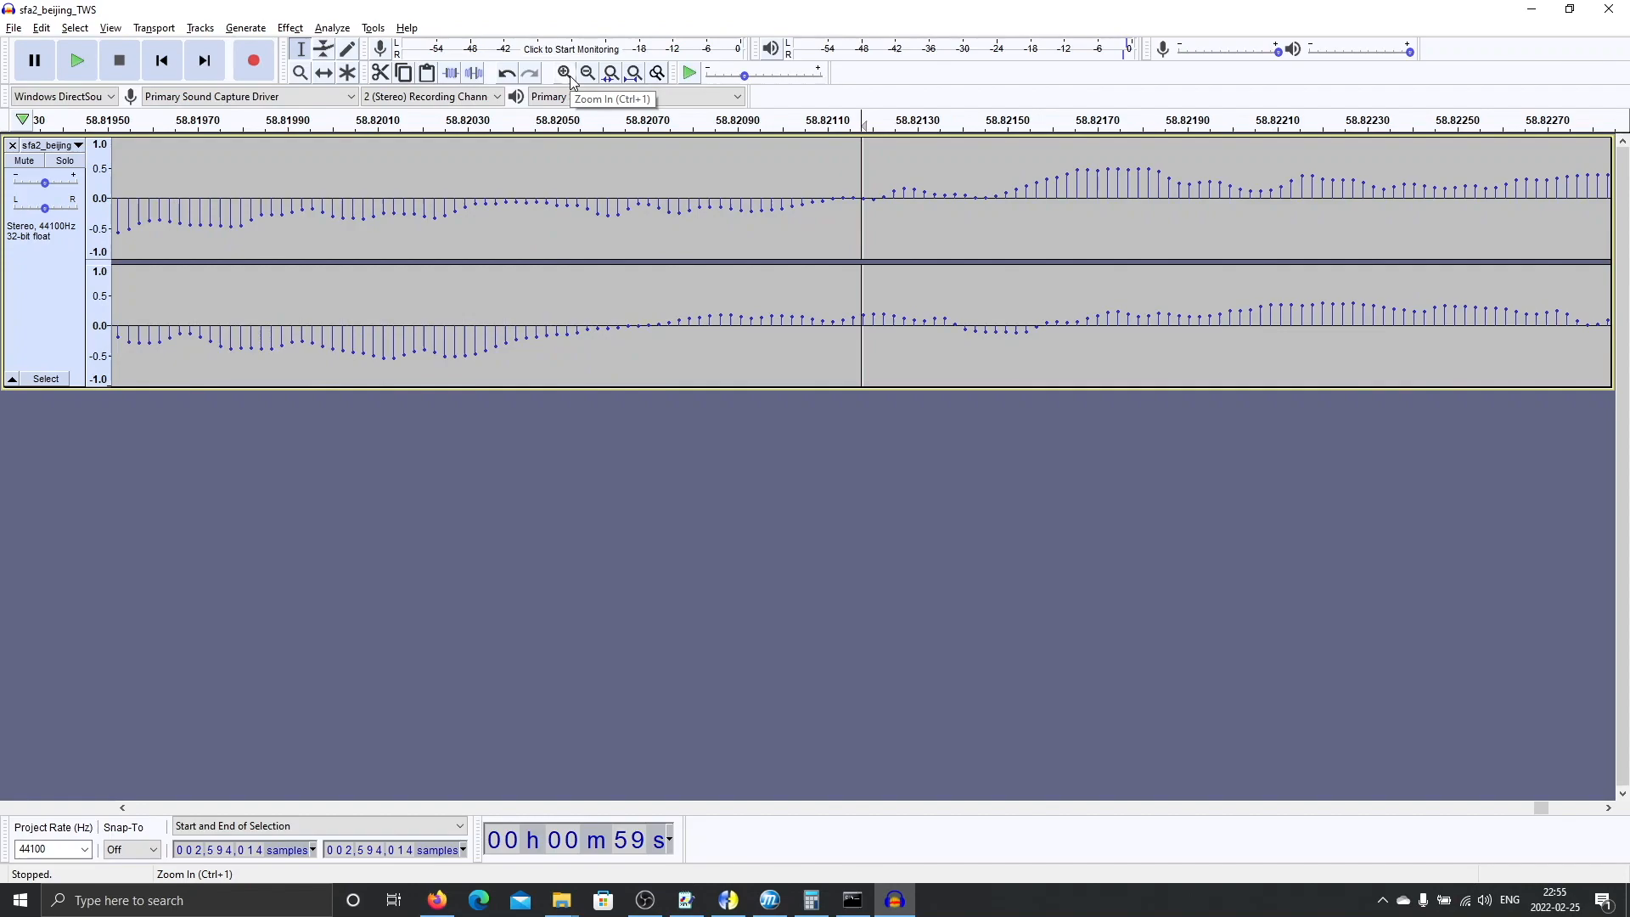
click(588, 73)
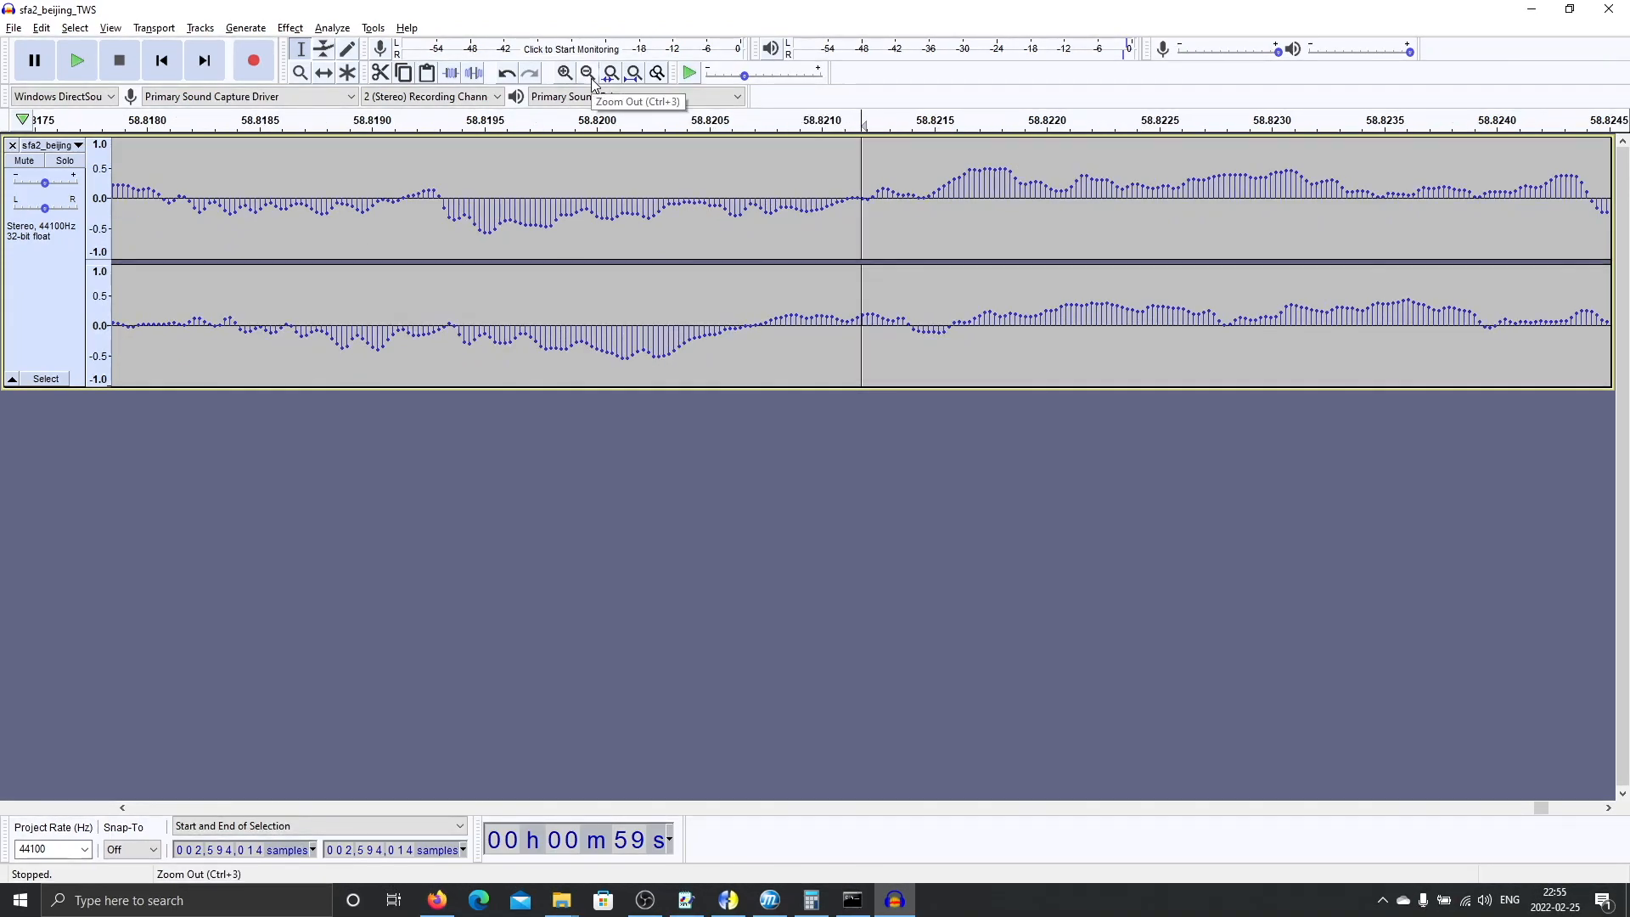
click(587, 74)
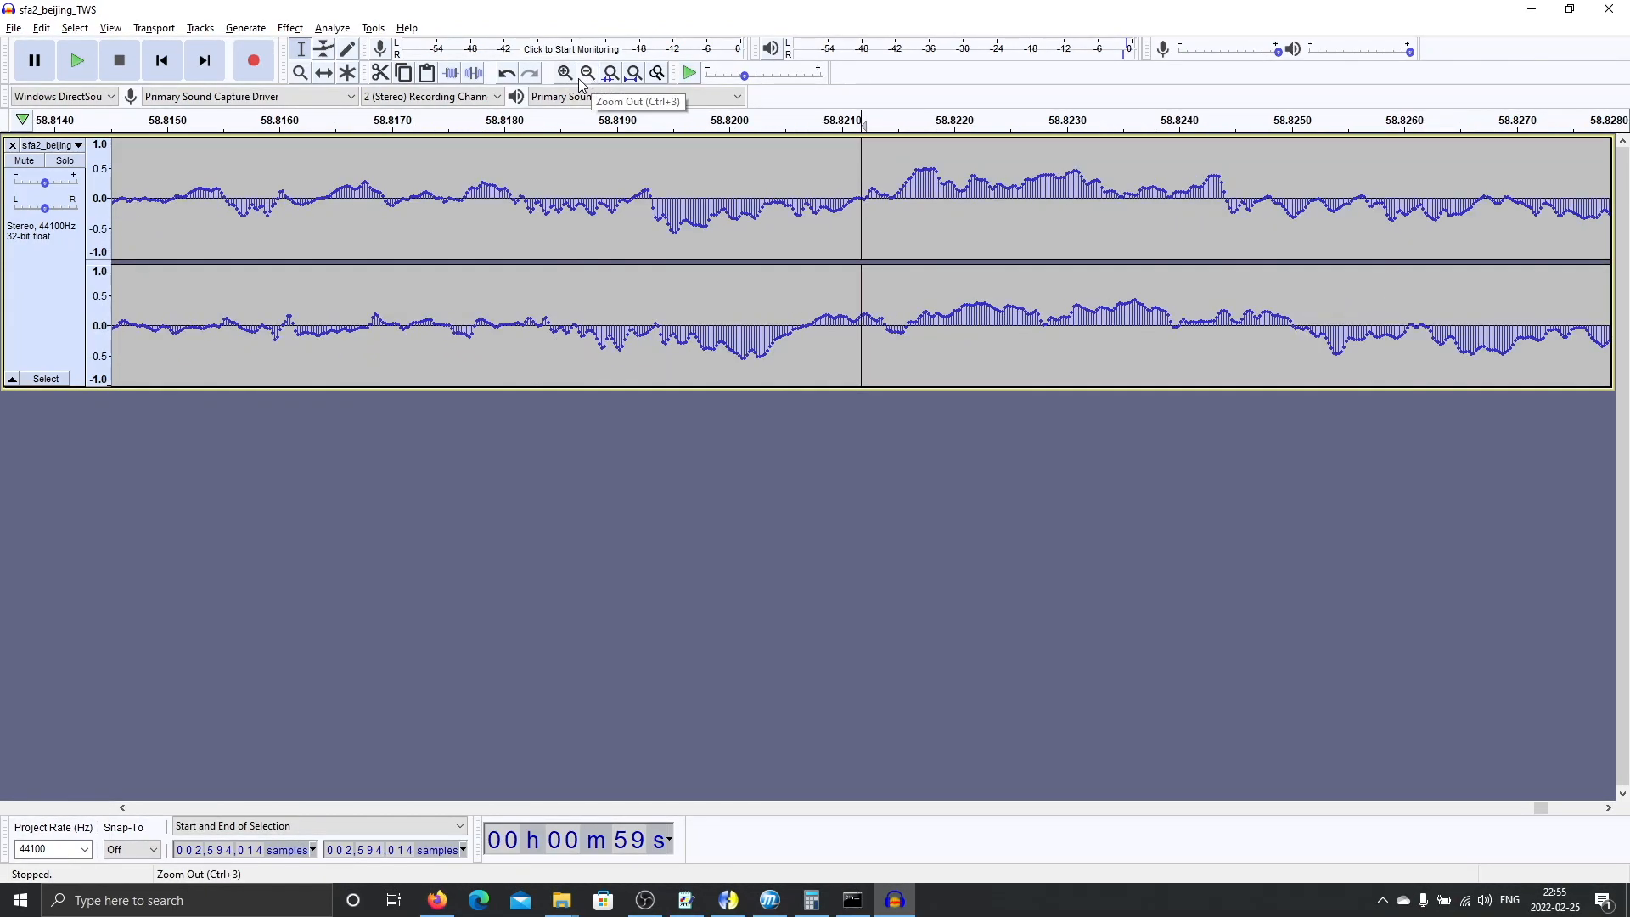
click(565, 74)
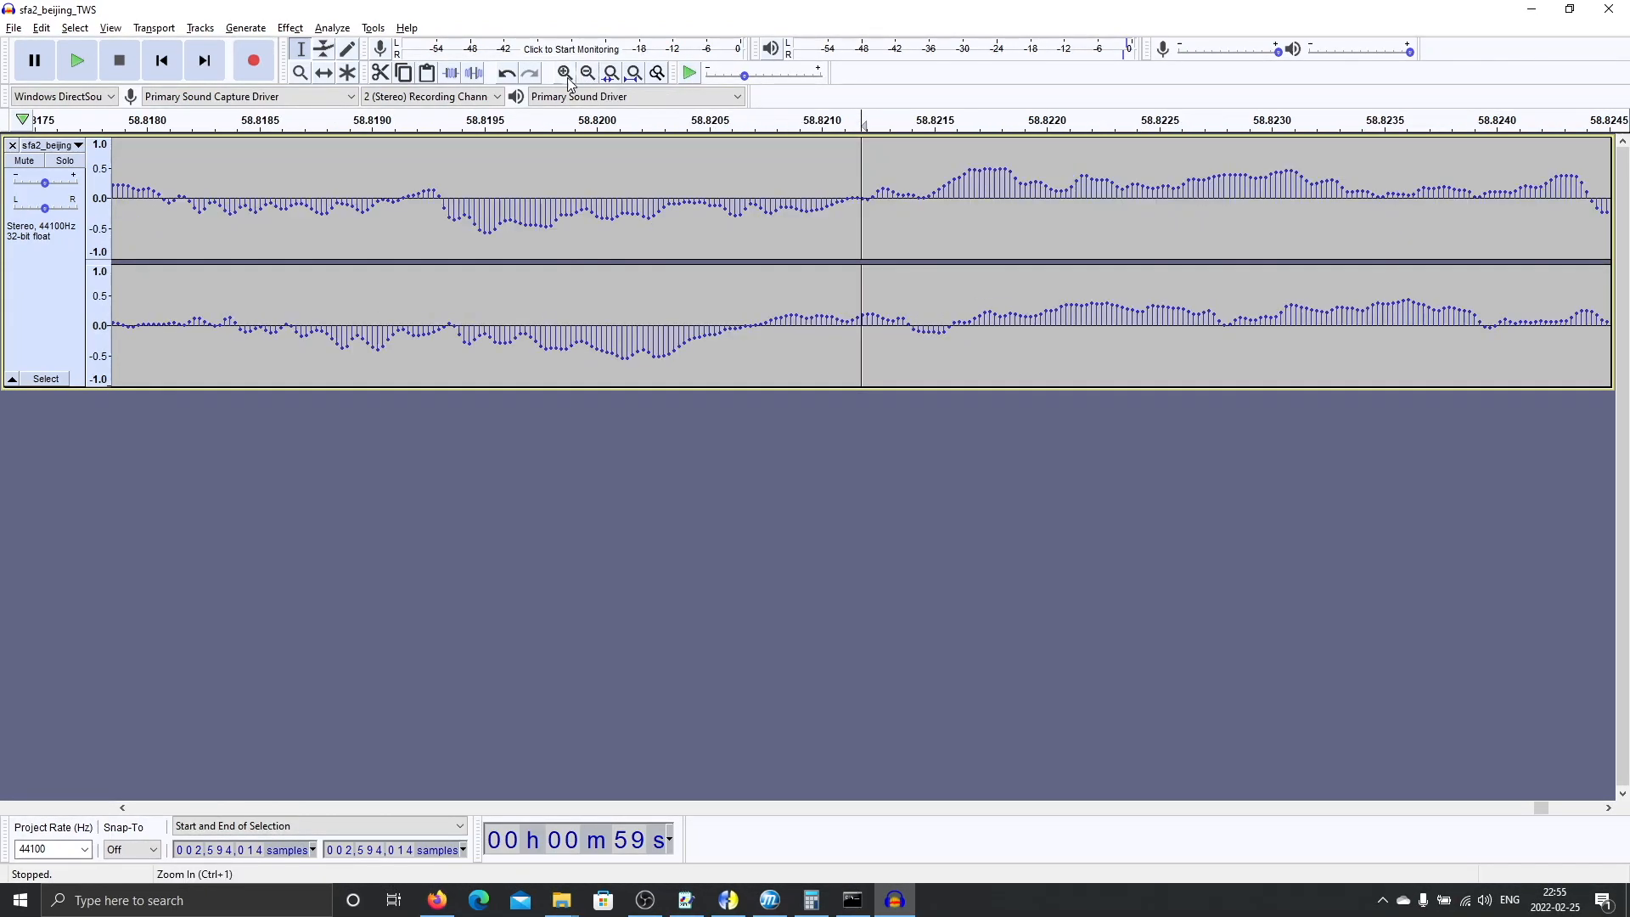
click(854, 199)
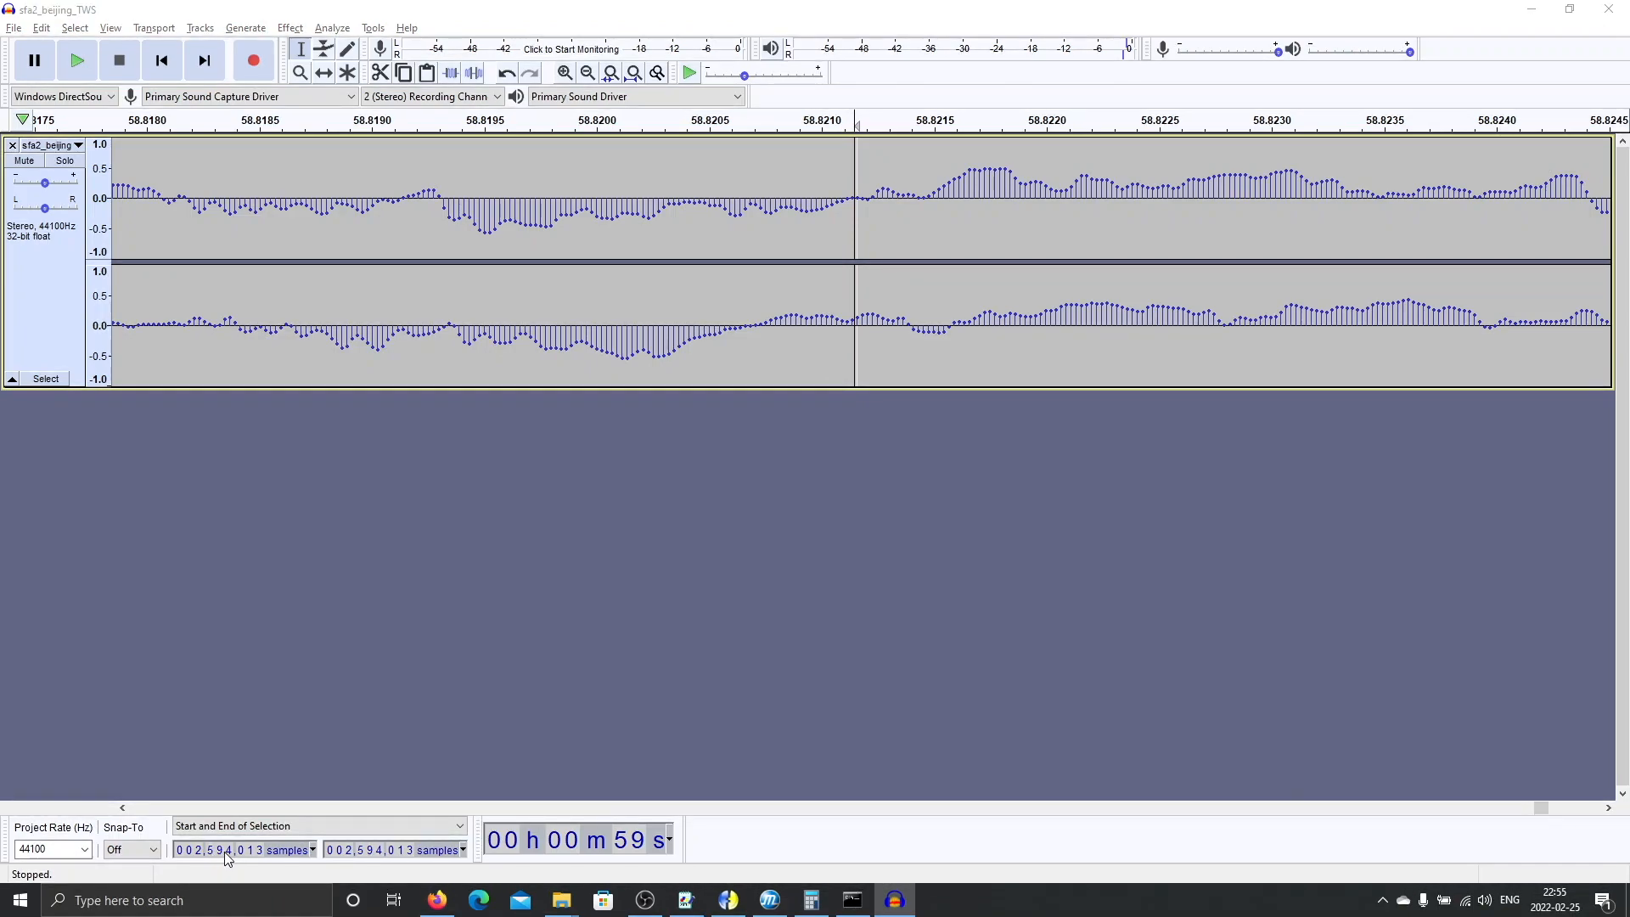
In Fighter Factory, set bgmloopend in the [Music] section to 2594013 and save the stage definition.
key(alt+Tab)
click(465, 560)
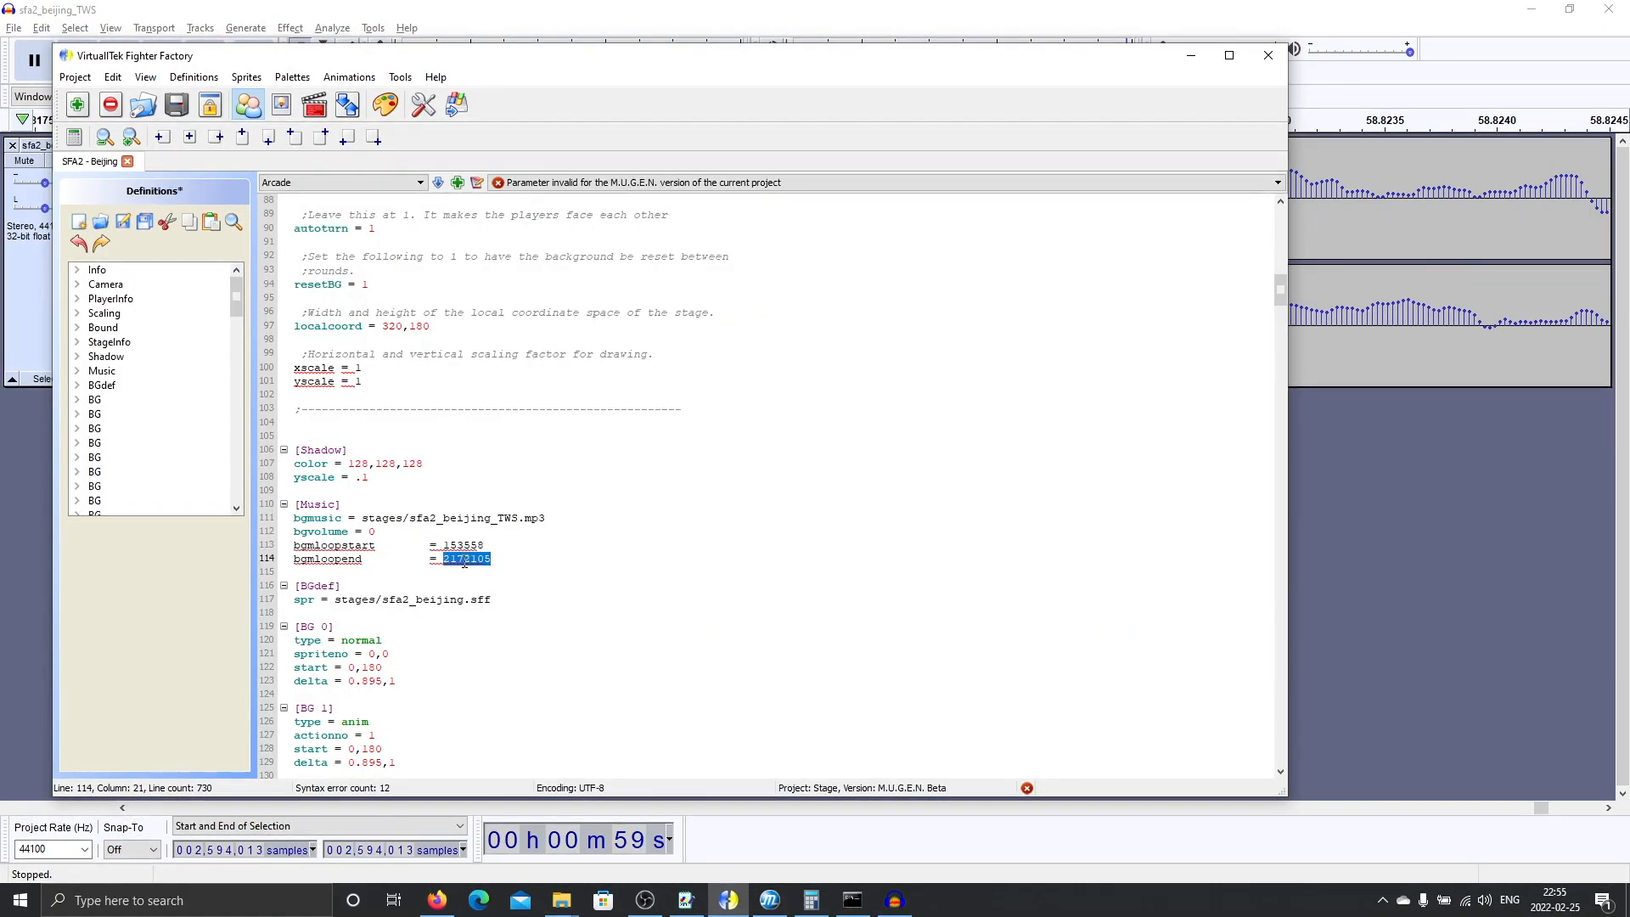
text(25)
key(alt+Tab)
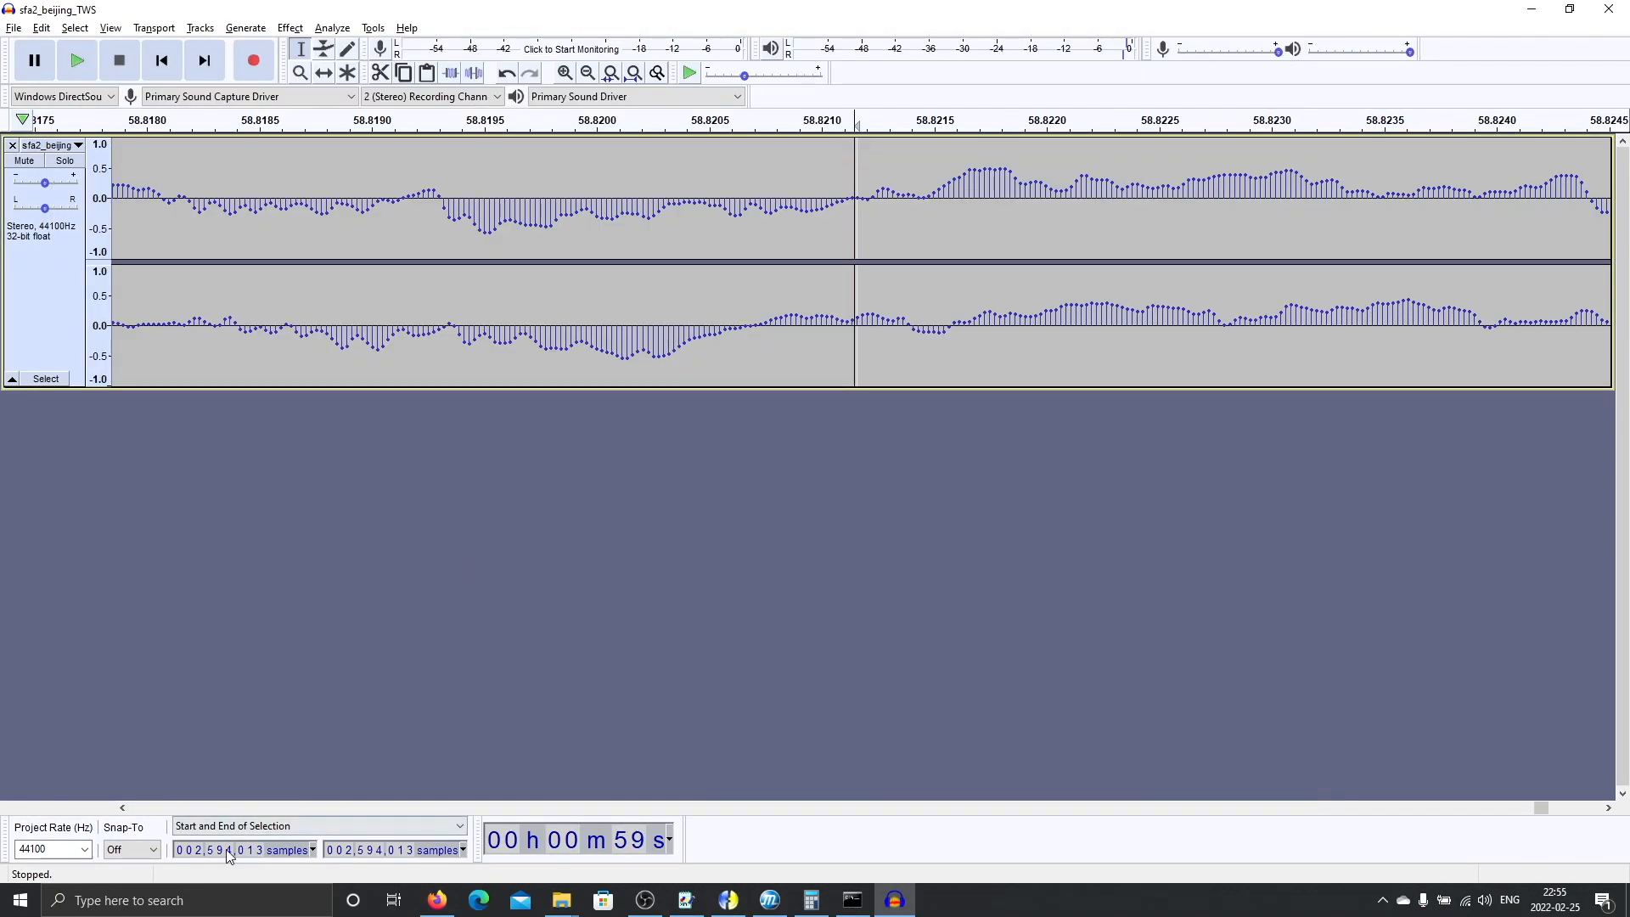
key(alt+Tab)
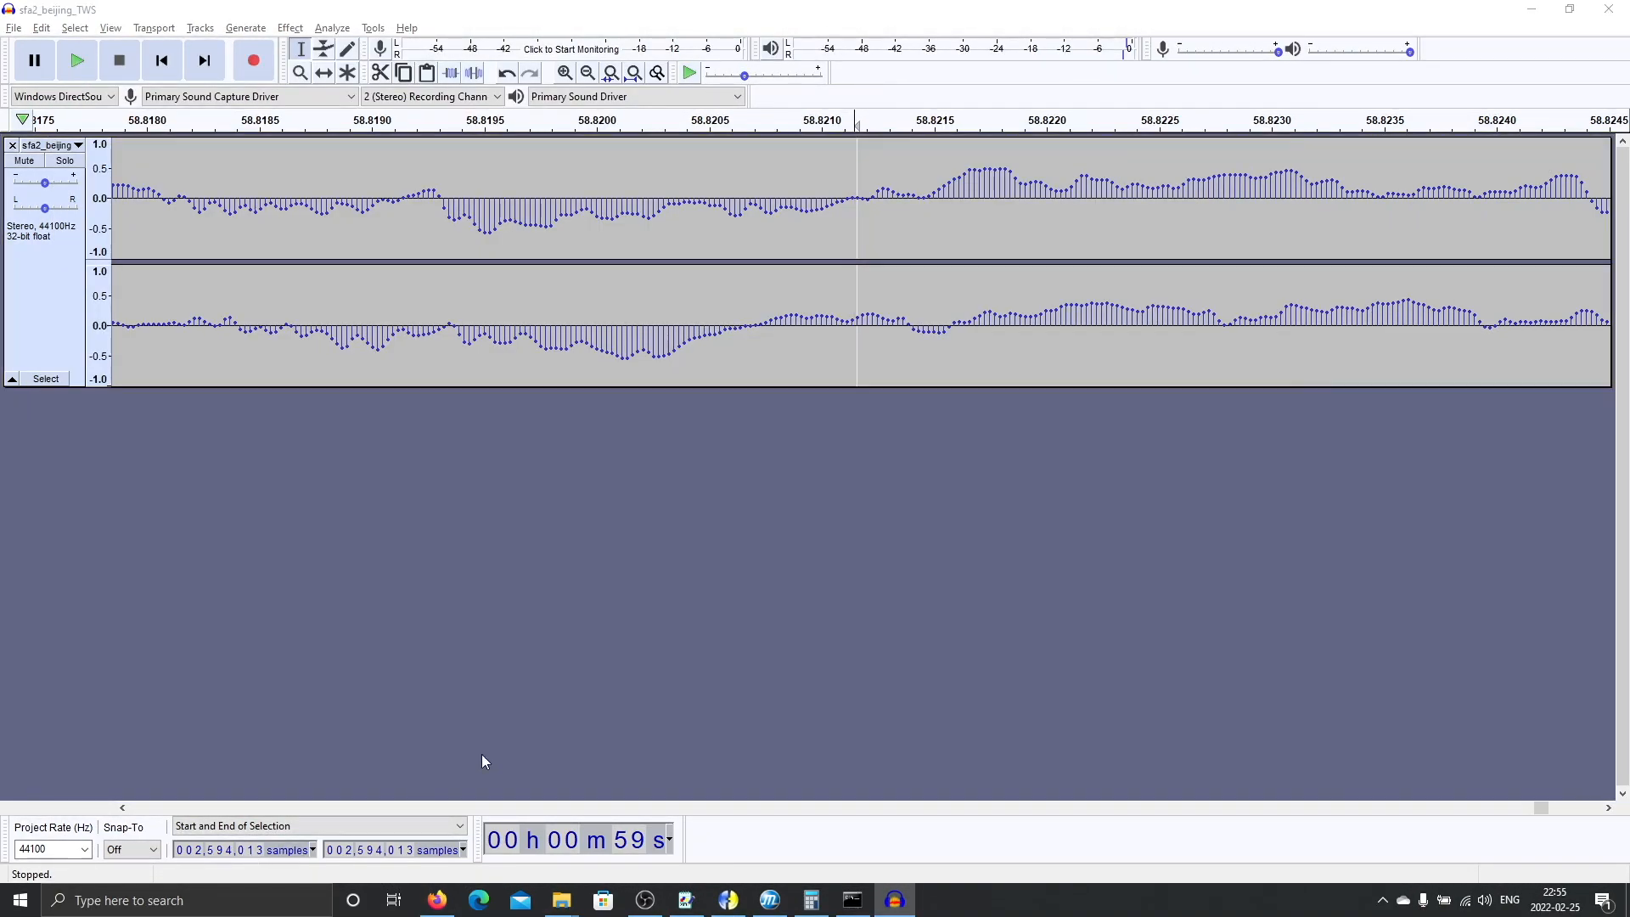
text(9401)
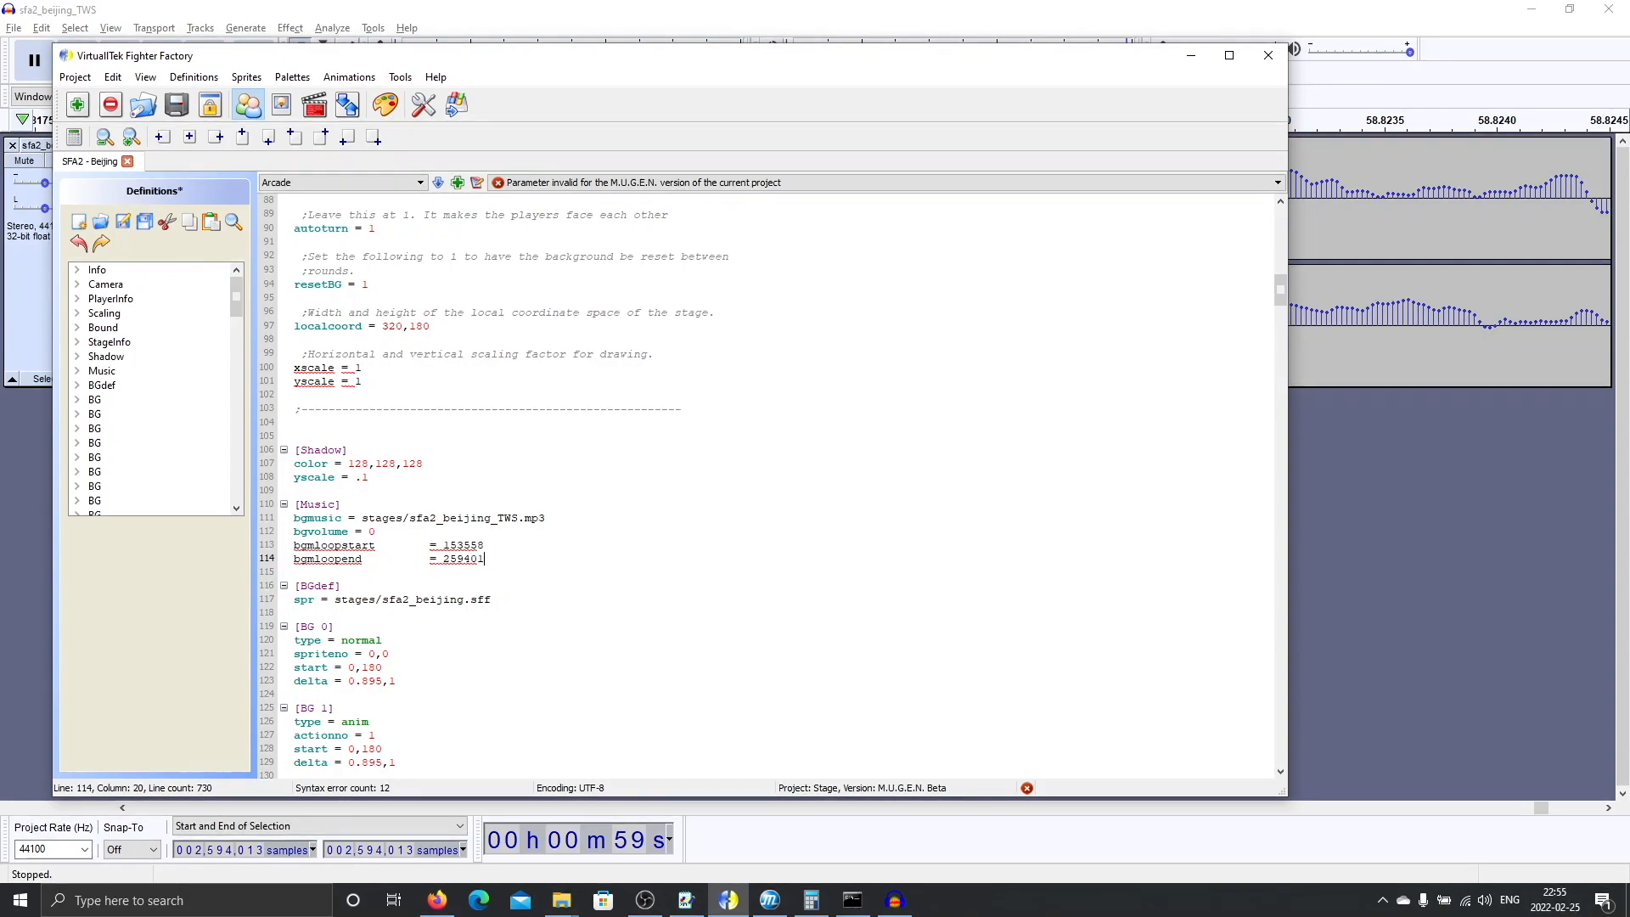
text(3)
key(ctrl+s)
Remove the stages/ prefix from the spr path in [BGdef], leaving sfa2_beijing.sff, and save the stage definition.
double_click(354, 599)
click(385, 601)
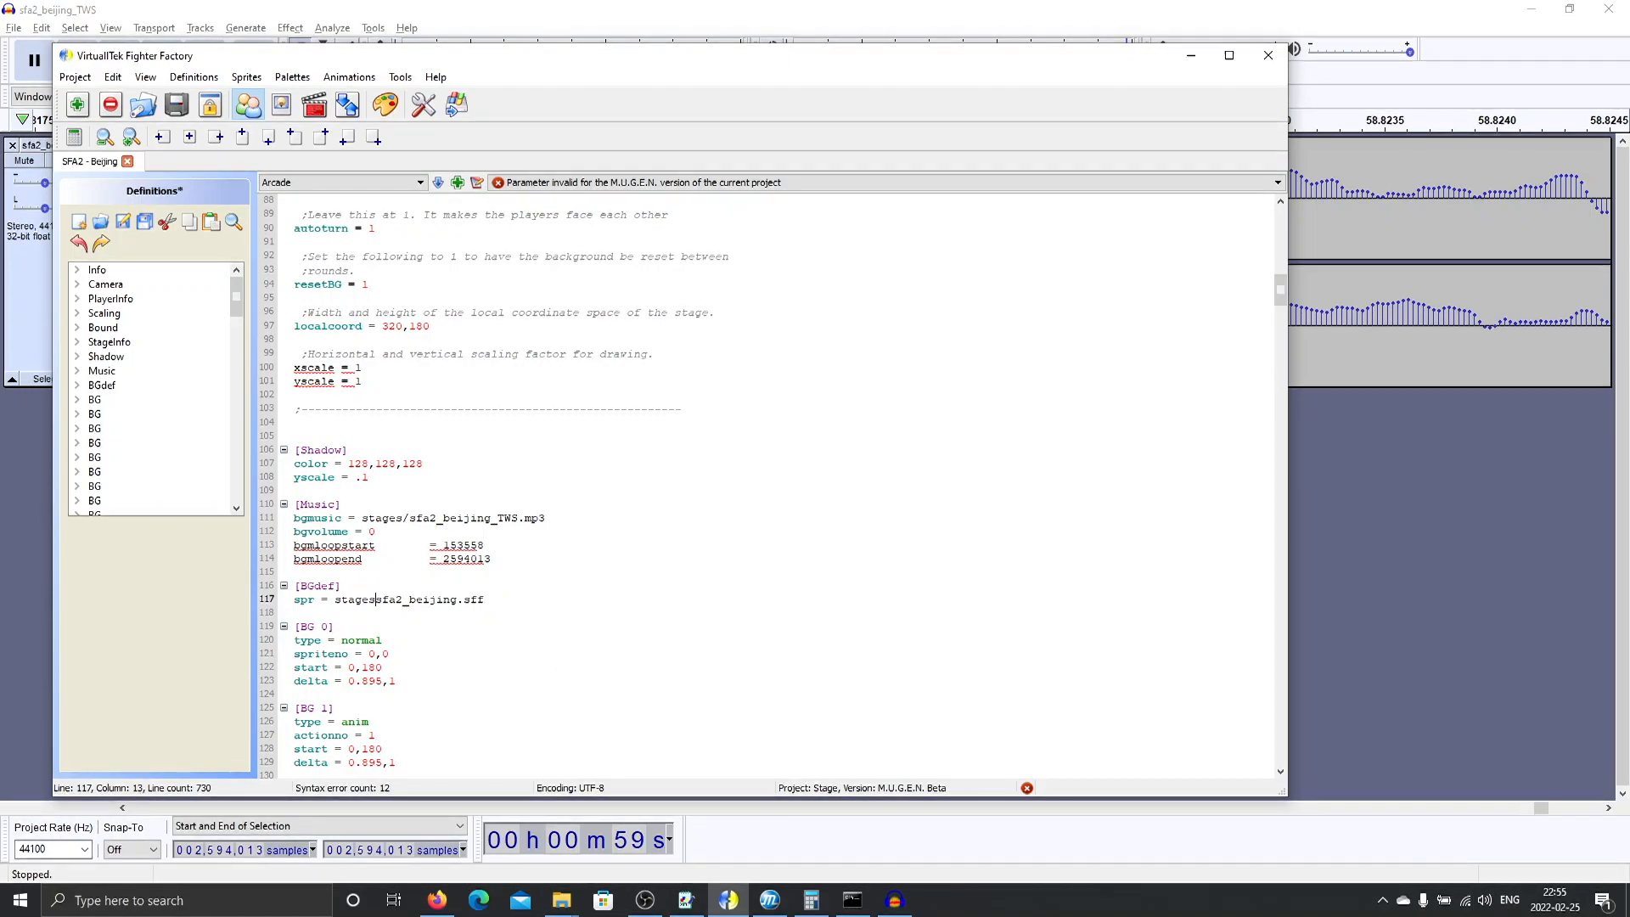
key(BackSpace)
key(BackSpace)
key(BackSpace)
key(BackSpace)
key(BackSpace)
key(BackSpace)
key(BackSpace)
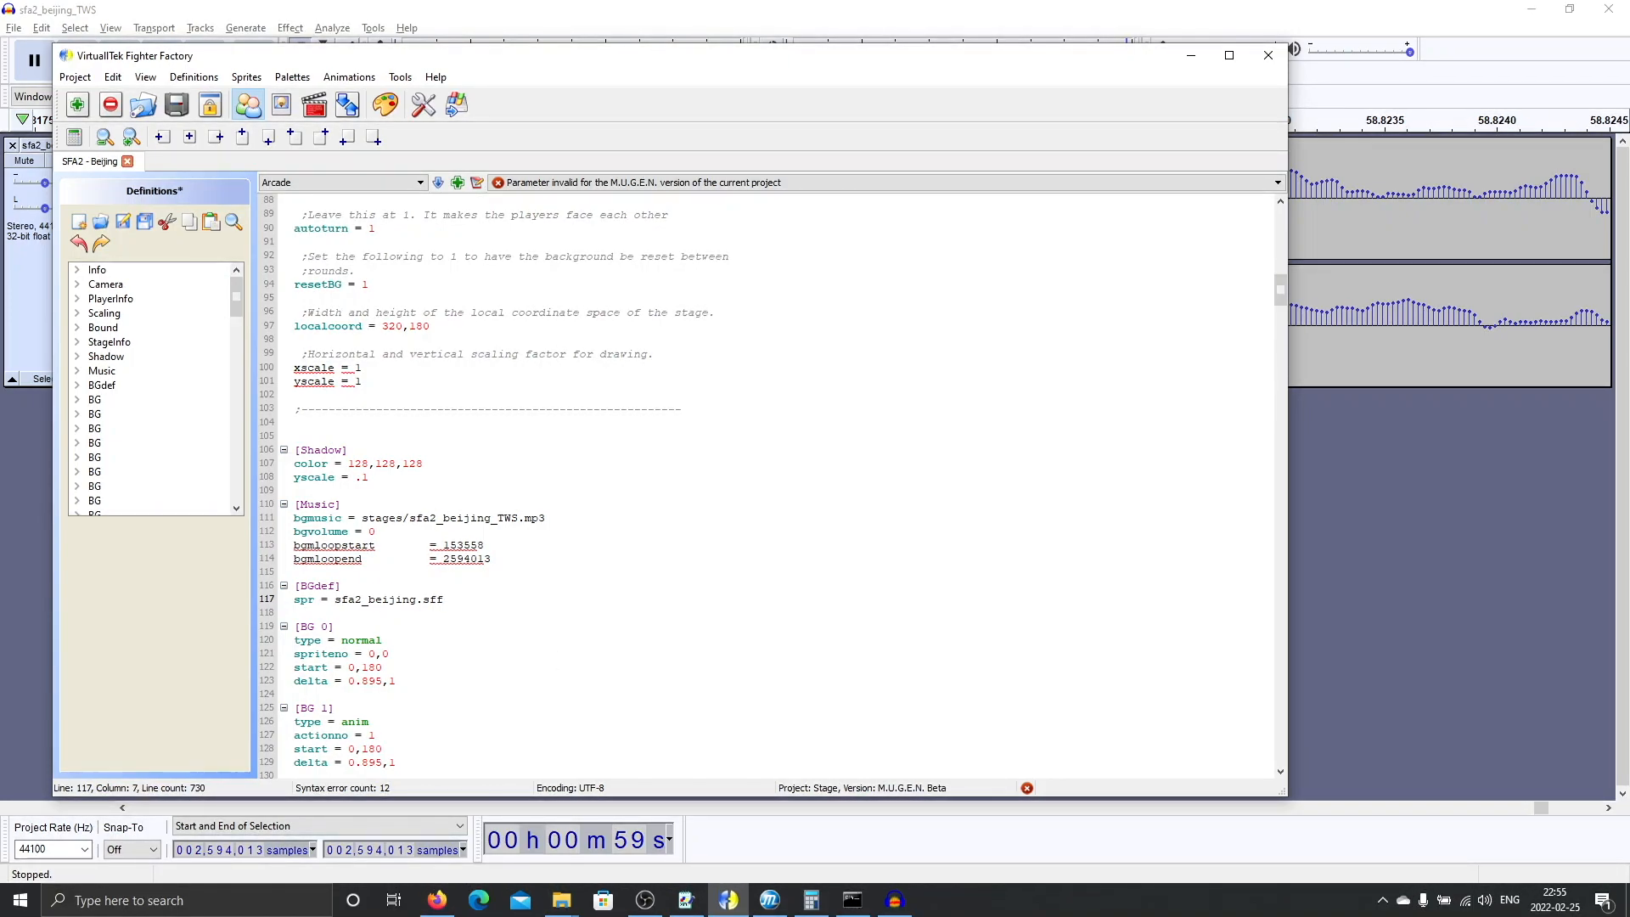
click(466, 598)
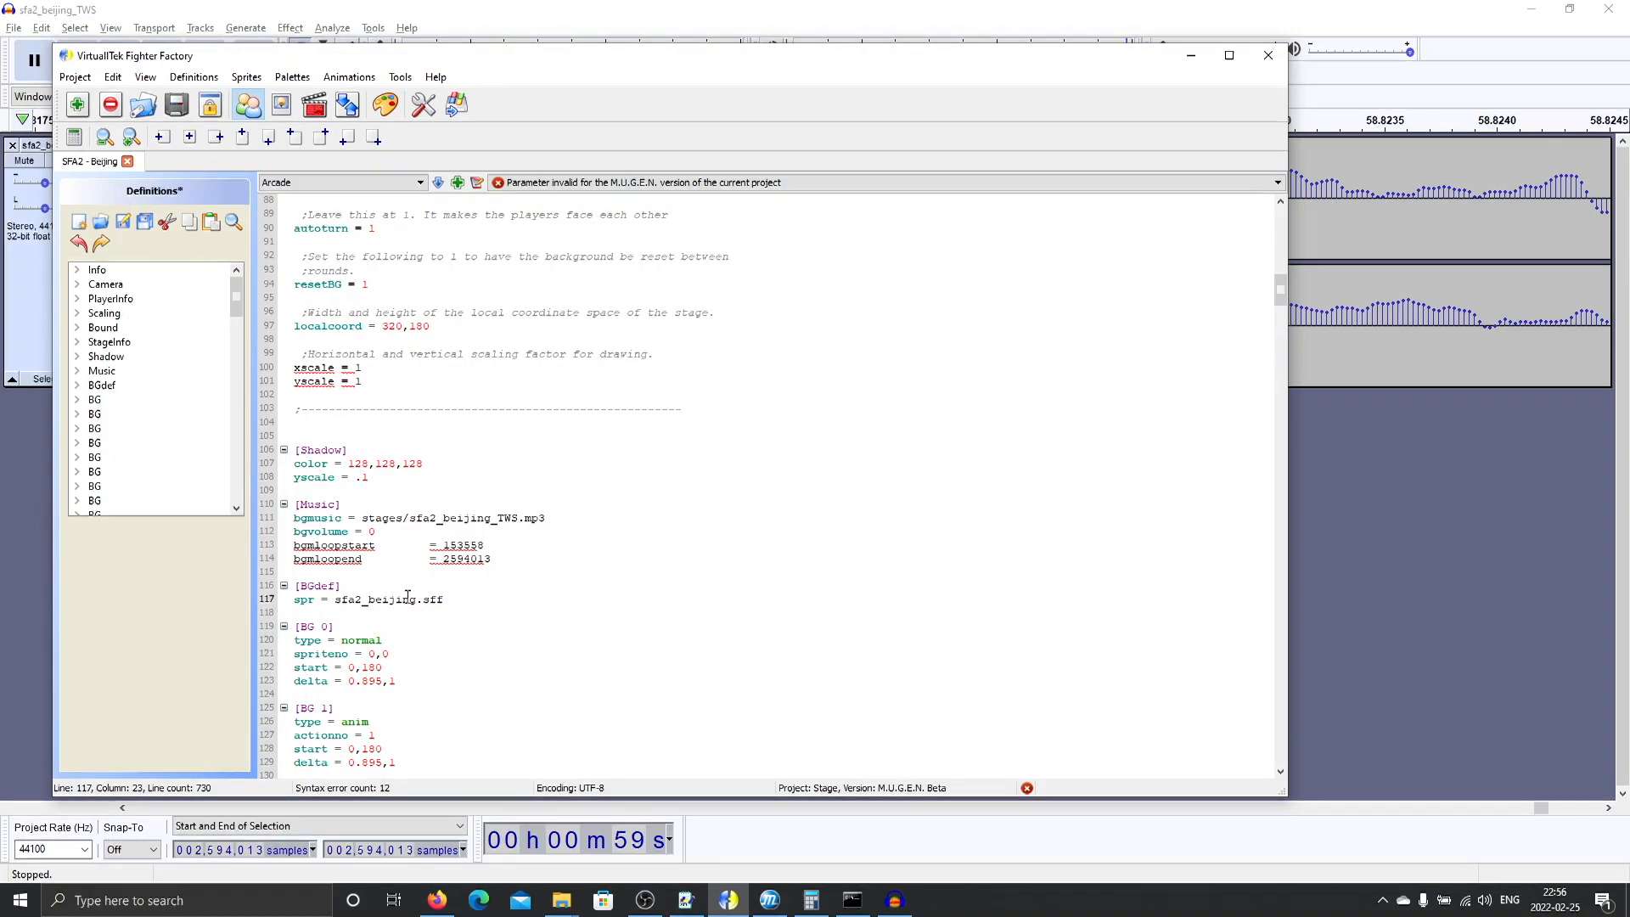
drag(338, 598, 443, 600)
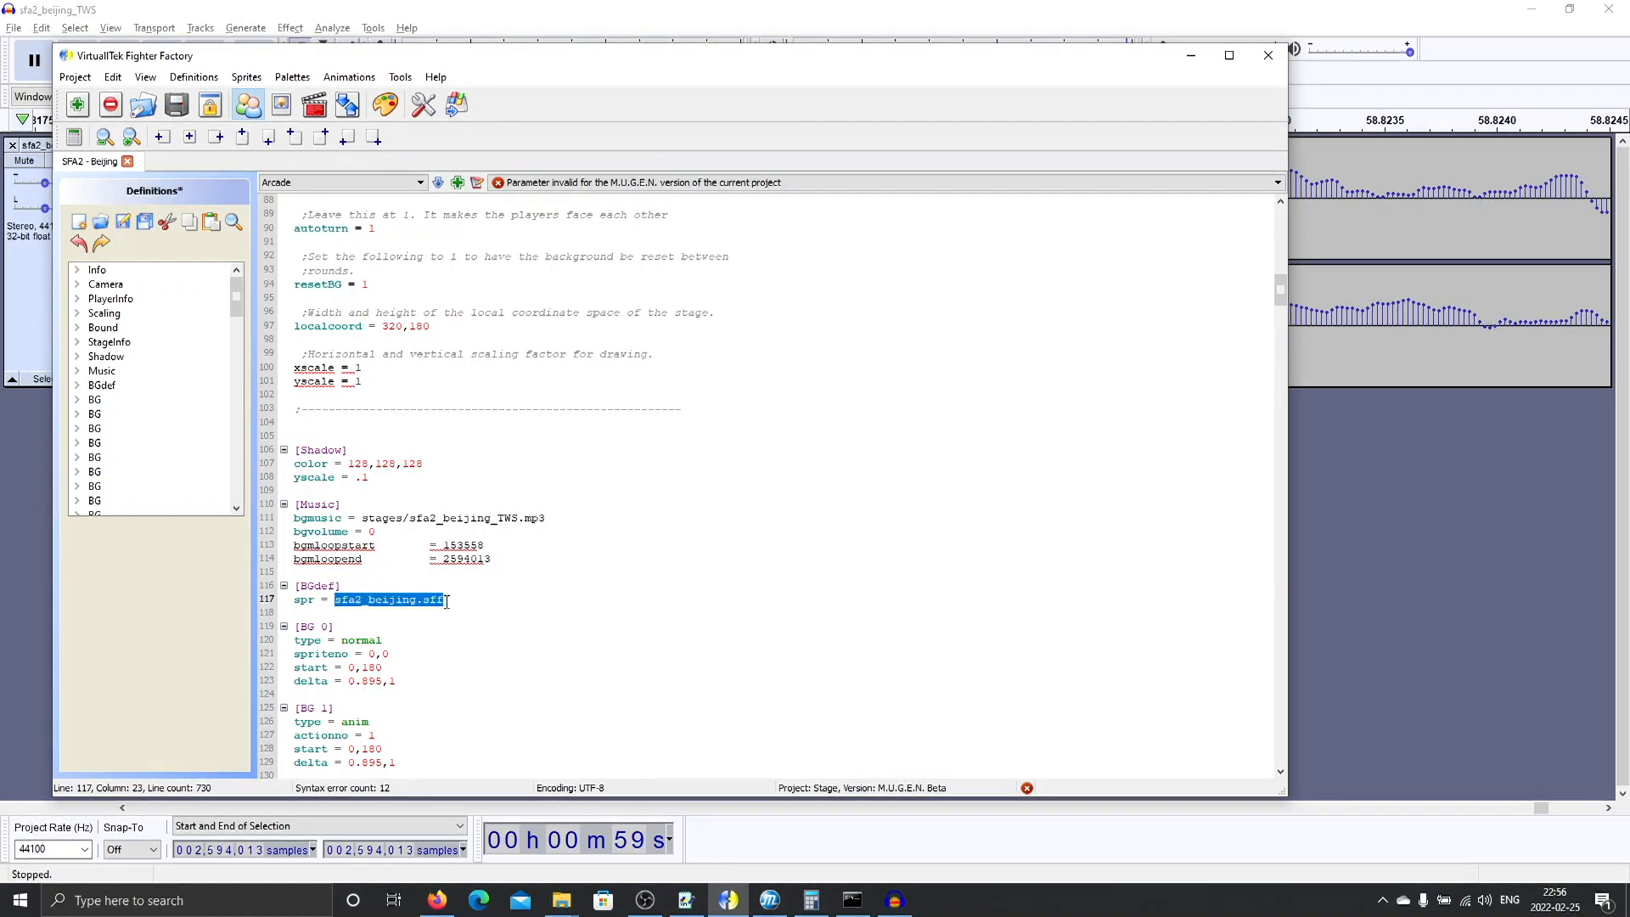
click(145, 222)
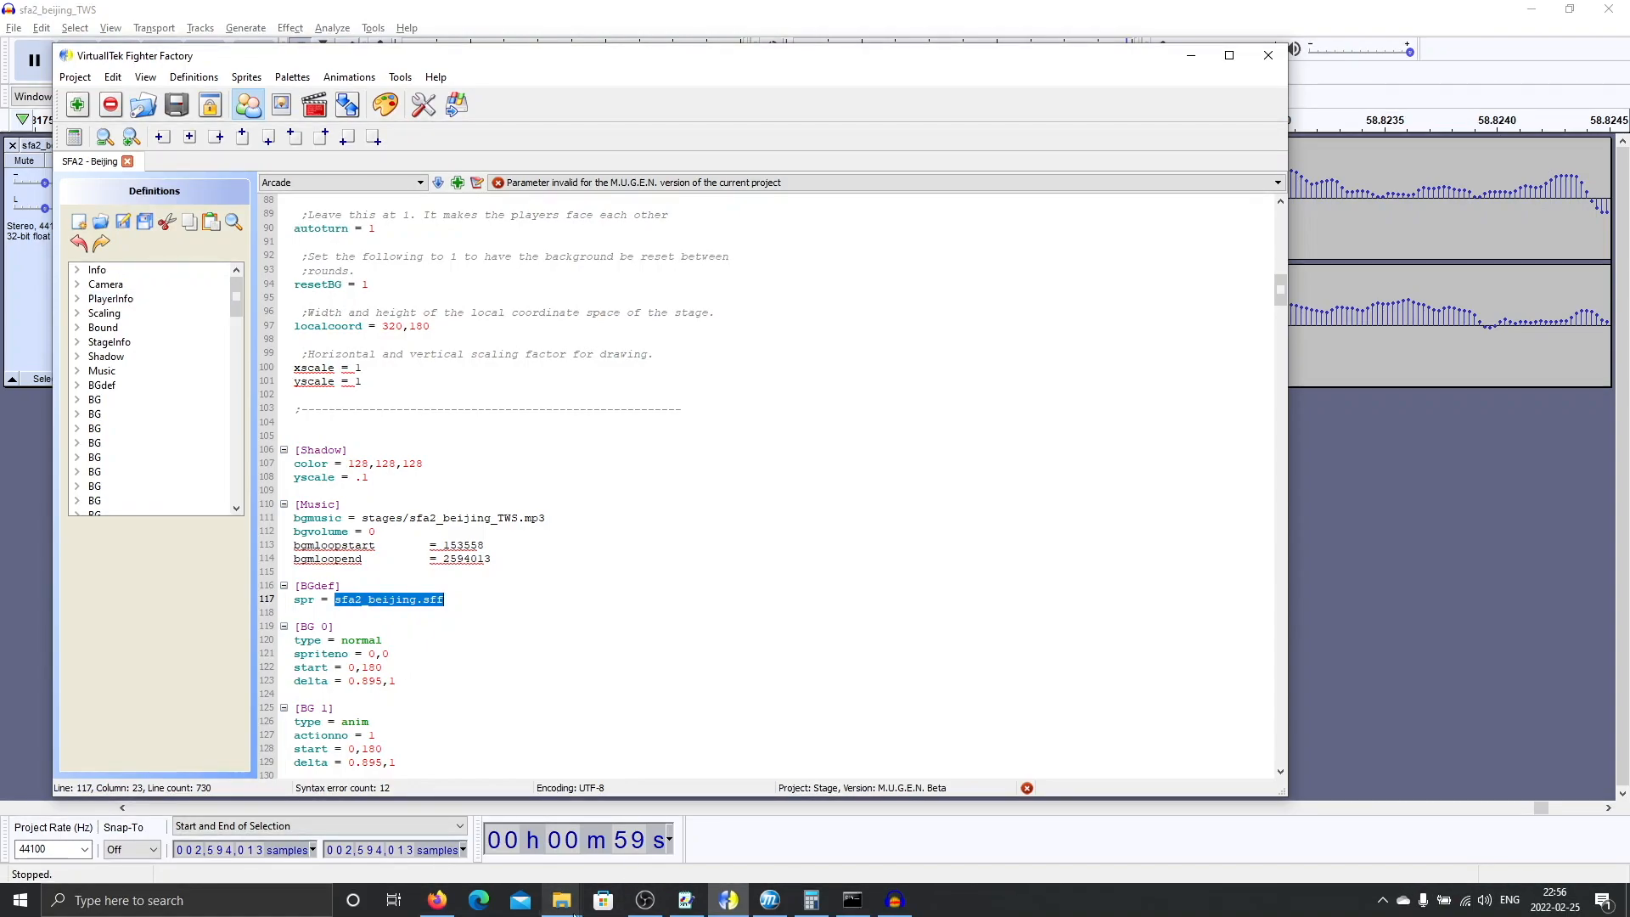
In the stages folder, examine where sfa2_beijing.sff, sfa2_beijing_TWS.def and sfa2_beijing_TWS.mp3 are stored relative to the spr path and the subfolders.
mouse_move(575, 913)
click(560, 815)
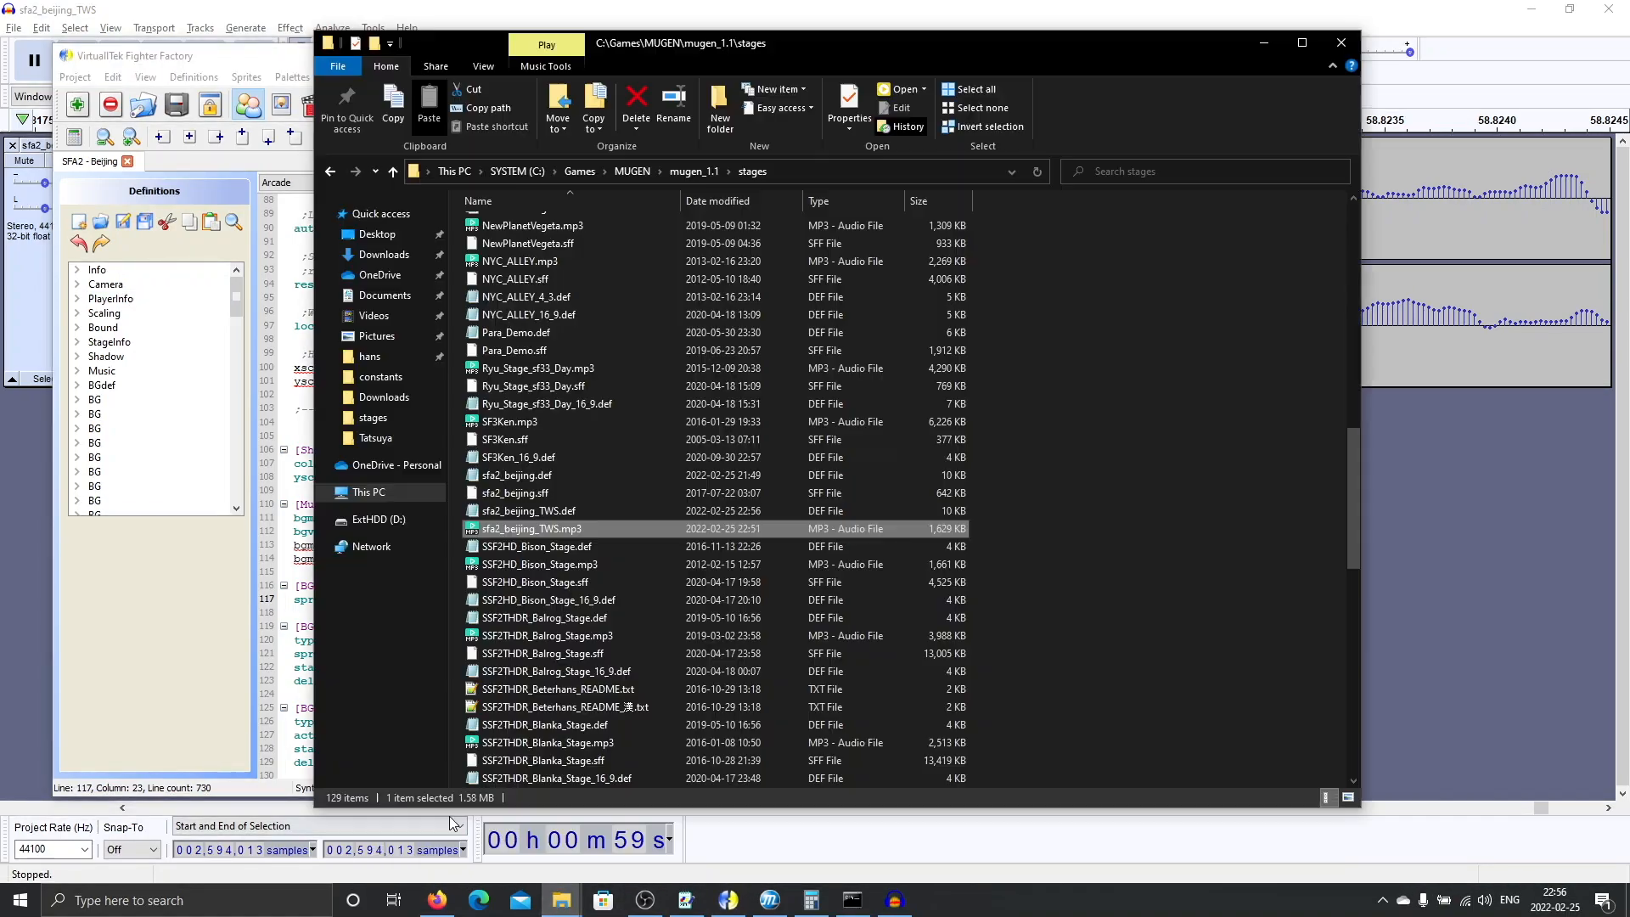
click(558, 494)
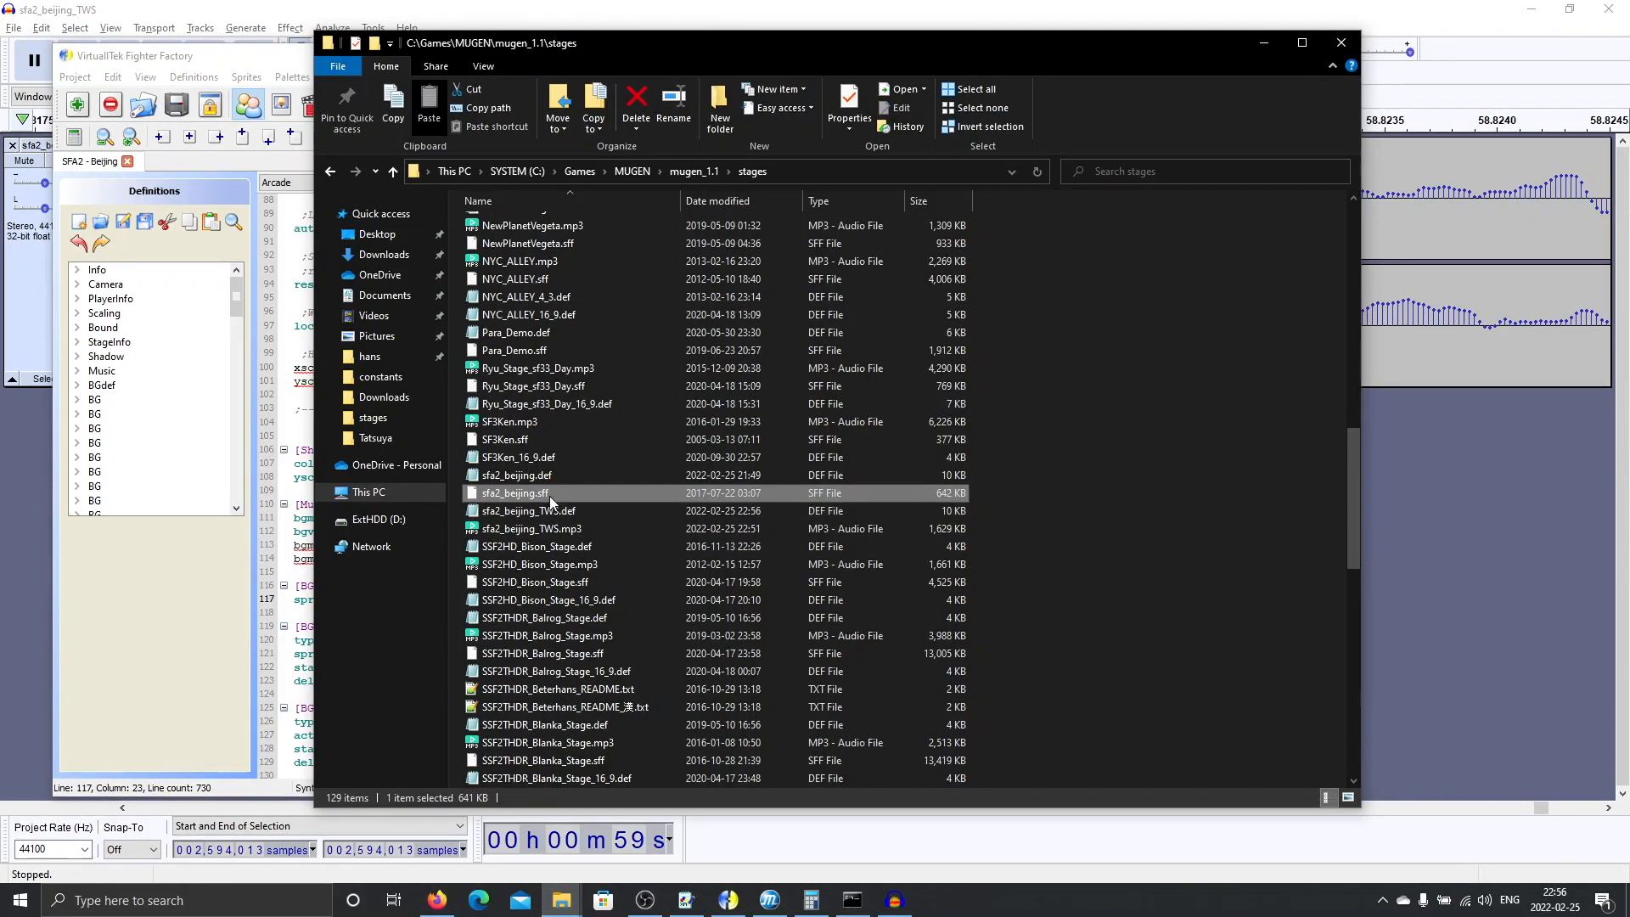
click(562, 513)
click(554, 494)
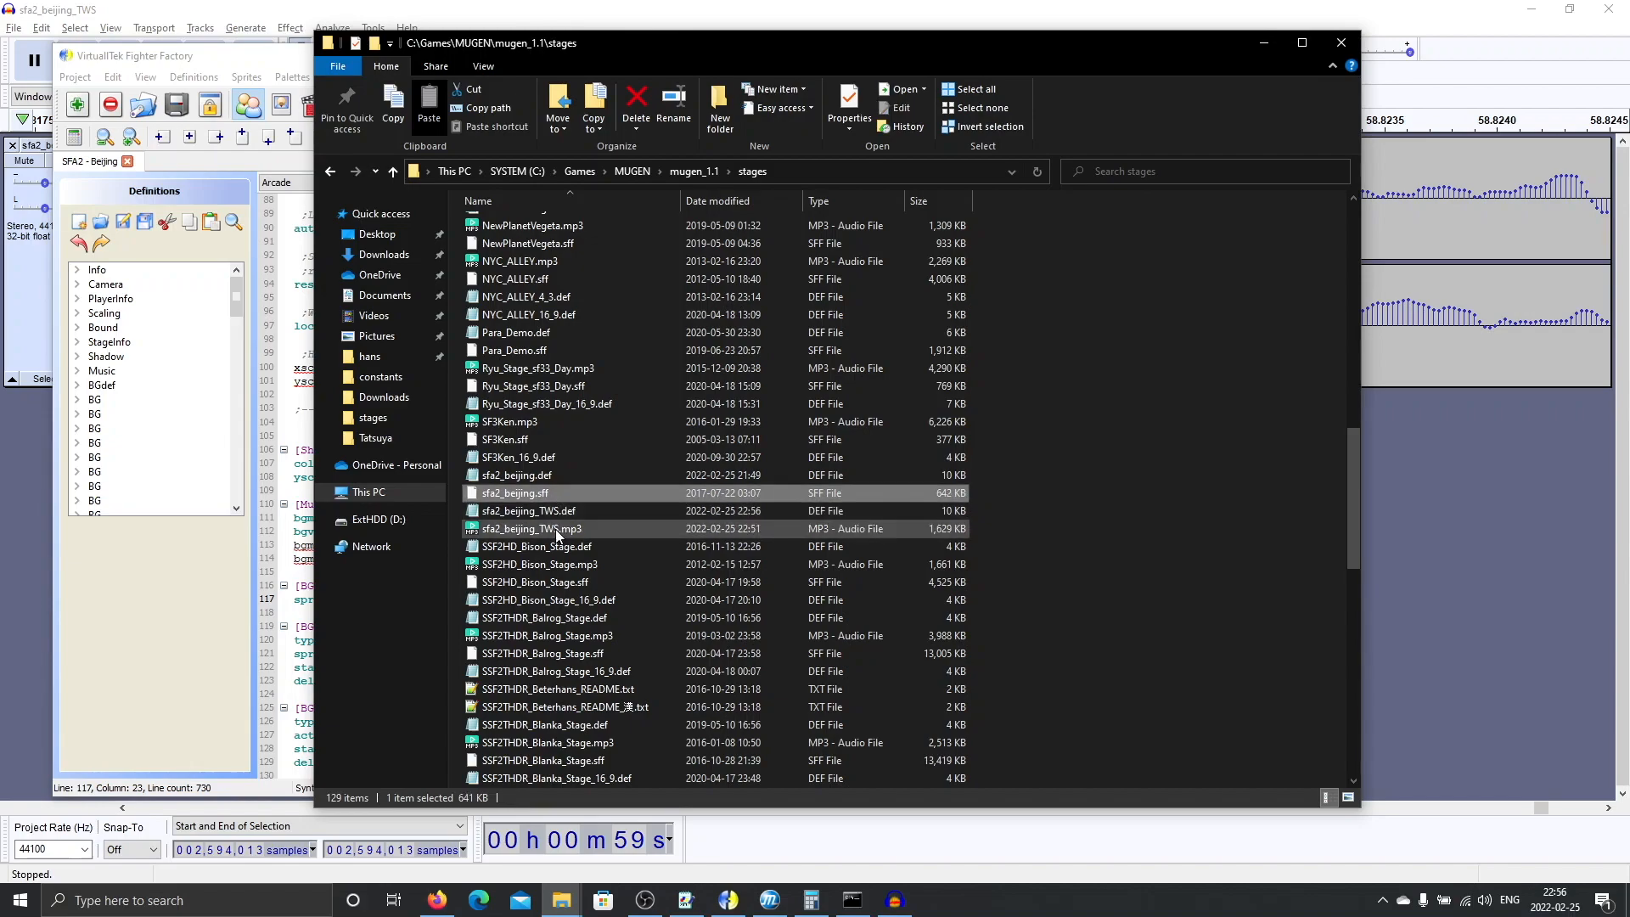
click(535, 528)
click(295, 544)
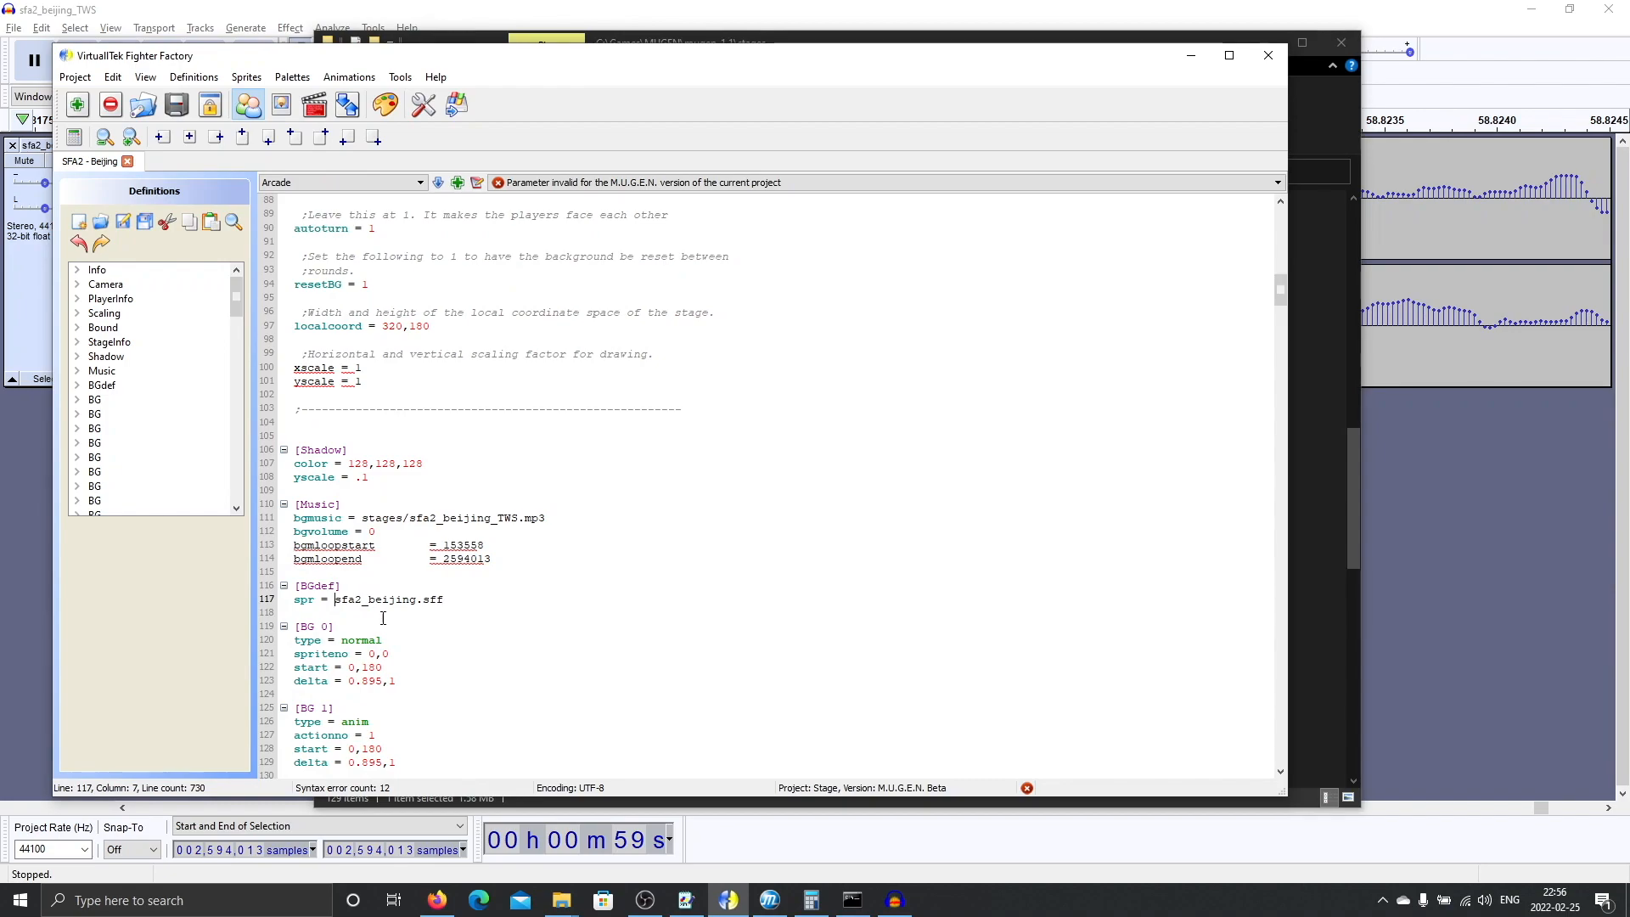
key(alt+Tab)
click(611, 510)
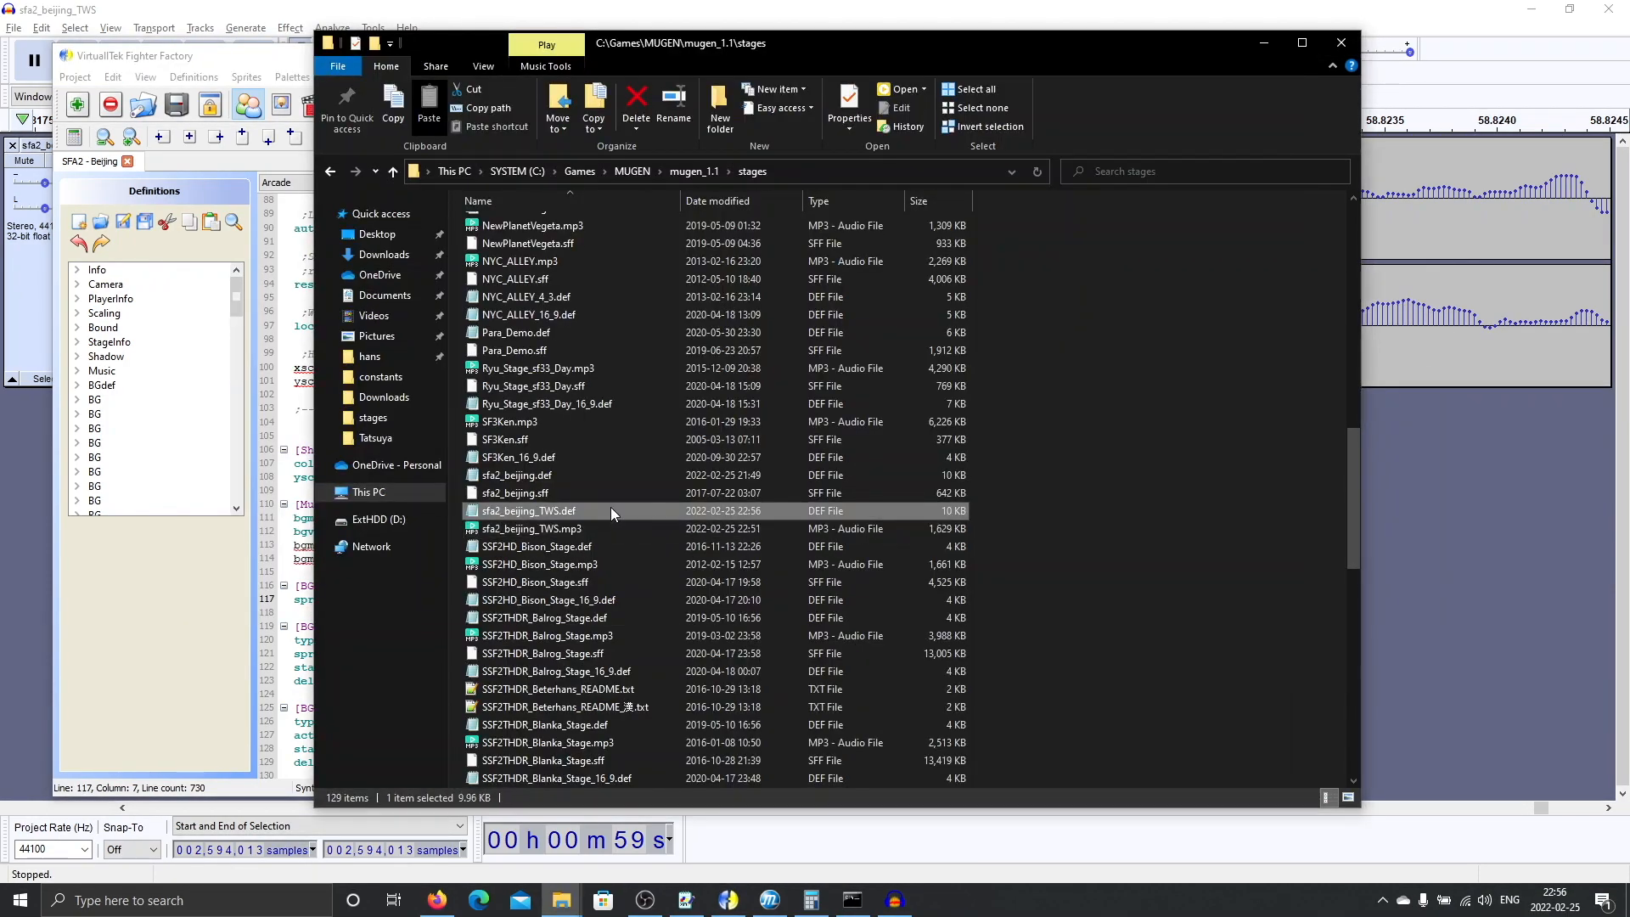
scroll(610, 507, up, 15)
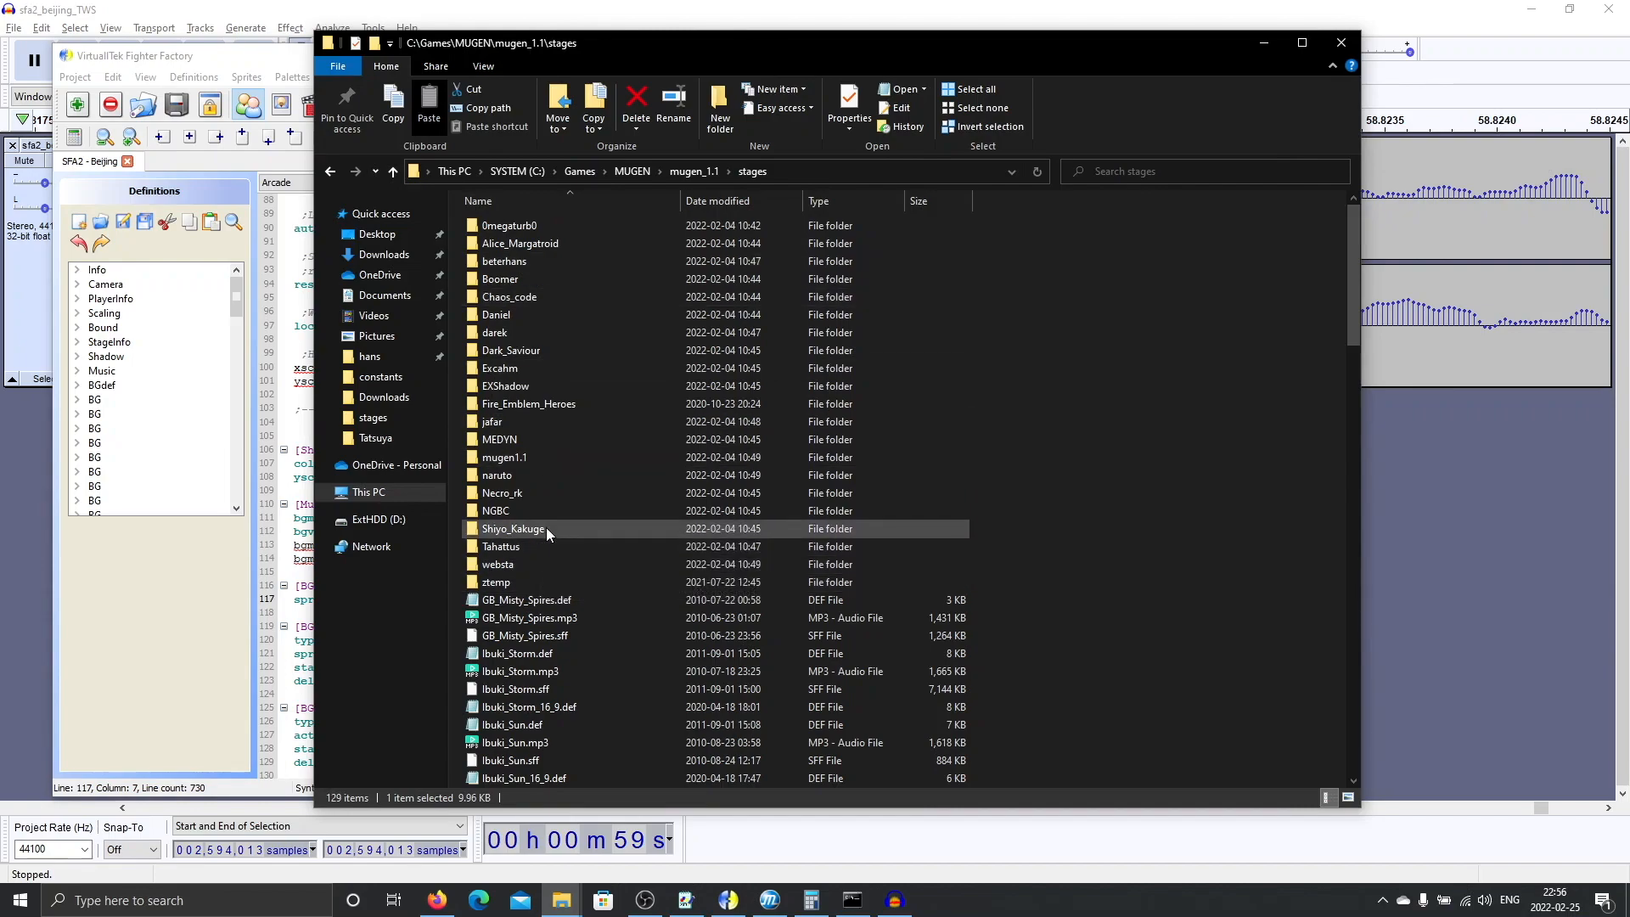
Examine the stage files in the EXShadow subfolder of stages against the spr and bgmusic path settings in the Beijing stage definition.
click(548, 385)
double_click(548, 386)
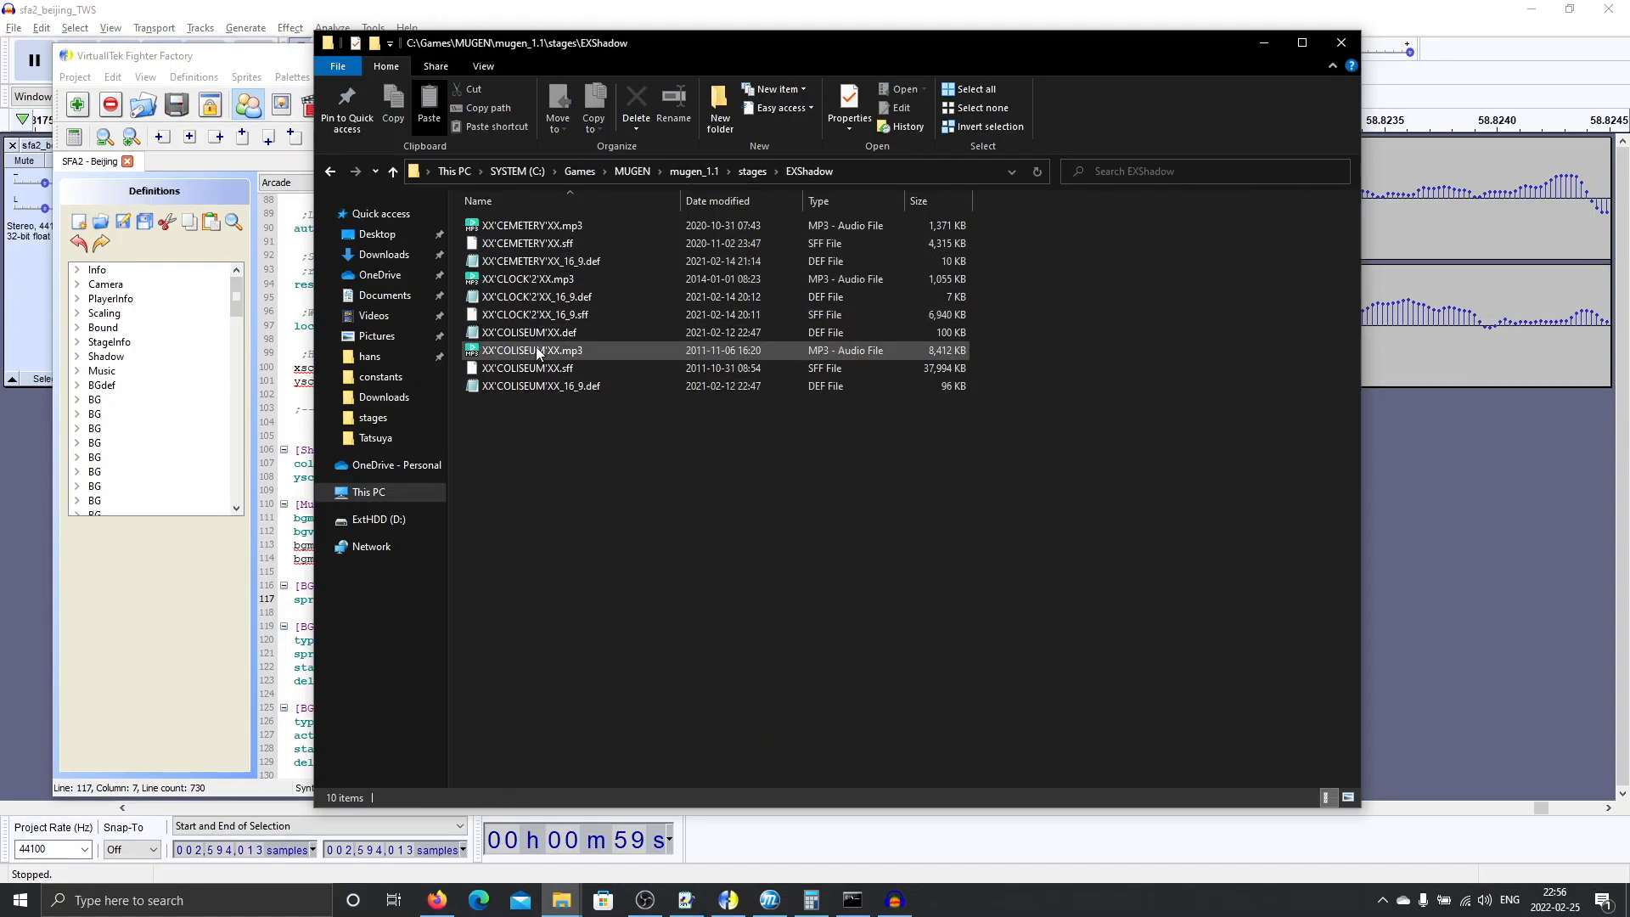
click(297, 508)
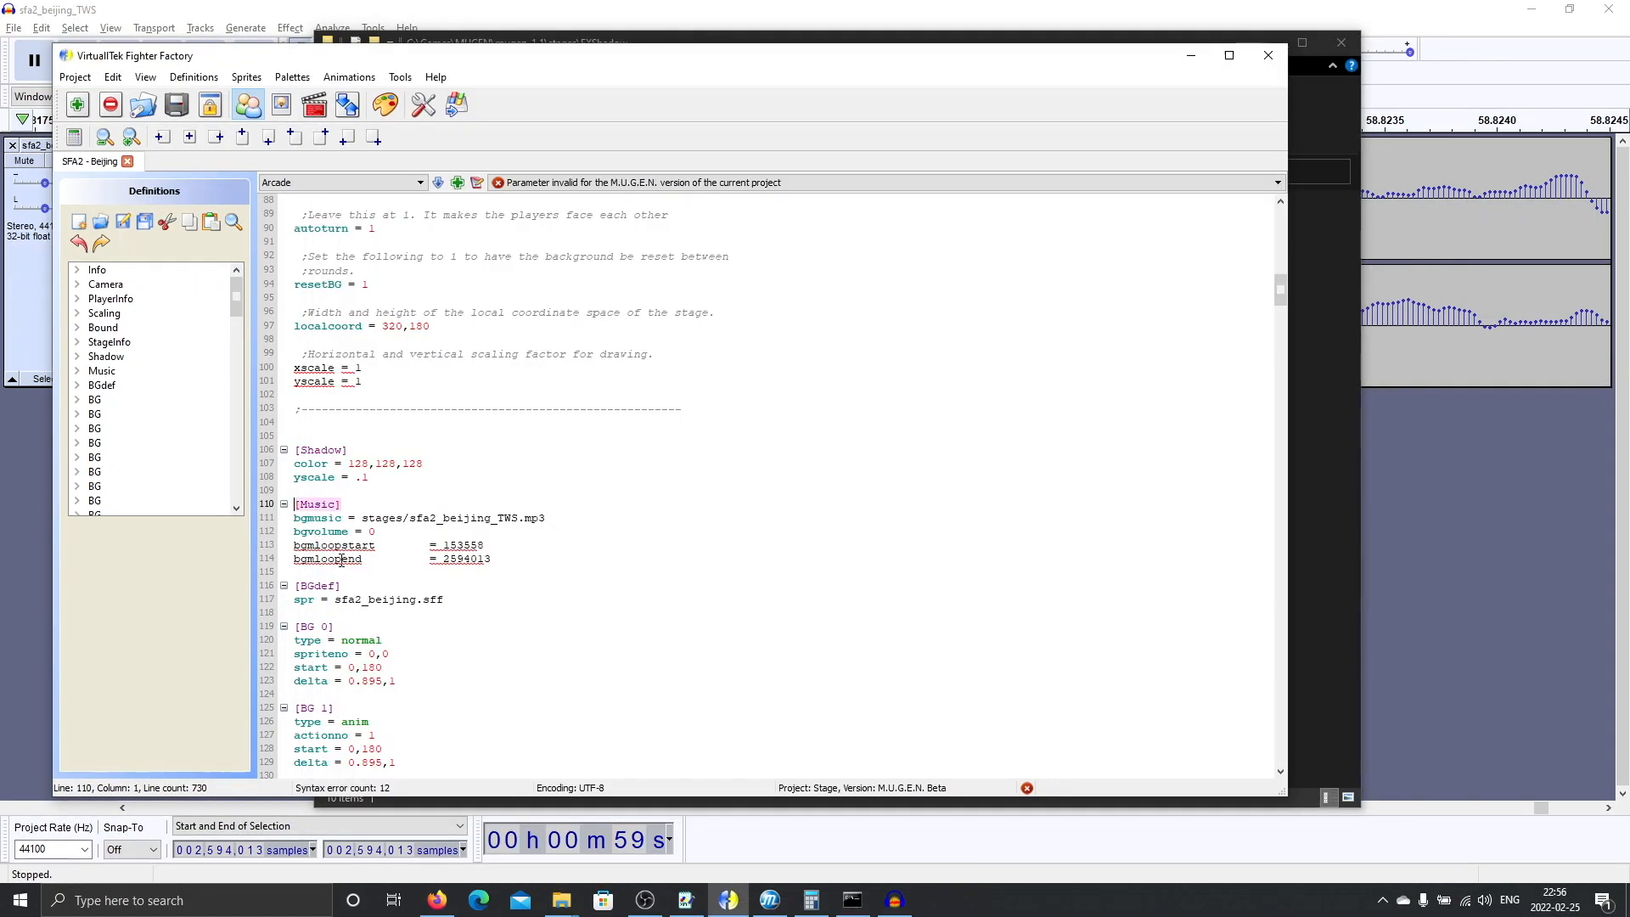
click(336, 601)
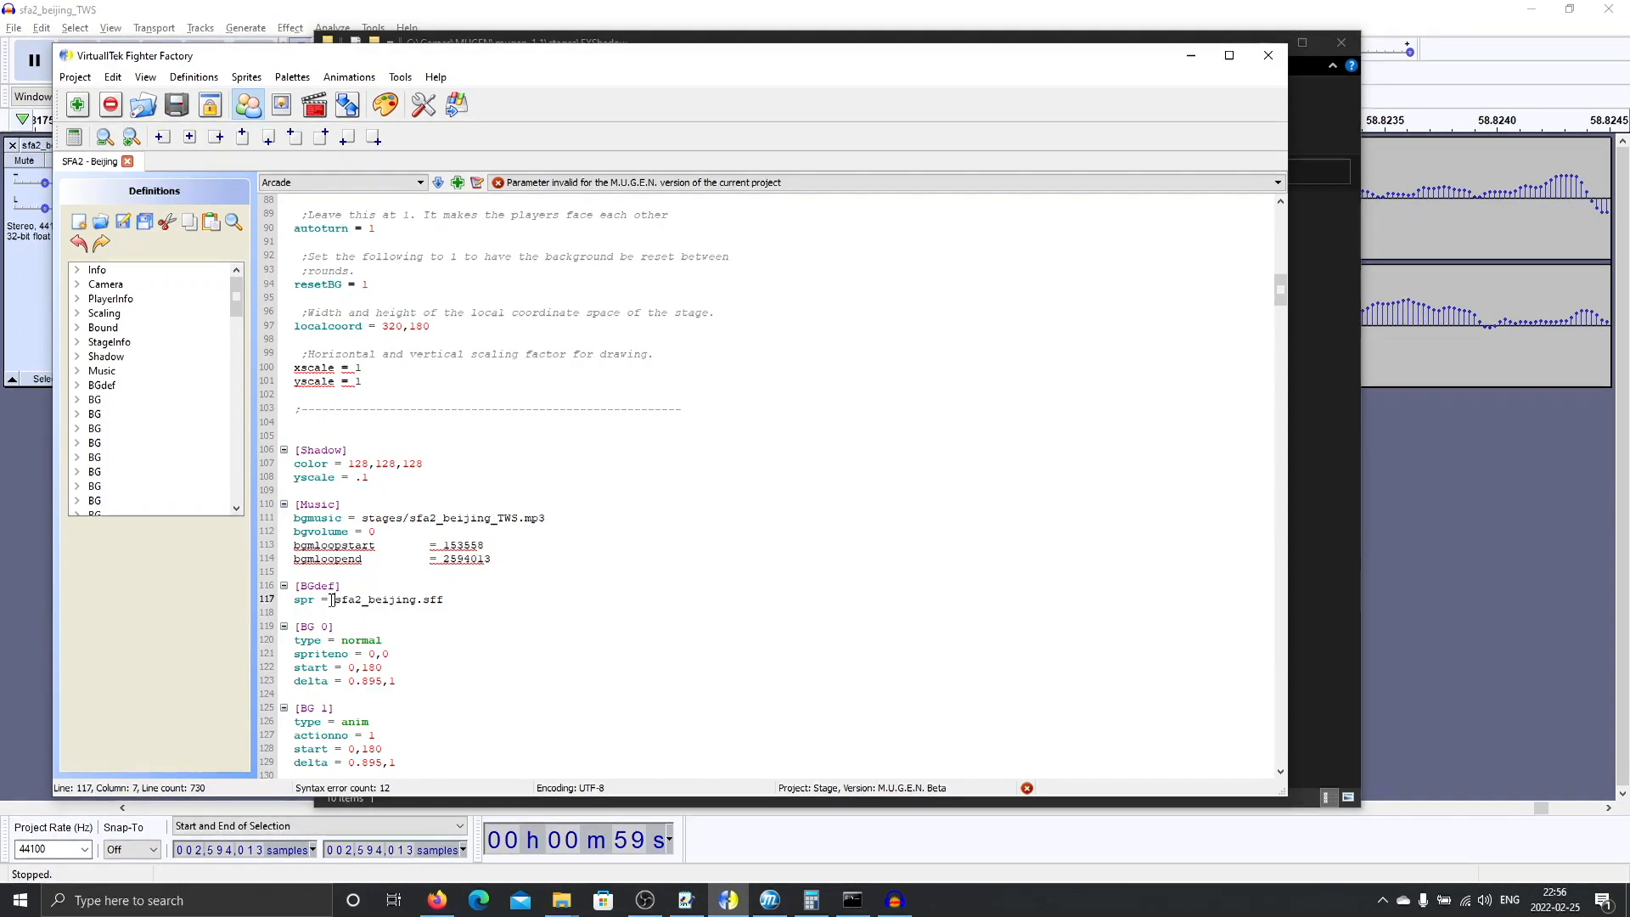
click(410, 518)
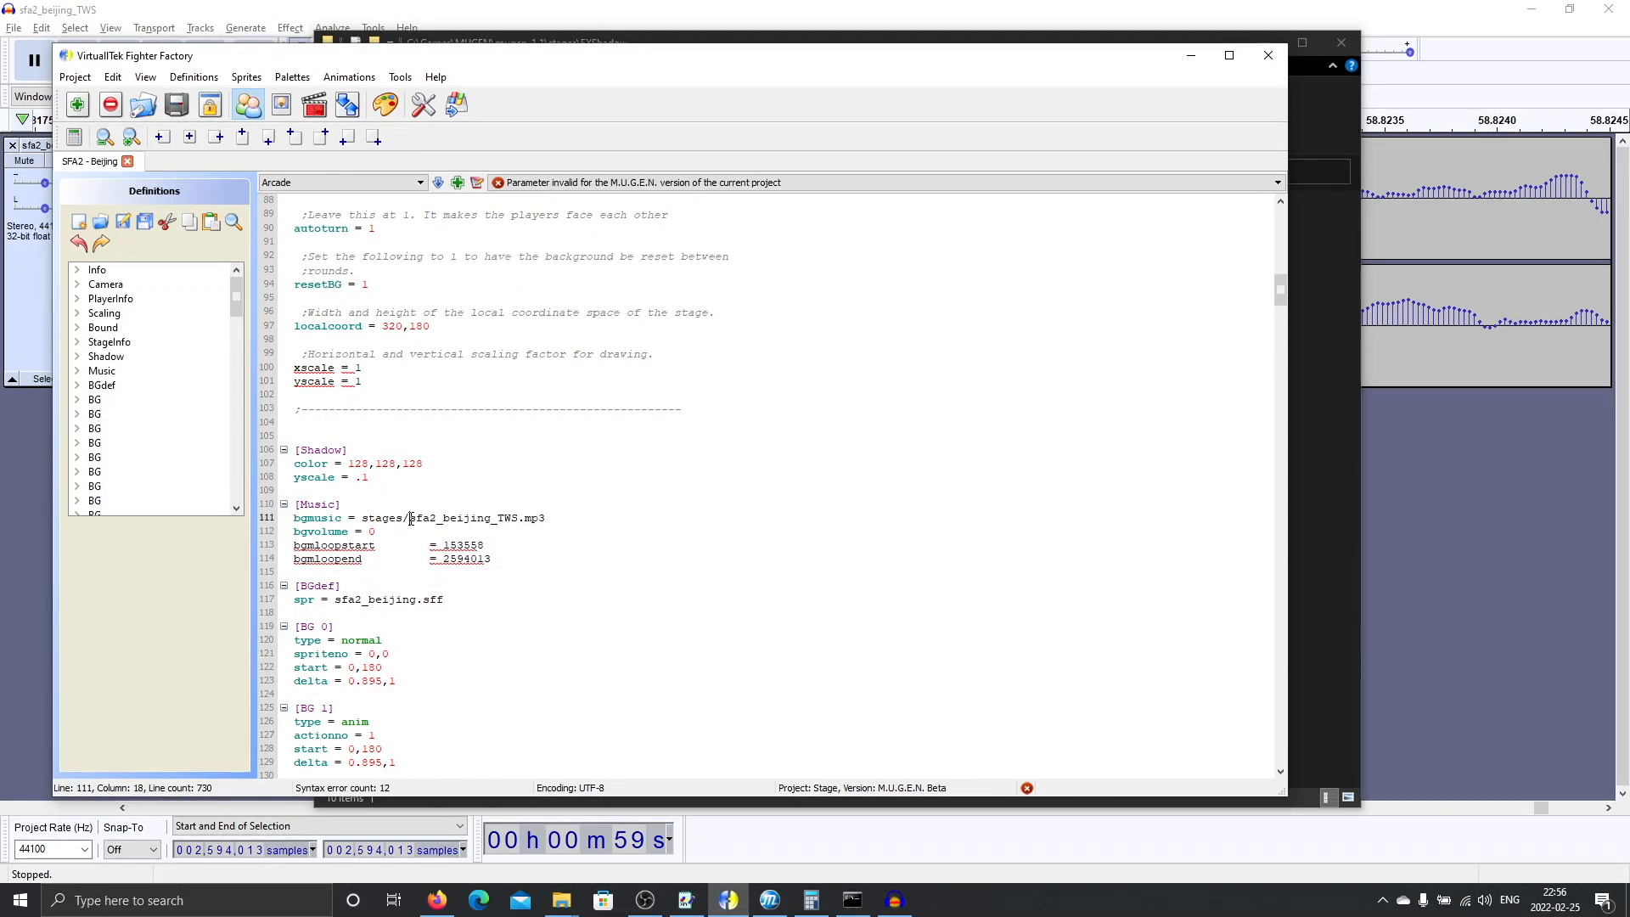
key(alt+Tab)
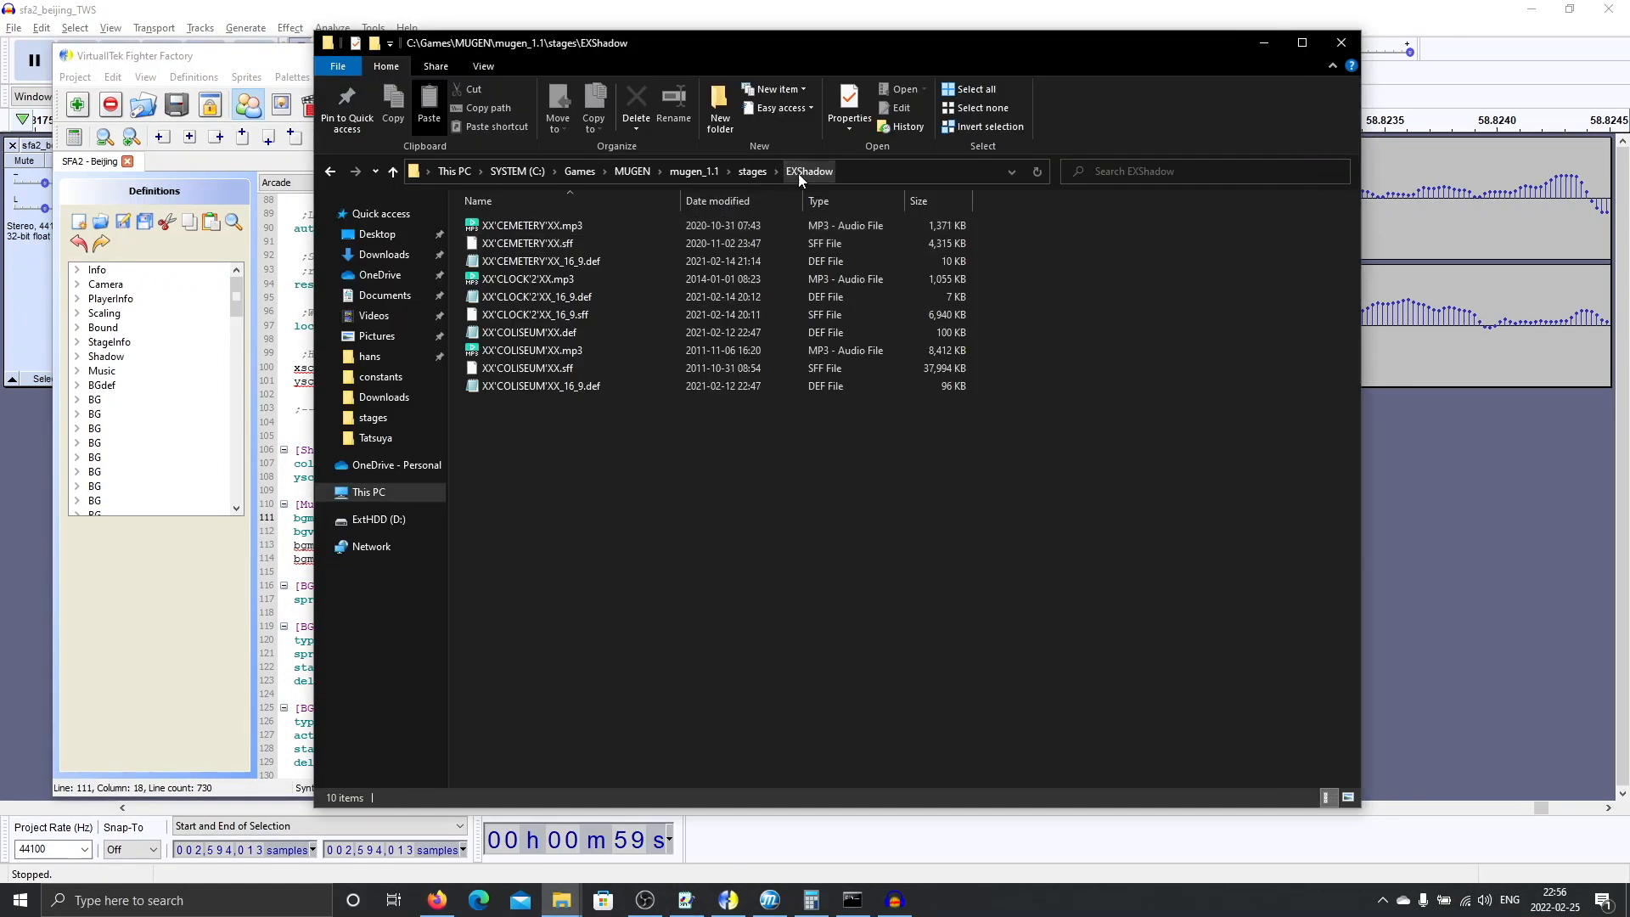
Switch to M.U.G.E.N, reload the Beijing match and walk the fighter back and forth across the stage to test the music loop.
click(242, 657)
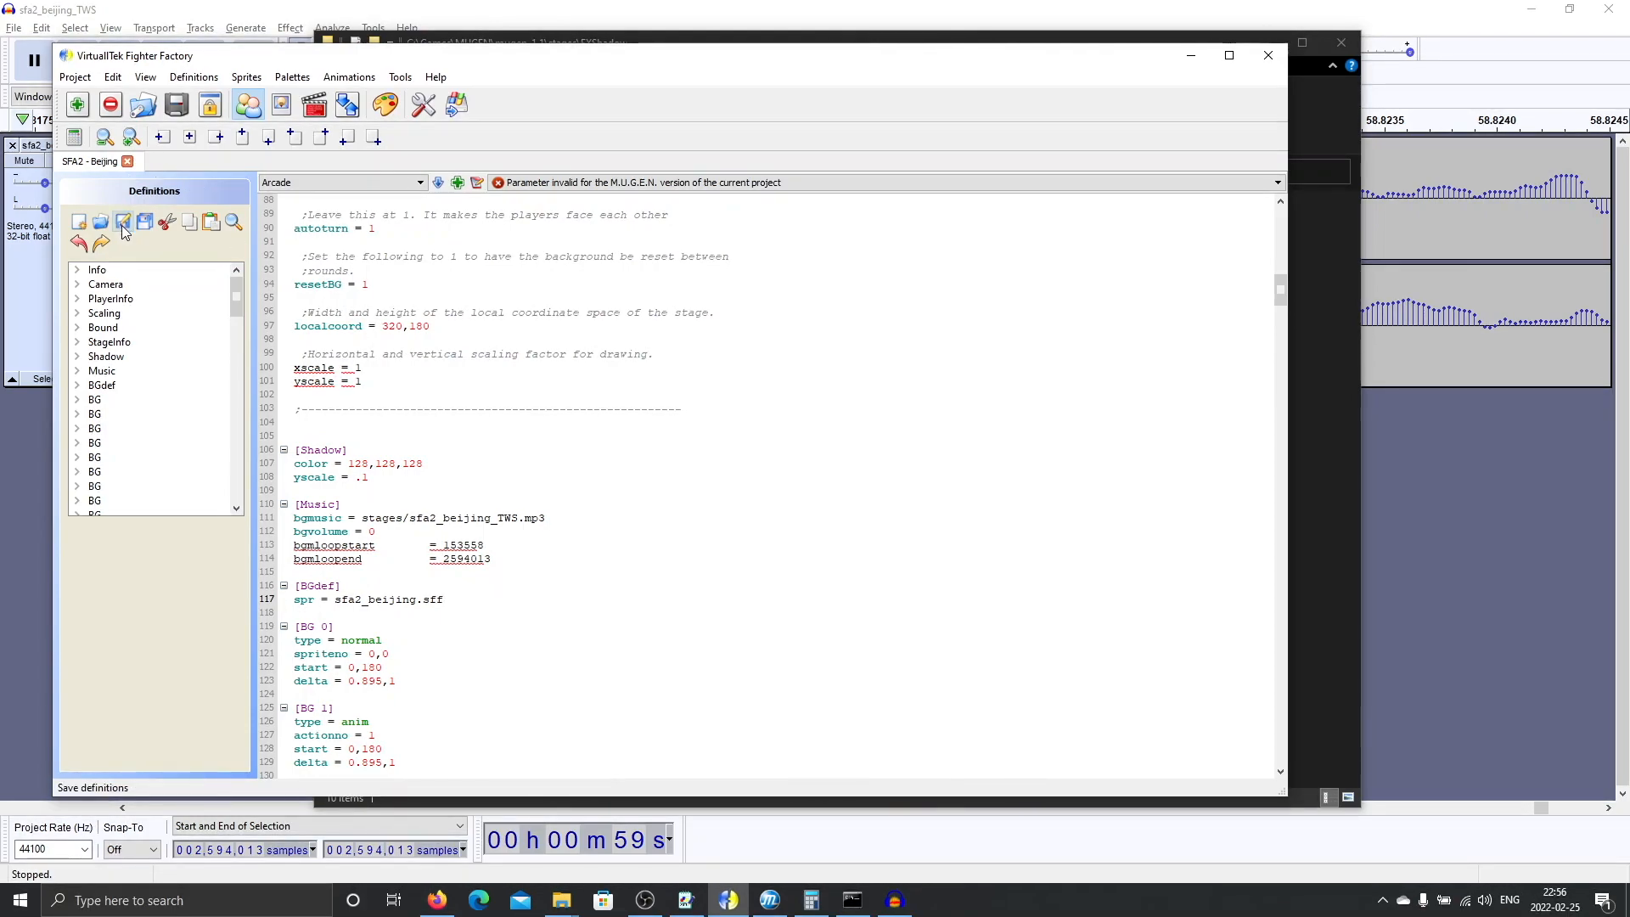
click(769, 901)
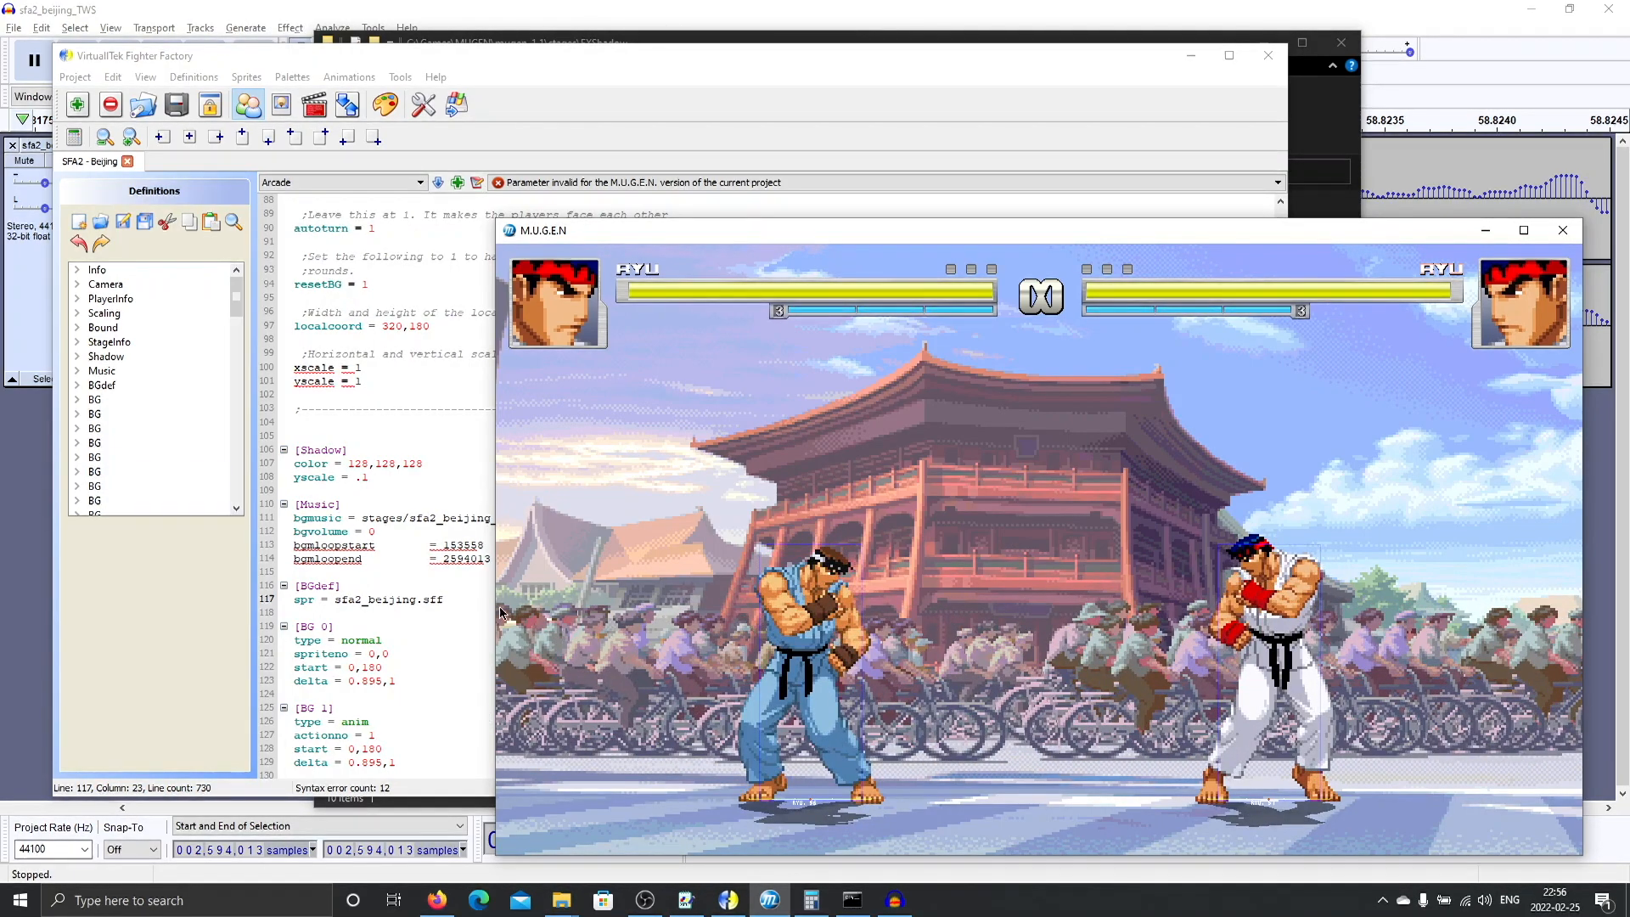
key(shift+F4)
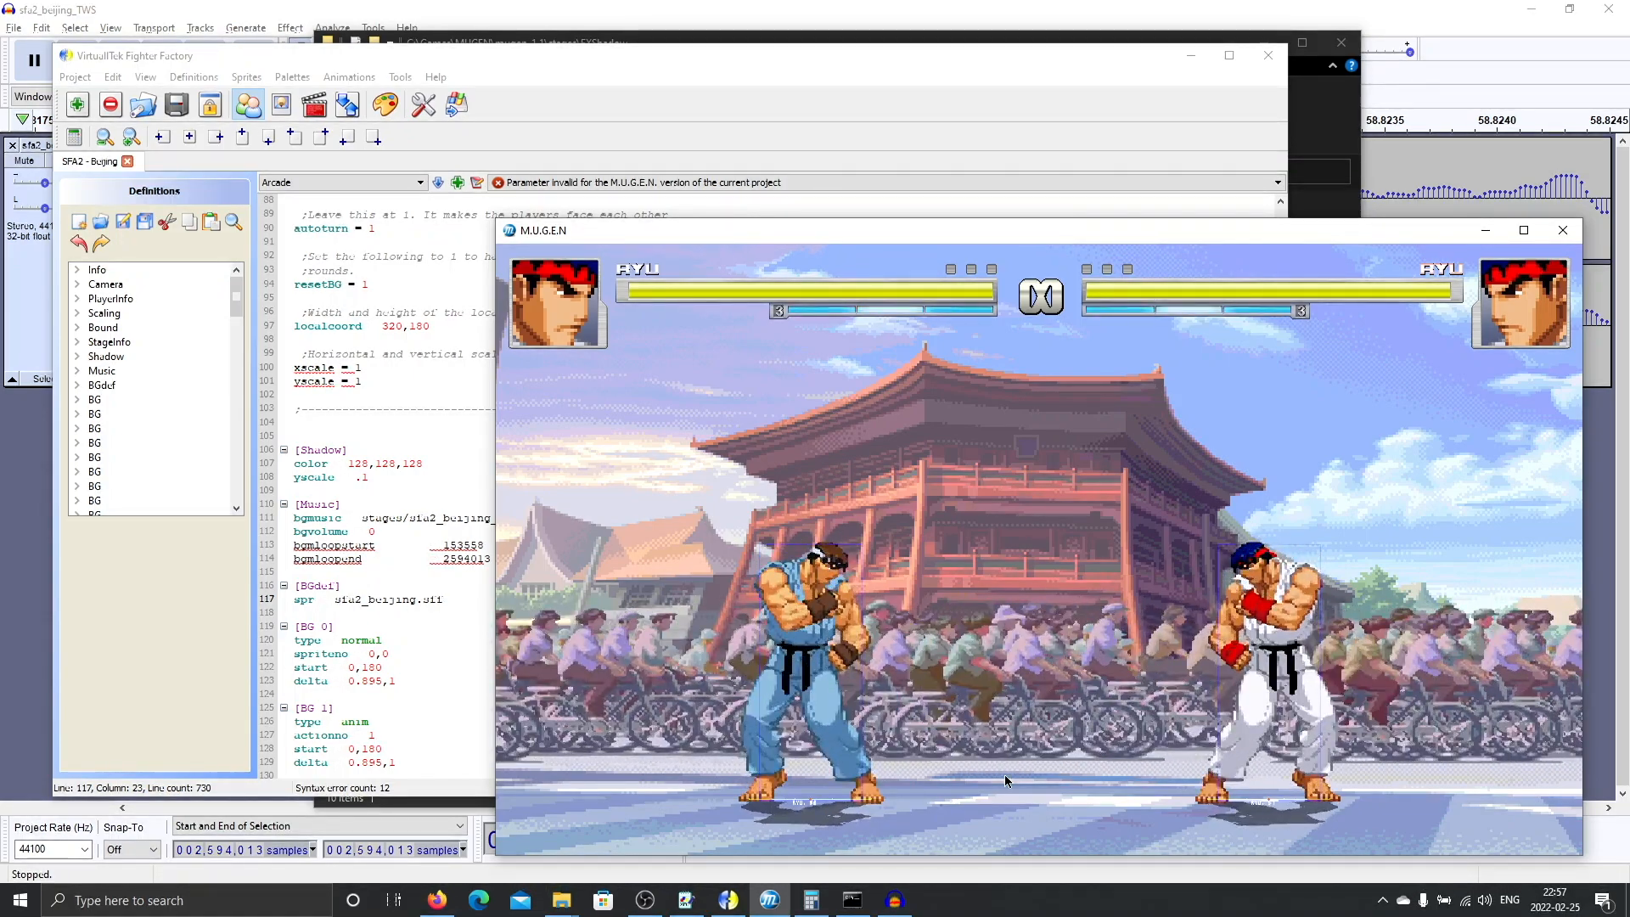
key(Right)
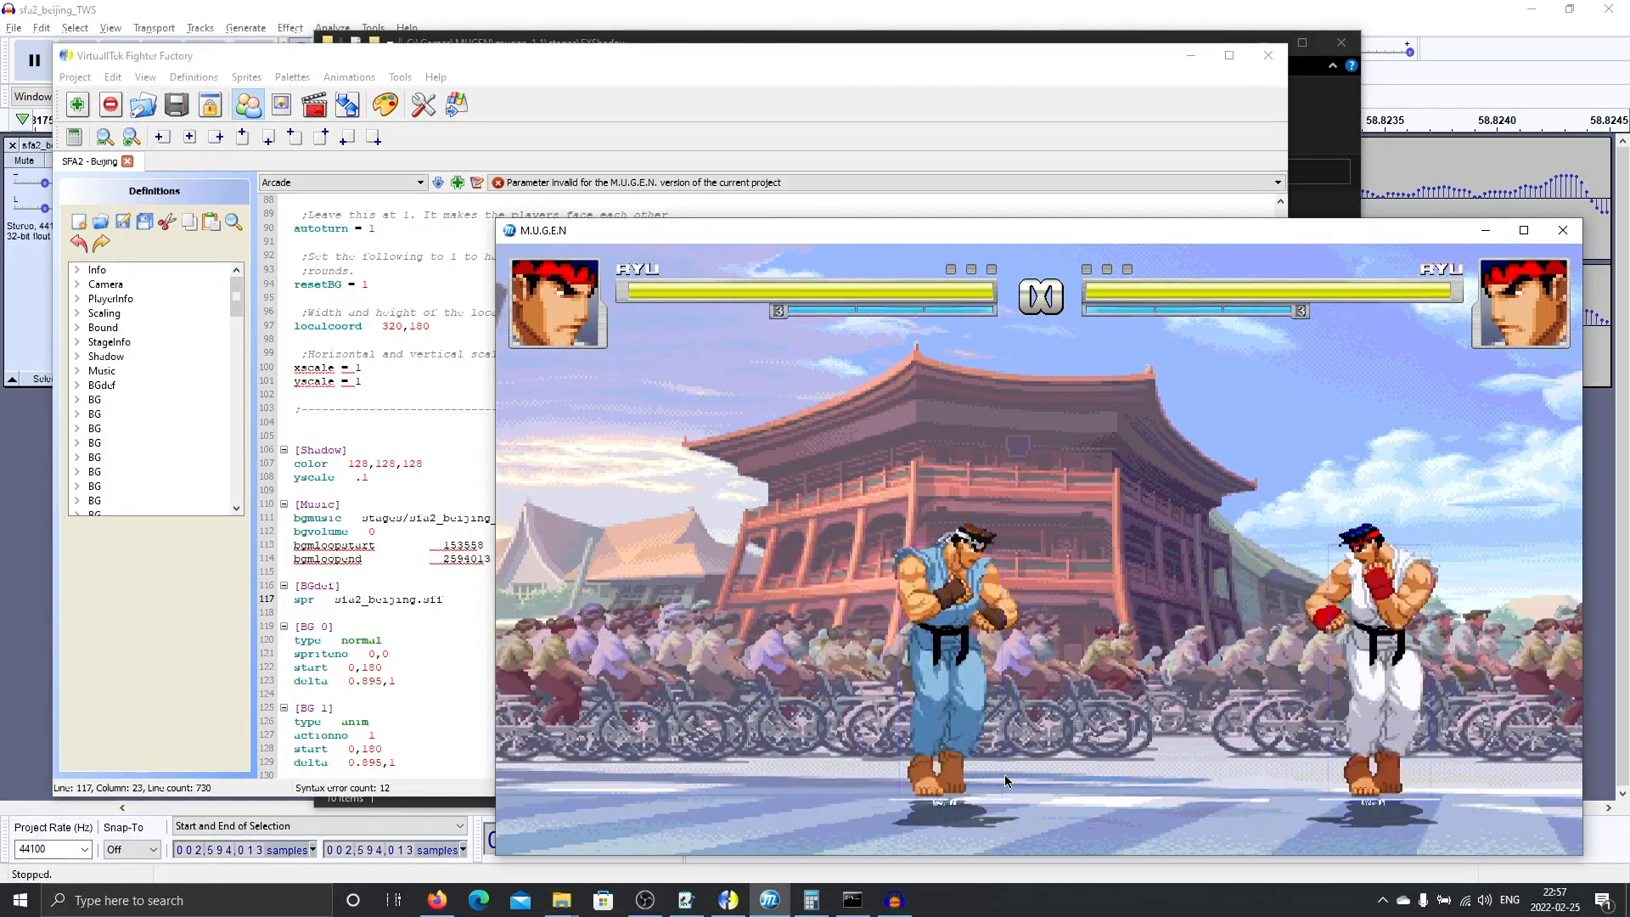
key(Left)
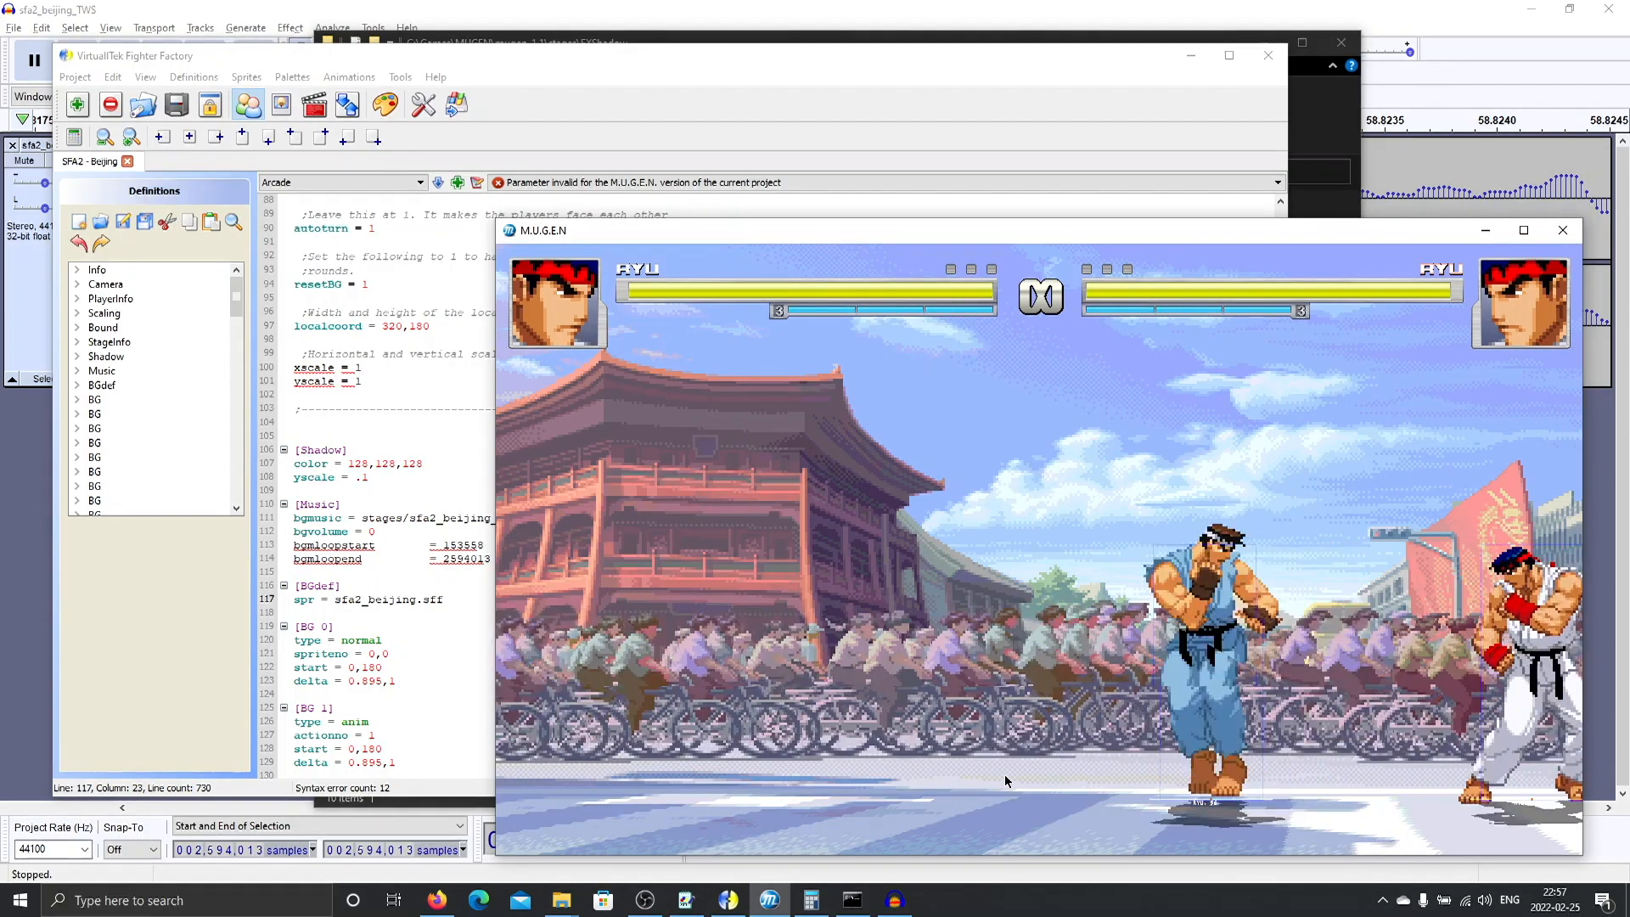
key(Left)
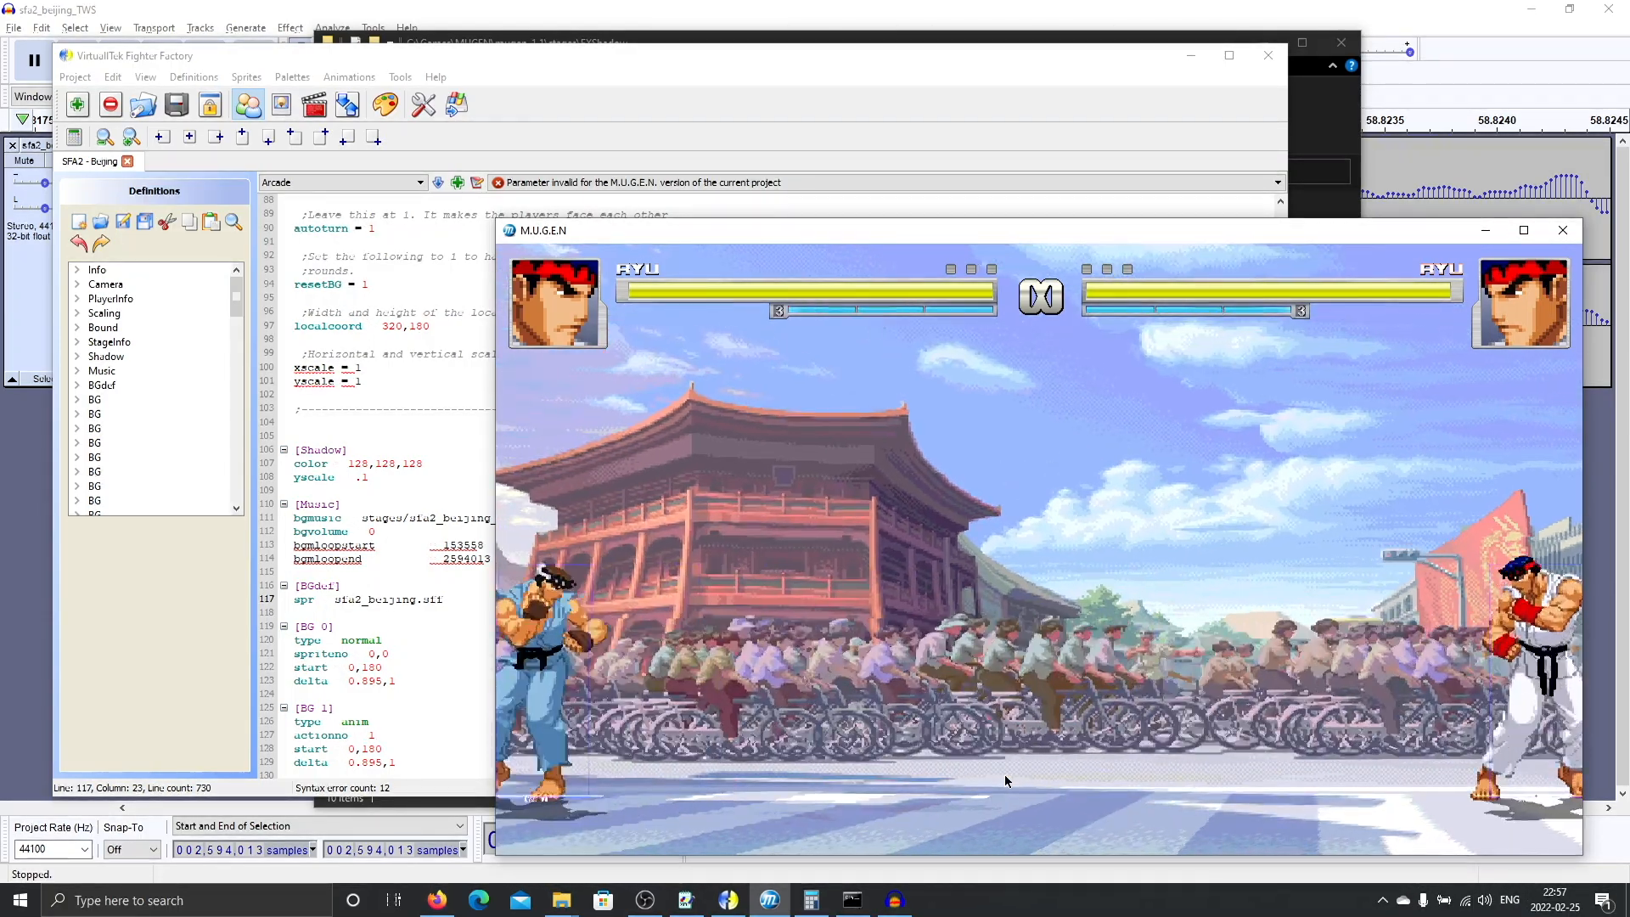
key(Left)
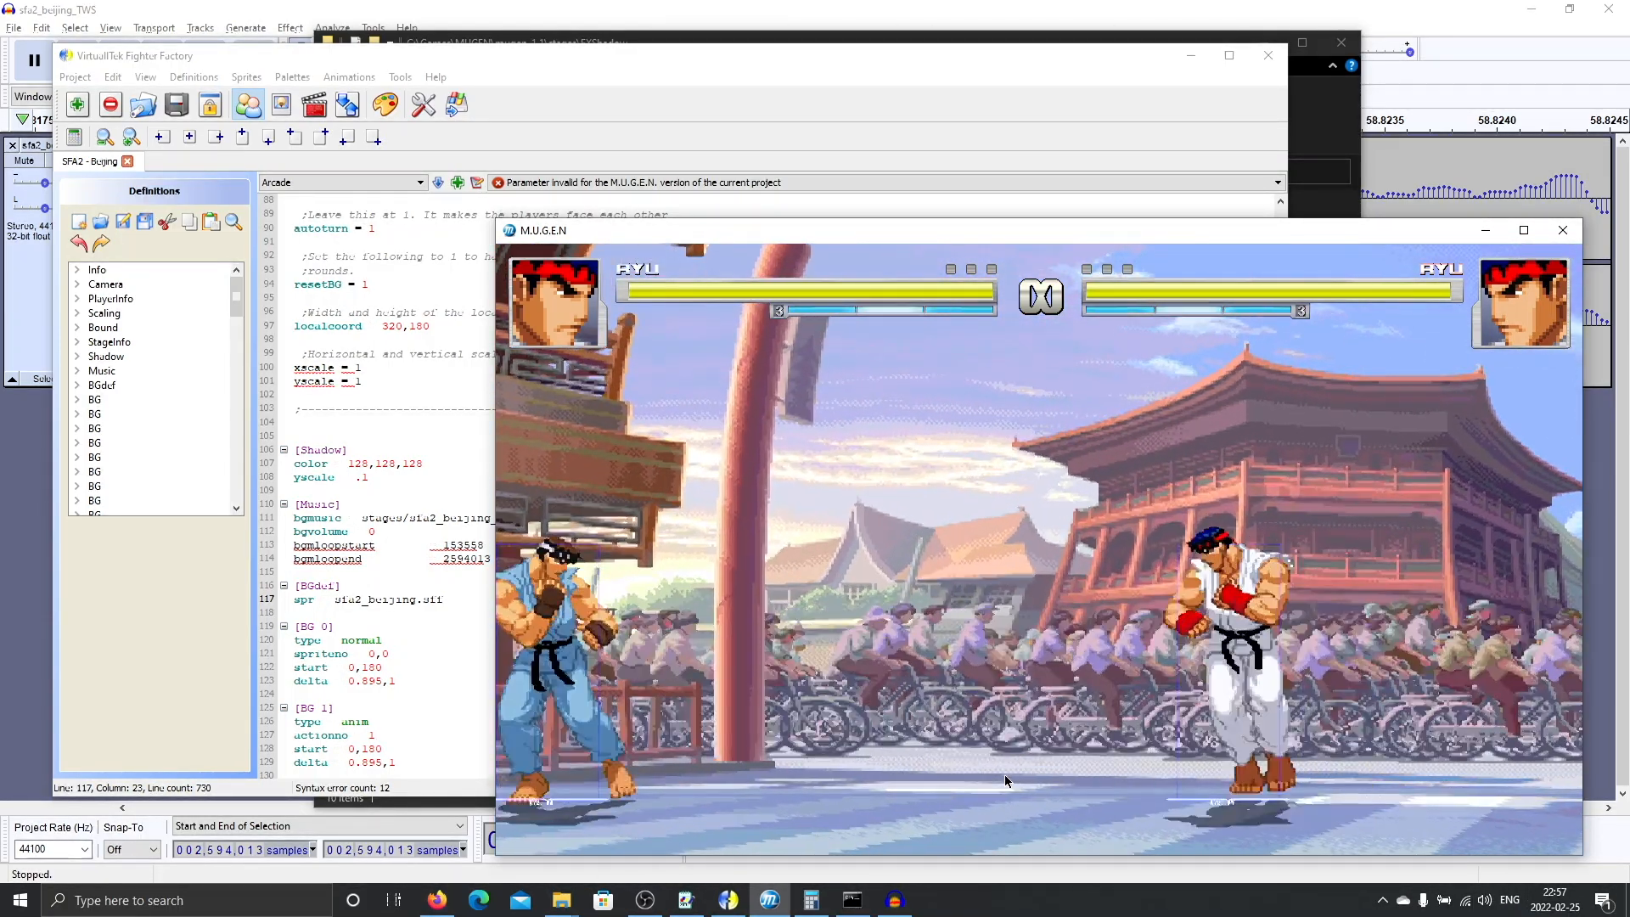
key(Right)
key(Right)
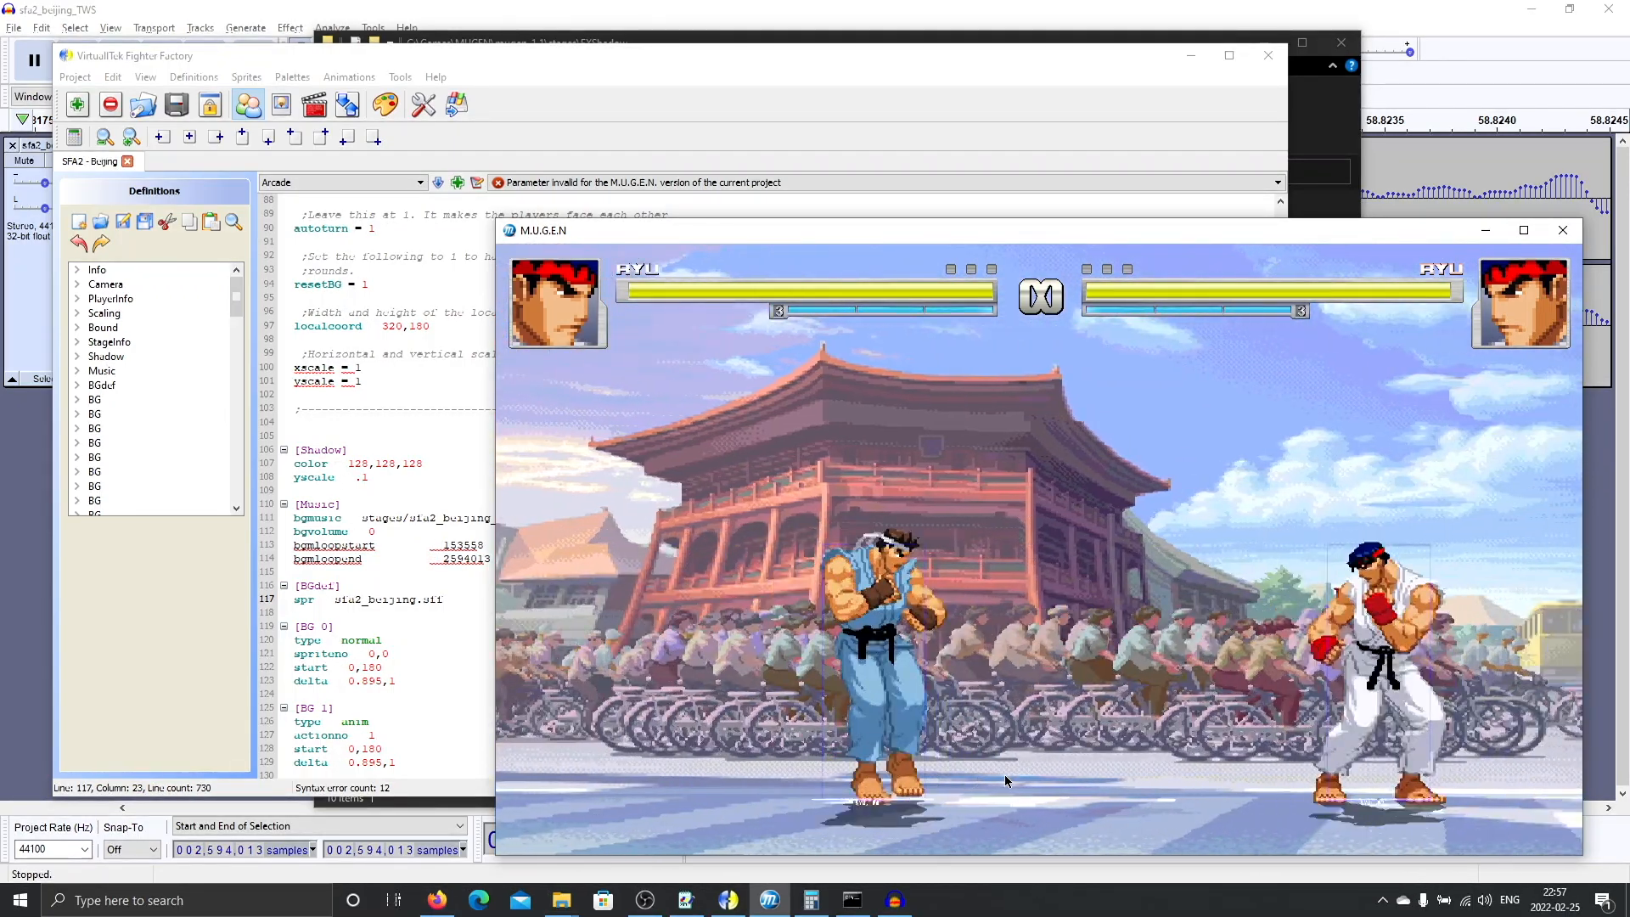
key(Left)
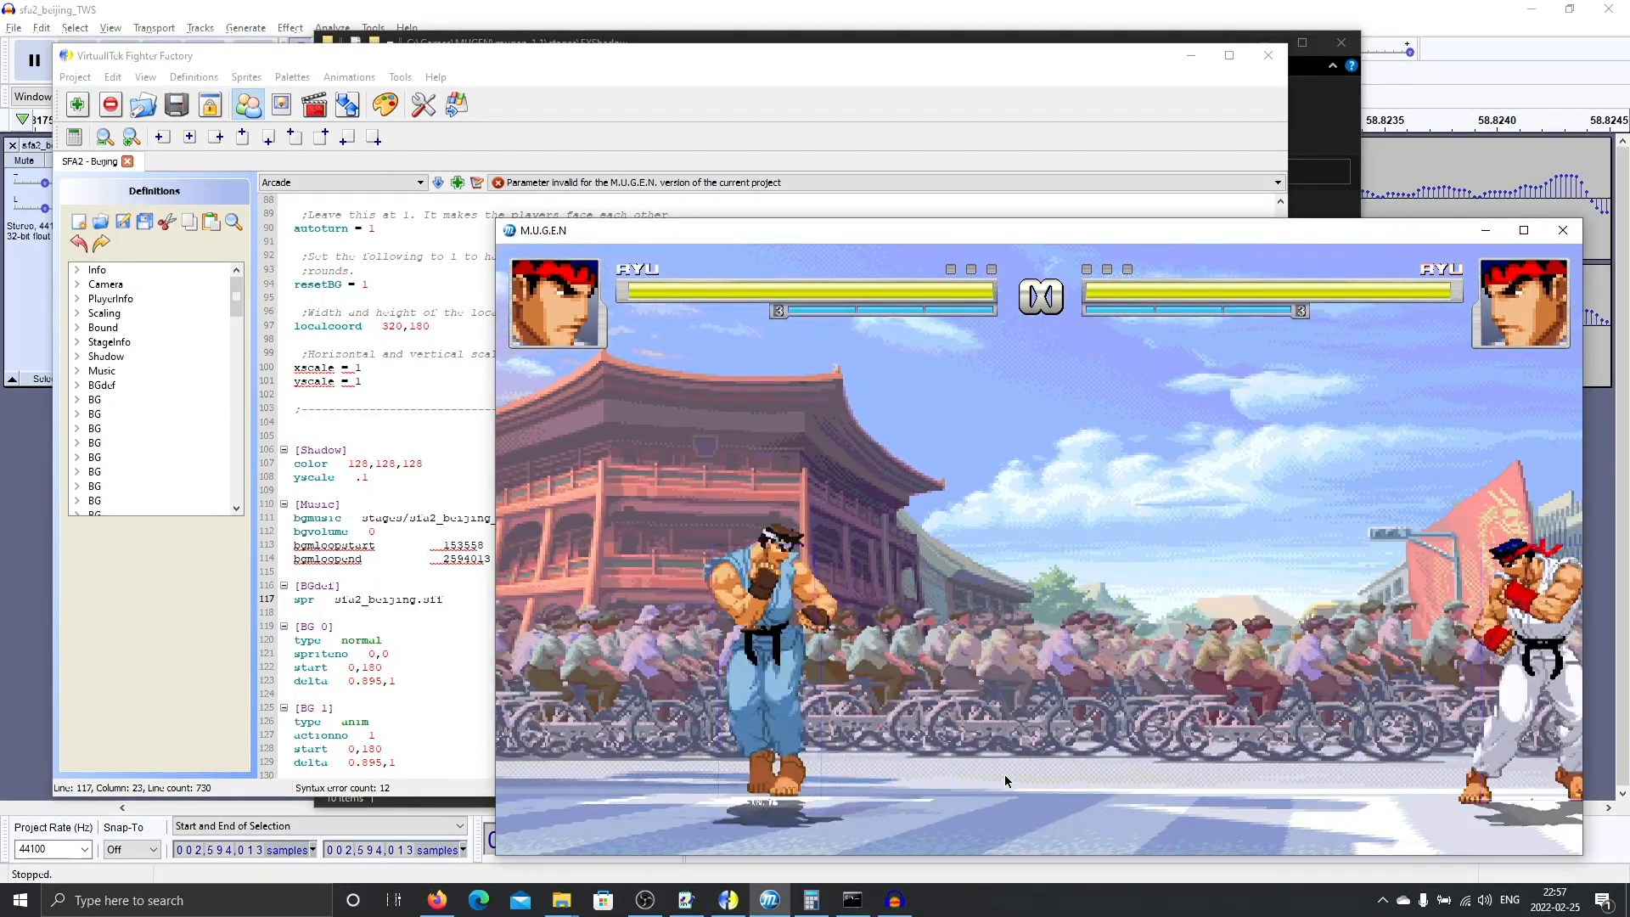
key(Left)
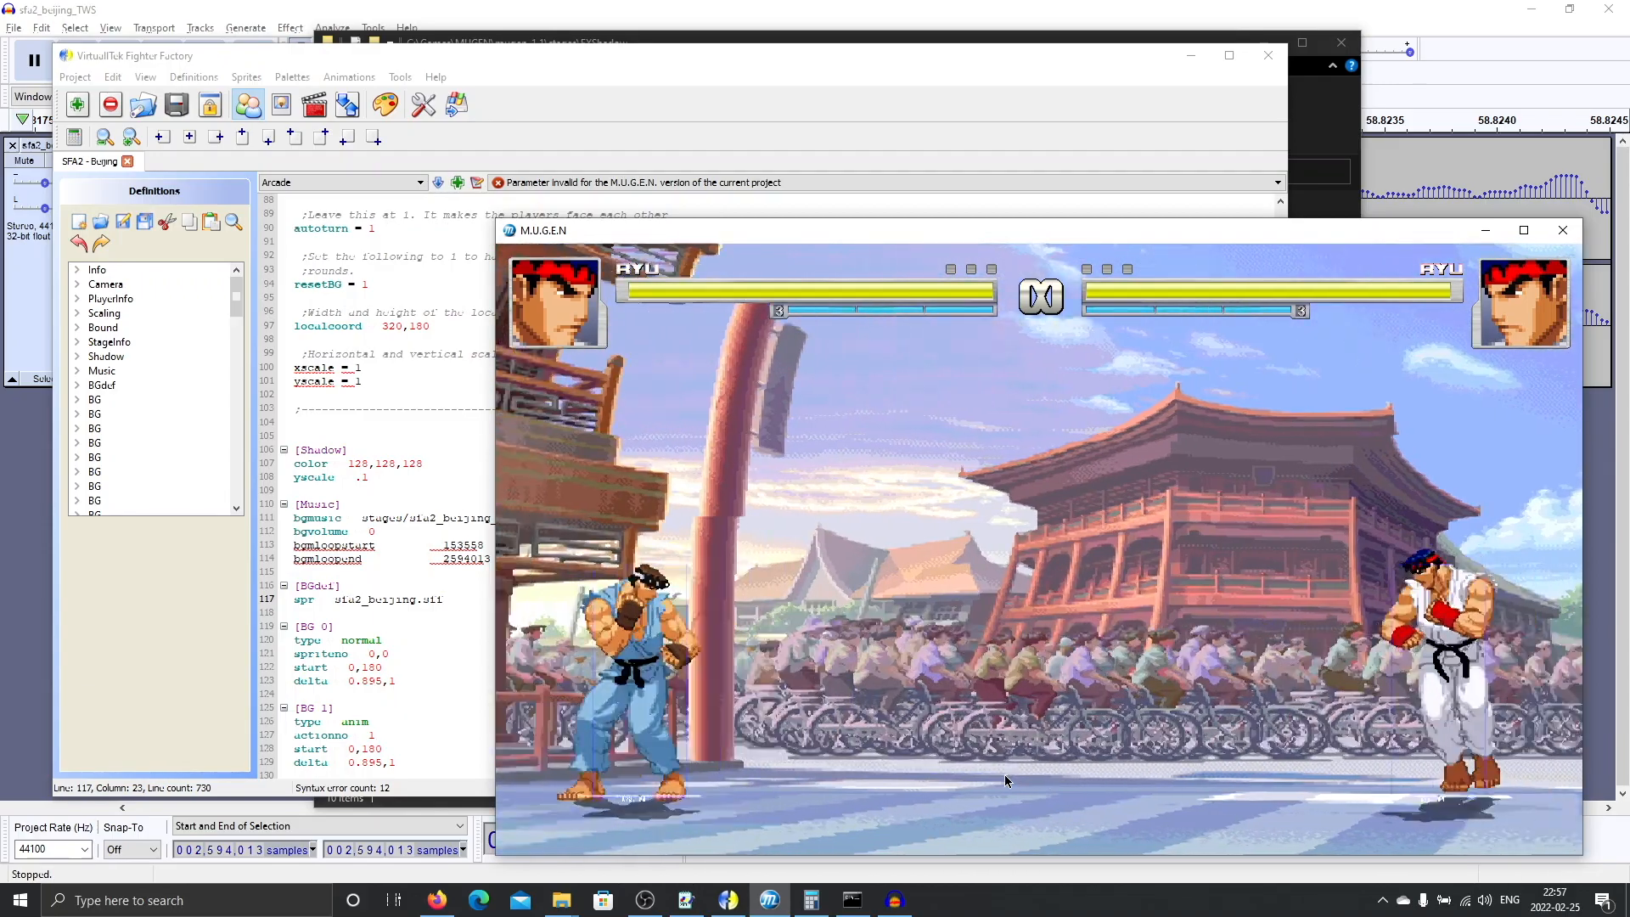
key(Up)
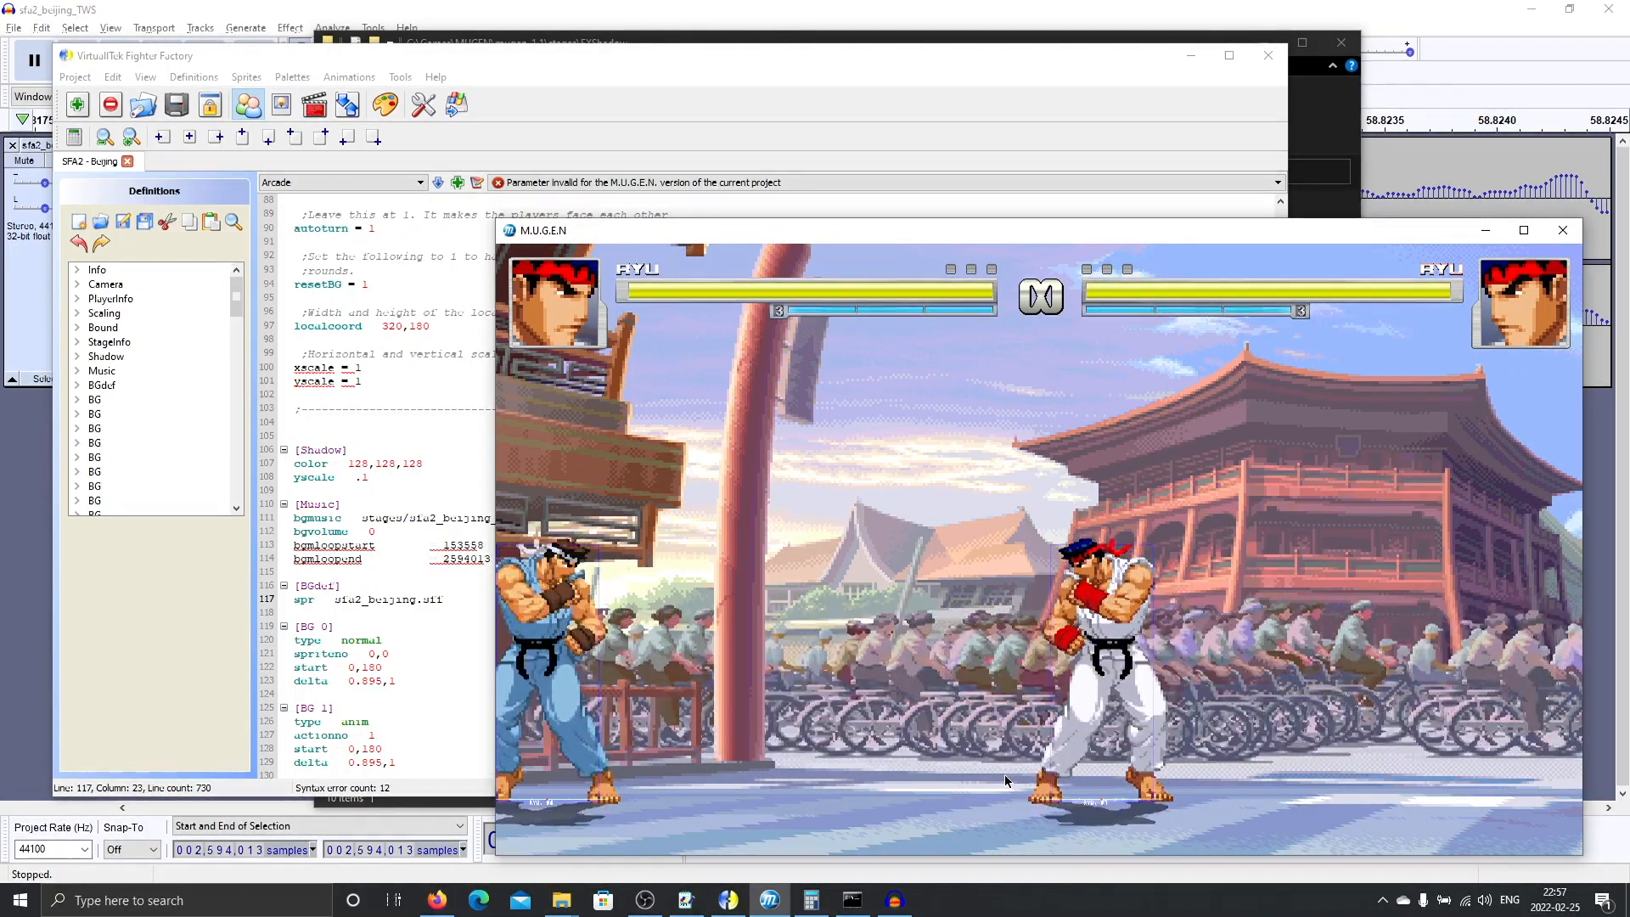
key(Right)
key(Right)
key(Left)
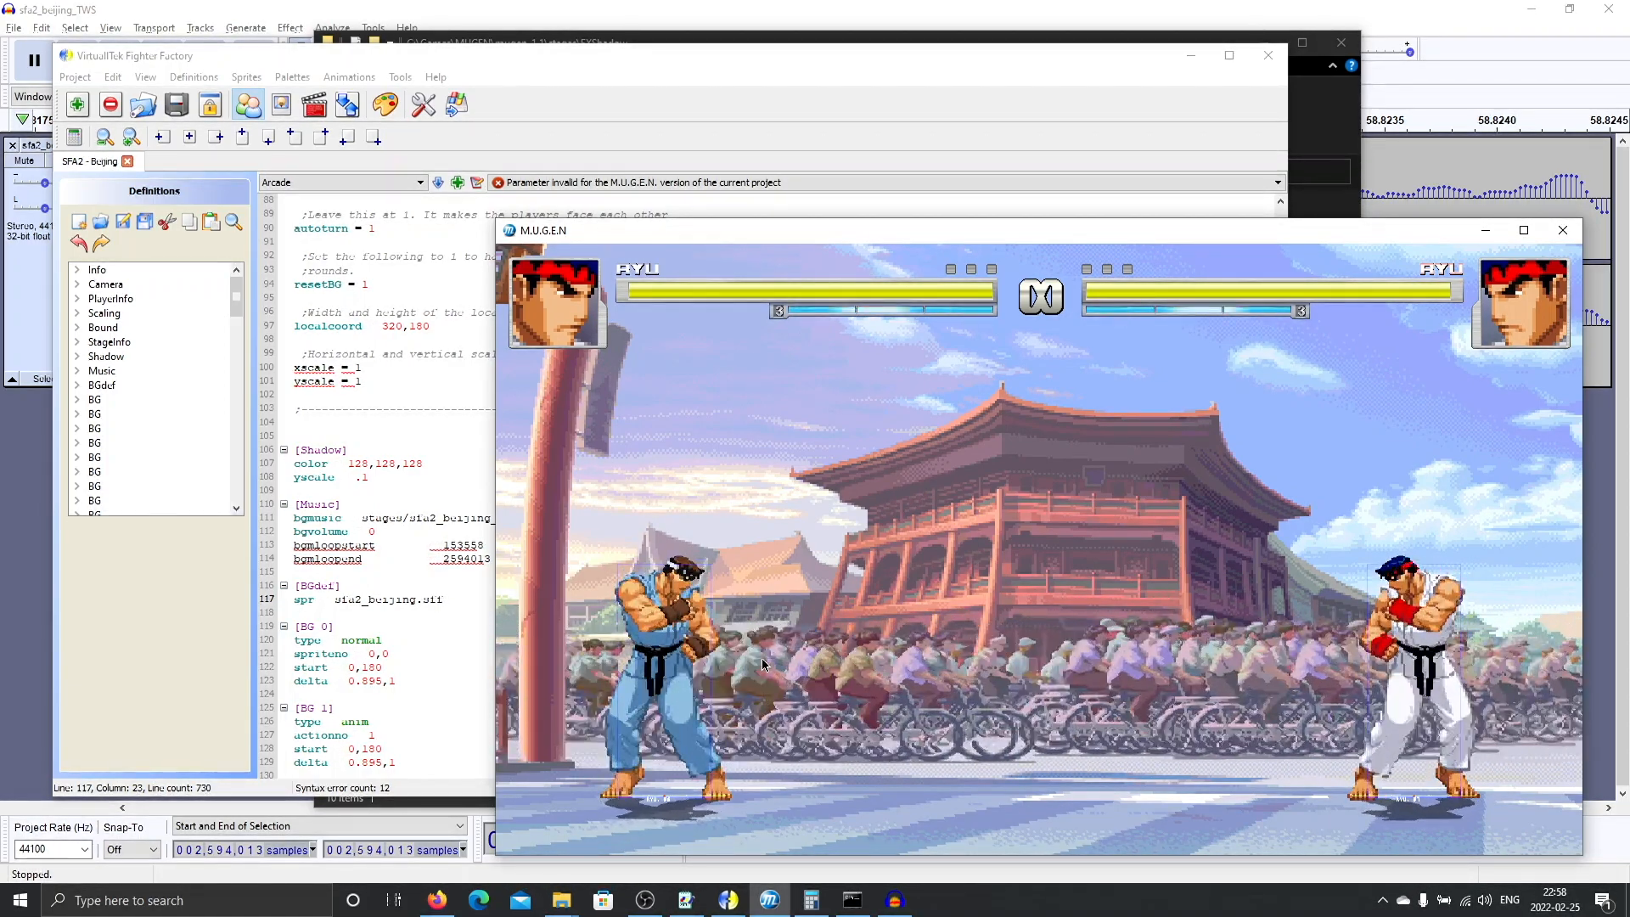
Start a Training Mode match of Ryu against Ryu on Stage 63: SFA2 - Beijing TWS in M.U.G.E.N.
key(Escape)
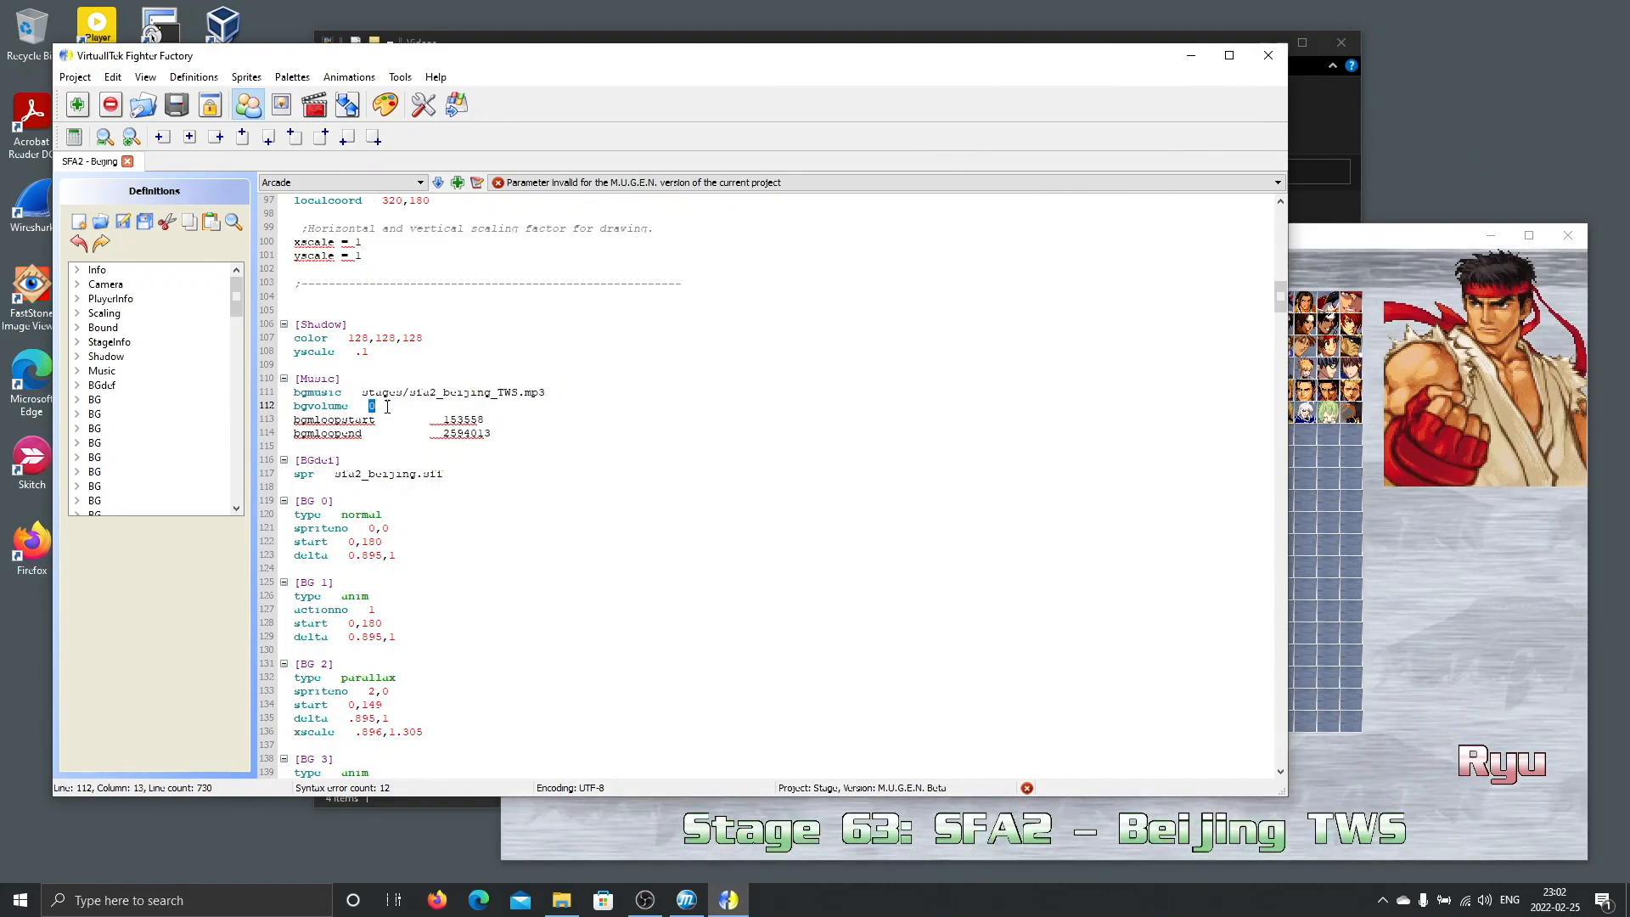
click(1516, 620)
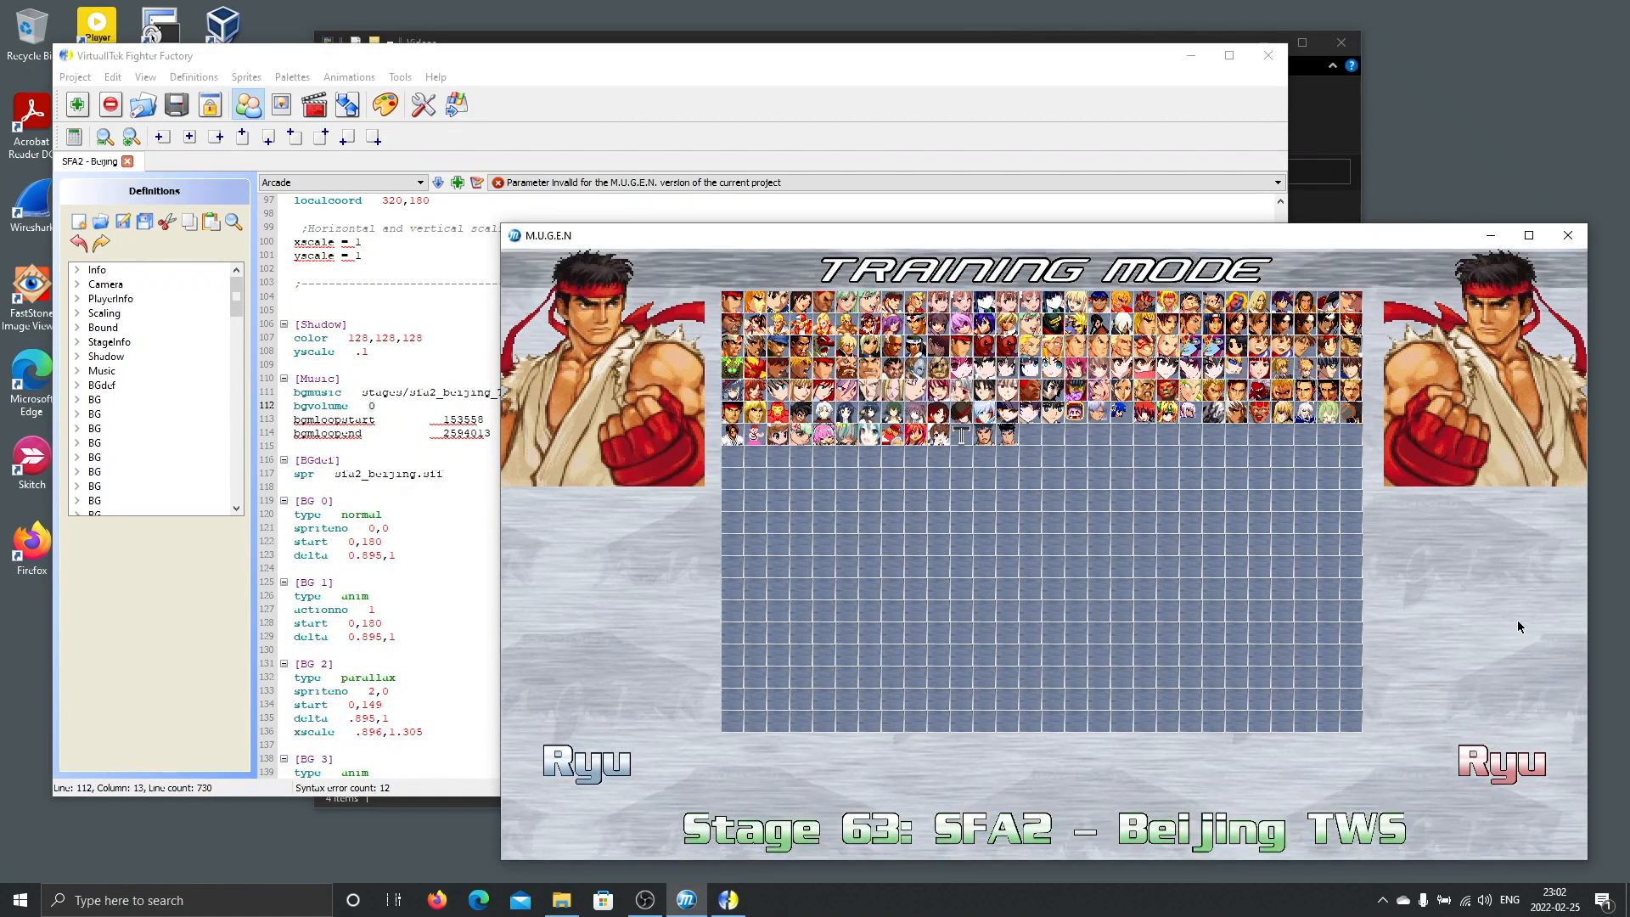
key(Return)
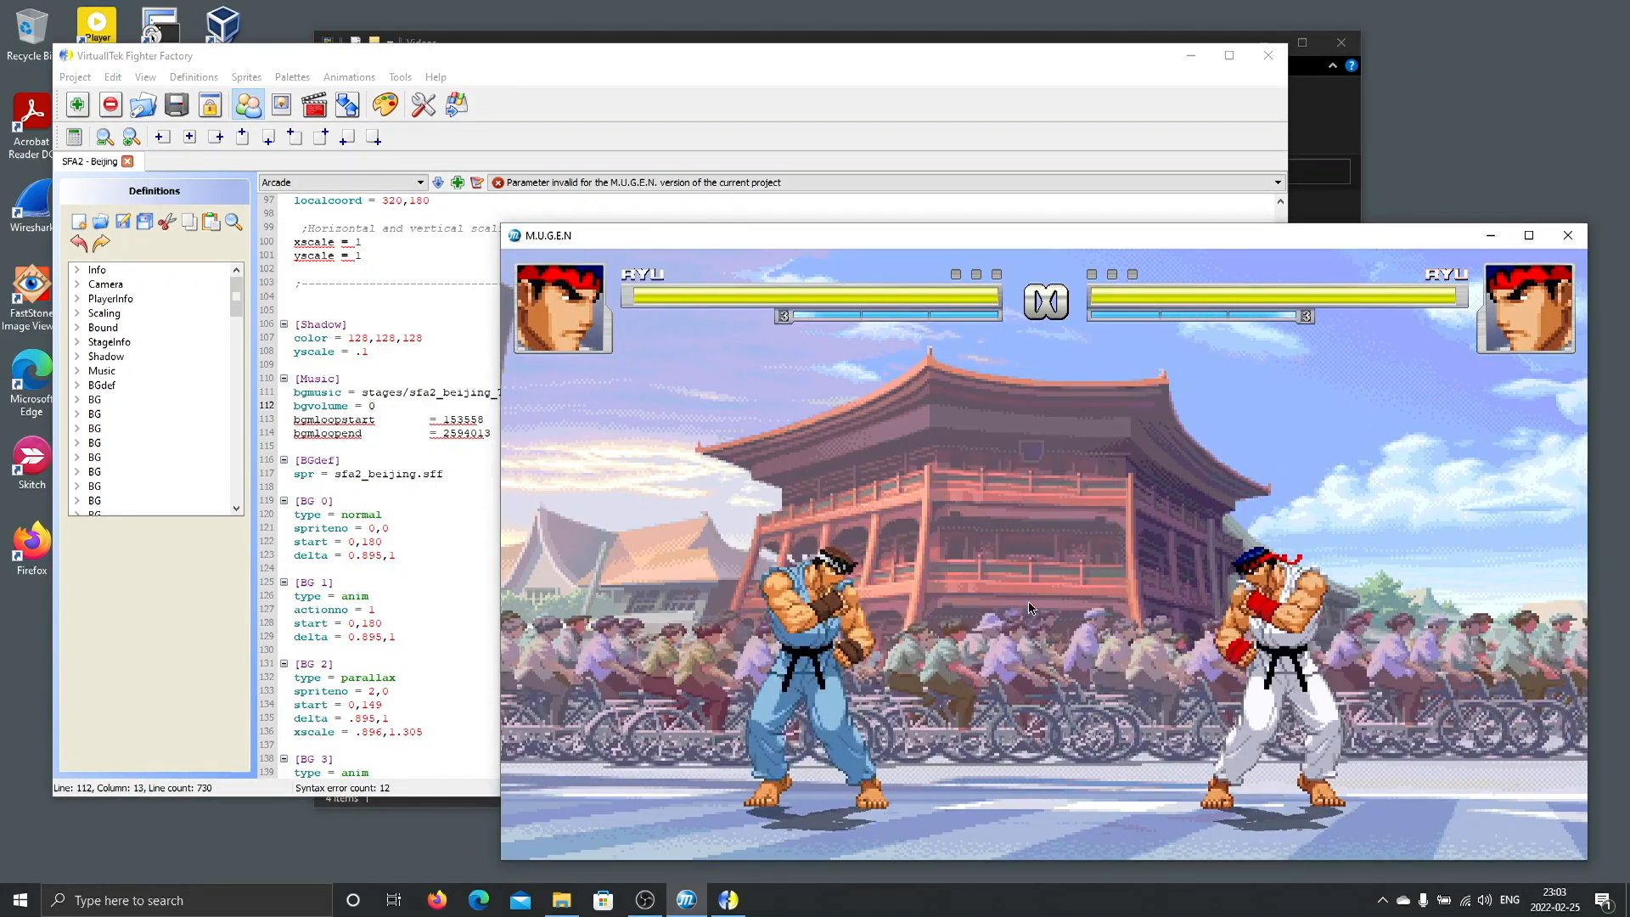
In Fighter Factory, set bgvolume in the [Music] section to 100, save the stage definition and reload the M.U.G.E.N match.
click(390, 405)
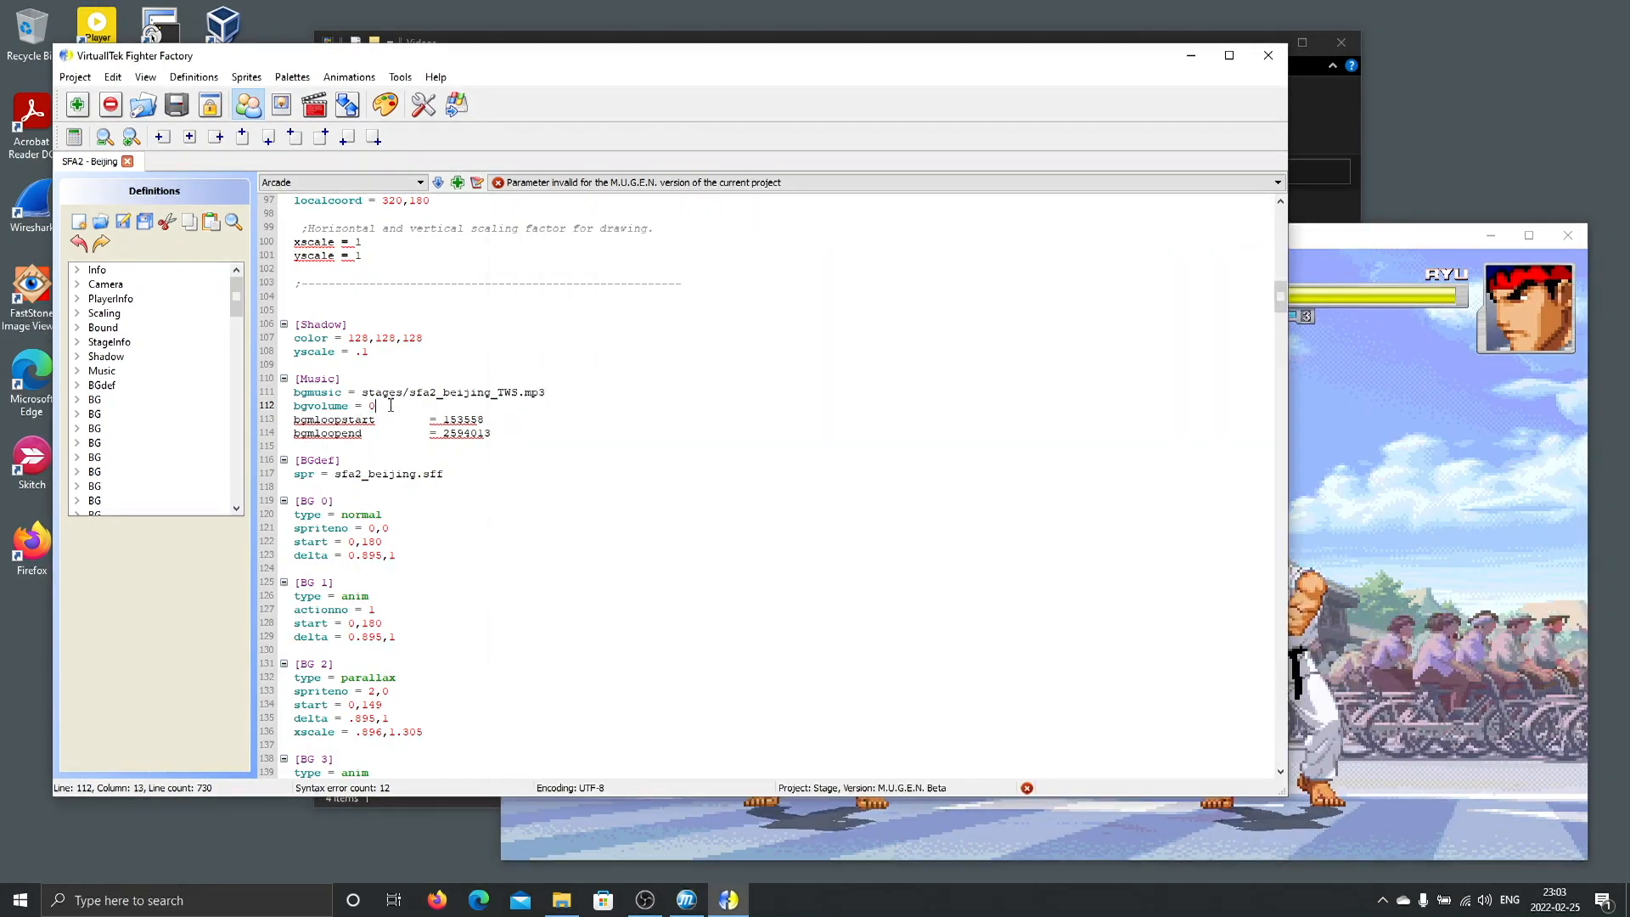
key(BackSpace)
text(100)
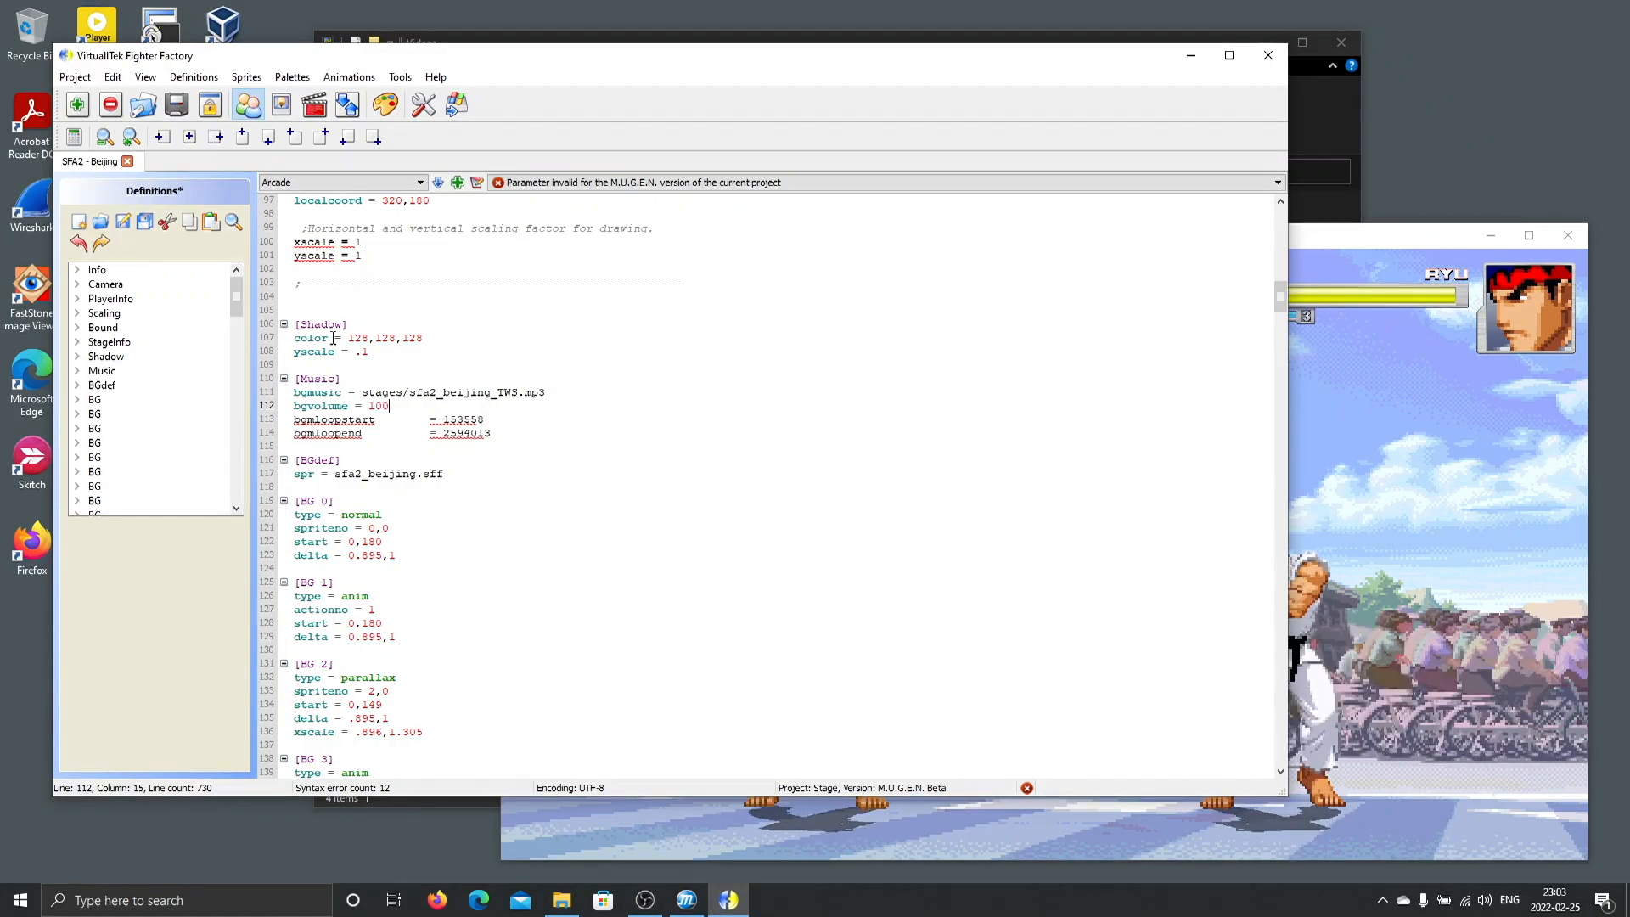
click(124, 222)
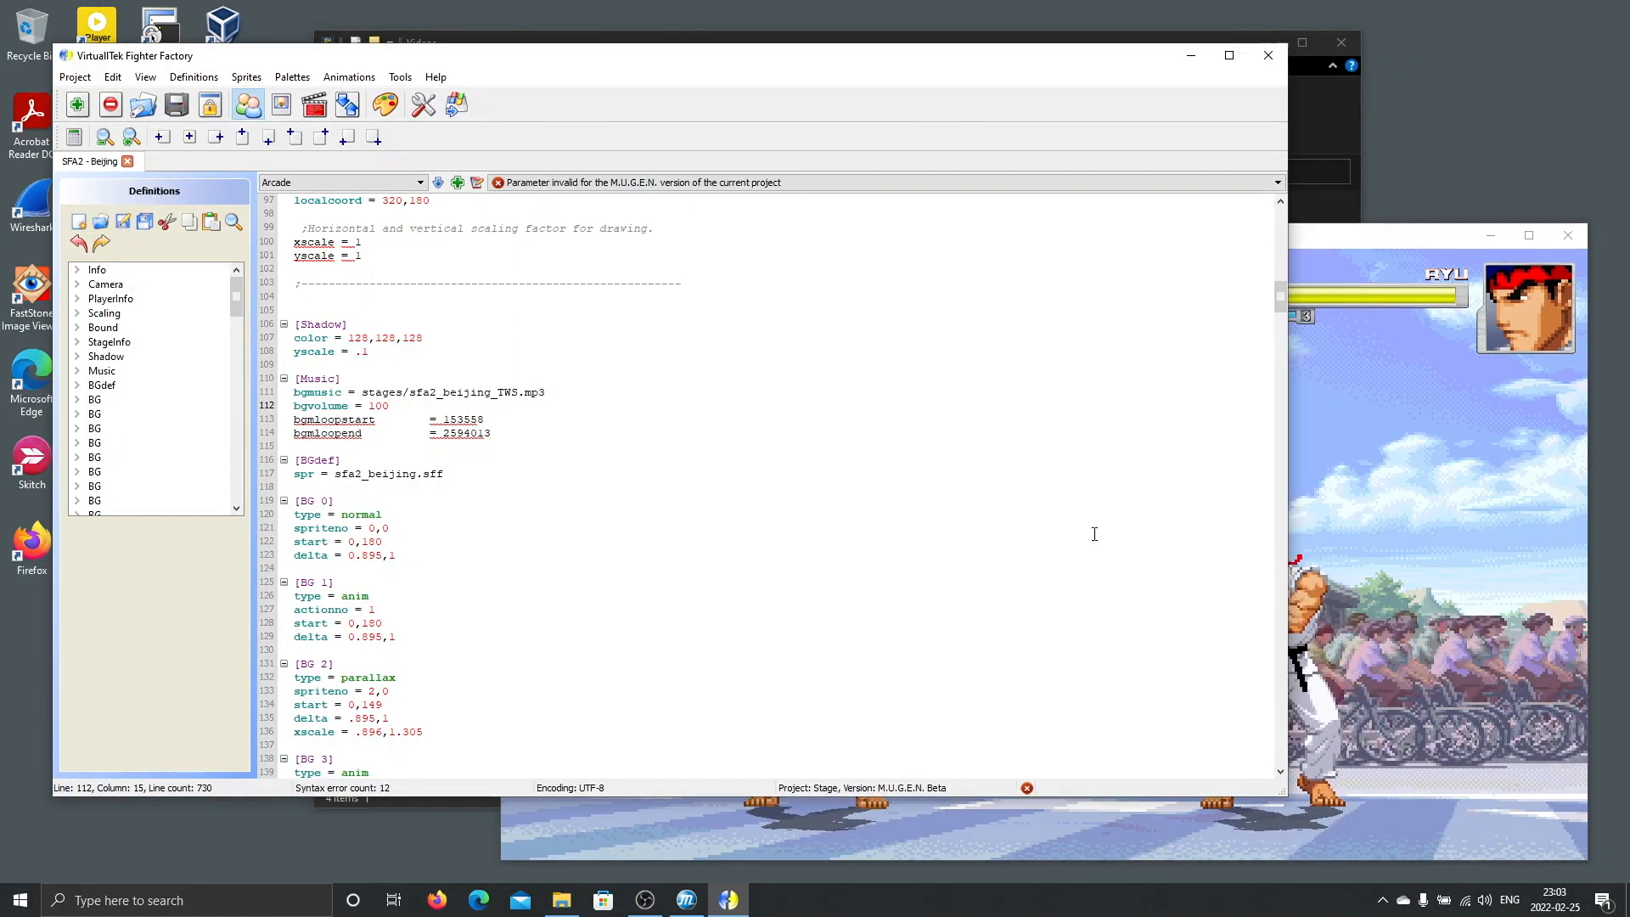
click(1464, 659)
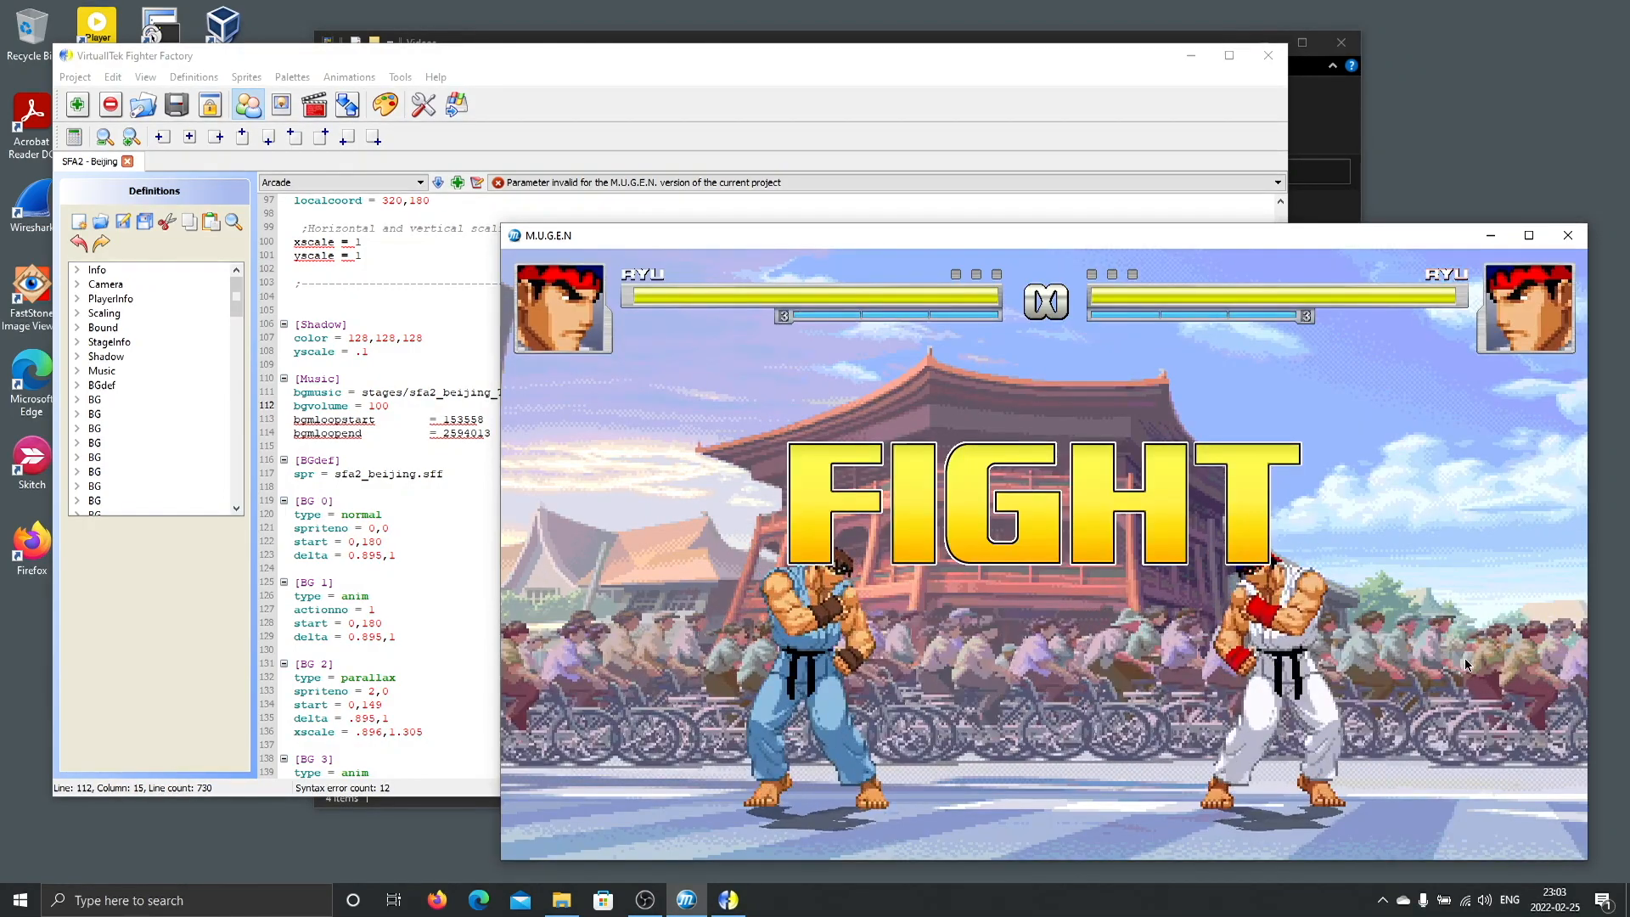
Rename bgvolume to bgmvolume in the [Music] section, set it to 20, and save and reload the stage in M.U.G.E.N.
click(312, 408)
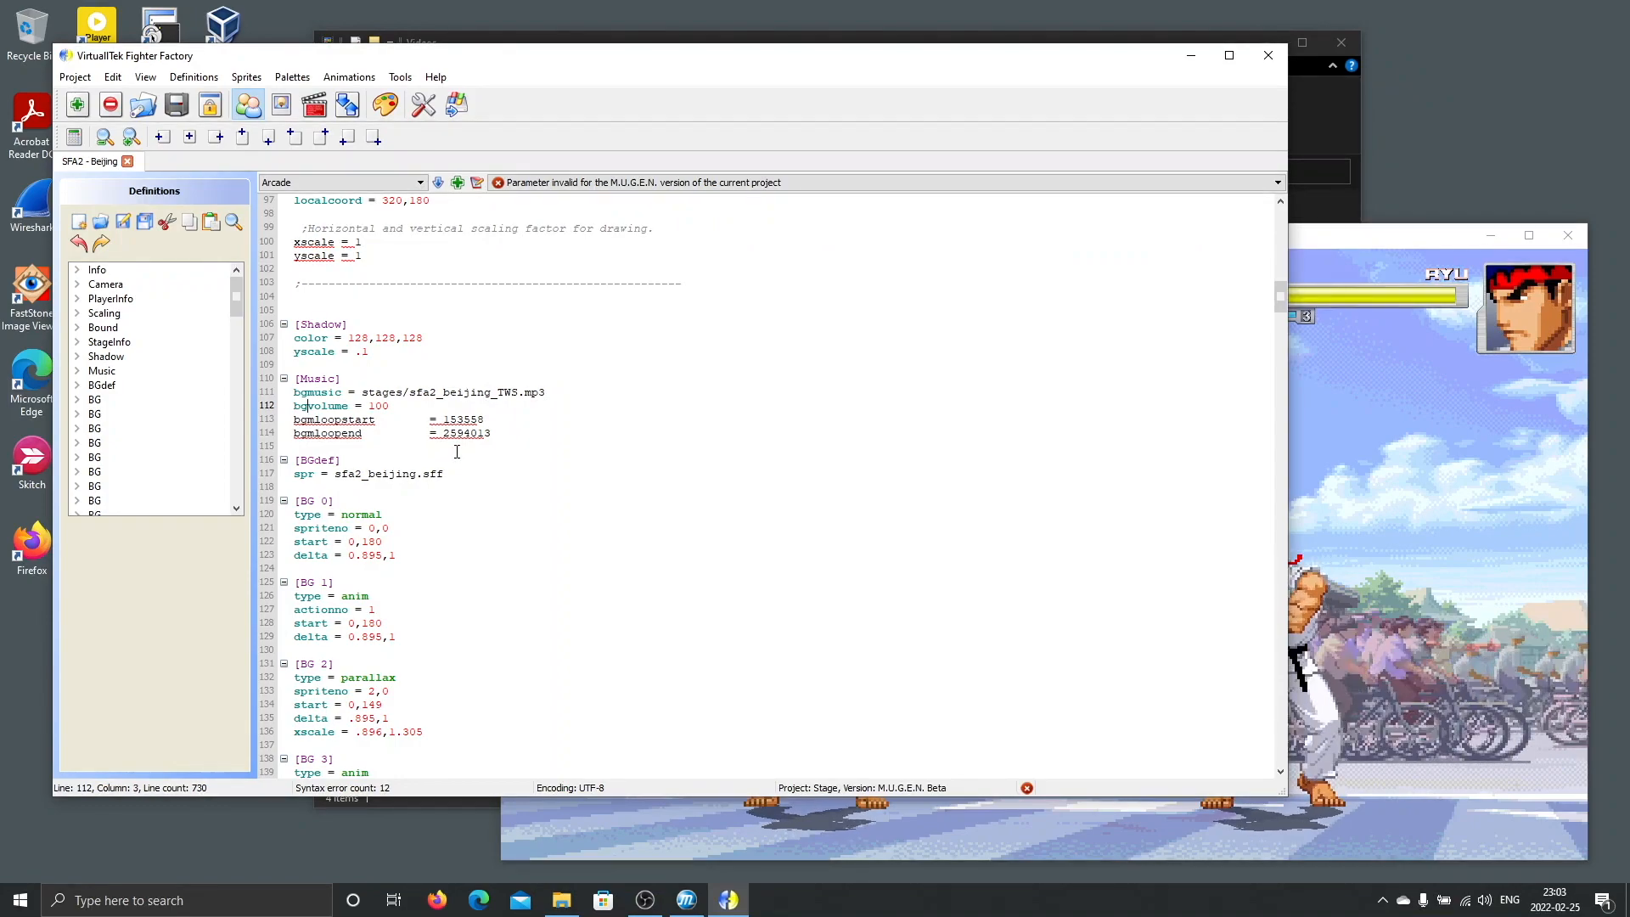
text(m)
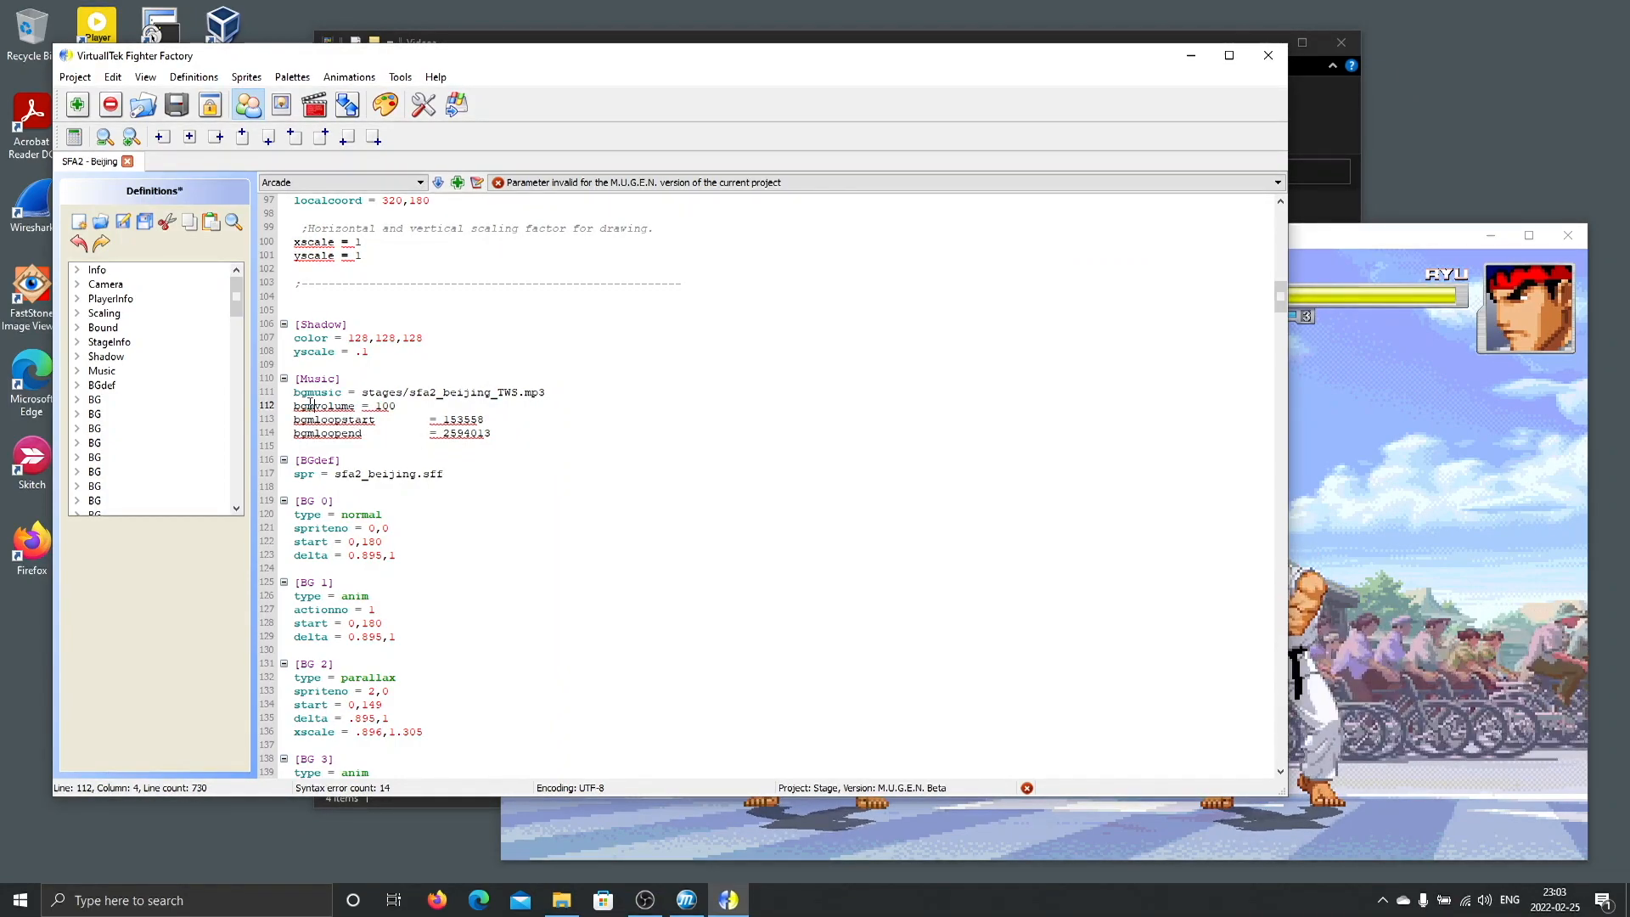
double_click(386, 406)
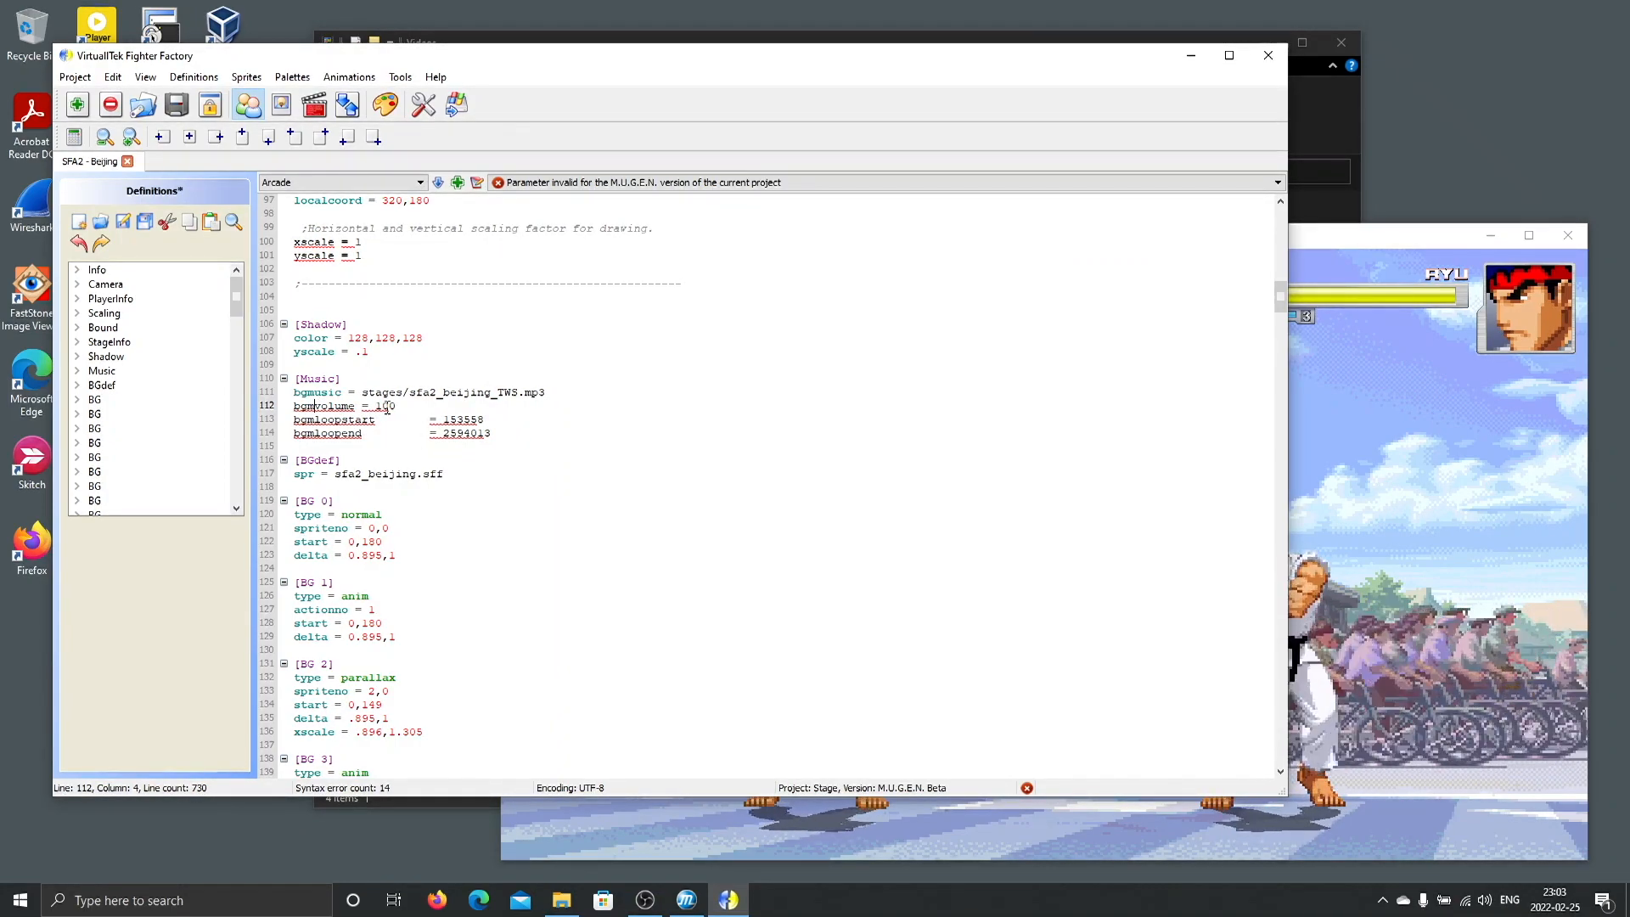
text(20)
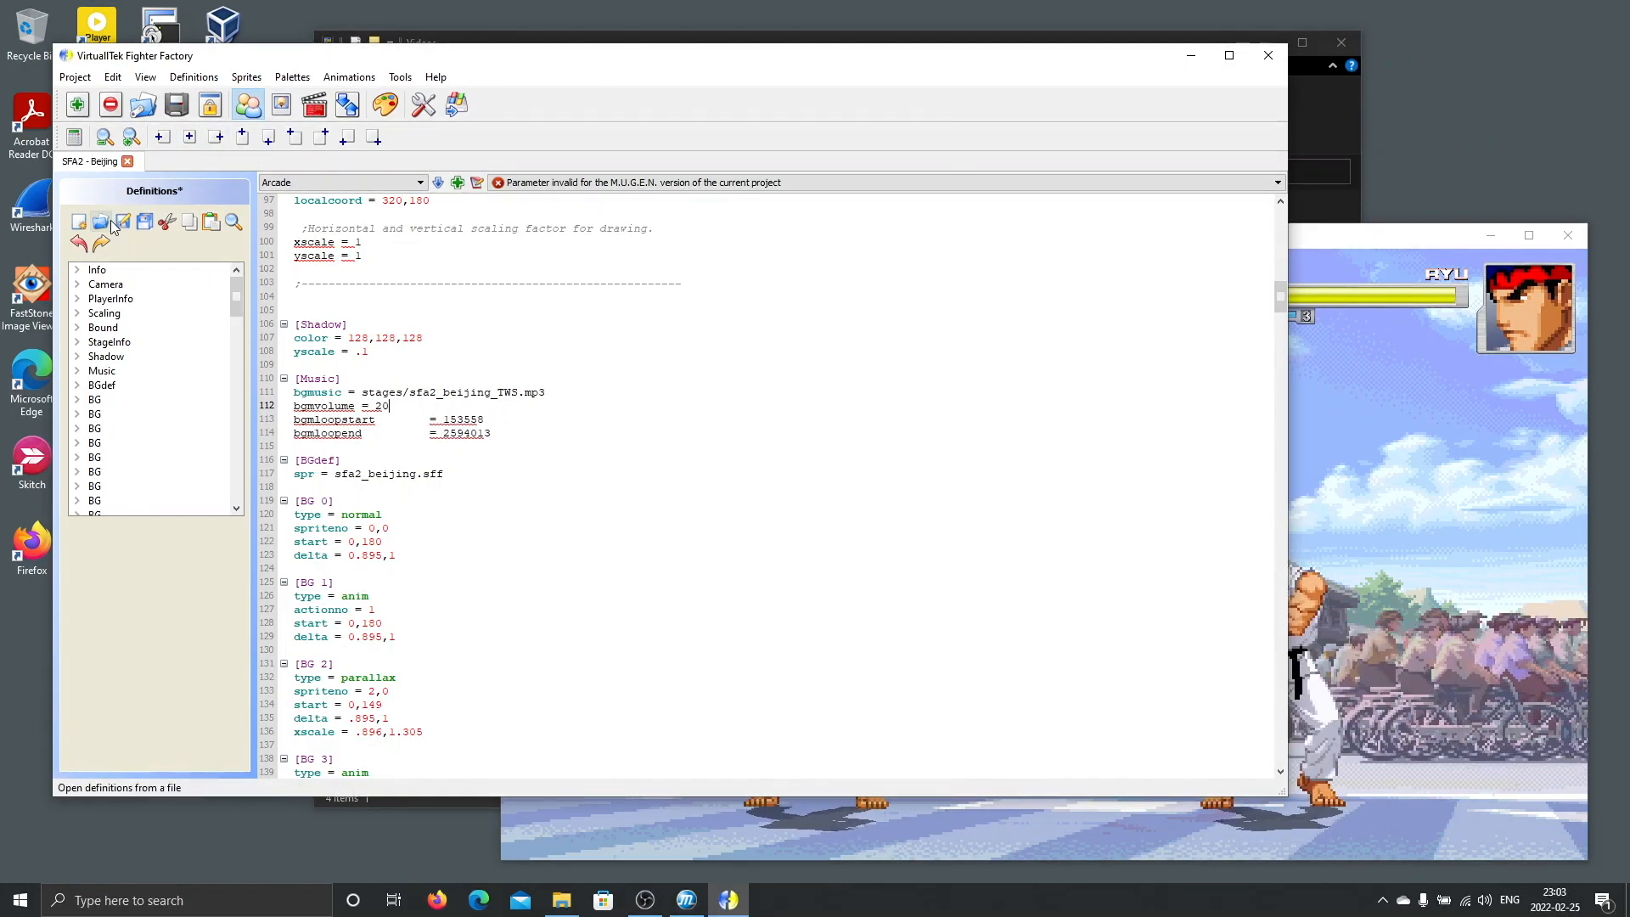
click(119, 223)
click(1488, 584)
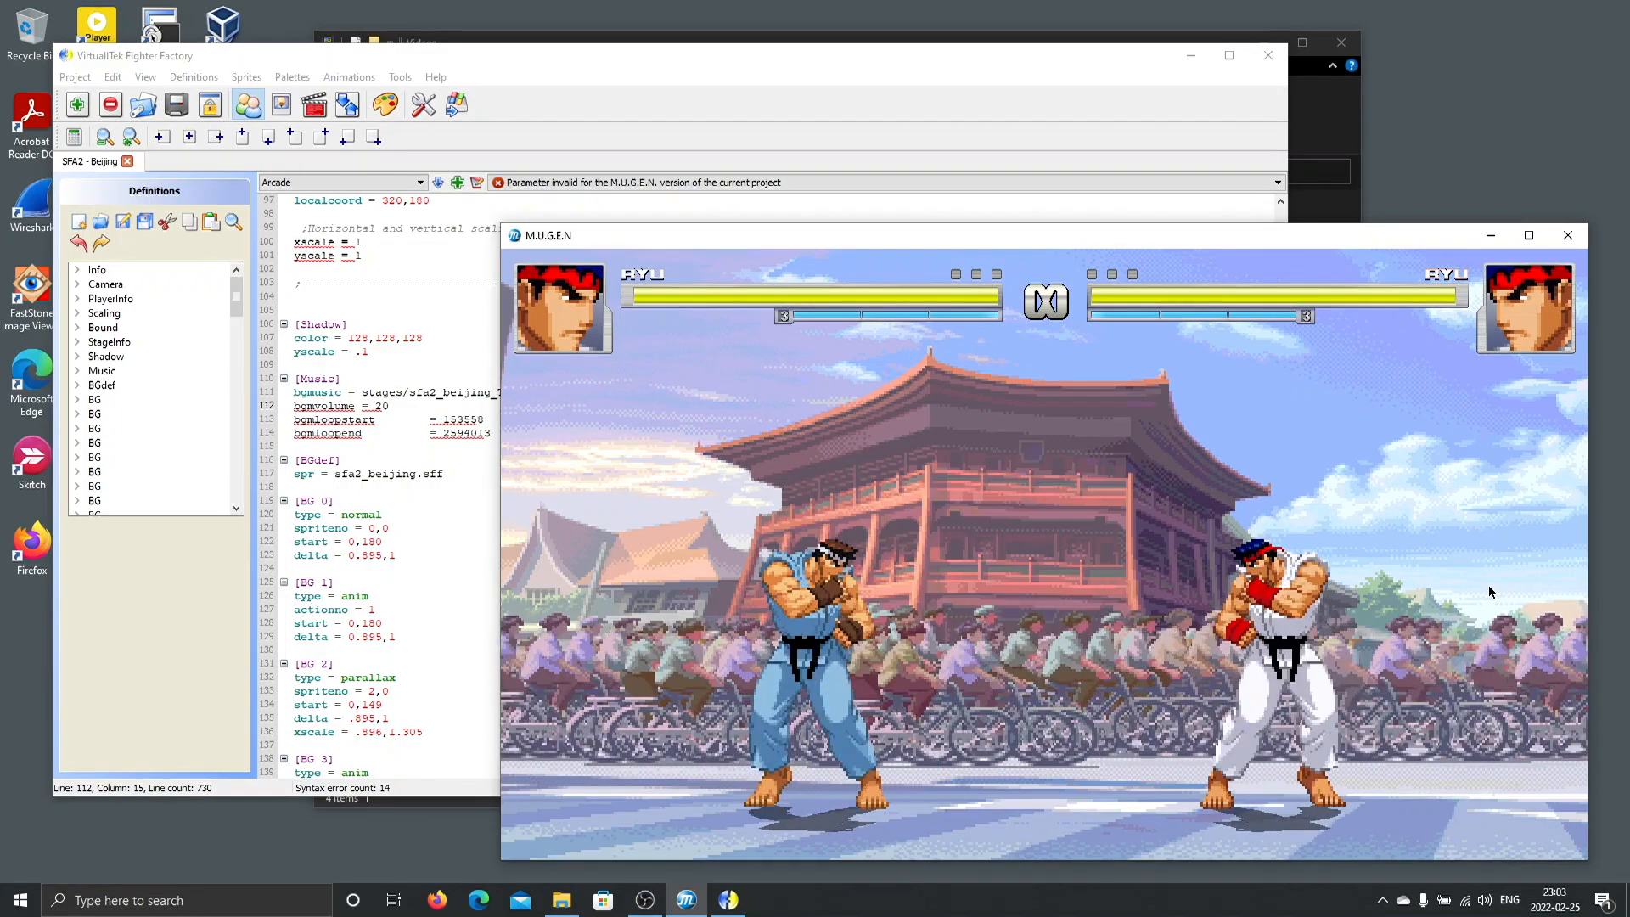
key(shift+F4)
key(Return)
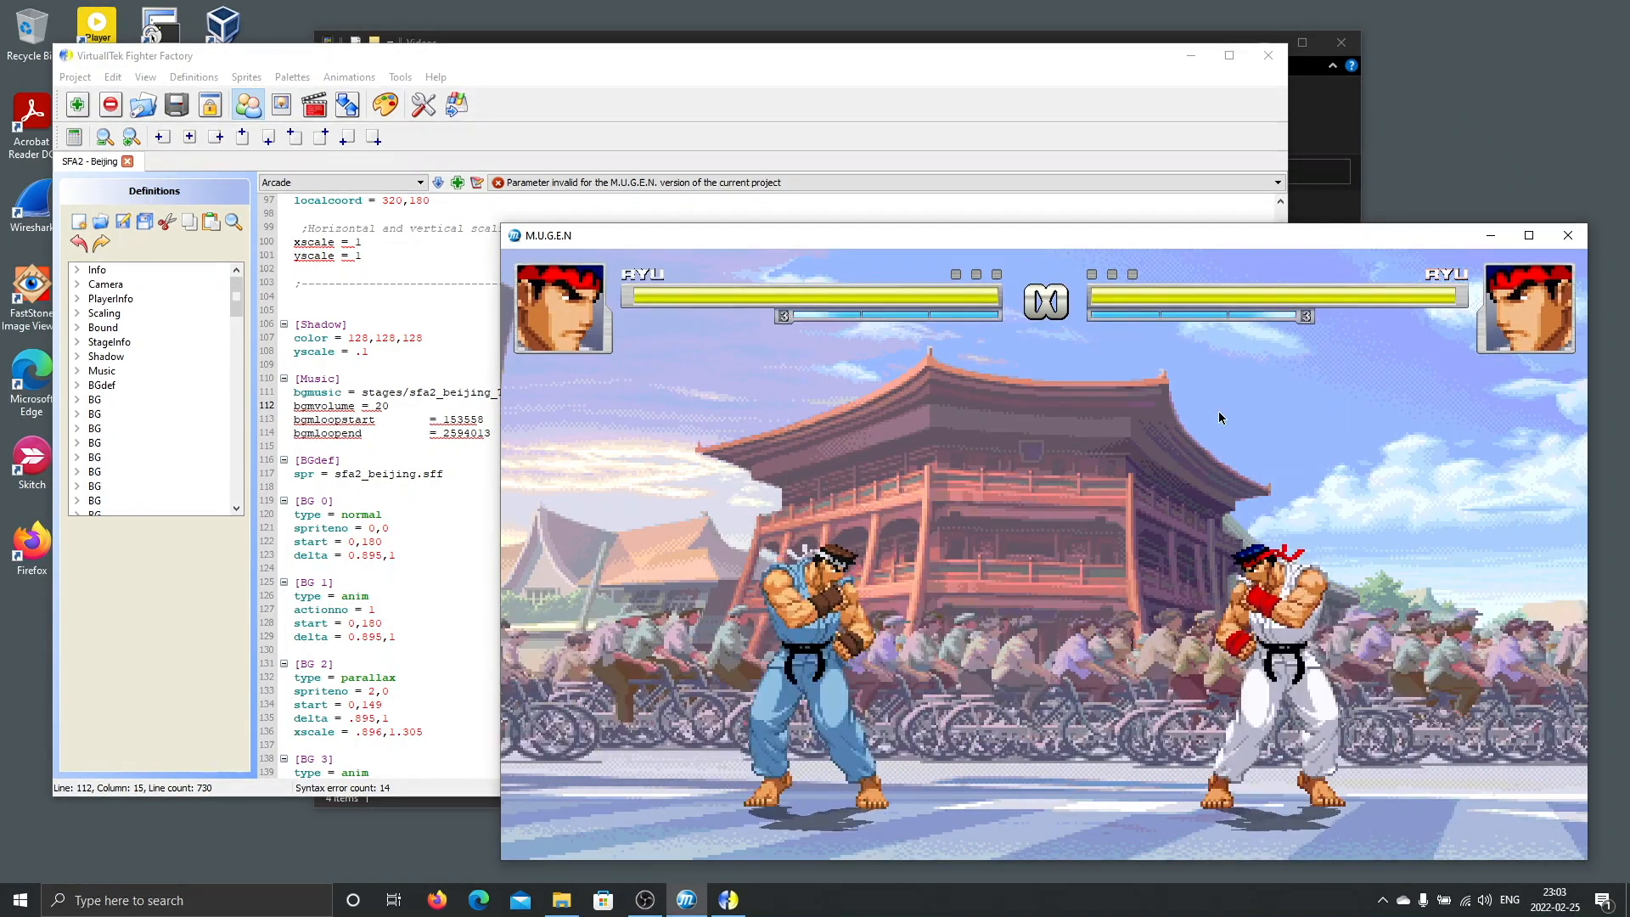
Set bgmvolume in the [Music] section to 0, save the stage definition and reload the match in M.U.G.E.N.
click(376, 405)
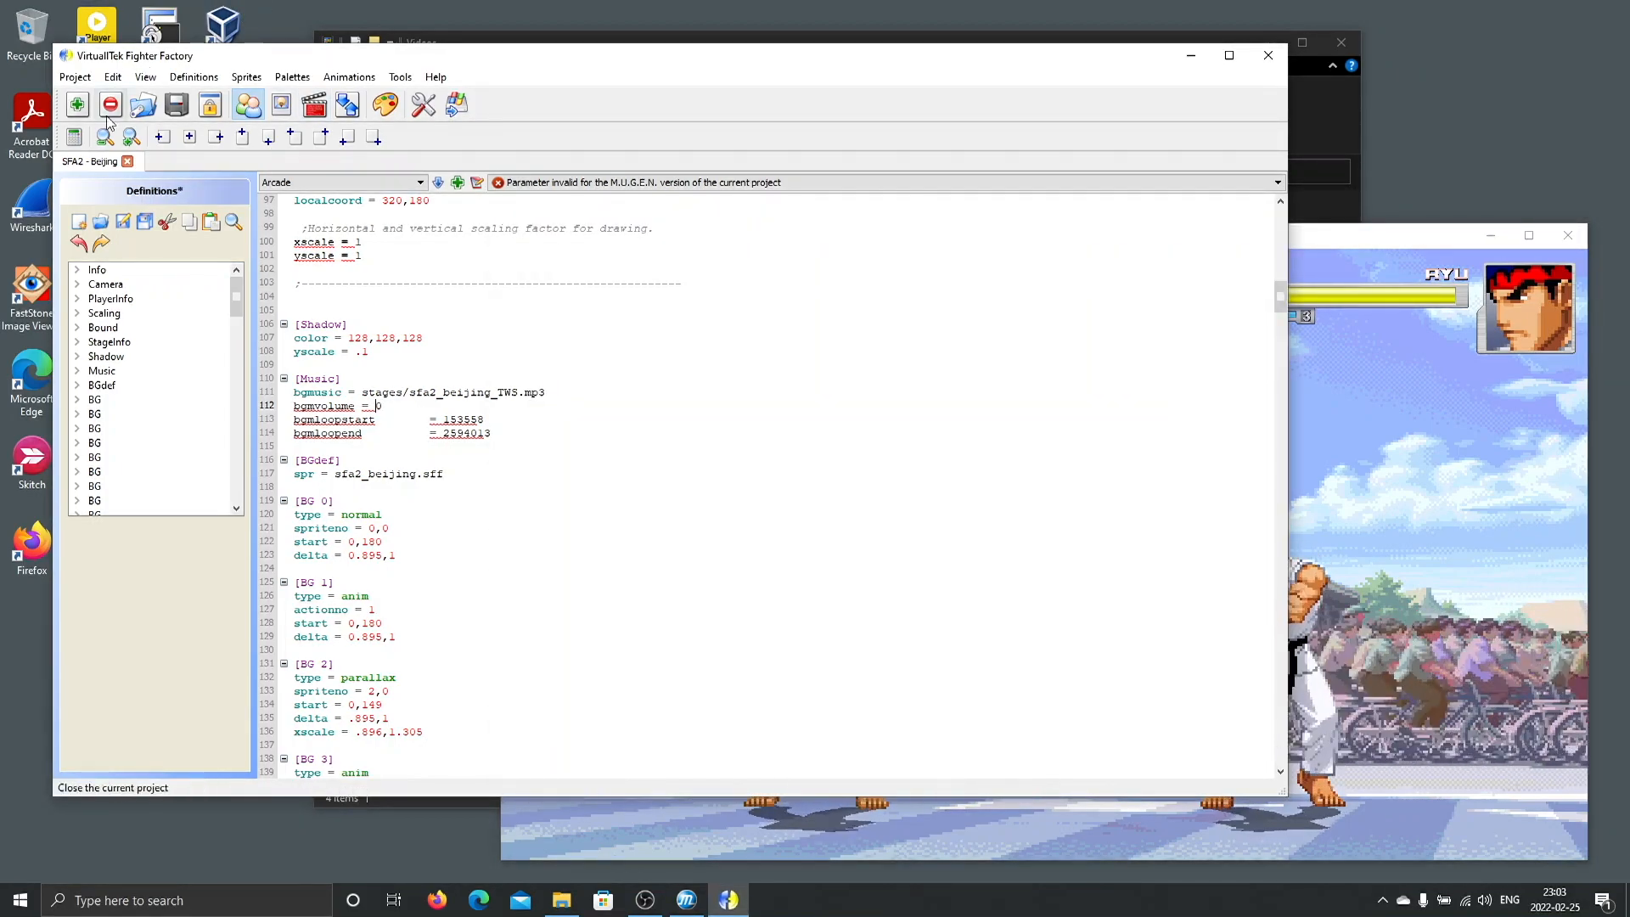
click(1519, 502)
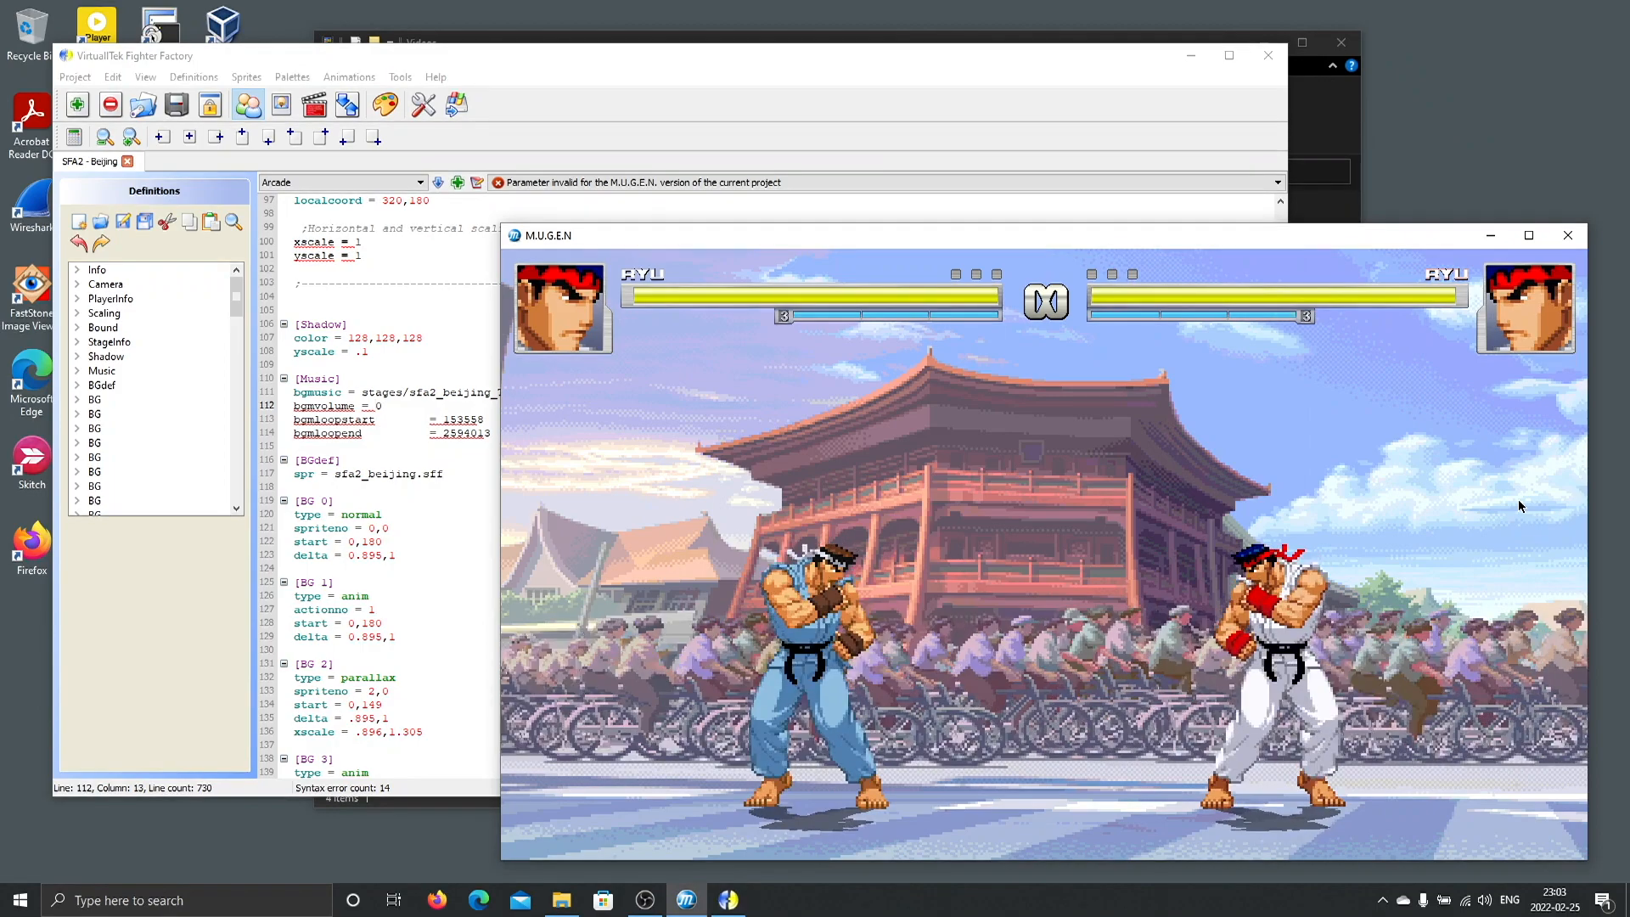
key(F4)
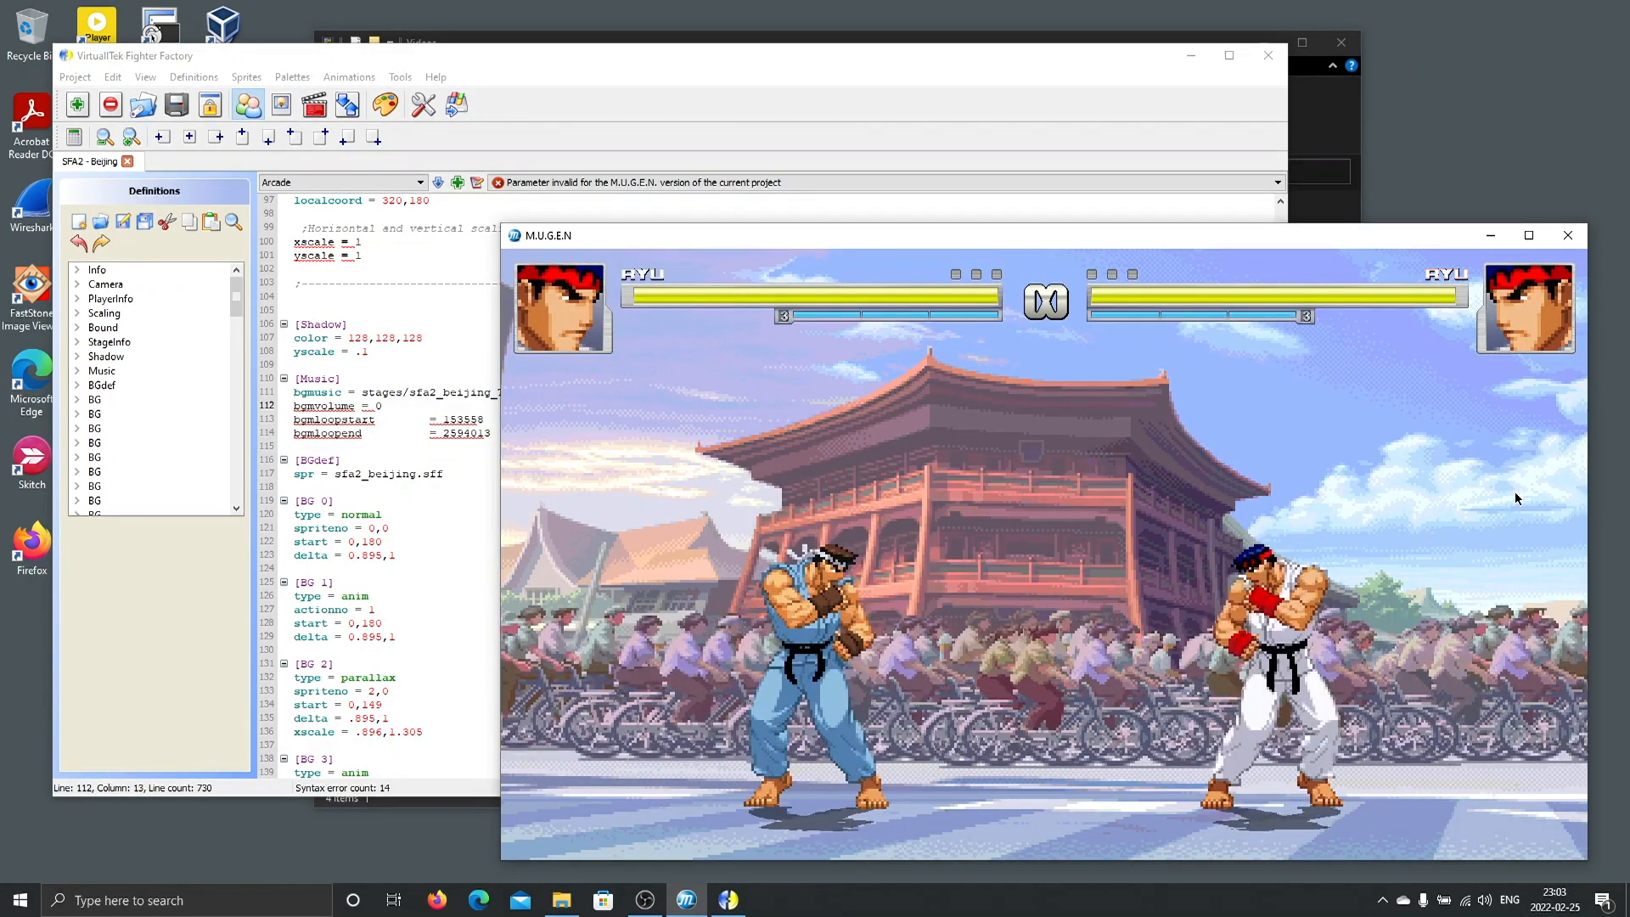
Set bgmvolume in the [Music] section to 100, save the stage definition and test the volume in a reloaded M.U.G.E.N match.
click(366, 420)
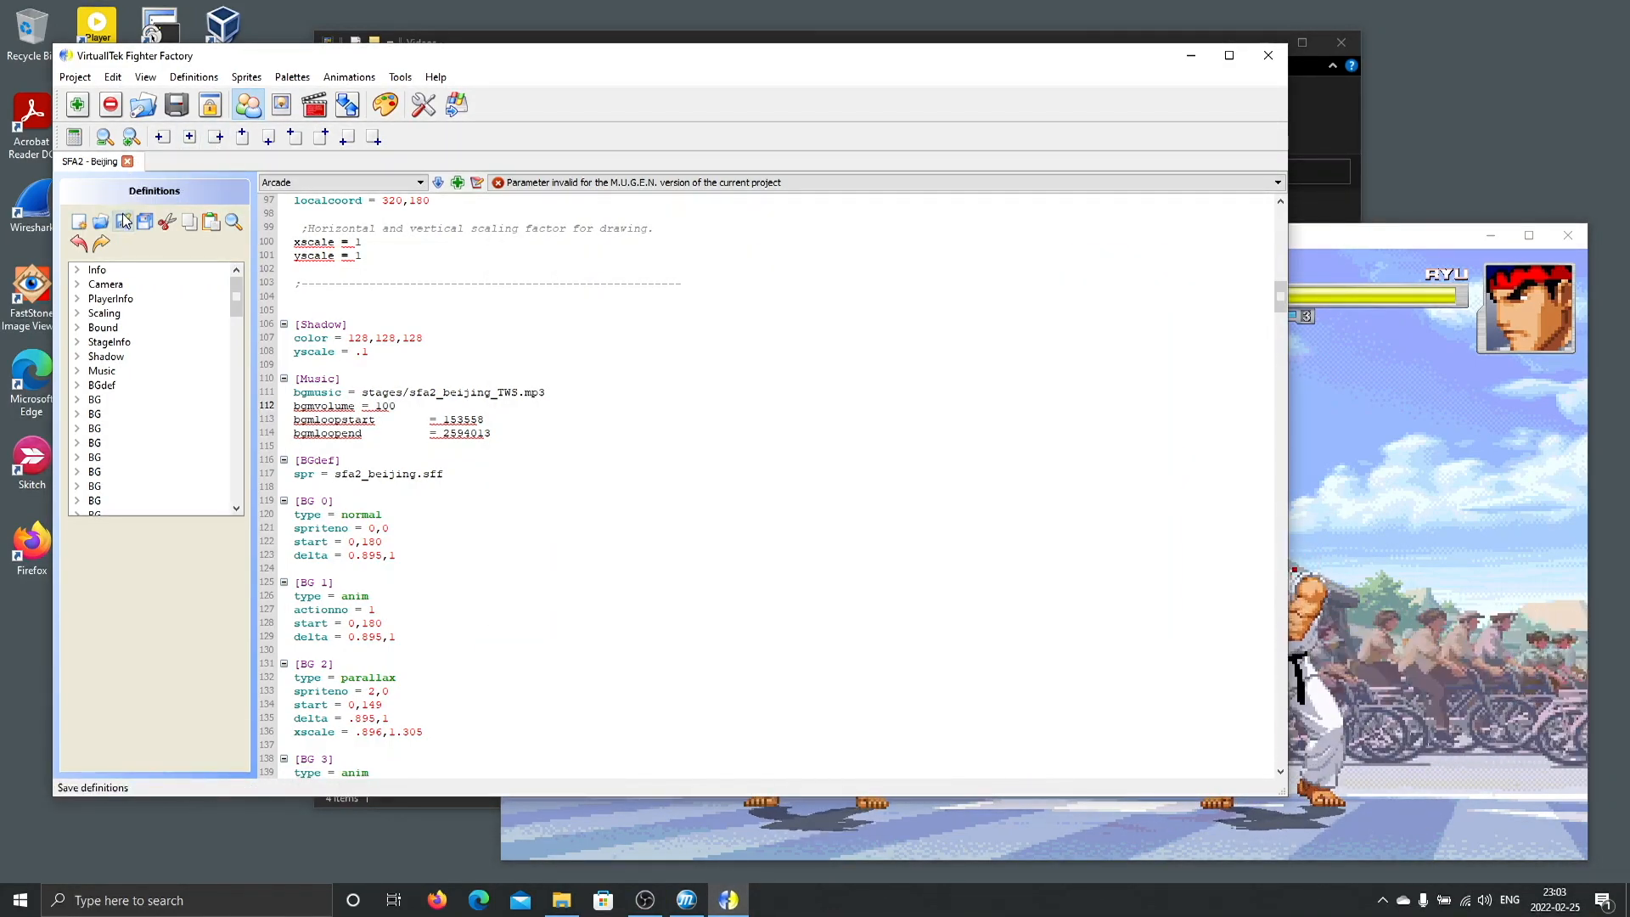
click(1361, 460)
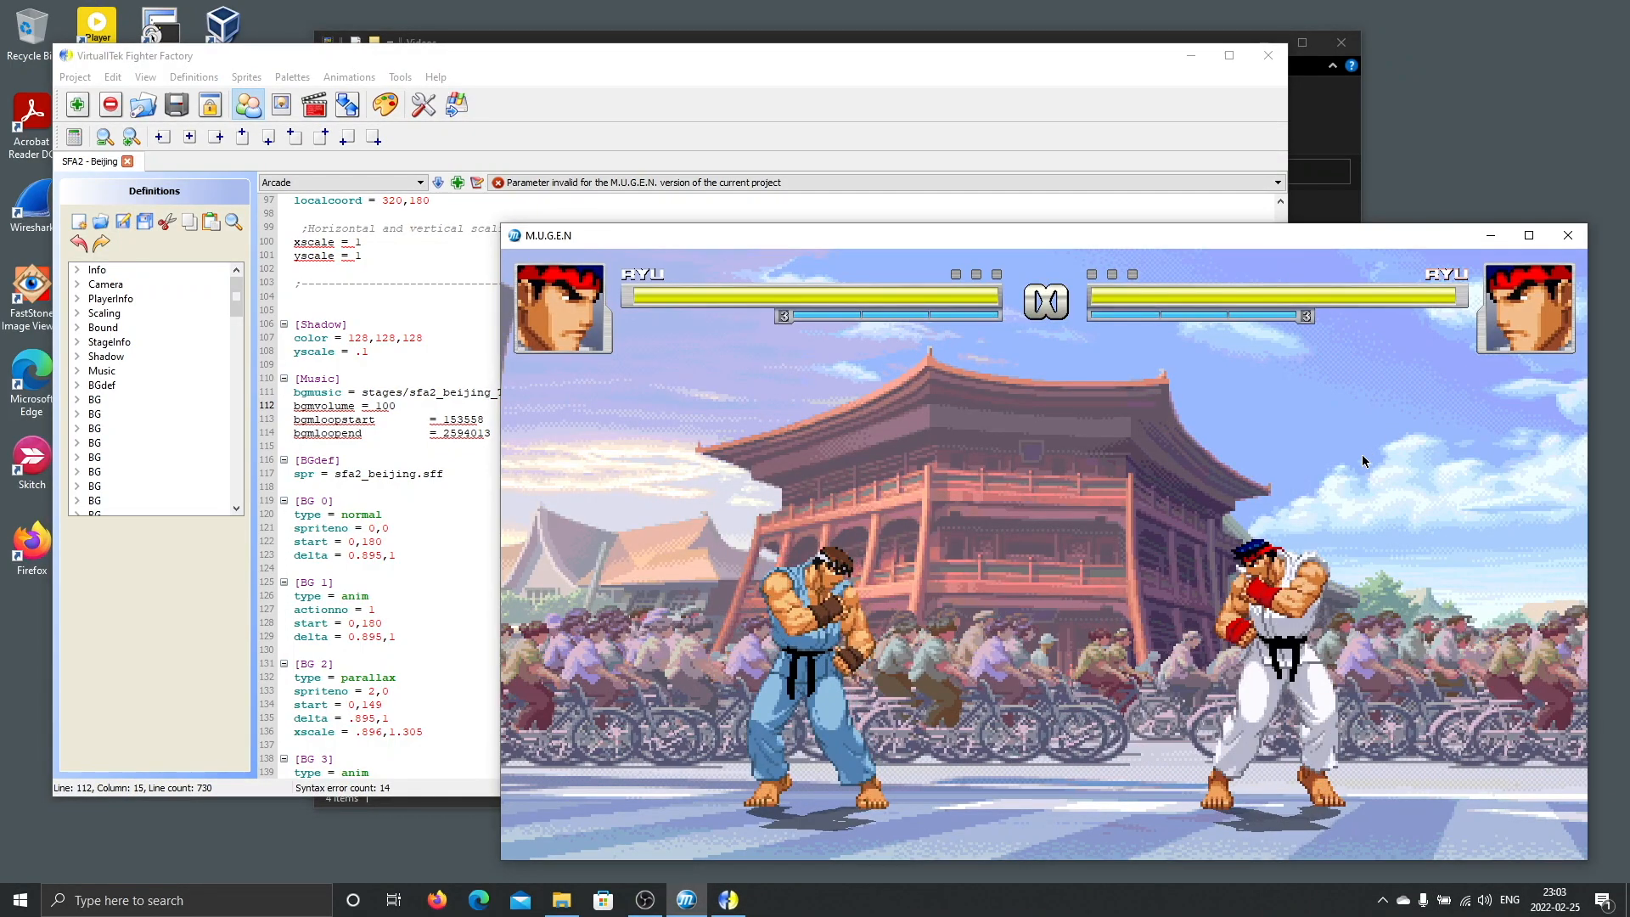
key(shift+F4)
key(Return)
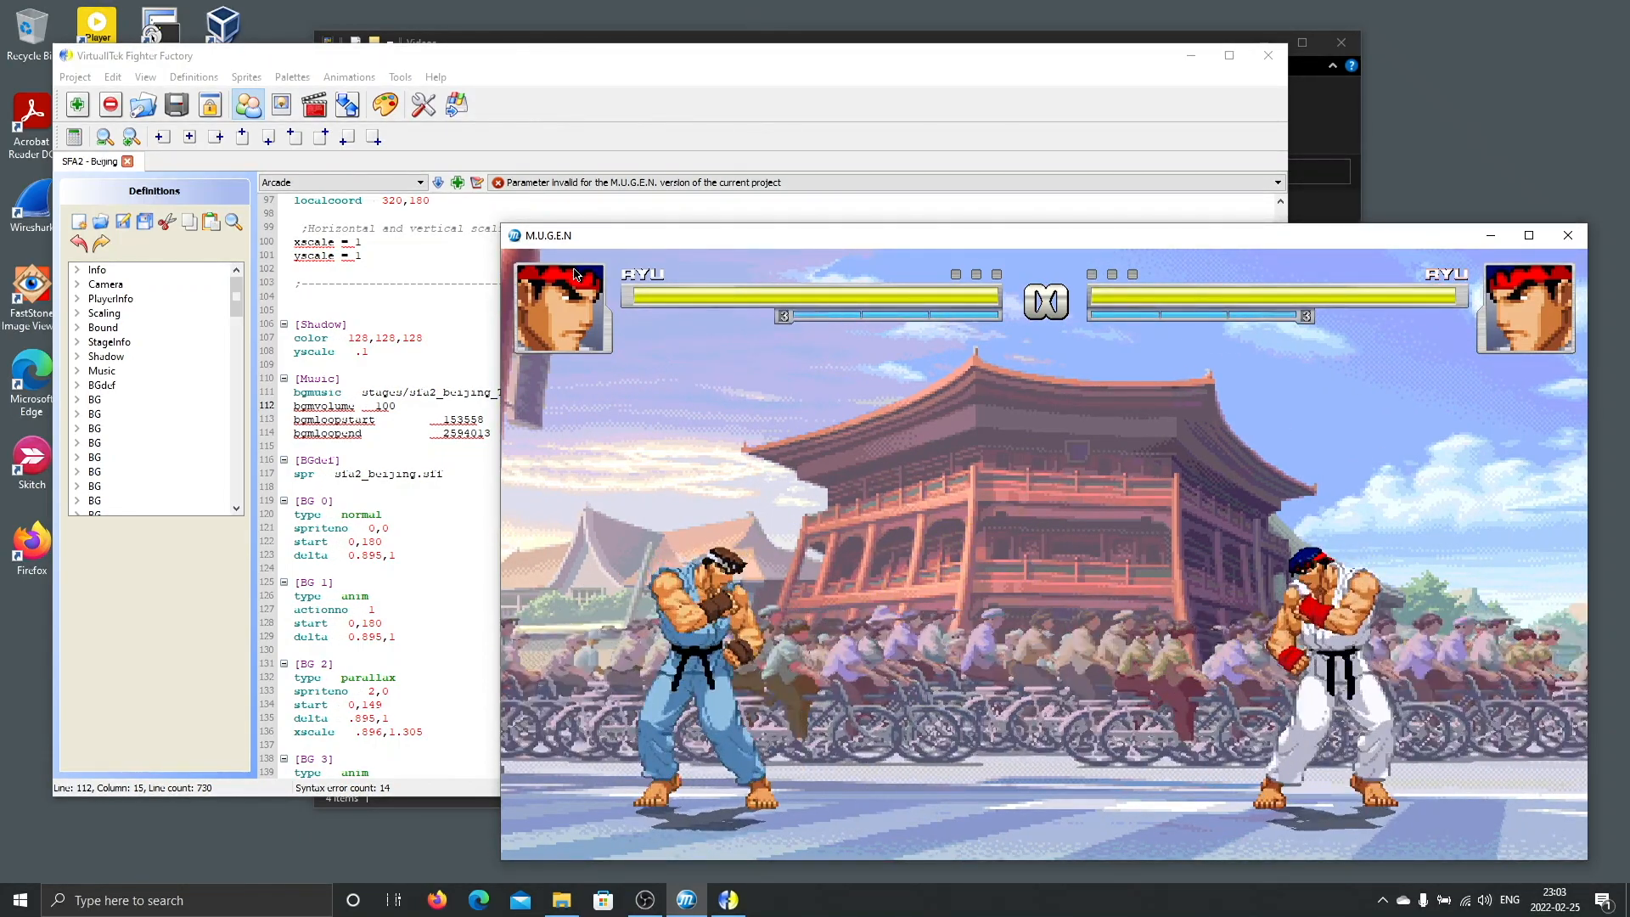
Close the M.U.G.E.N window.
double_click(513, 236)
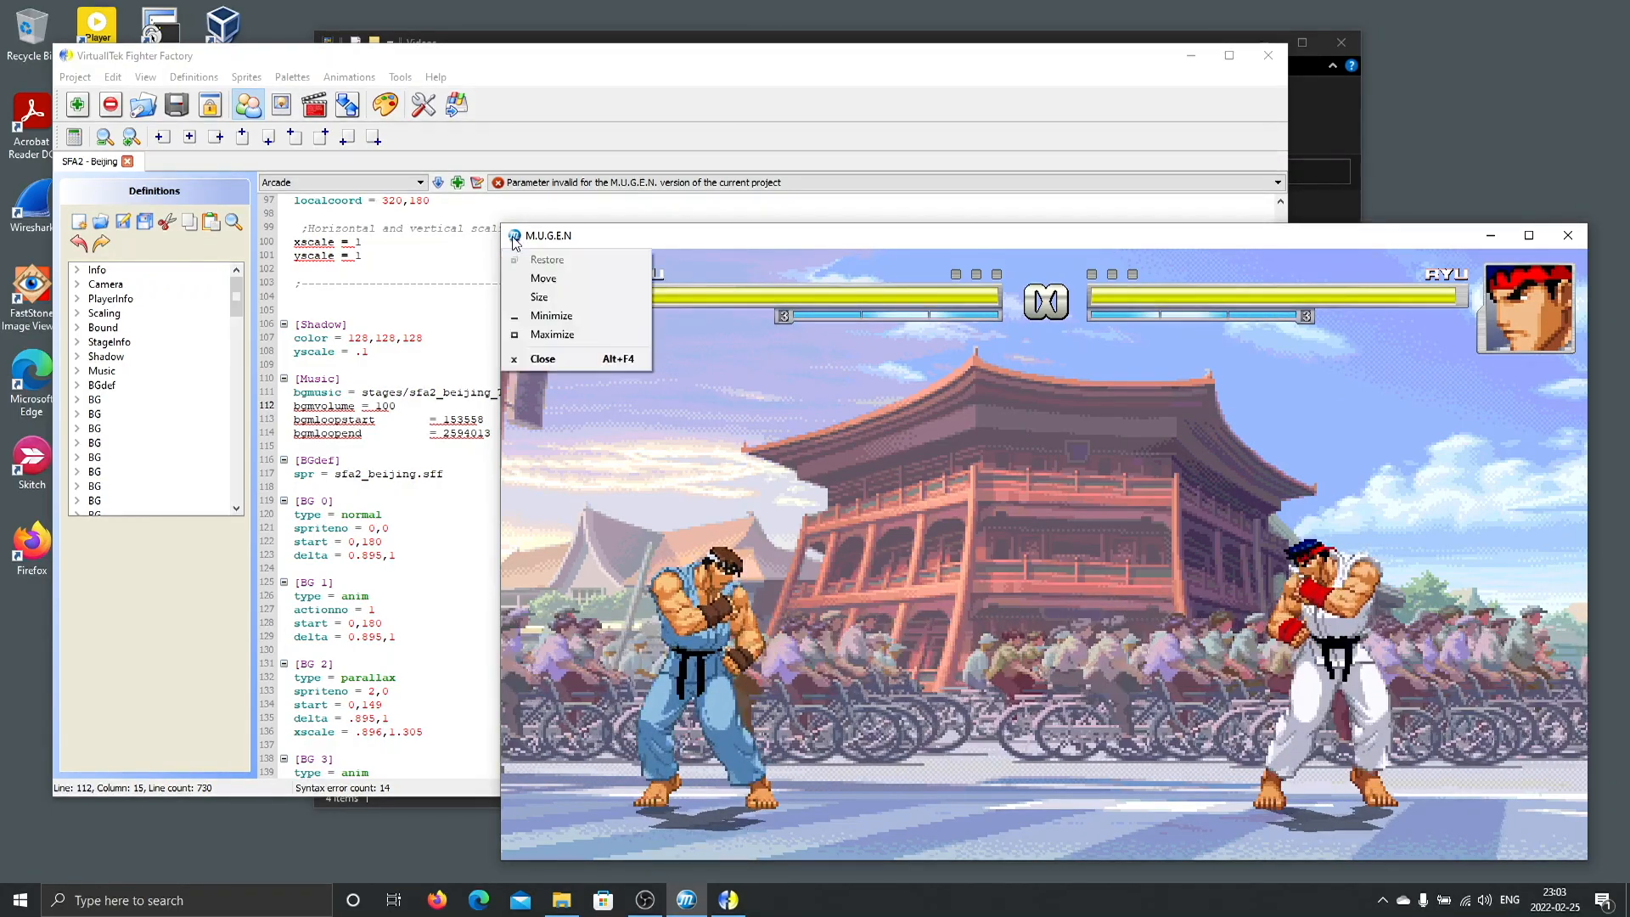